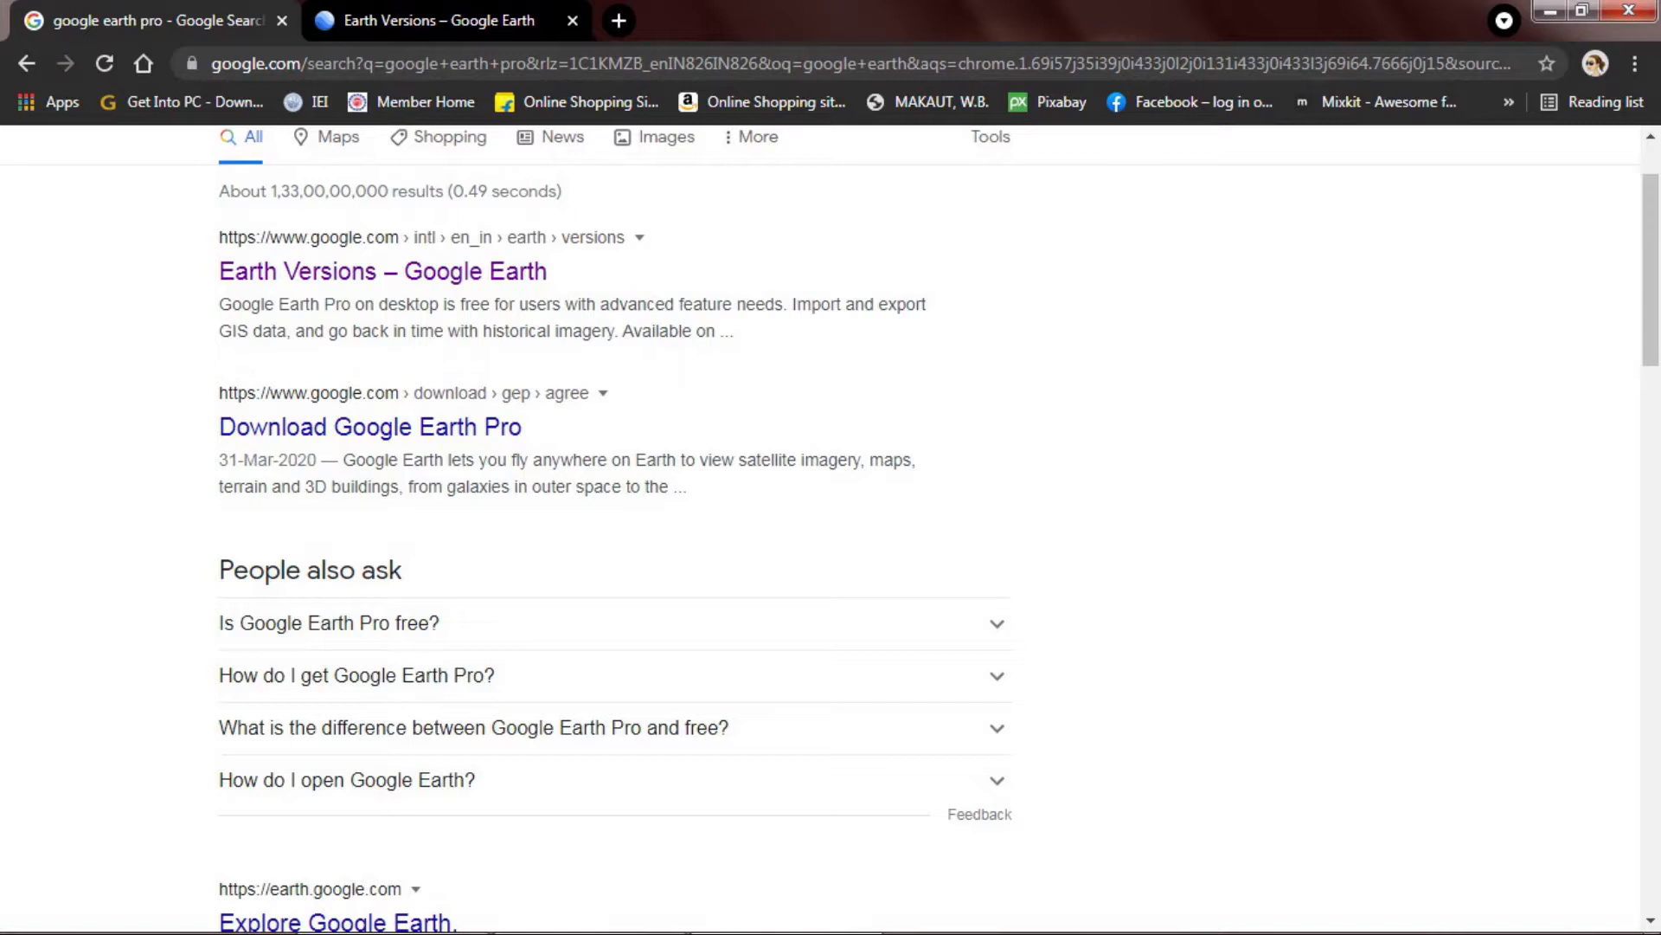
# Switch to the open Earth Versions page of Google Earth in the browser
pyautogui.hotkey('ctrl', 'Tab')
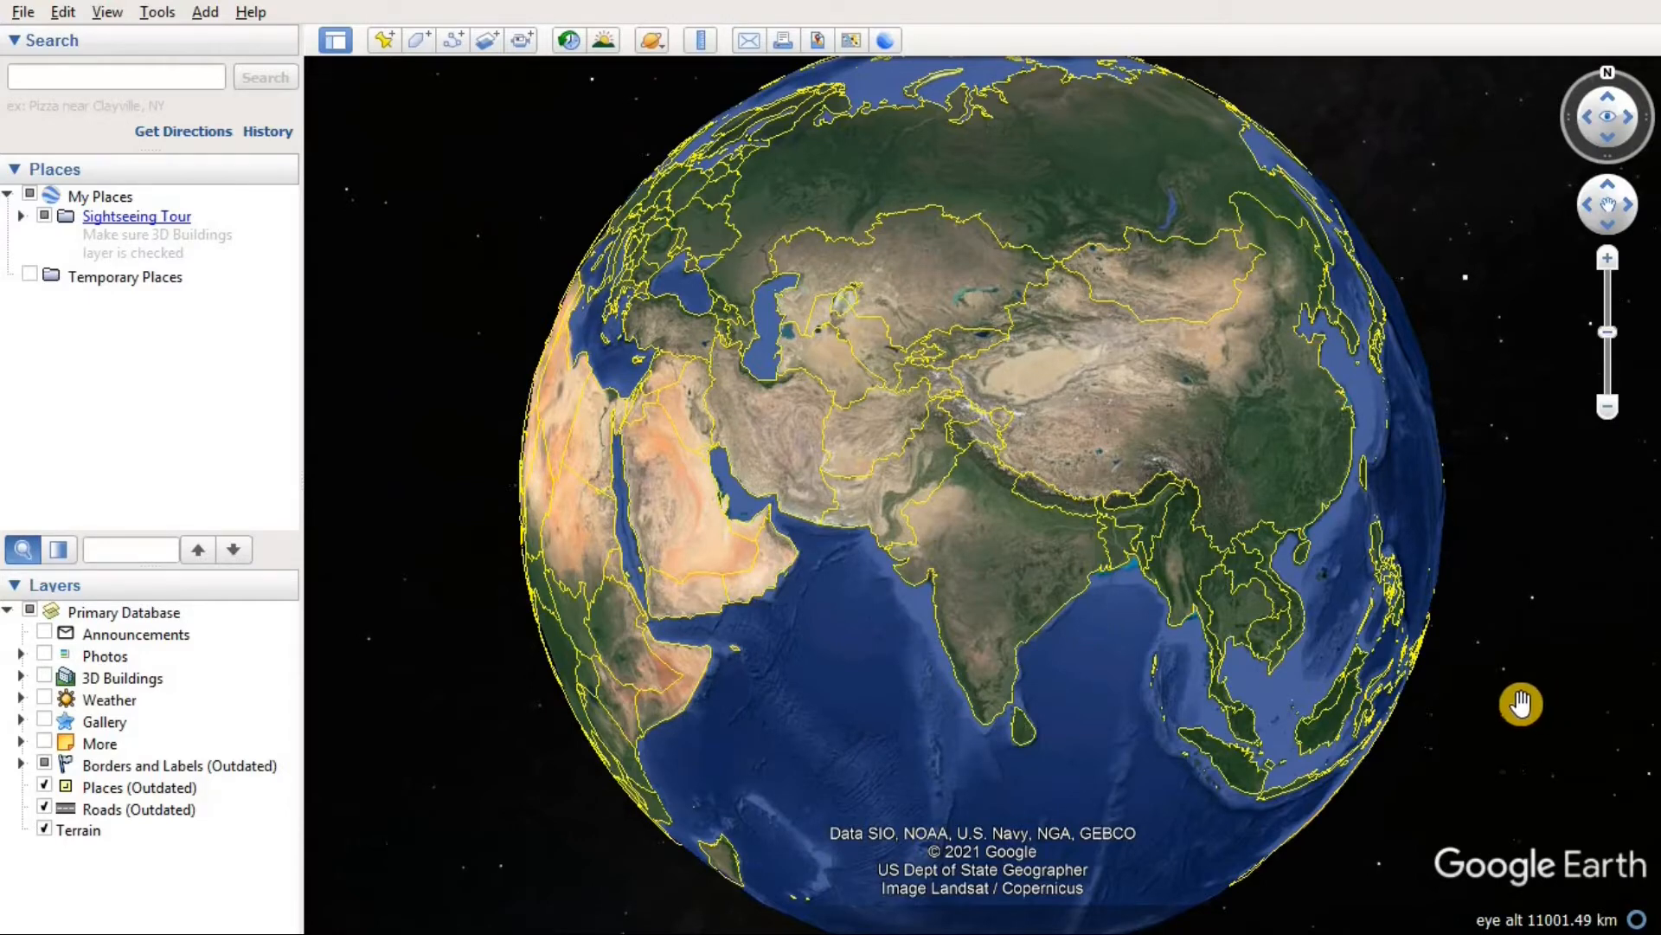
# Open the Google Earth options and look through the Cache, Touring, Navigation and General settings
pyautogui.click(157, 13)
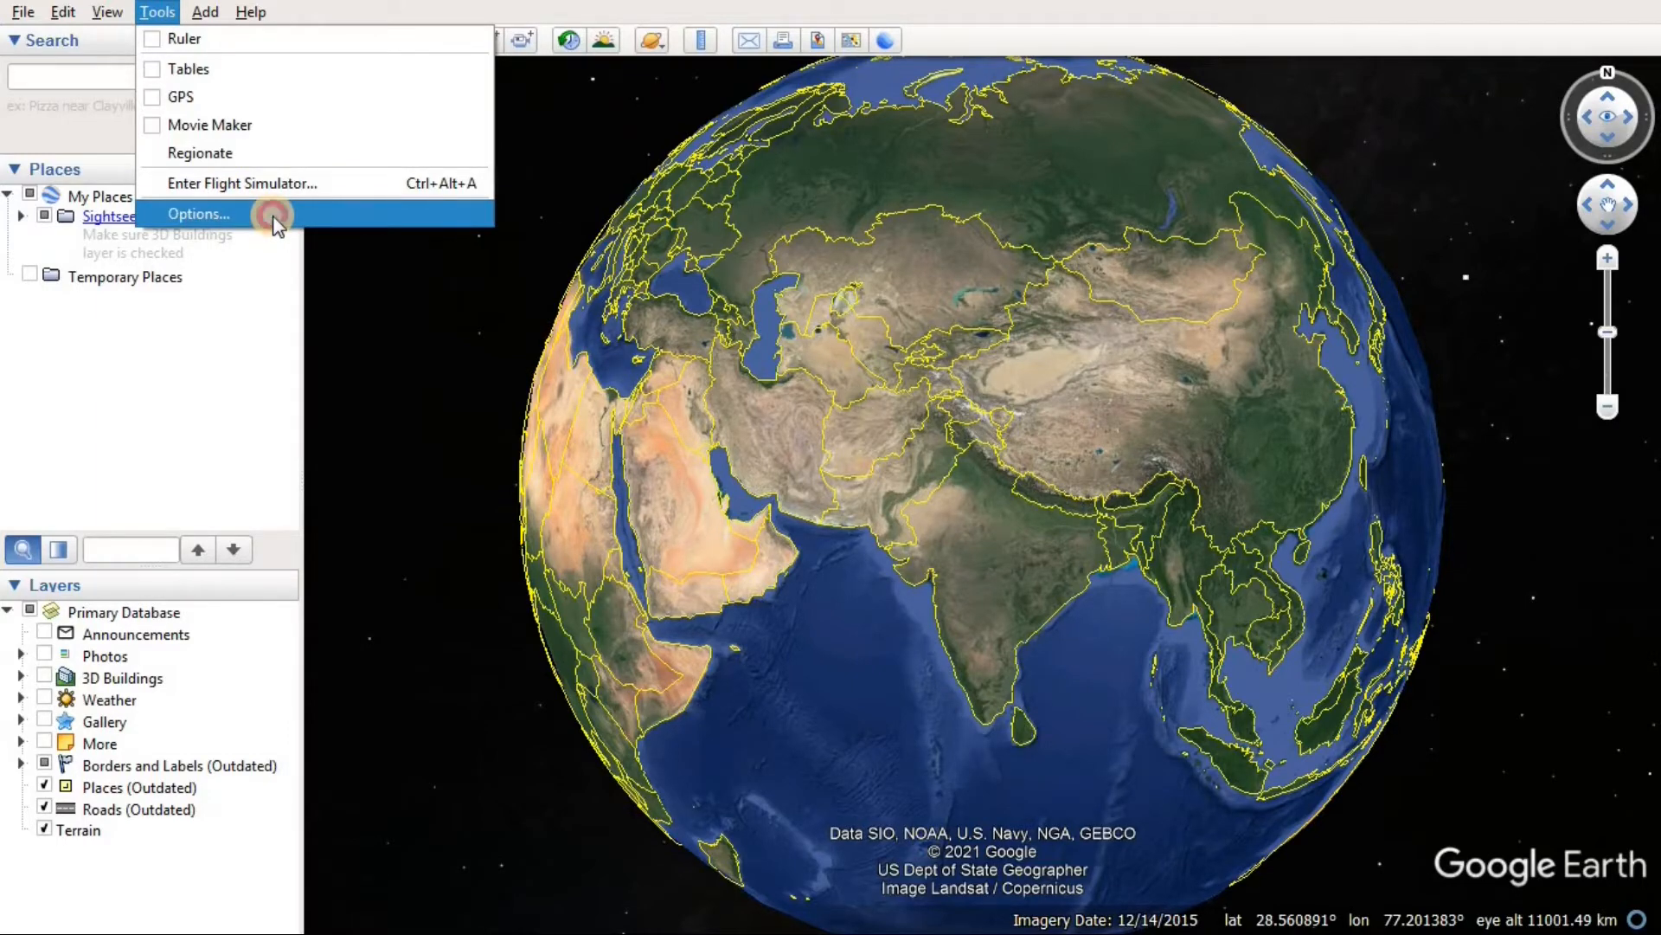
pyautogui.click(199, 214)
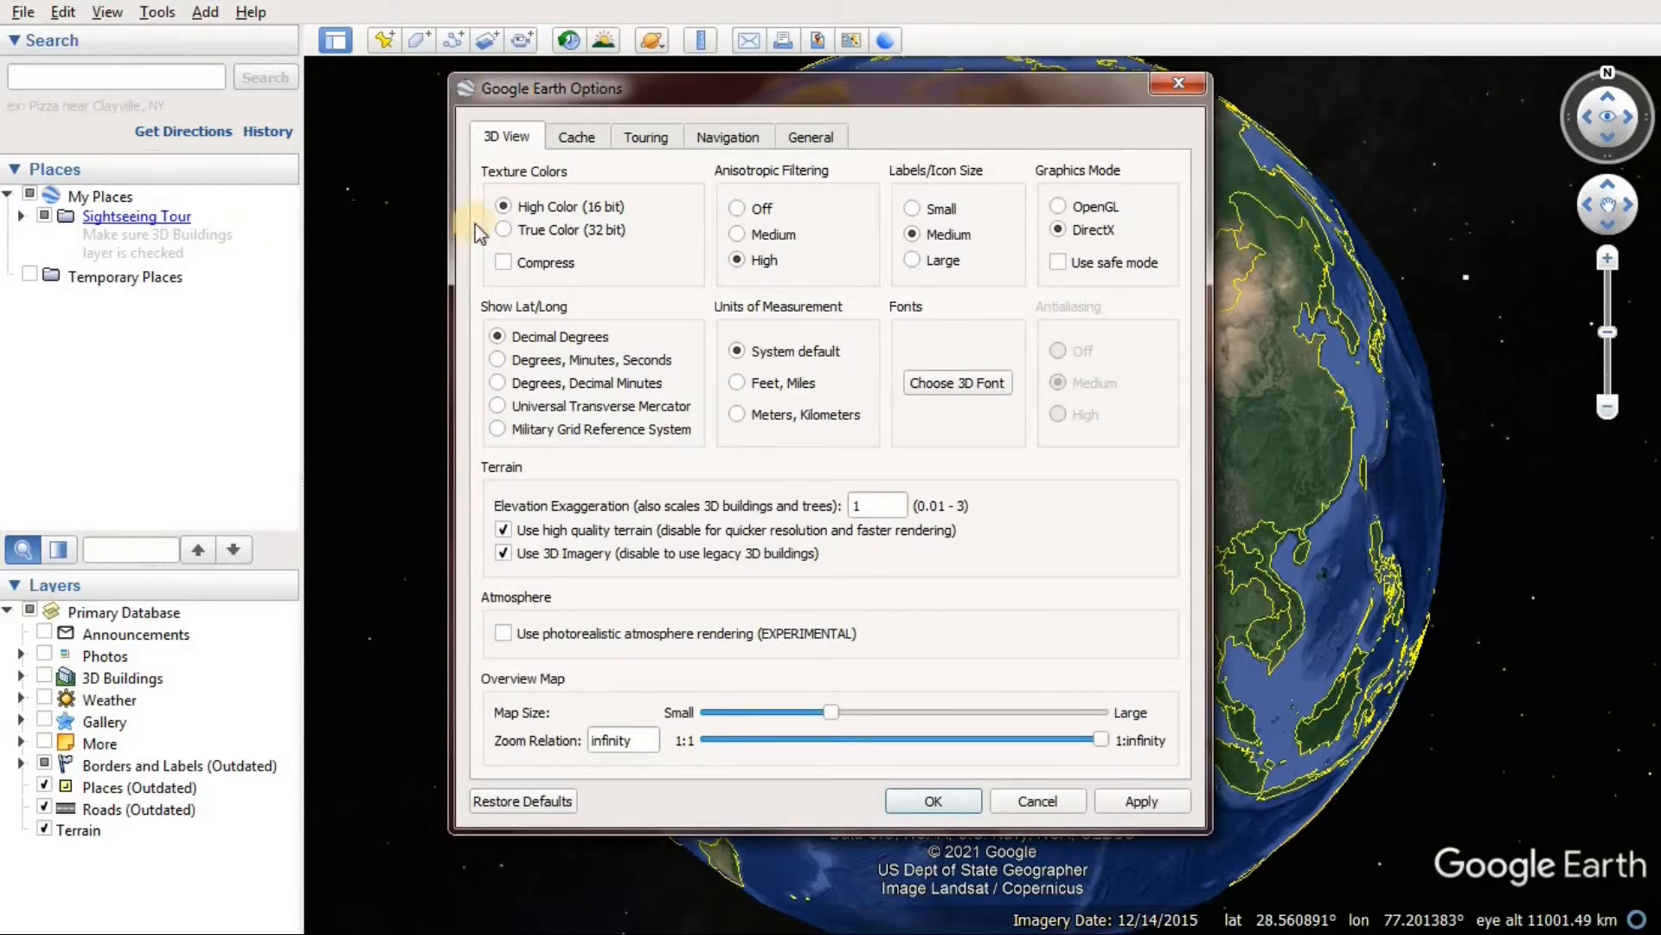
pyautogui.click(581, 147)
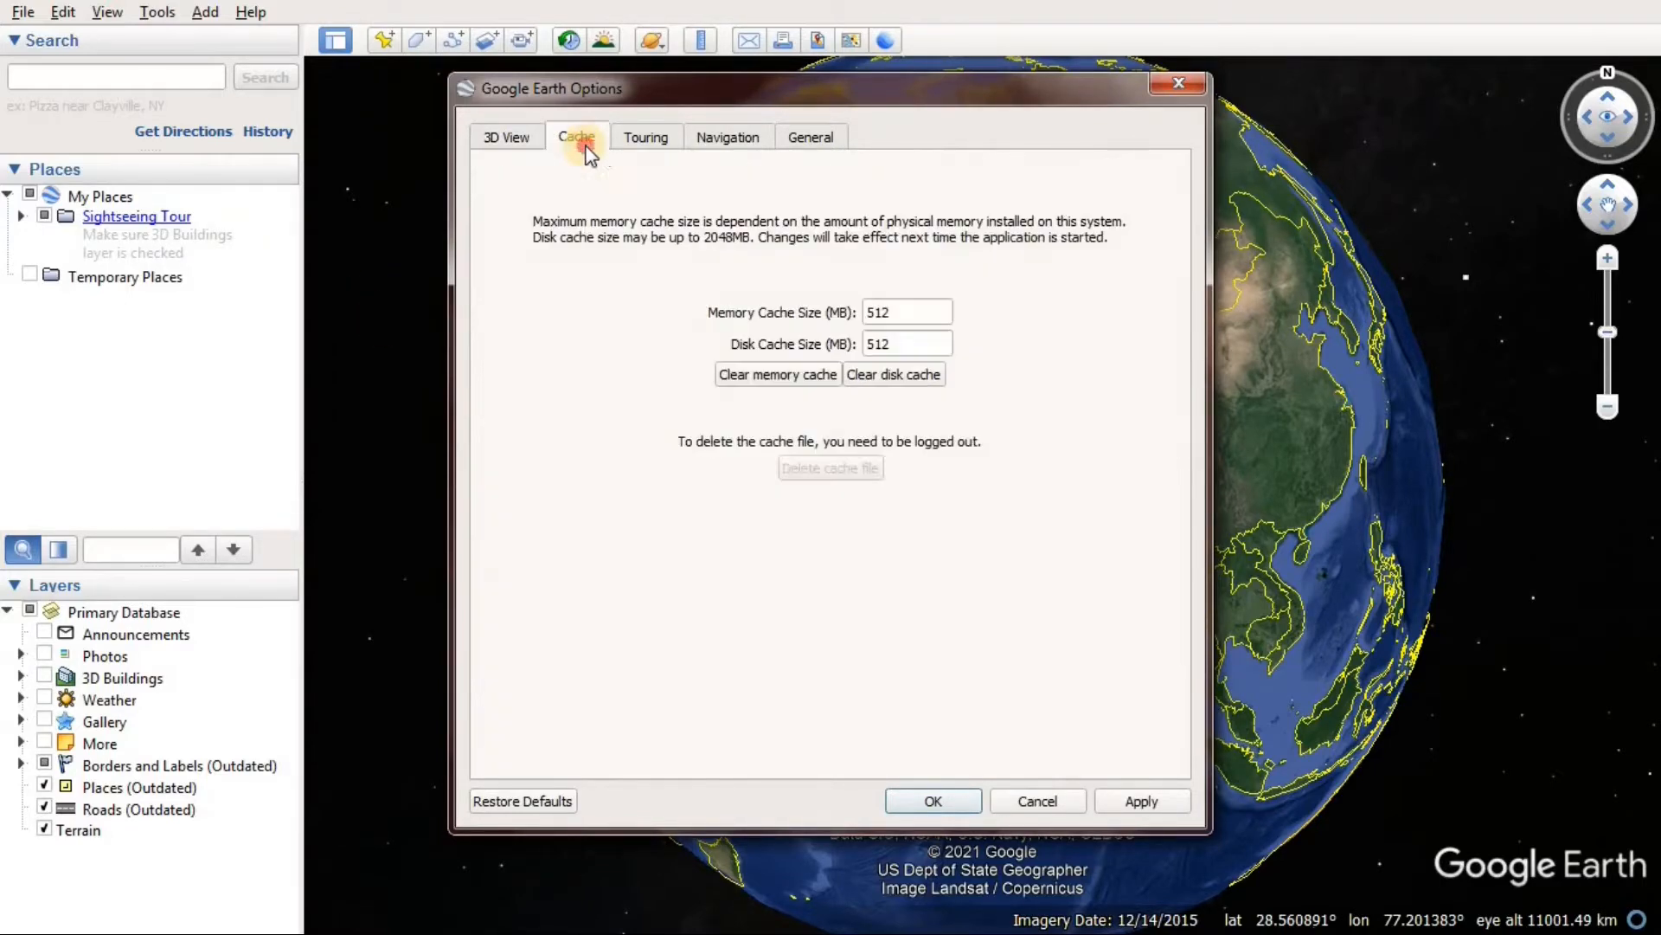
pyautogui.click(641, 142)
pyautogui.click(725, 140)
pyautogui.click(836, 144)
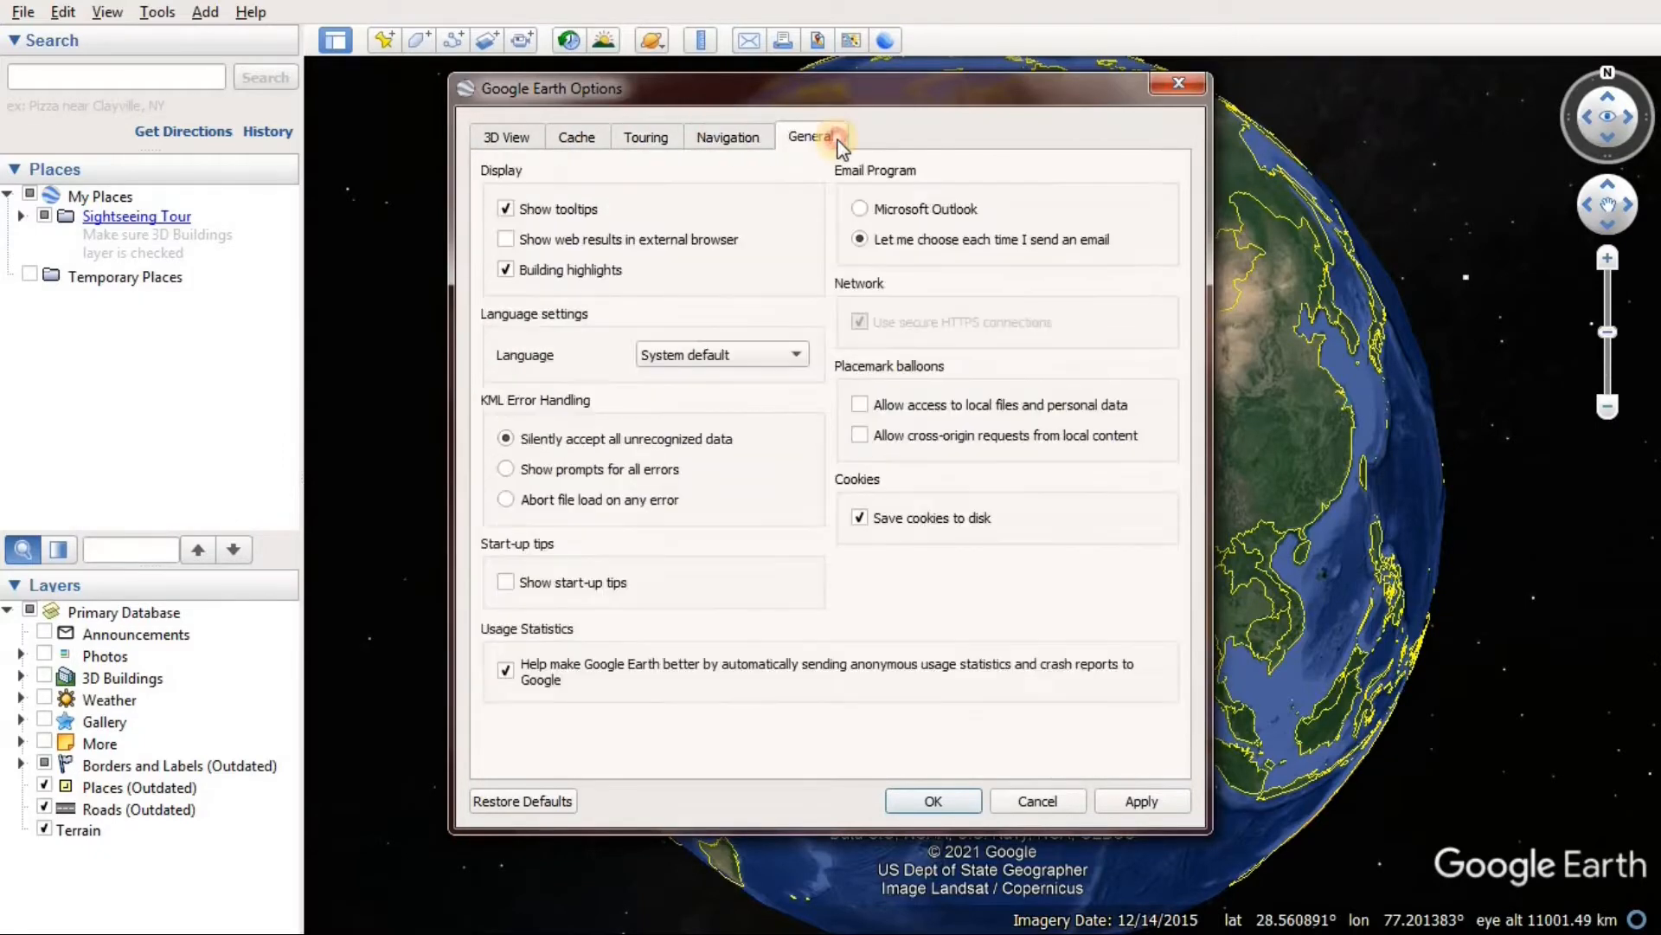
# Set the units of measurement in the 3D View options to Meters, Kilometers
pyautogui.click(500, 140)
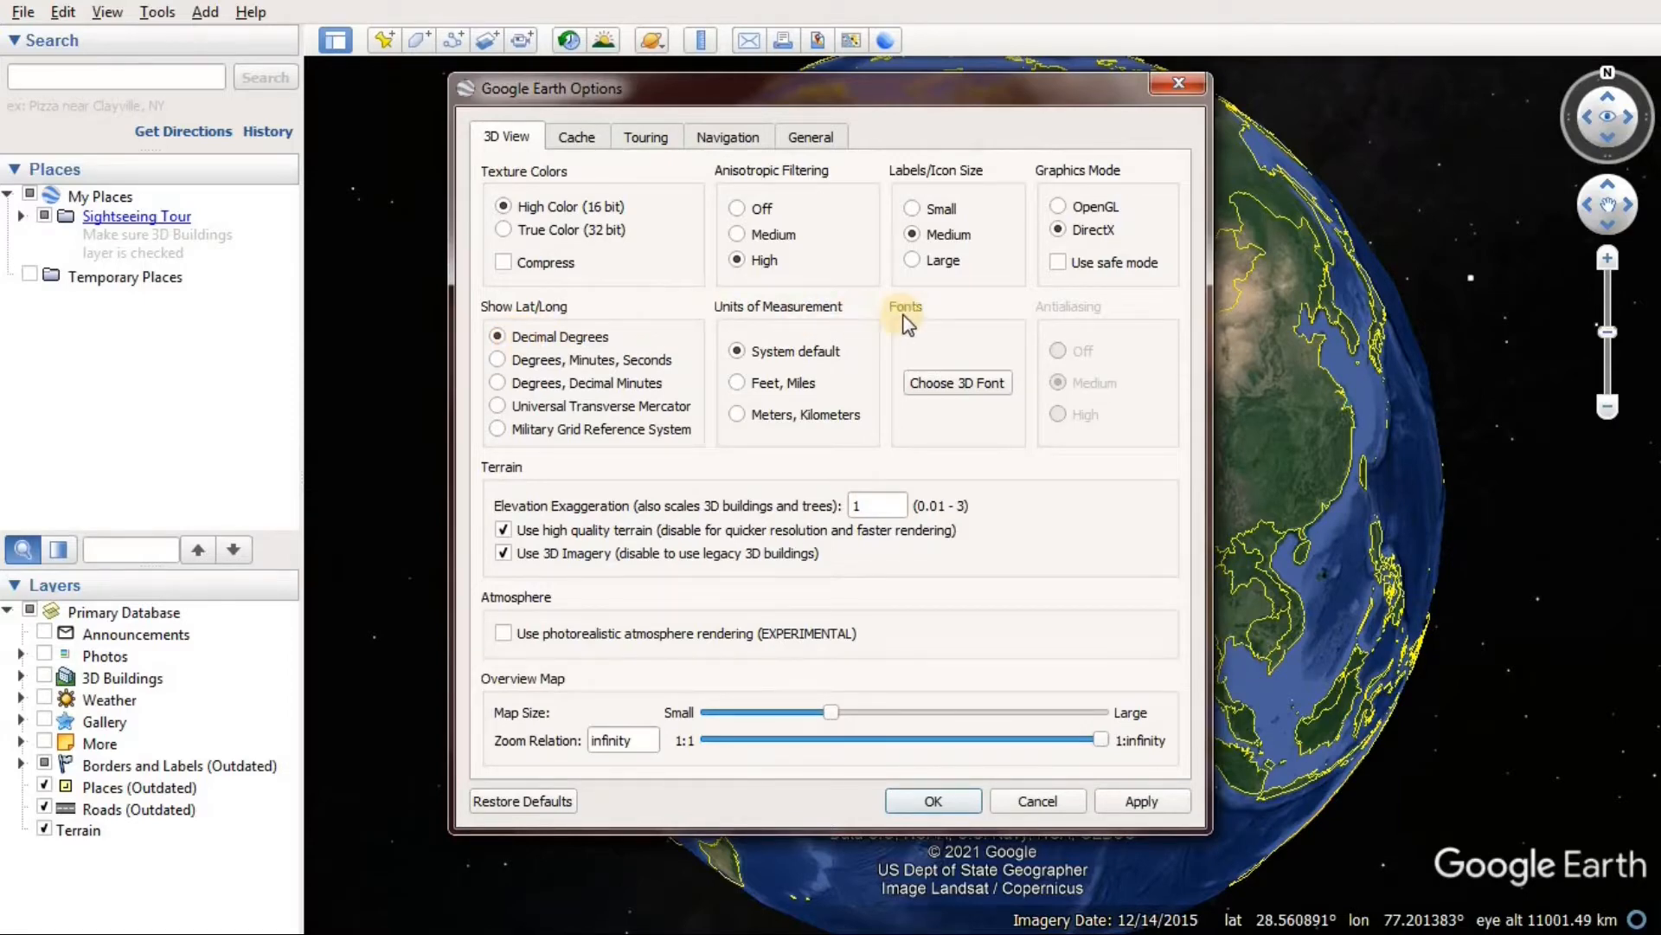
pyautogui.click(778, 419)
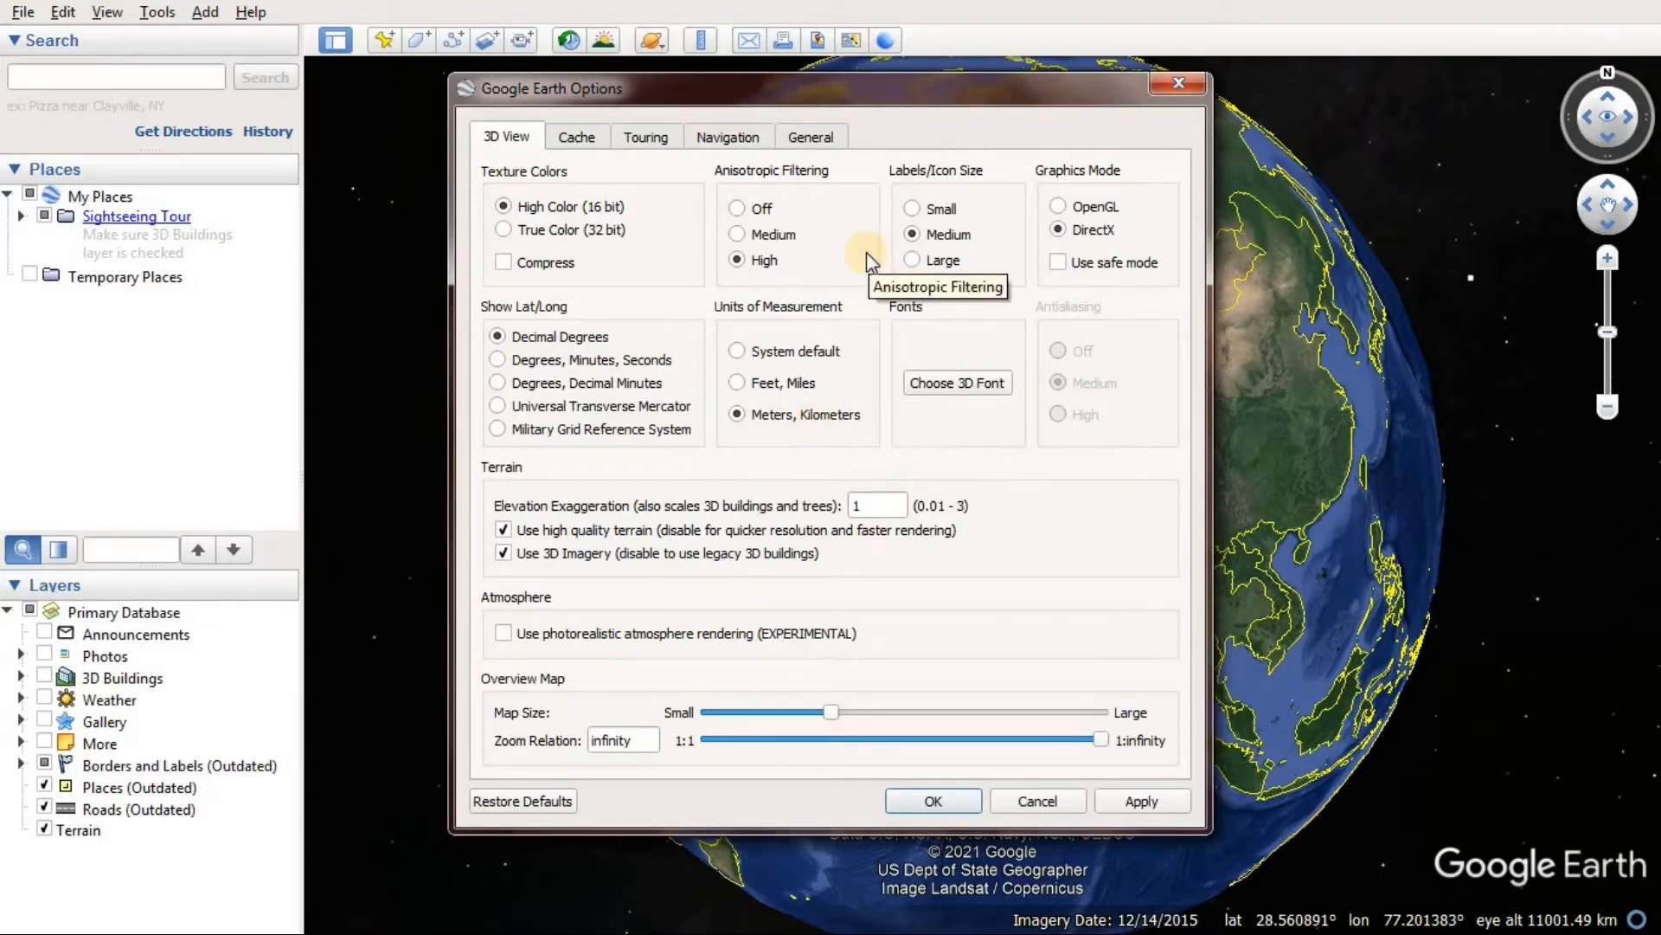
# Review the cache settings, set navigation to "Do not automatically tilt while zooming" and accept the options
pyautogui.click(577, 139)
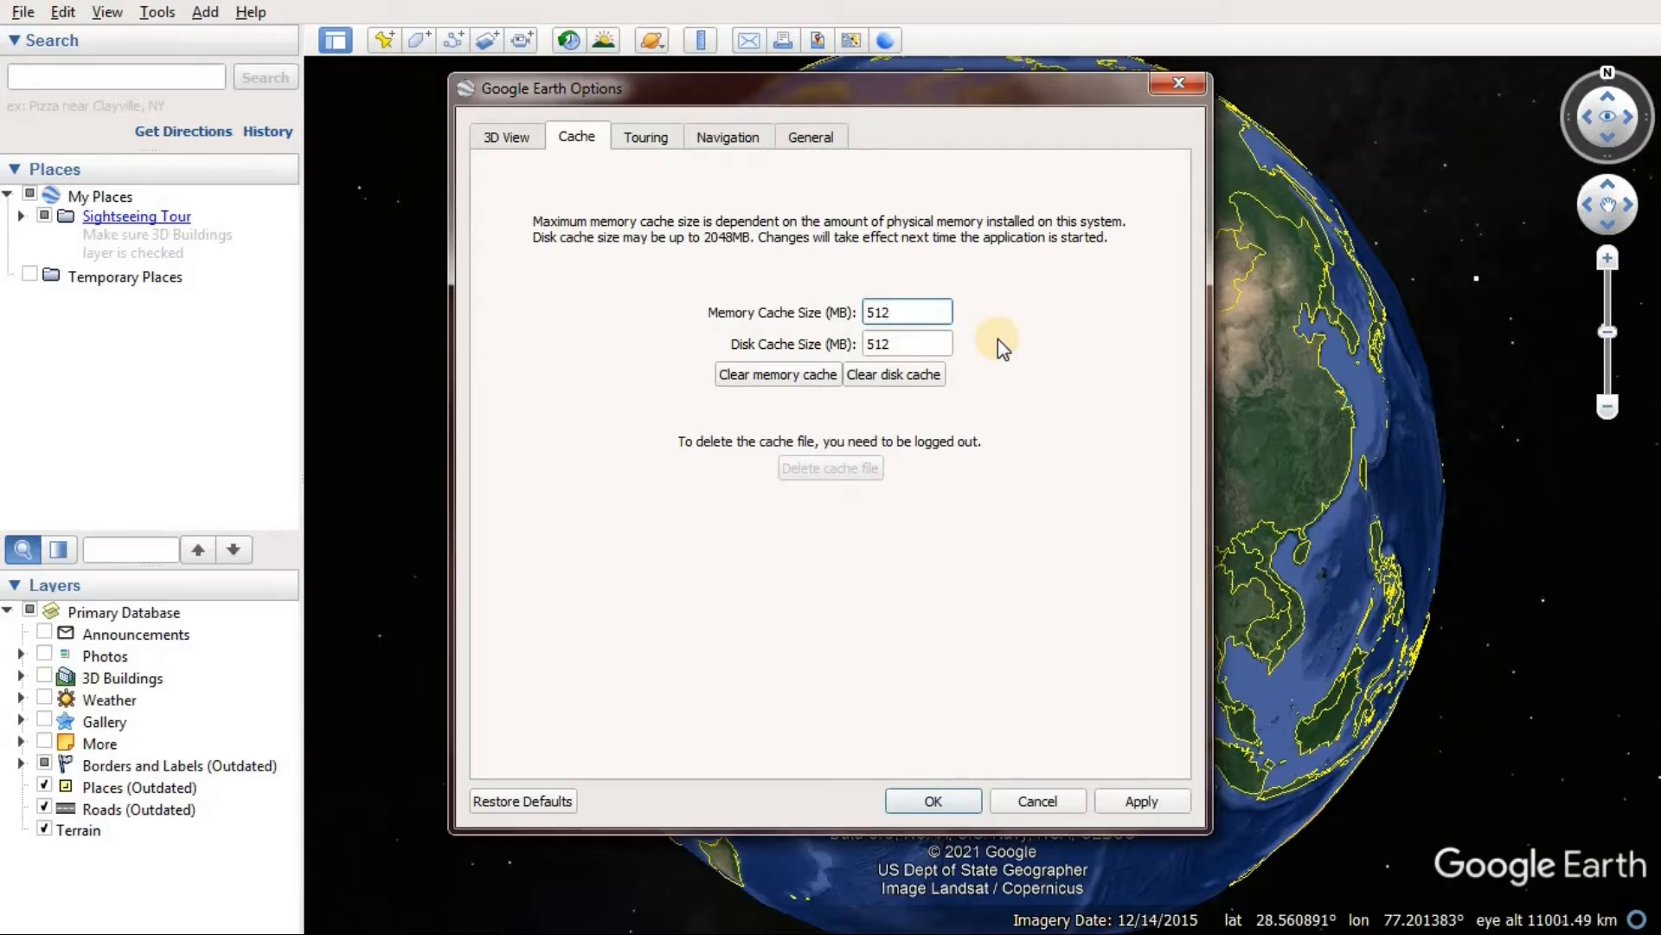
pyautogui.click(735, 136)
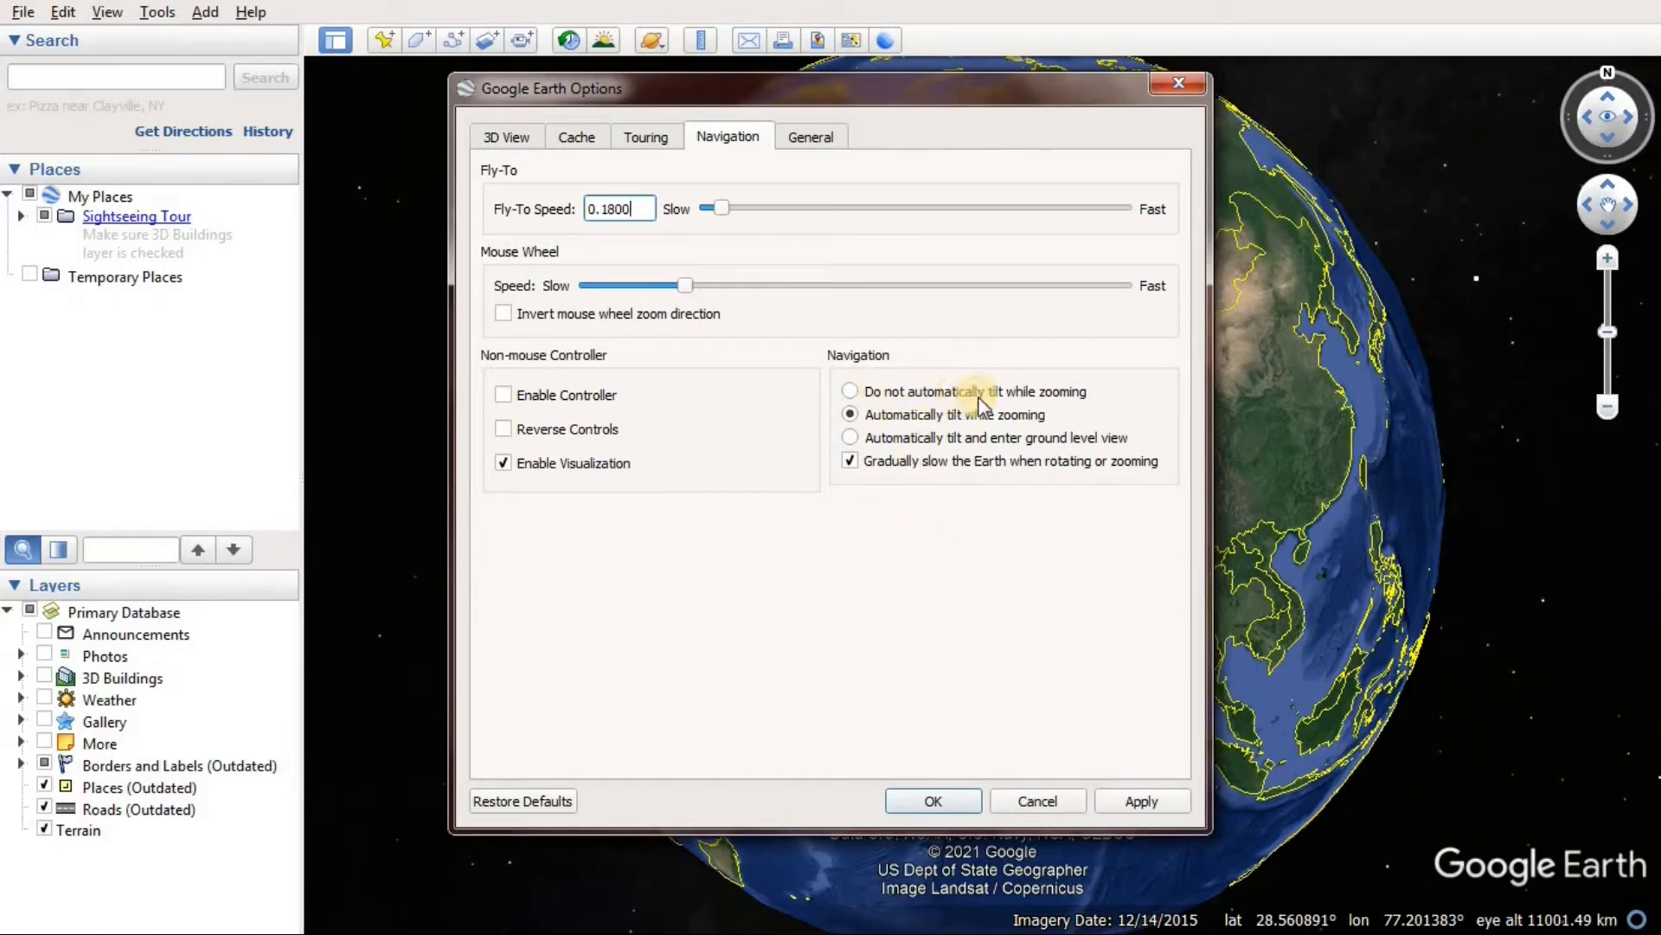
pyautogui.click(851, 391)
pyautogui.click(813, 146)
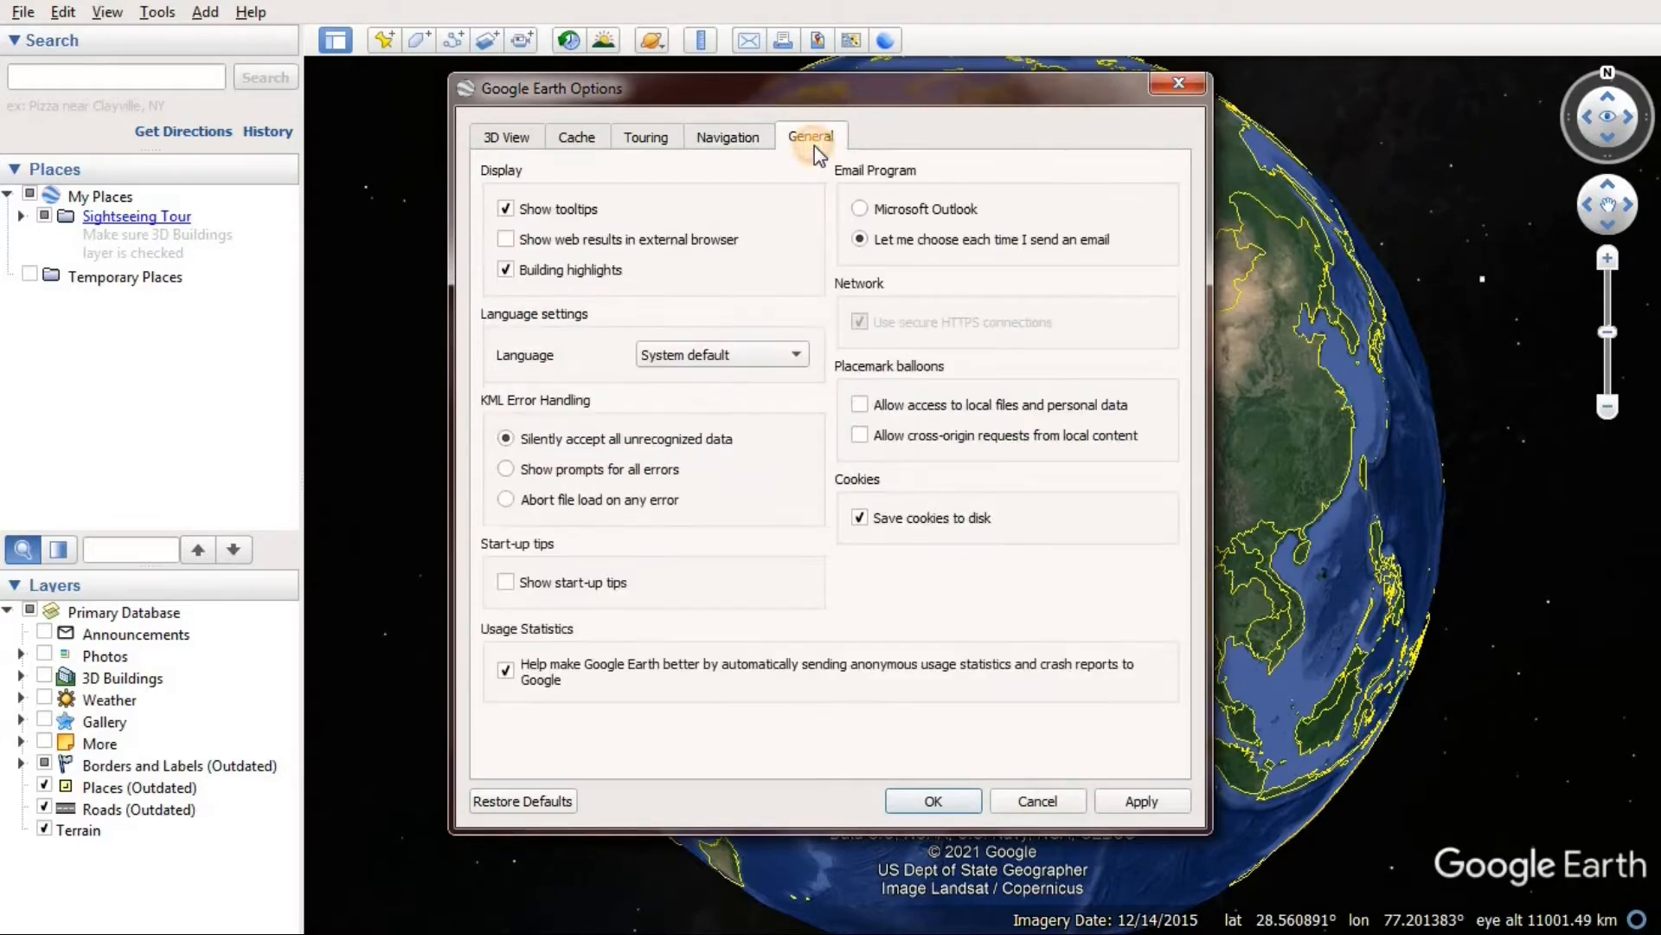
pyautogui.click(734, 138)
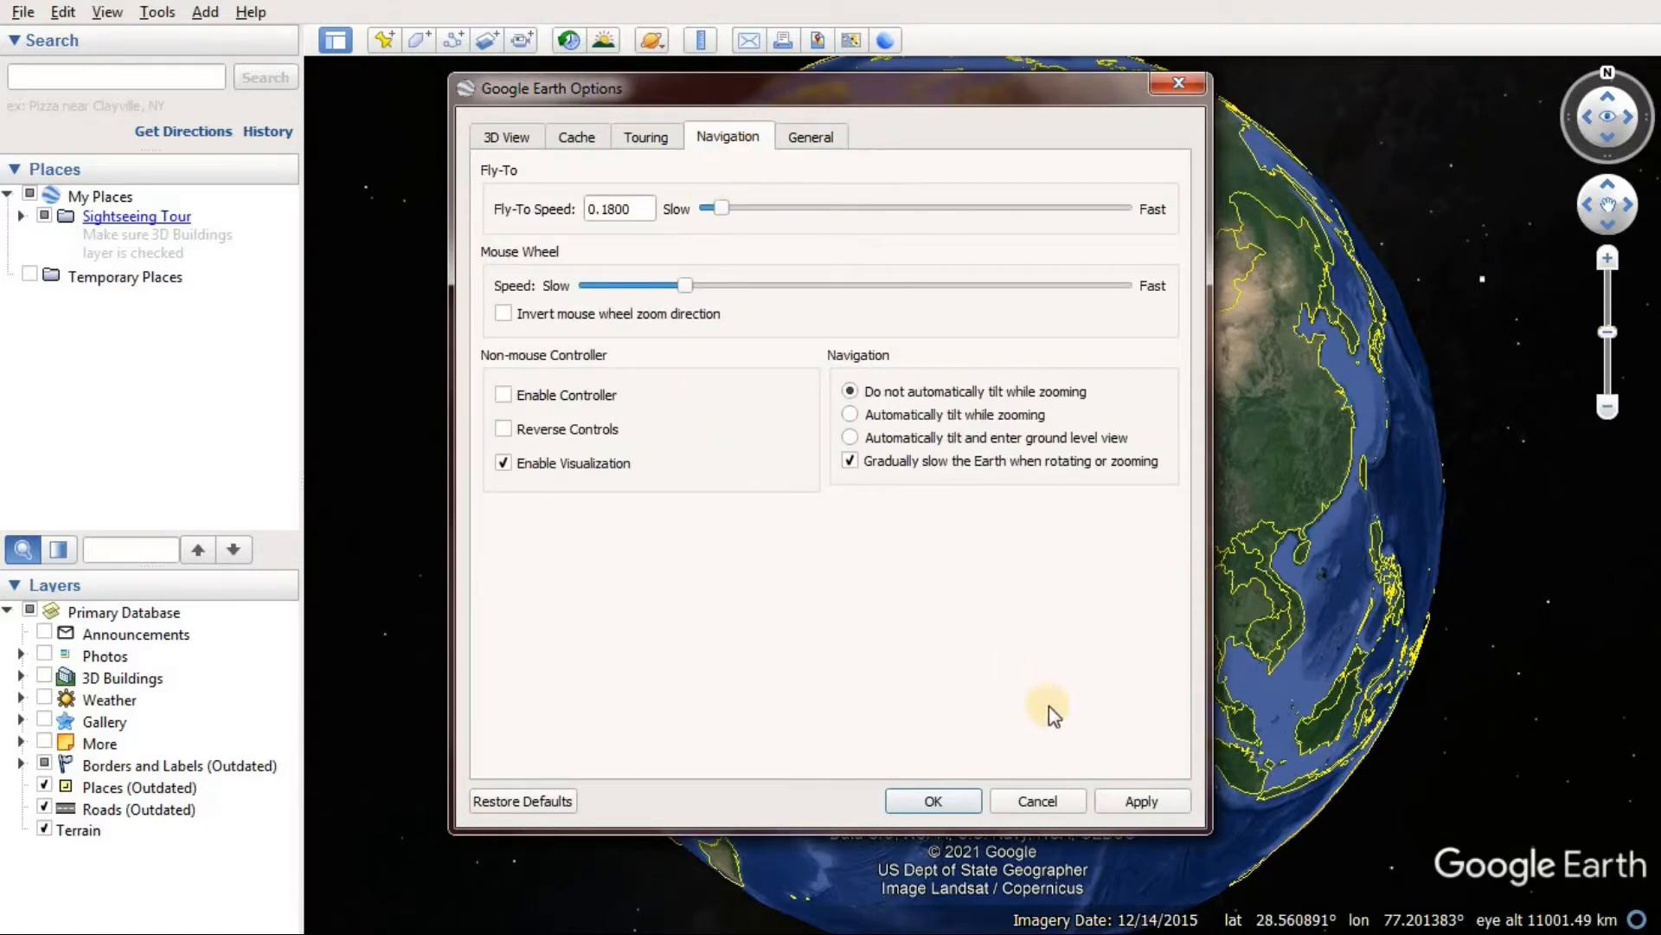
pyautogui.click(952, 803)
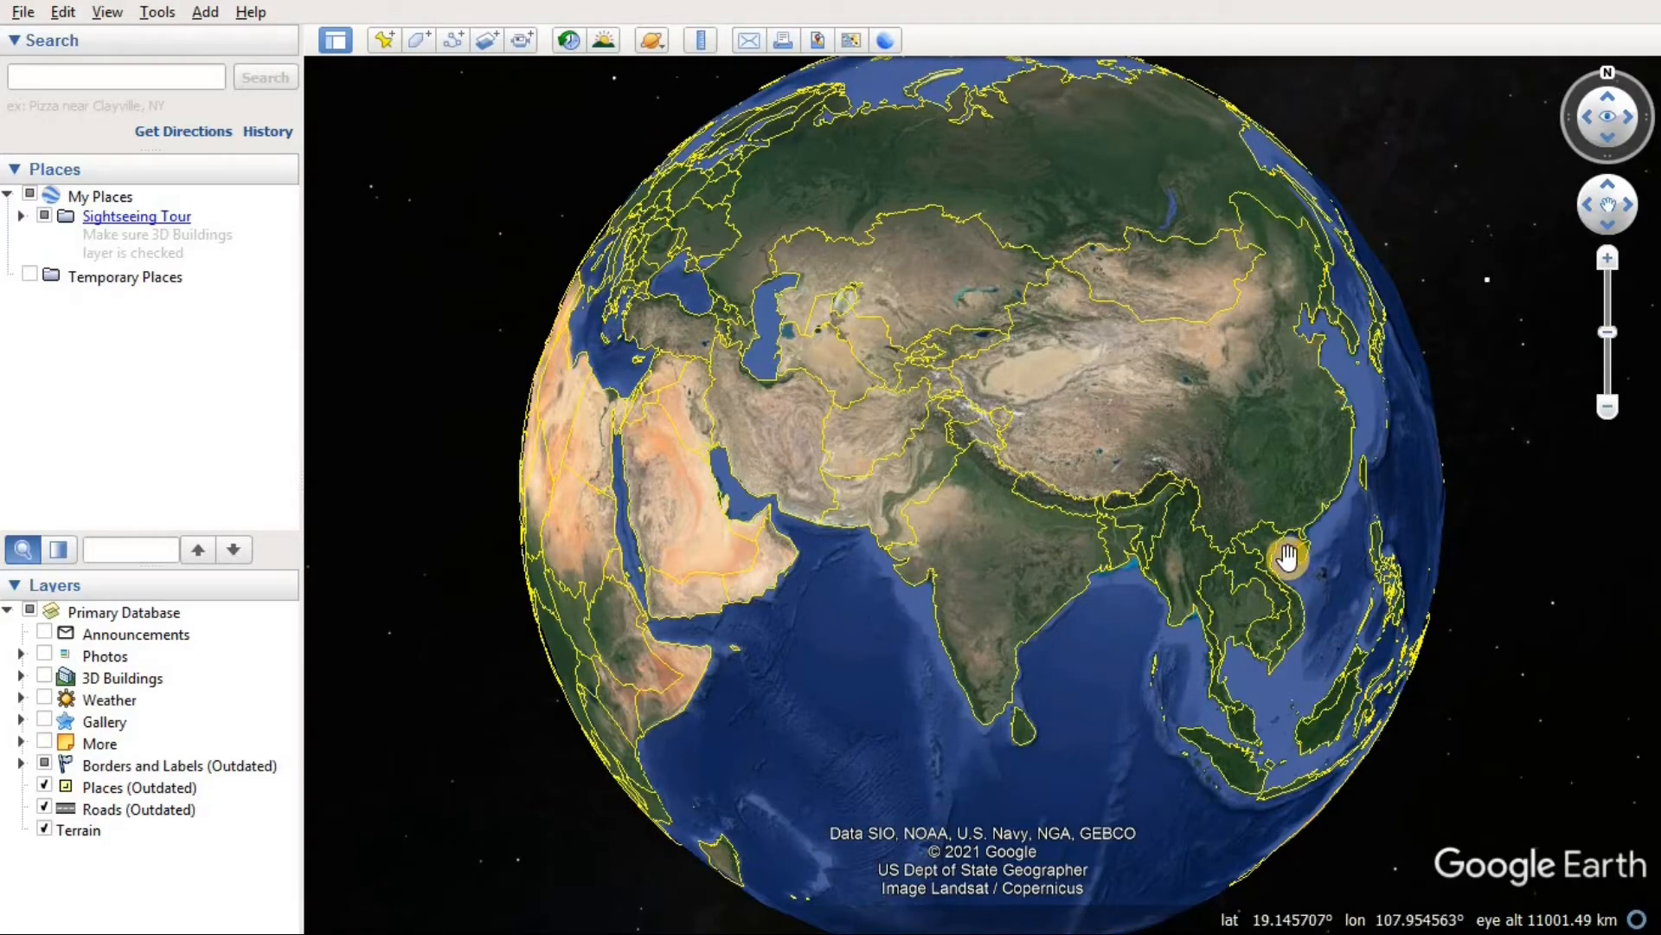
# Rotate the globe in several directions to view East Asia, Africa and the Middle East, and bring it back to India
pyautogui.moveTo(1288, 558); pyautogui.dragTo(1117, 525)
pyautogui.moveTo(1044, 532); pyautogui.dragTo(917, 560)
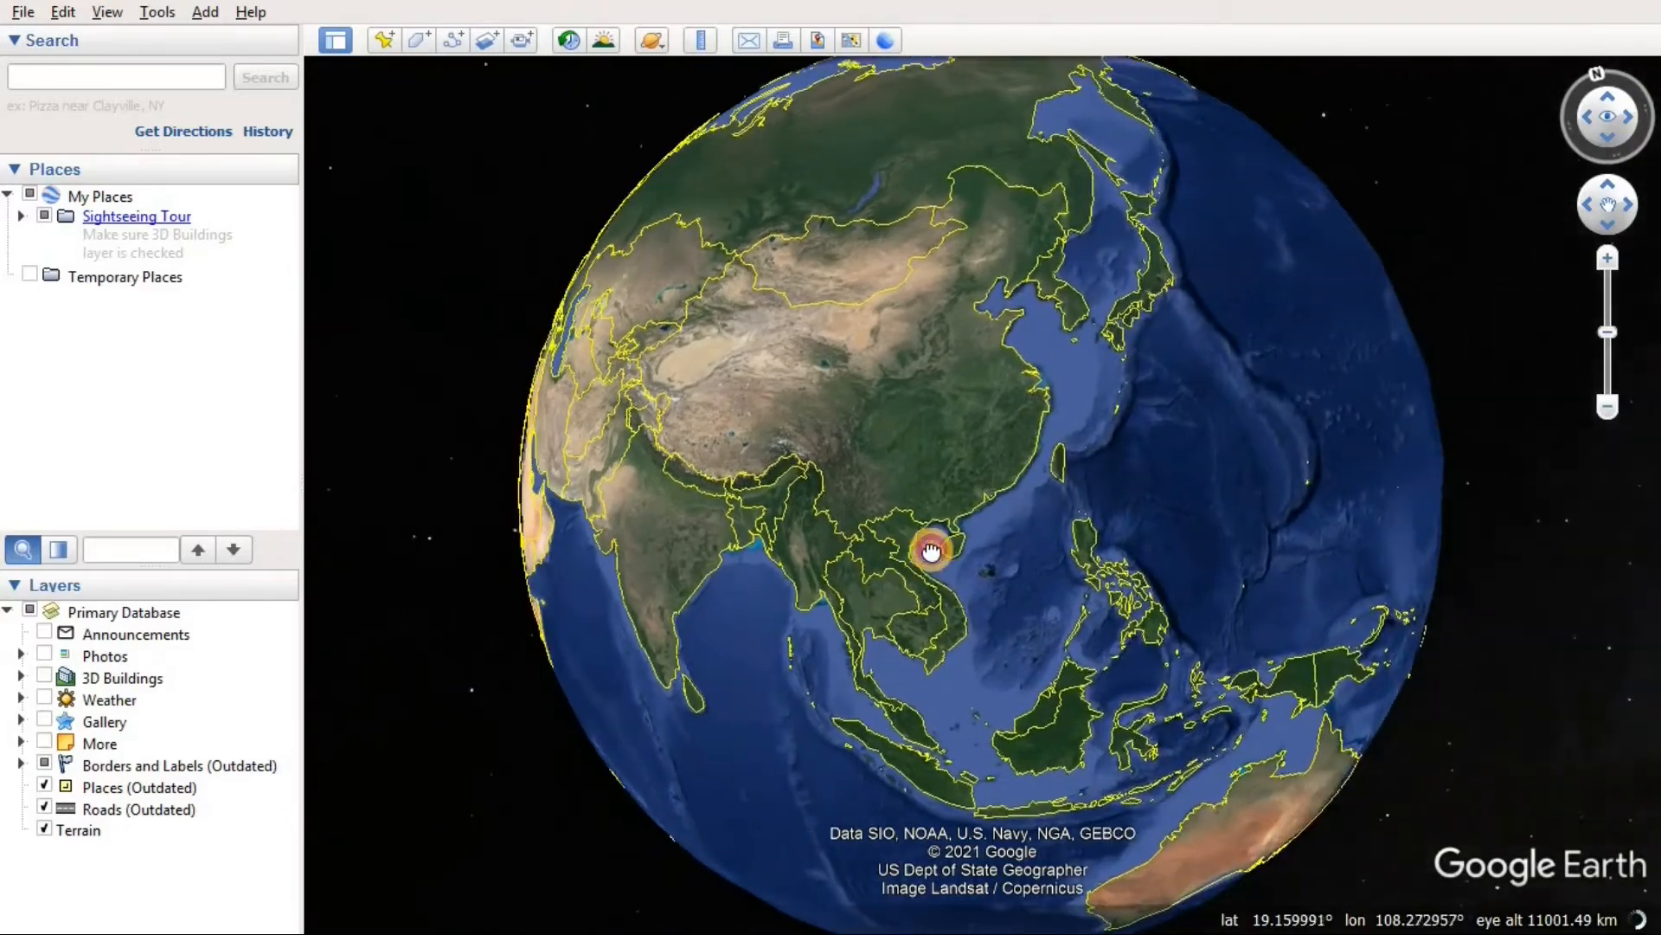
pyautogui.moveTo(1023, 542); pyautogui.dragTo(1216, 528)
pyautogui.moveTo(1075, 528); pyautogui.dragTo(1223, 520)
pyautogui.moveTo(1049, 523); pyautogui.dragTo(1109, 715)
pyautogui.moveTo(1036, 606); pyautogui.dragTo(768, 508)
pyautogui.moveTo(972, 527); pyautogui.dragTo(939, 490)
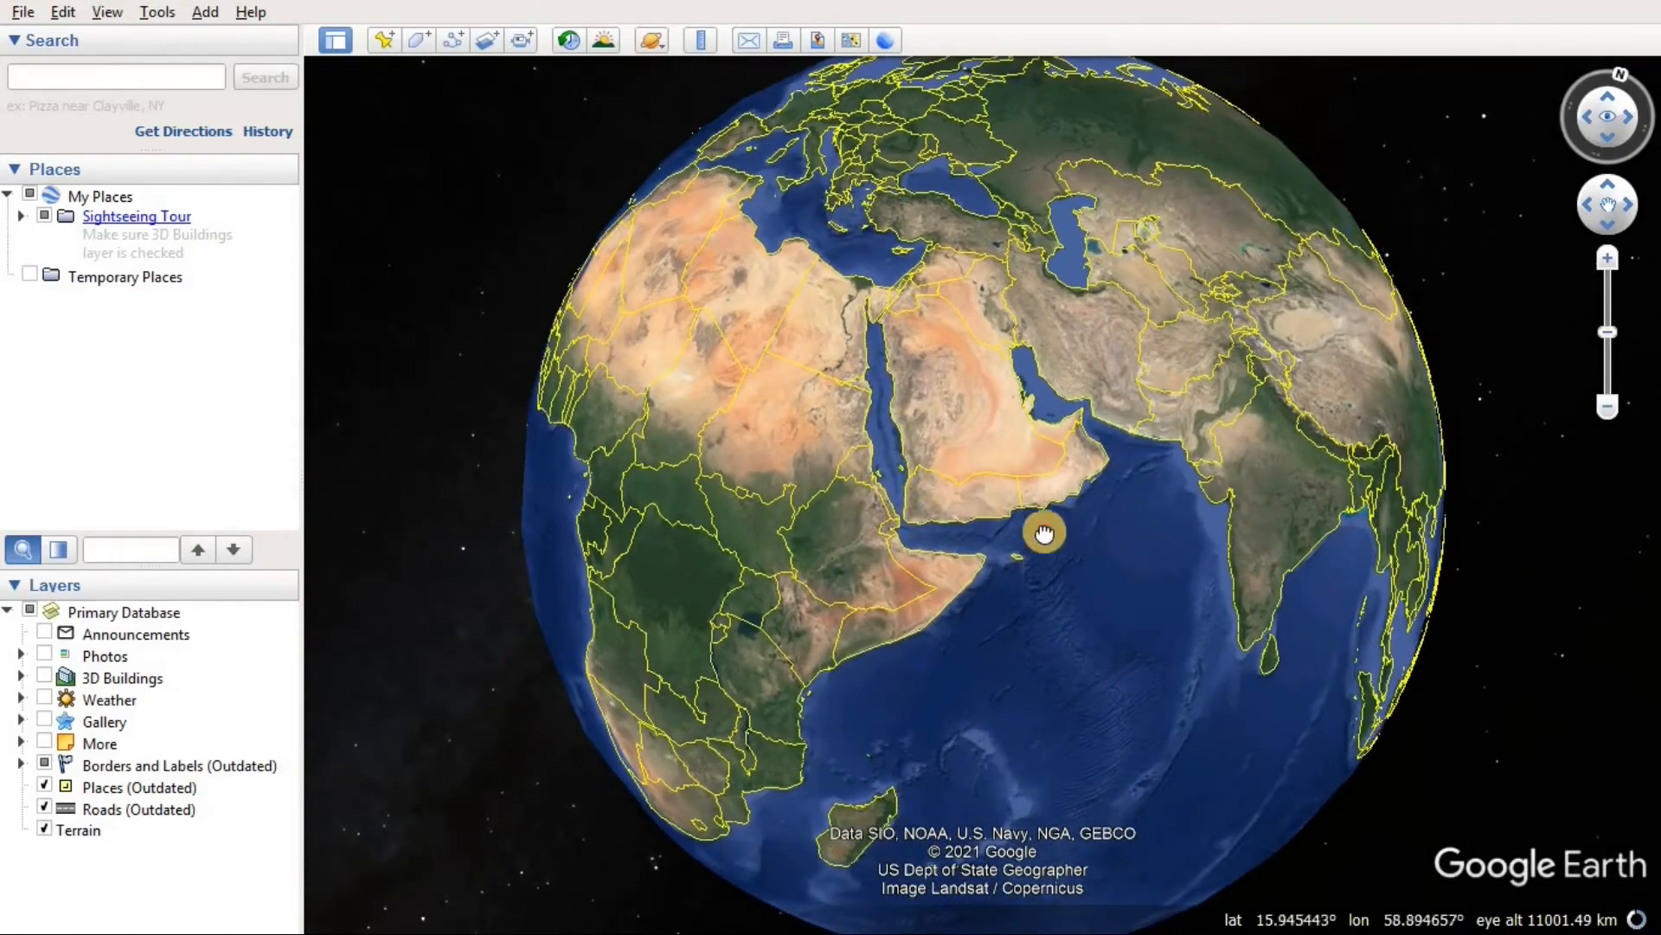
pyautogui.moveTo(1042, 531); pyautogui.dragTo(866, 544)
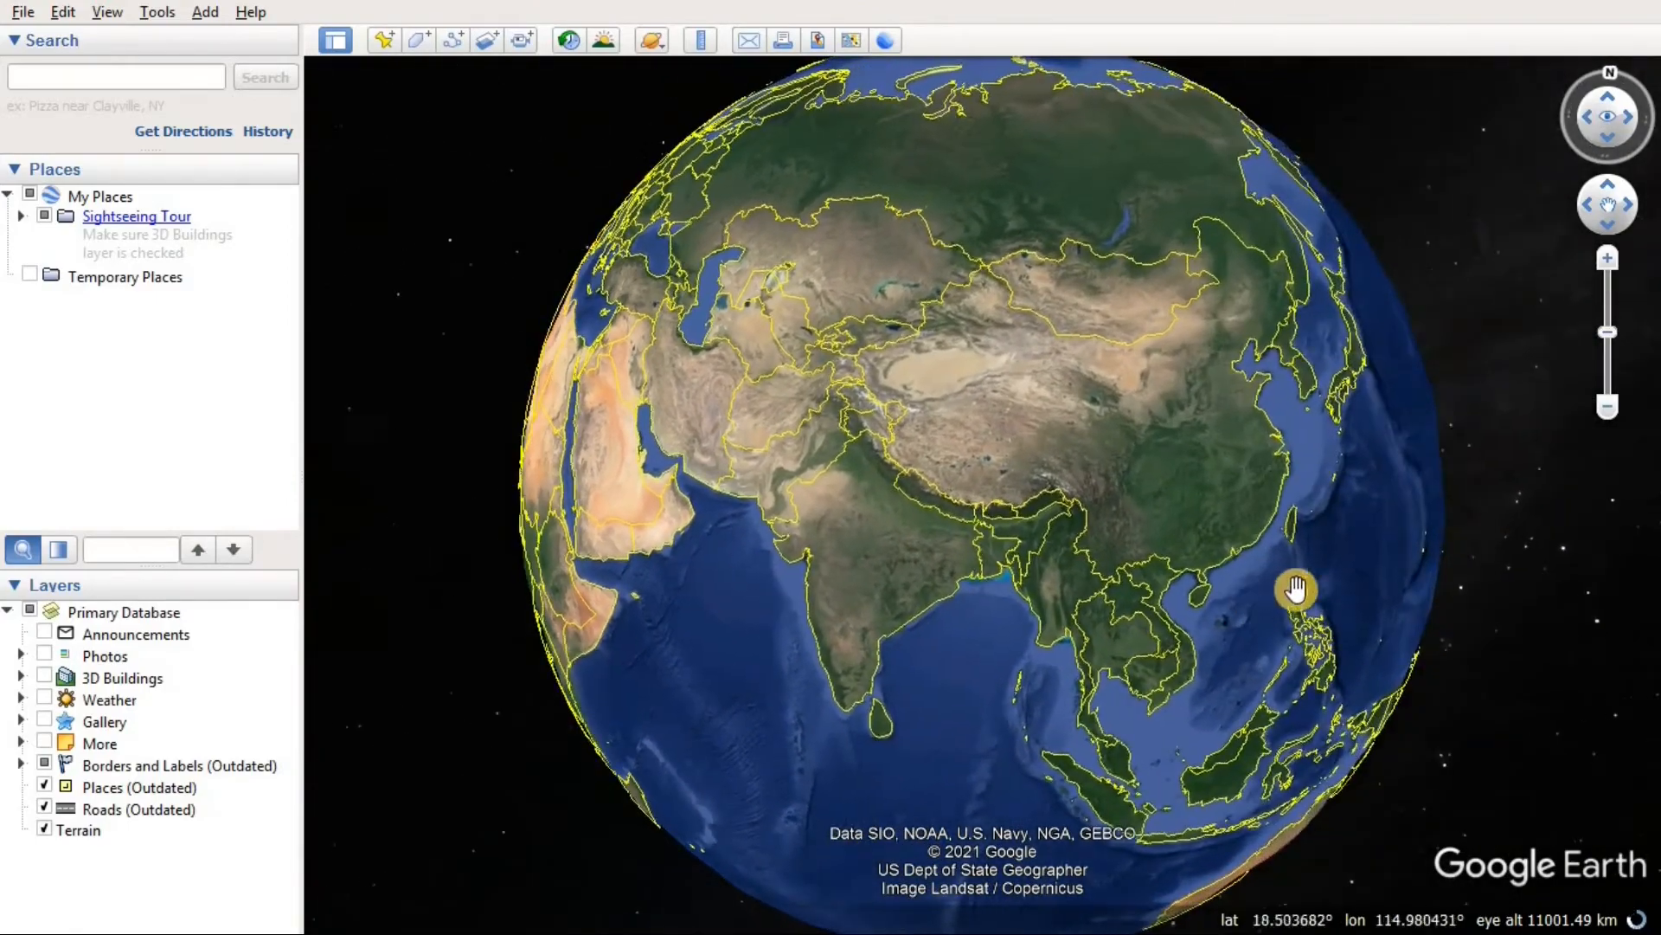
pyautogui.moveTo(1345, 517)
pyautogui.mouseDown()
pyautogui.moveTo(1369, 519)
pyautogui.moveTo(1362, 533)
pyautogui.mouseUp()
pyautogui.moveTo(740, 639); pyautogui.dragTo(753, 652)
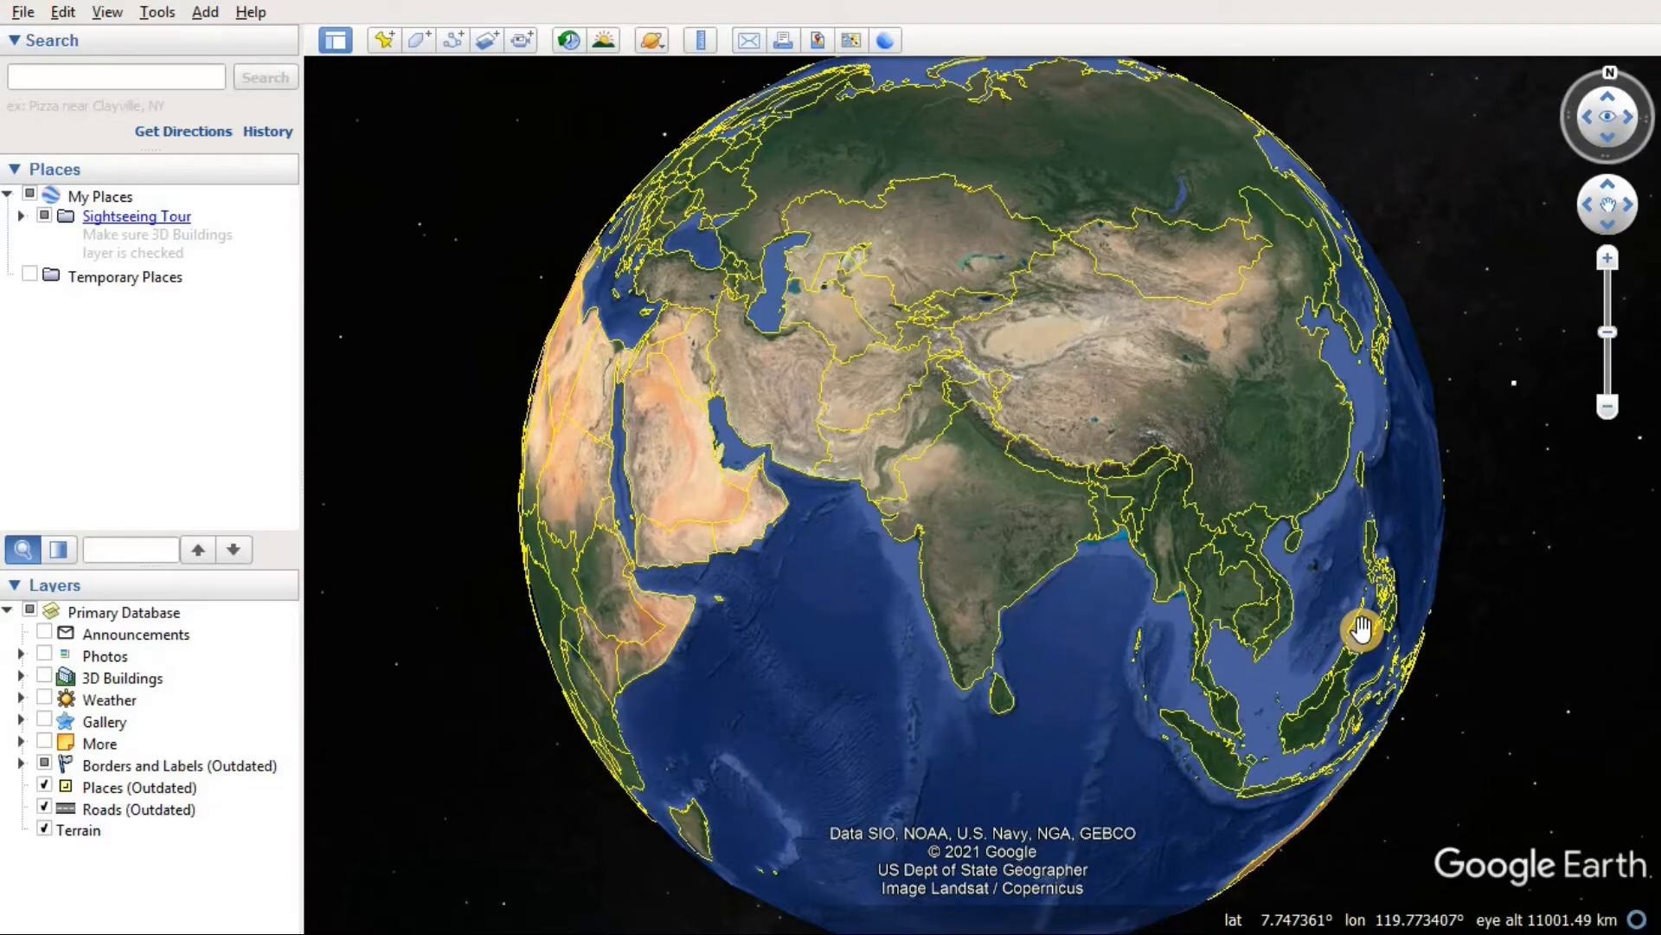
# Zoom in from the whole globe to West Bengal, down to the area around Baidyapur
pyautogui.scroll(3, 1130, 510)
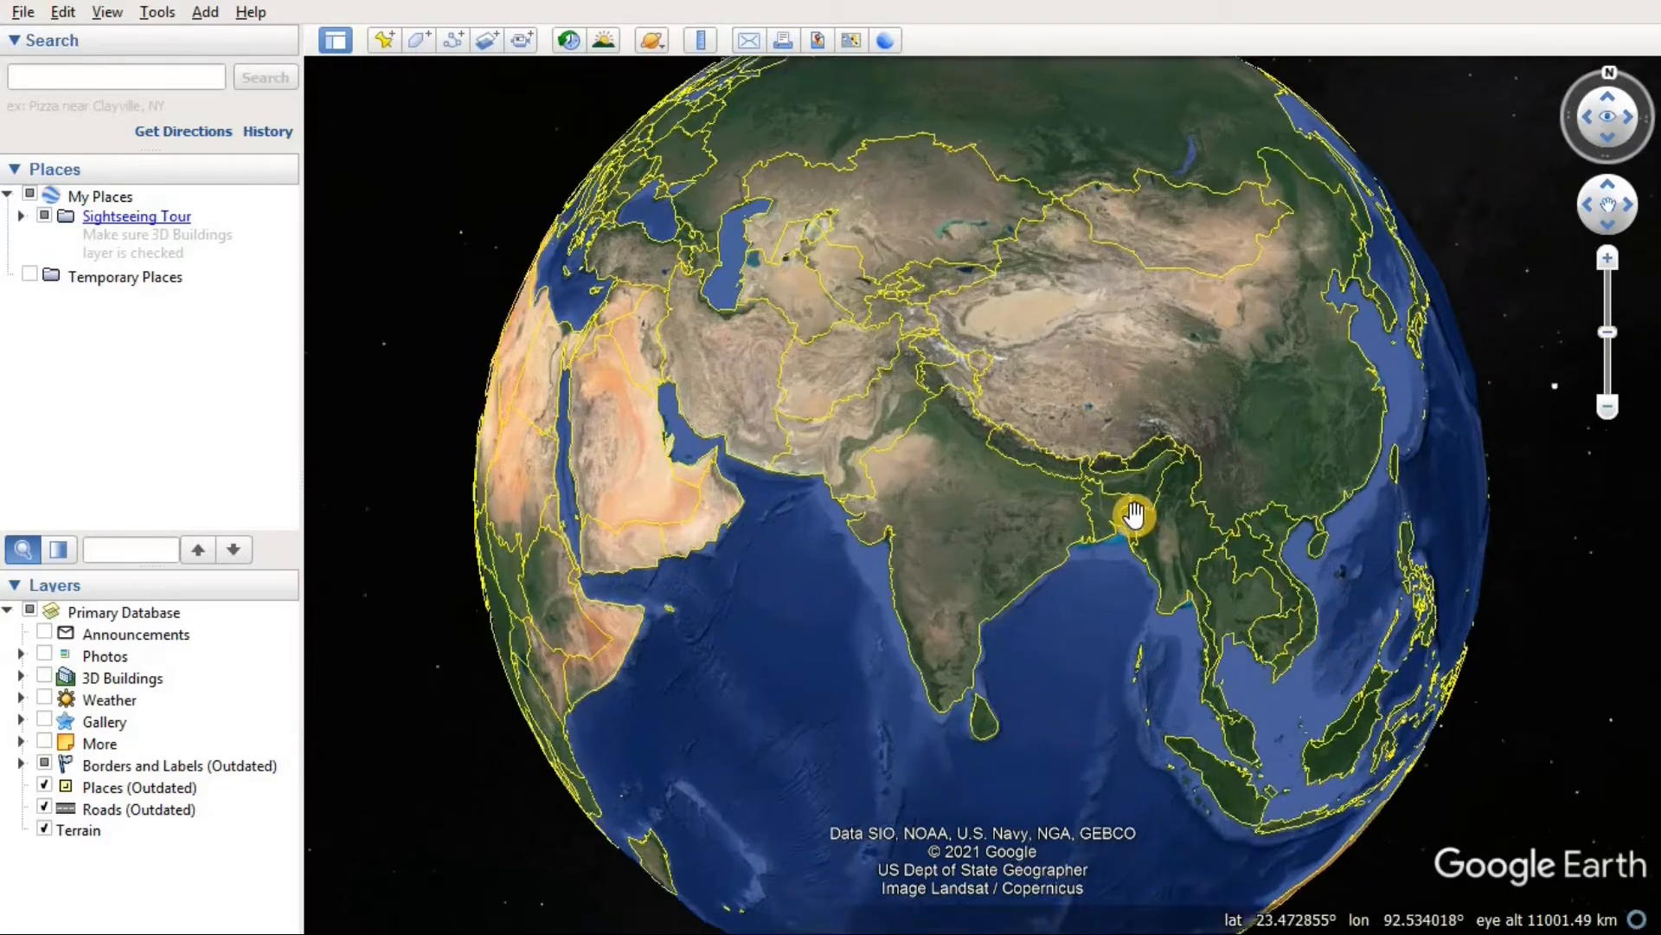
pyautogui.scroll(3, 1004, 514)
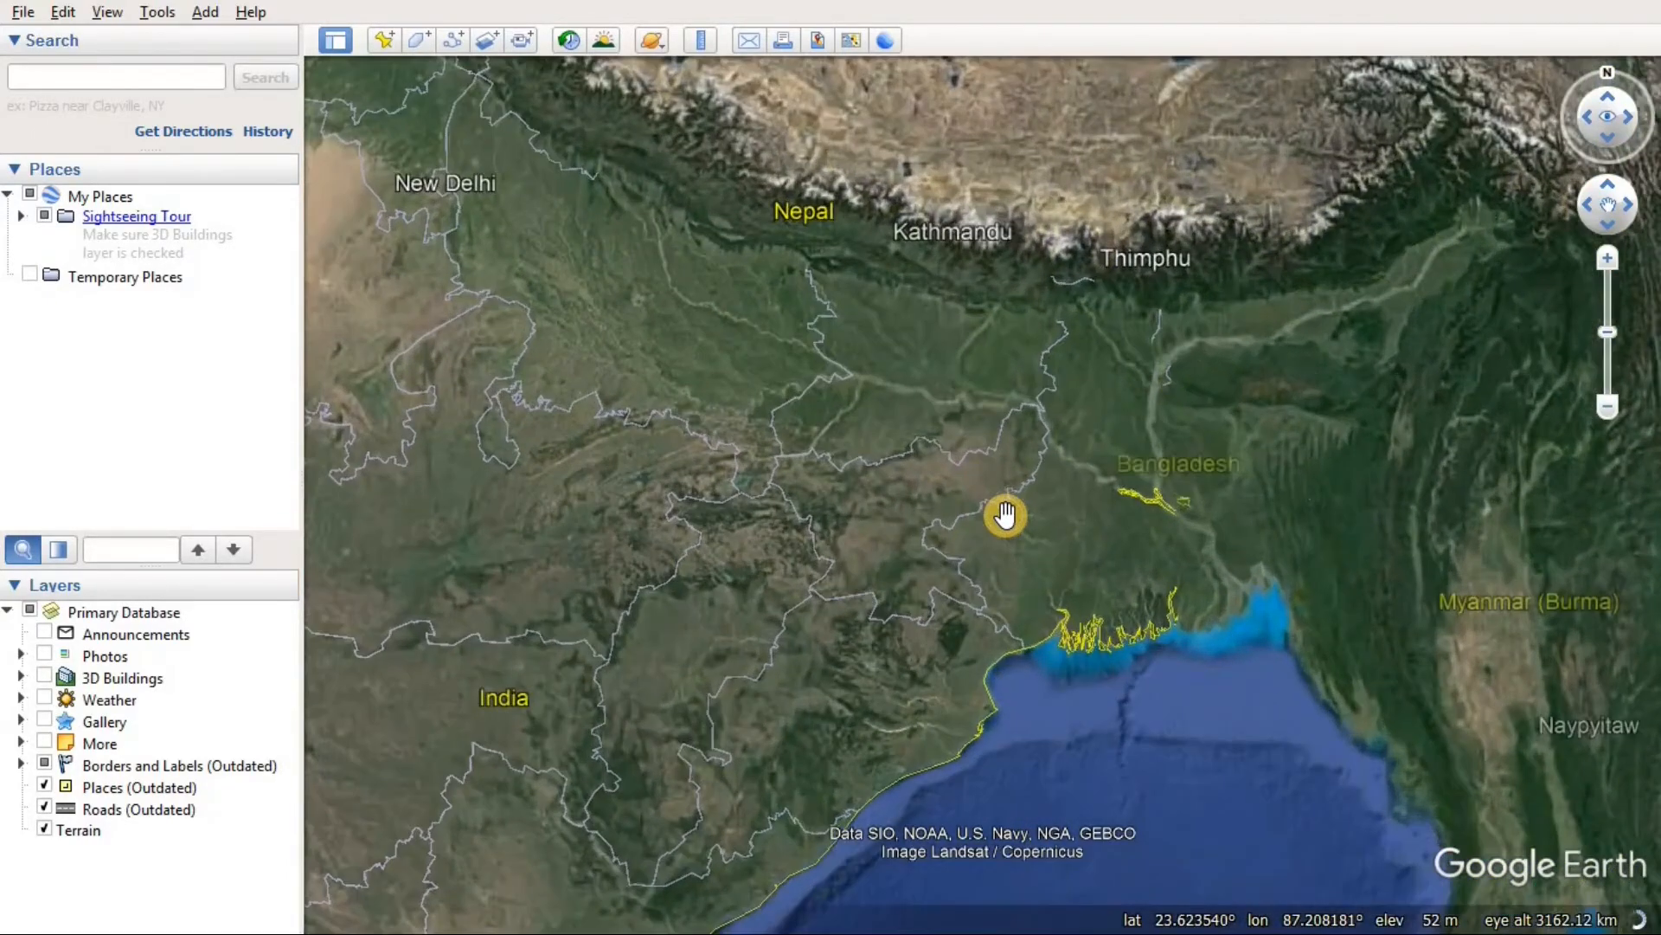
pyautogui.scroll(2, 1004, 514)
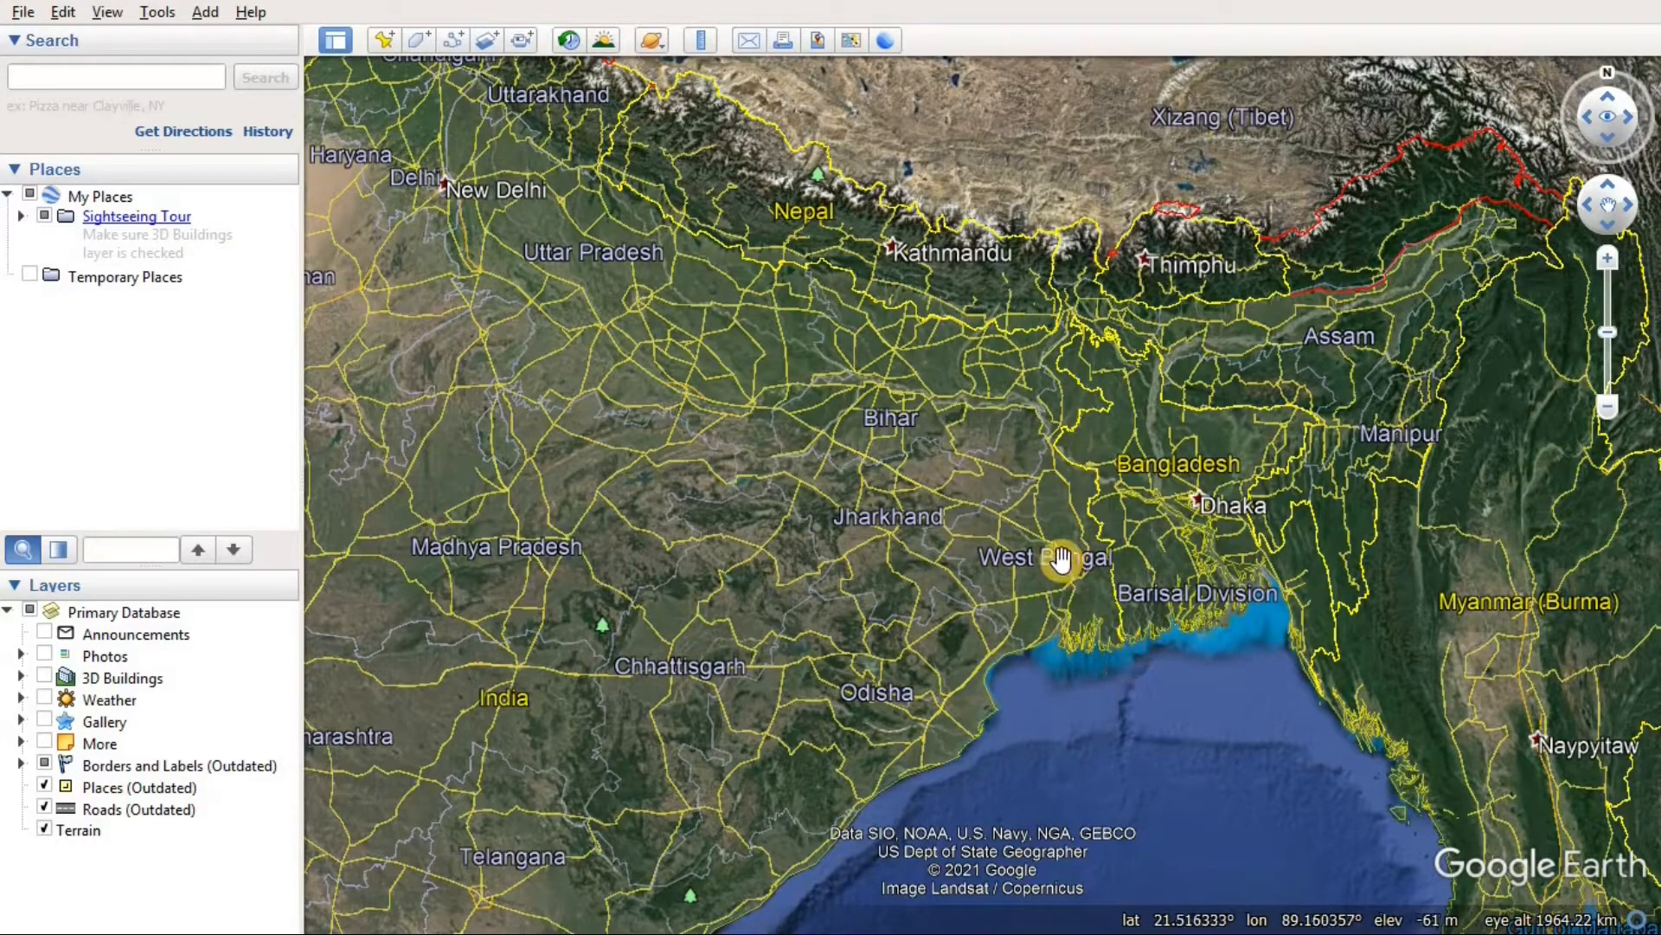
pyautogui.scroll(3, 1076, 542)
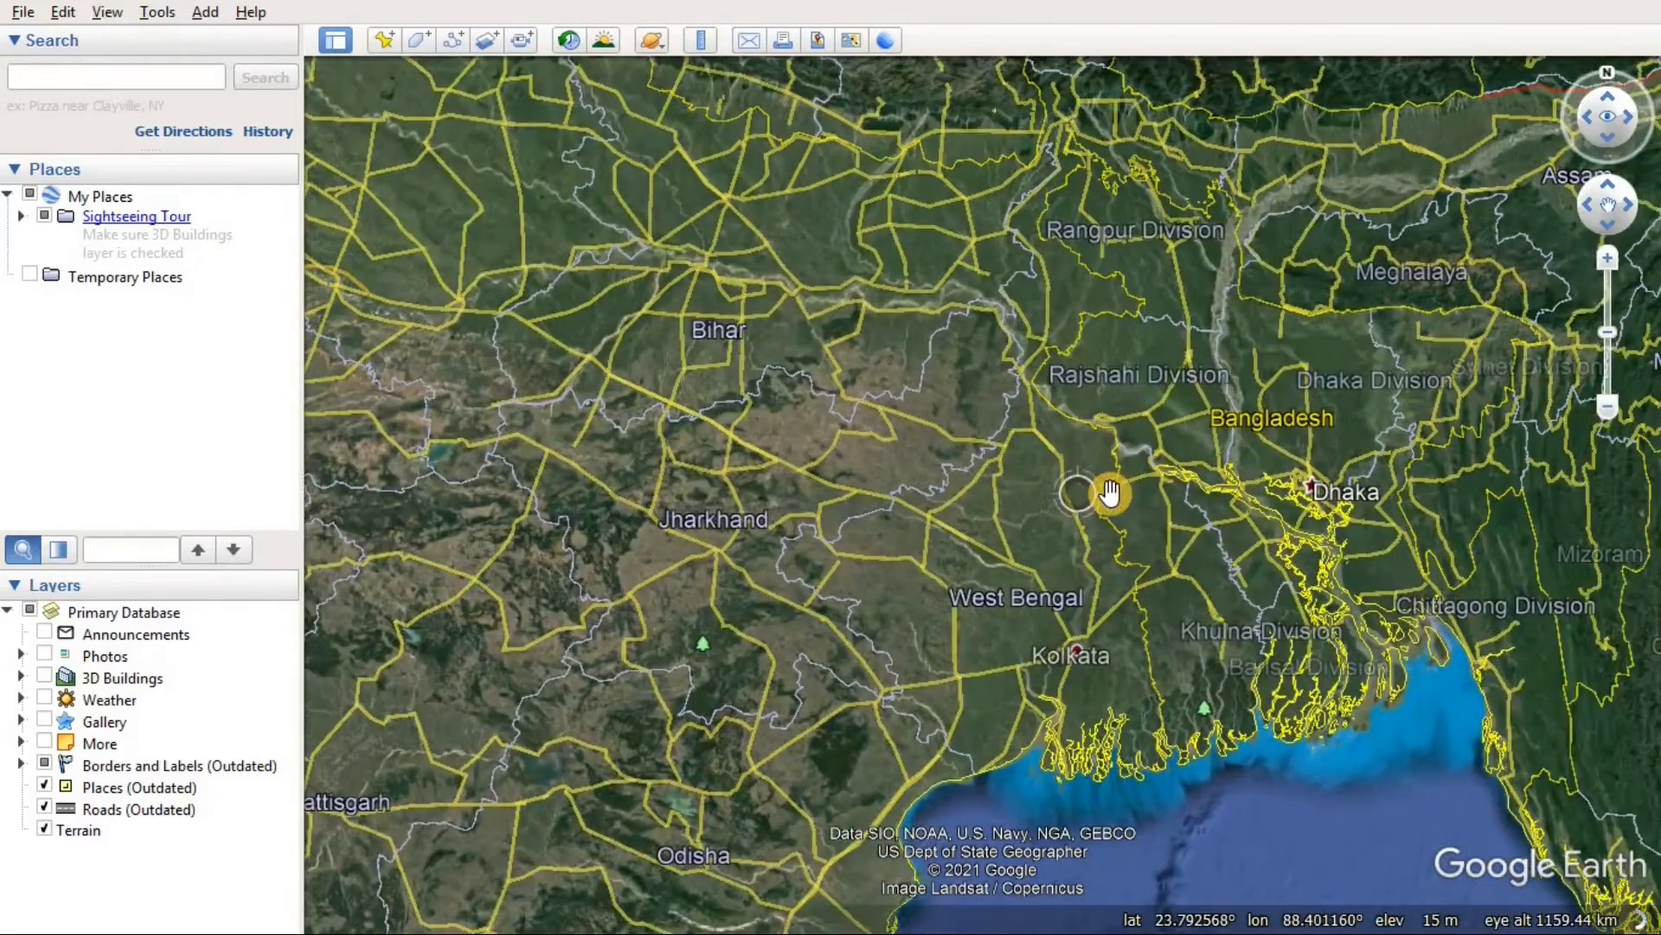
pyautogui.scroll(2, 1108, 485)
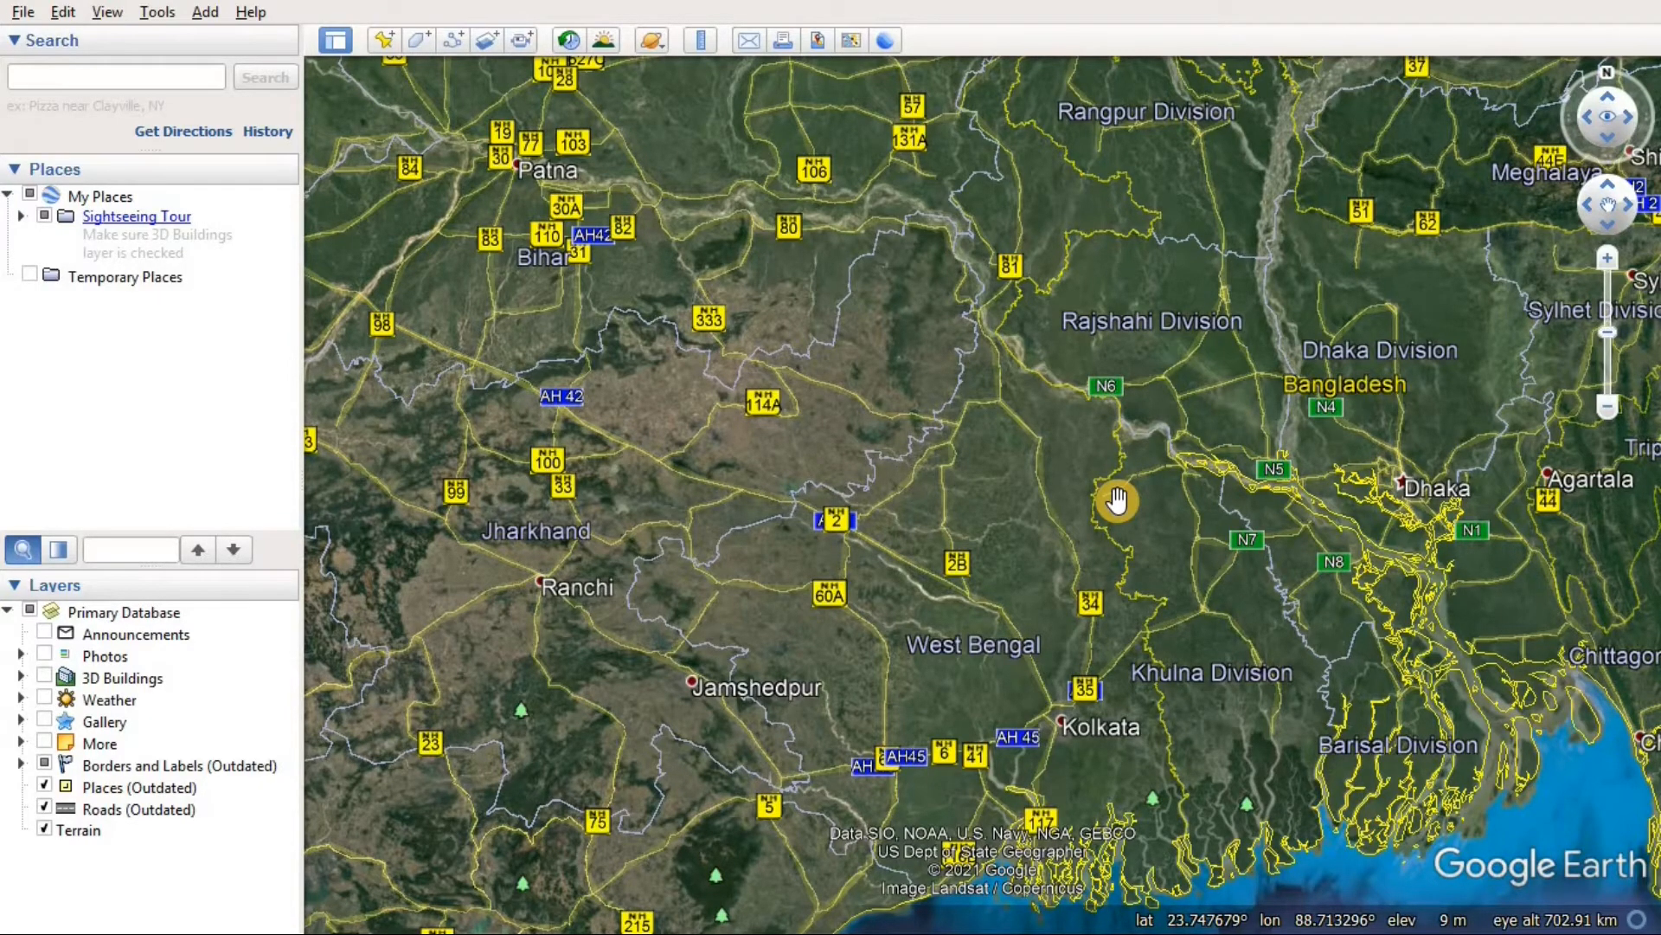
pyautogui.moveTo(1116, 500); pyautogui.dragTo(916, 491)
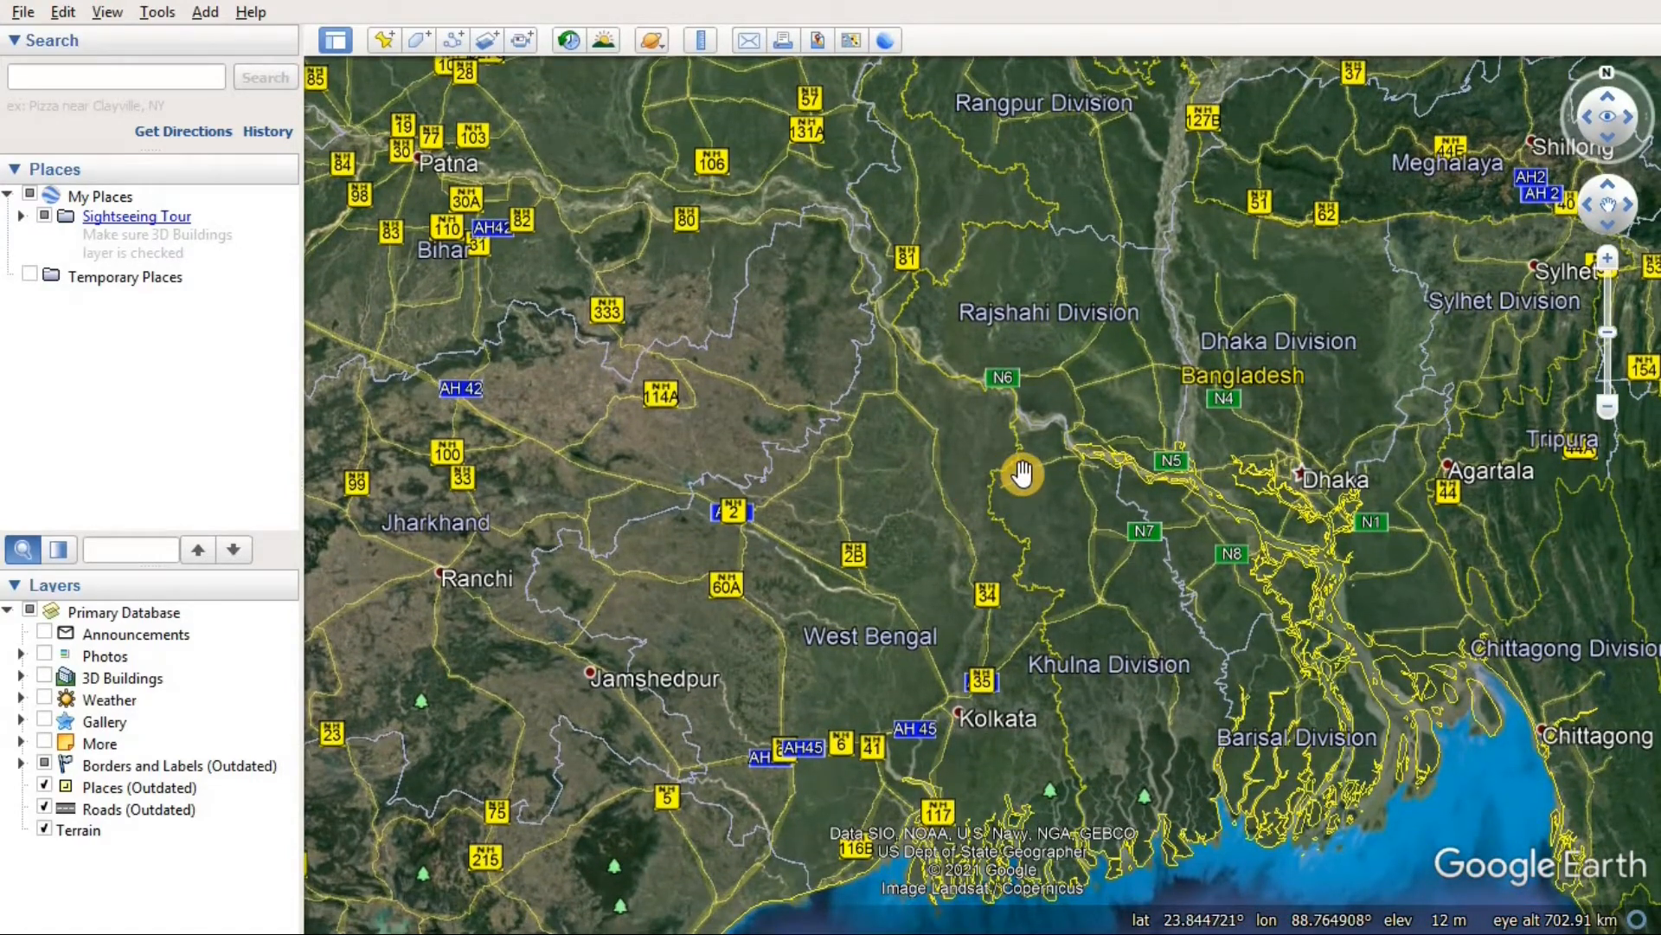
pyautogui.scroll(3, 930, 483)
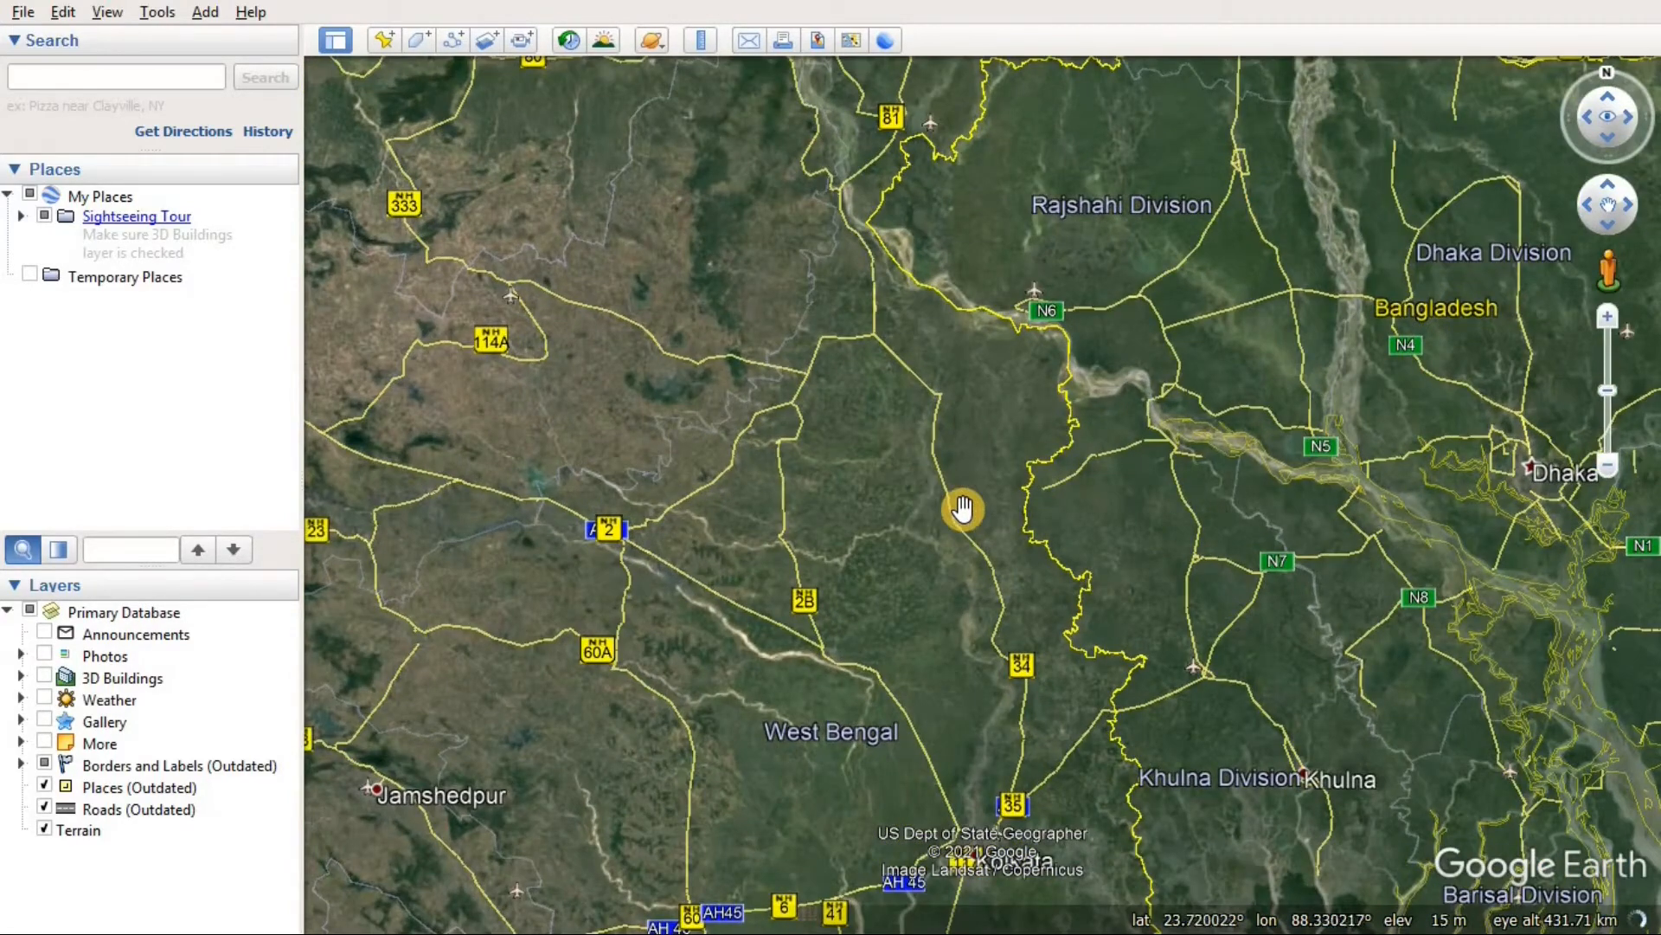
pyautogui.scroll(3, 962, 509)
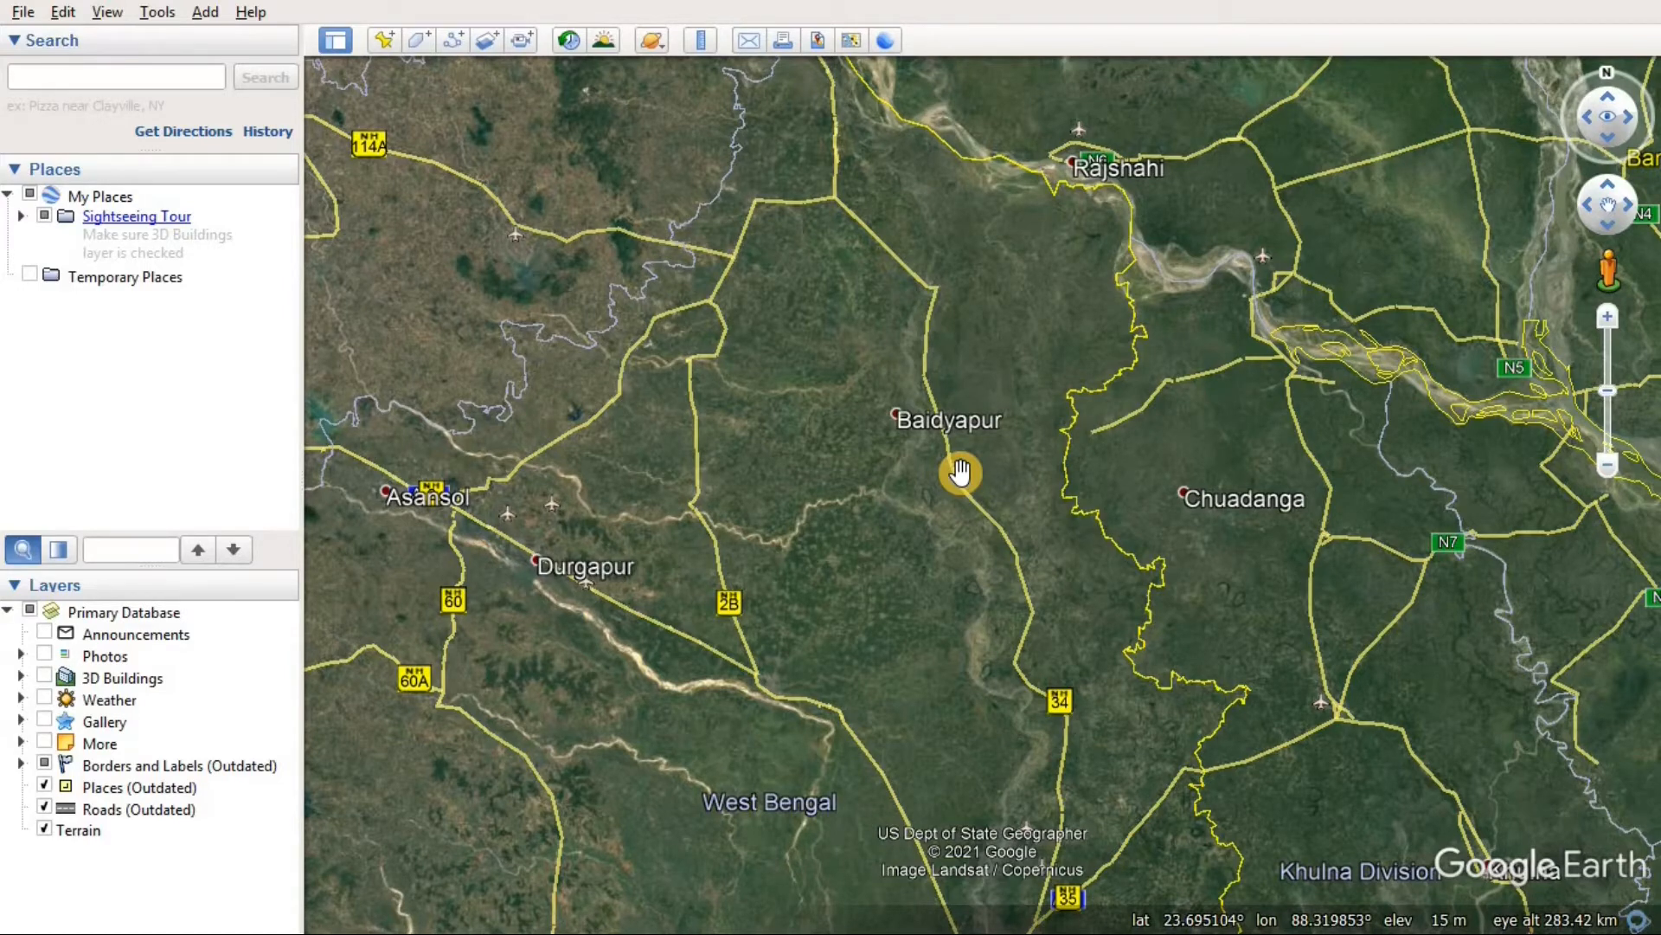
# Move the map south from Baidyapur to Kolkata and view the surrounding area at closer range
pyautogui.moveTo(961, 472); pyautogui.dragTo(876, 289)
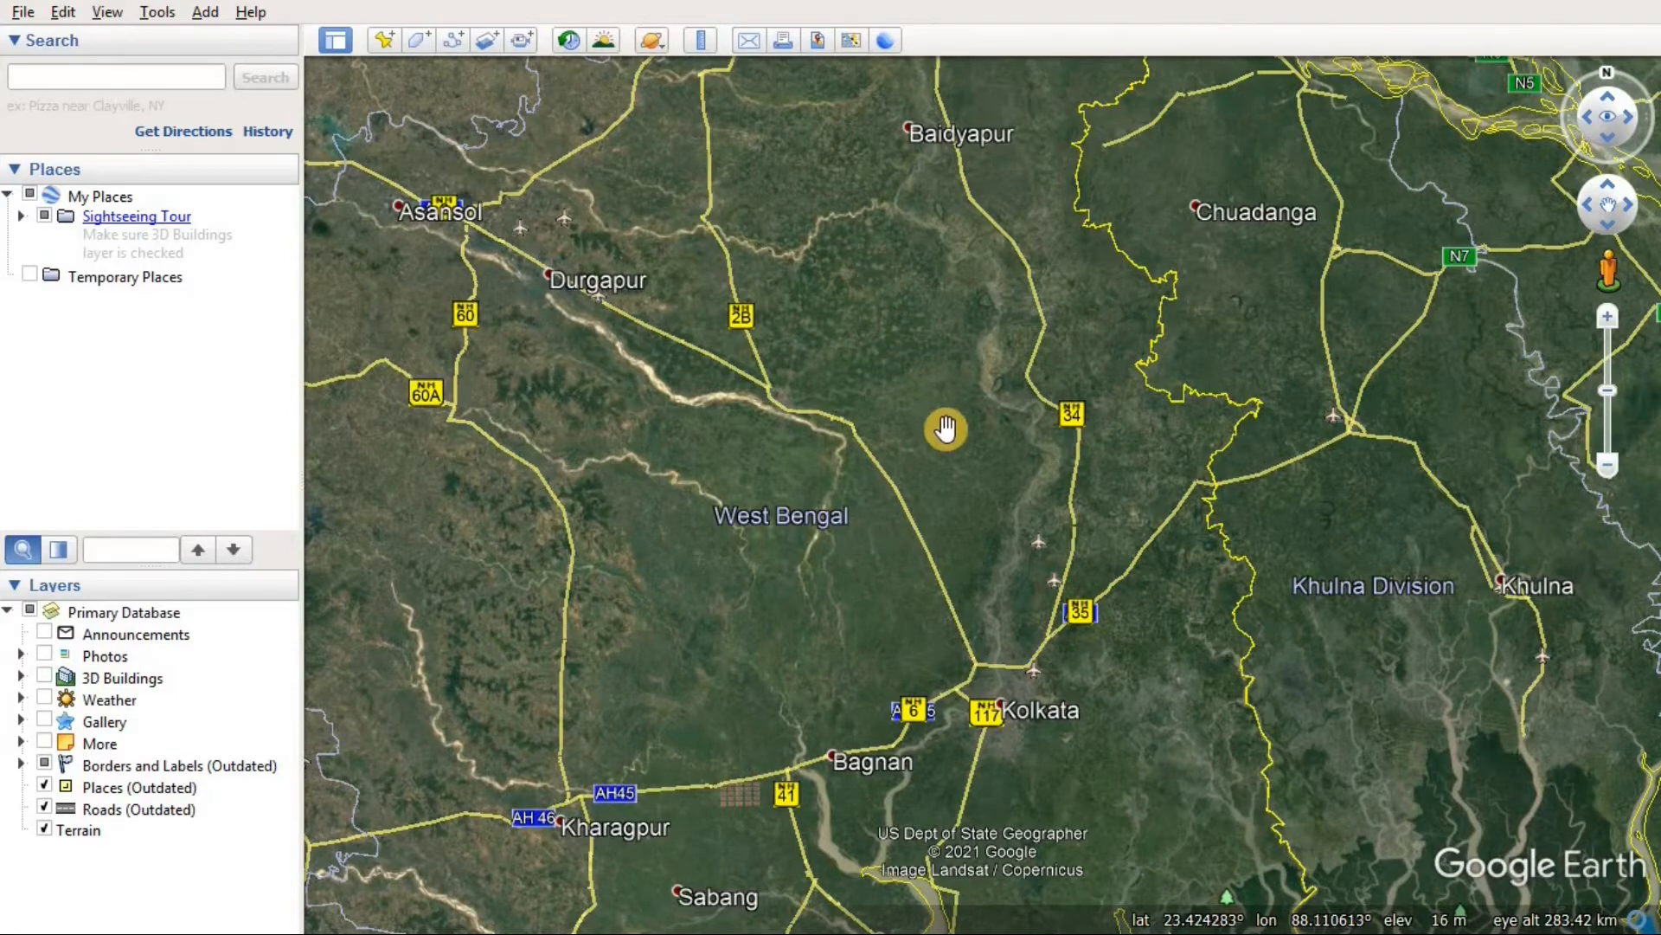
pyautogui.moveTo(941, 426); pyautogui.dragTo(907, 275)
pyautogui.moveTo(1021, 639); pyautogui.dragTo(1047, 545)
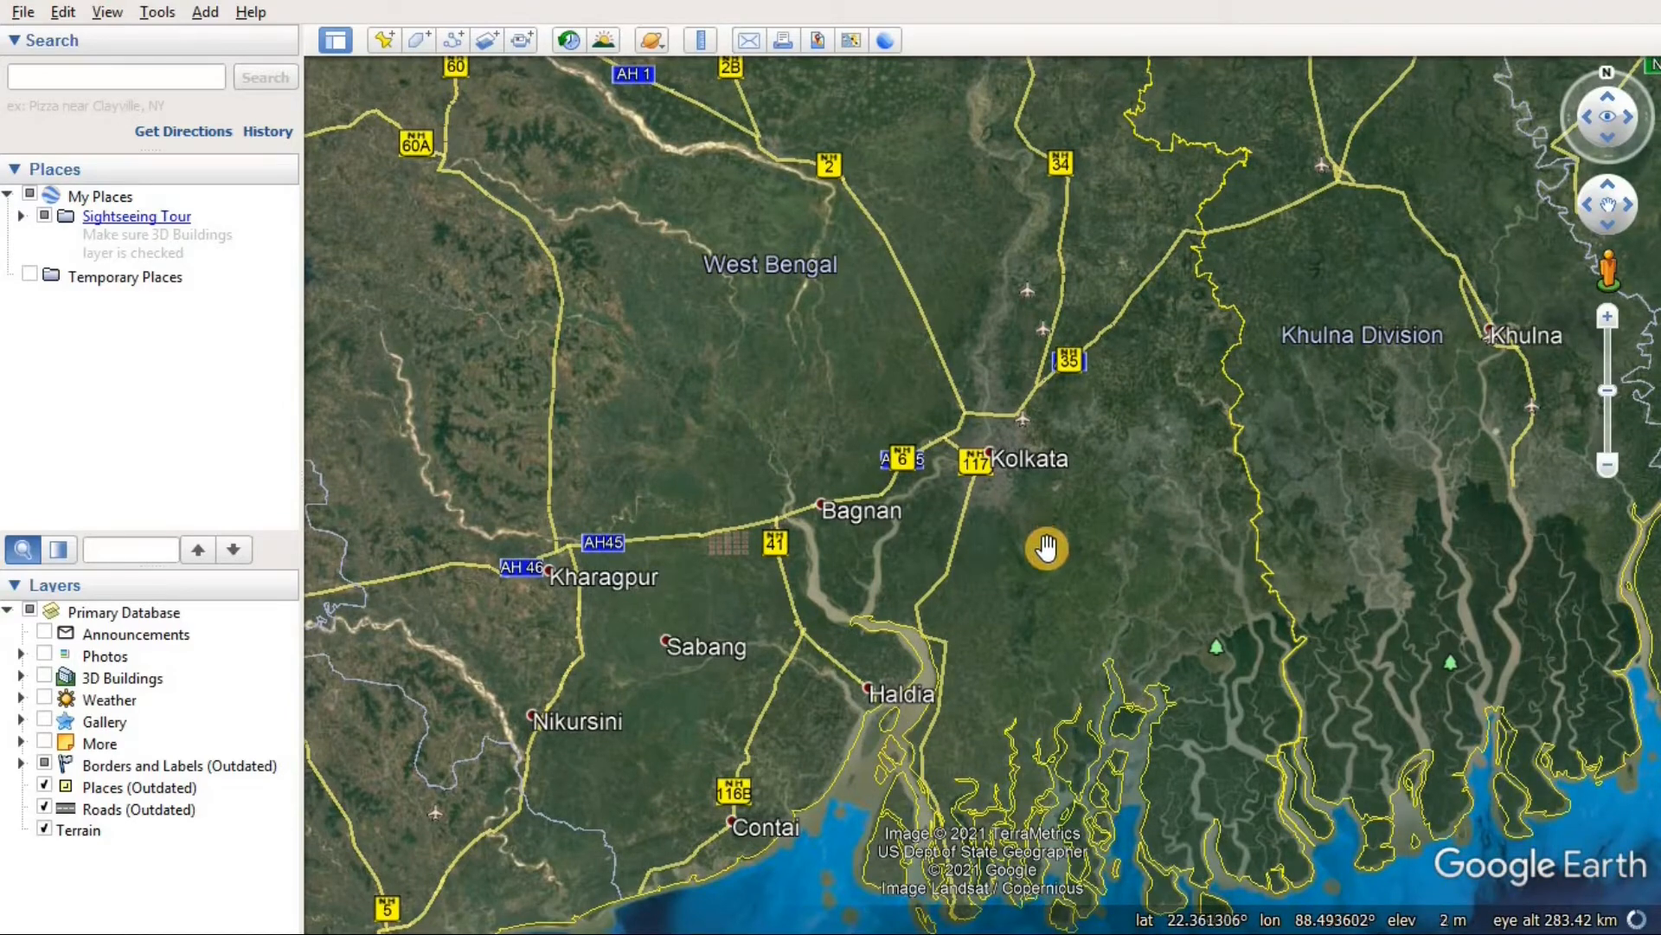
pyautogui.scroll(3, 1174, 486)
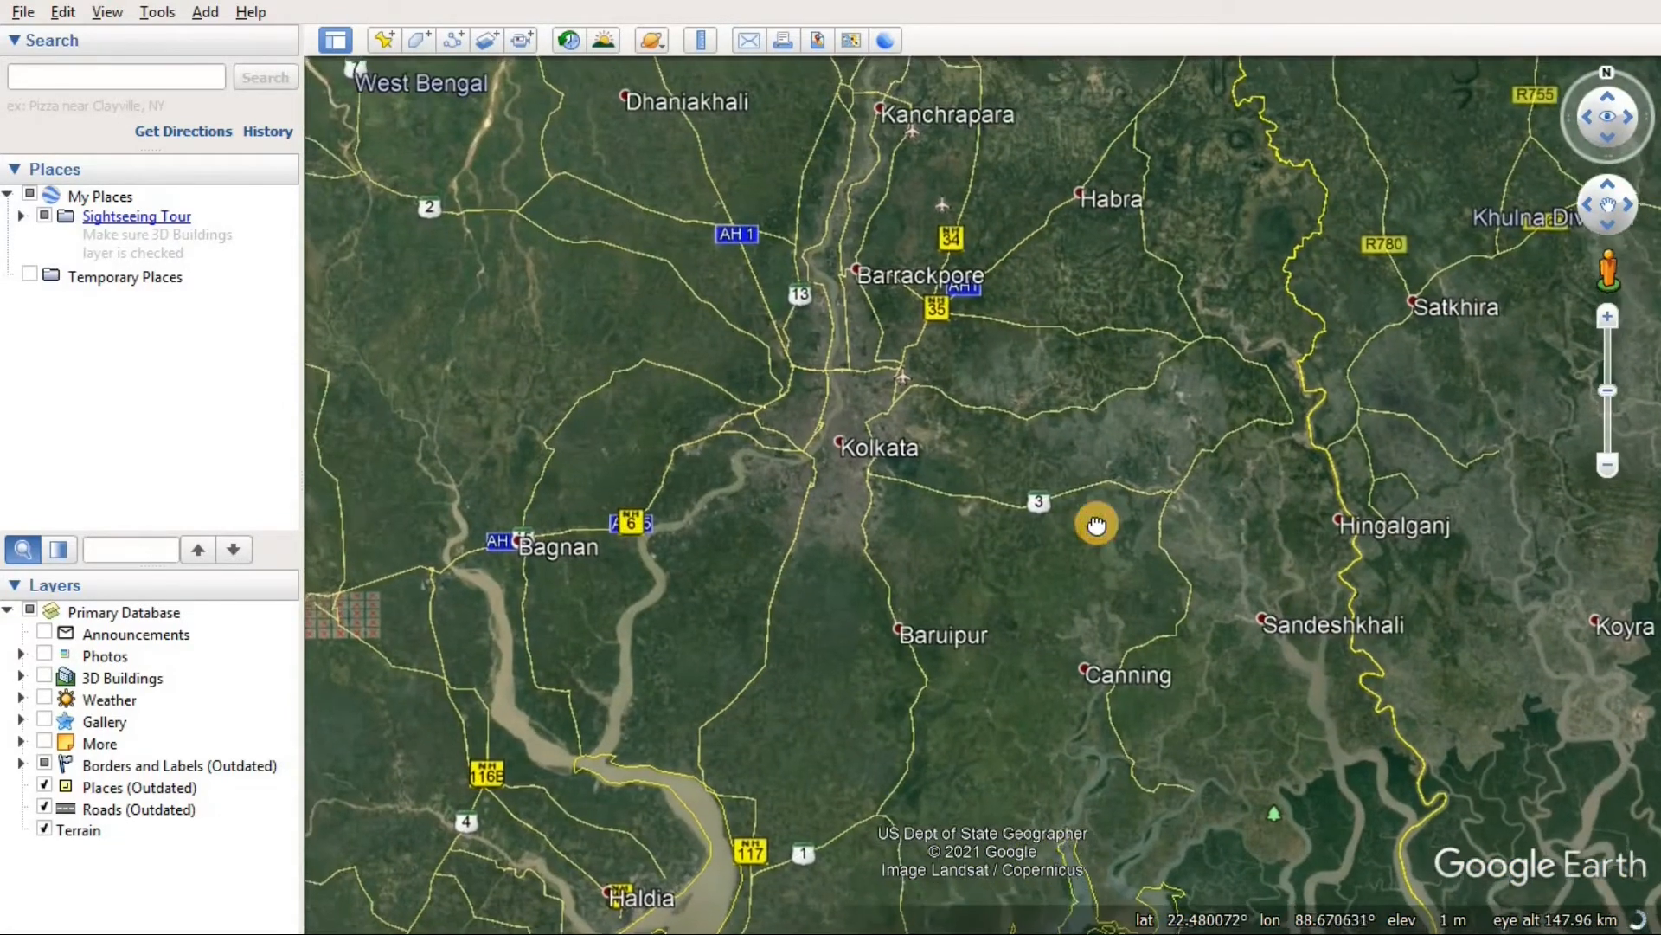
pyautogui.moveTo(1097, 524); pyautogui.dragTo(1102, 546)
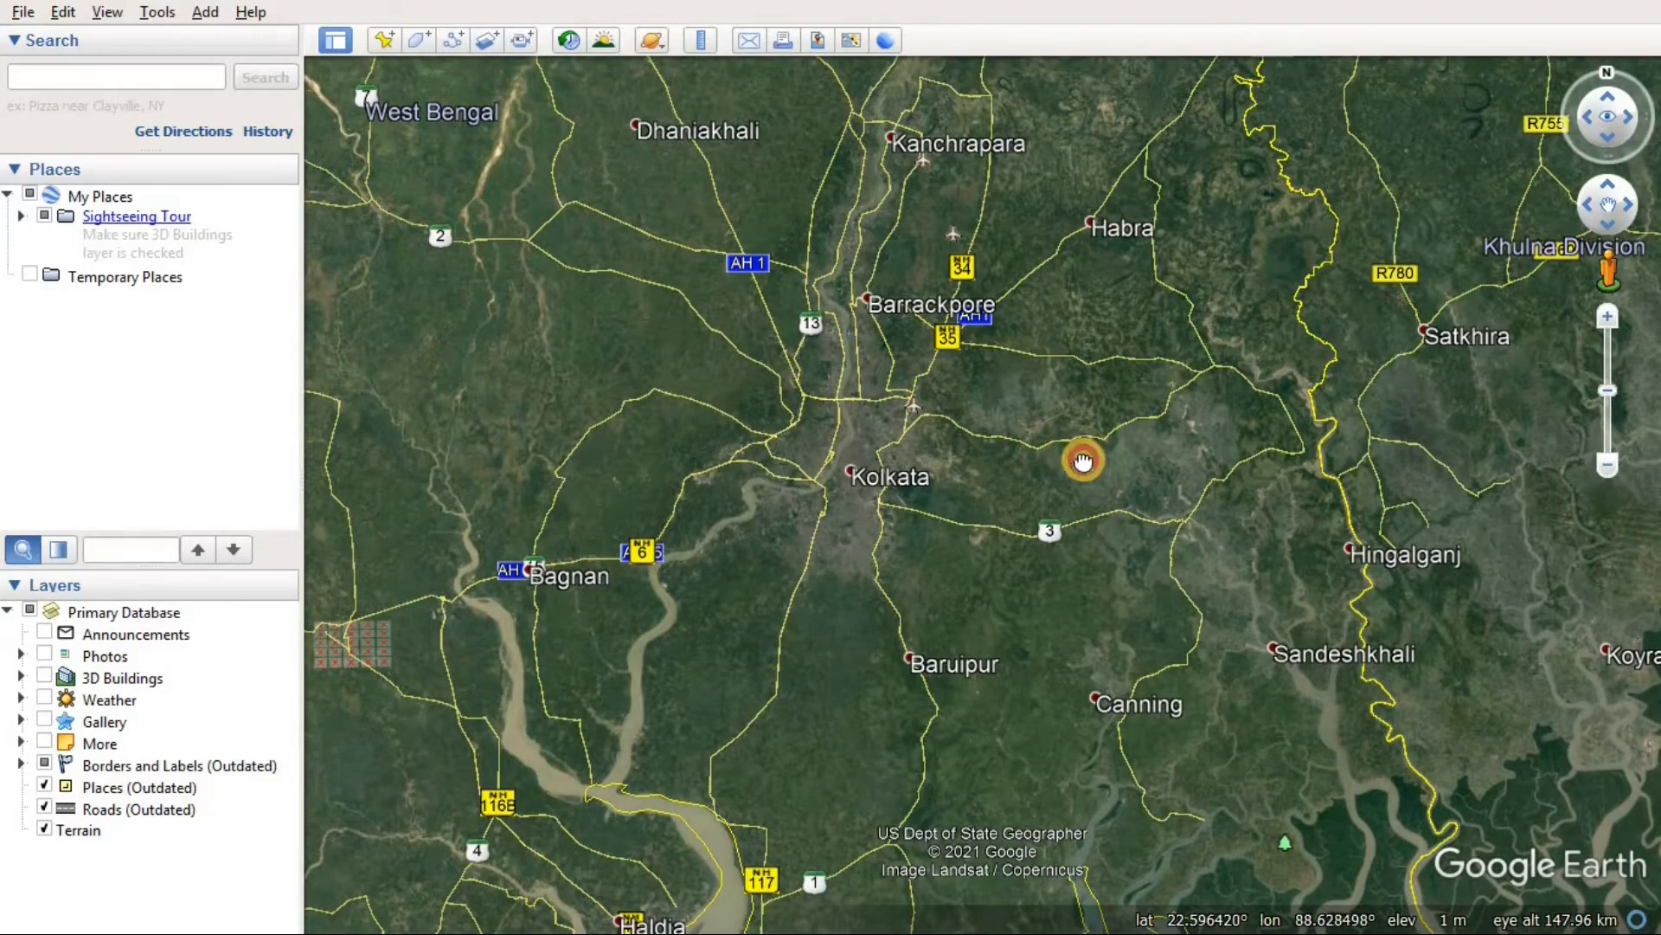
pyautogui.moveTo(1082, 456); pyautogui.dragTo(1136, 550)
# Zoom out from Kolkata to the whole globe and rotate it to centre India
pyautogui.scroll(-3, 801, 468)
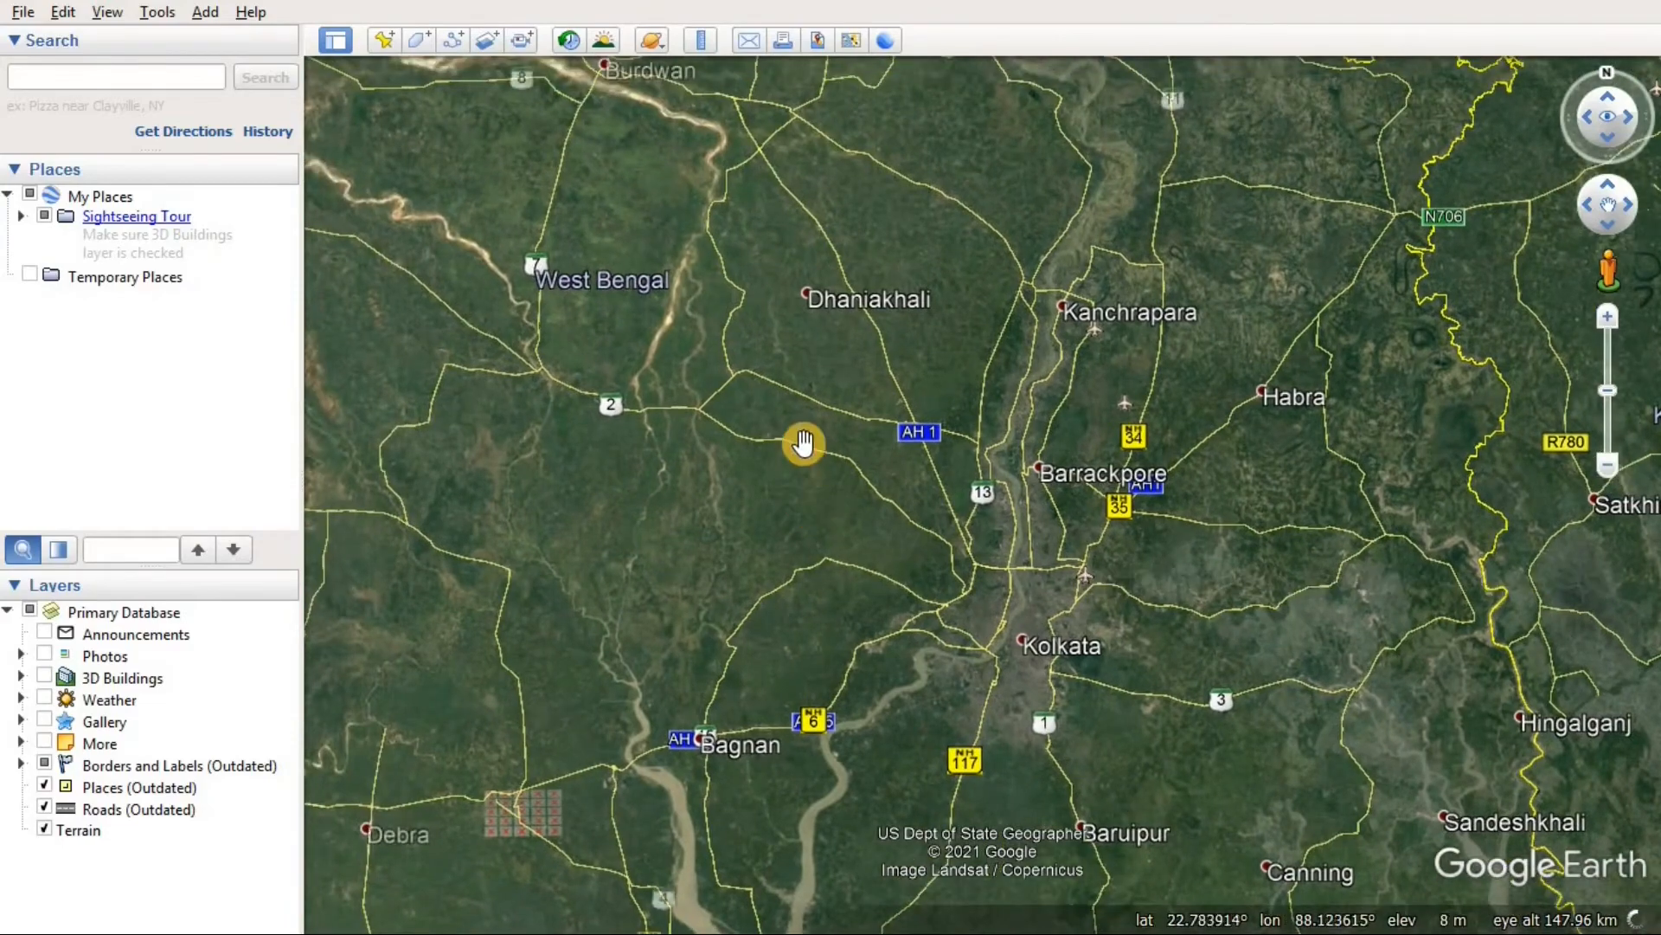
pyautogui.scroll(-5, 803, 442)
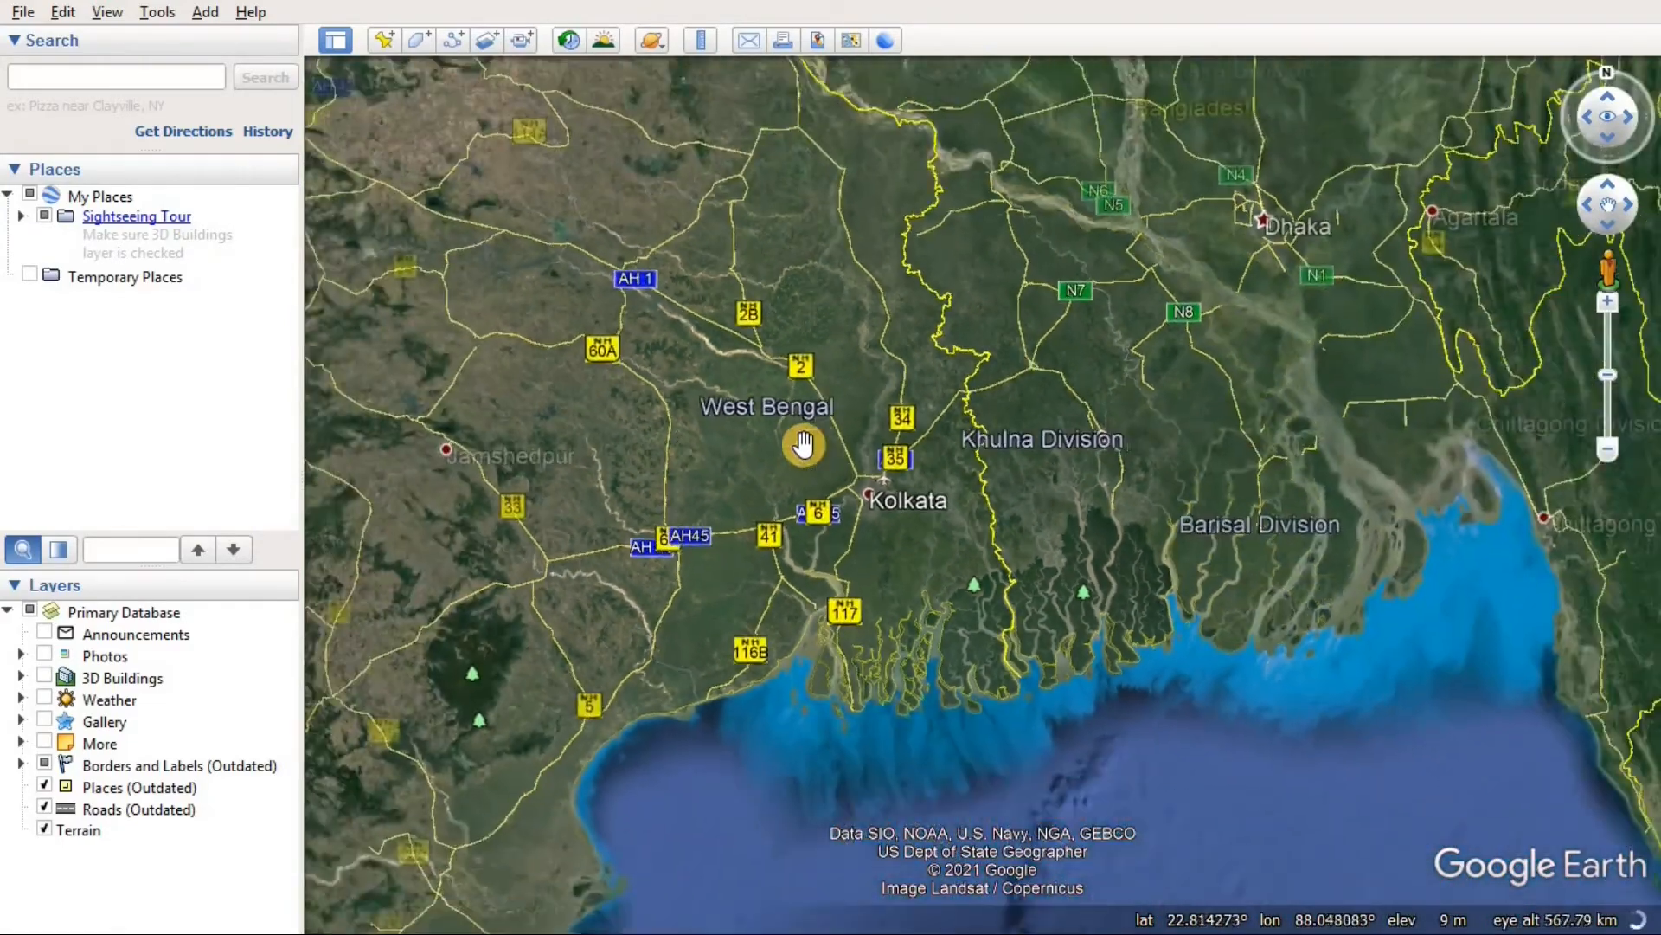
pyautogui.scroll(-10, 803, 442)
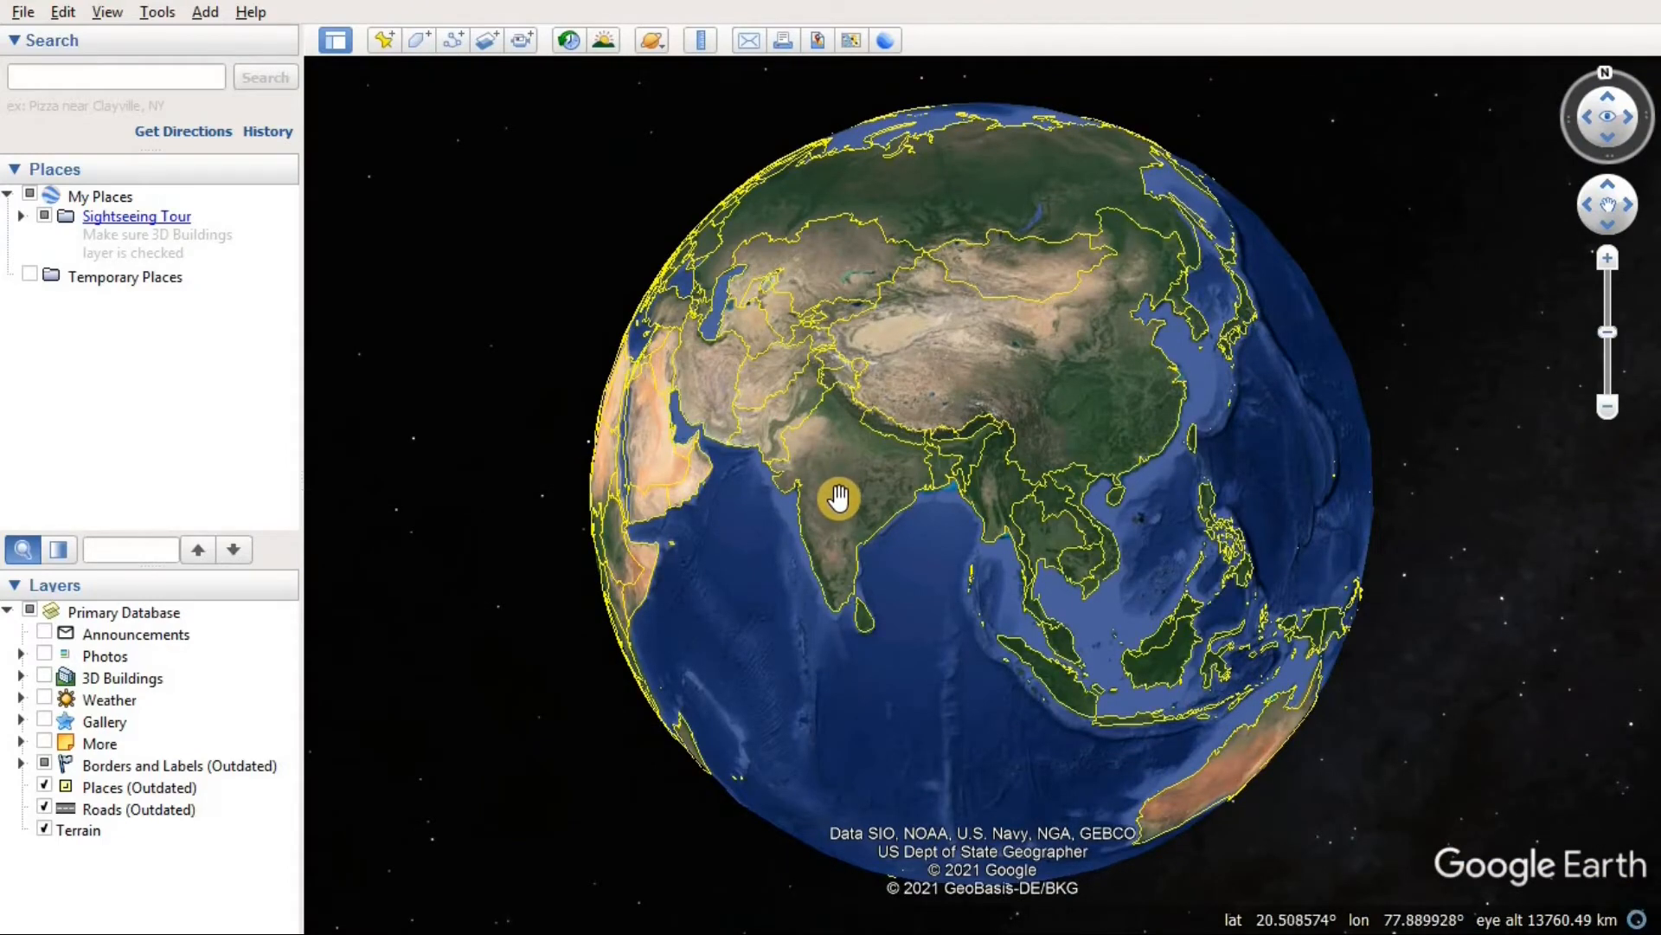
pyautogui.moveTo(838, 493); pyautogui.dragTo(979, 517)
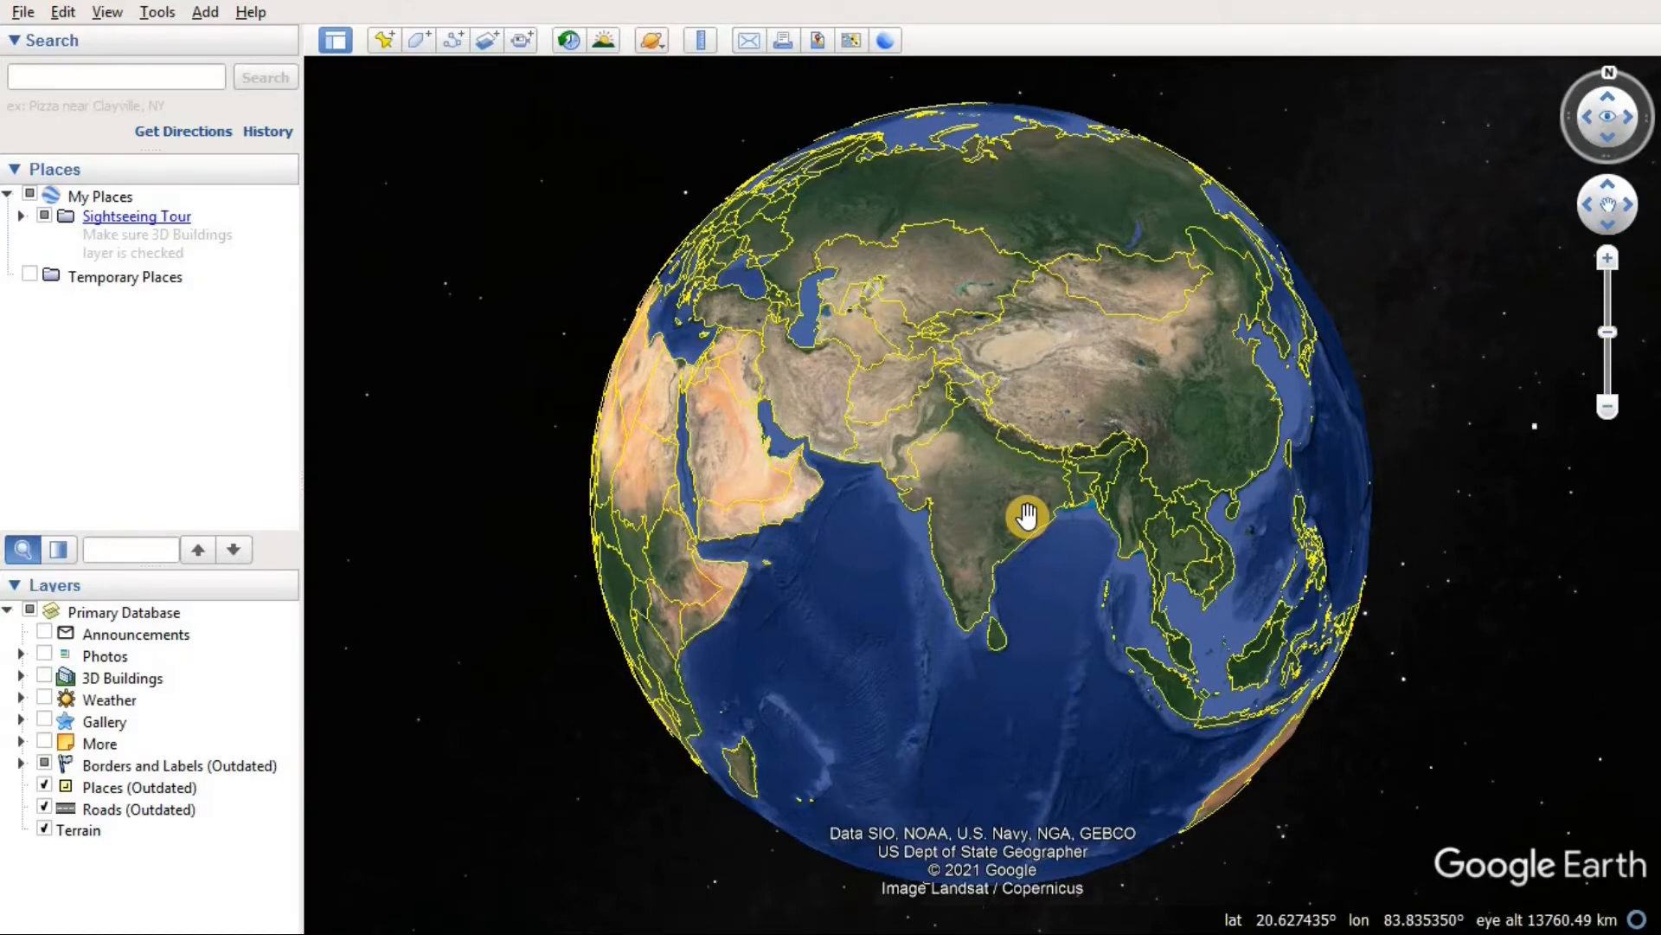
# Zoom in on eastern India and bring West Bengal near the centre of the view
pyautogui.doubleClick(1056, 514)
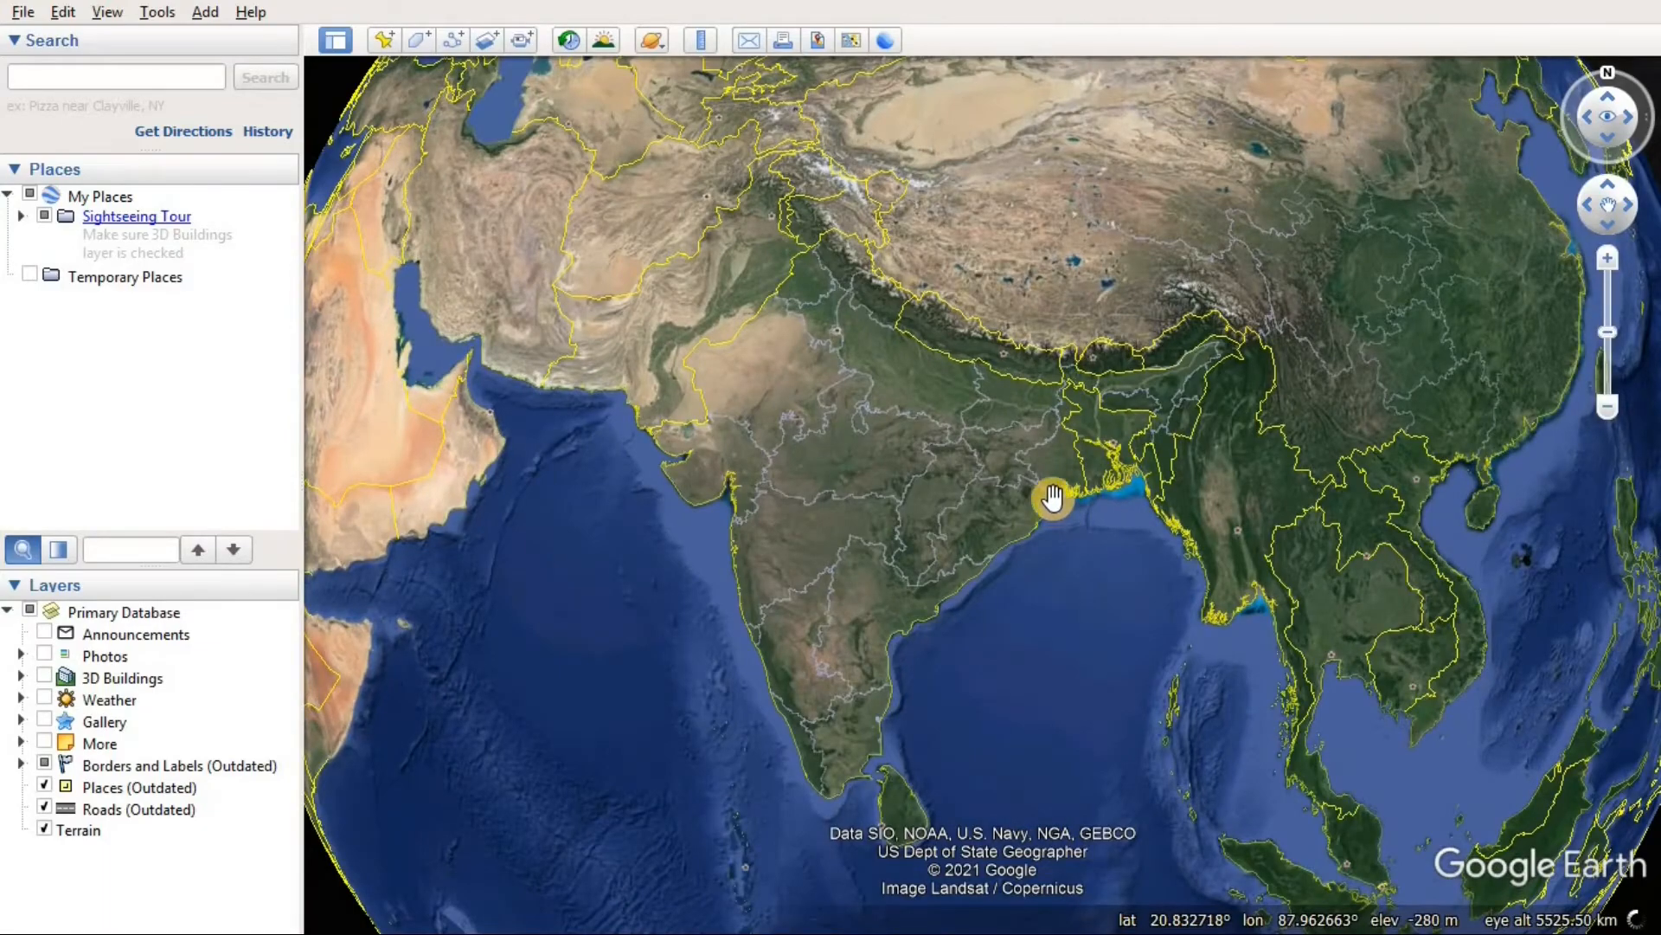
pyautogui.doubleClick(1051, 494)
pyautogui.doubleClick(1046, 469)
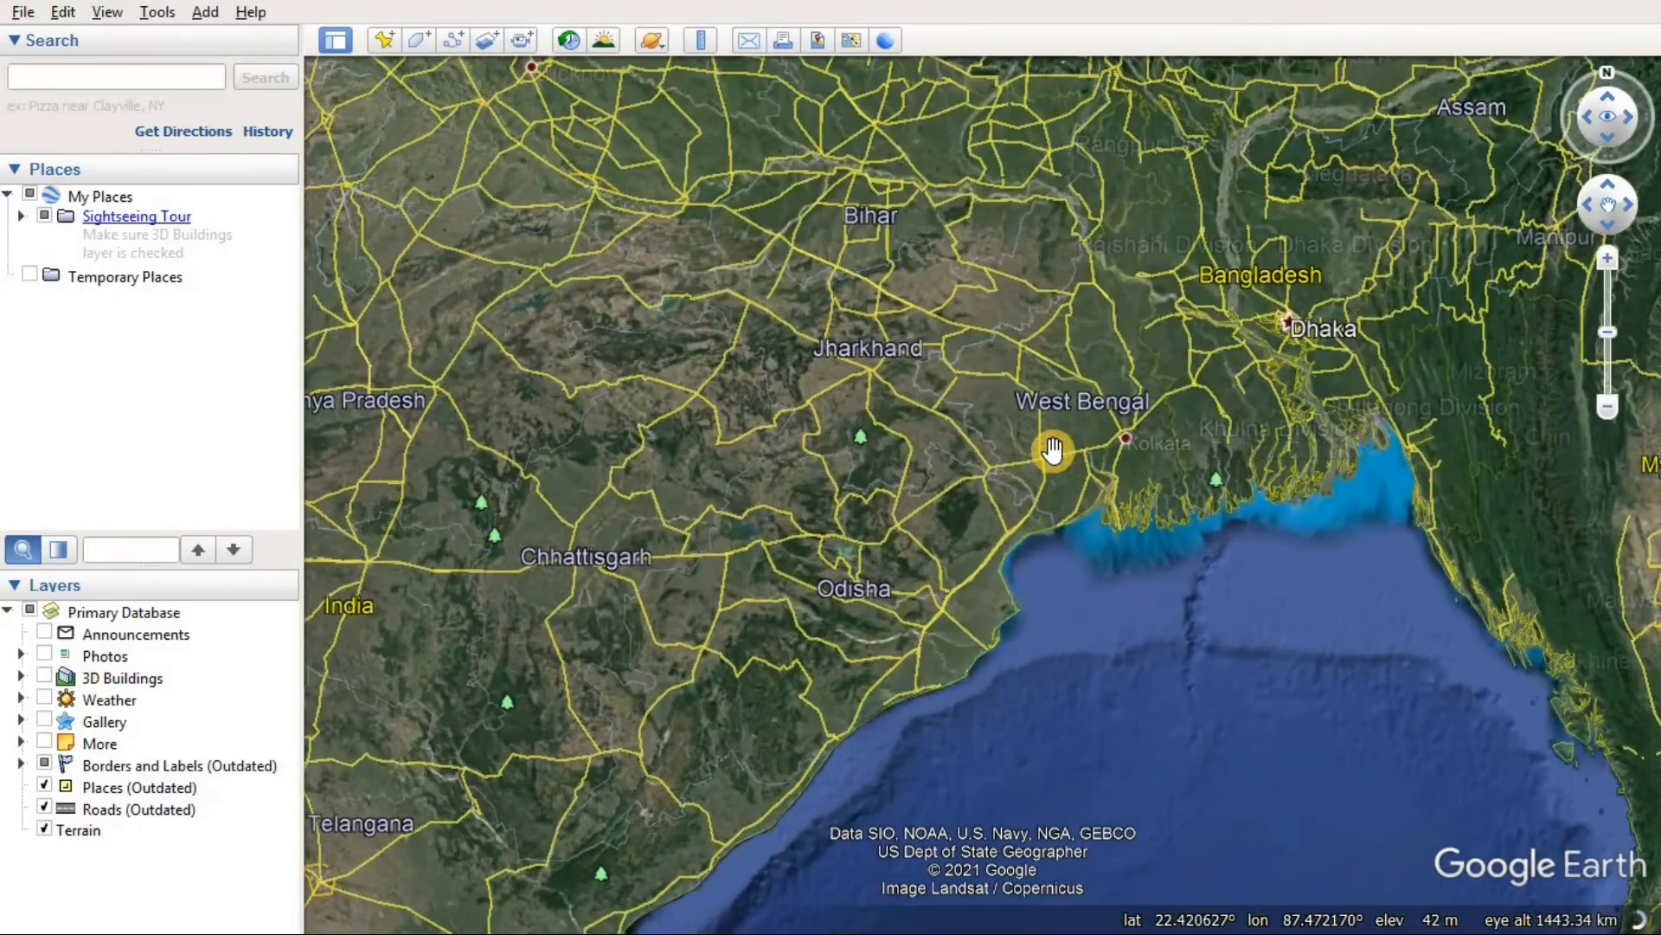
pyautogui.moveTo(1051, 446); pyautogui.dragTo(1006, 511)
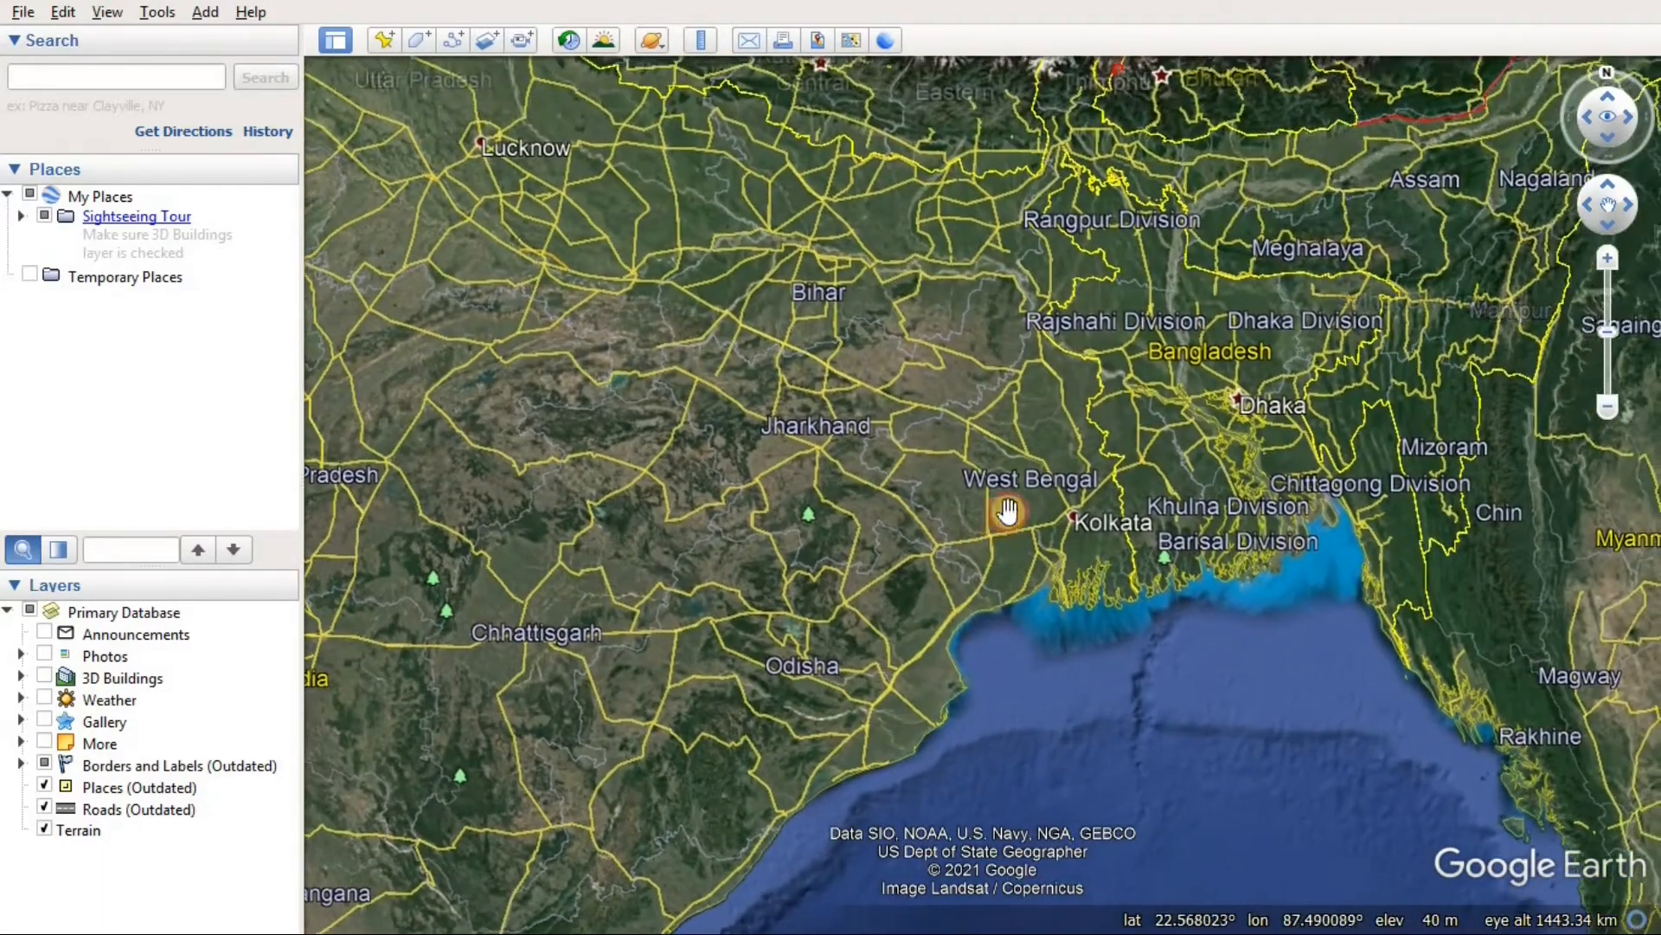
# Zoom in on southern West Bengal to about 300 km eye altitude, bringing Kolkata and the coast south of it into view
pyautogui.doubleClick(1095, 472)
pyautogui.doubleClick(1067, 423)
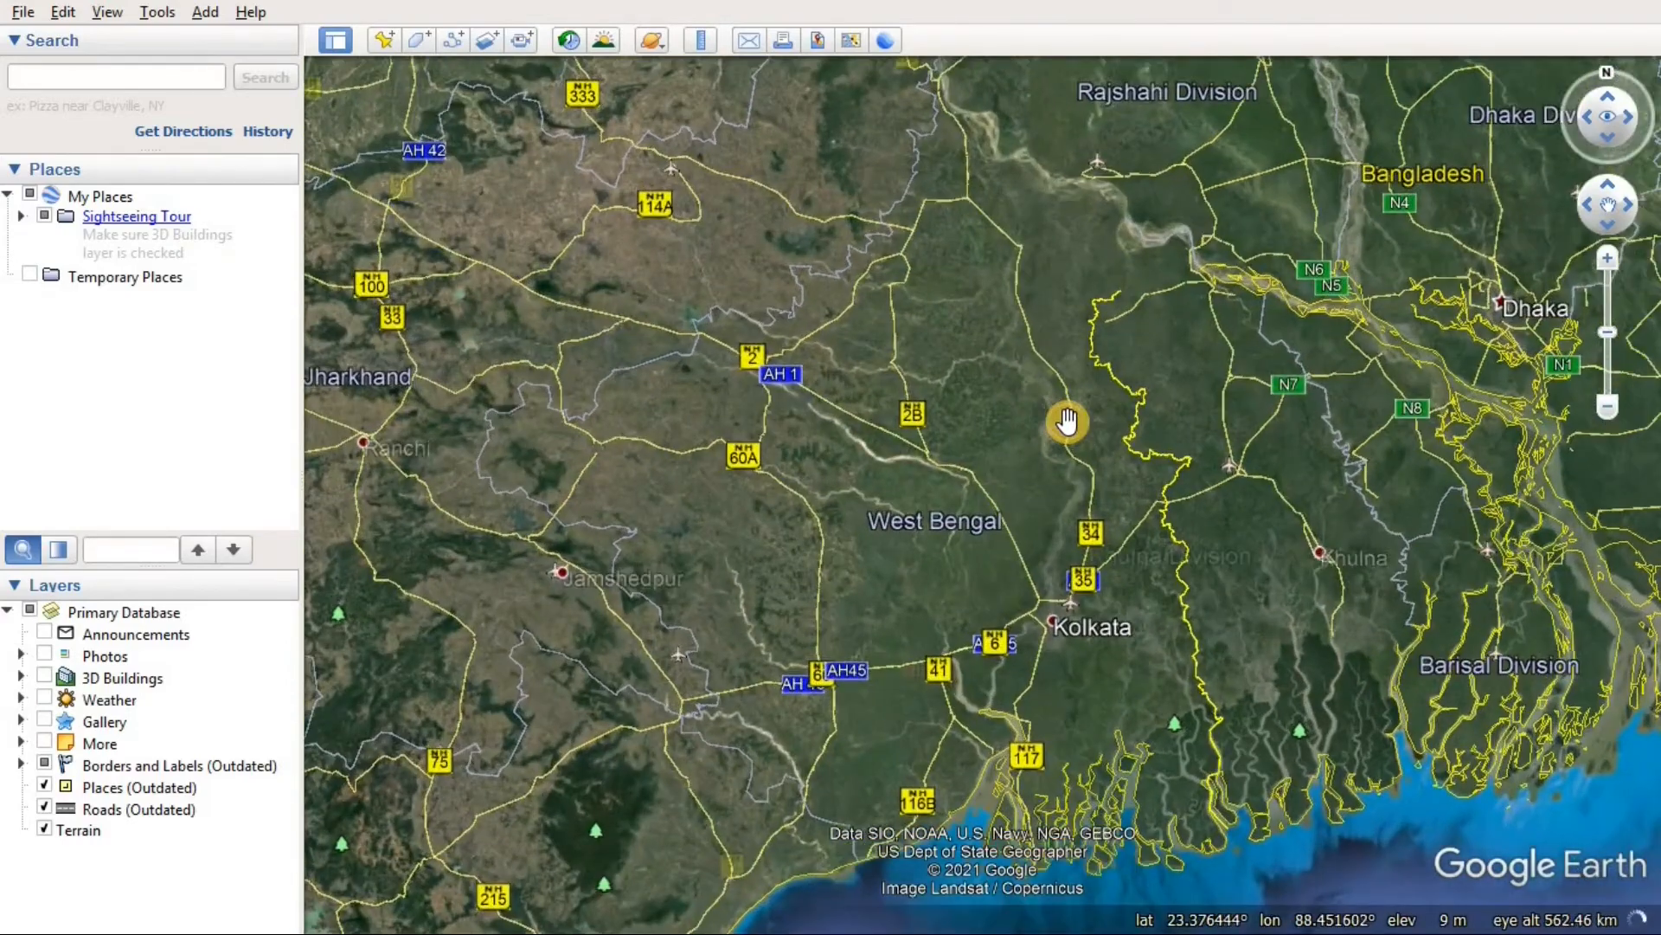
pyautogui.moveTo(1064, 523); pyautogui.dragTo(1065, 481)
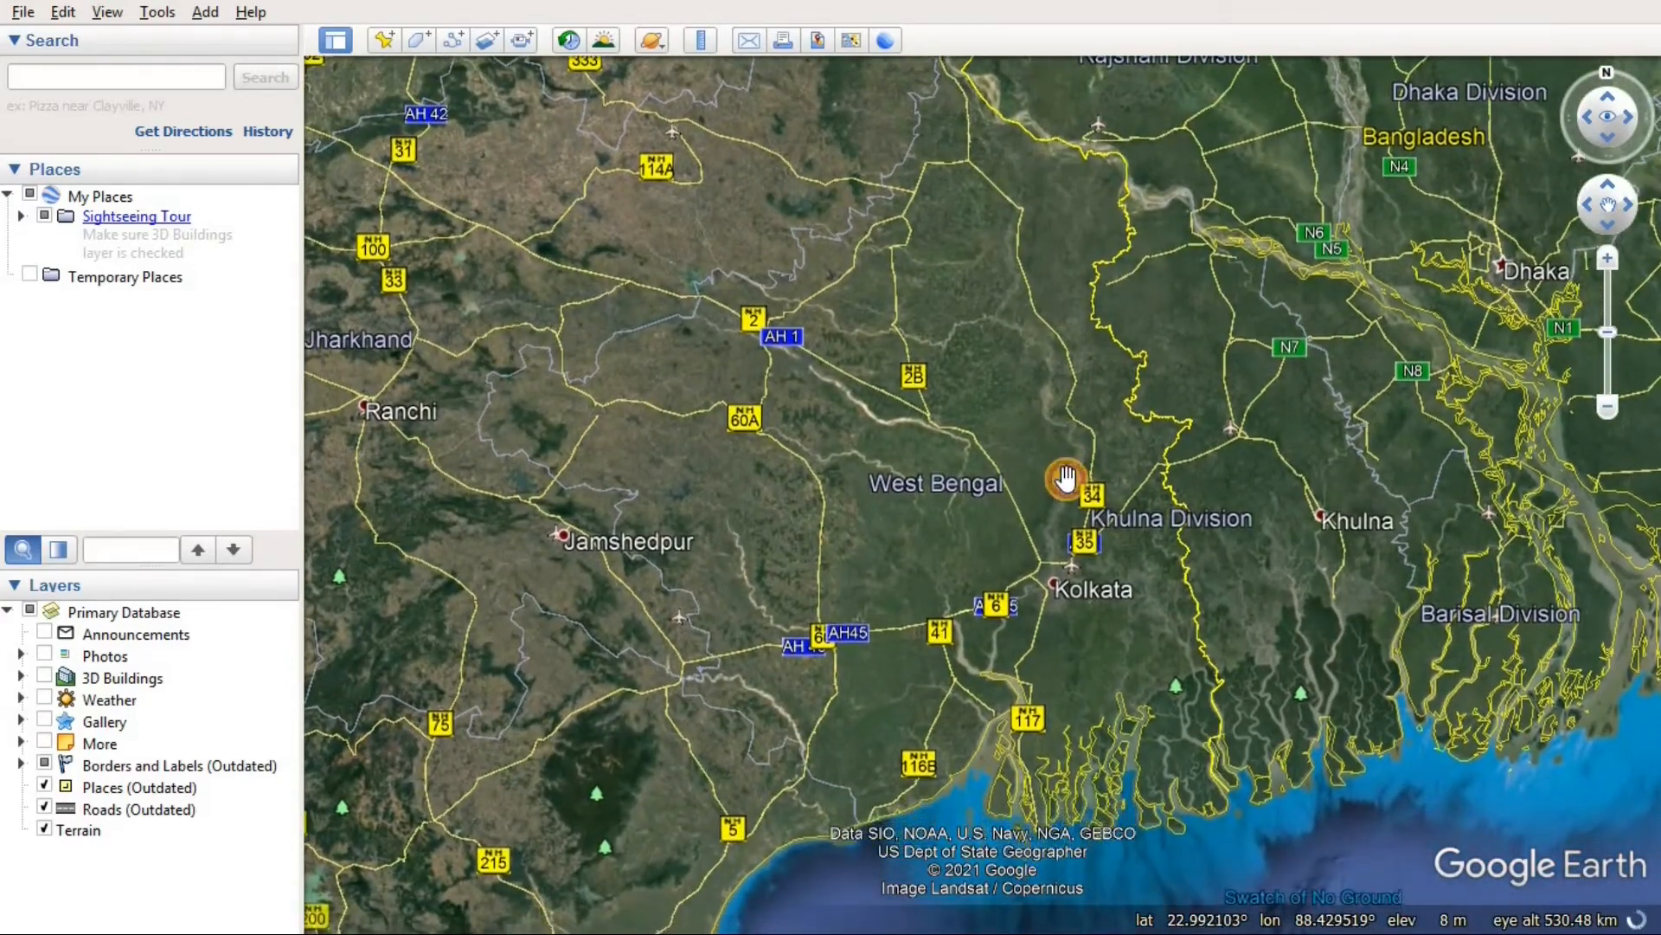
pyautogui.doubleClick(1065, 444)
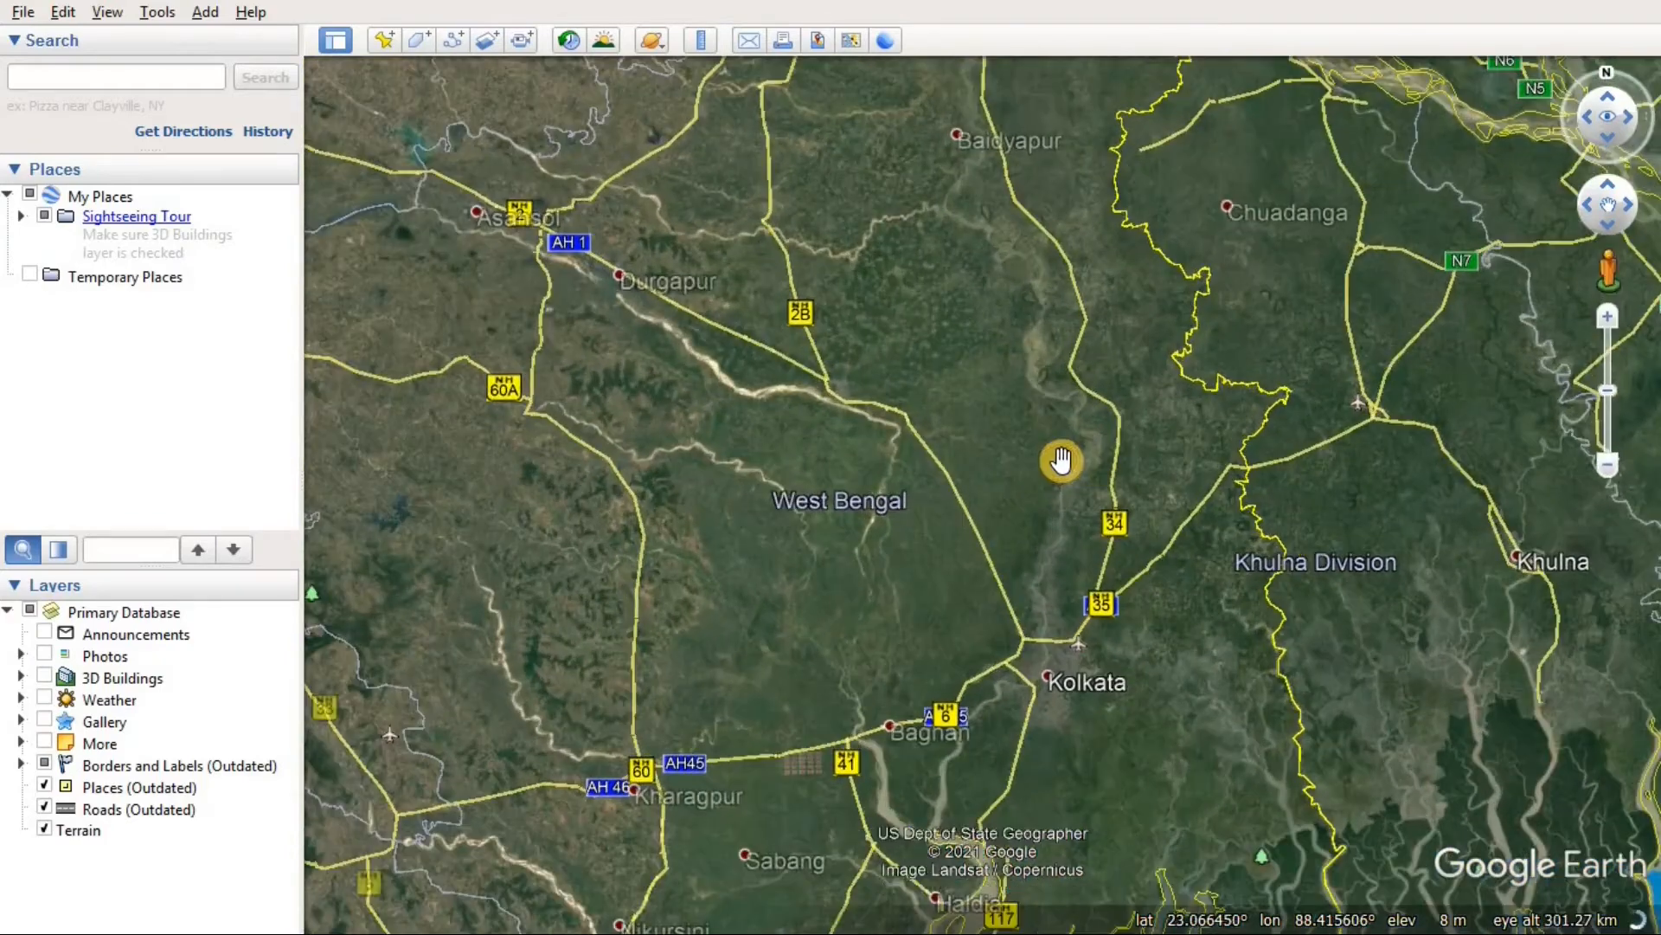
pyautogui.moveTo(1064, 444); pyautogui.dragTo(1085, 318)
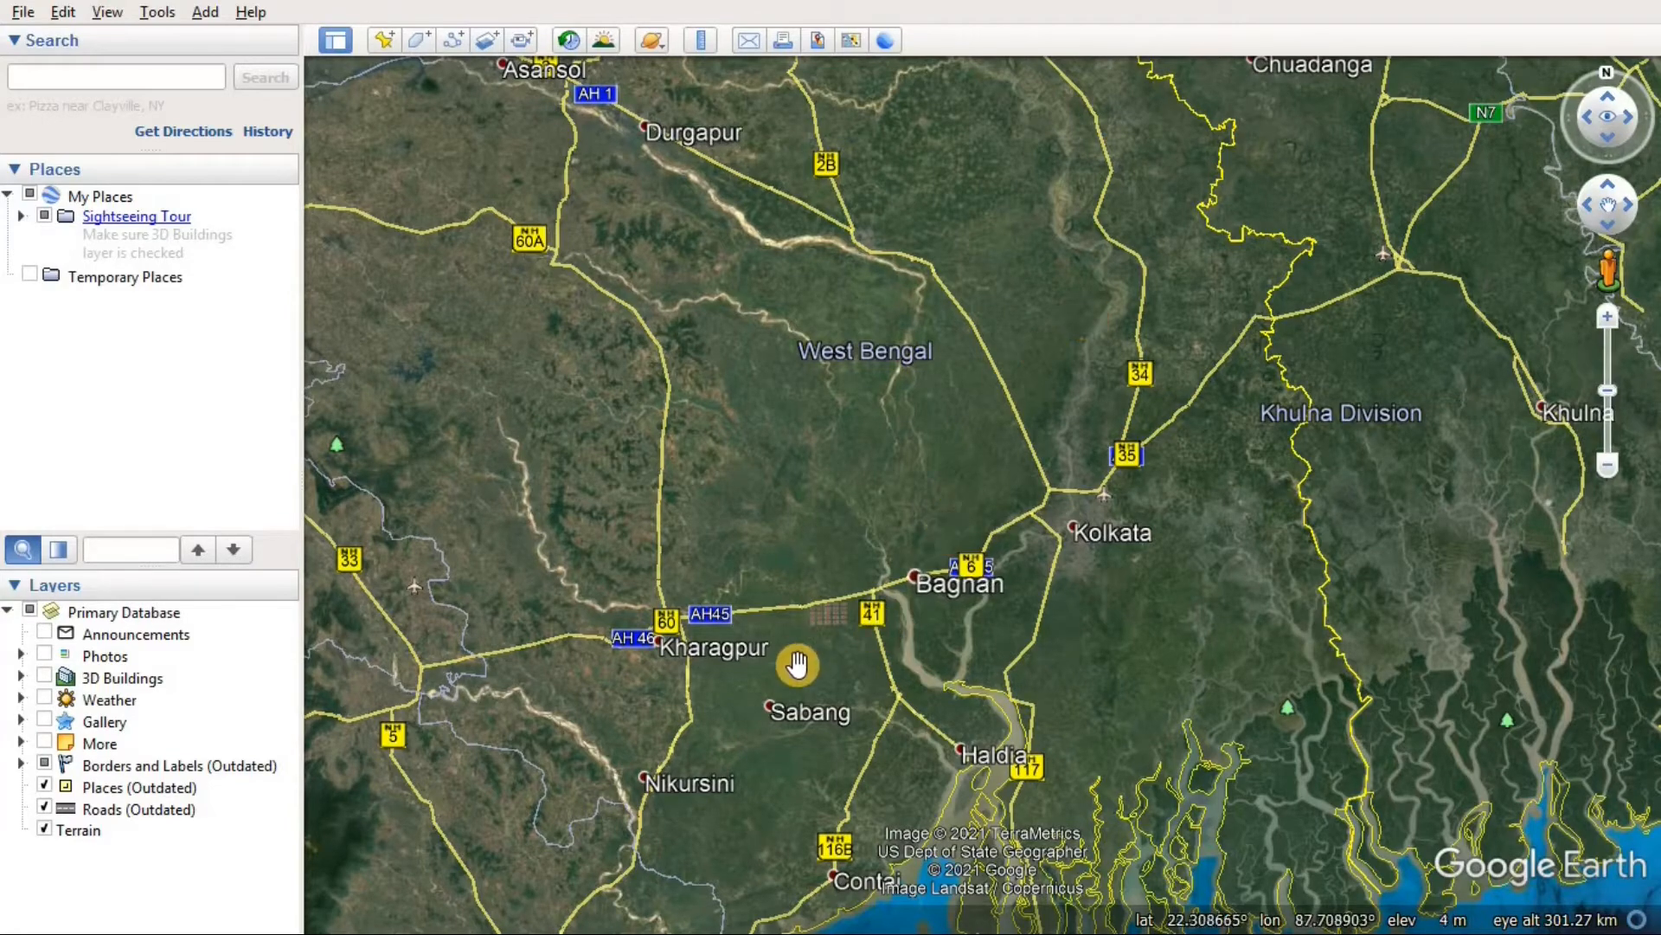
pyautogui.moveTo(803, 667); pyautogui.dragTo(759, 626)
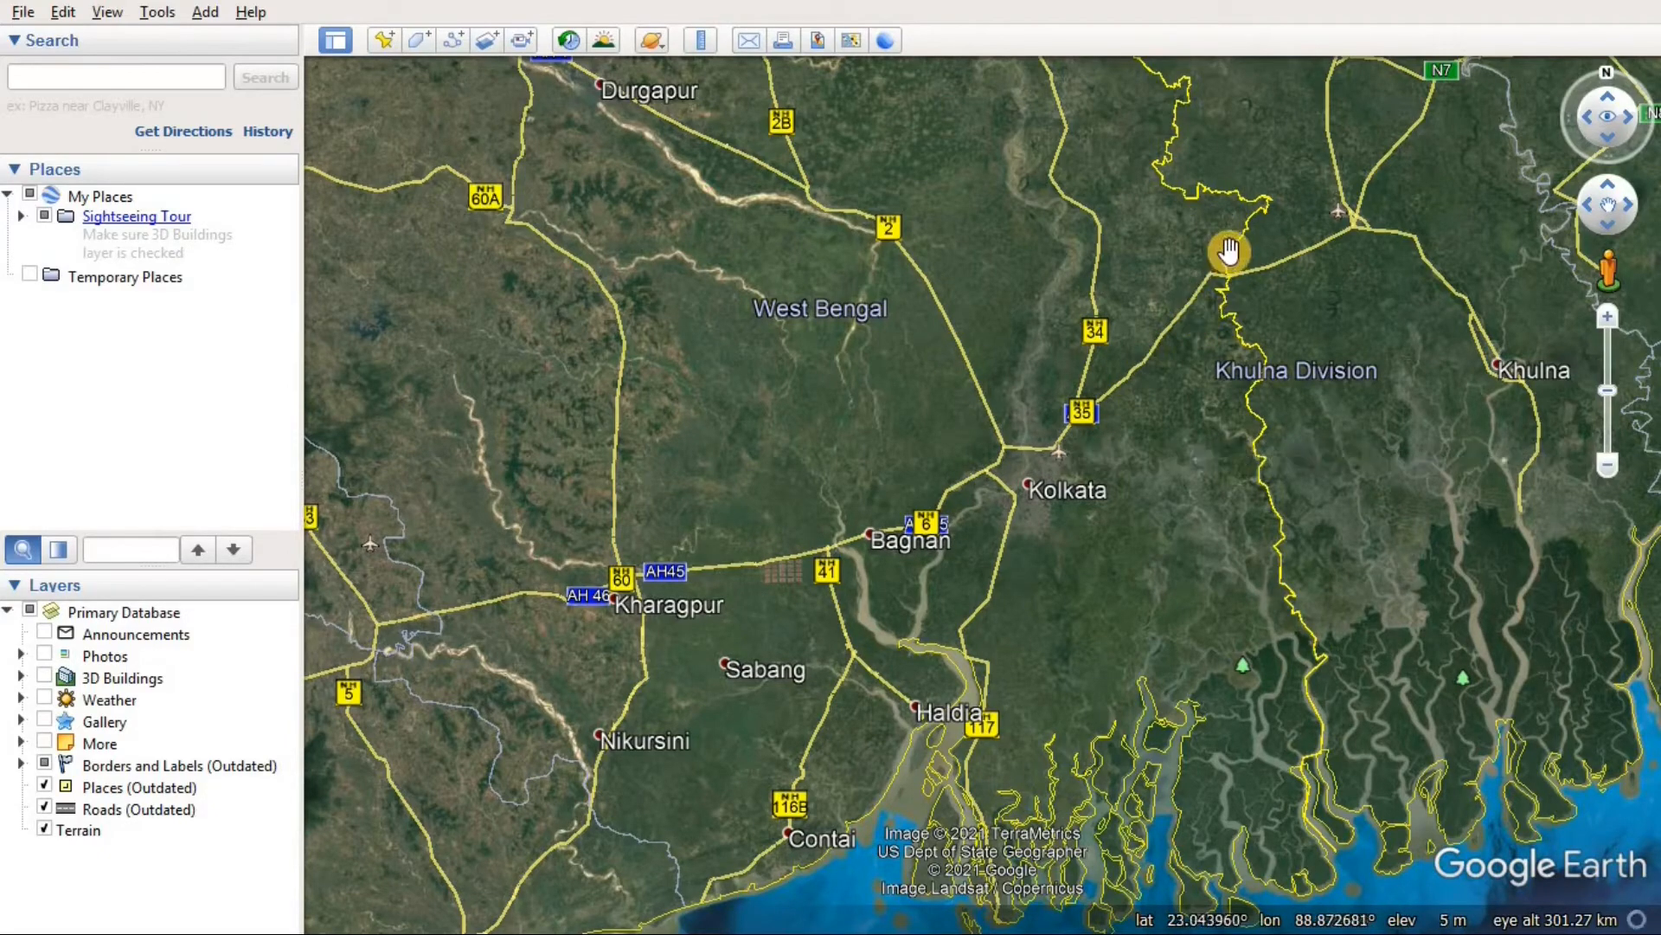
# Zoom out to eastern India and Bangladesh, view the area north to Bhutan, and return to West Bengal
pyautogui.scroll(-5, 1086, 276)
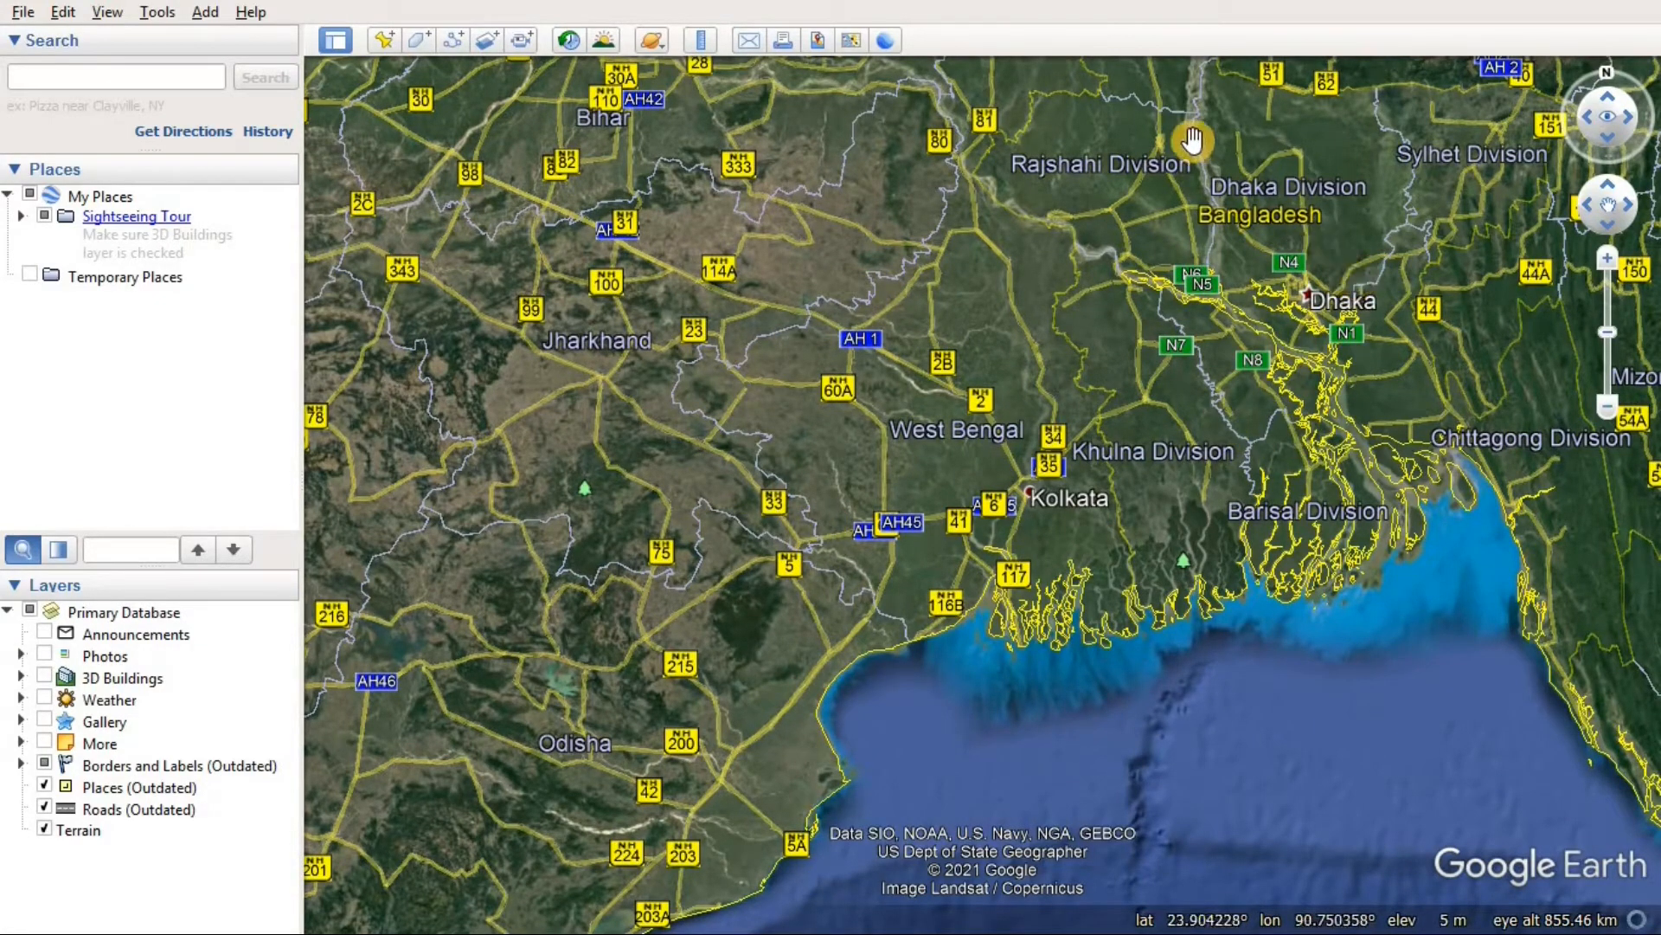
pyautogui.scroll(-2, 1106, 249)
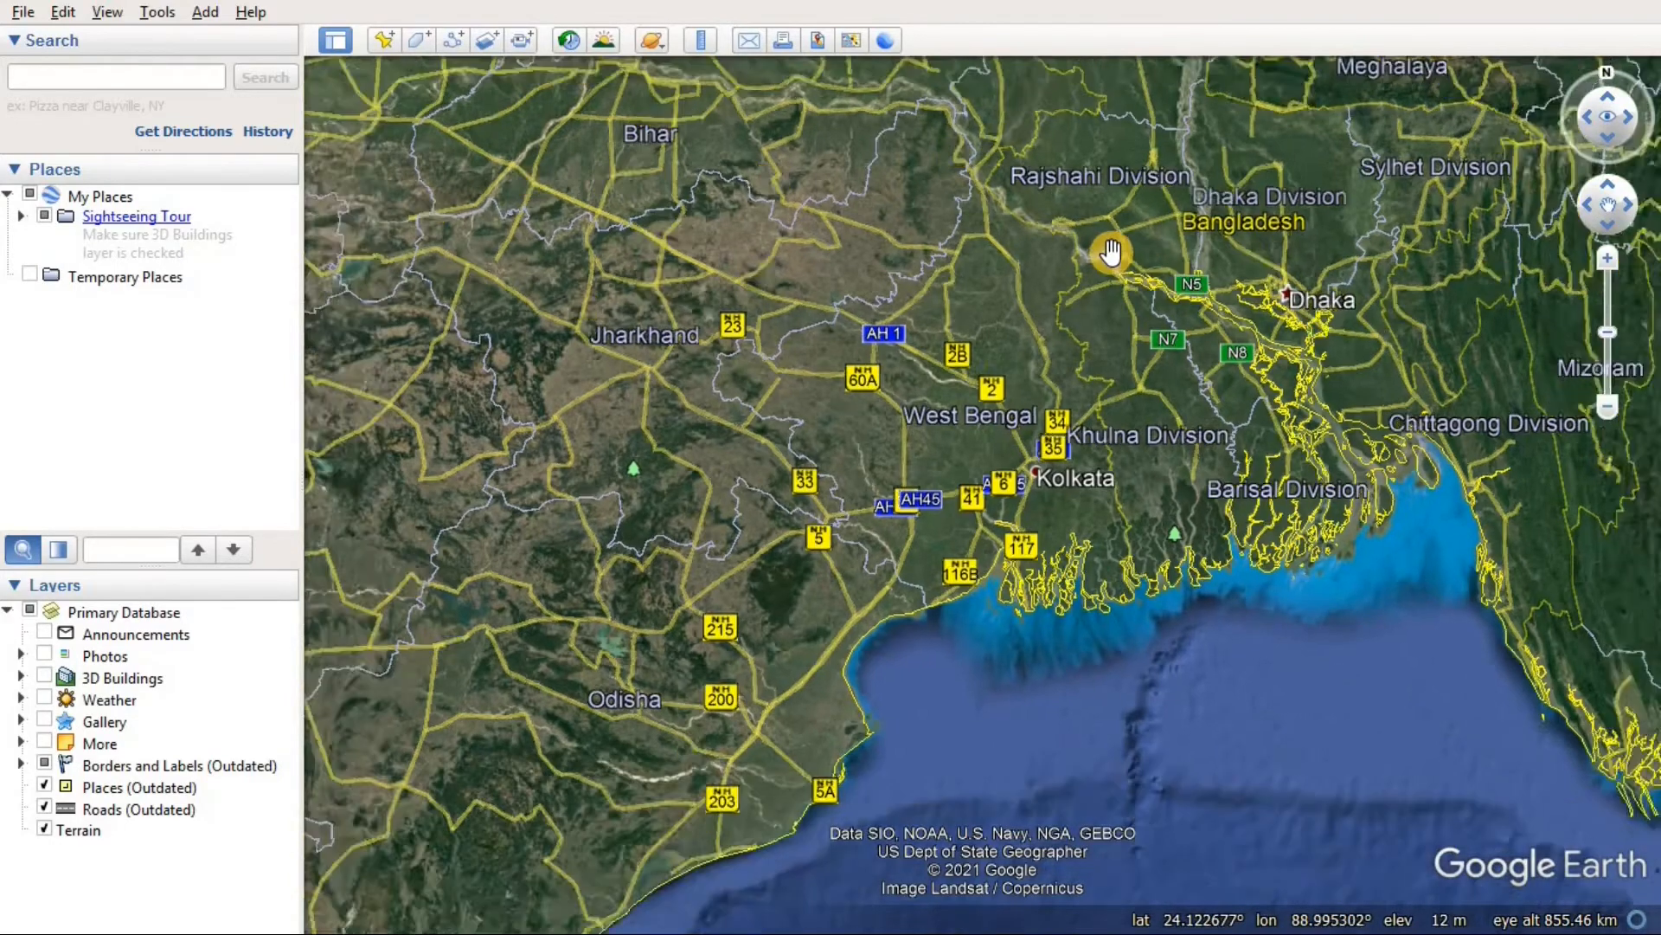
pyautogui.moveTo(1034, 277); pyautogui.dragTo(1017, 371)
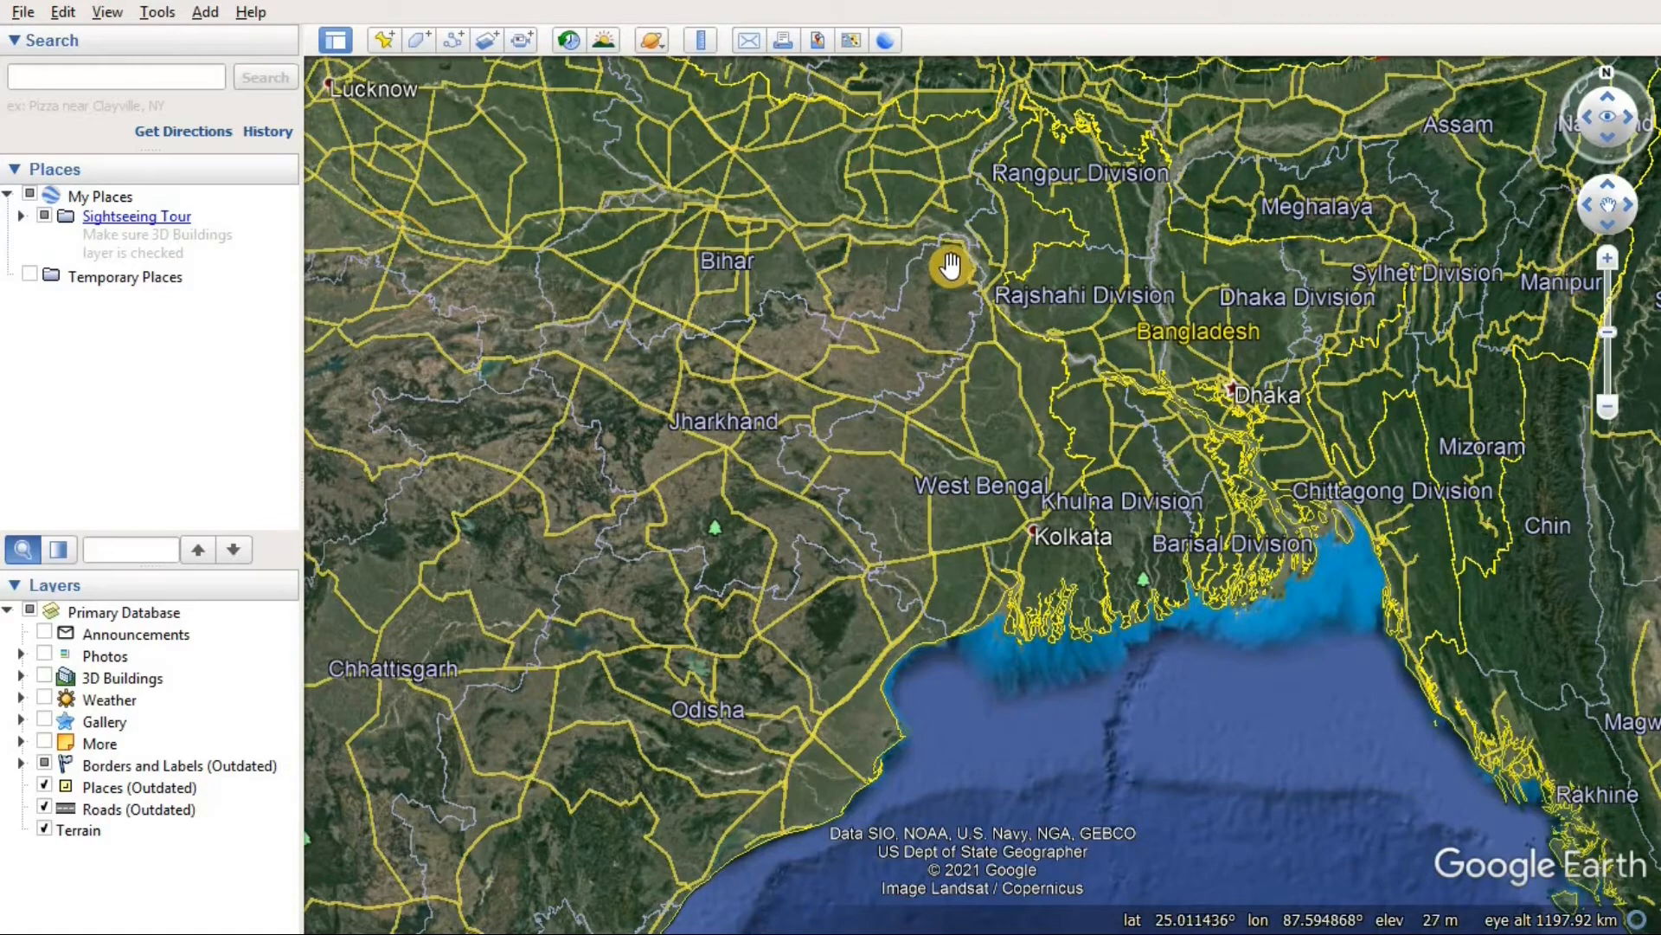
pyautogui.moveTo(1171, 304); pyautogui.dragTo(1147, 442)
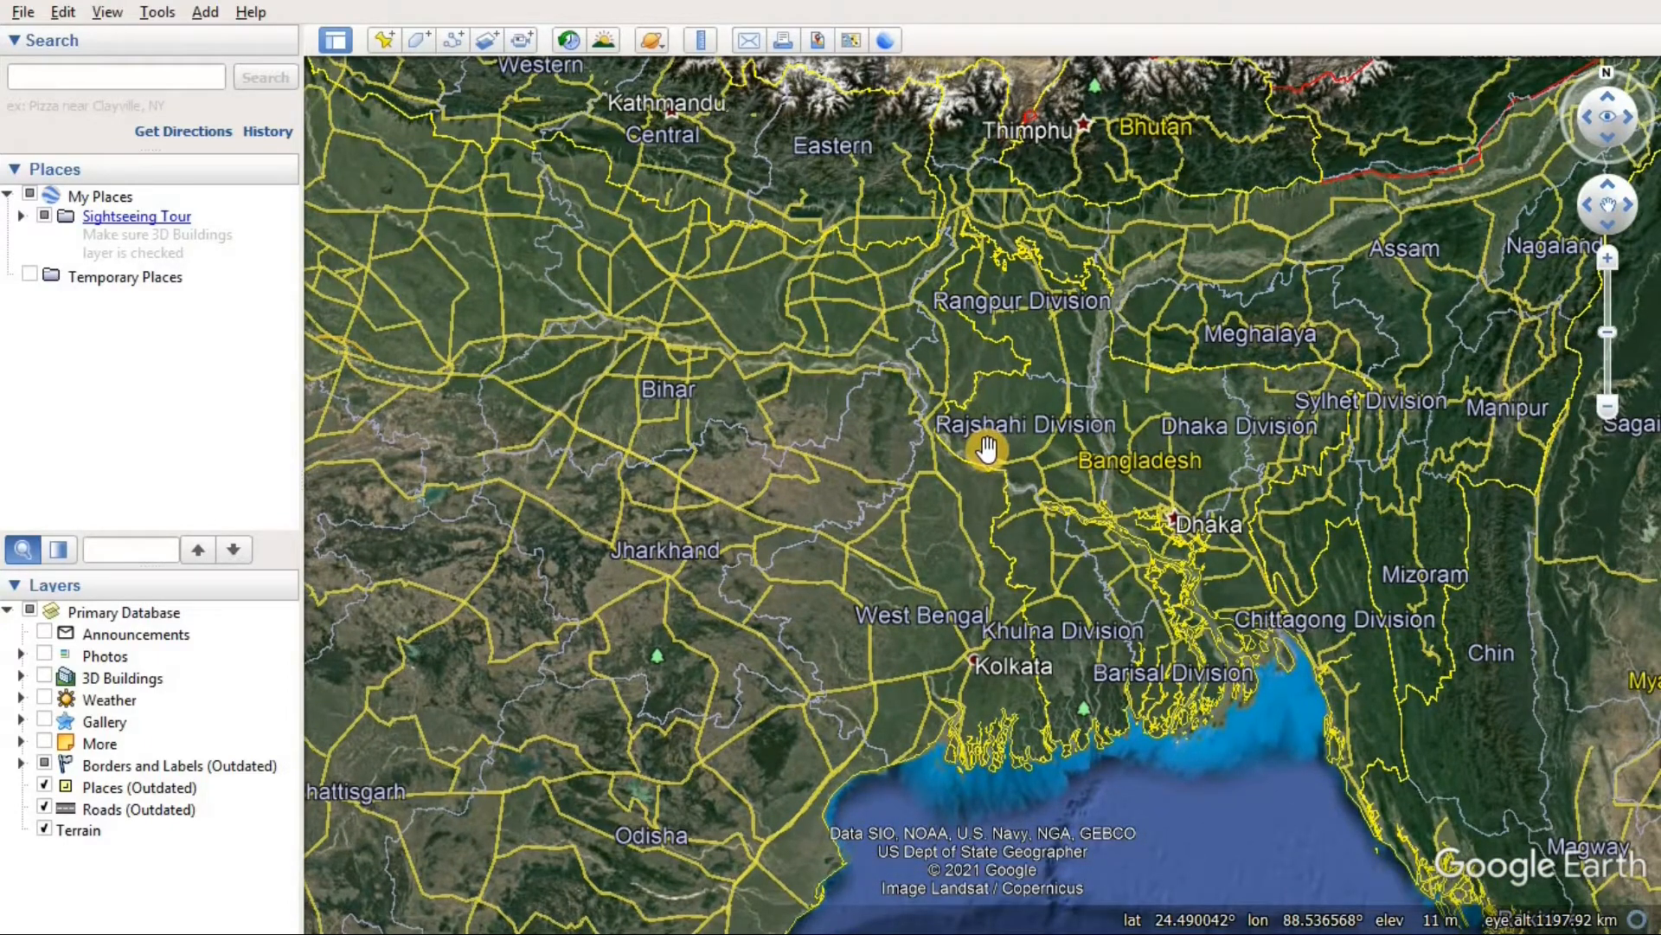
pyautogui.moveTo(948, 398); pyautogui.dragTo(938, 270)
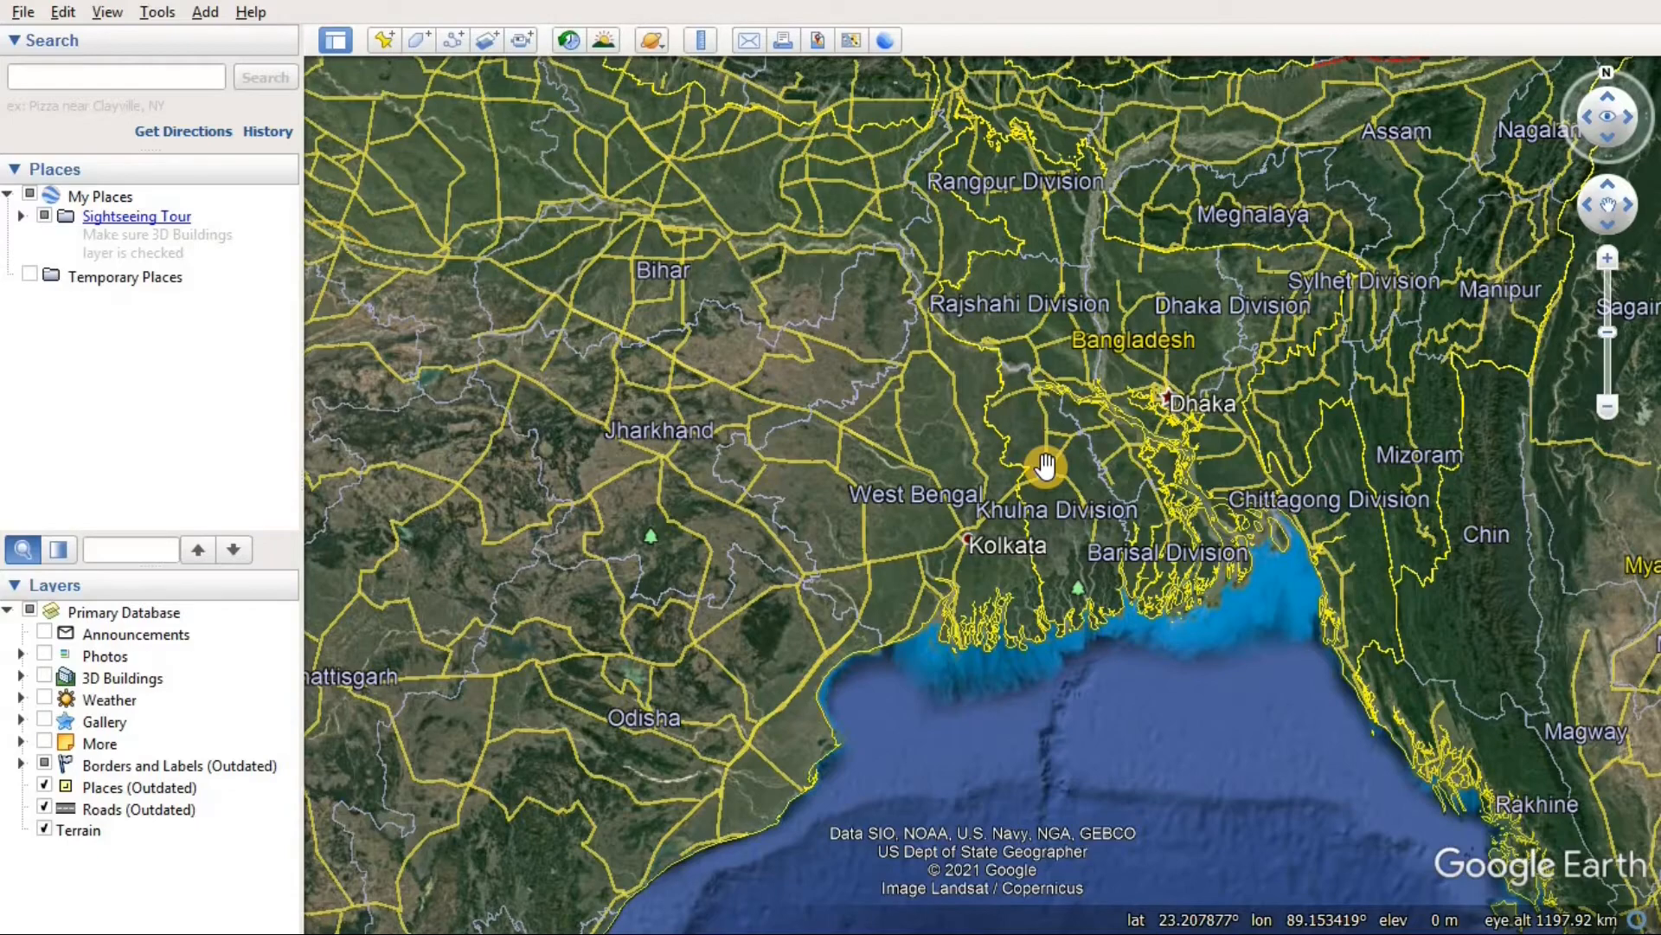
# Zoom in on the Kolkata region and move southwest to show Bagnan, Haldia and Contai
pyautogui.scroll(-5, 1043, 467)
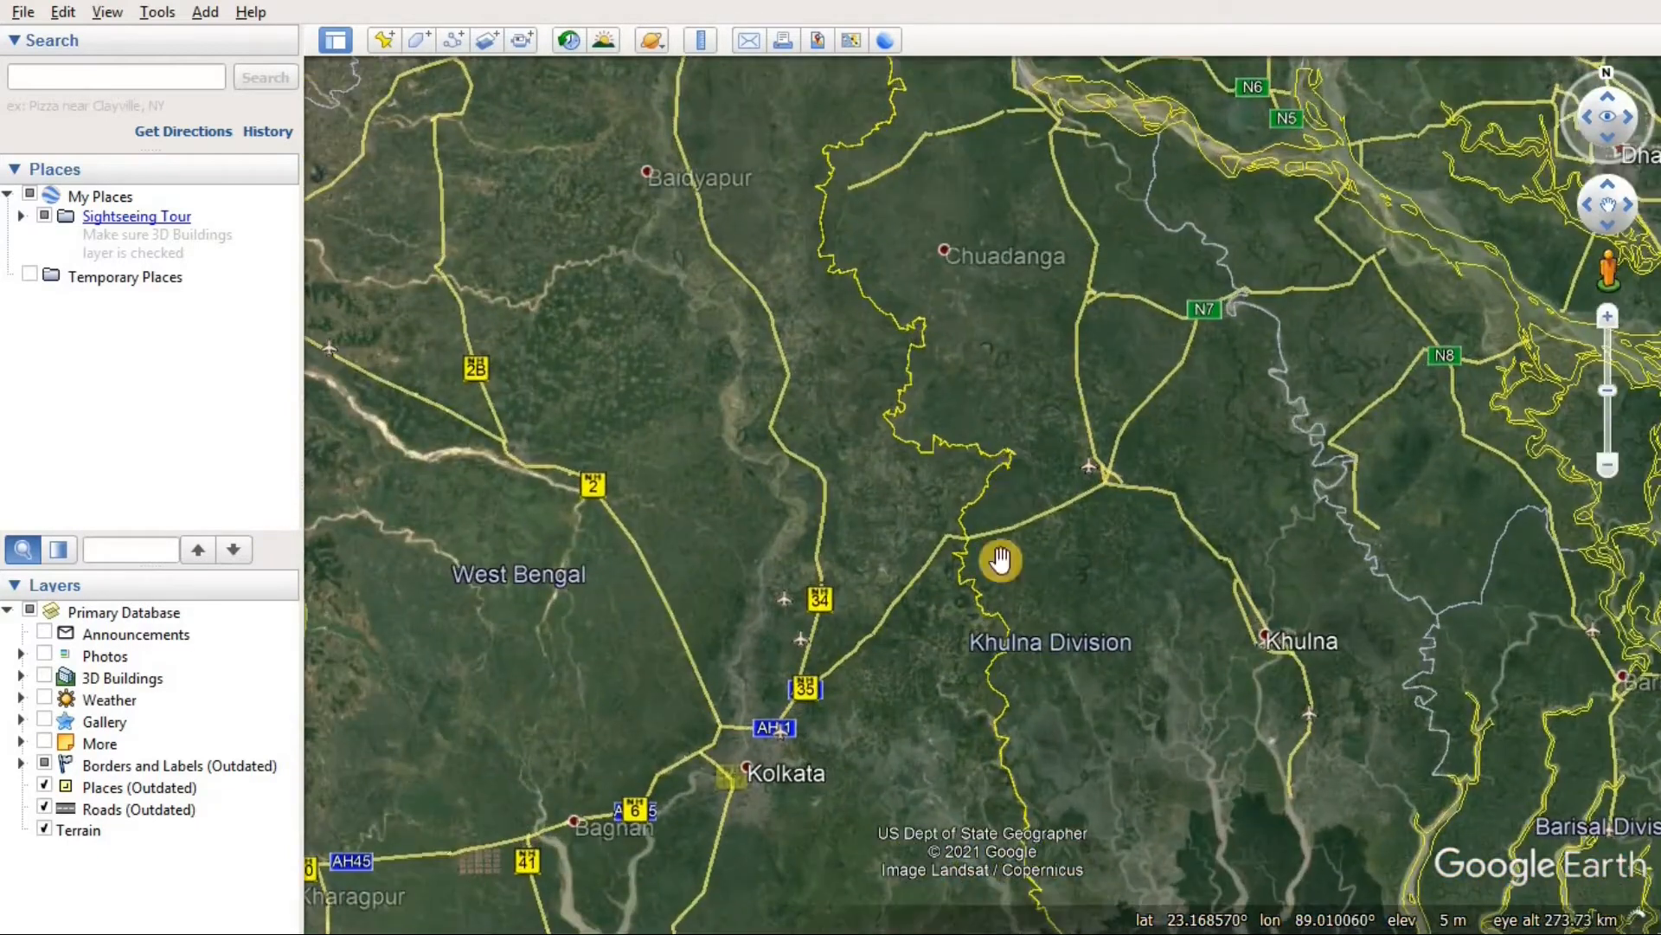
pyautogui.moveTo(1006, 567); pyautogui.dragTo(1130, 397)
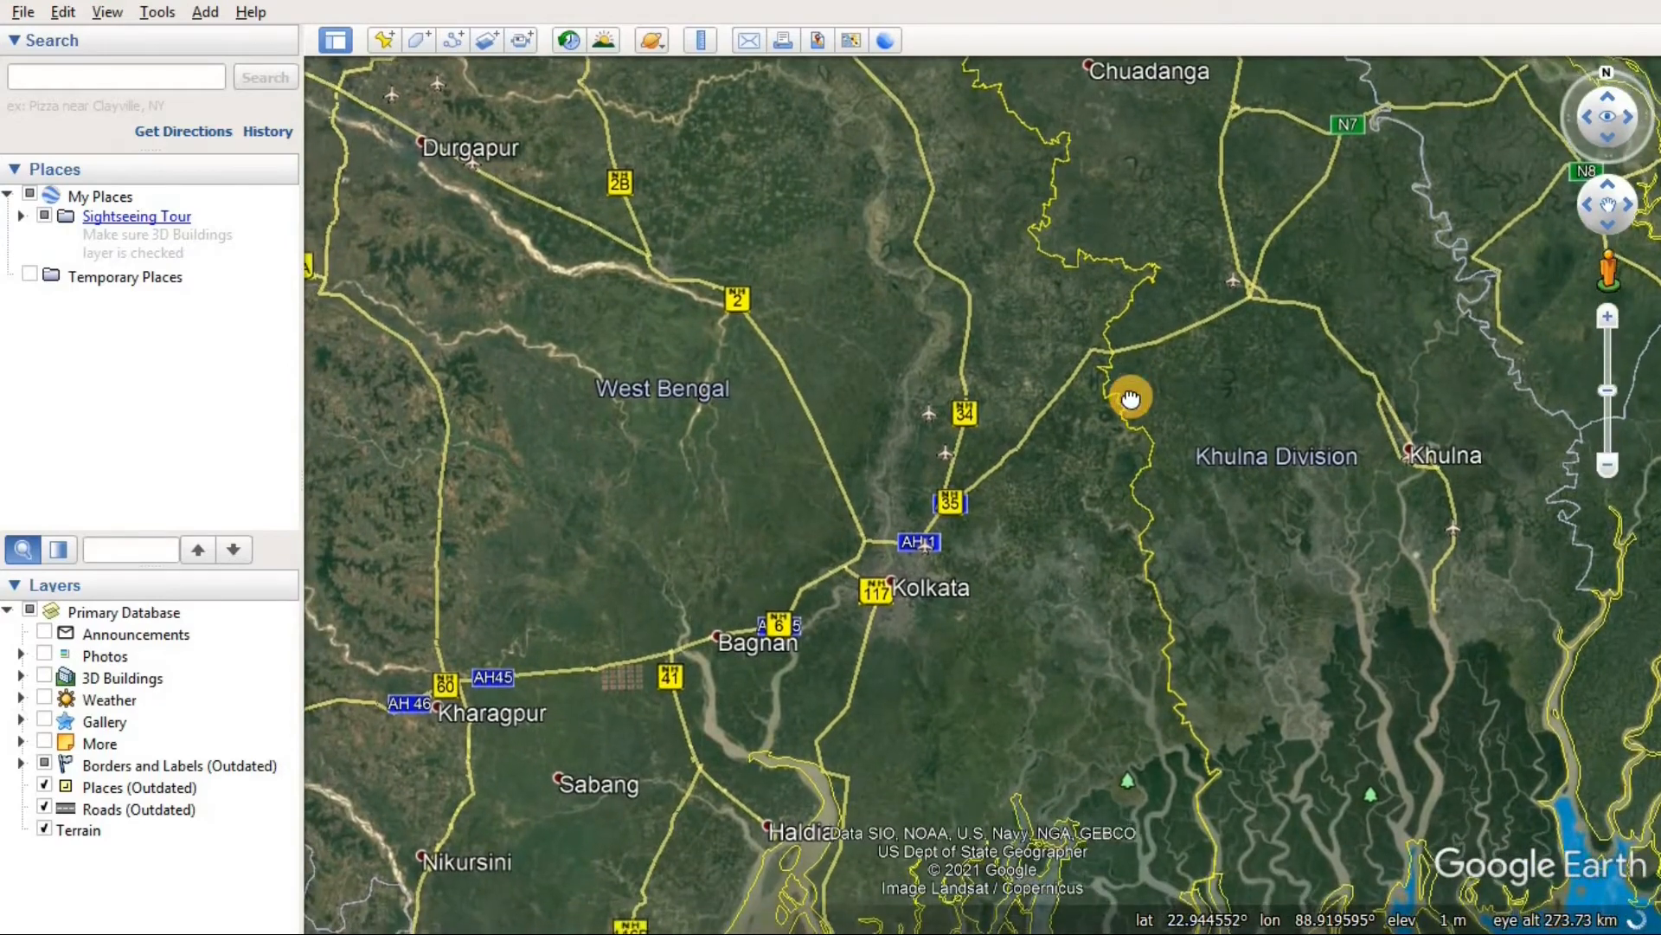
pyautogui.moveTo(983, 731); pyautogui.dragTo(1137, 575)
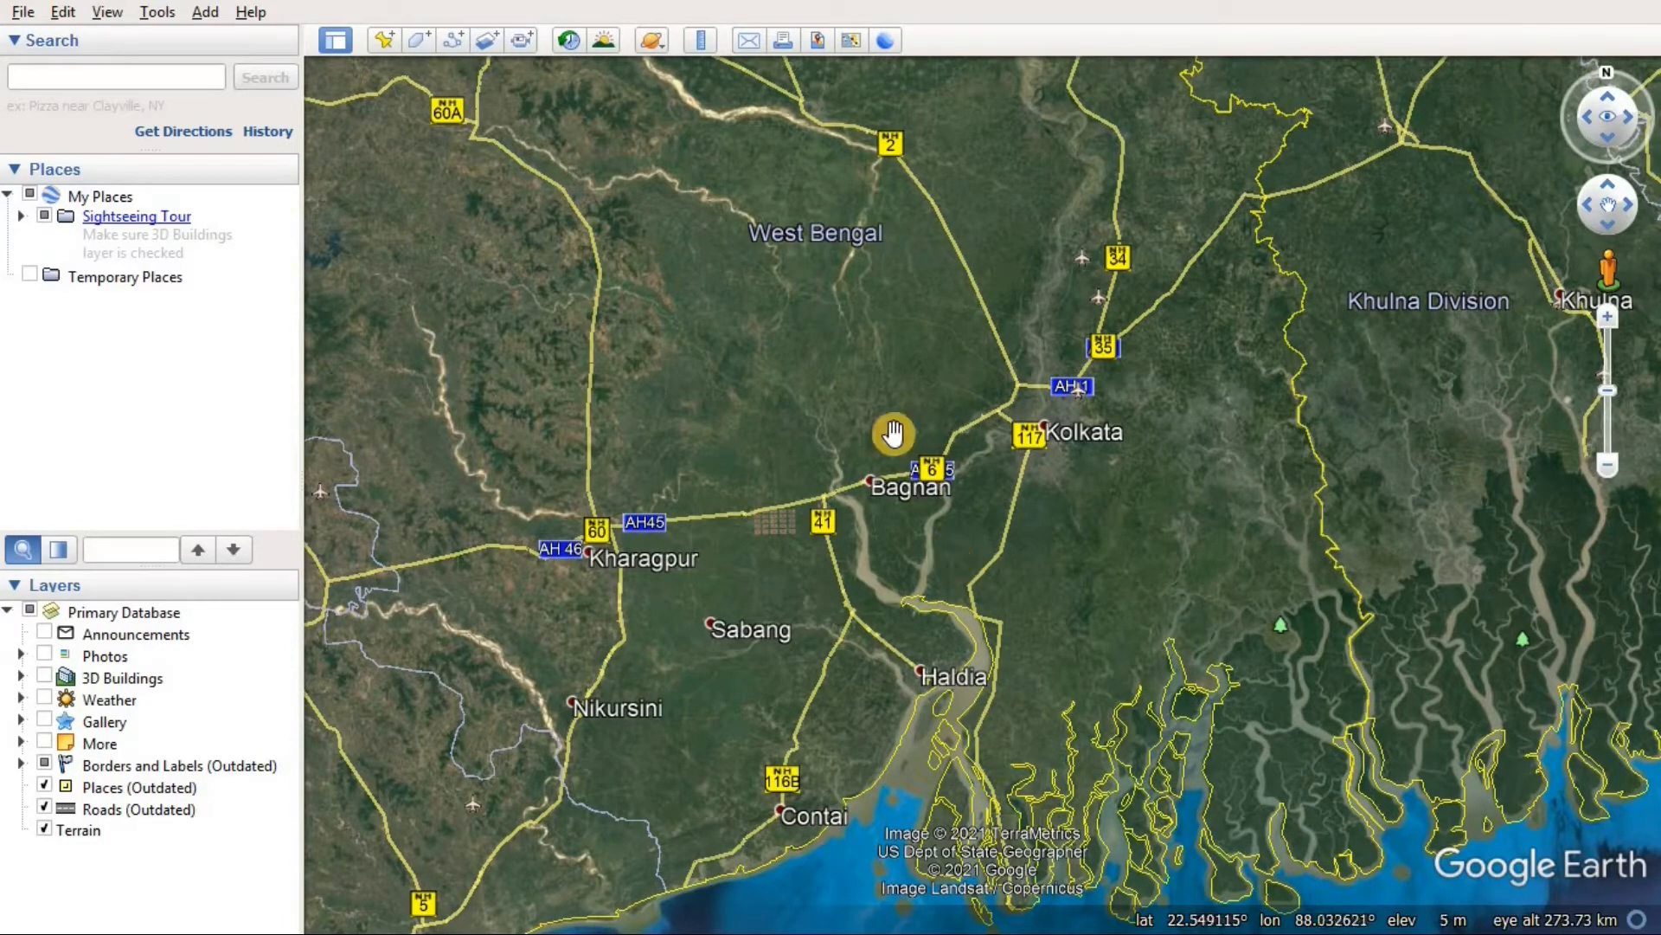
pyautogui.scroll(-3, 780, 303)
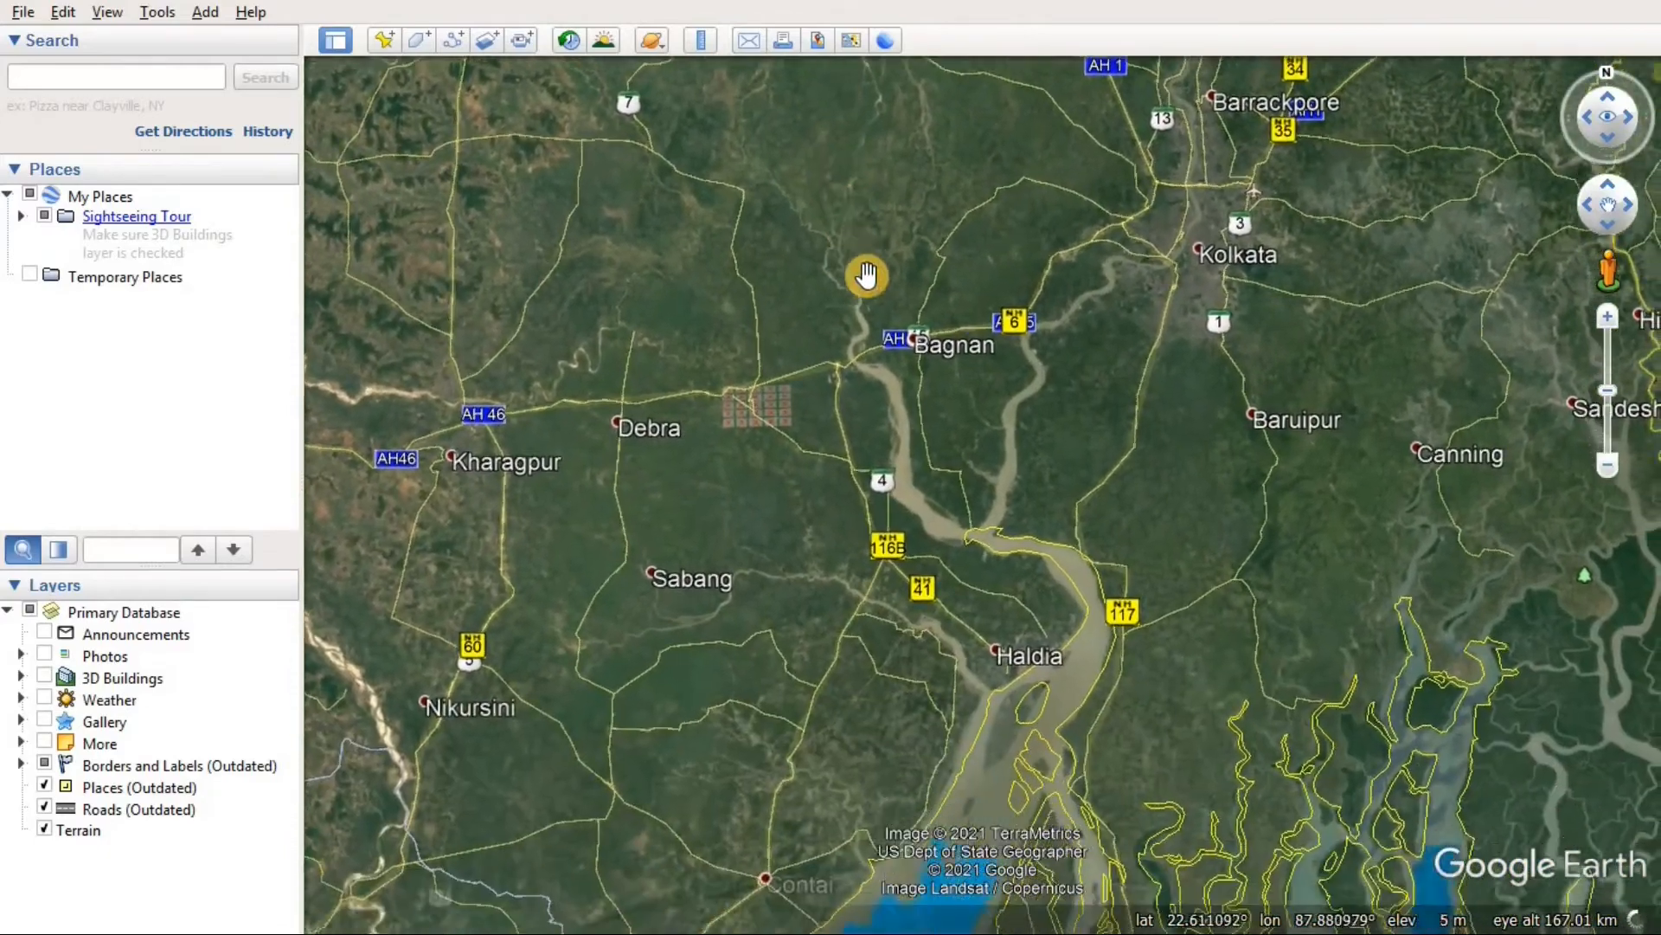
pyautogui.click(894, 333)
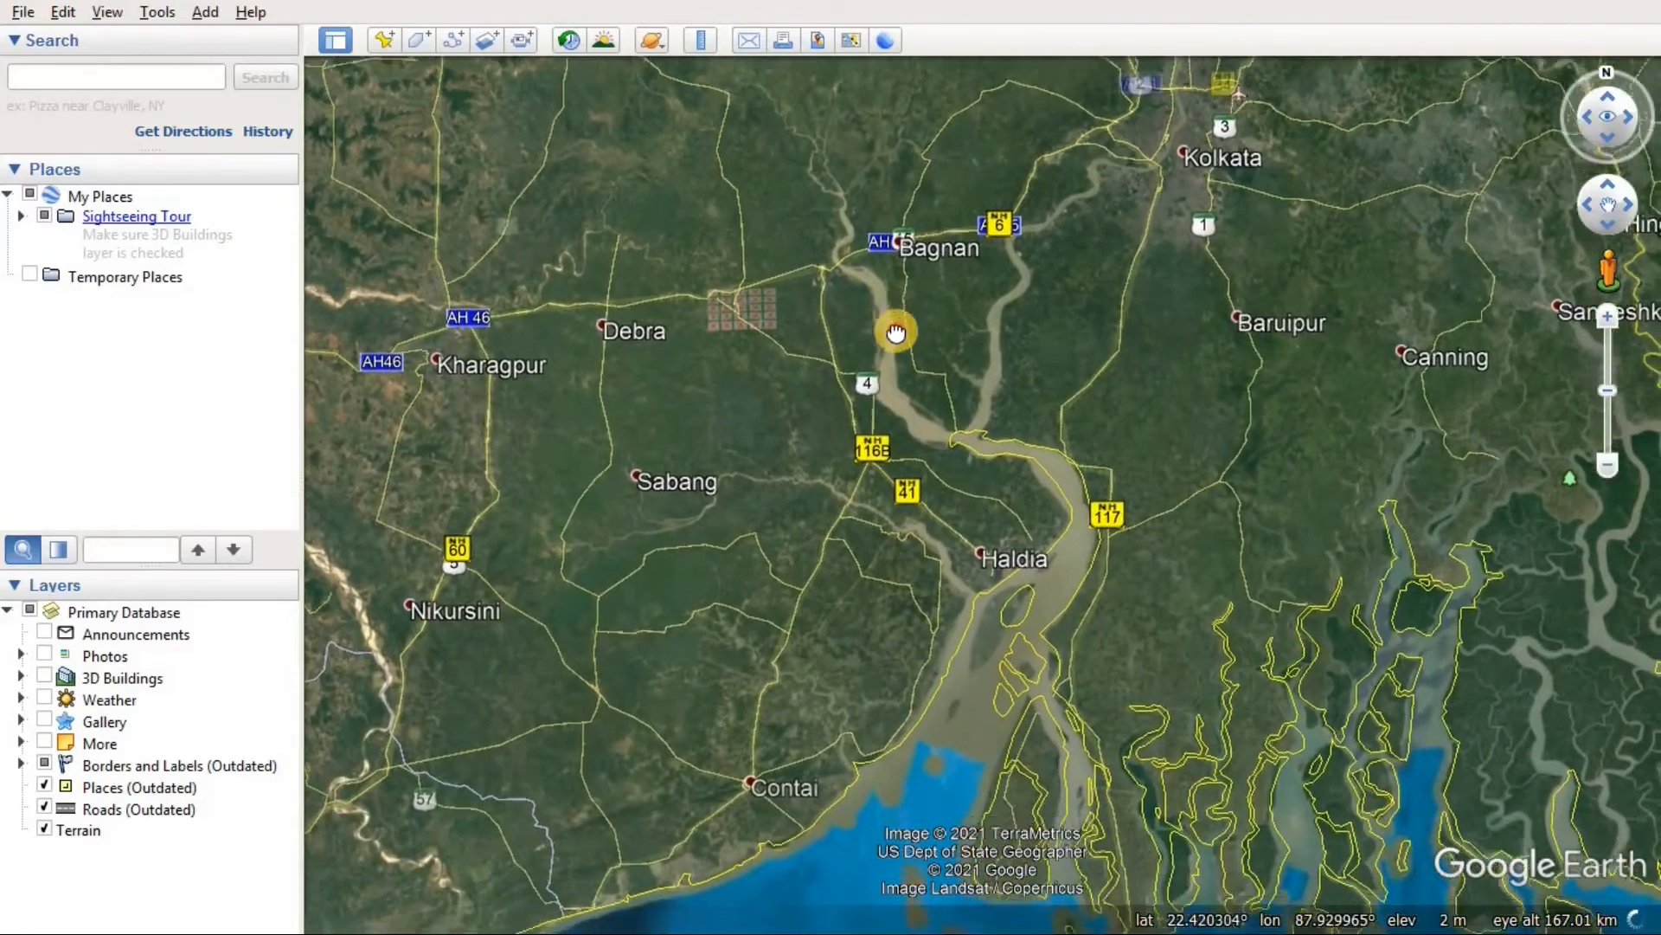
# Zoom in between Bagnan and Shyampur to the small river near Burul, at about 14 km eye altitude
pyautogui.scroll(3, 1019, 278)
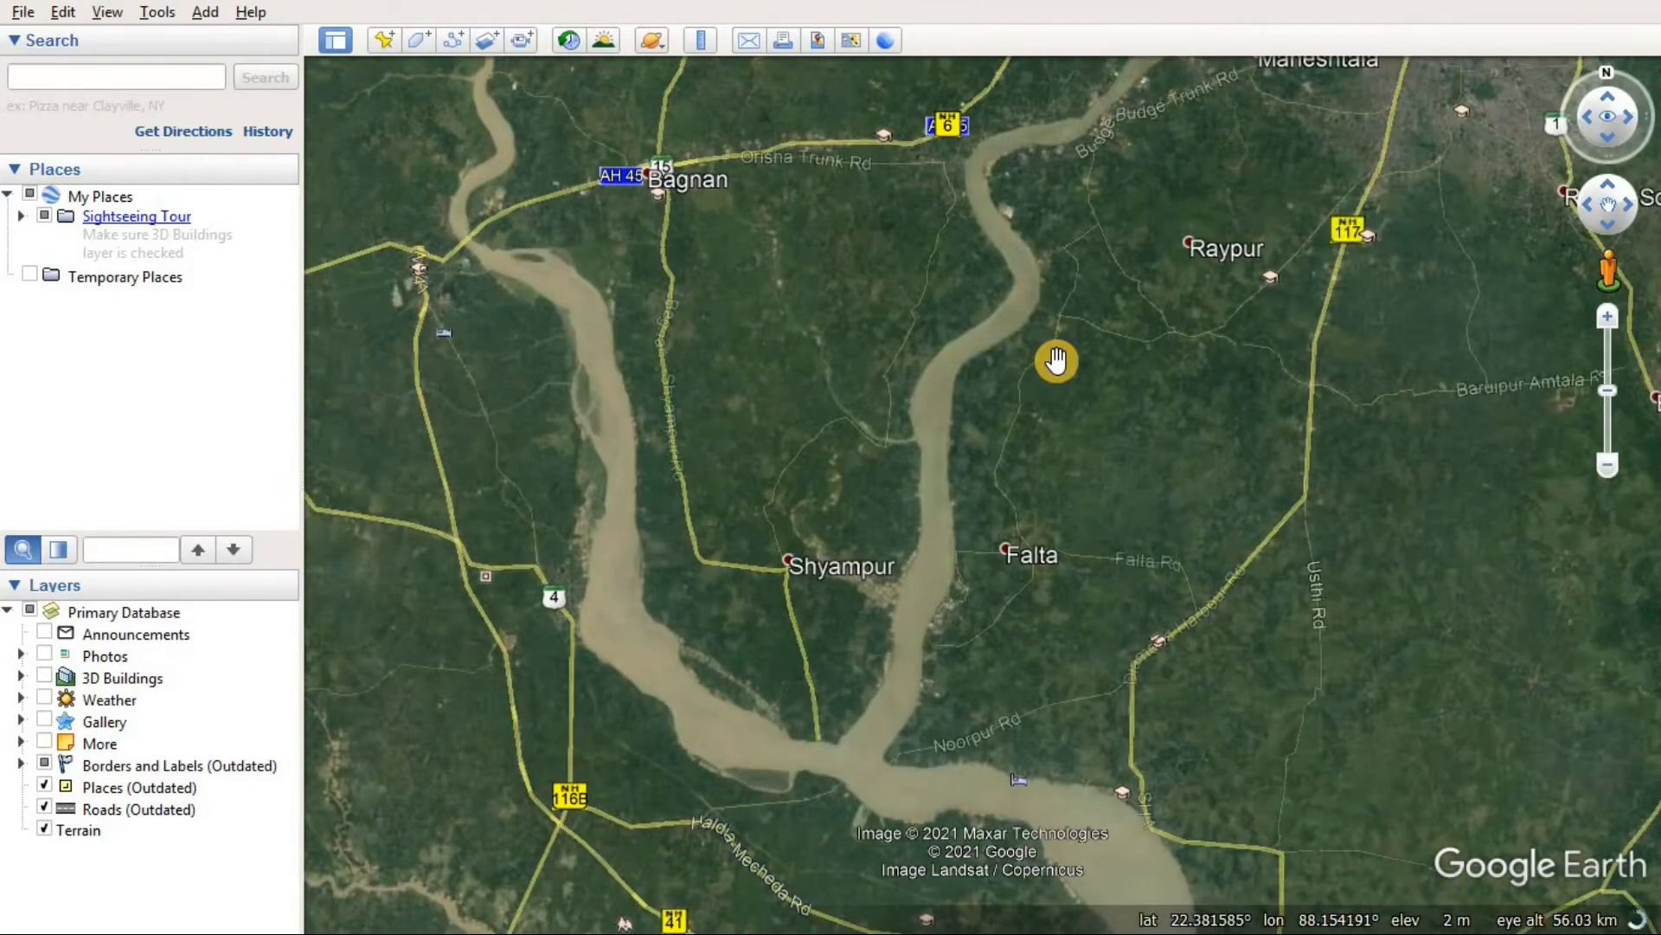
pyautogui.click(1056, 362)
pyautogui.moveTo(1056, 362); pyautogui.dragTo(1056, 389)
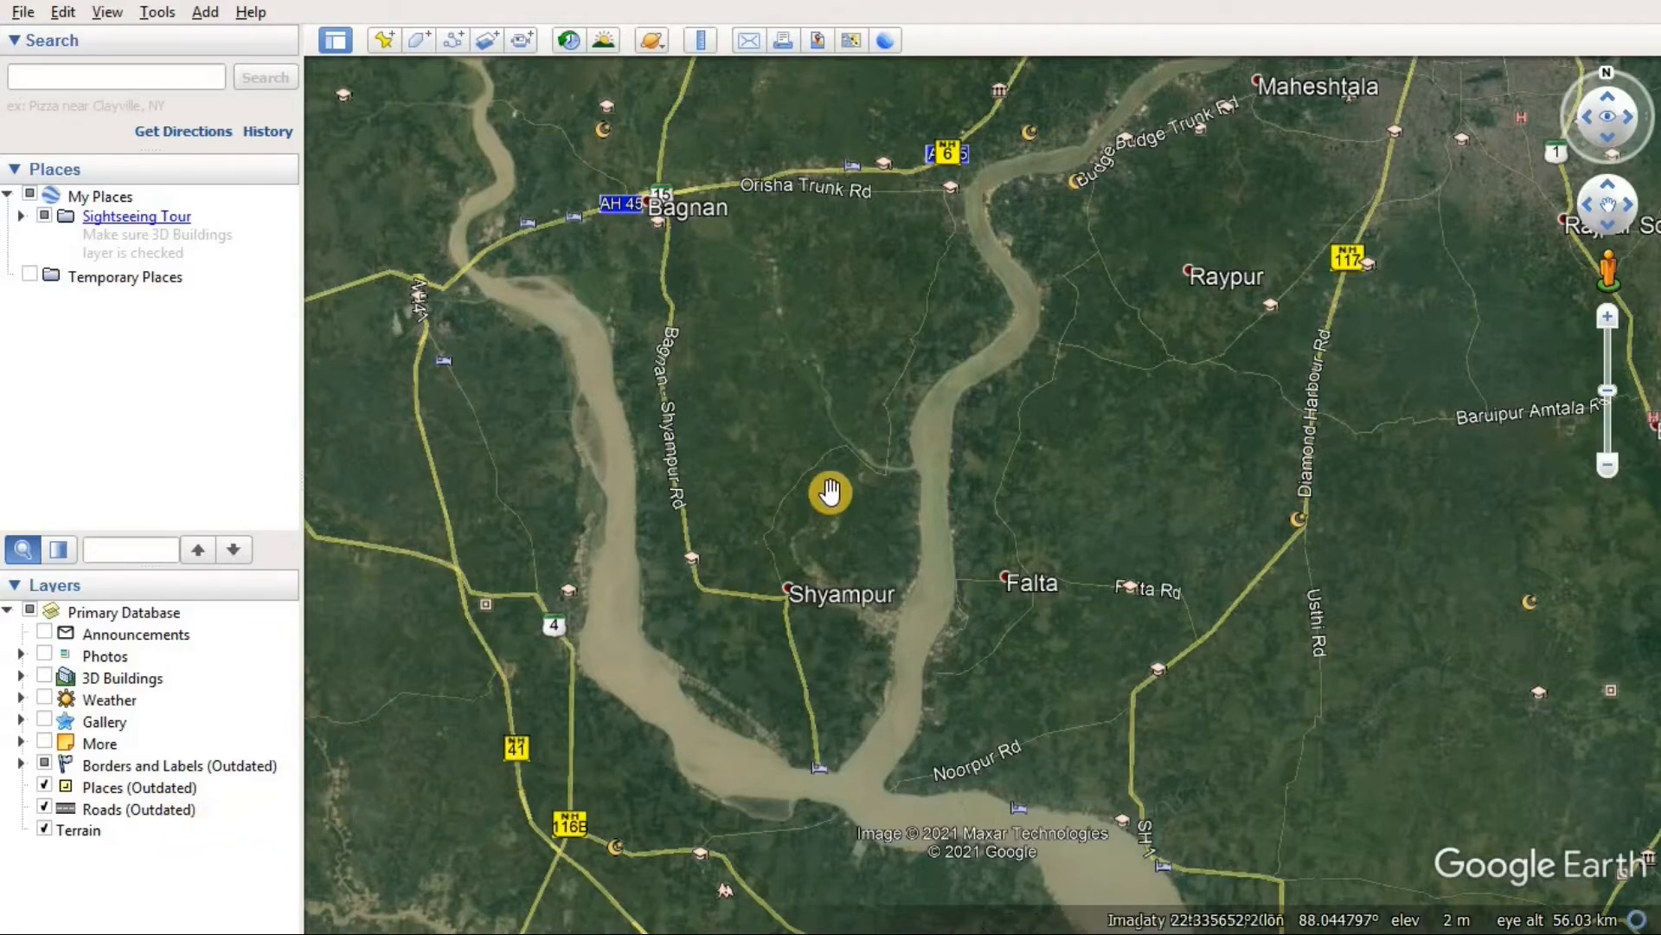
pyautogui.scroll(2, 827, 545)
pyautogui.scroll(3, 872, 469)
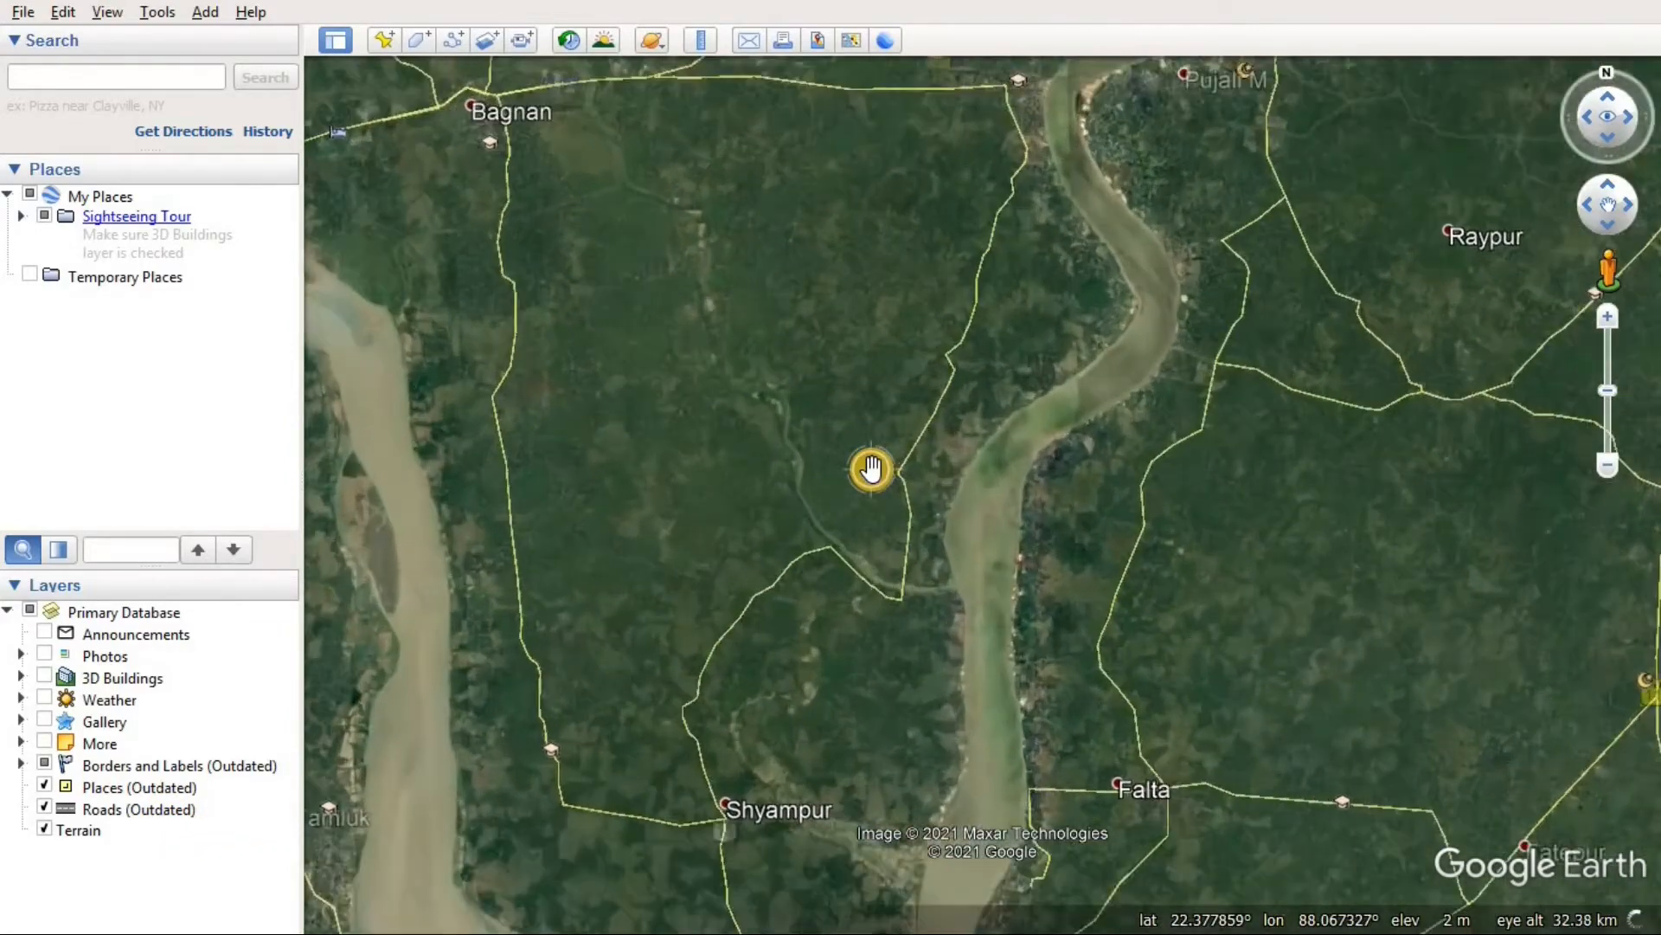
pyautogui.scroll(4, 871, 468)
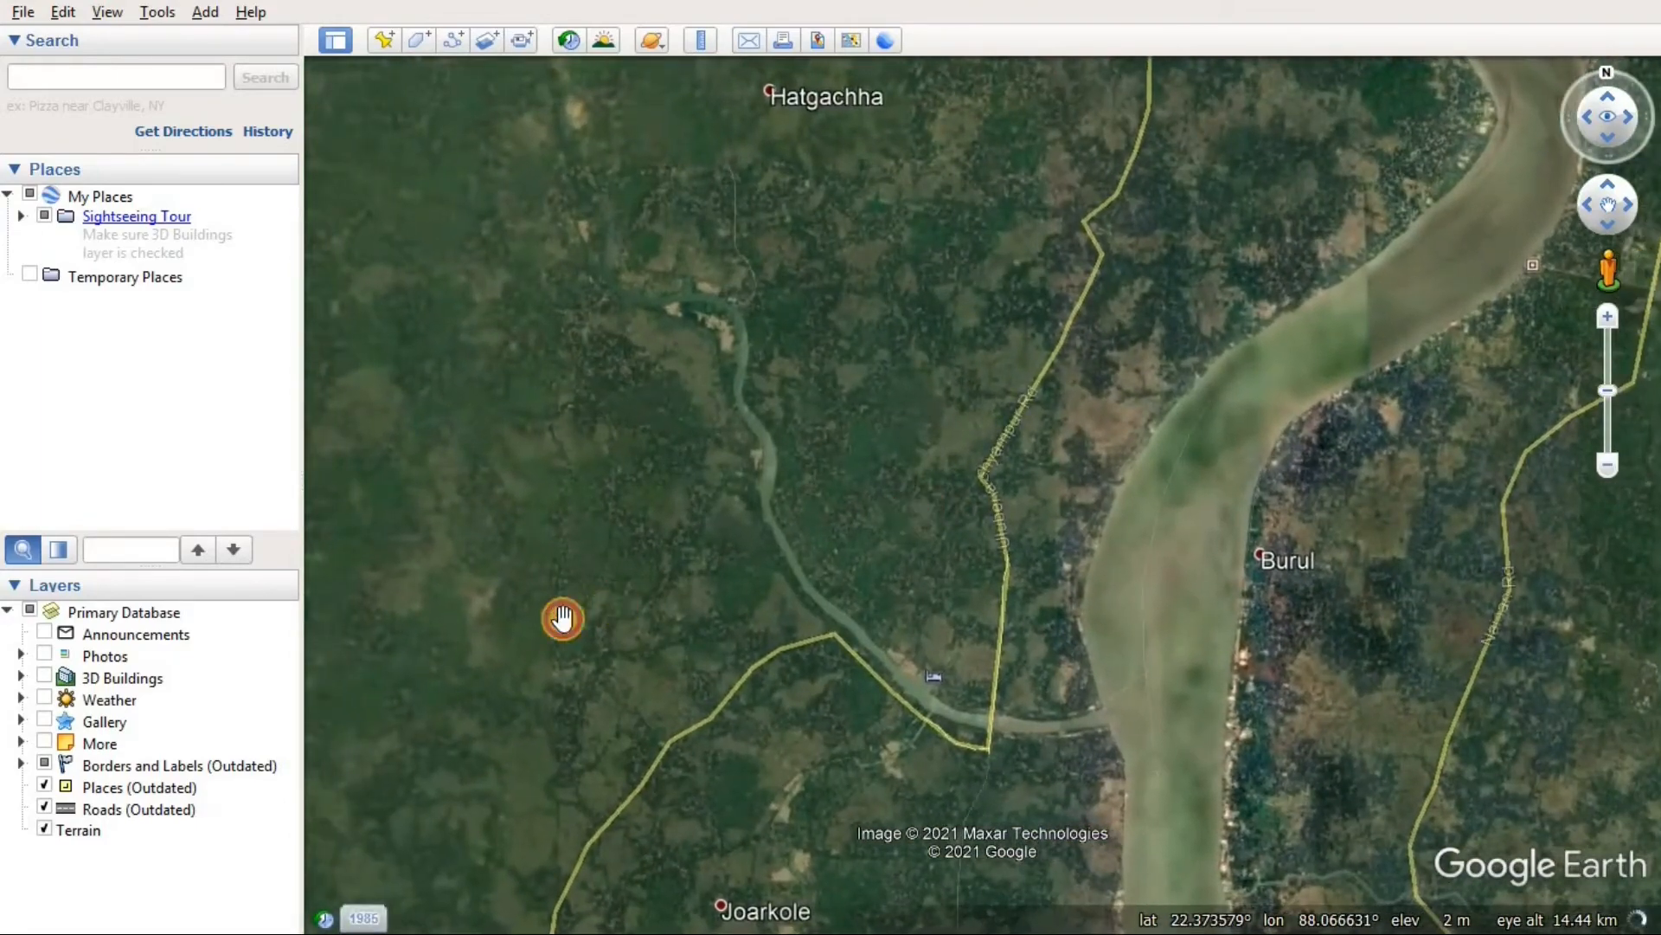
# Turn off the Borders and Labels, Roads and Places layers to show the plain imagery
pyautogui.click(44, 765)
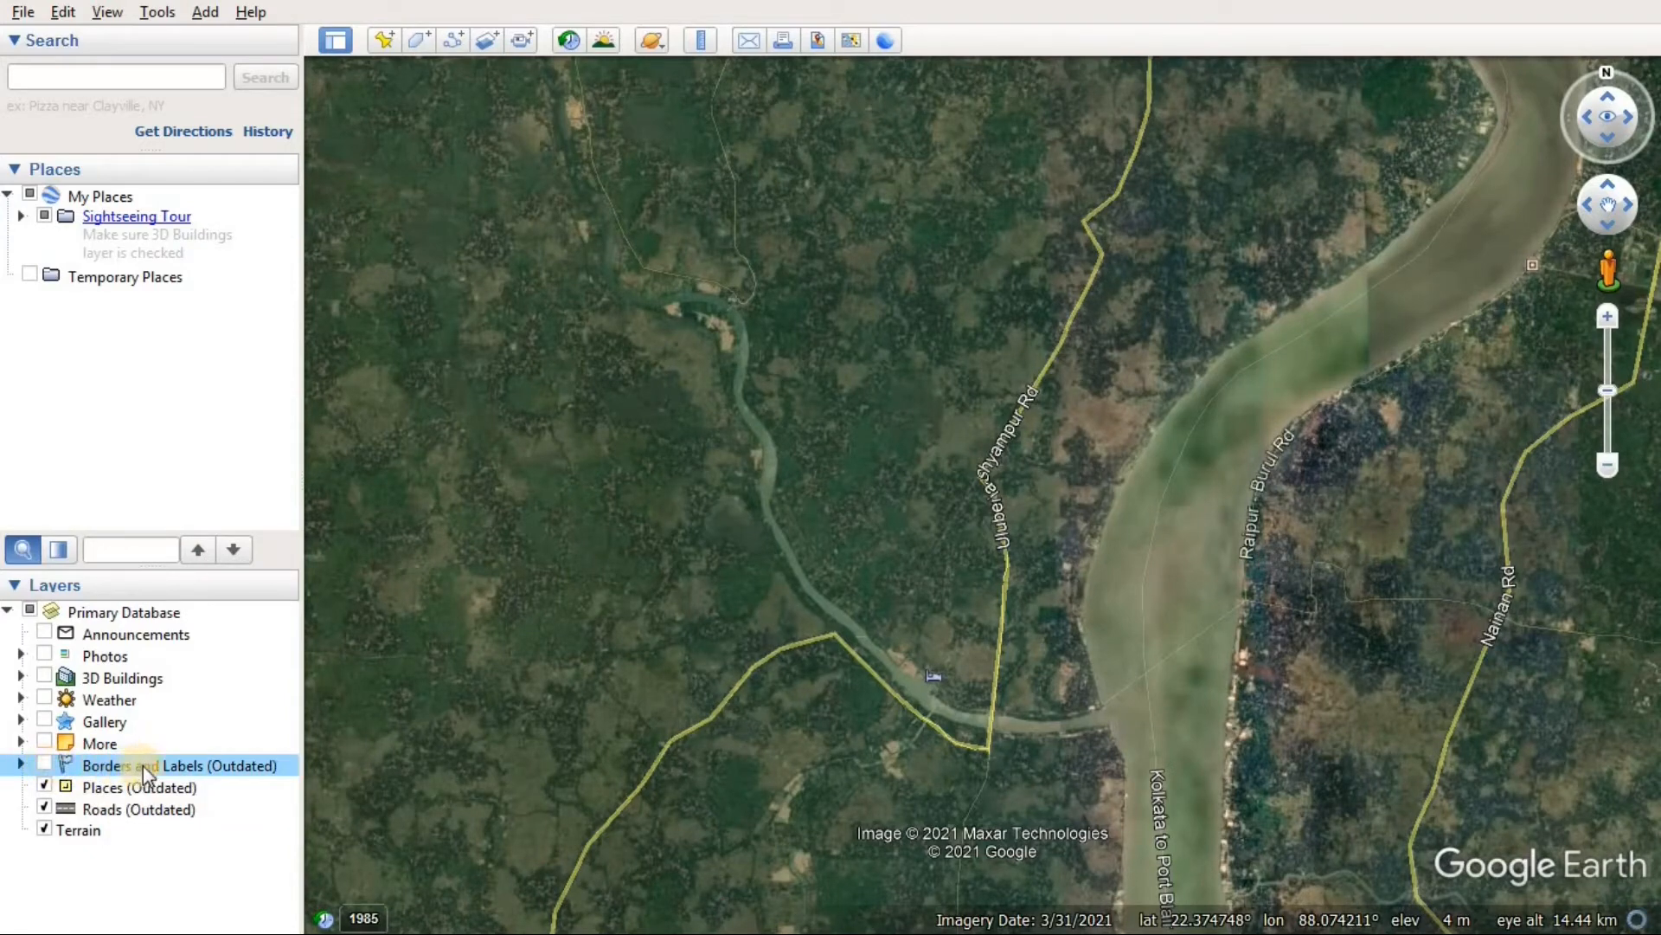
pyautogui.click(45, 807)
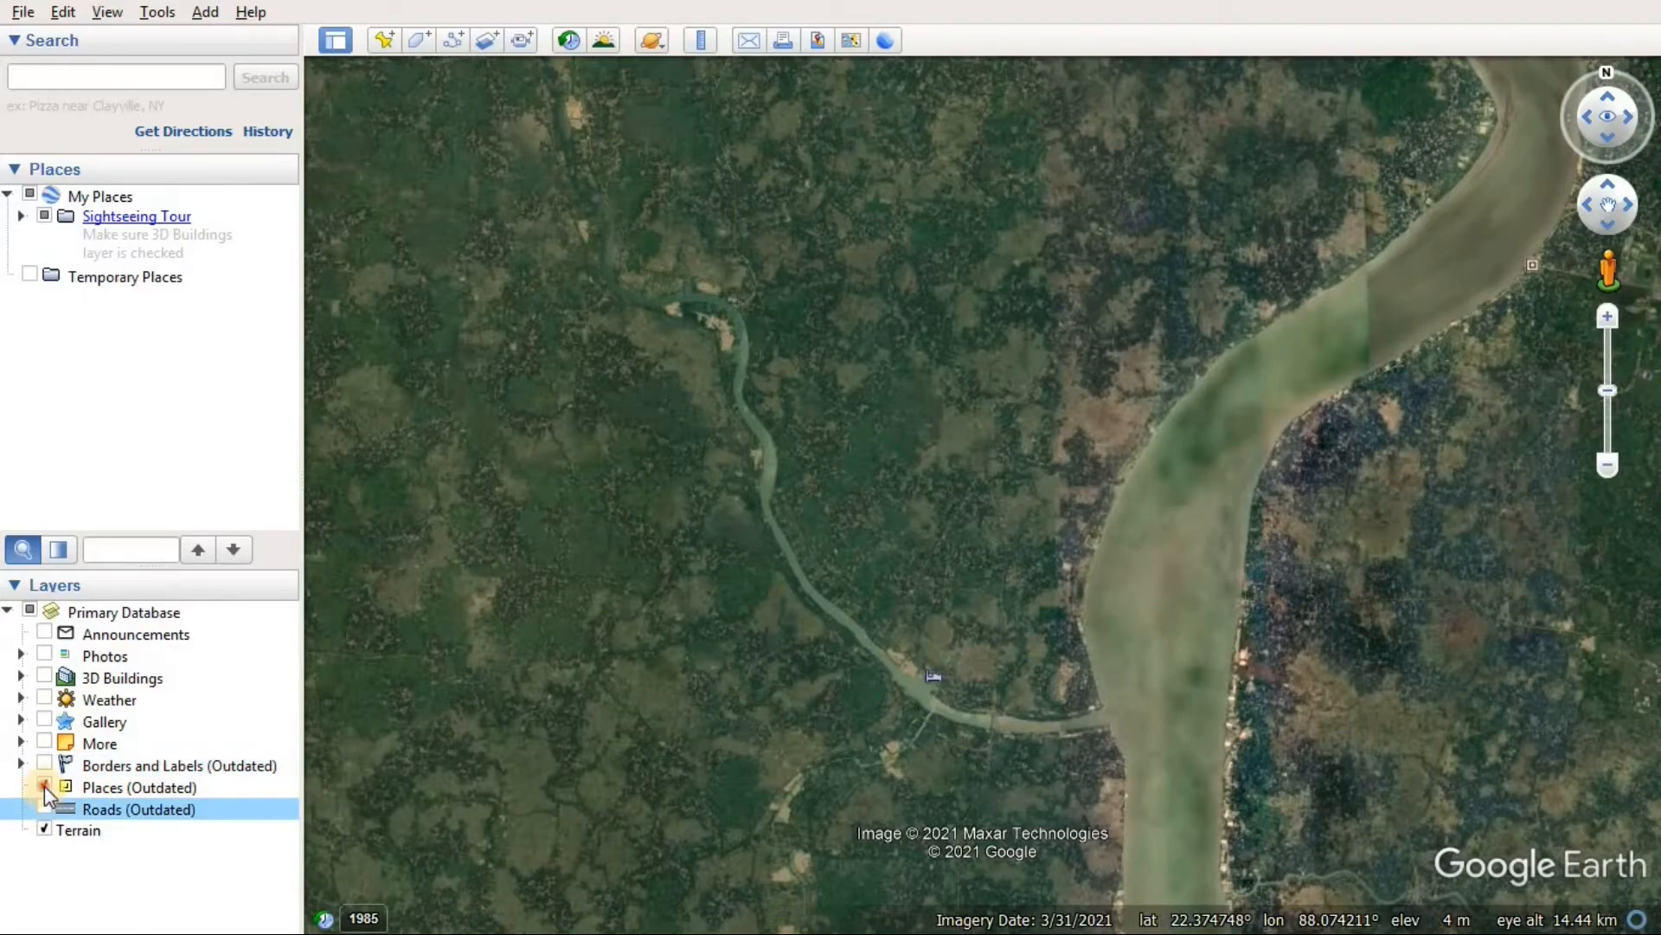
pyautogui.click(44, 786)
# Zoom in on the farm fields east of the small river to about 560 m eye altitude
pyautogui.scroll(5, 865, 593)
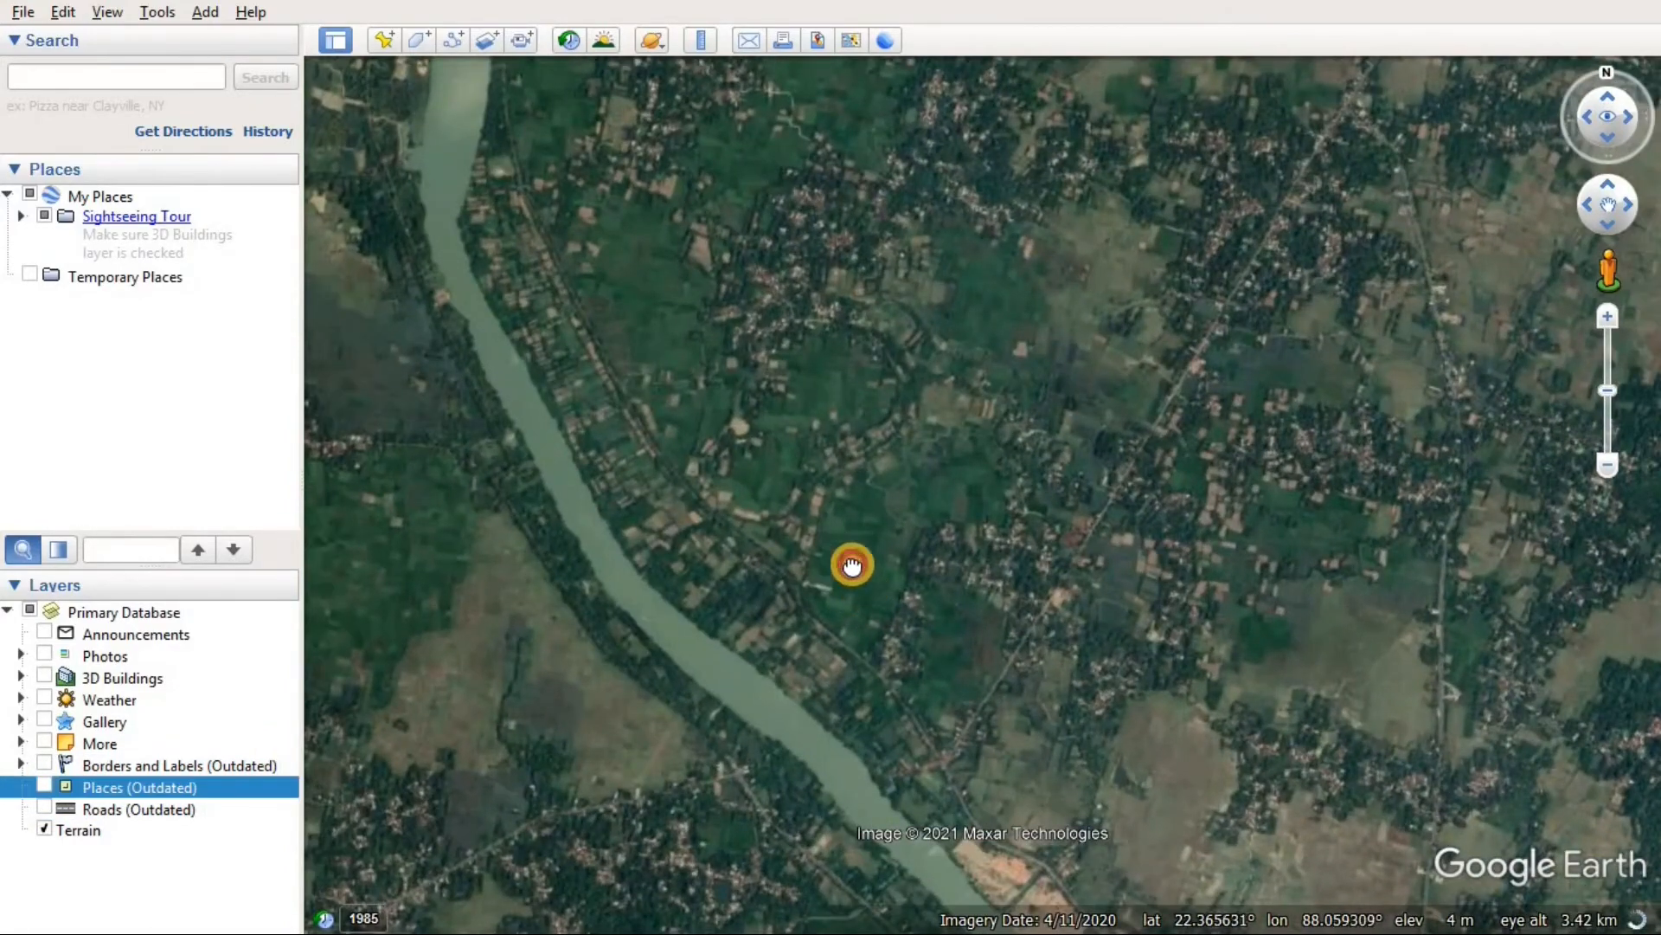
pyautogui.moveTo(848, 563); pyautogui.dragTo(895, 697)
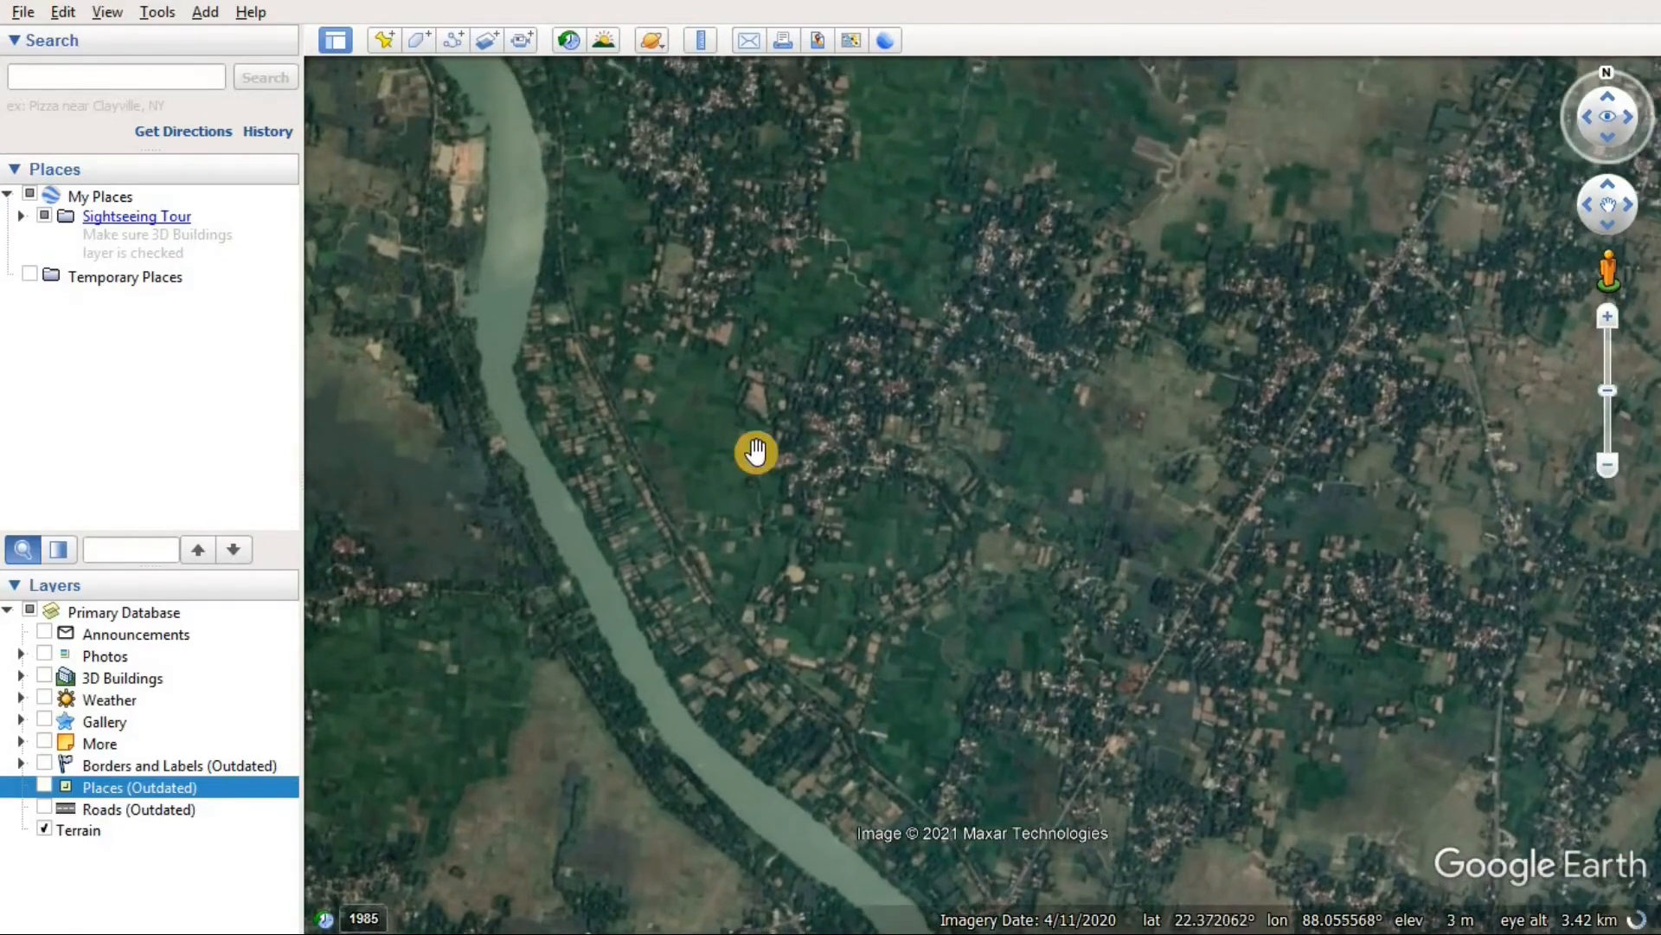
pyautogui.scroll(3, 756, 453)
pyautogui.scroll(2, 941, 750)
pyautogui.moveTo(940, 749); pyautogui.dragTo(942, 787)
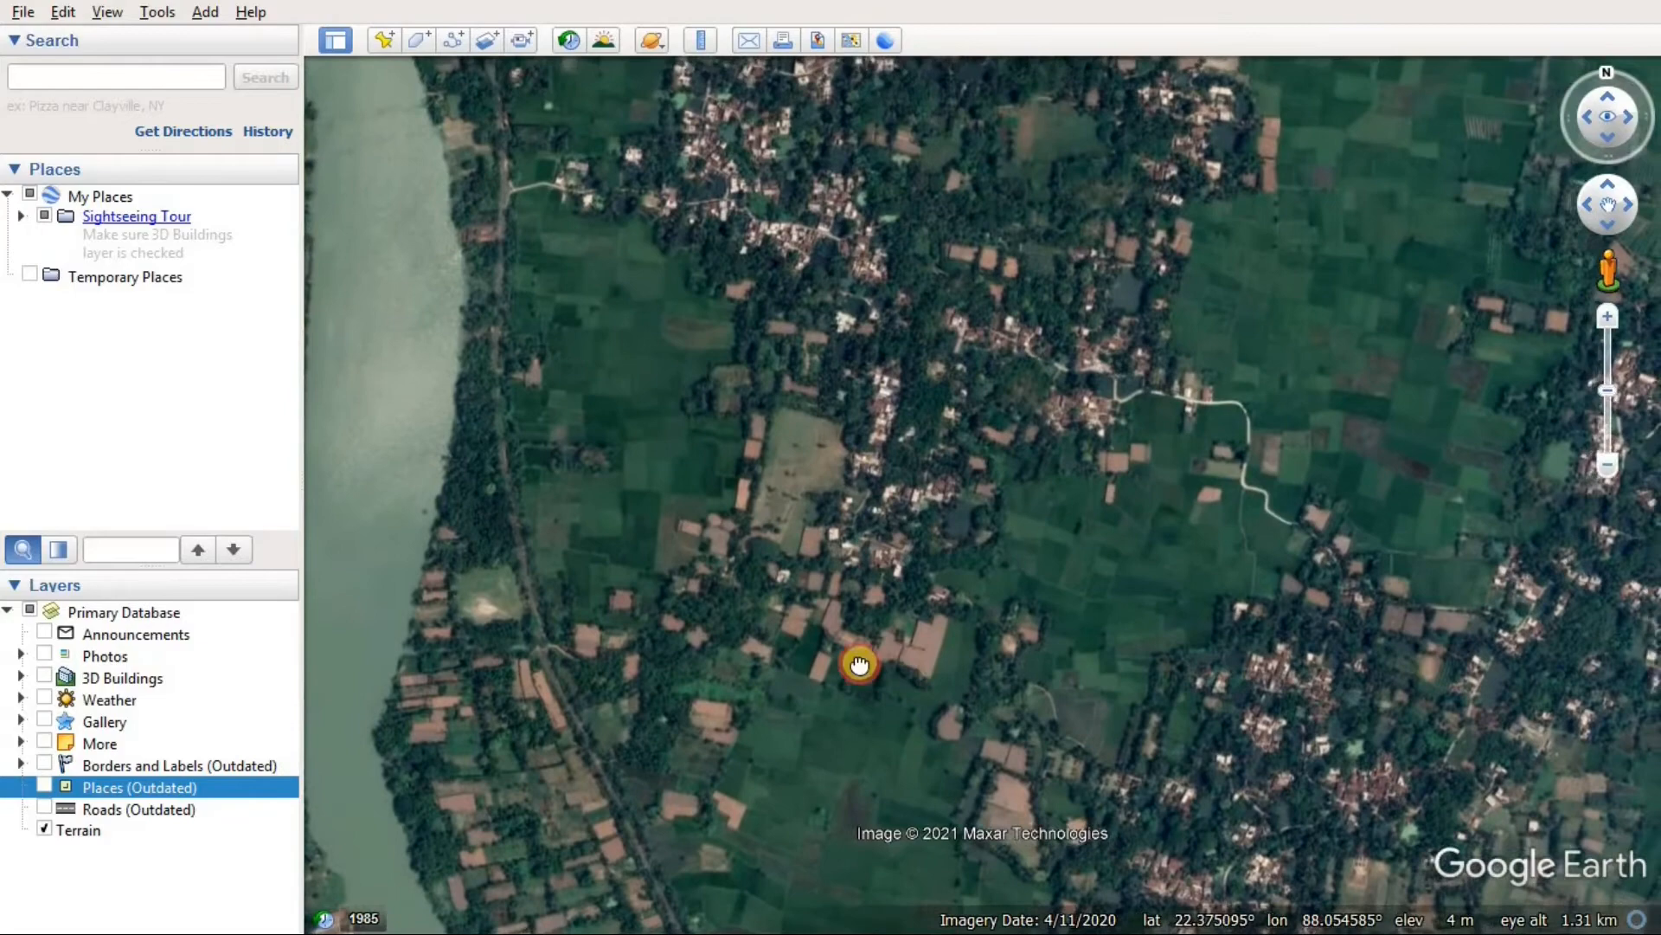
pyautogui.moveTo(859, 663); pyautogui.dragTo(649, 693)
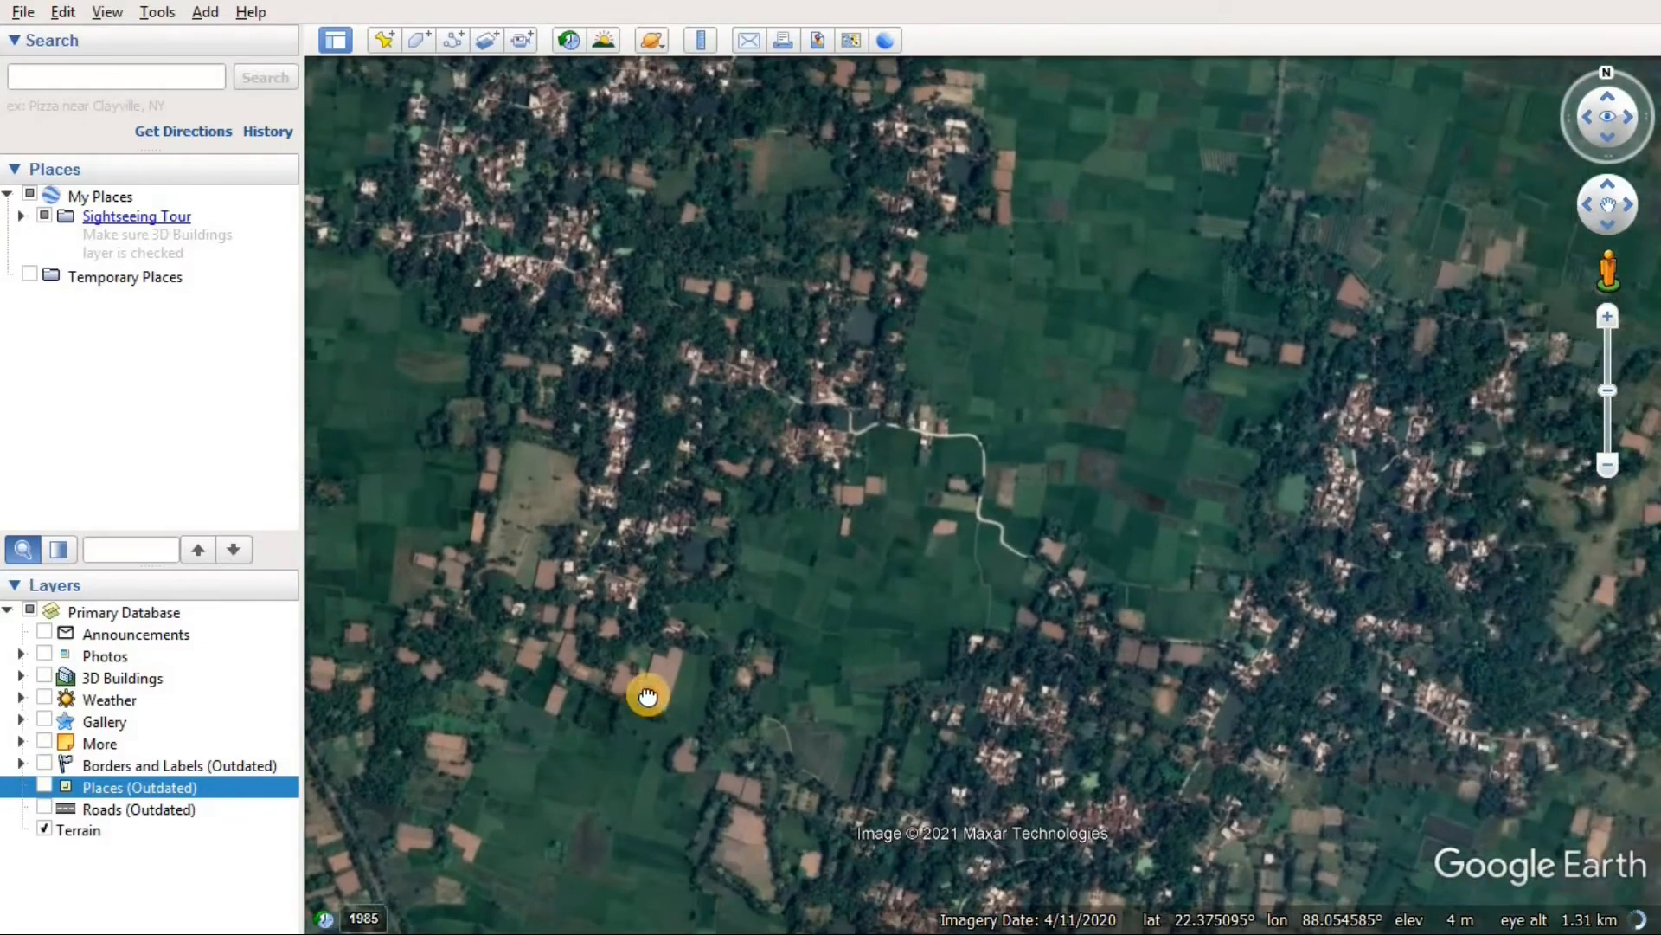
pyautogui.scroll(3, 864, 637)
pyautogui.moveTo(883, 649); pyautogui.dragTo(1048, 384)
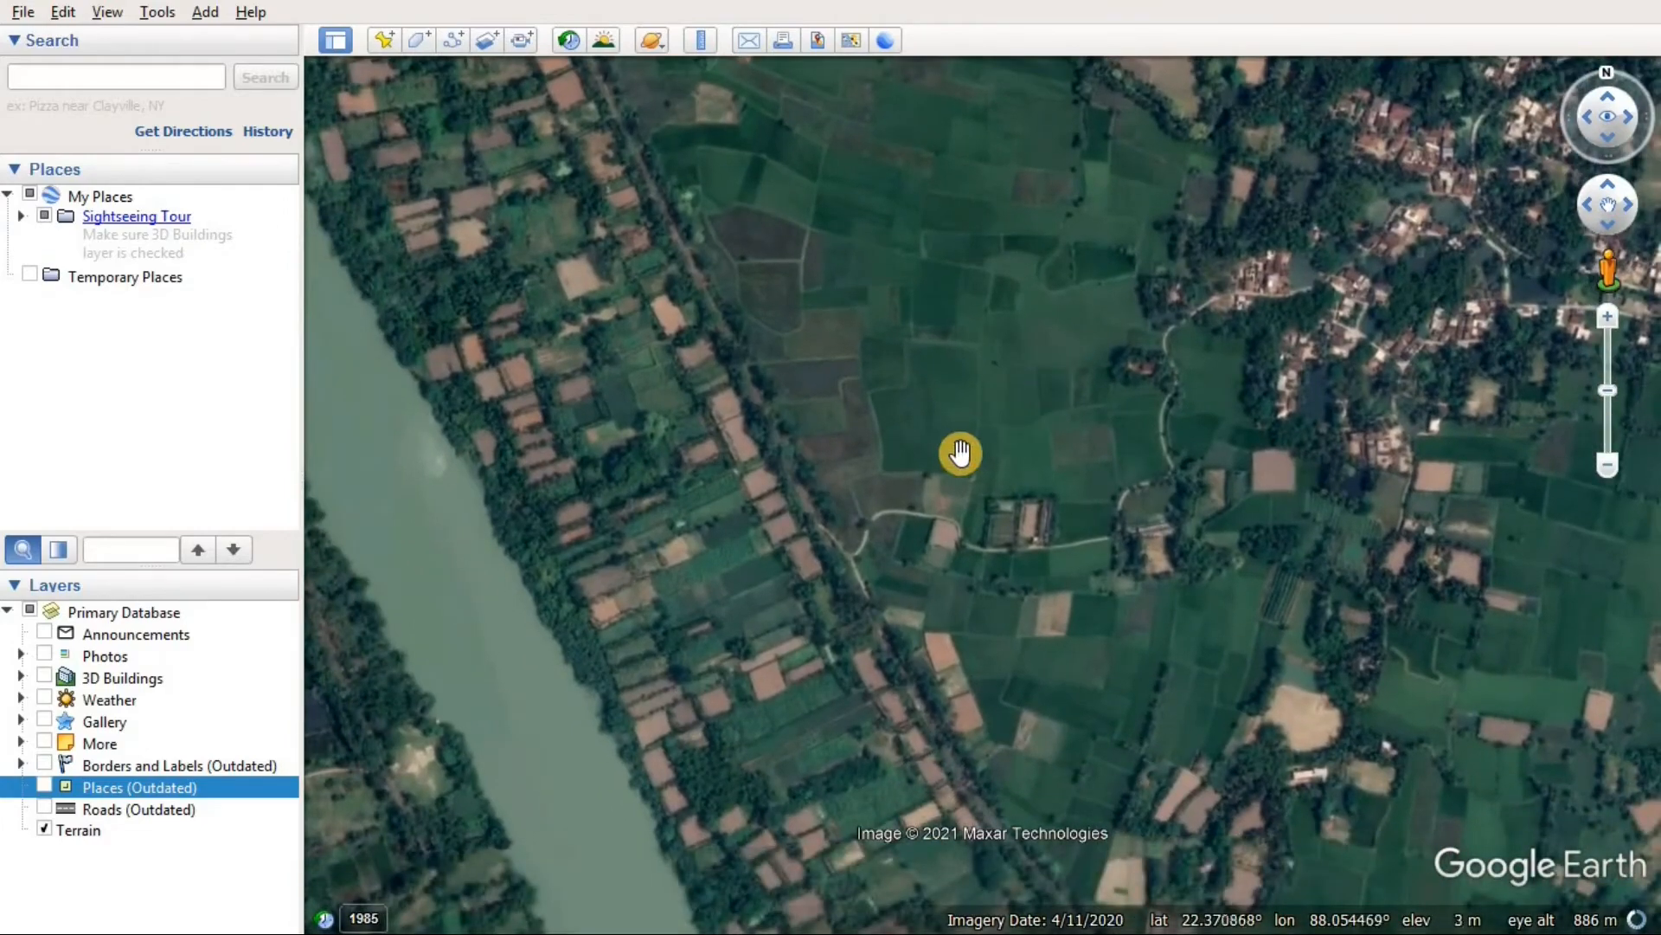
pyautogui.scroll(2, 961, 453)
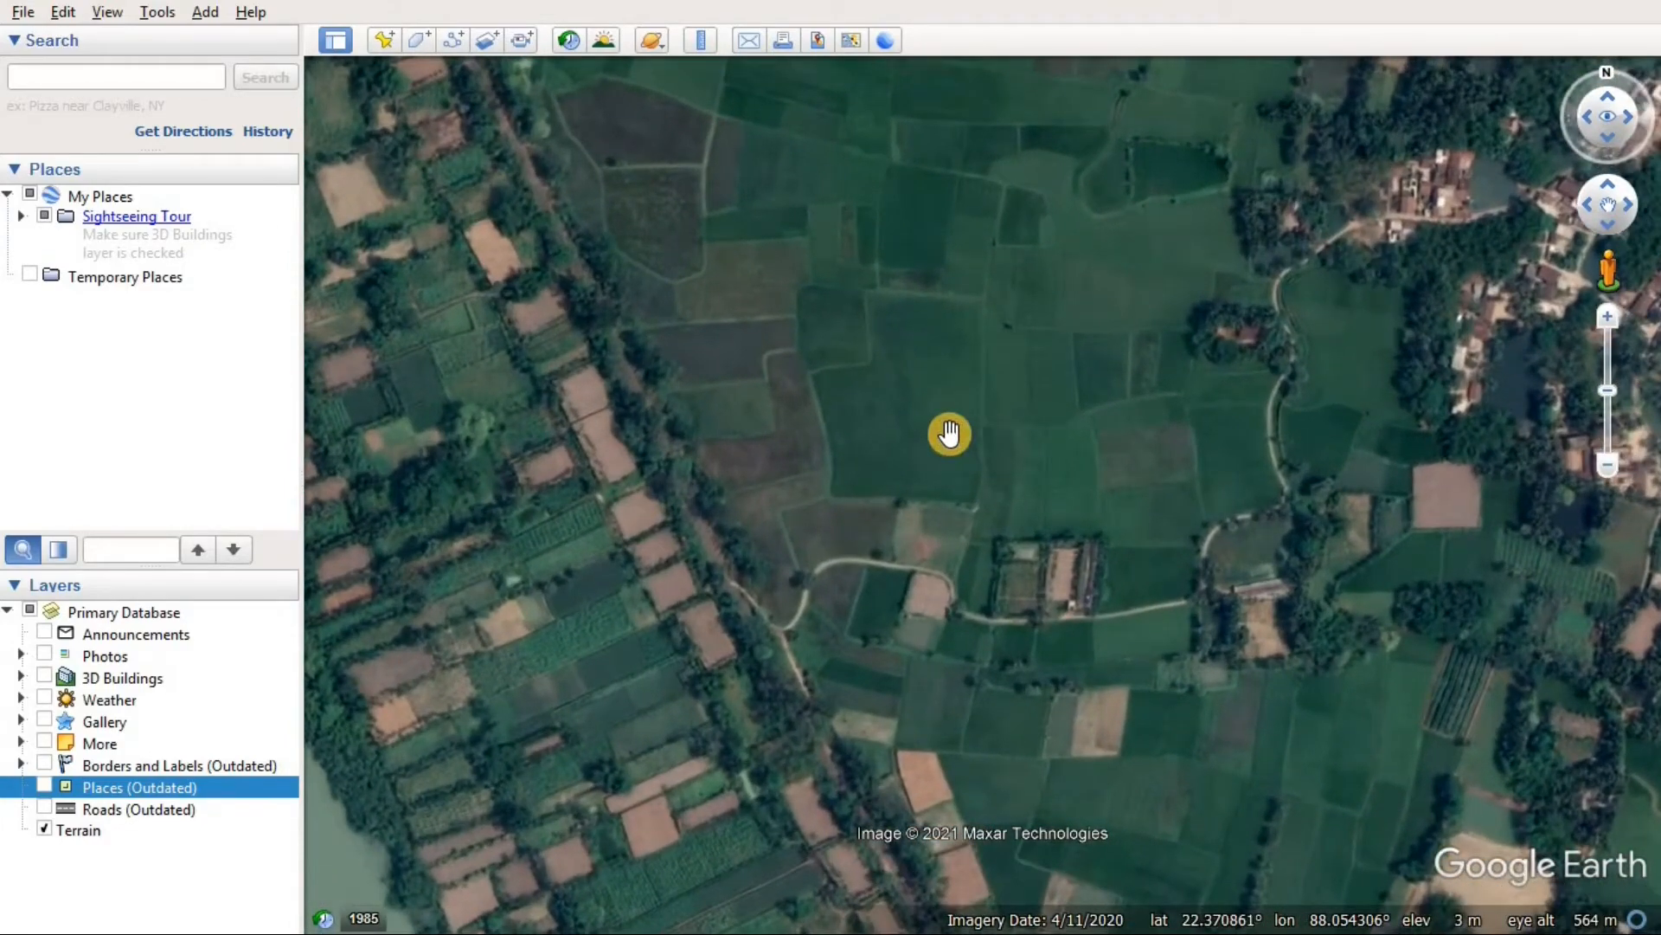
pyautogui.moveTo(950, 435); pyautogui.dragTo(935, 502)
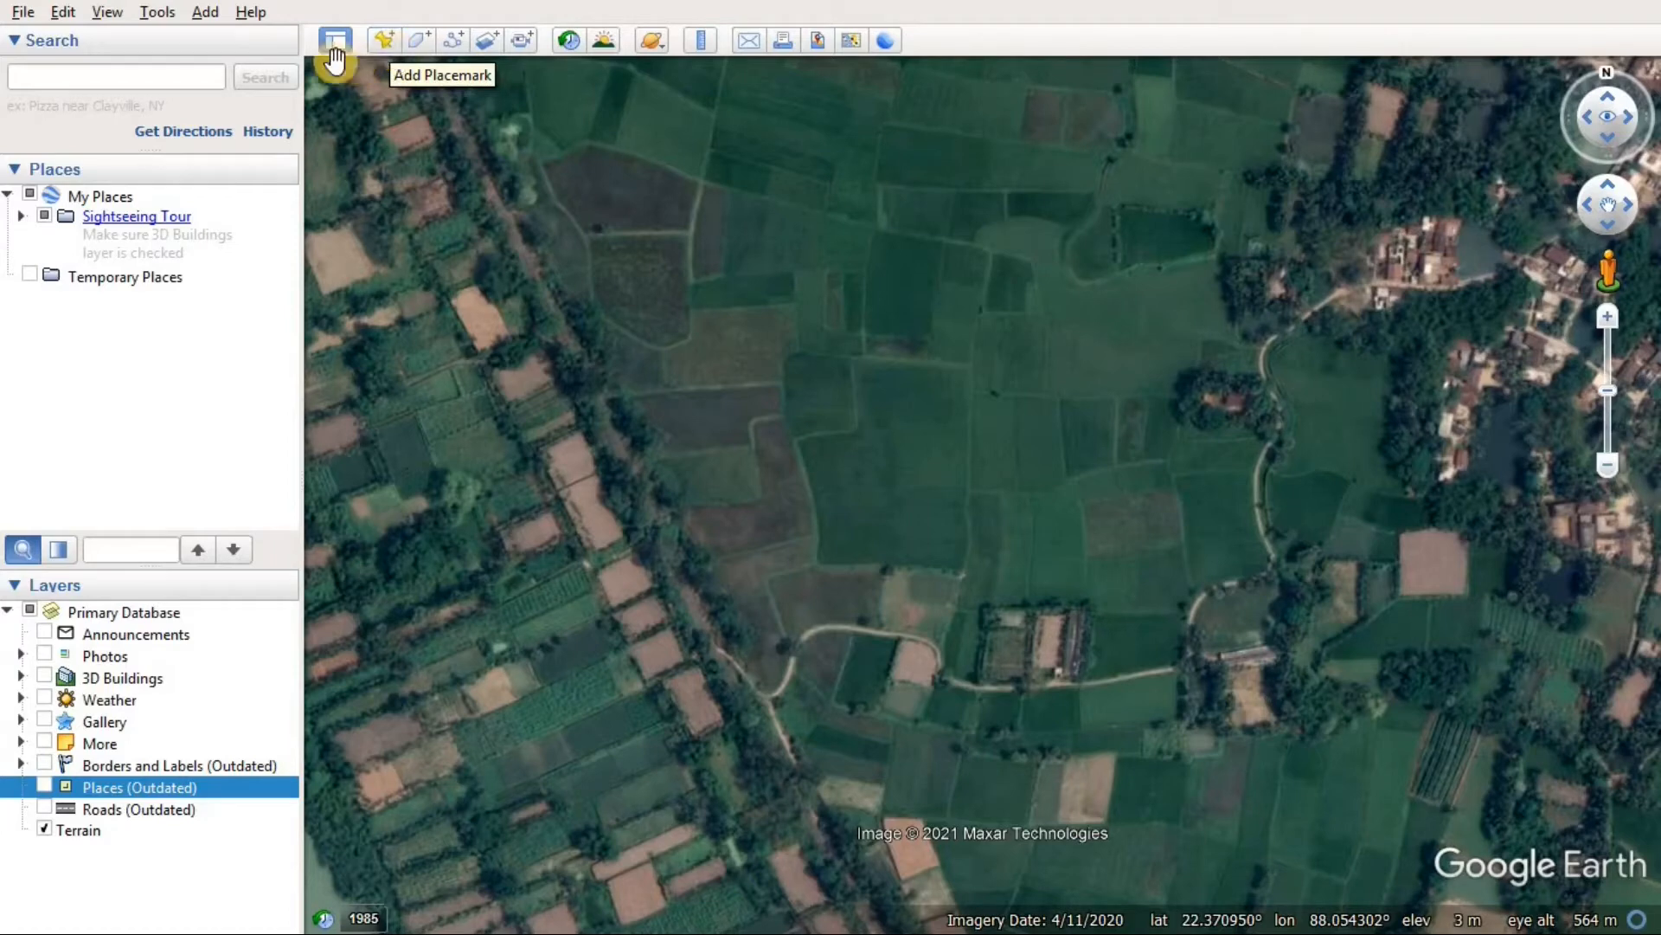
pyautogui.click(206, 13)
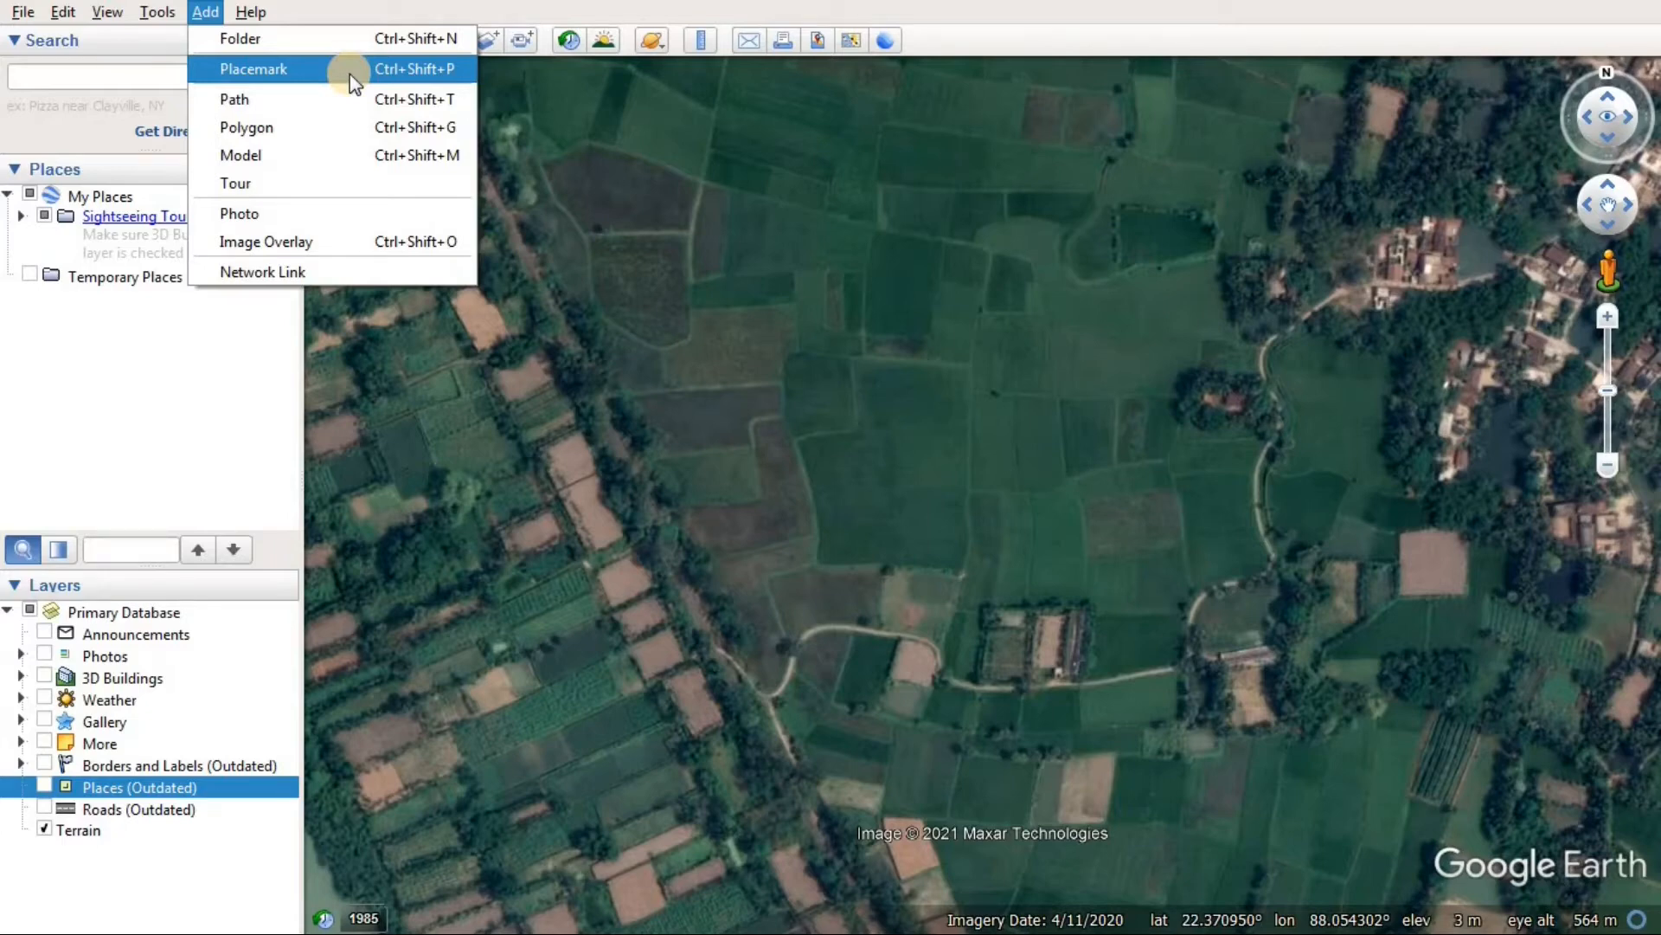
pyautogui.click(370, 8)
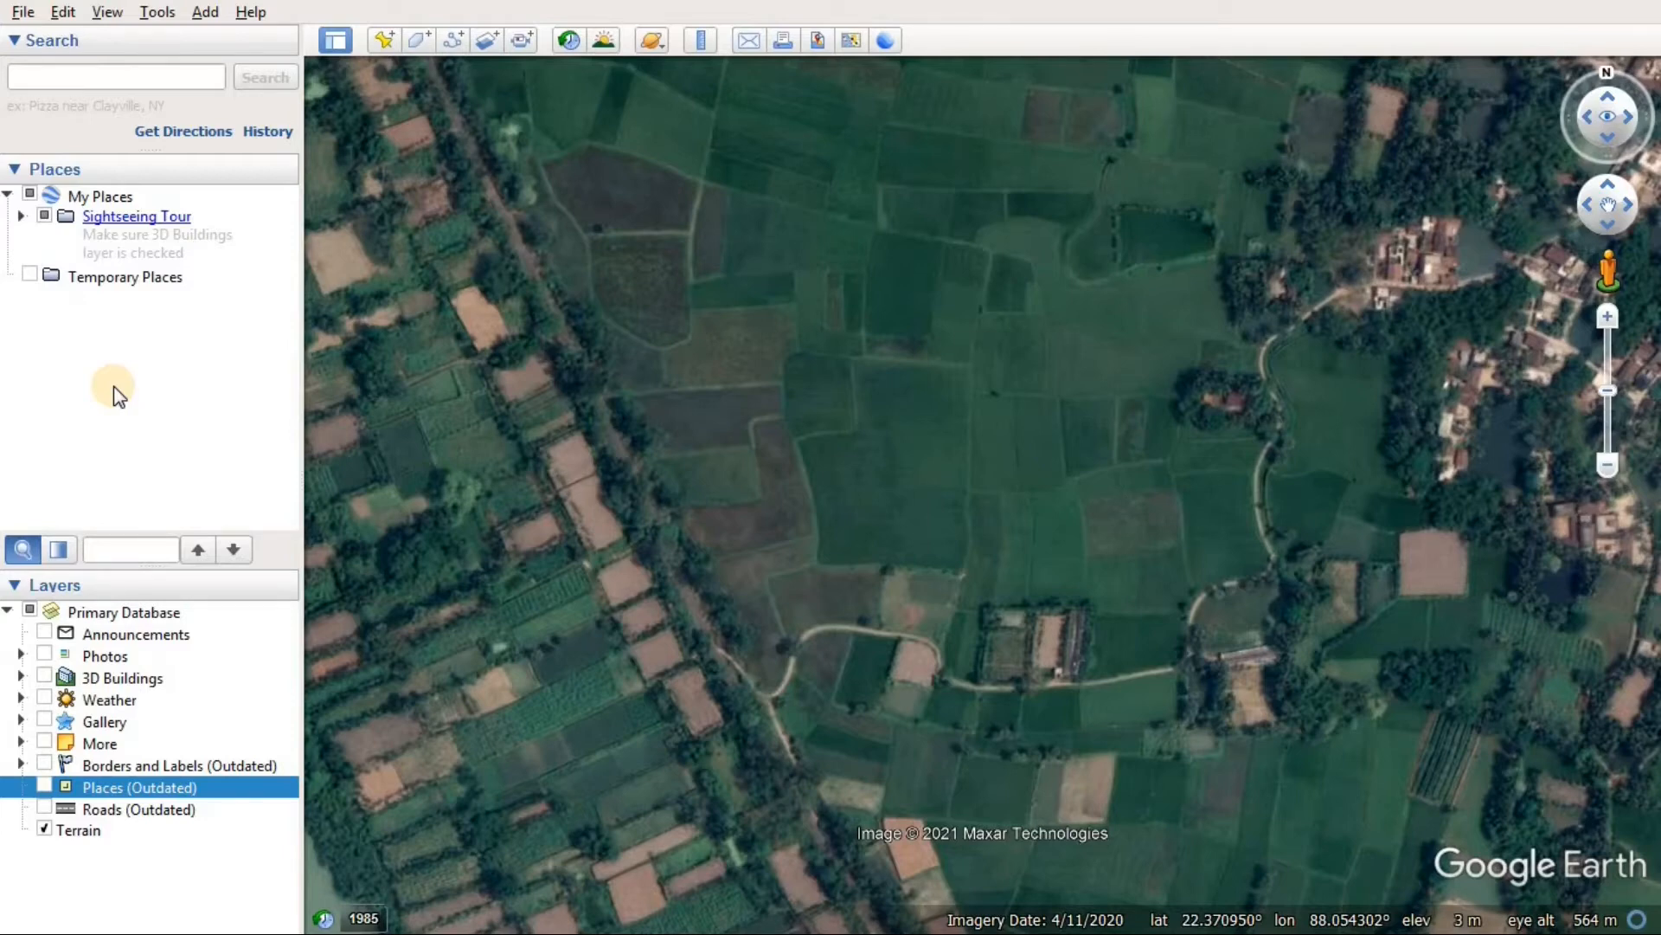
pyautogui.click(205, 16)
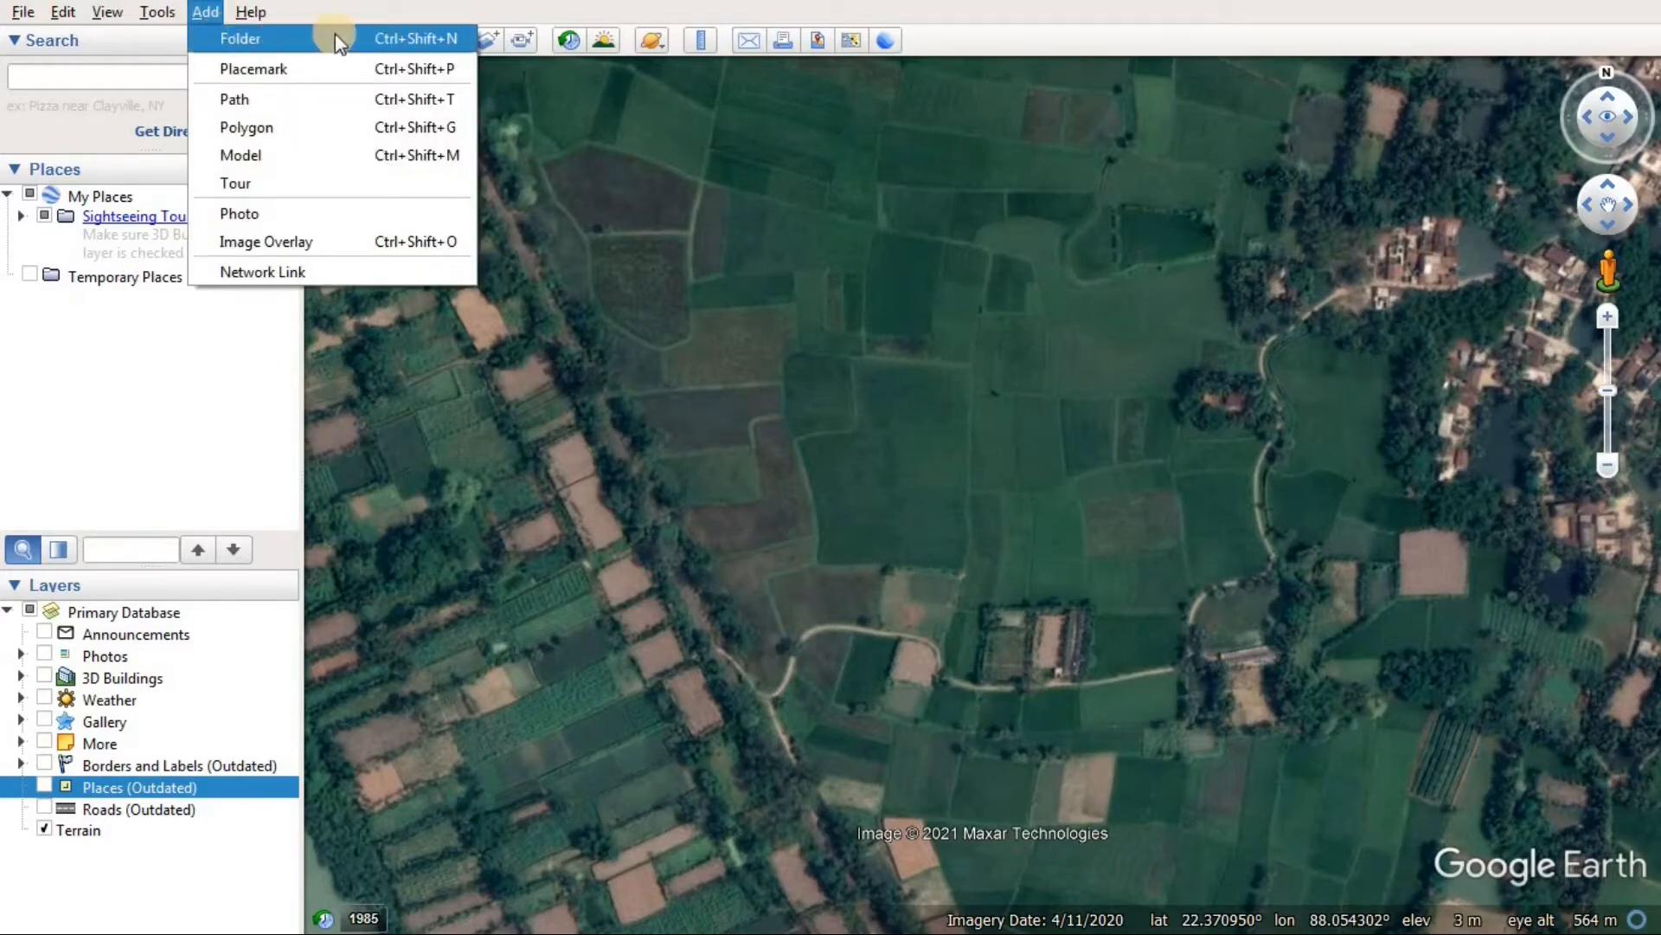
pyautogui.click(335, 10)
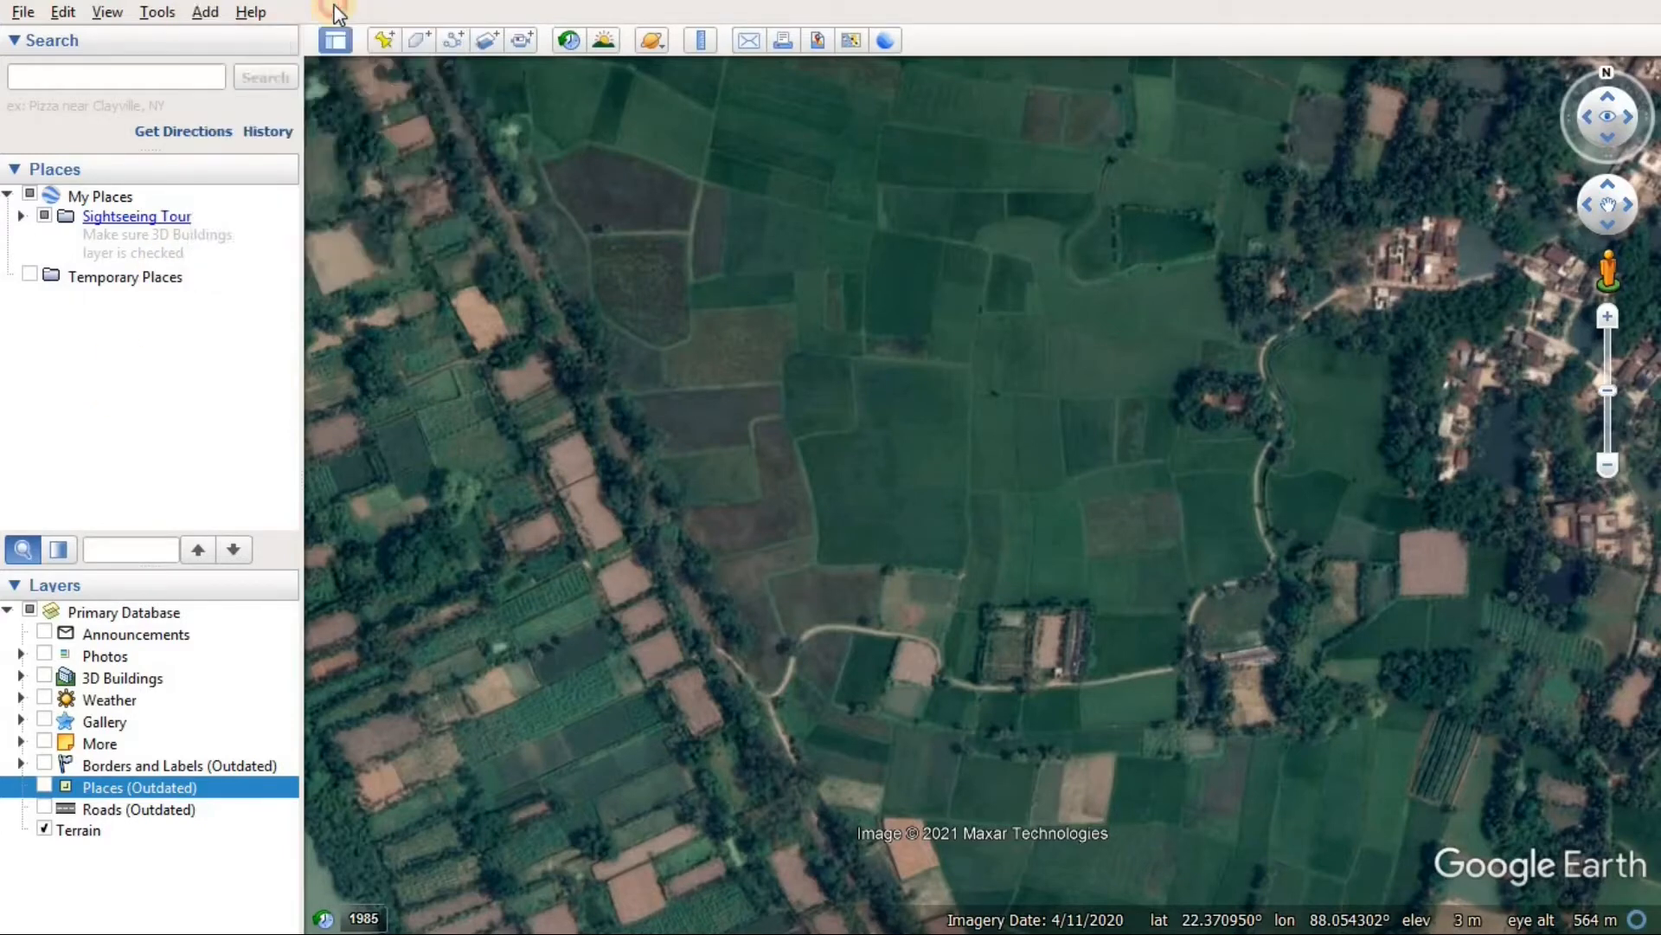
pyautogui.click(116, 277)
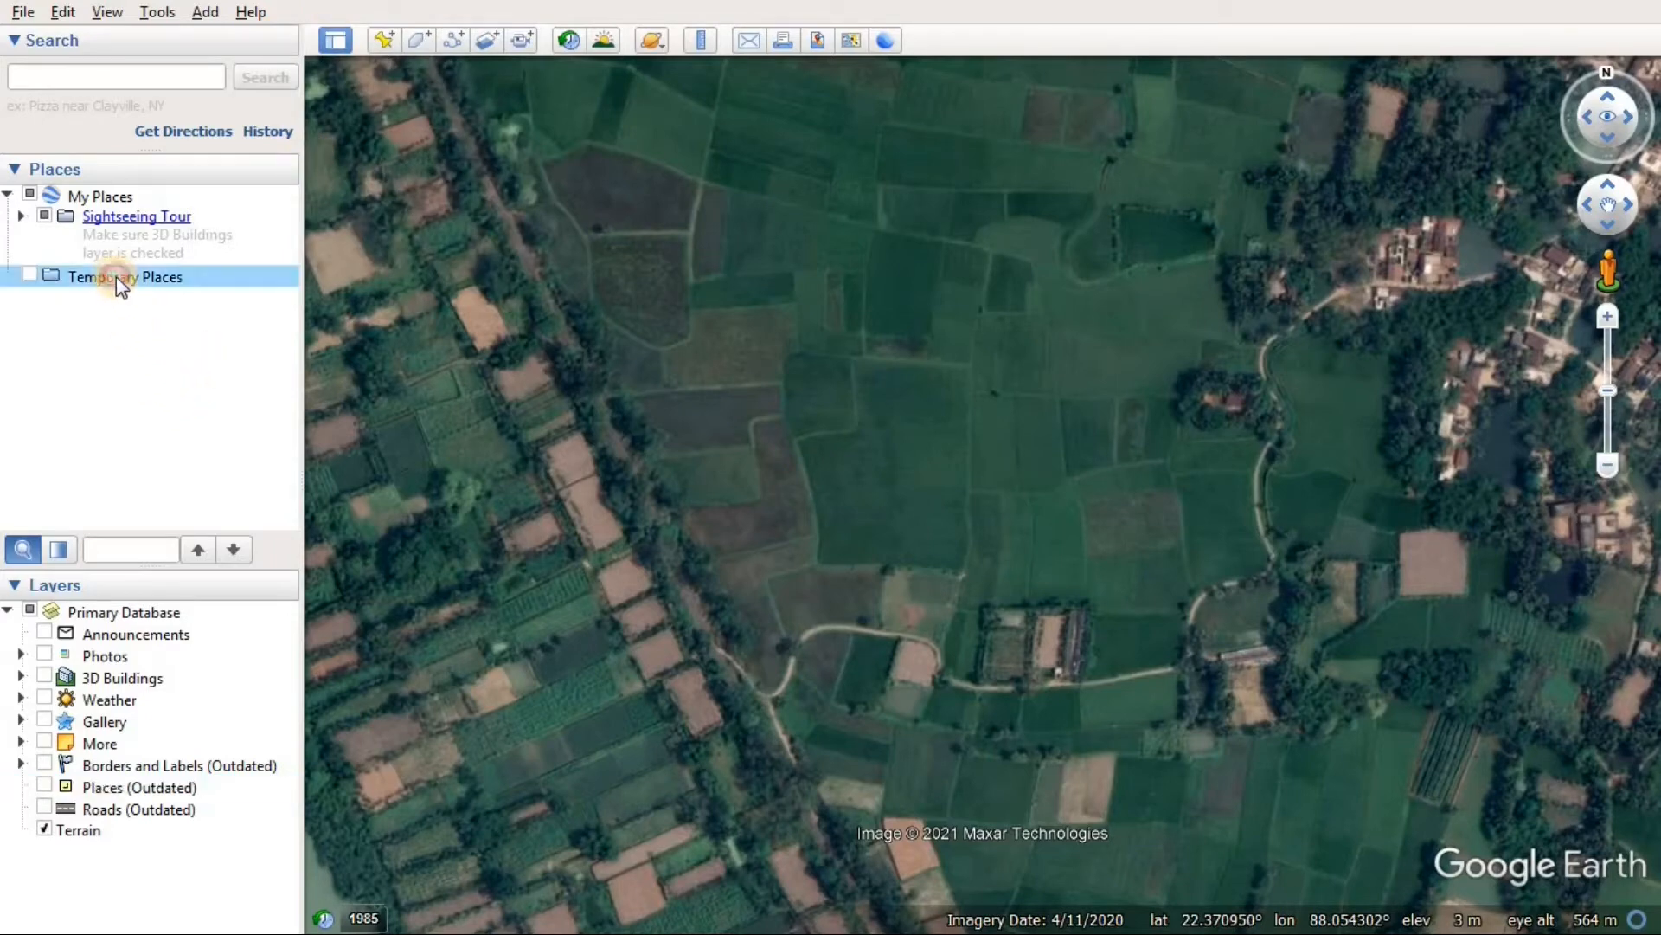
pyautogui.click(111, 204)
pyautogui.rightClick(111, 205)
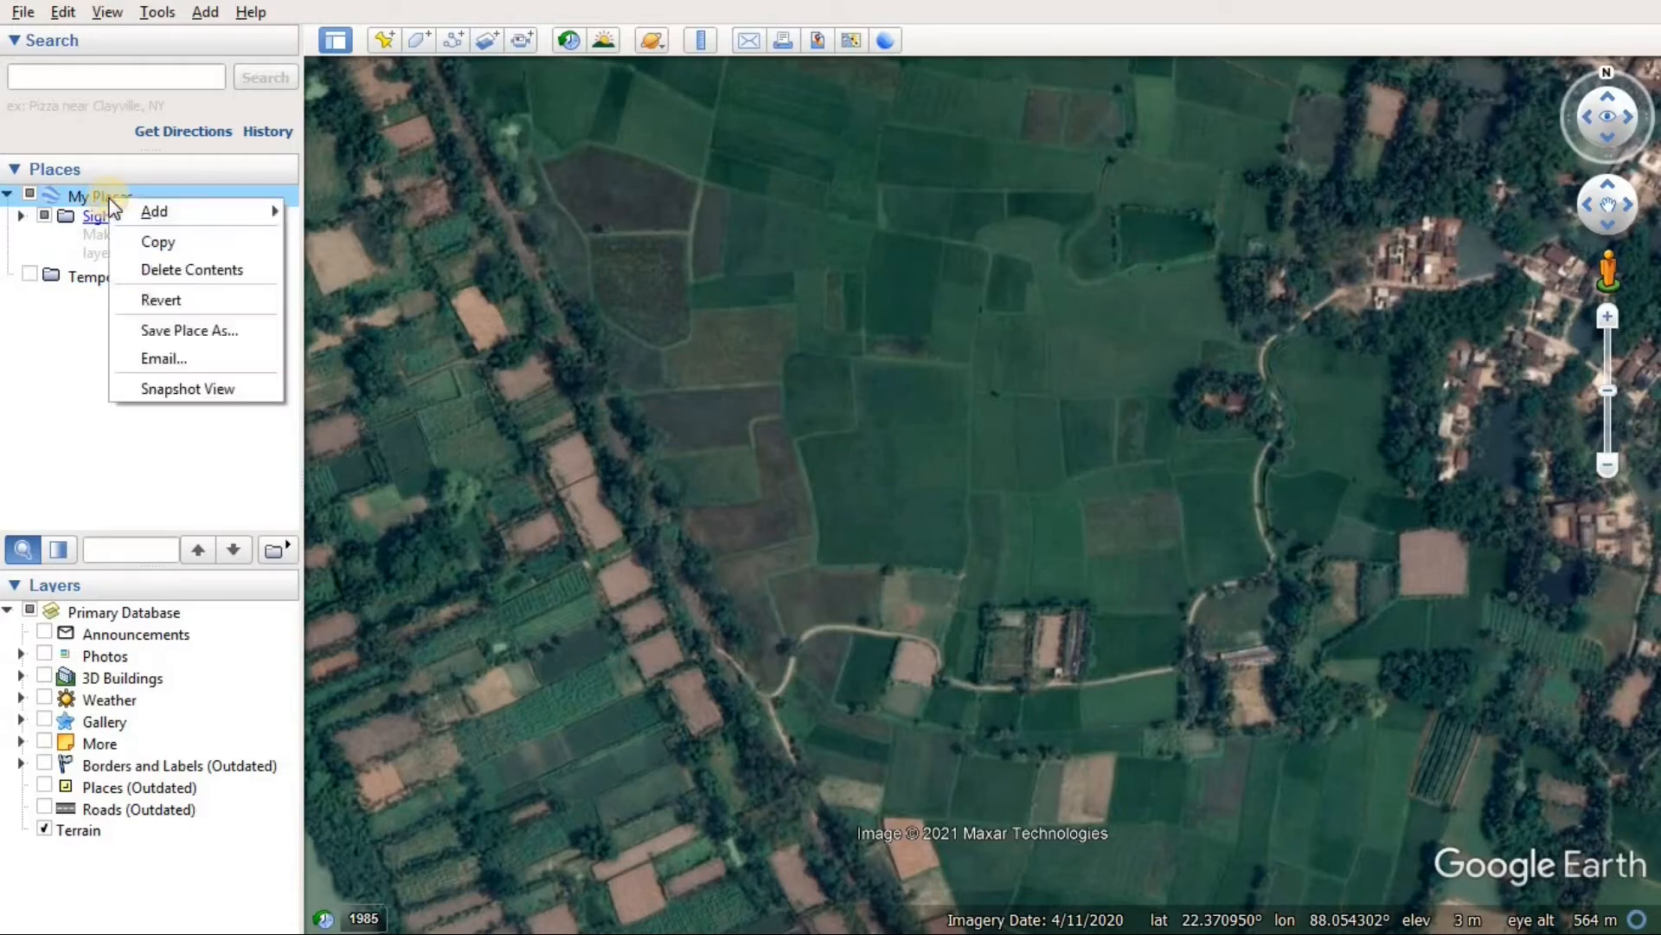
pyautogui.moveTo(161, 210)
pyautogui.click(334, 212)
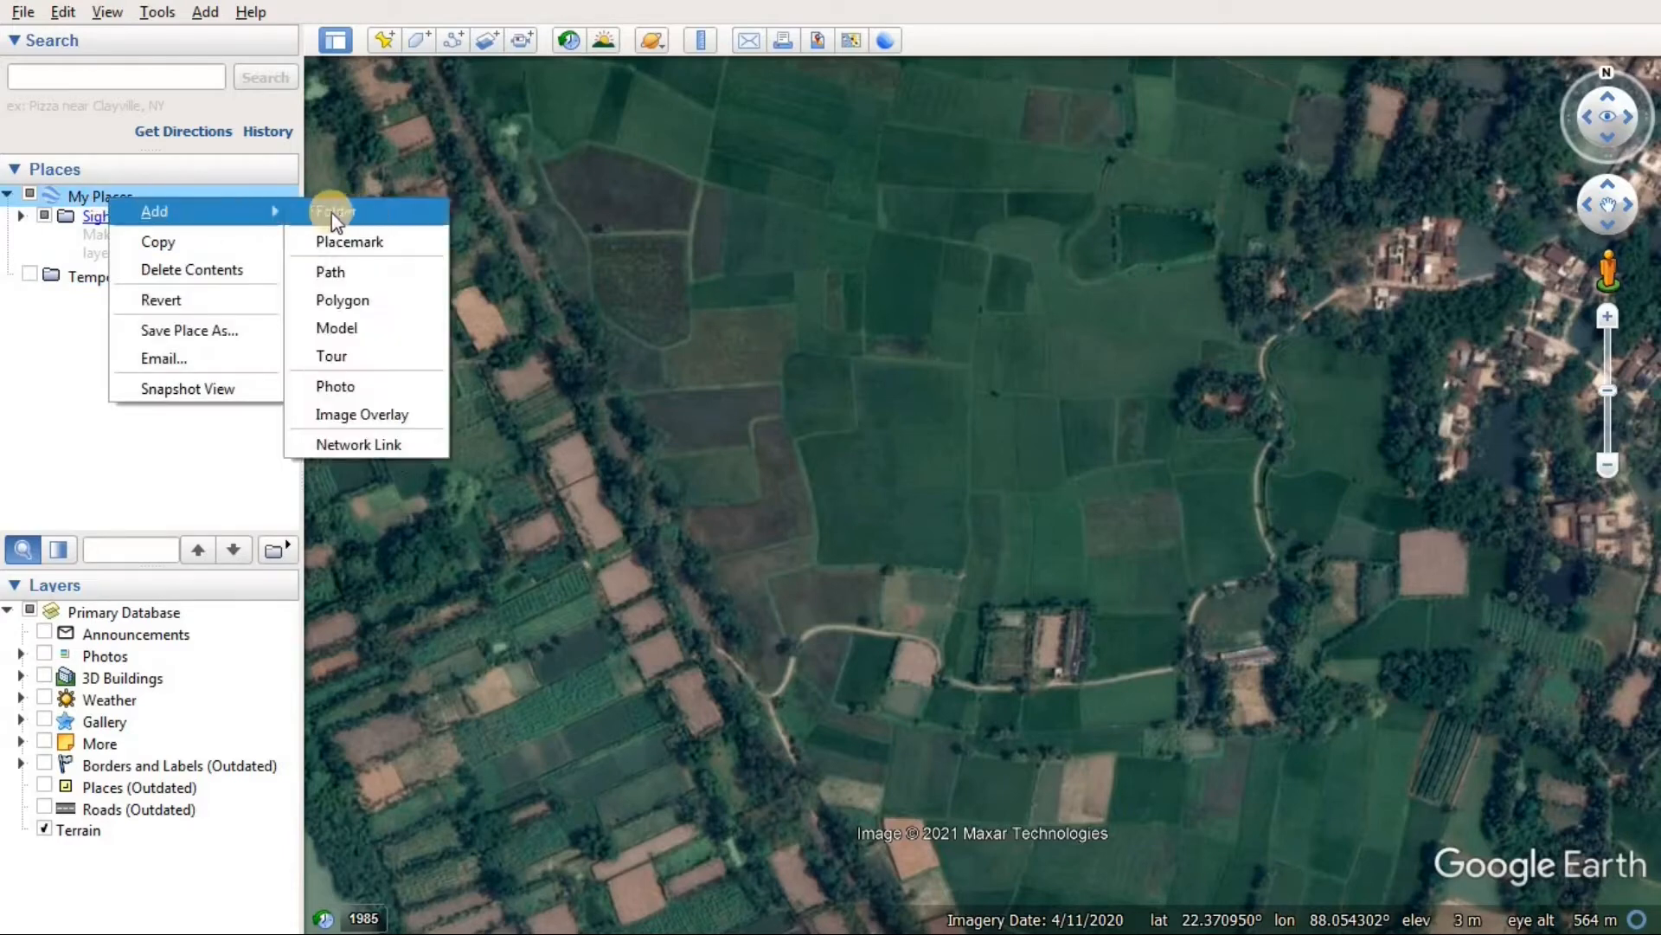
pyautogui.click(59, 337)
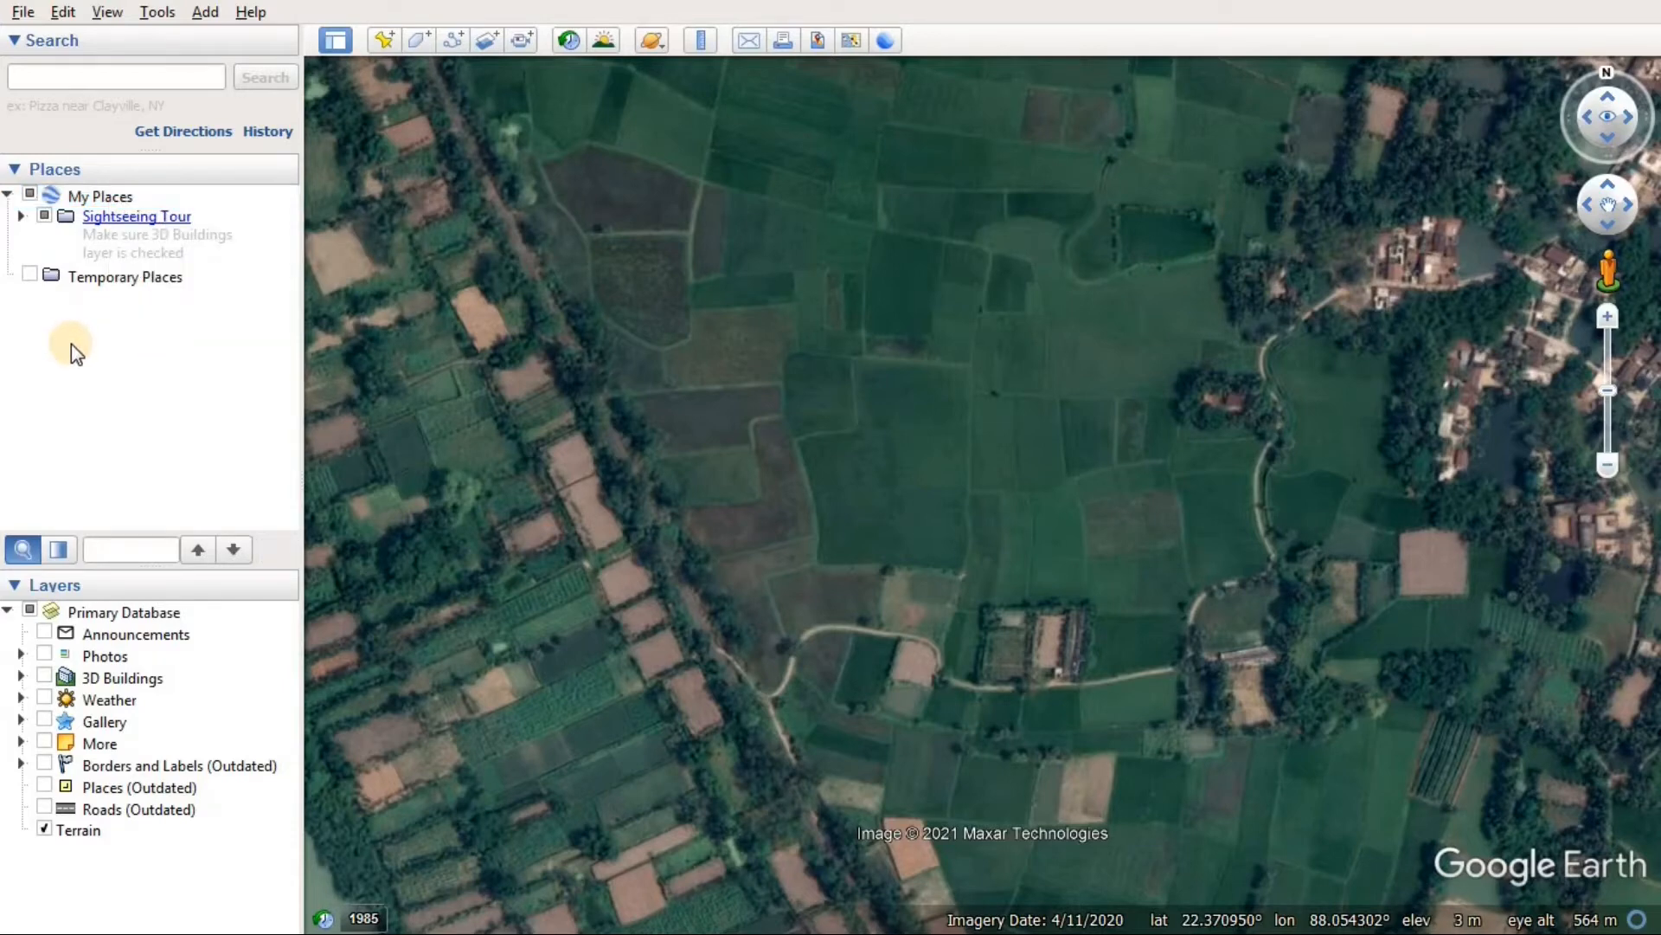
pyautogui.click(118, 277)
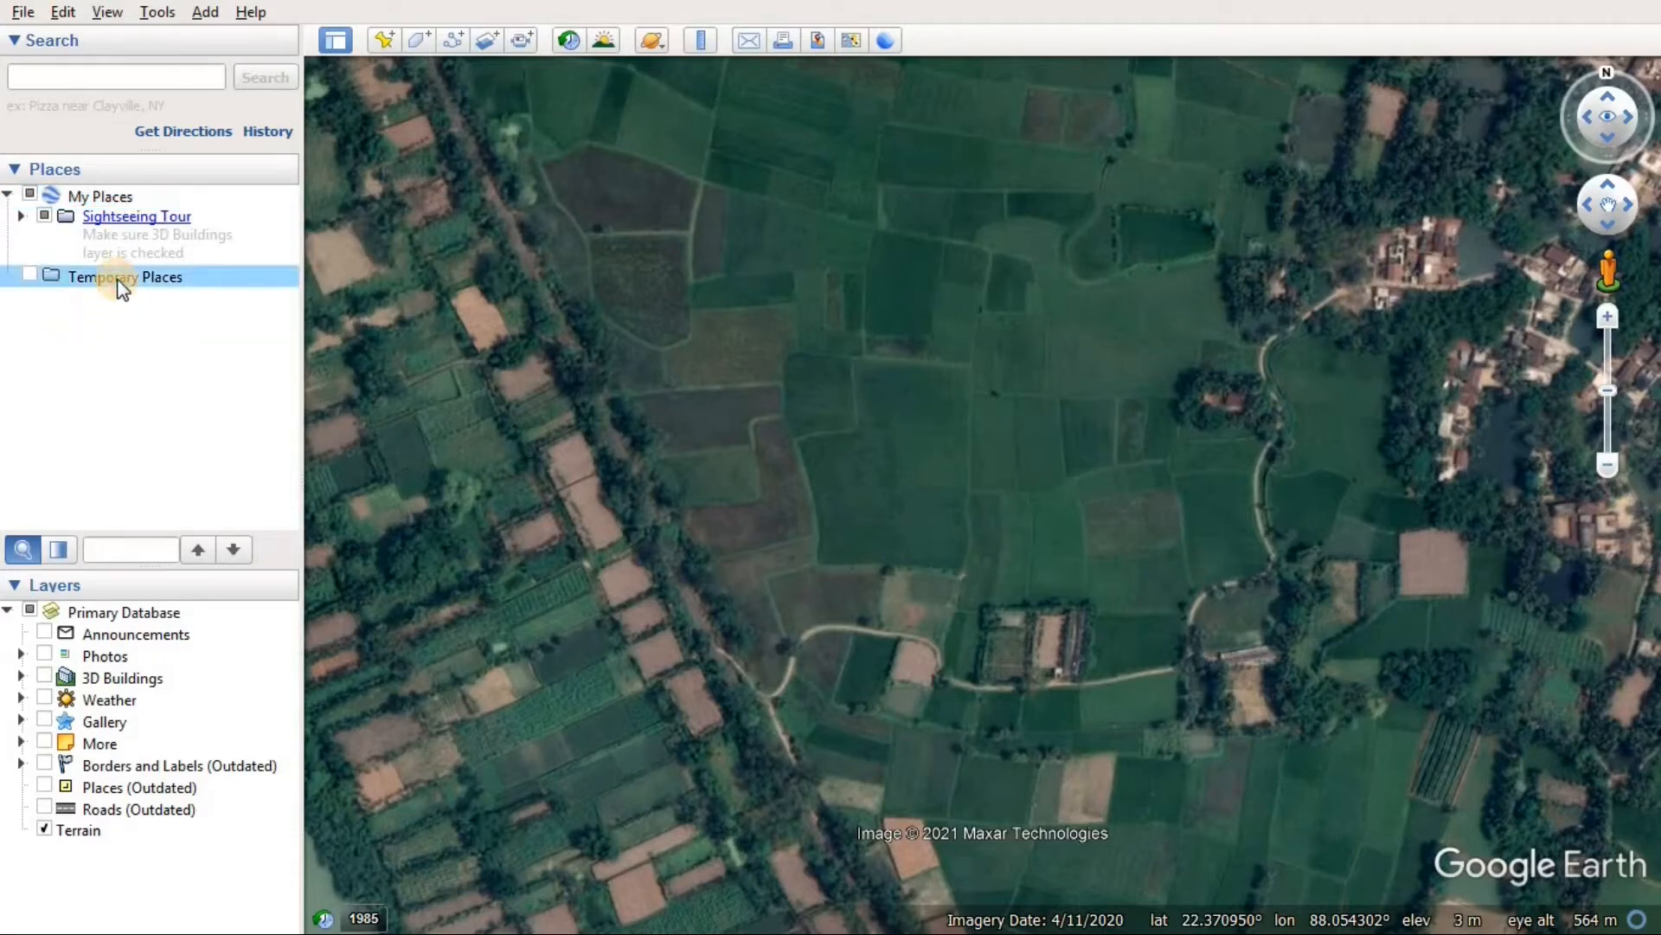
pyautogui.rightClick(119, 281)
pyautogui.moveTo(147, 293)
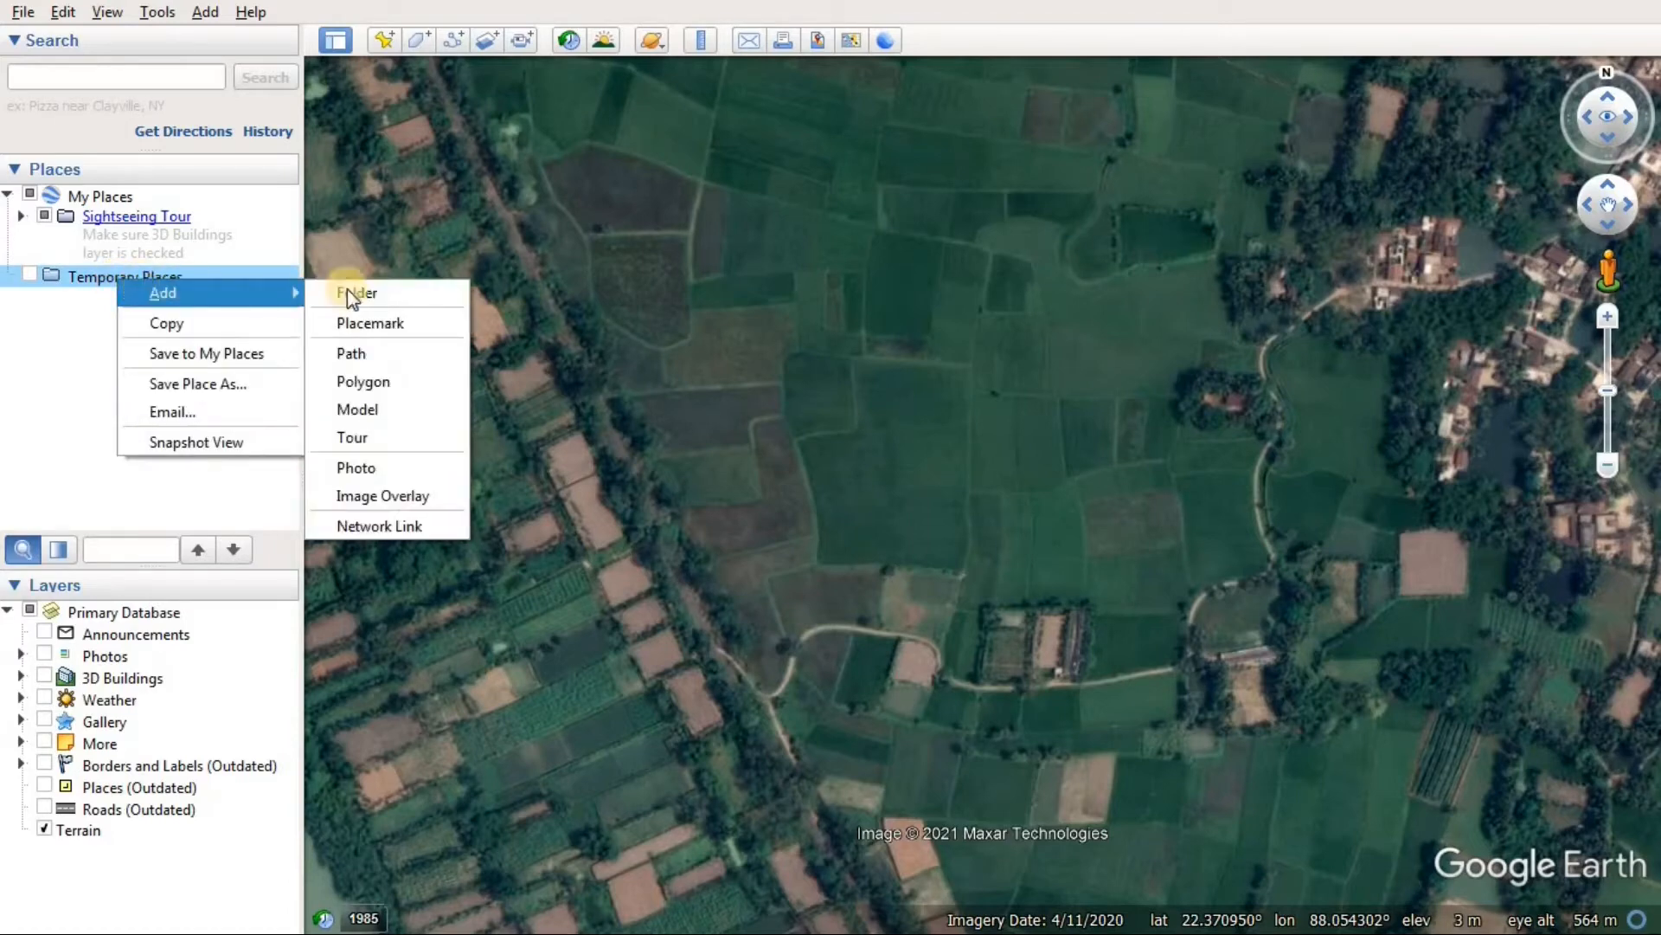
pyautogui.click(381, 294)
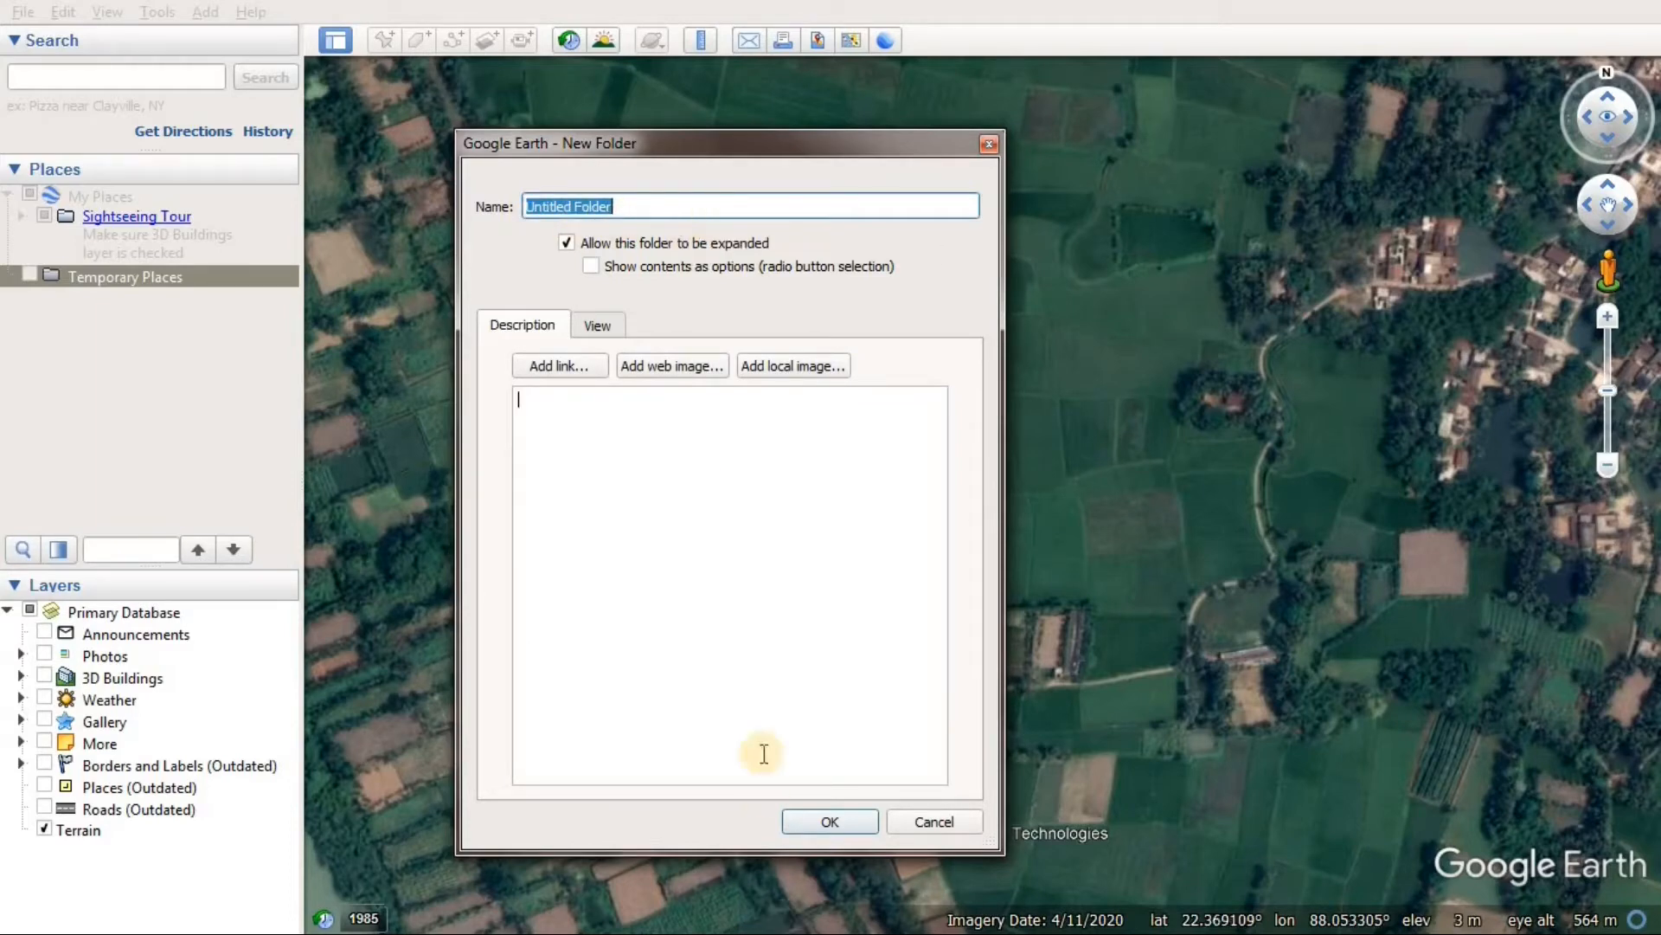
pyautogui.click(938, 819)
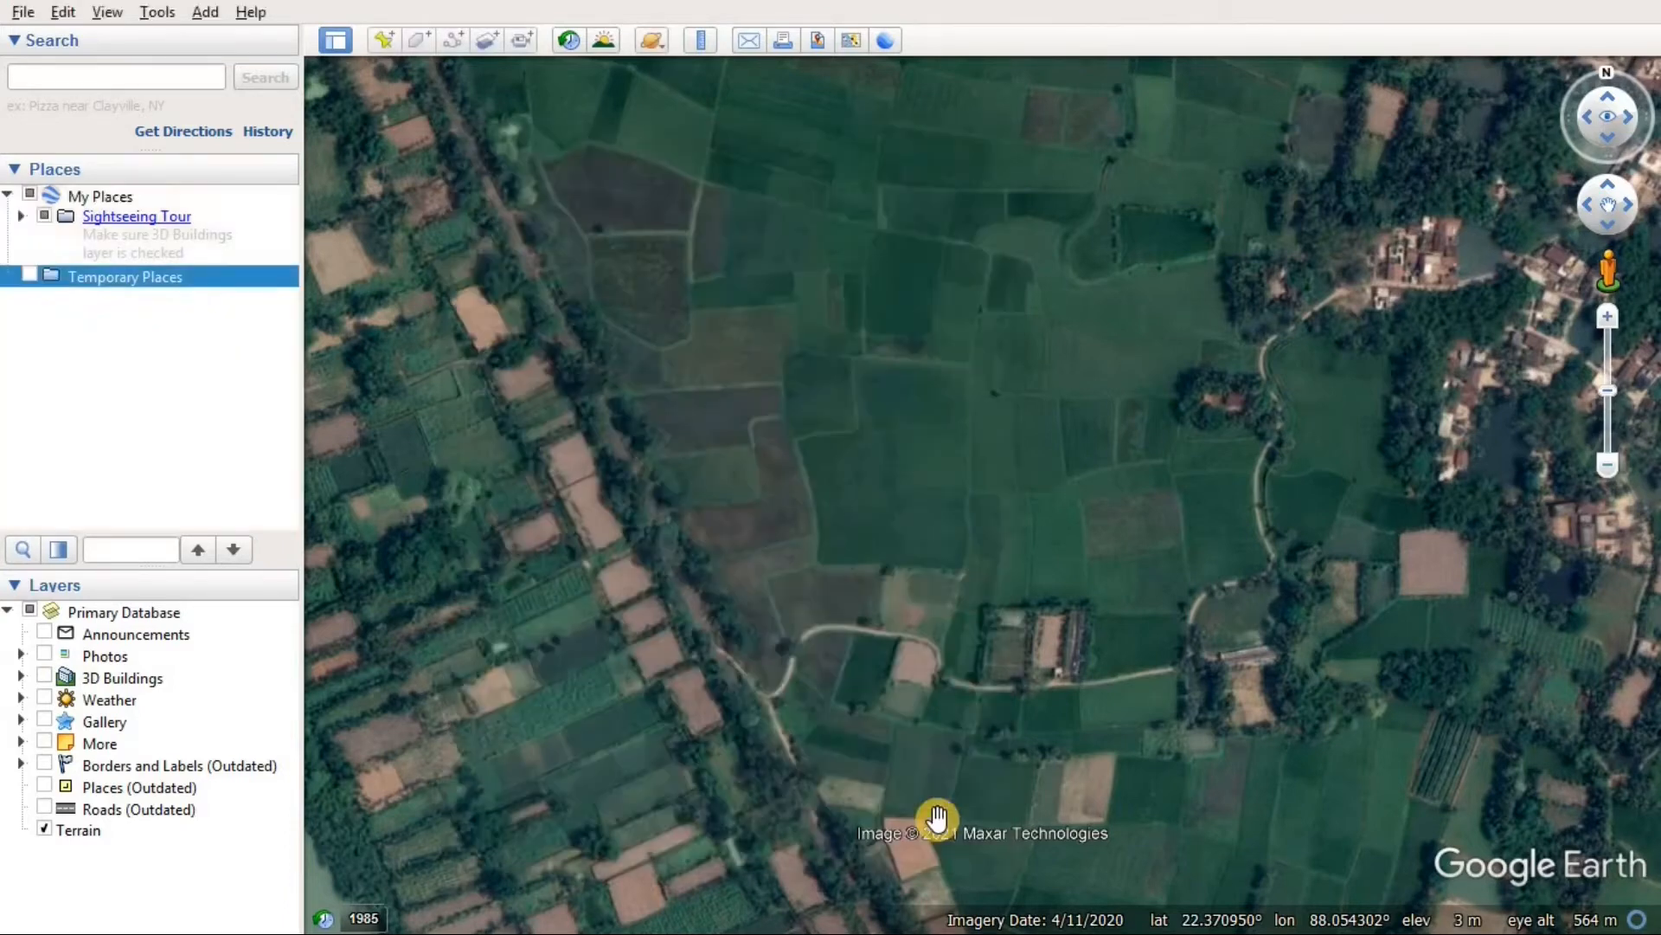
# Start a new placemark in Temporary Places and shift its dialog so the pin on the map is uncovered
pyautogui.click(114, 192)
pyautogui.click(111, 279)
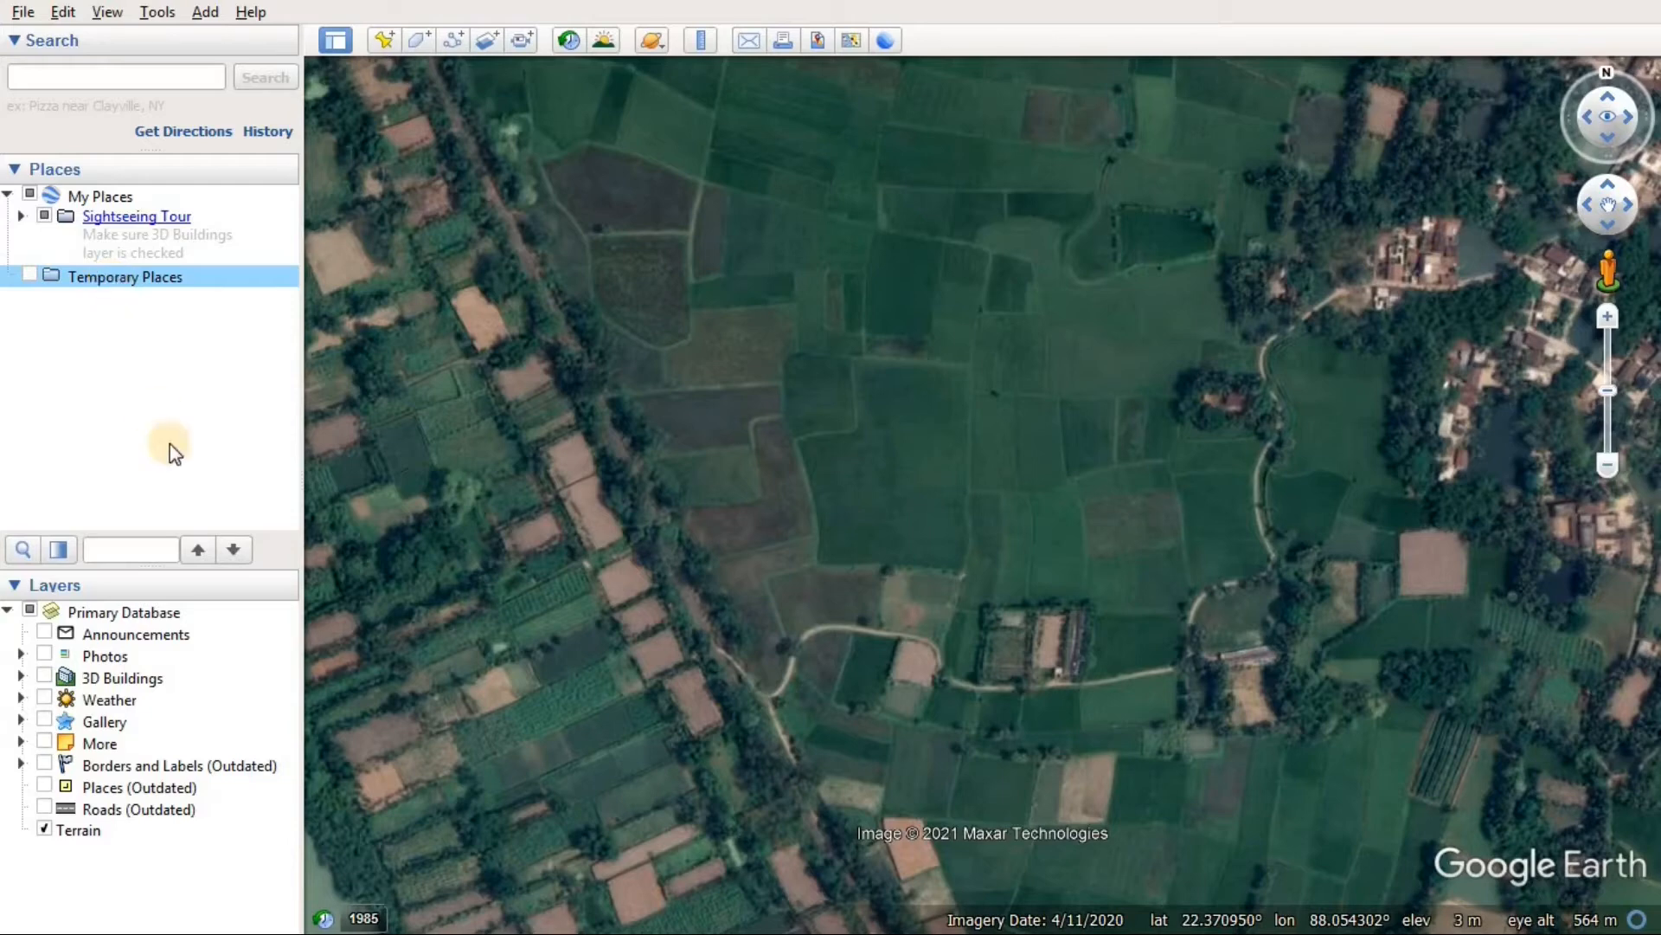
pyautogui.rightClick(107, 280)
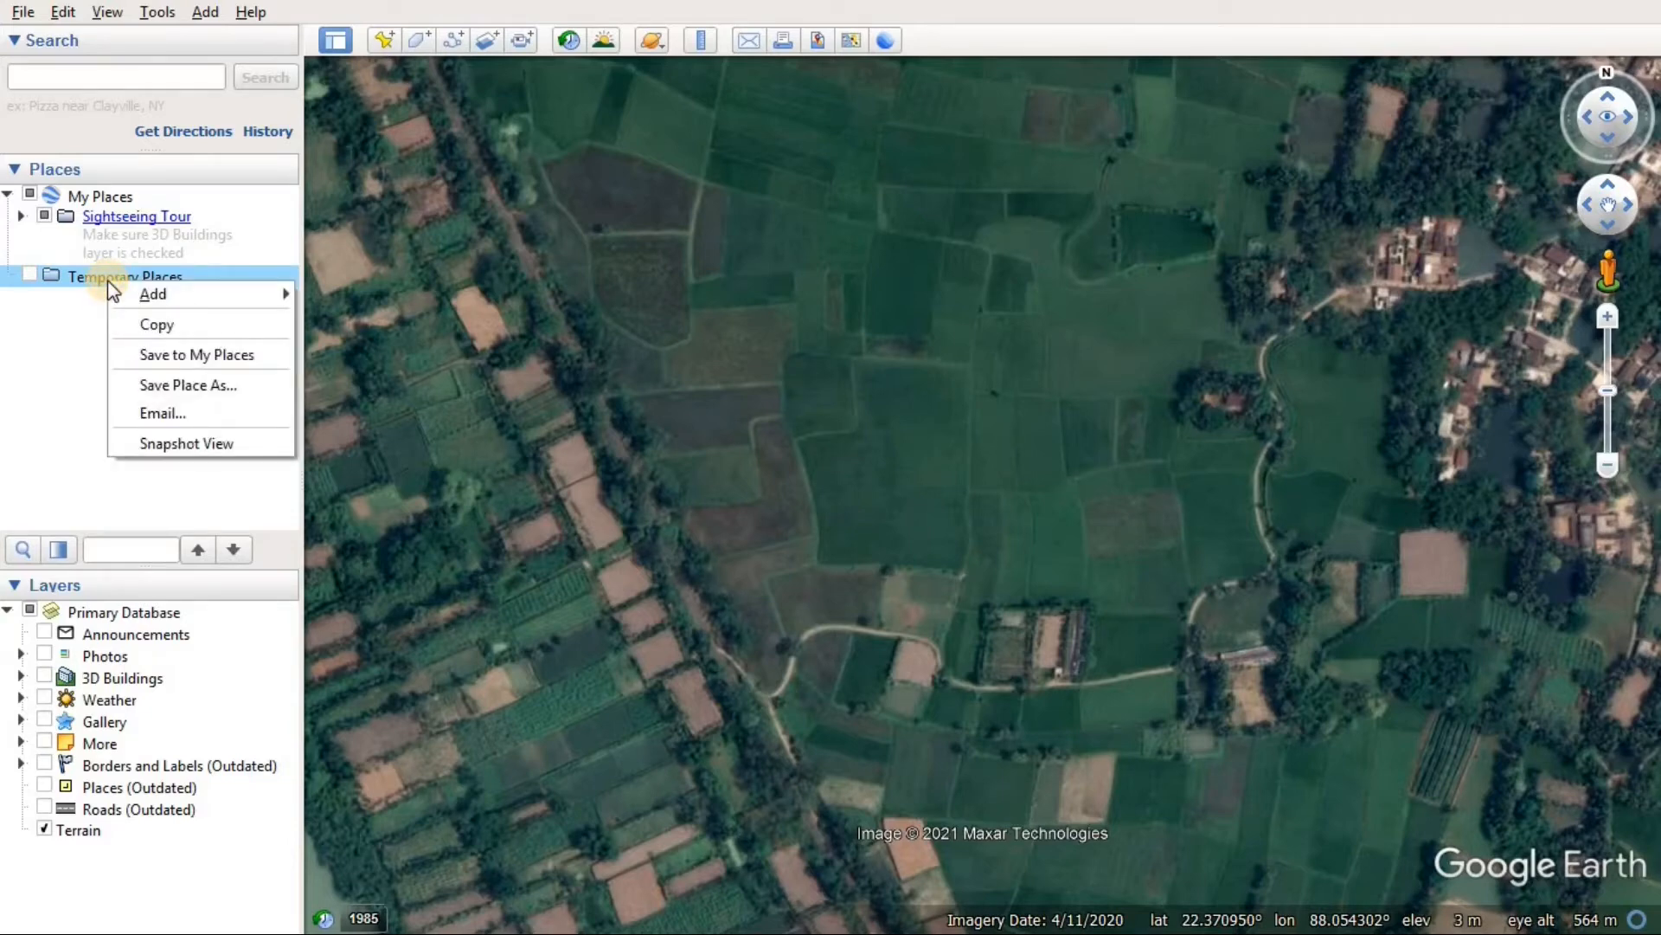
pyautogui.moveTo(170, 293)
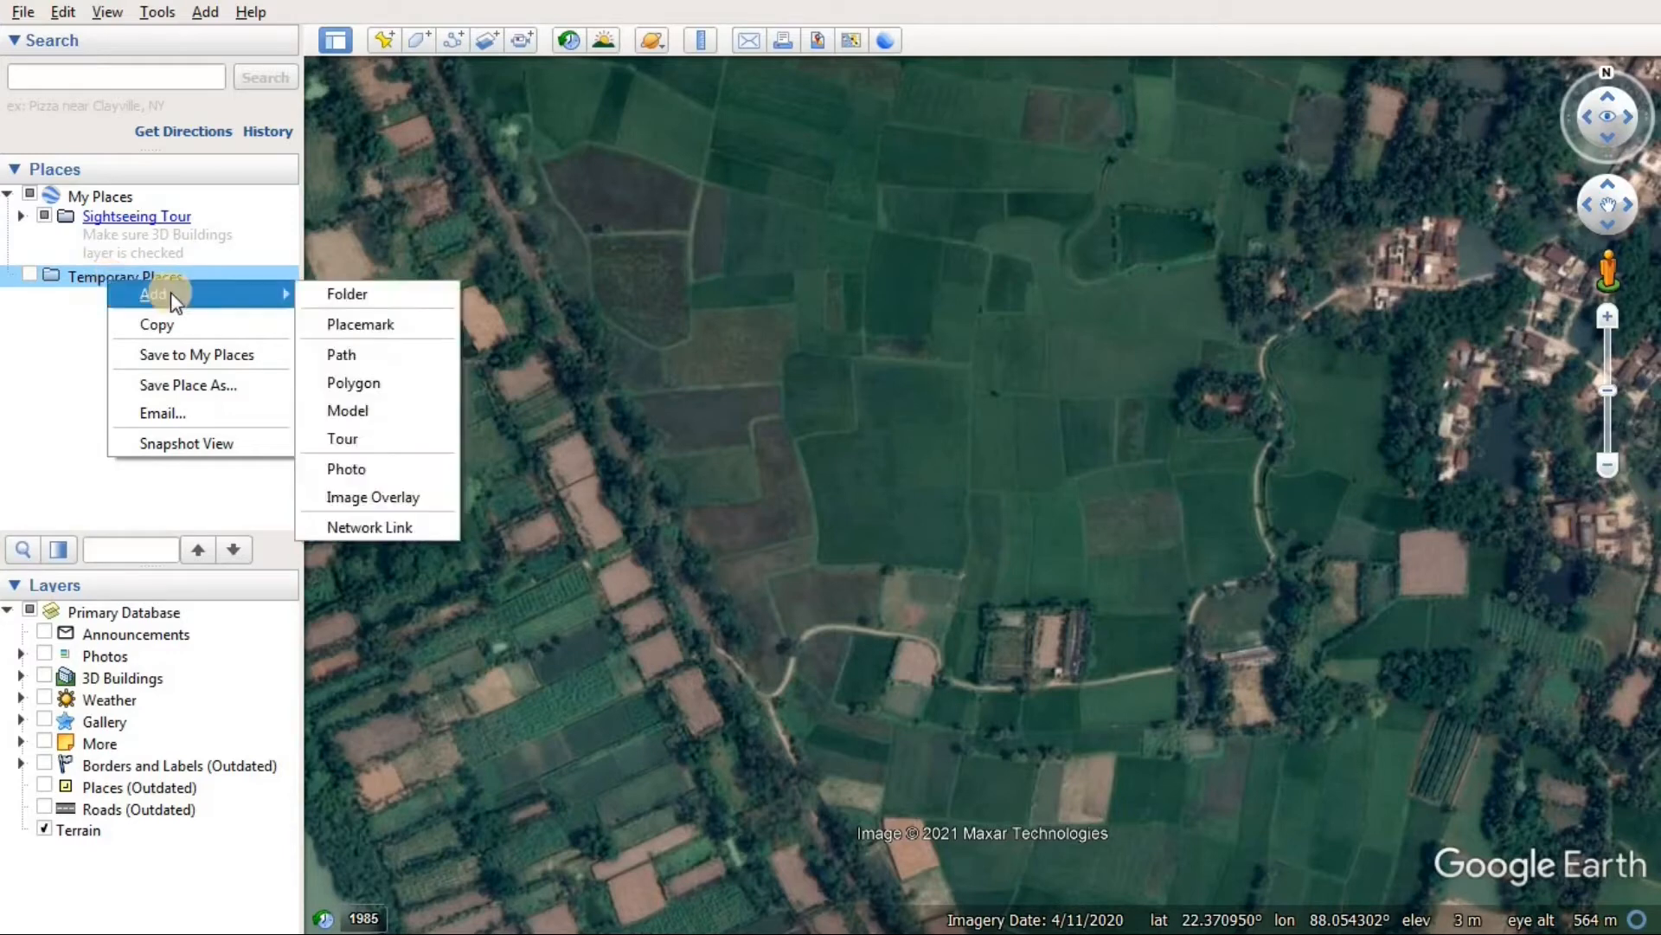
pyautogui.click(381, 329)
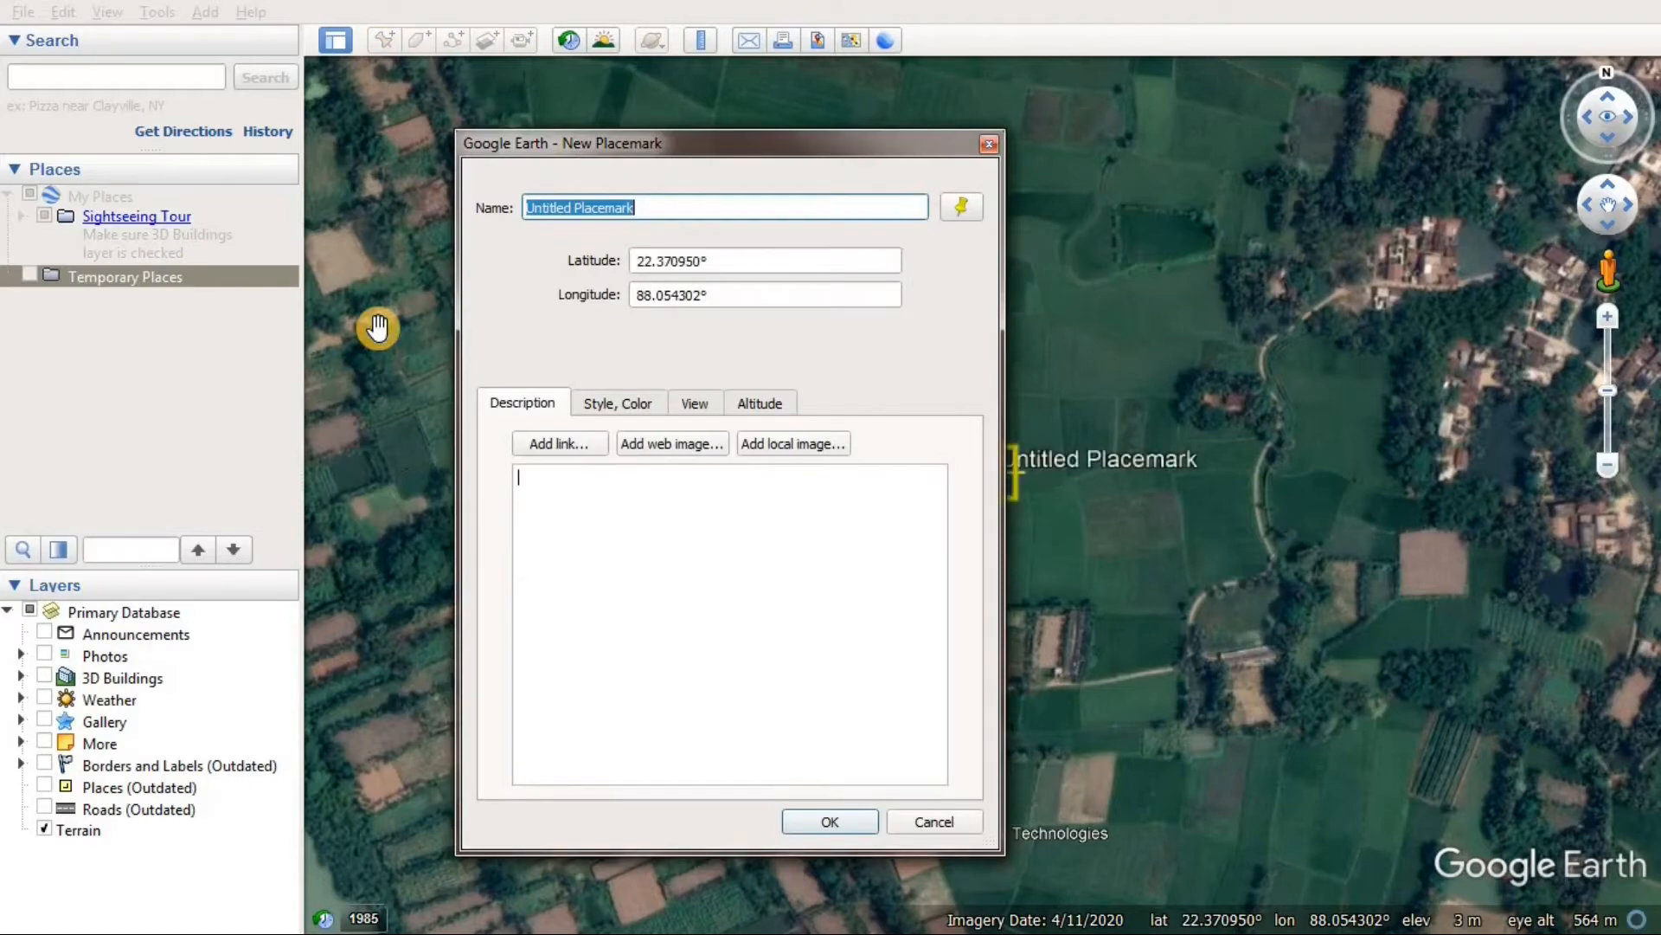
pyautogui.moveTo(666, 144); pyautogui.dragTo(561, 142)
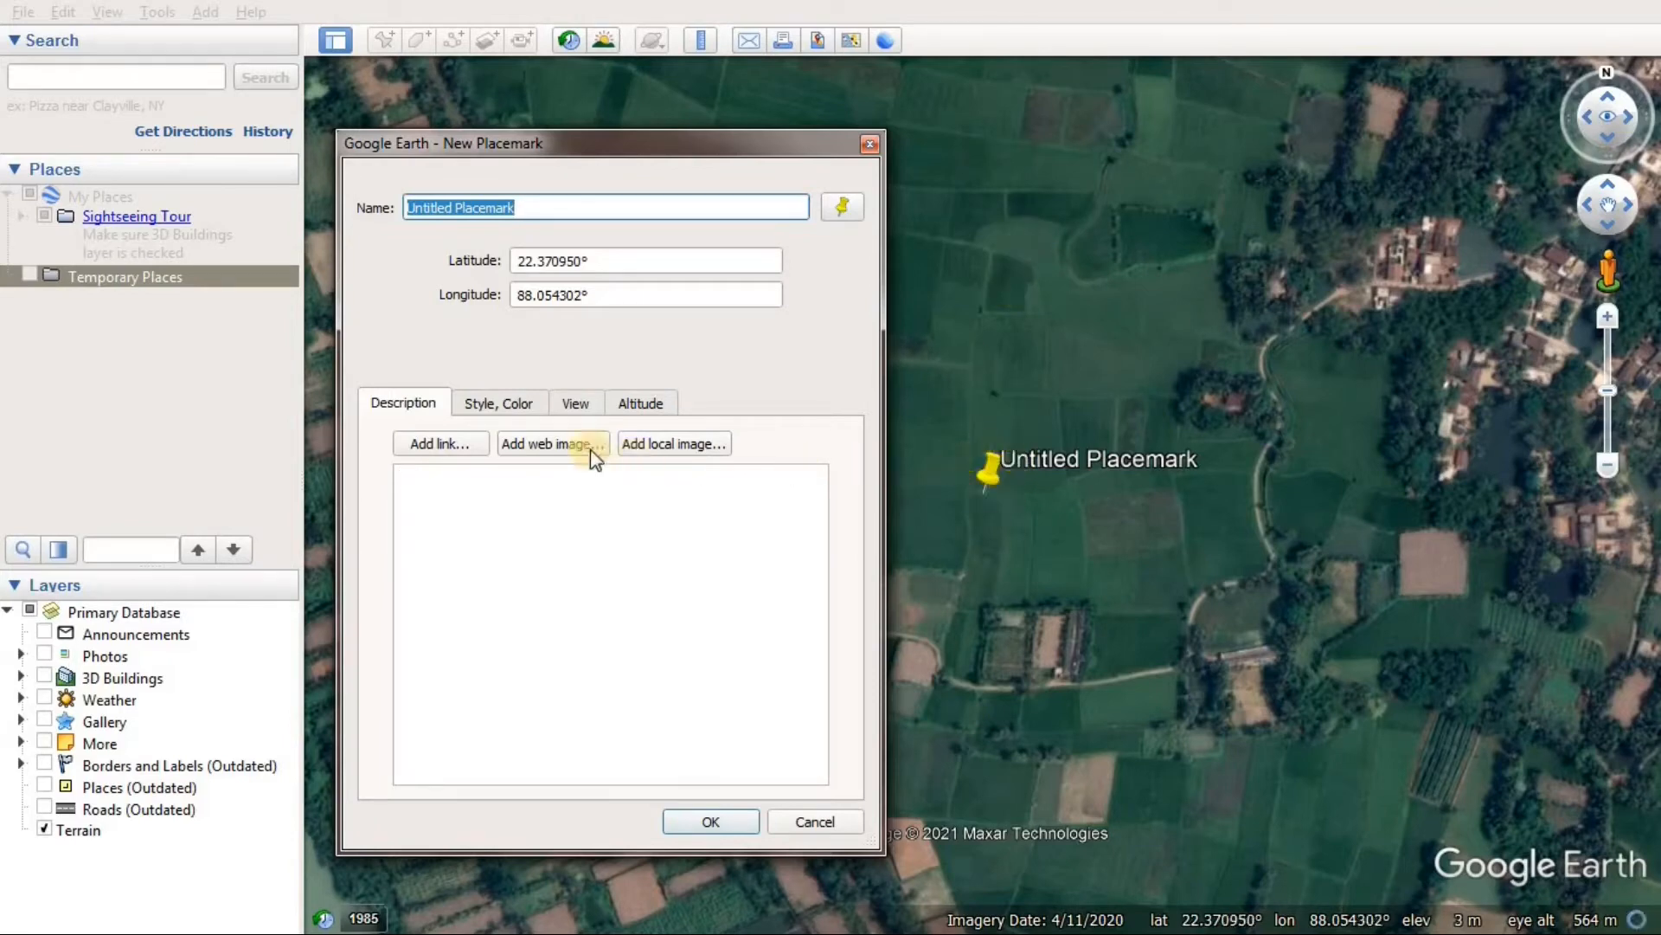
# Examine the colour choices available for the new placemark's icon and label
pyautogui.click(506, 409)
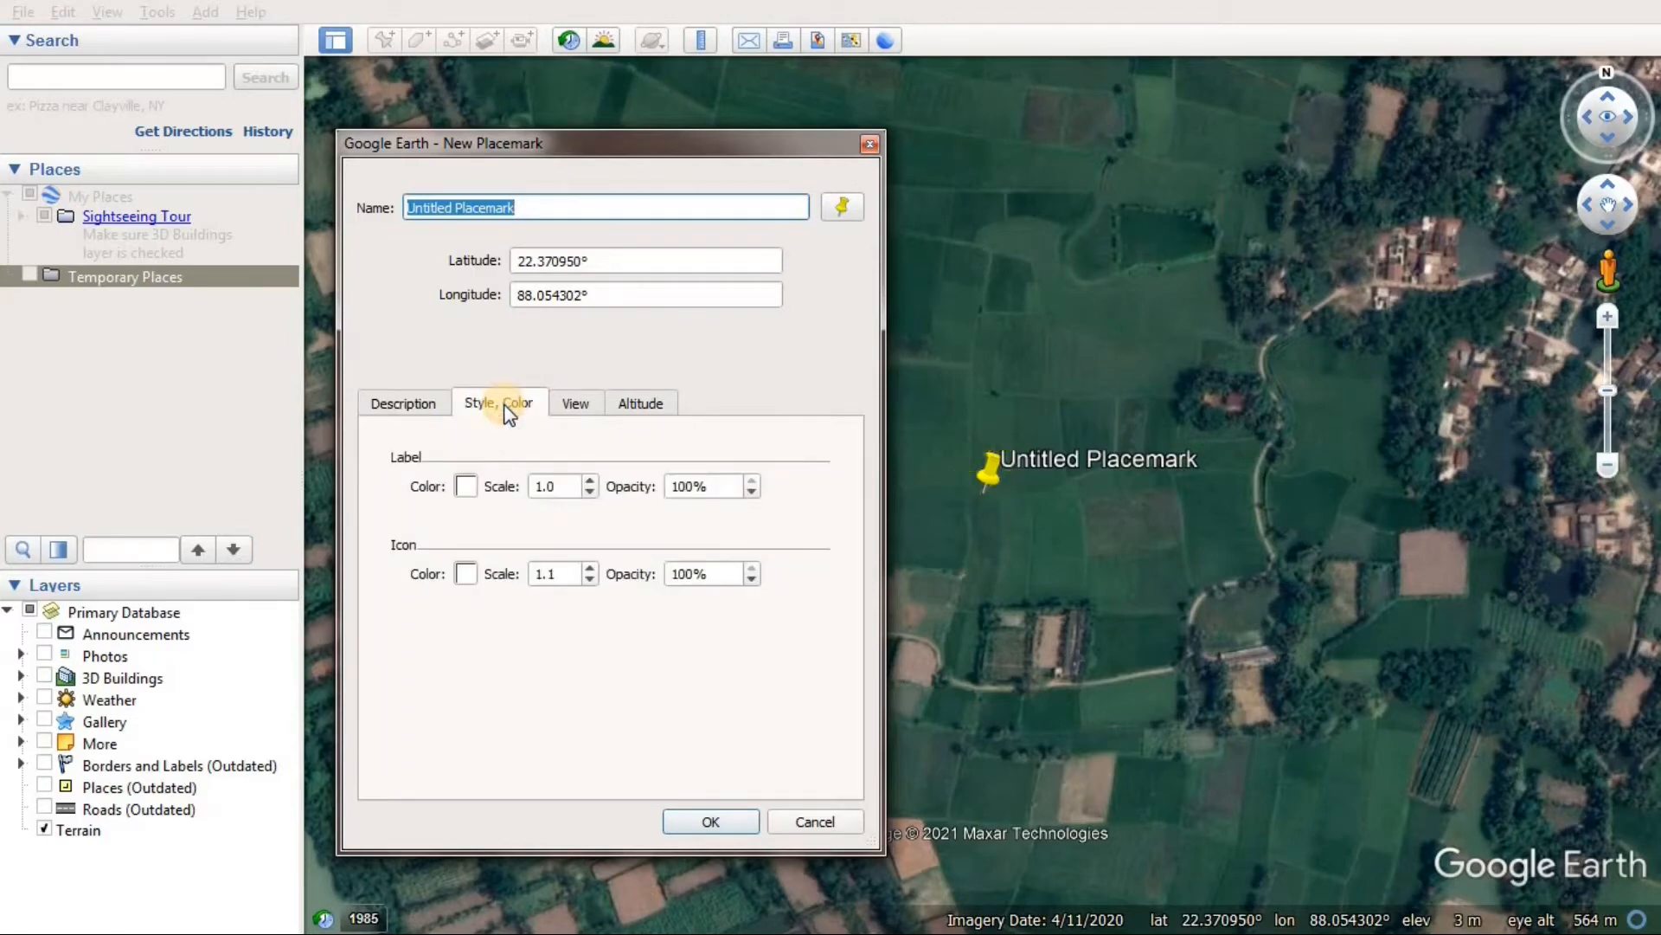
pyautogui.click(465, 573)
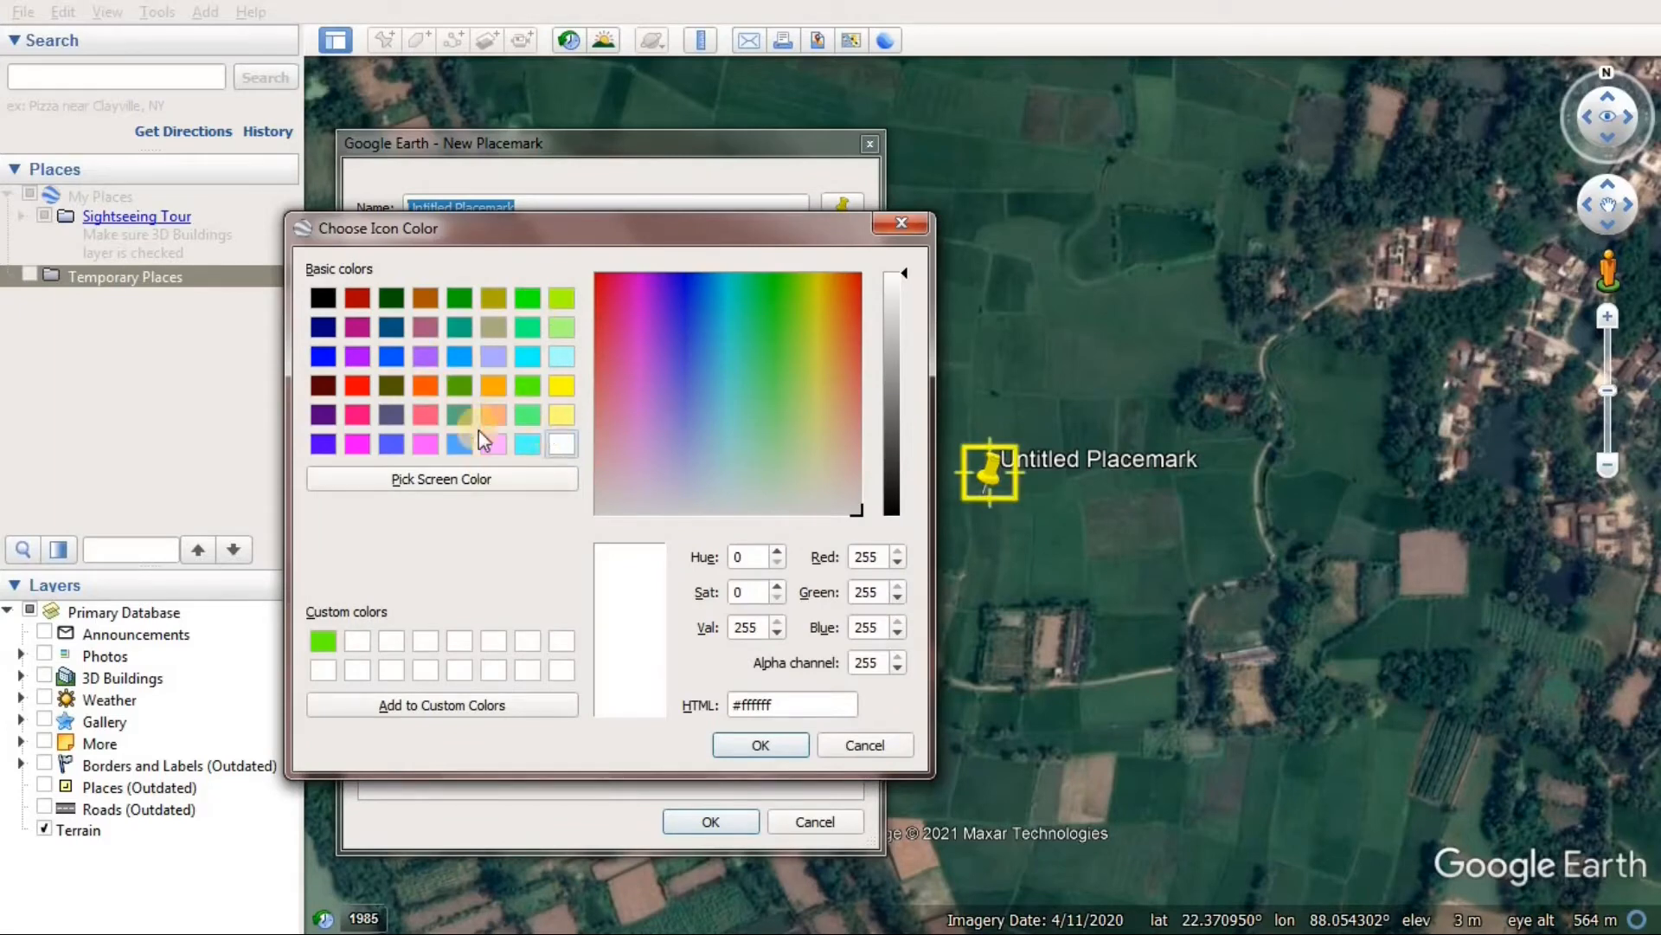
pyautogui.click(869, 744)
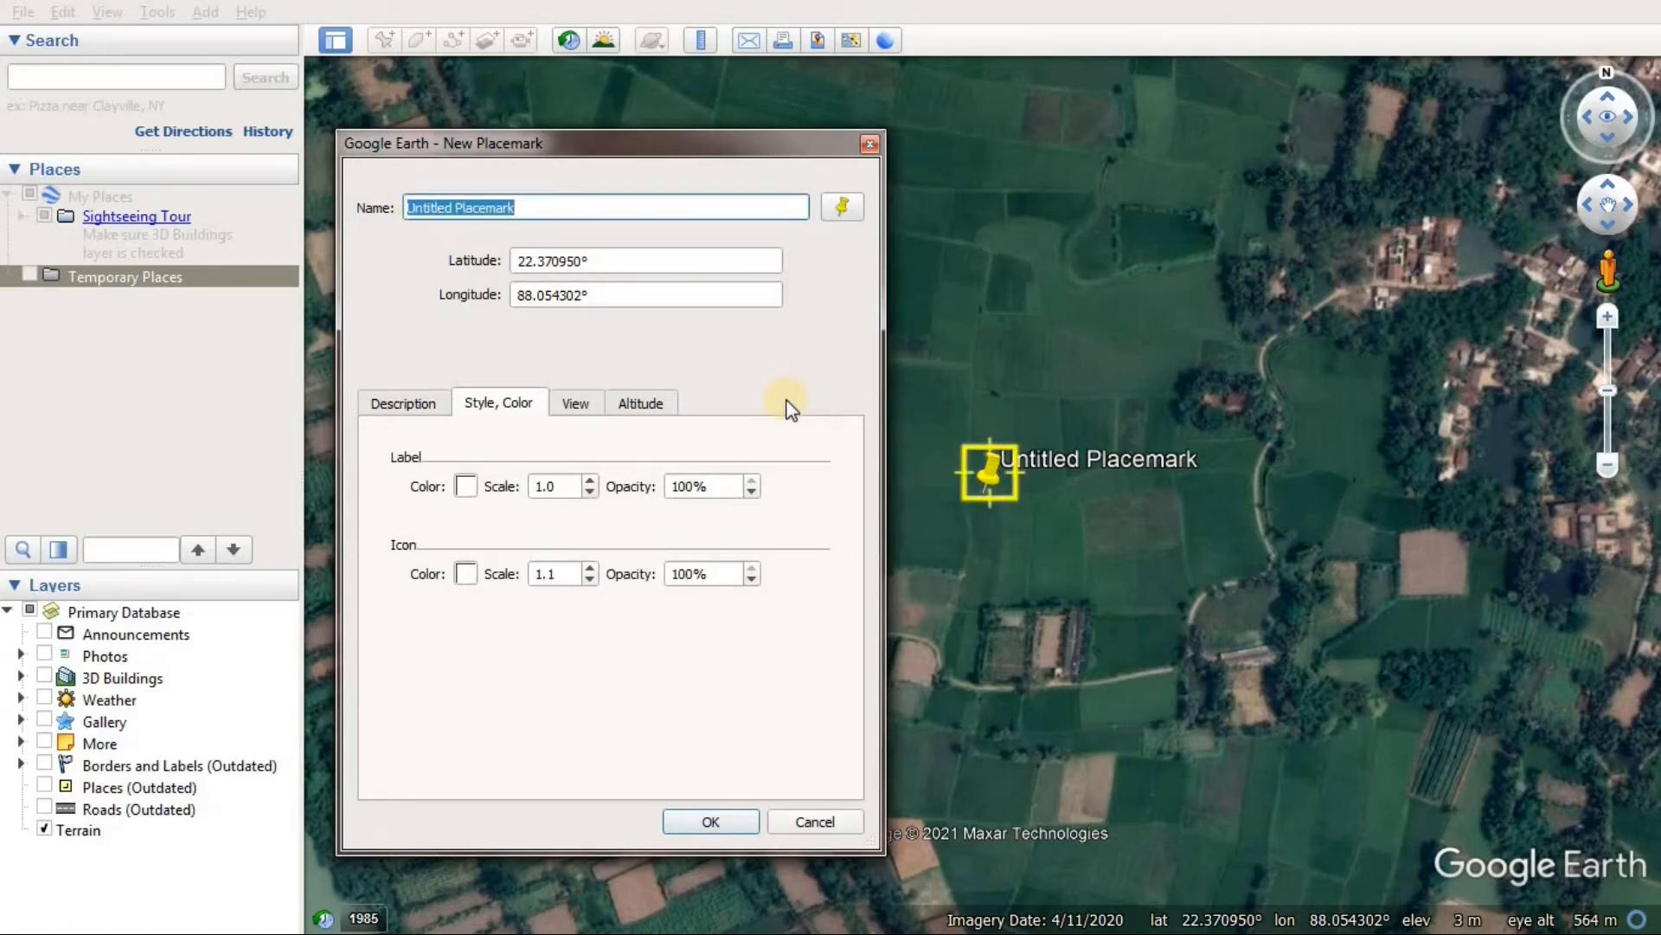
pyautogui.click(466, 486)
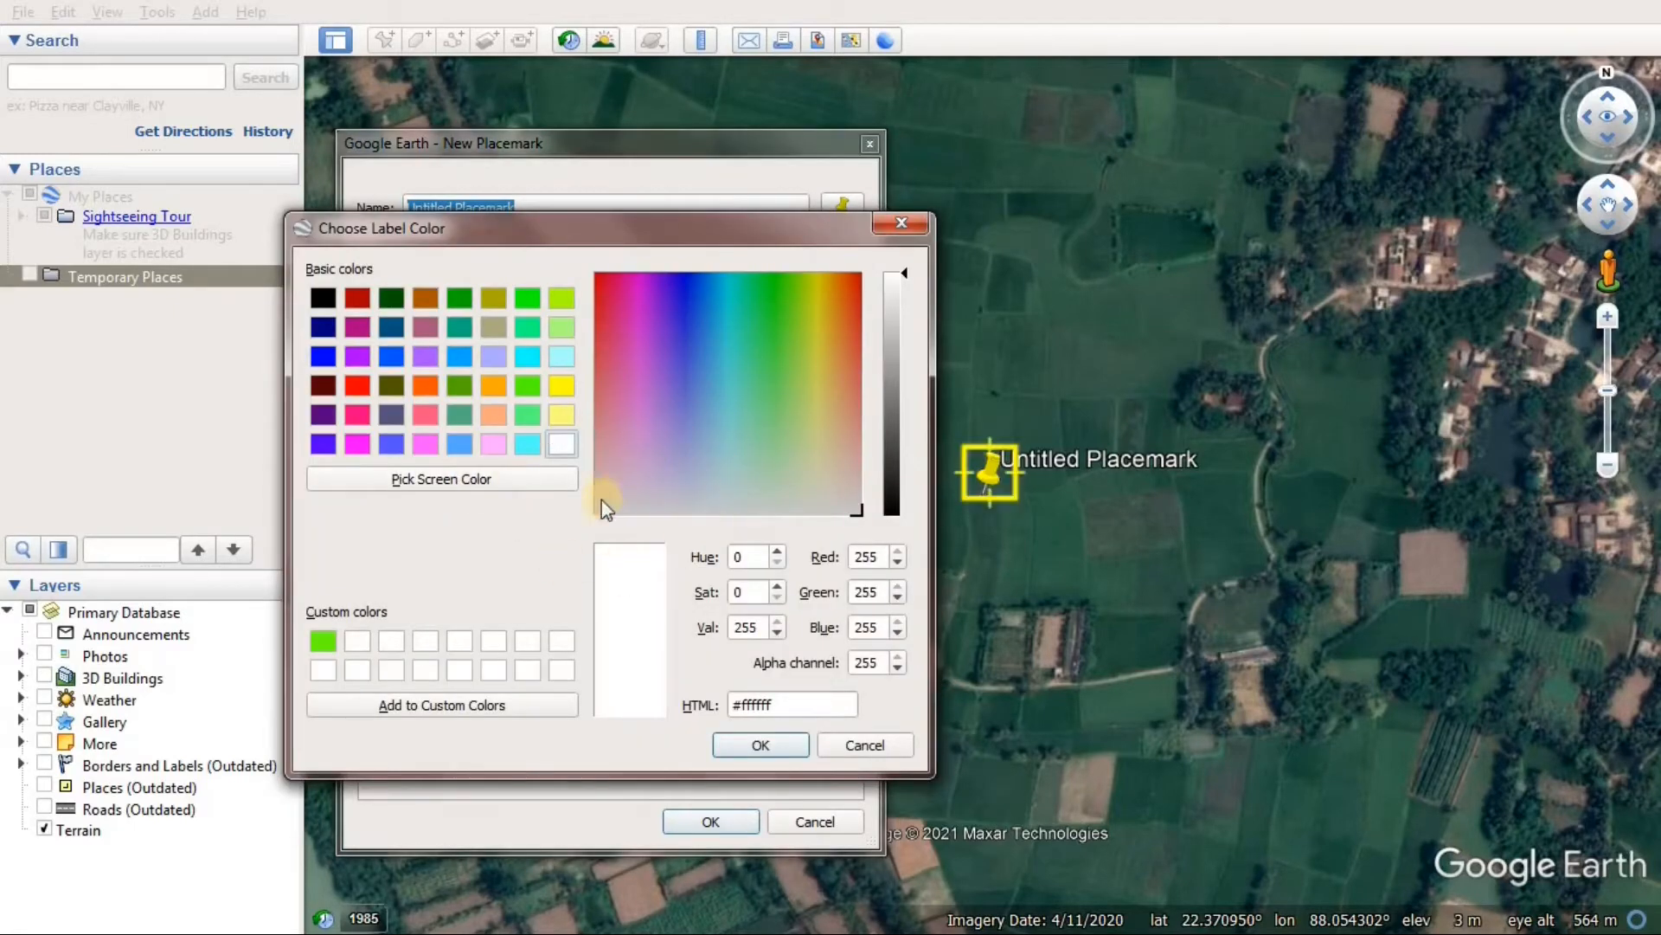
pyautogui.click(846, 751)
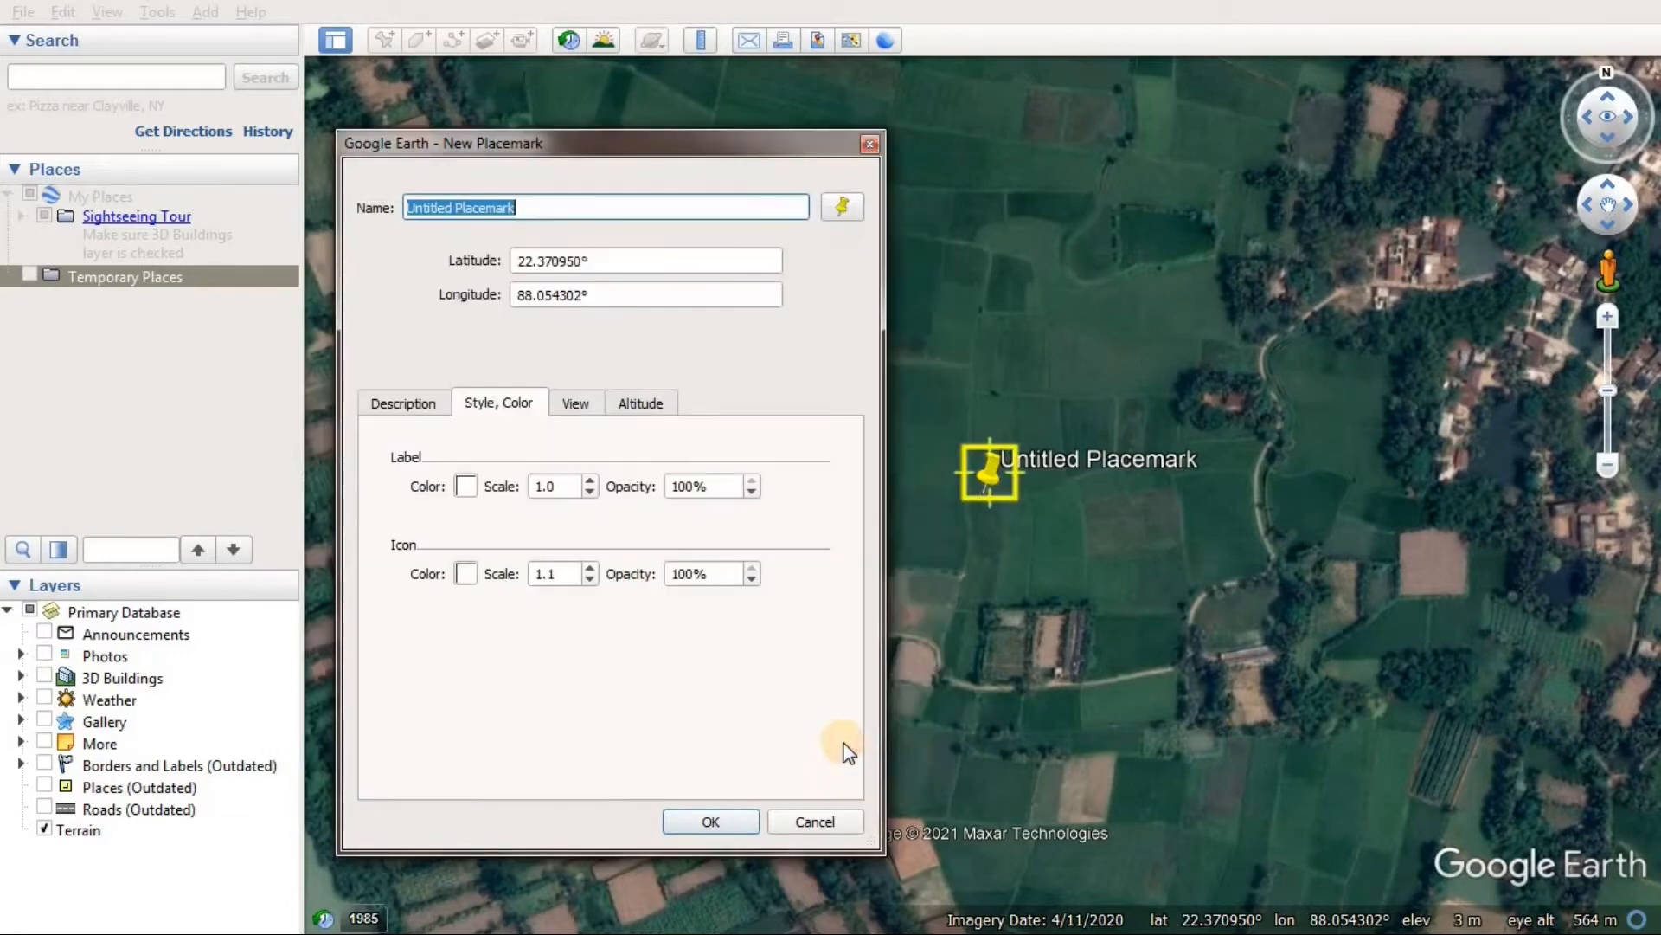
# Try the placemark's label at scale 1.3 and return it to 1.0
pyautogui.click(589, 479)
pyautogui.click(589, 479)
pyautogui.click(589, 479)
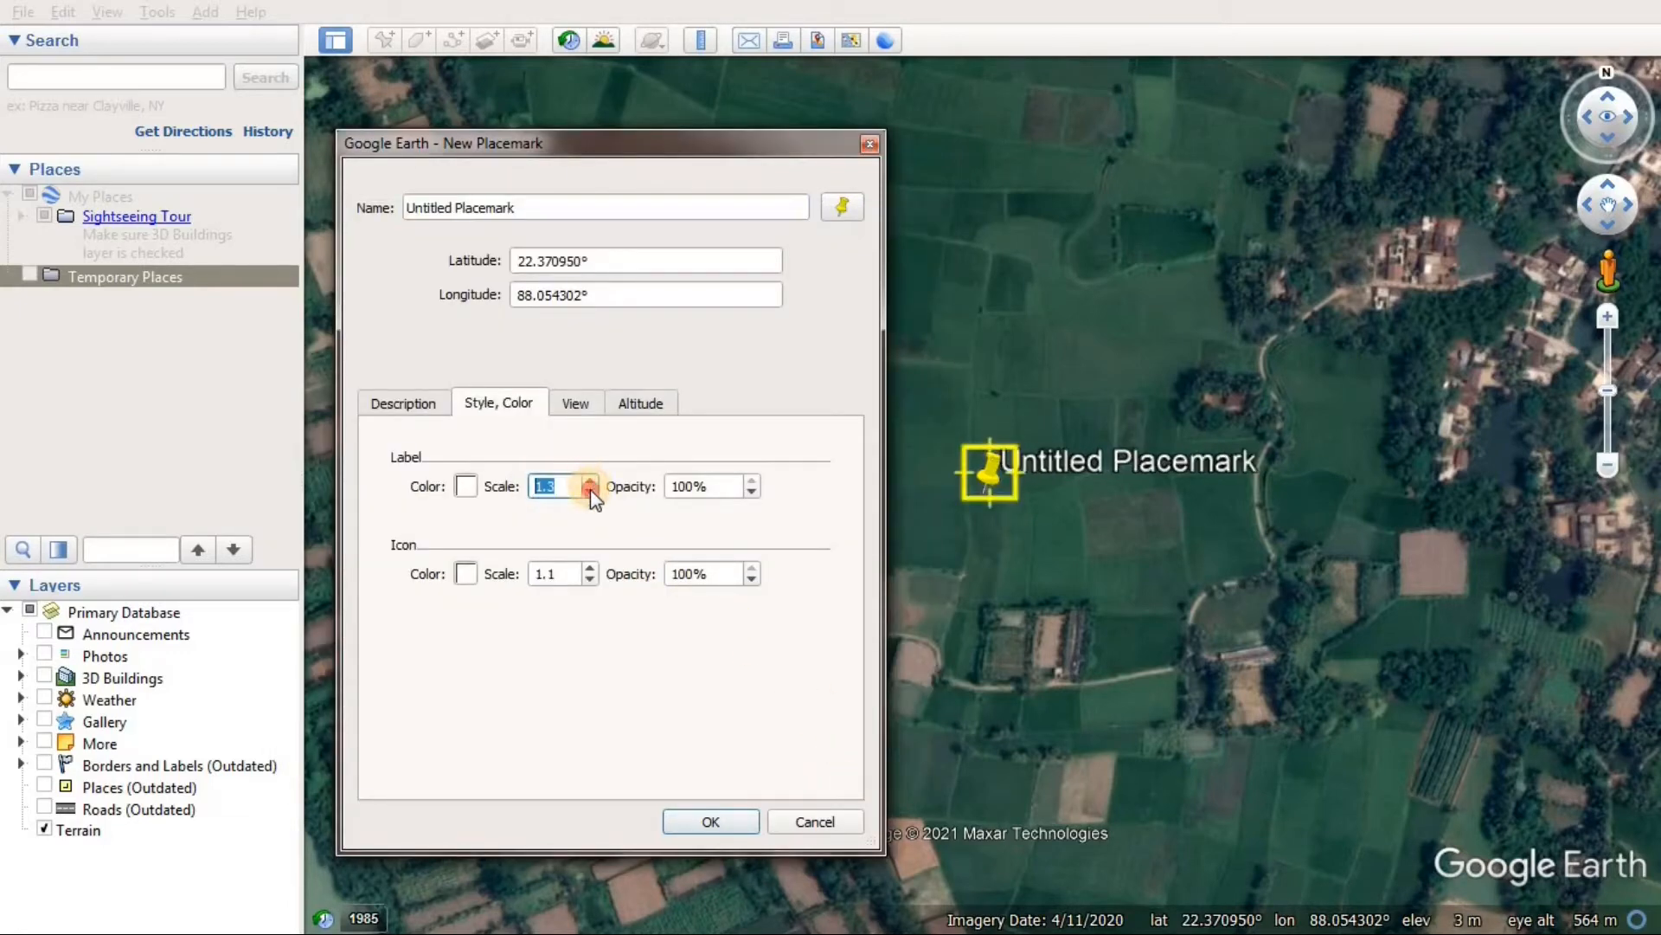
pyautogui.click(589, 493)
pyautogui.click(589, 492)
pyautogui.click(590, 492)
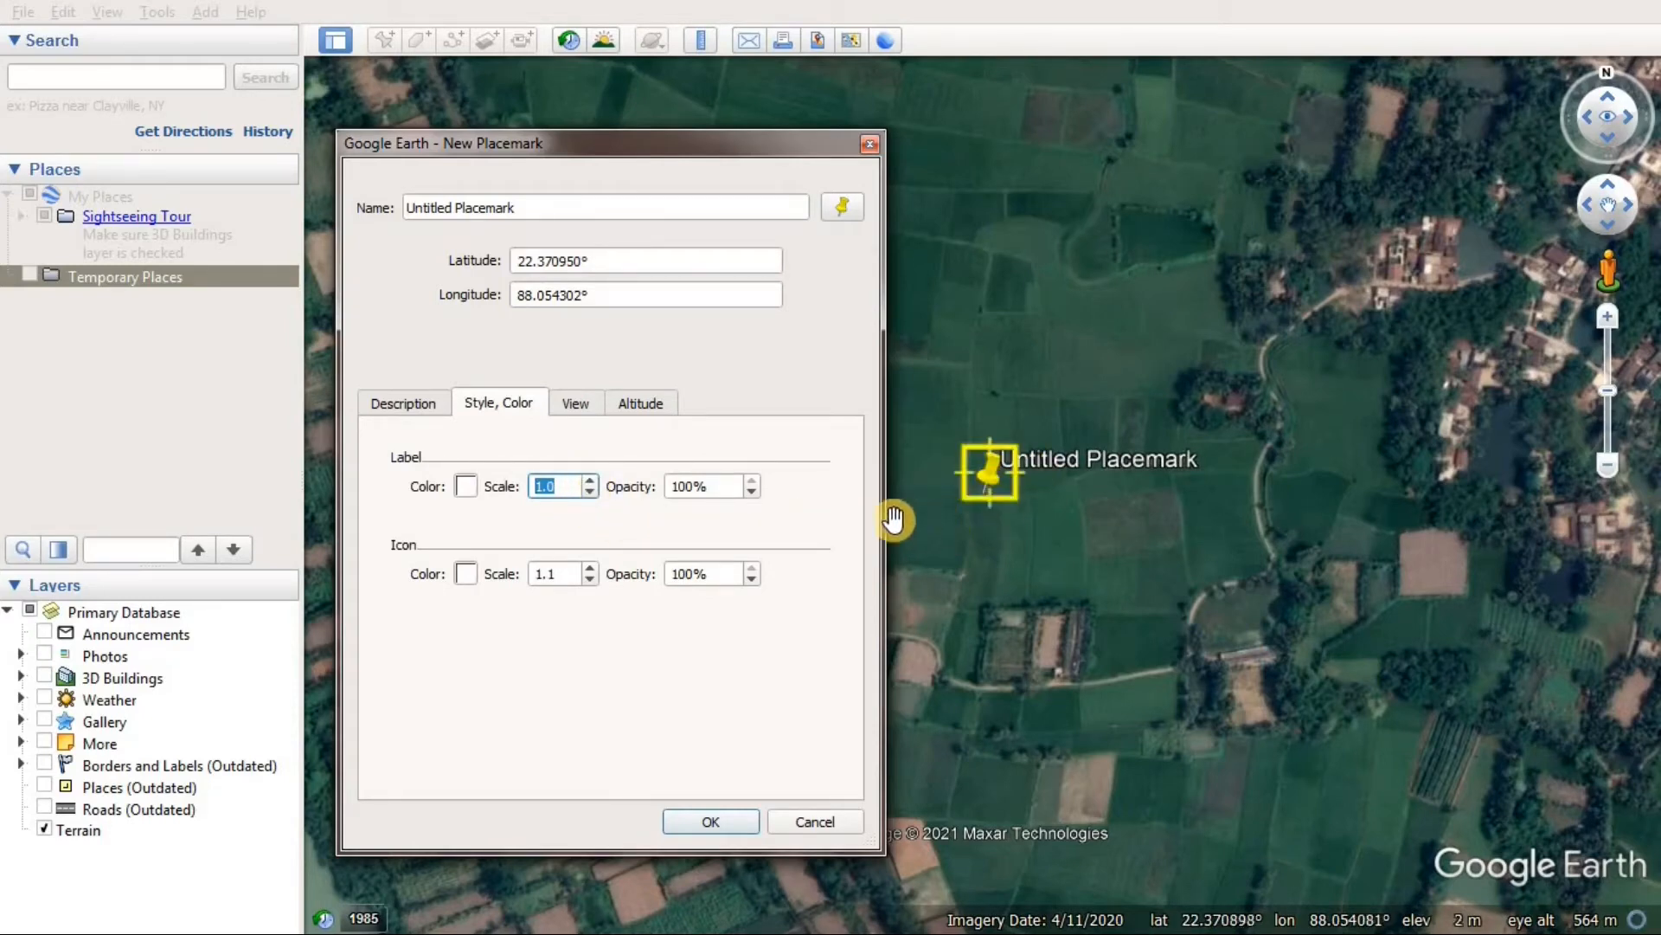
# Try a larger icon scale of 1.6 for the placemark and finish with the icon scale at 1.0
pyautogui.click(590, 568)
pyautogui.click(590, 567)
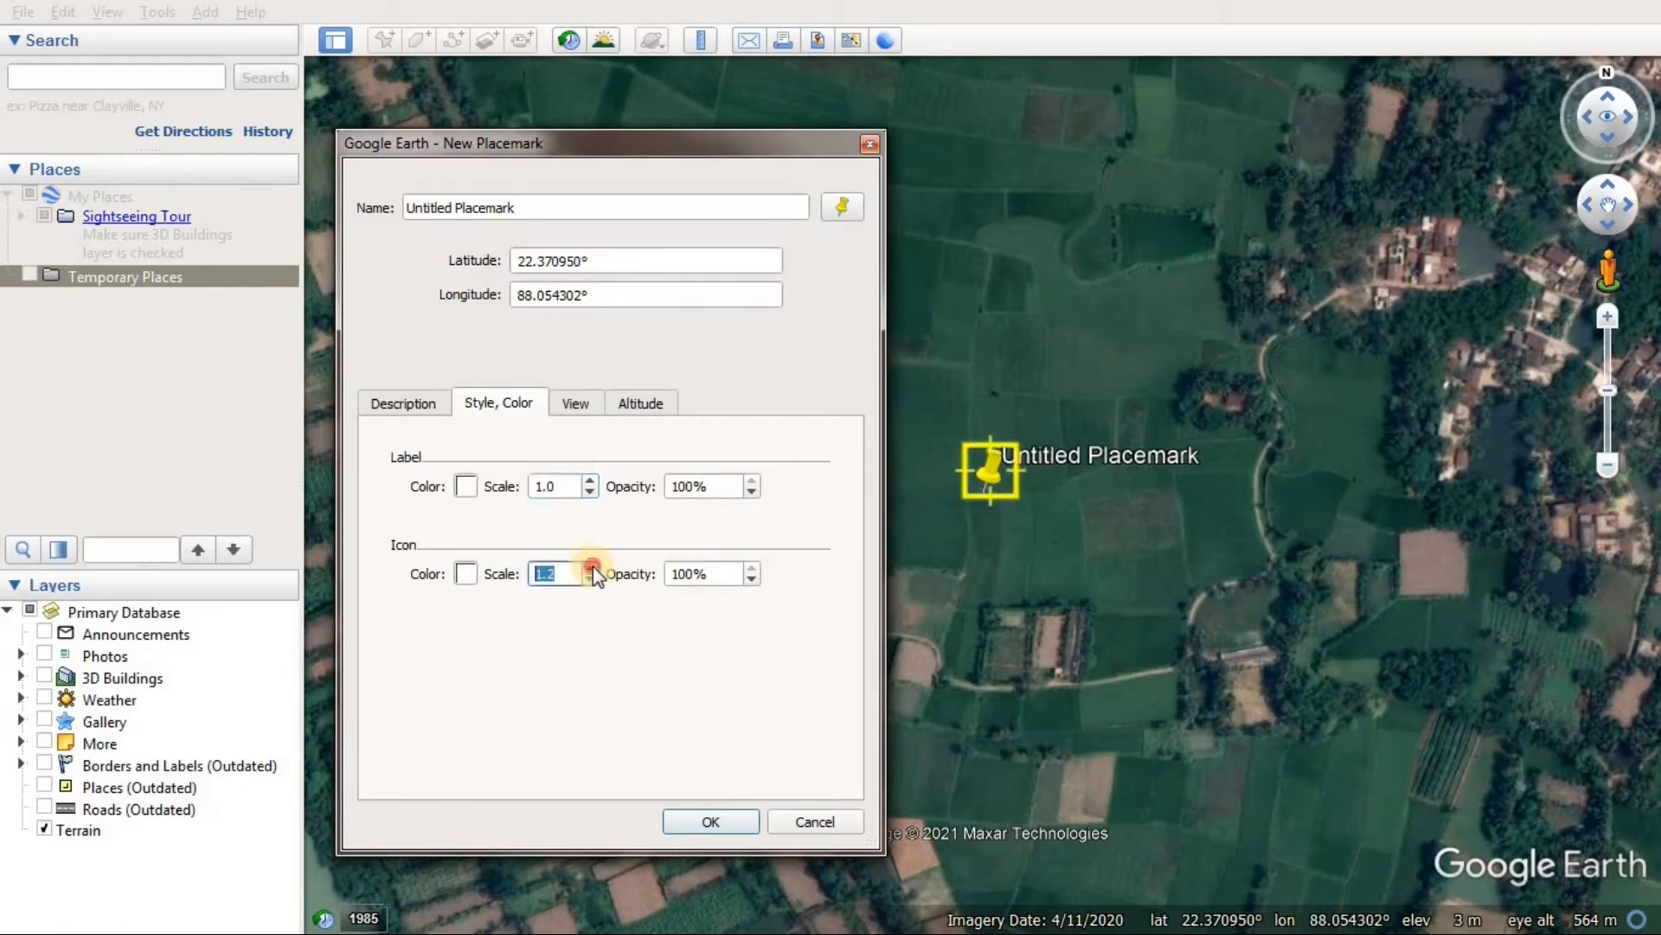
pyautogui.click(591, 568)
pyautogui.click(591, 567)
pyautogui.click(590, 567)
pyautogui.click(590, 567)
pyautogui.click(590, 578)
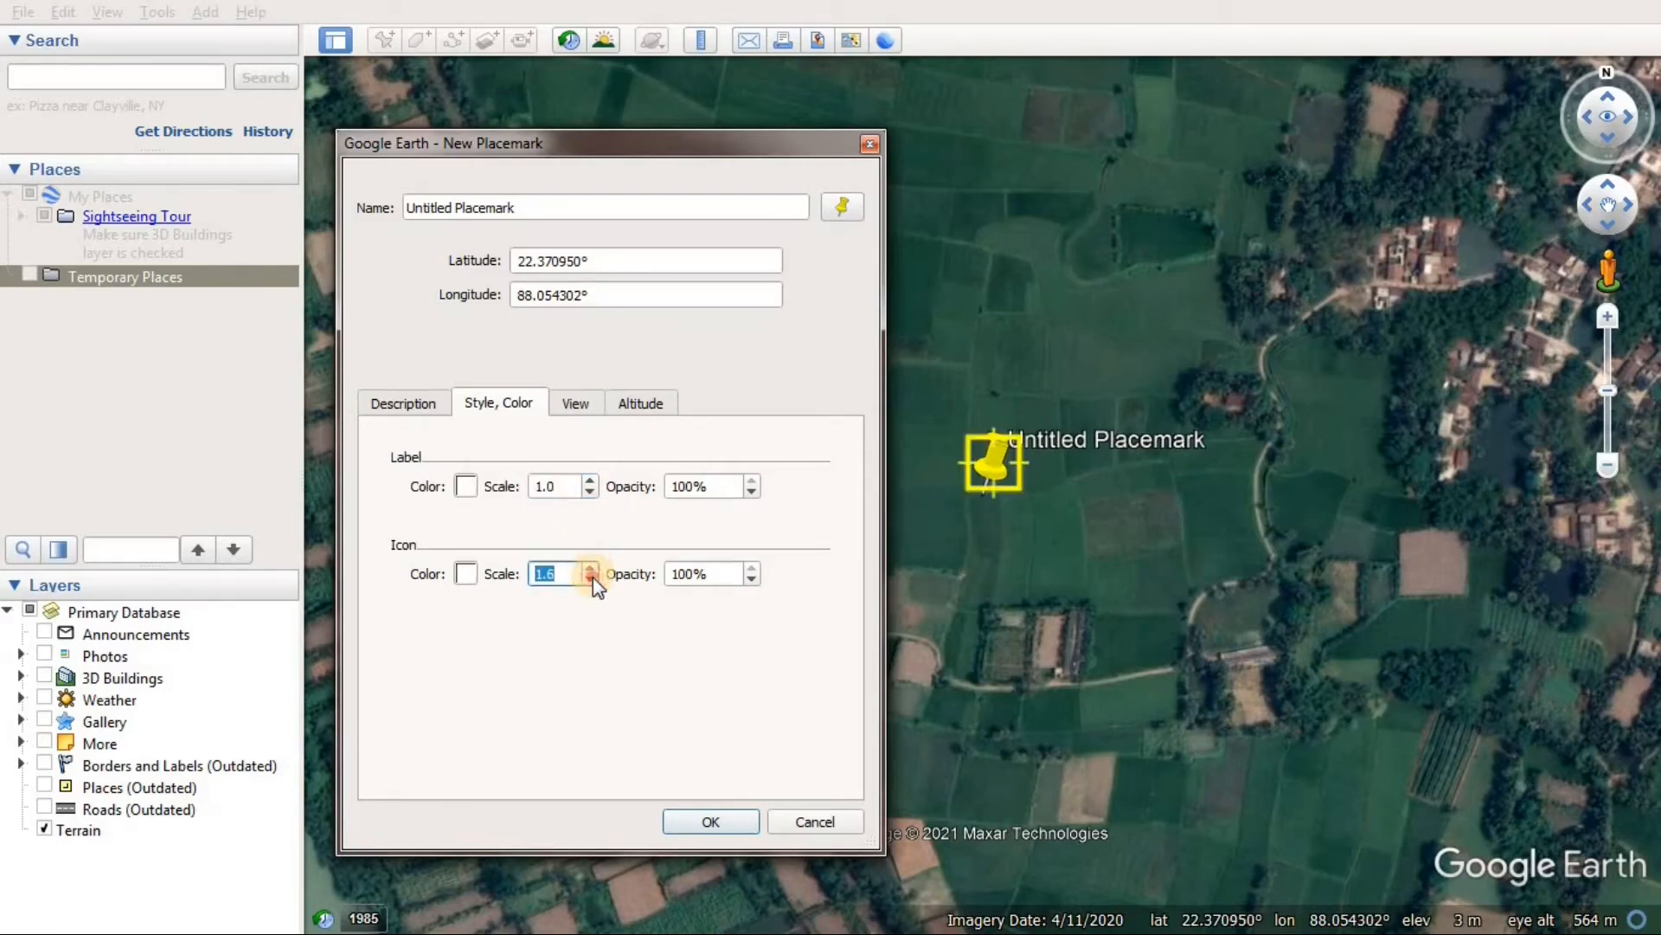
pyautogui.click(590, 578)
pyautogui.click(590, 578)
pyautogui.click(590, 578)
pyautogui.click(591, 578)
pyautogui.click(590, 578)
pyautogui.click(590, 578)
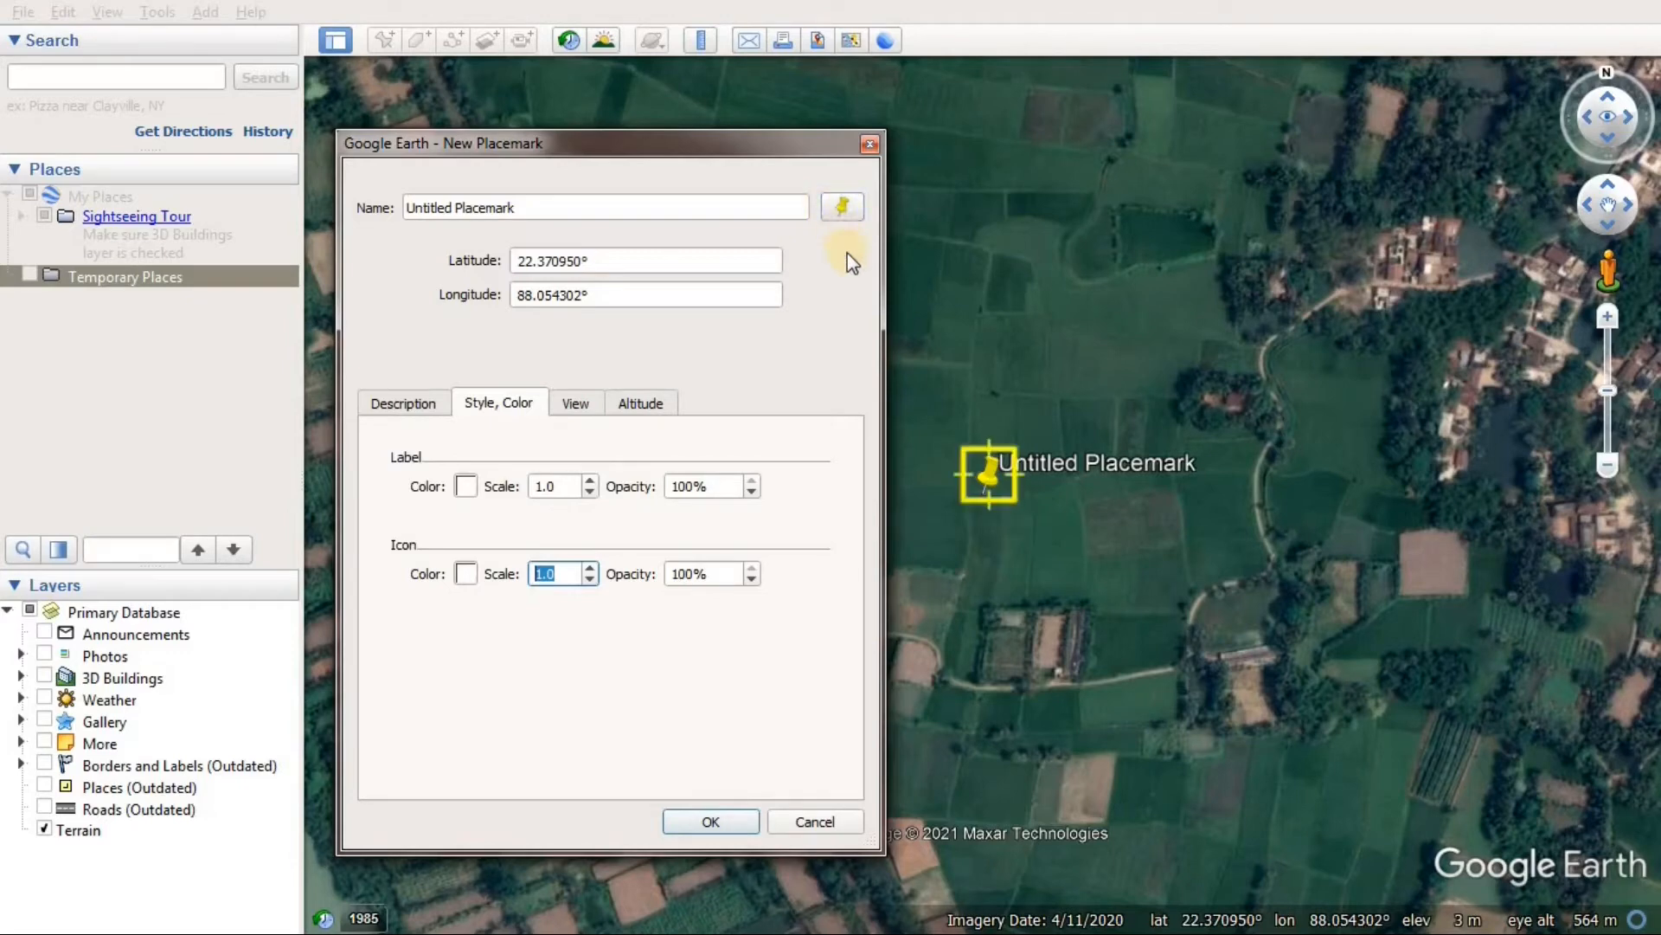
# Examine the placemark's icon library and the option for loading a custom icon file
pyautogui.click(850, 211)
pyautogui.moveTo(843, 59); pyautogui.dragTo(1202, 44)
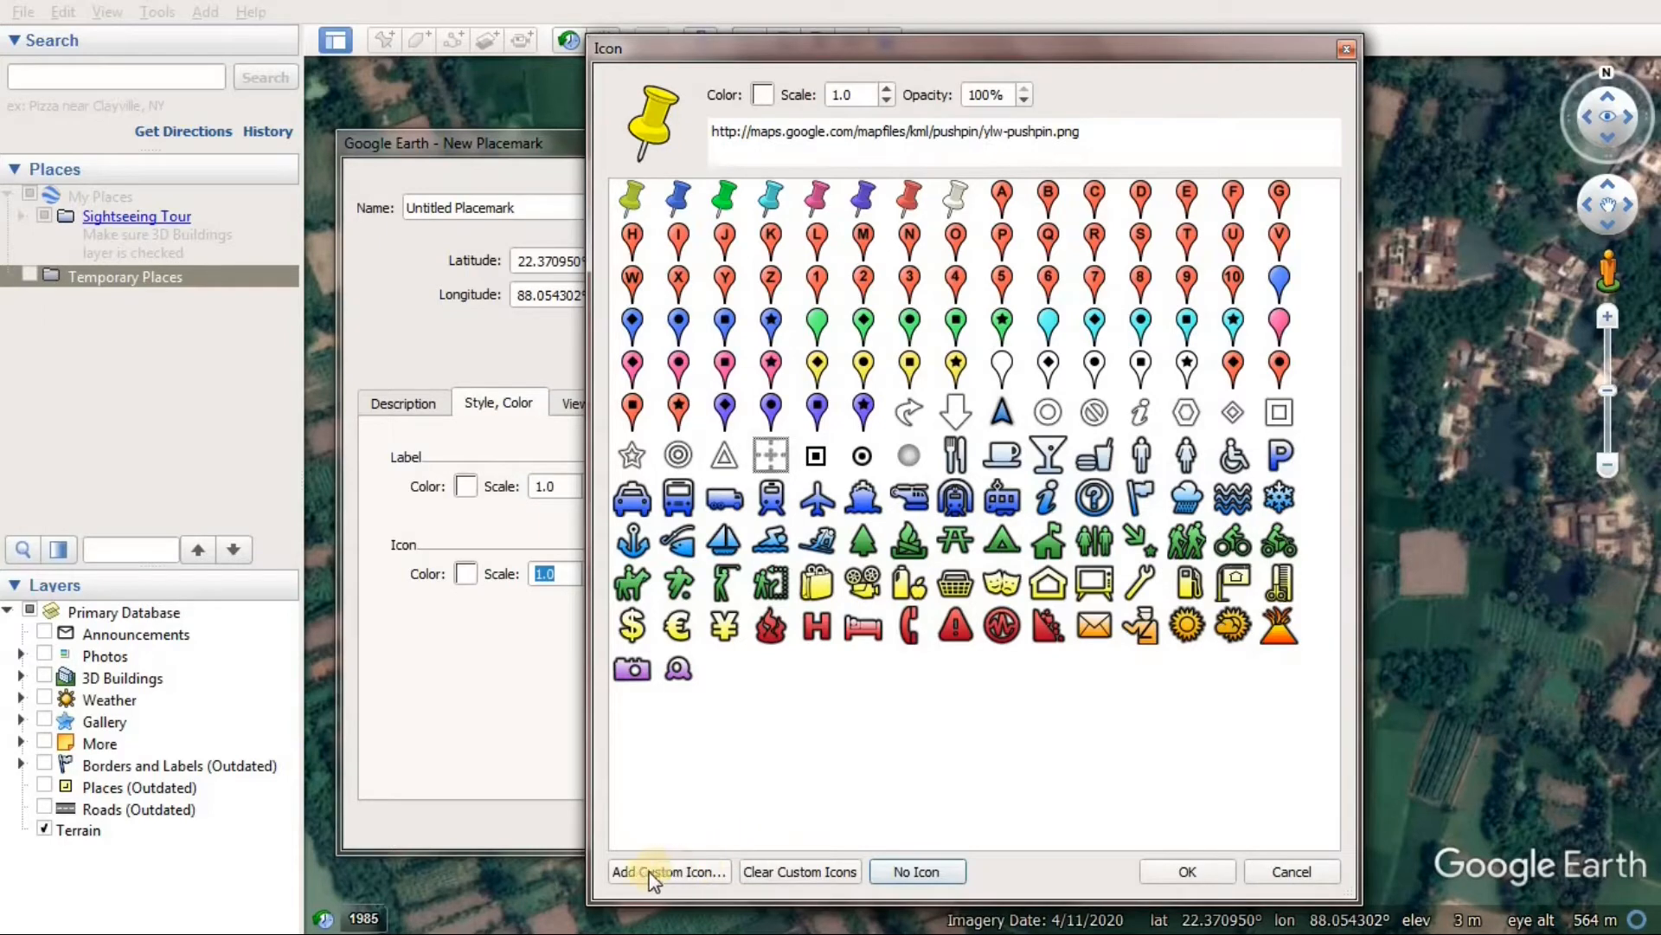
pyautogui.click(703, 872)
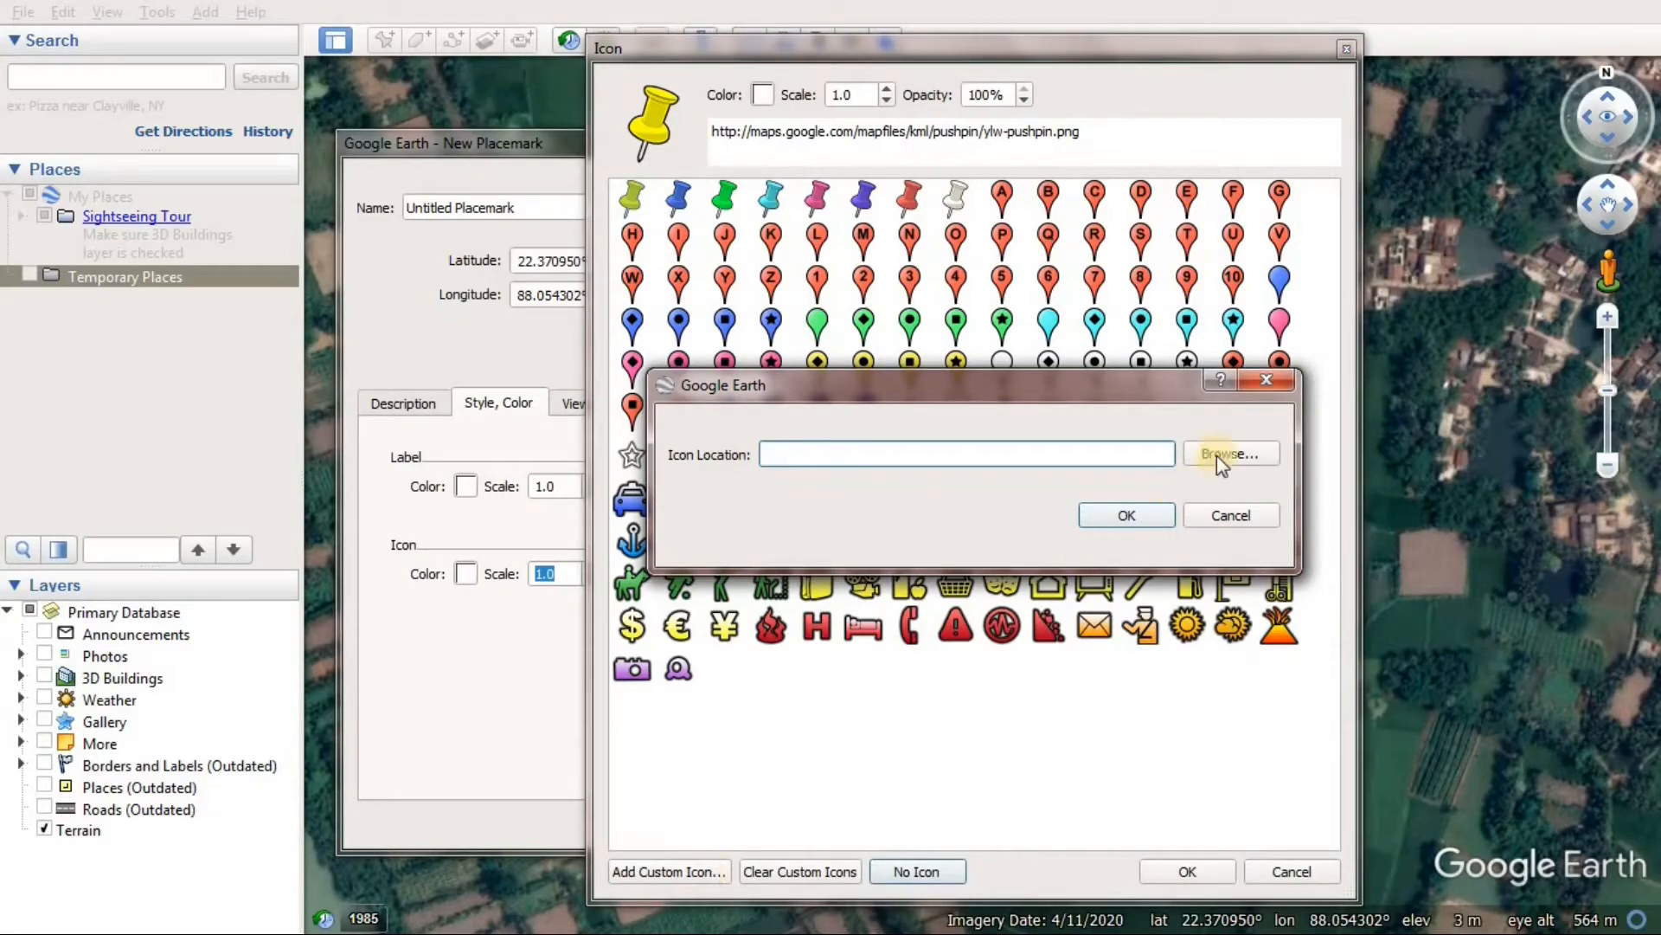
pyautogui.click(1232, 456)
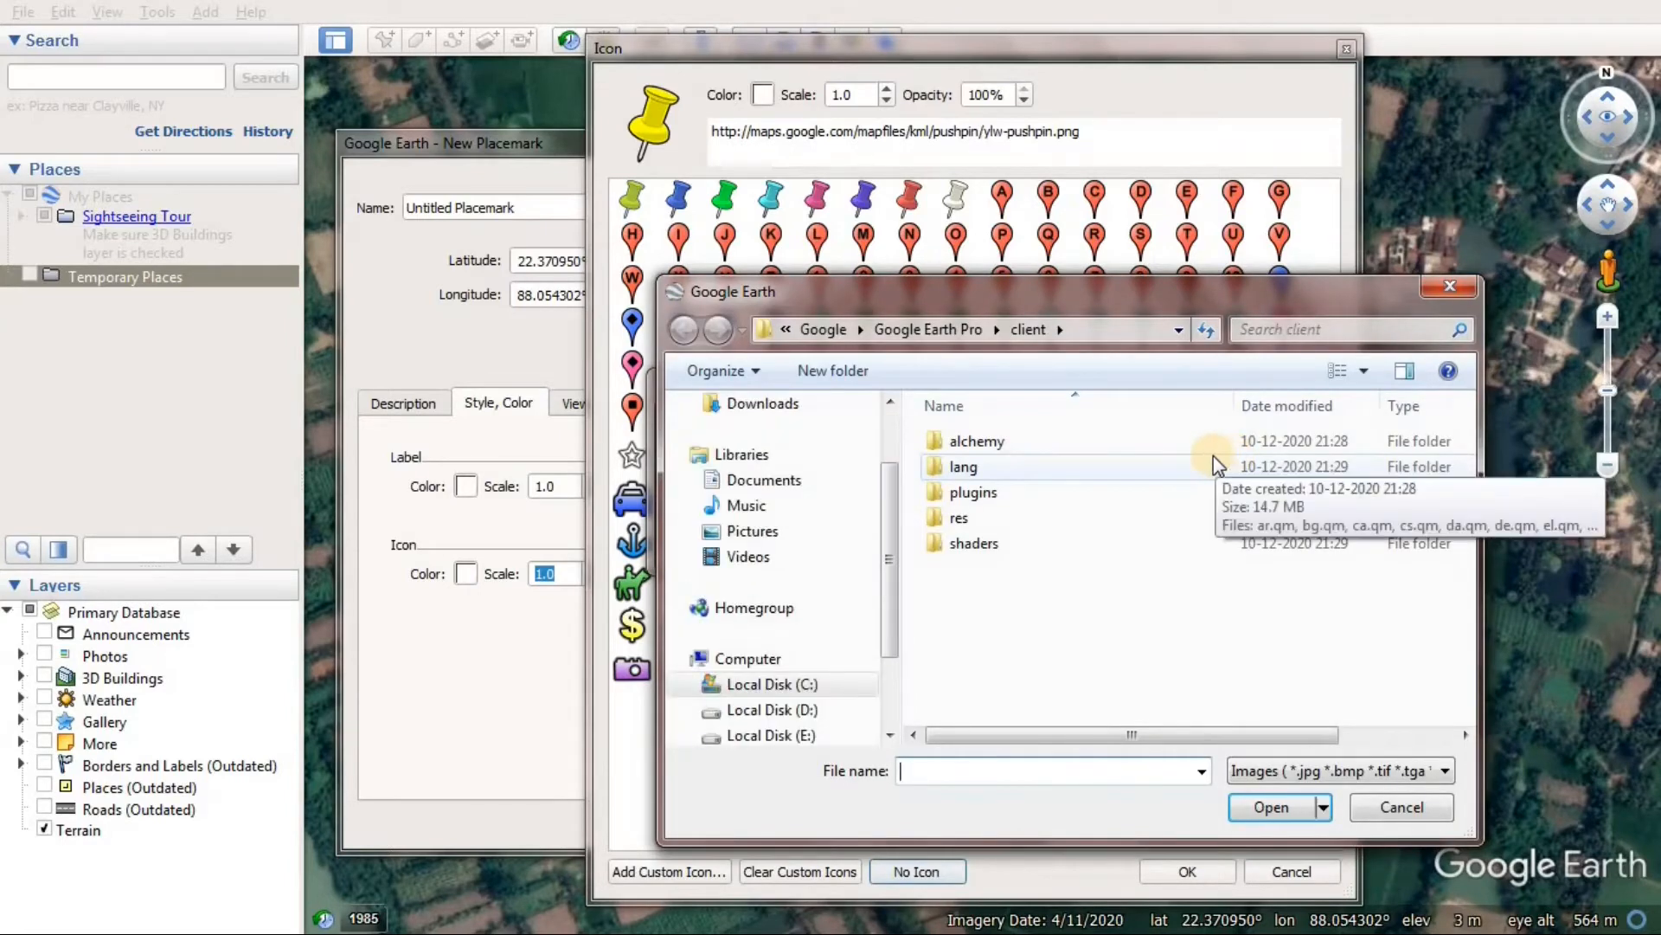
pyautogui.click(1395, 807)
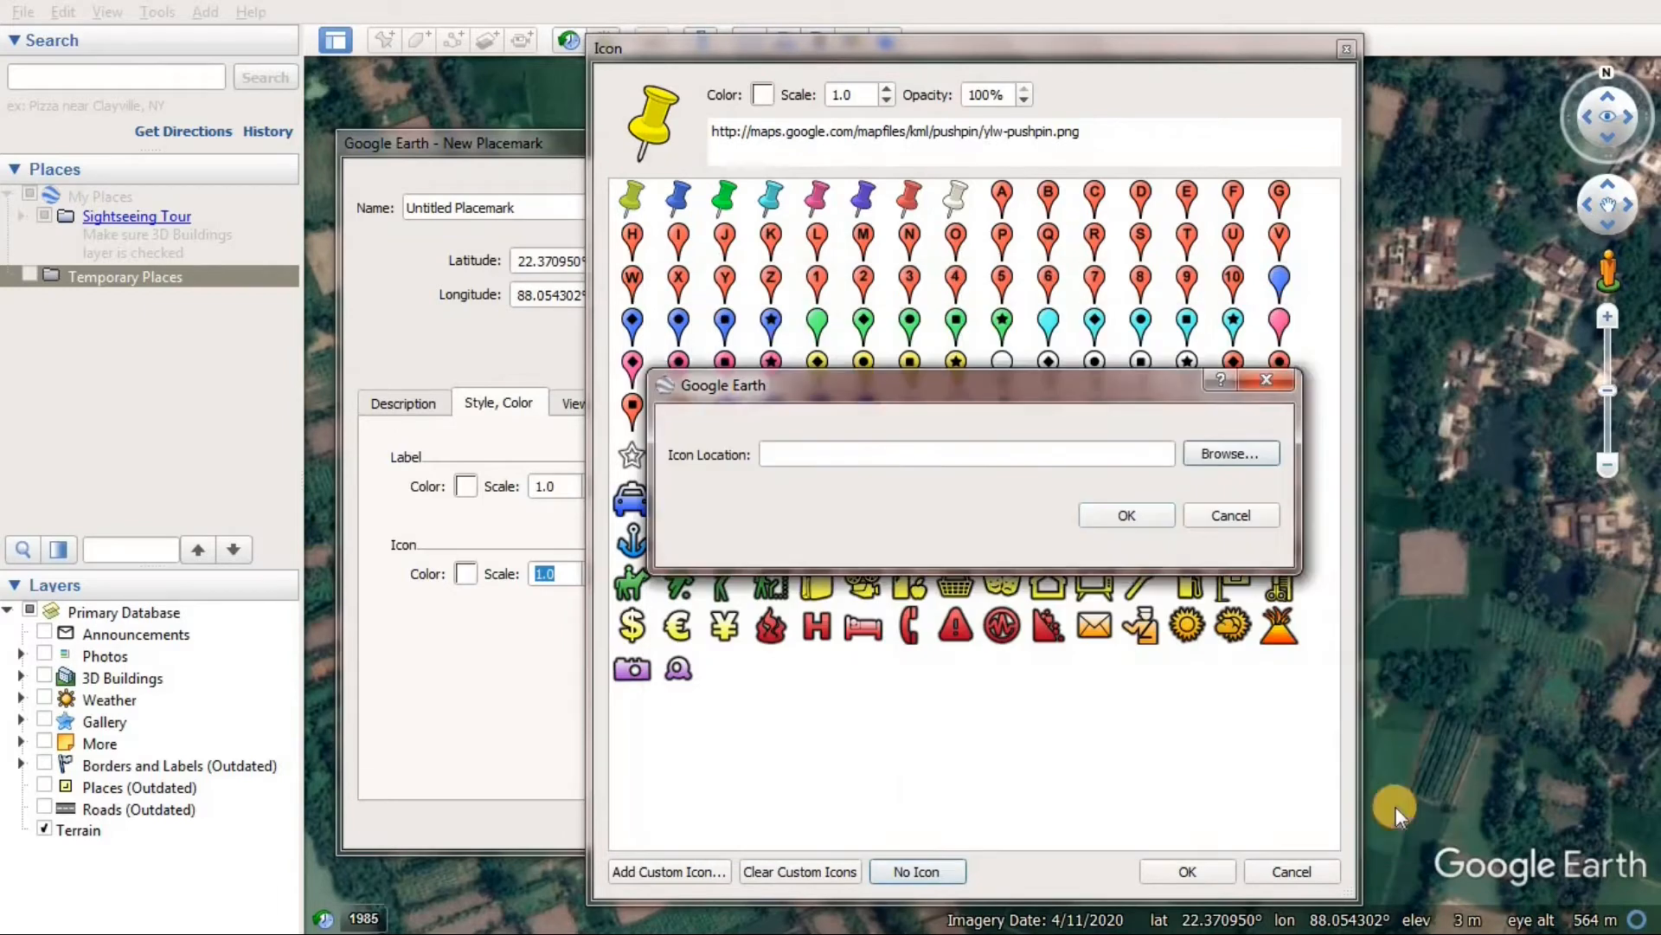
pyautogui.click(1236, 516)
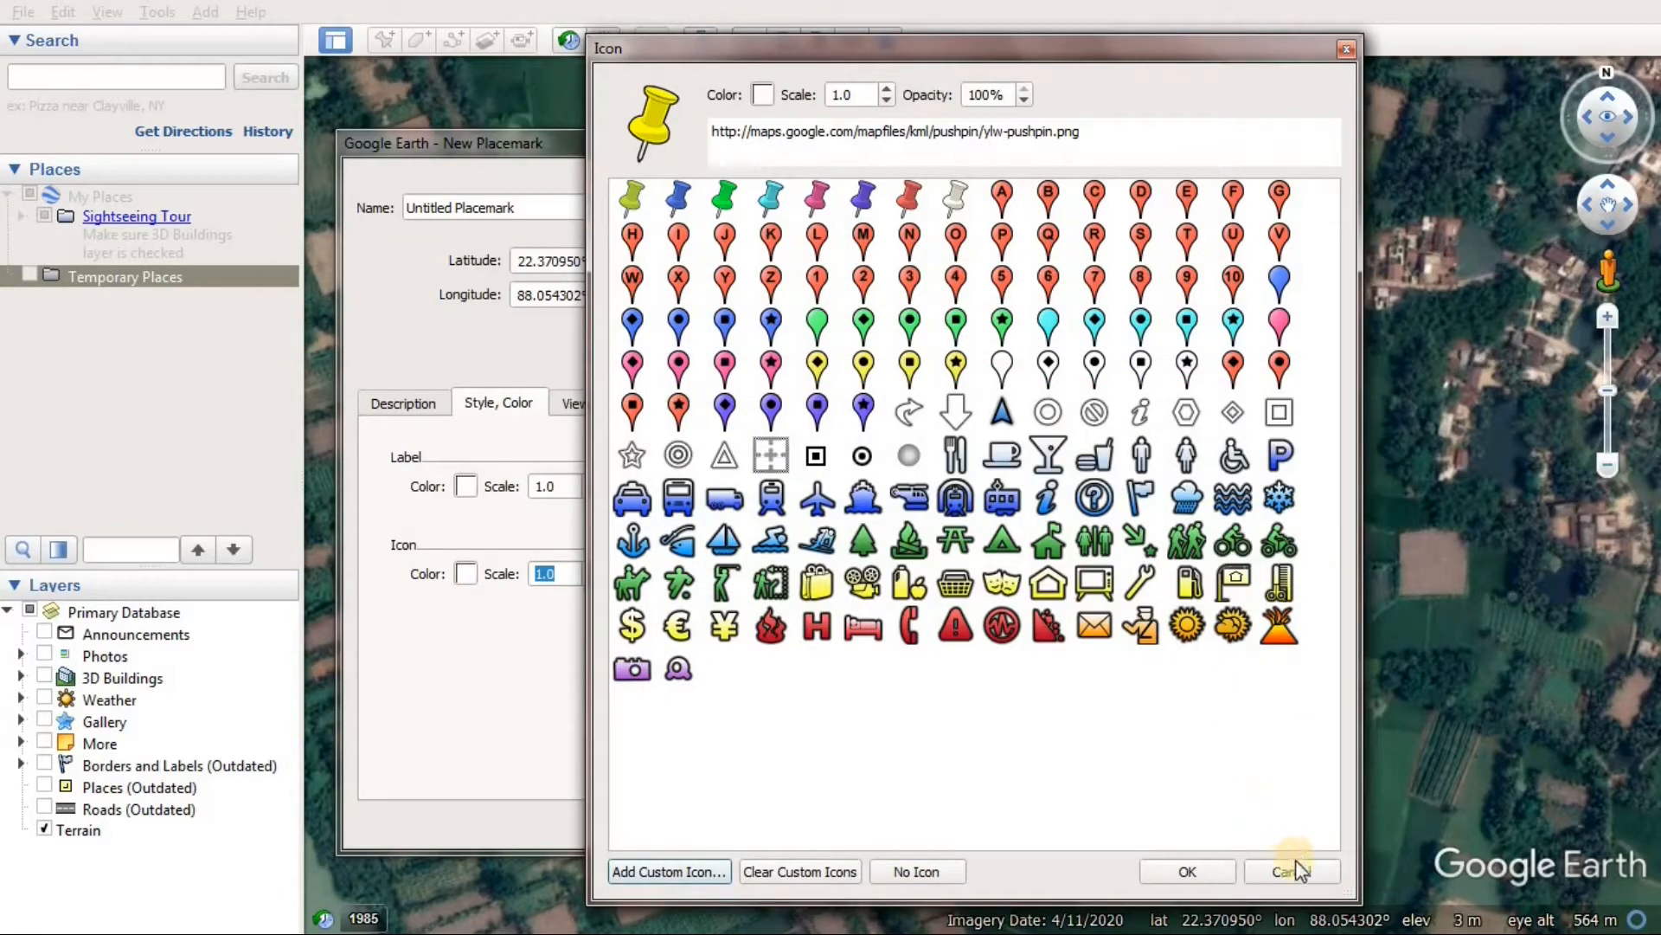
pyautogui.click(1292, 872)
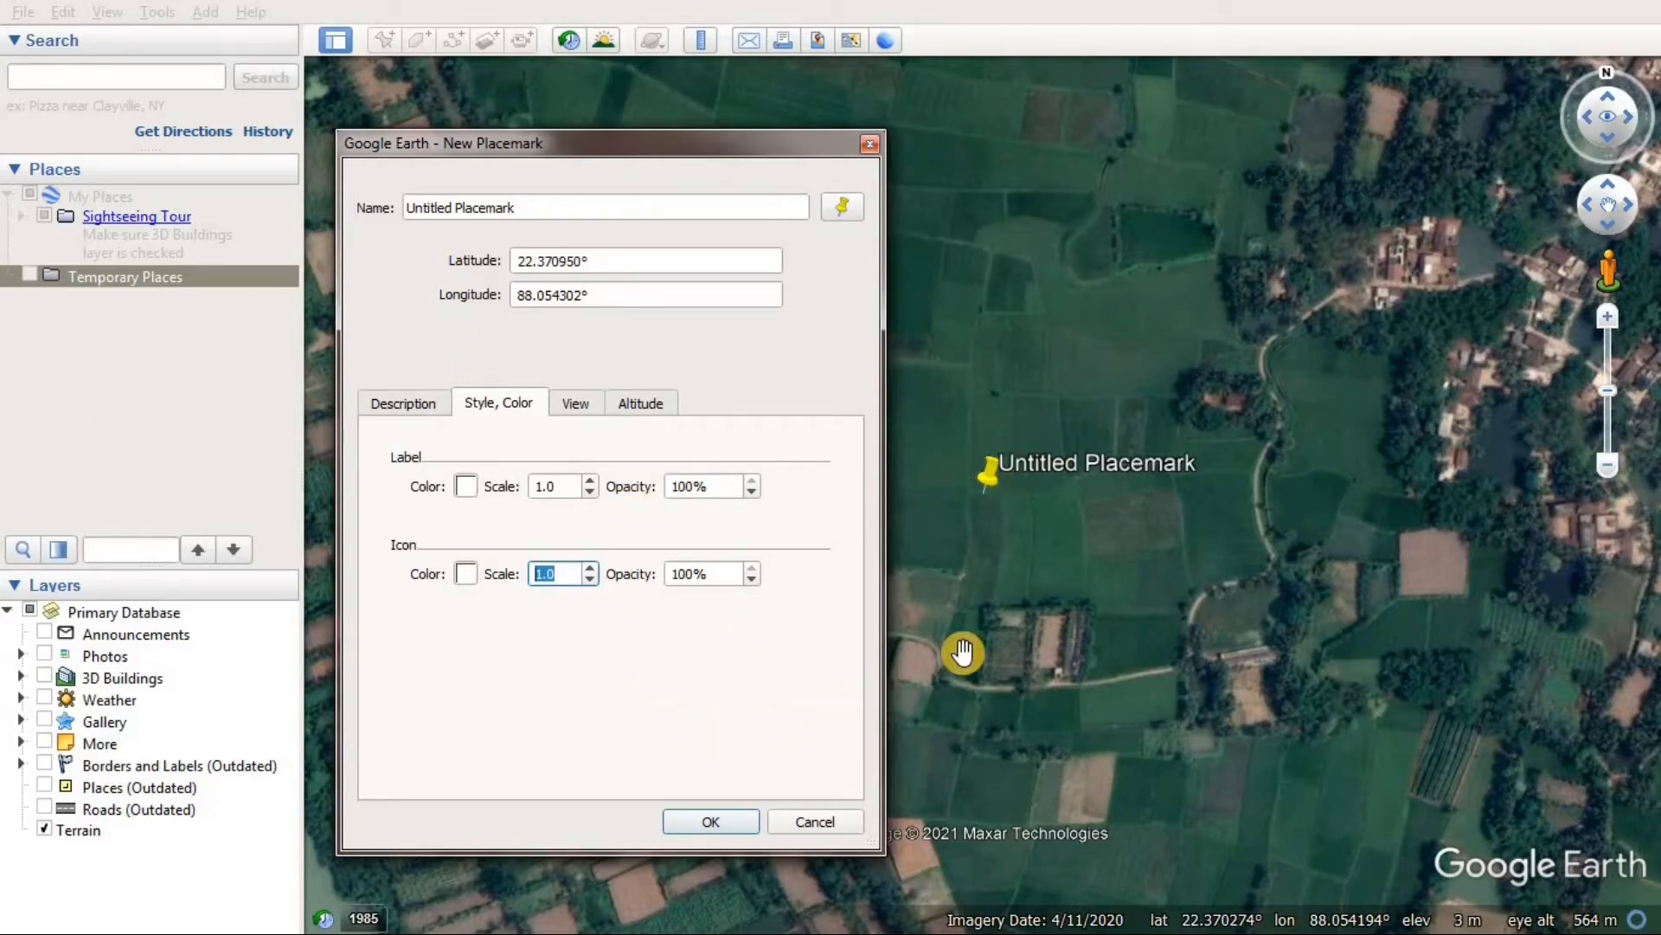
# Move the placemark to the road junction at about 22.3701°, 88.0533° and save it as "POint Feature 1"
pyautogui.moveTo(667, 148); pyautogui.dragTo(520, 157)
pyautogui.moveTo(995, 482)
pyautogui.mouseDown()
pyautogui.moveTo(1078, 415)
pyautogui.moveTo(923, 228)
pyautogui.moveTo(902, 231)
pyautogui.moveTo(861, 315)
pyautogui.moveTo(866, 435)
pyautogui.moveTo(919, 567)
pyautogui.moveTo(1004, 529)
pyautogui.moveTo(1092, 519)
pyautogui.moveTo(1171, 593)
pyautogui.moveTo(1192, 655)
pyautogui.moveTo(1330, 662)
pyautogui.moveTo(1364, 731)
pyautogui.moveTo(1062, 722)
pyautogui.moveTo(857, 684)
pyautogui.moveTo(786, 688)
pyautogui.moveTo(771, 709)
pyautogui.mouseUp()
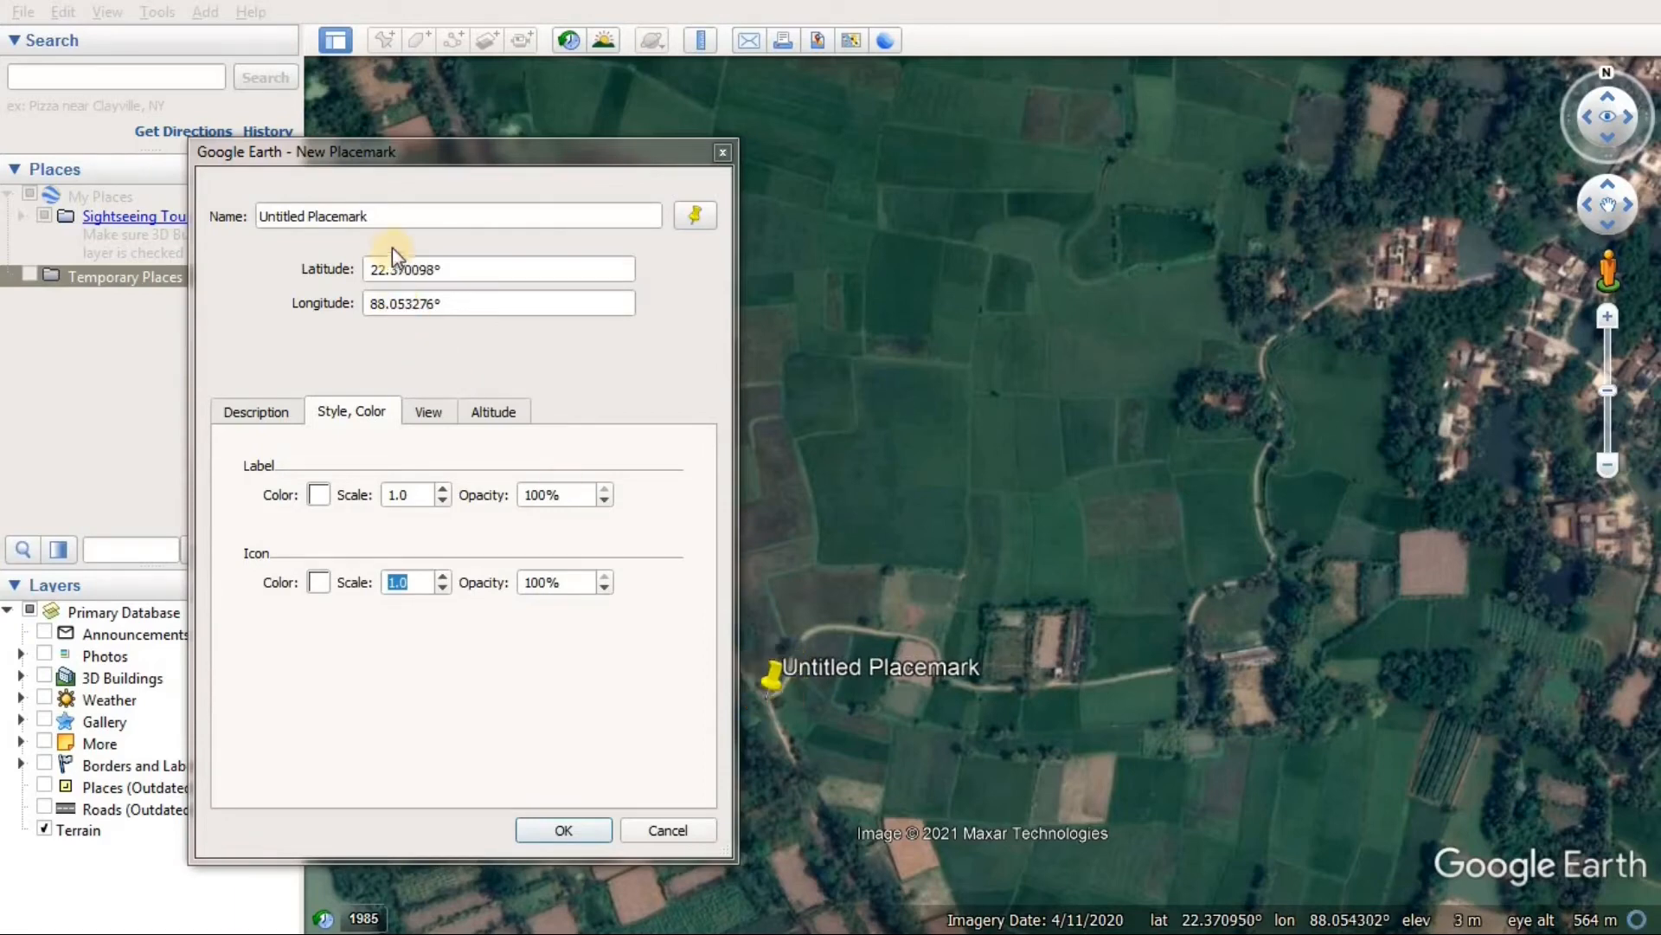
pyautogui.click(383, 216)
pyautogui.write('POi')
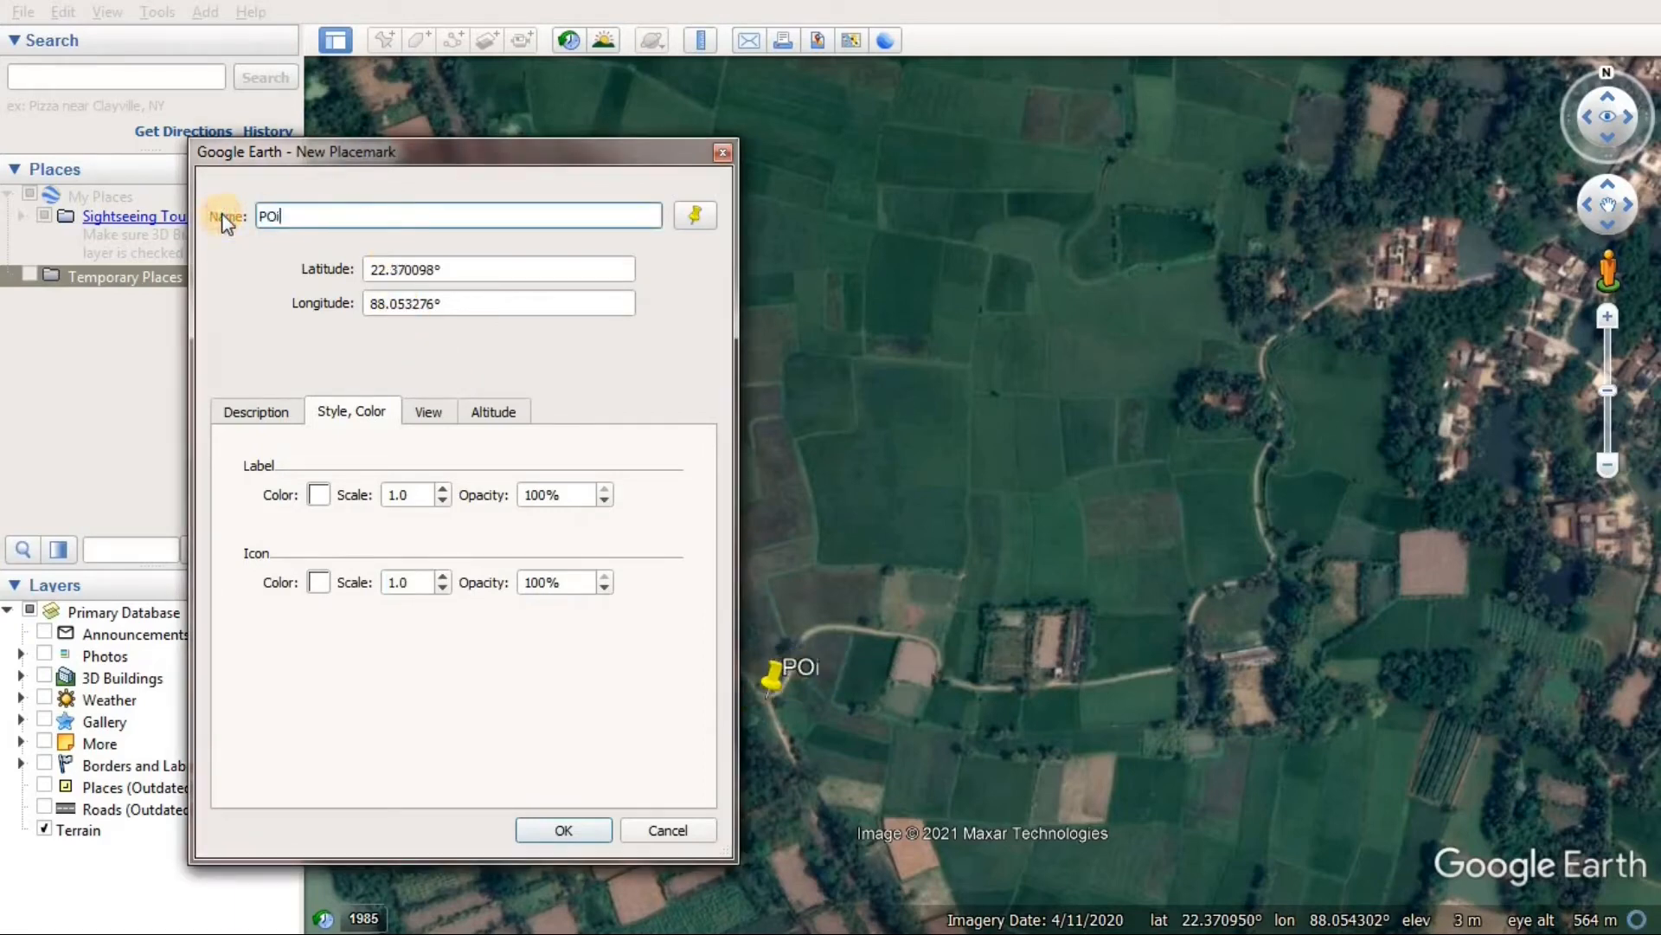
pyautogui.write('nt Feat')
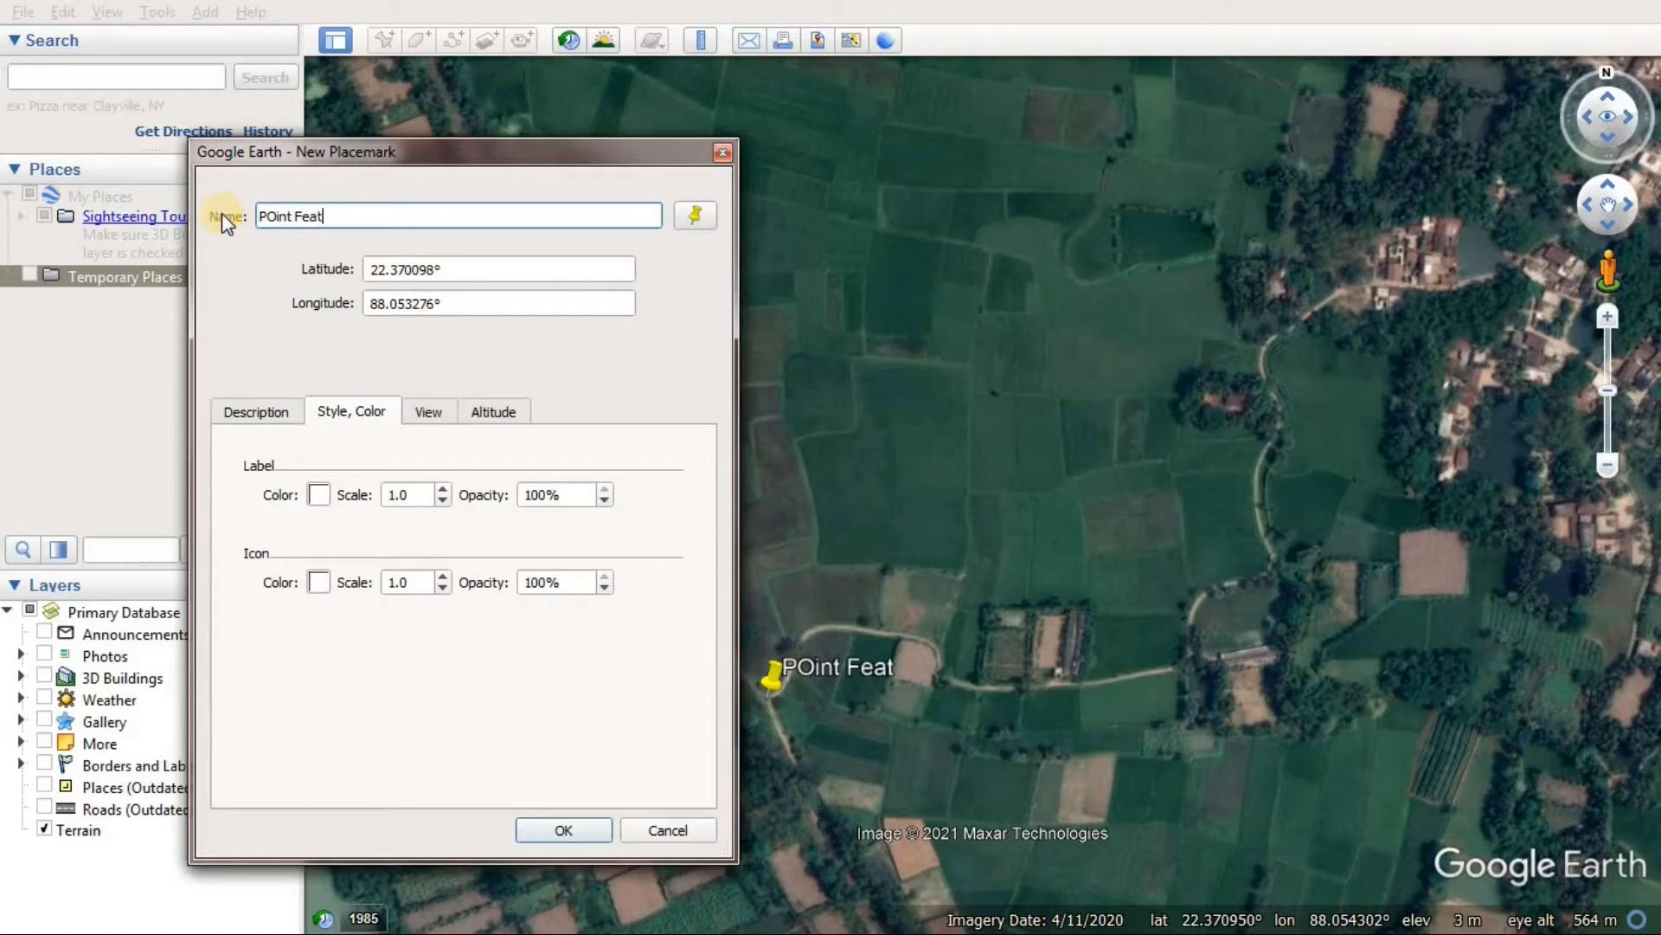
pyautogui.write('ure 1')
pyautogui.click(590, 833)
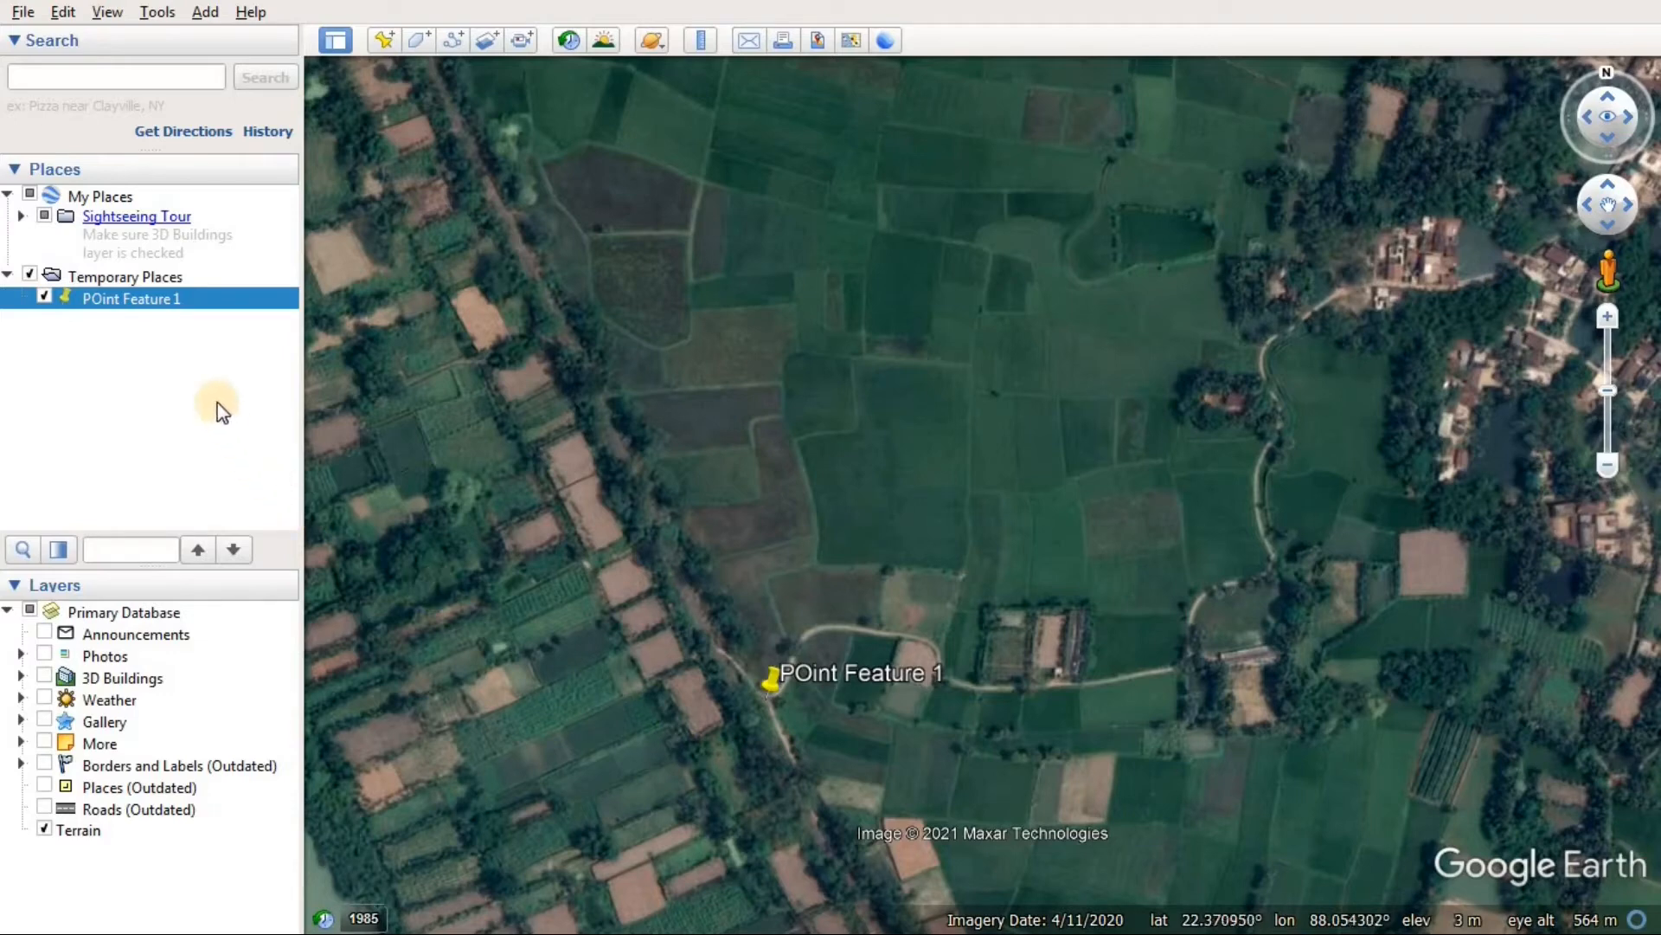
# Correct the placemark's name to "Point Feature 1" and save it
pyautogui.rightClick(131, 304)
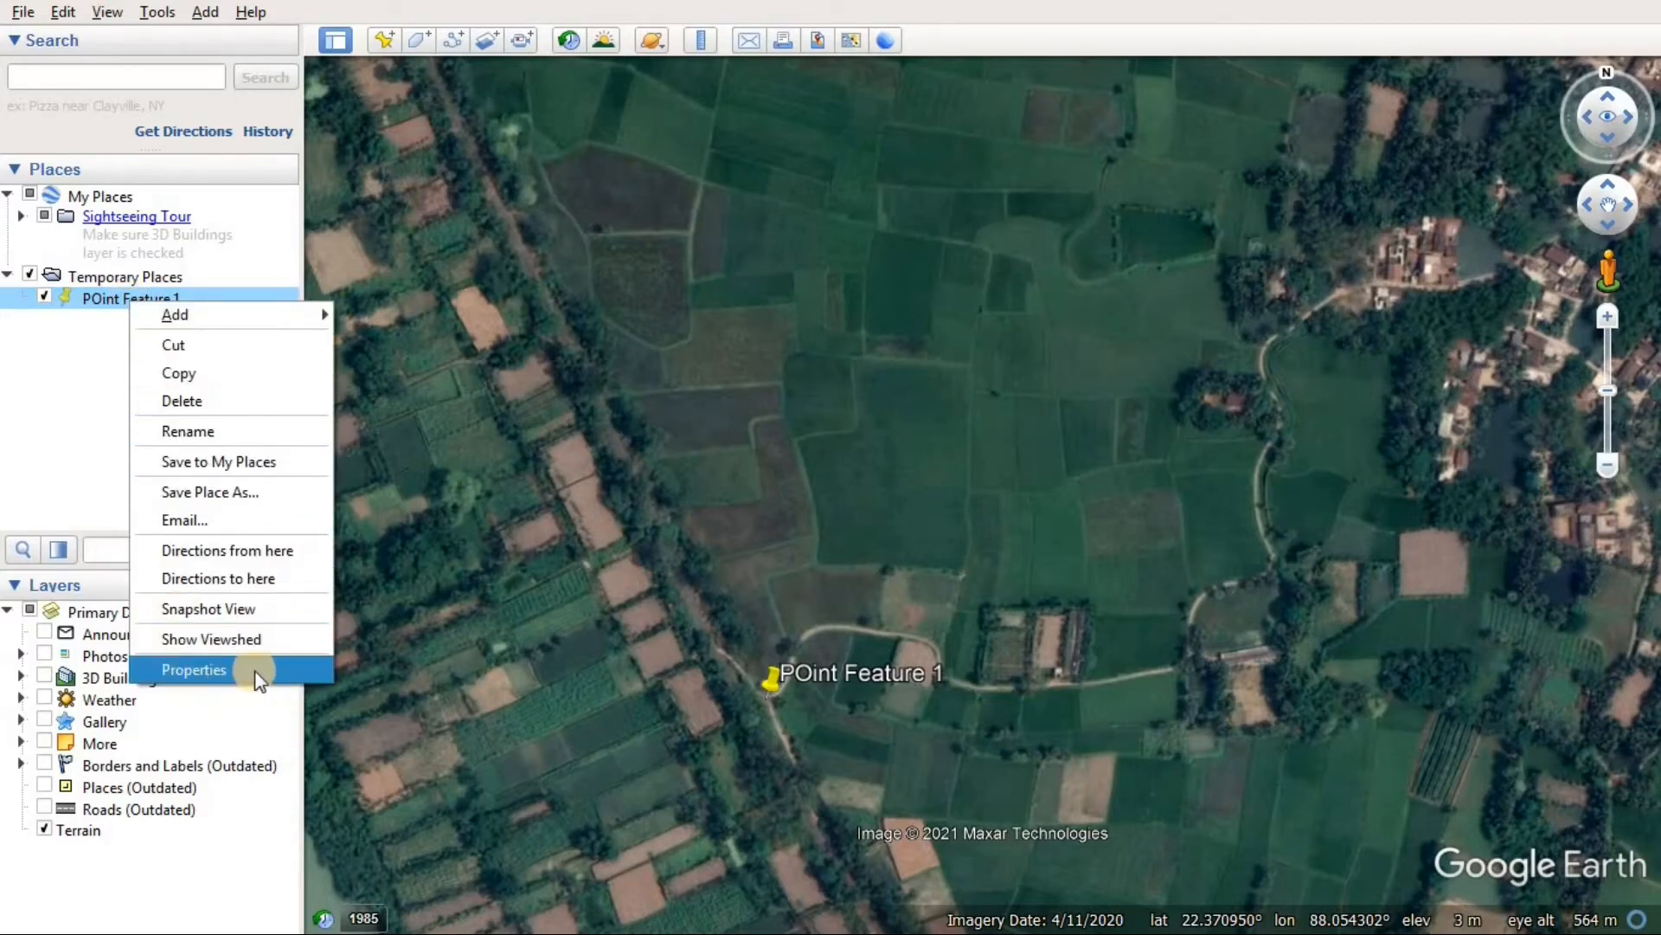
pyautogui.click(288, 669)
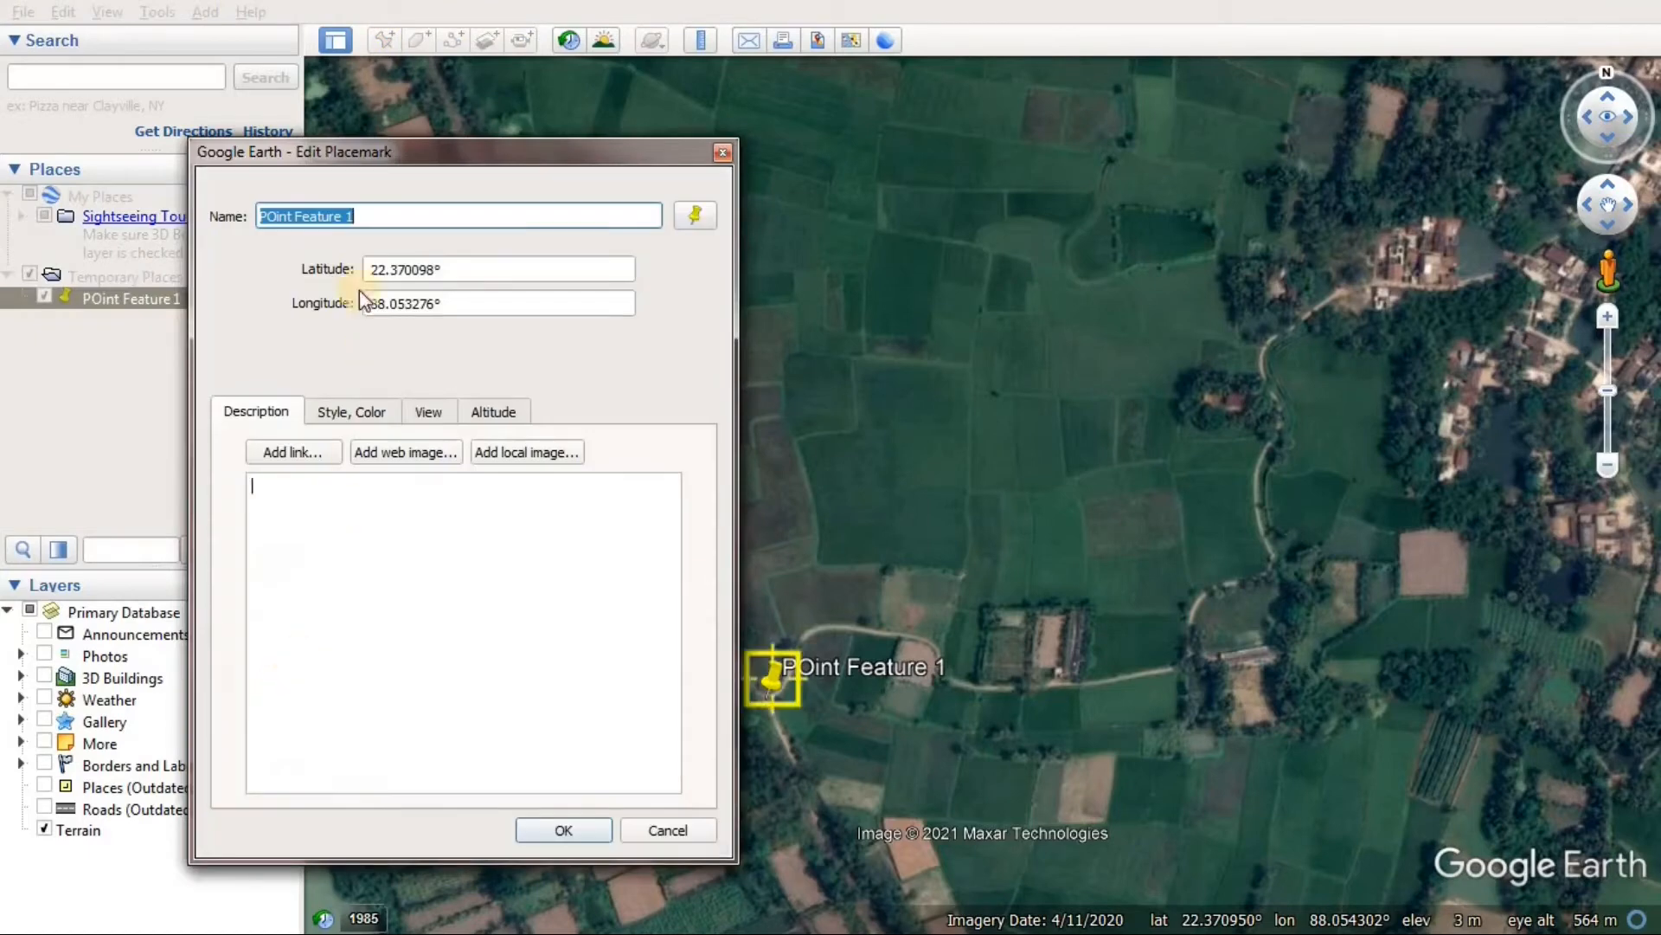
pyautogui.click(278, 216)
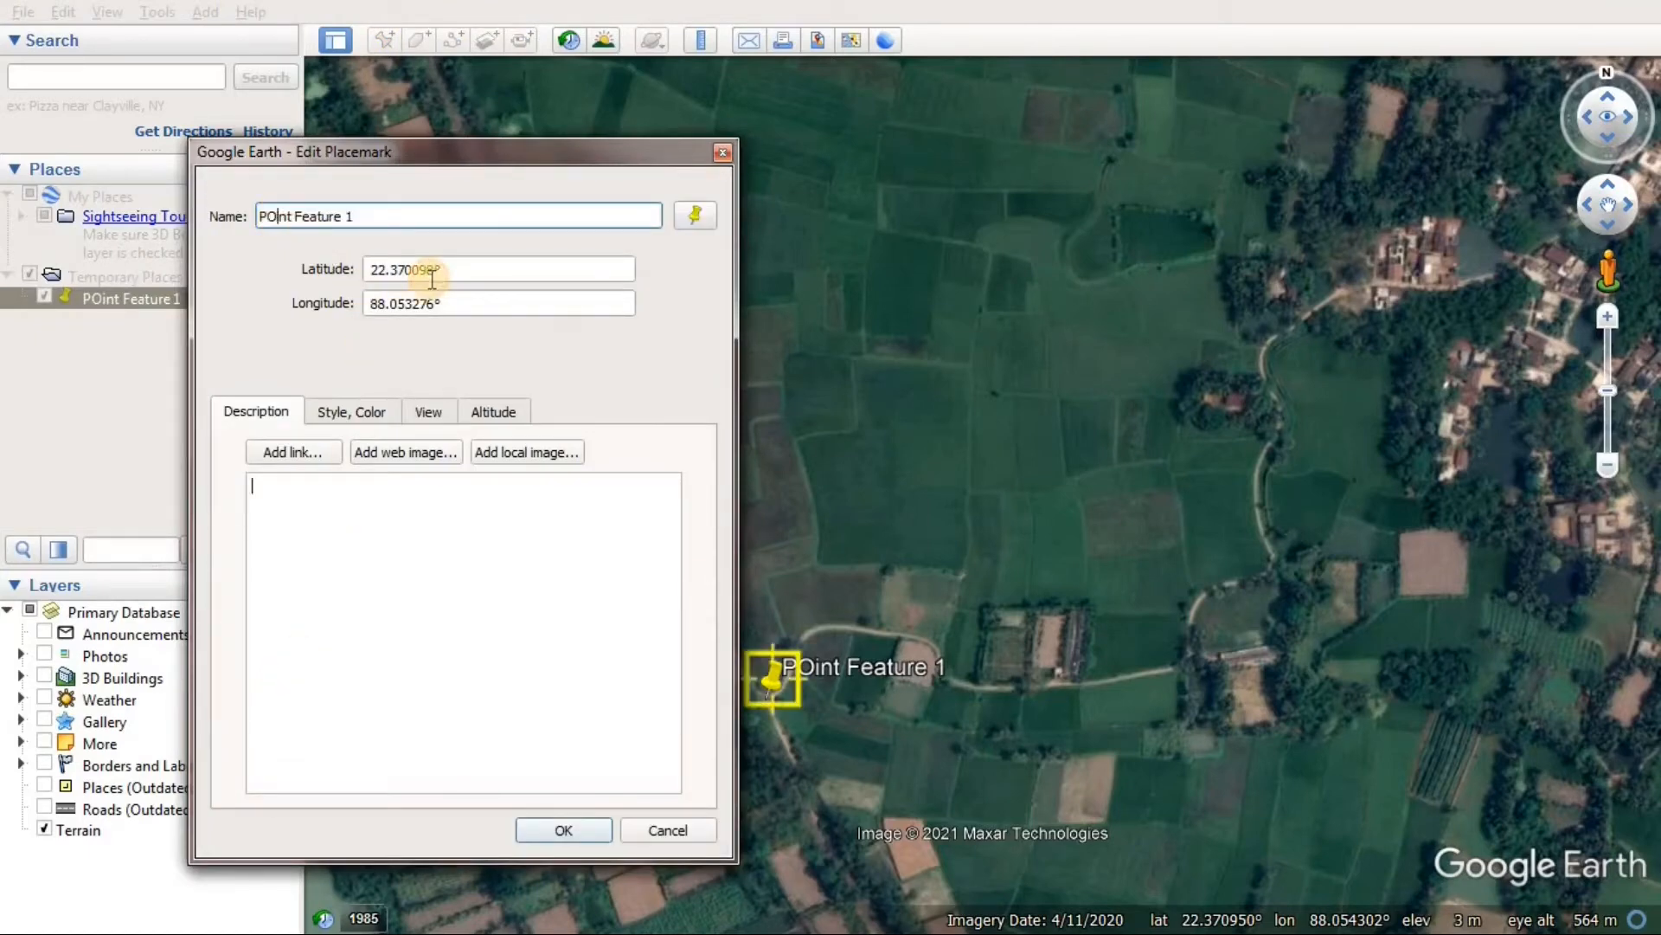
pyautogui.press('BackSpace')
pyautogui.write('o')
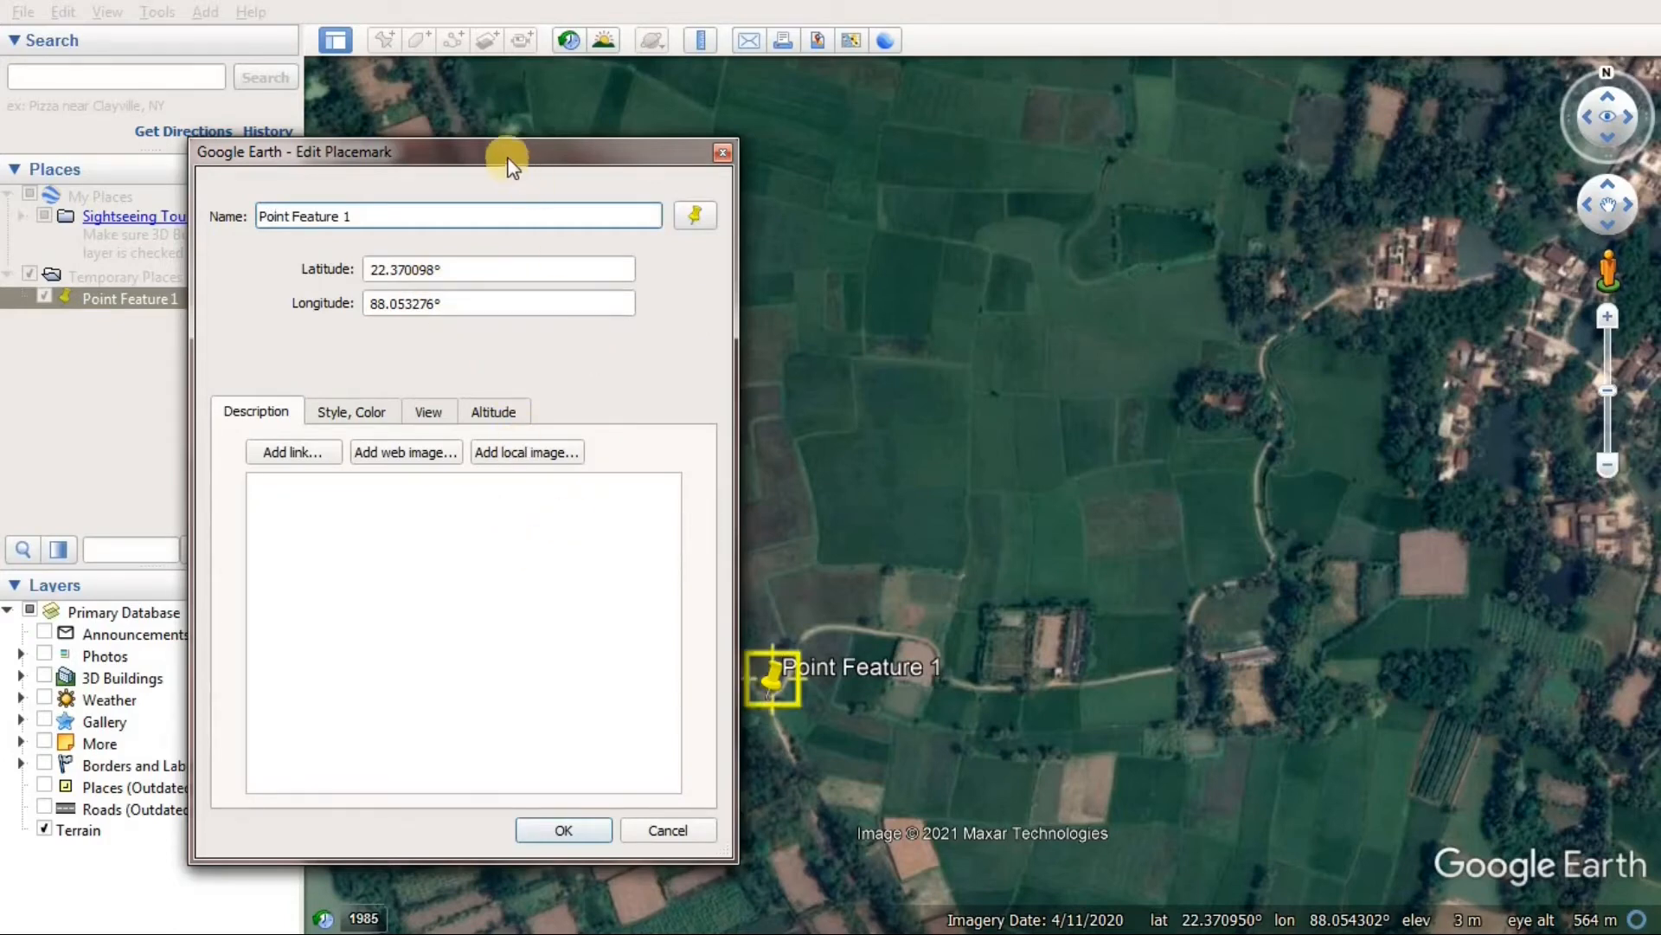
pyautogui.moveTo(501, 156); pyautogui.dragTo(407, 155)
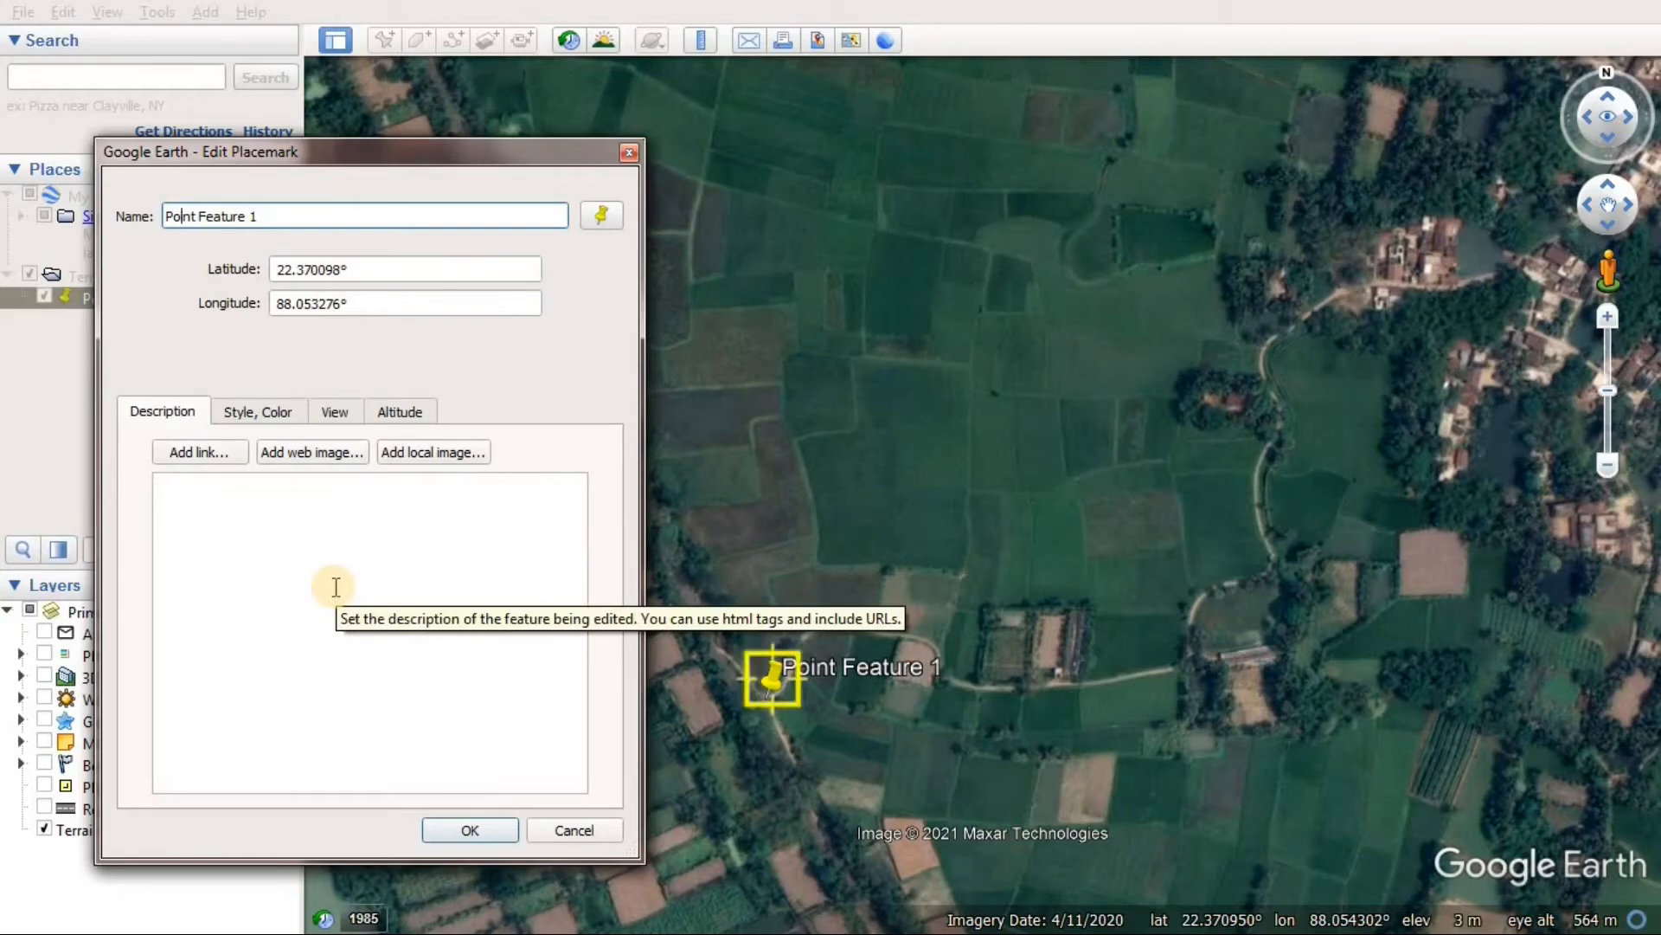
pyautogui.moveTo(771, 683)
pyautogui.mouseDown()
pyautogui.moveTo(913, 702)
pyautogui.moveTo(986, 616)
pyautogui.moveTo(891, 532)
pyautogui.moveTo(974, 564)
pyautogui.moveTo(1150, 582)
pyautogui.moveTo(1222, 692)
pyautogui.moveTo(1222, 729)
pyautogui.moveTo(1212, 754)
pyautogui.moveTo(1129, 798)
pyautogui.moveTo(979, 803)
pyautogui.moveTo(910, 798)
pyautogui.moveTo(880, 761)
pyautogui.moveTo(832, 763)
pyautogui.moveTo(796, 709)
pyautogui.moveTo(770, 707)
pyautogui.mouseUp()
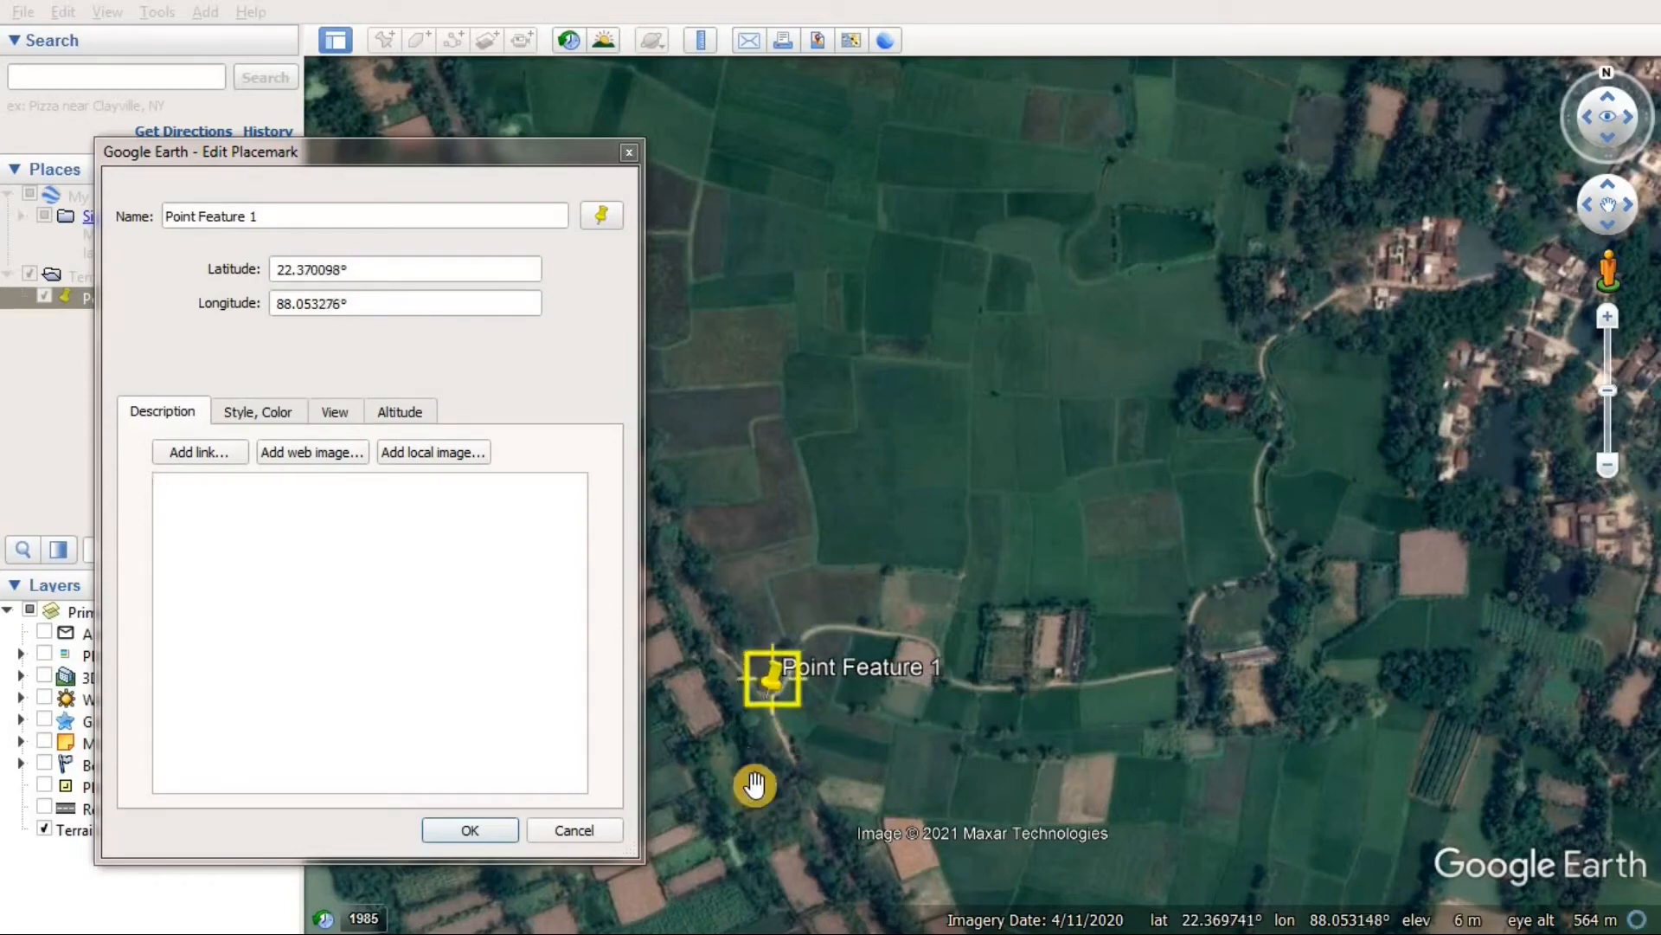
pyautogui.click(471, 831)
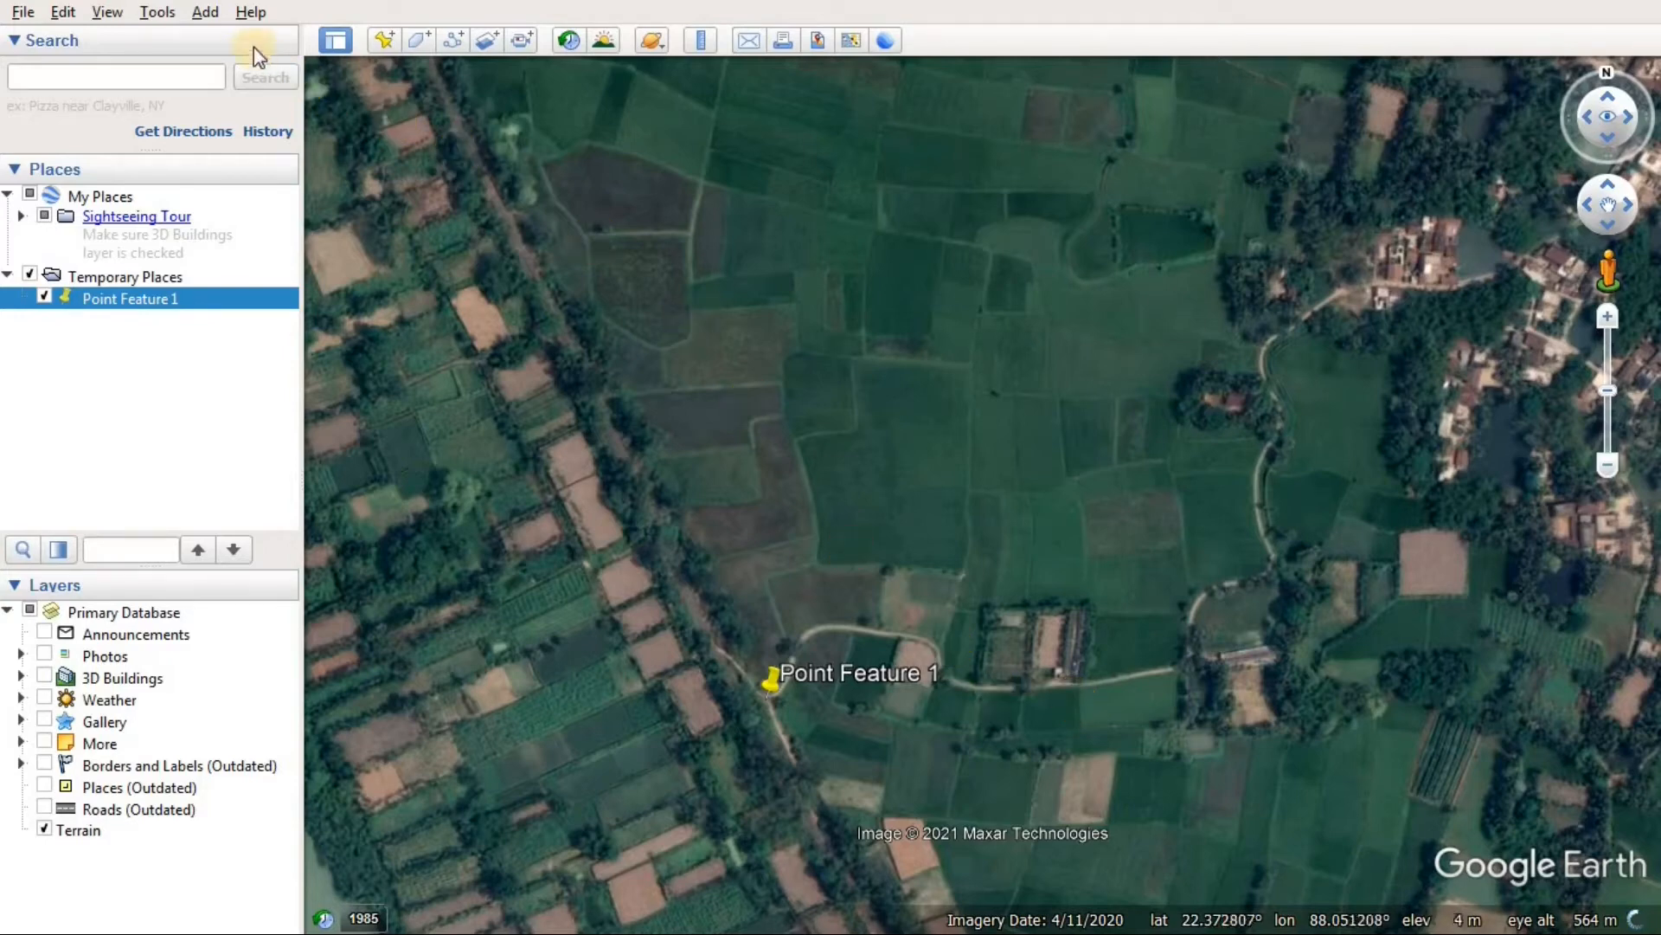
# Start a new path and set its length measurement unit to meters
pyautogui.click(204, 10)
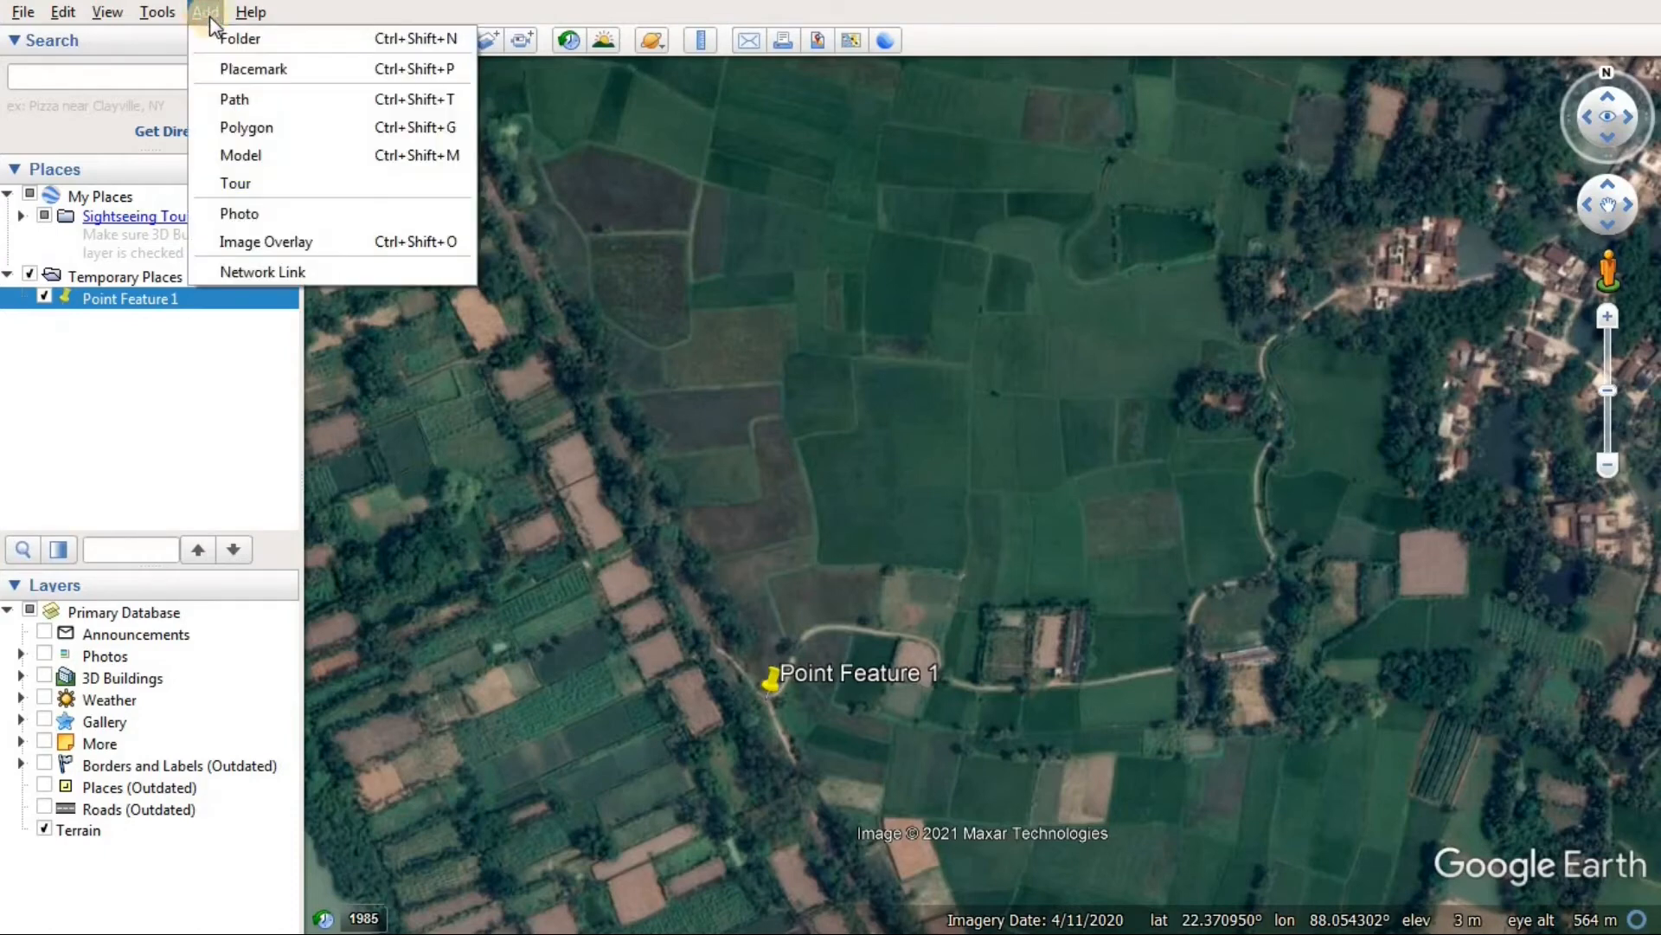
pyautogui.click(335, 100)
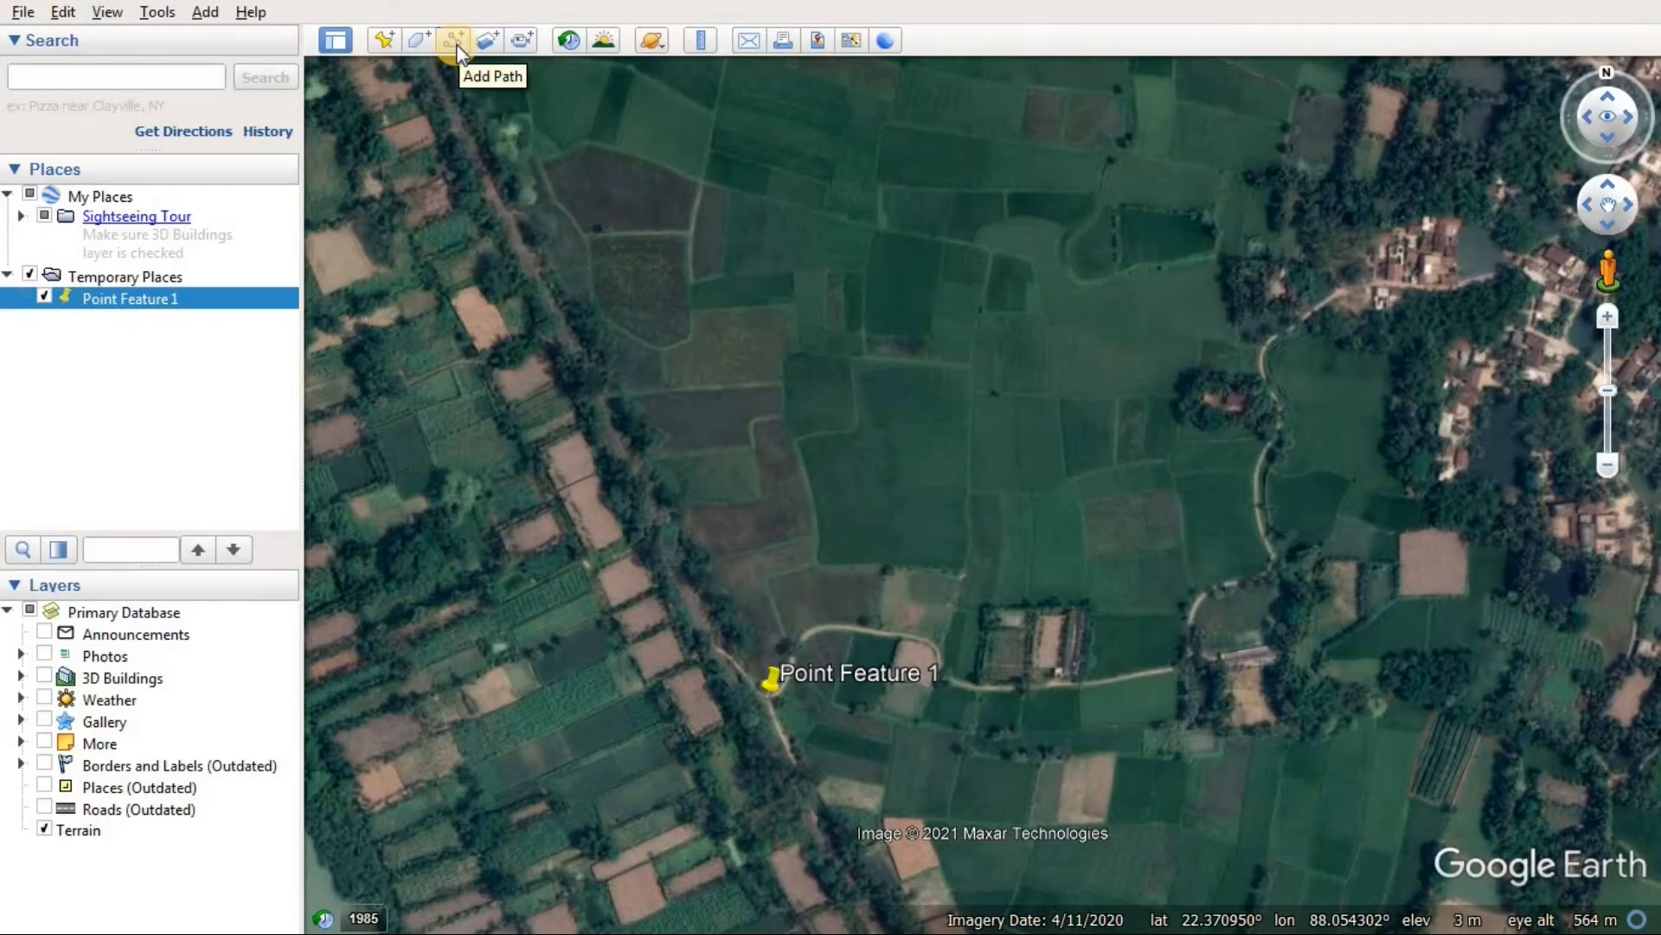
pyautogui.click(454, 41)
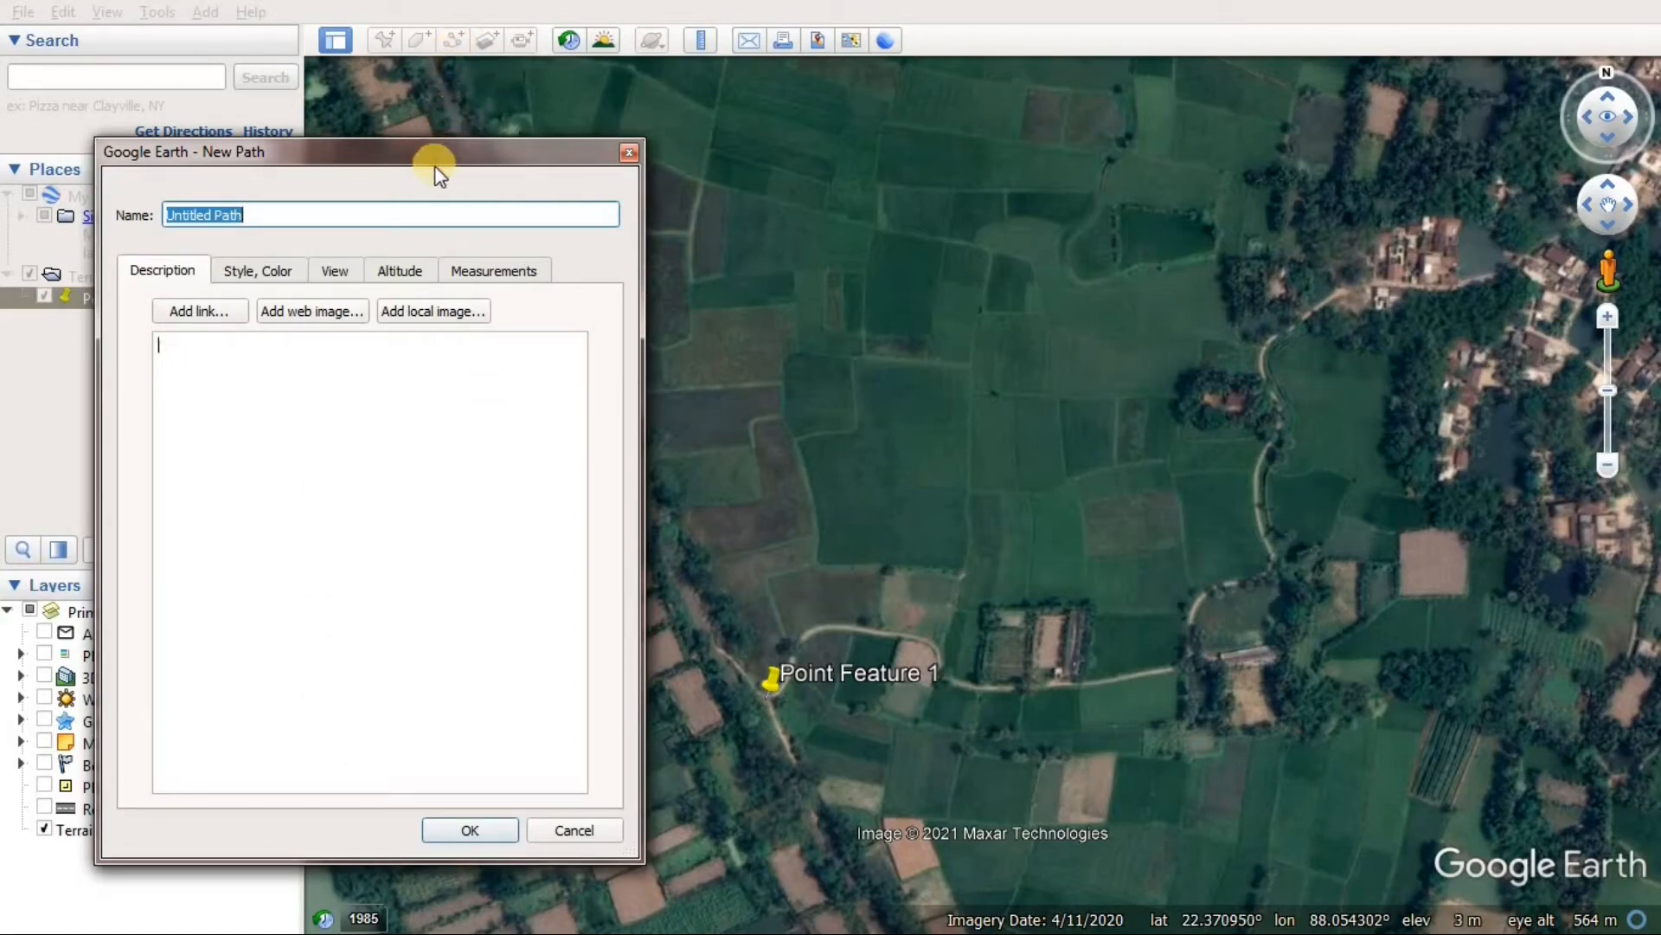
pyautogui.moveTo(402, 154); pyautogui.dragTo(428, 128)
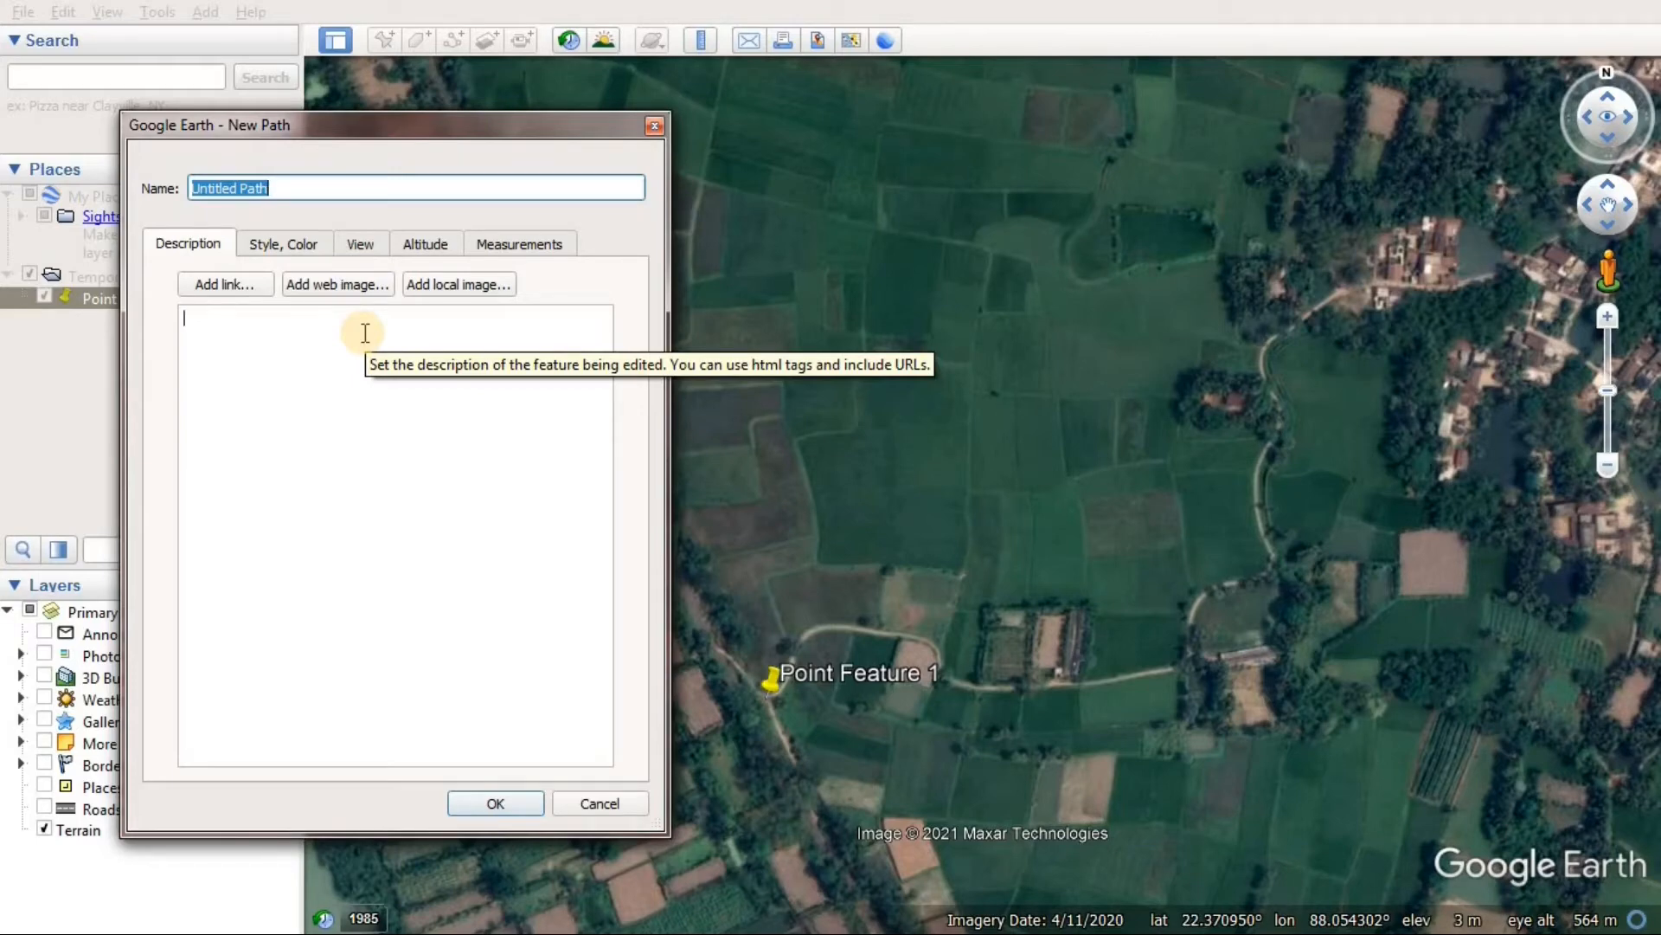
pyautogui.click(365, 332)
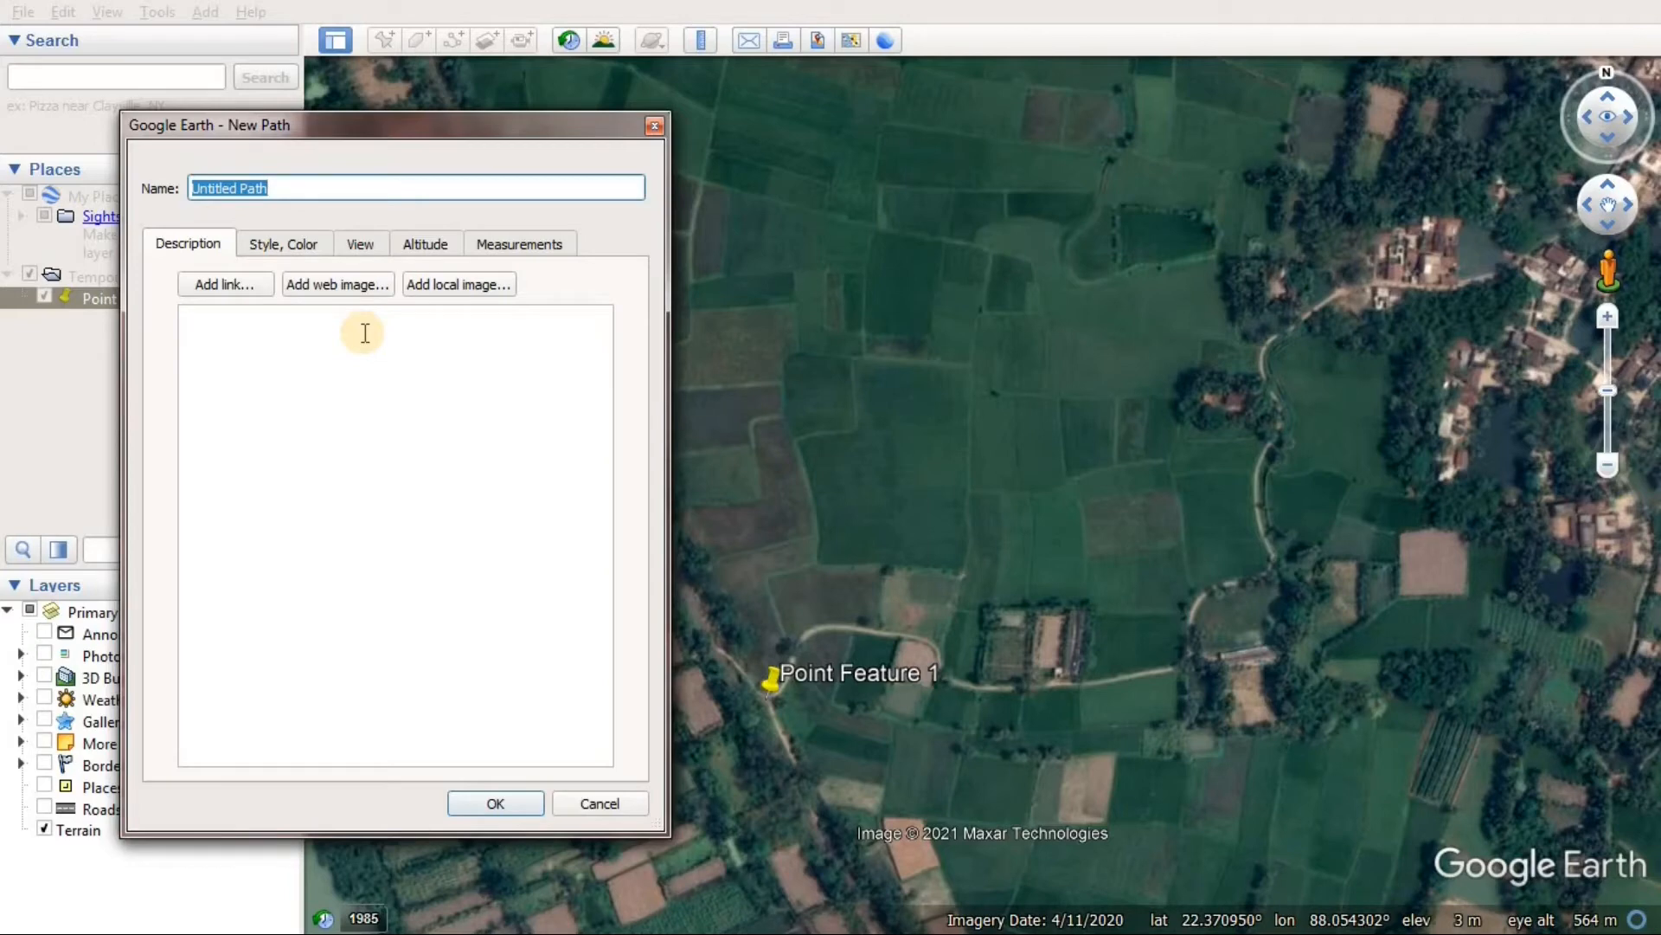
pyautogui.click(289, 247)
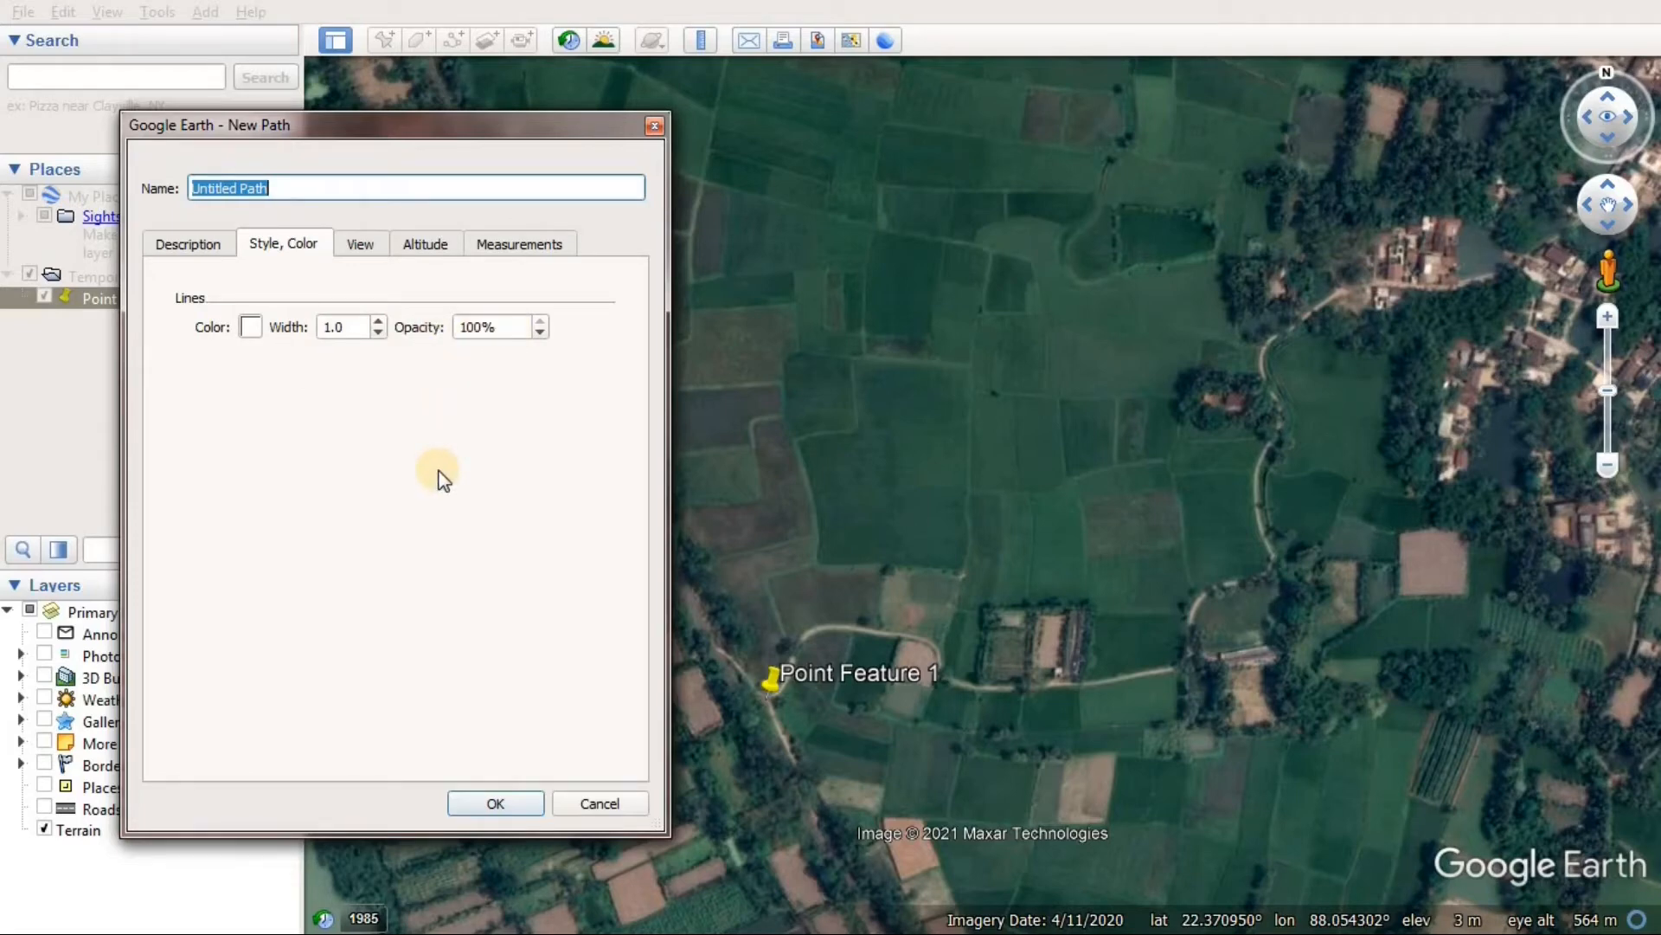
pyautogui.click(510, 251)
pyautogui.click(515, 286)
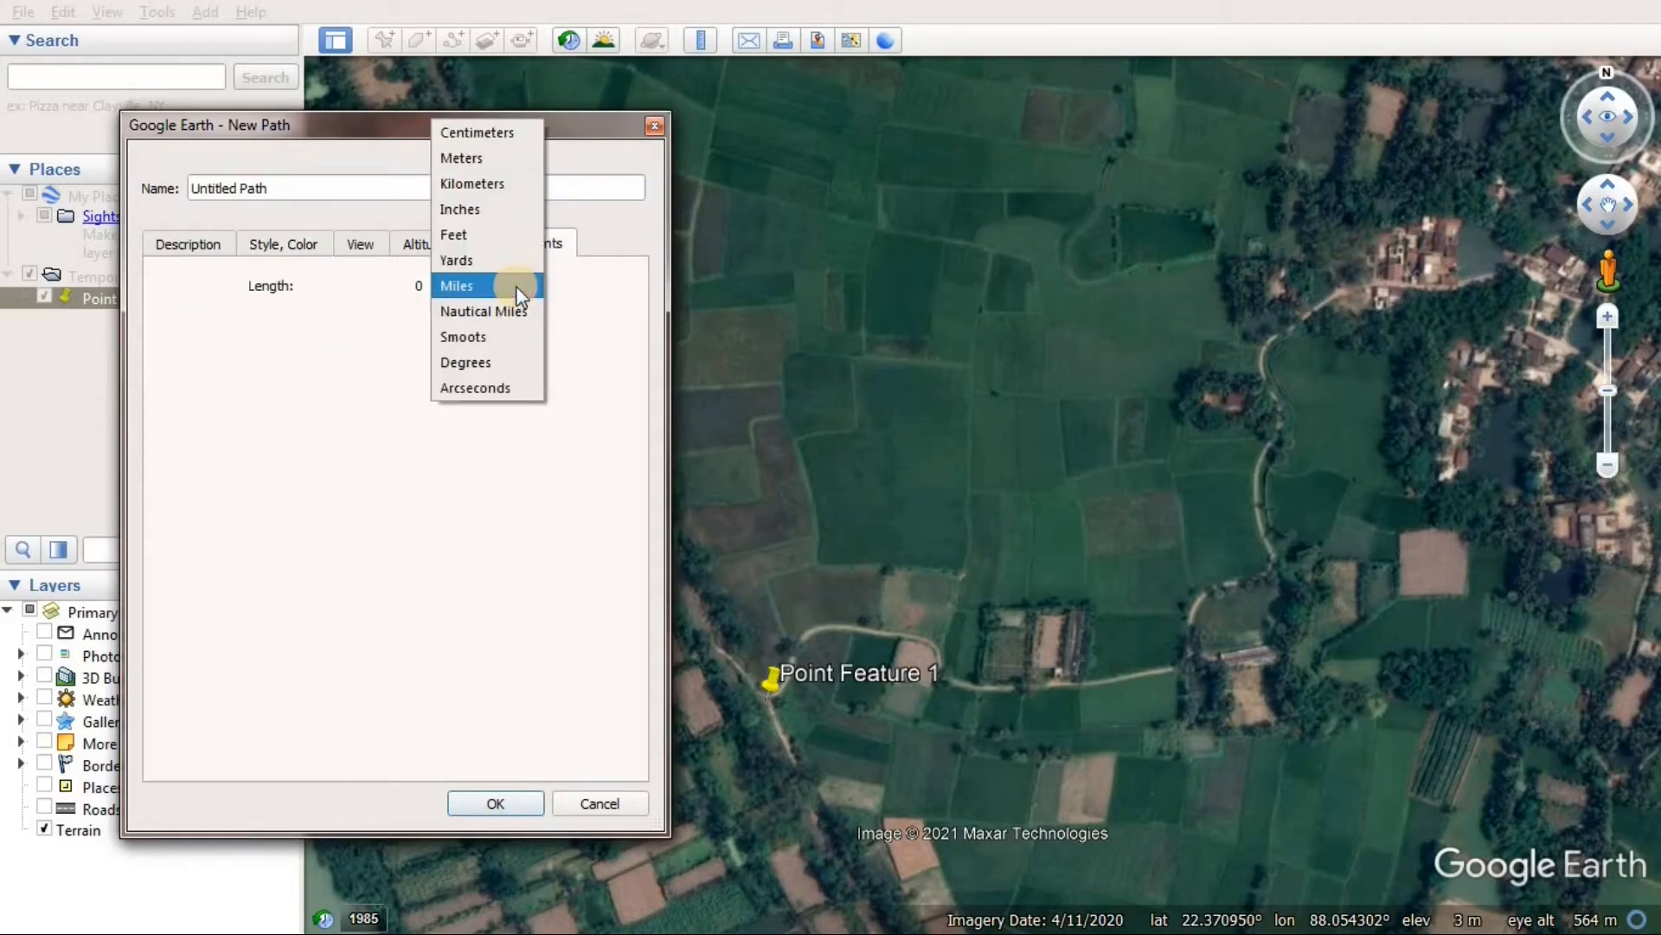
pyautogui.click(483, 159)
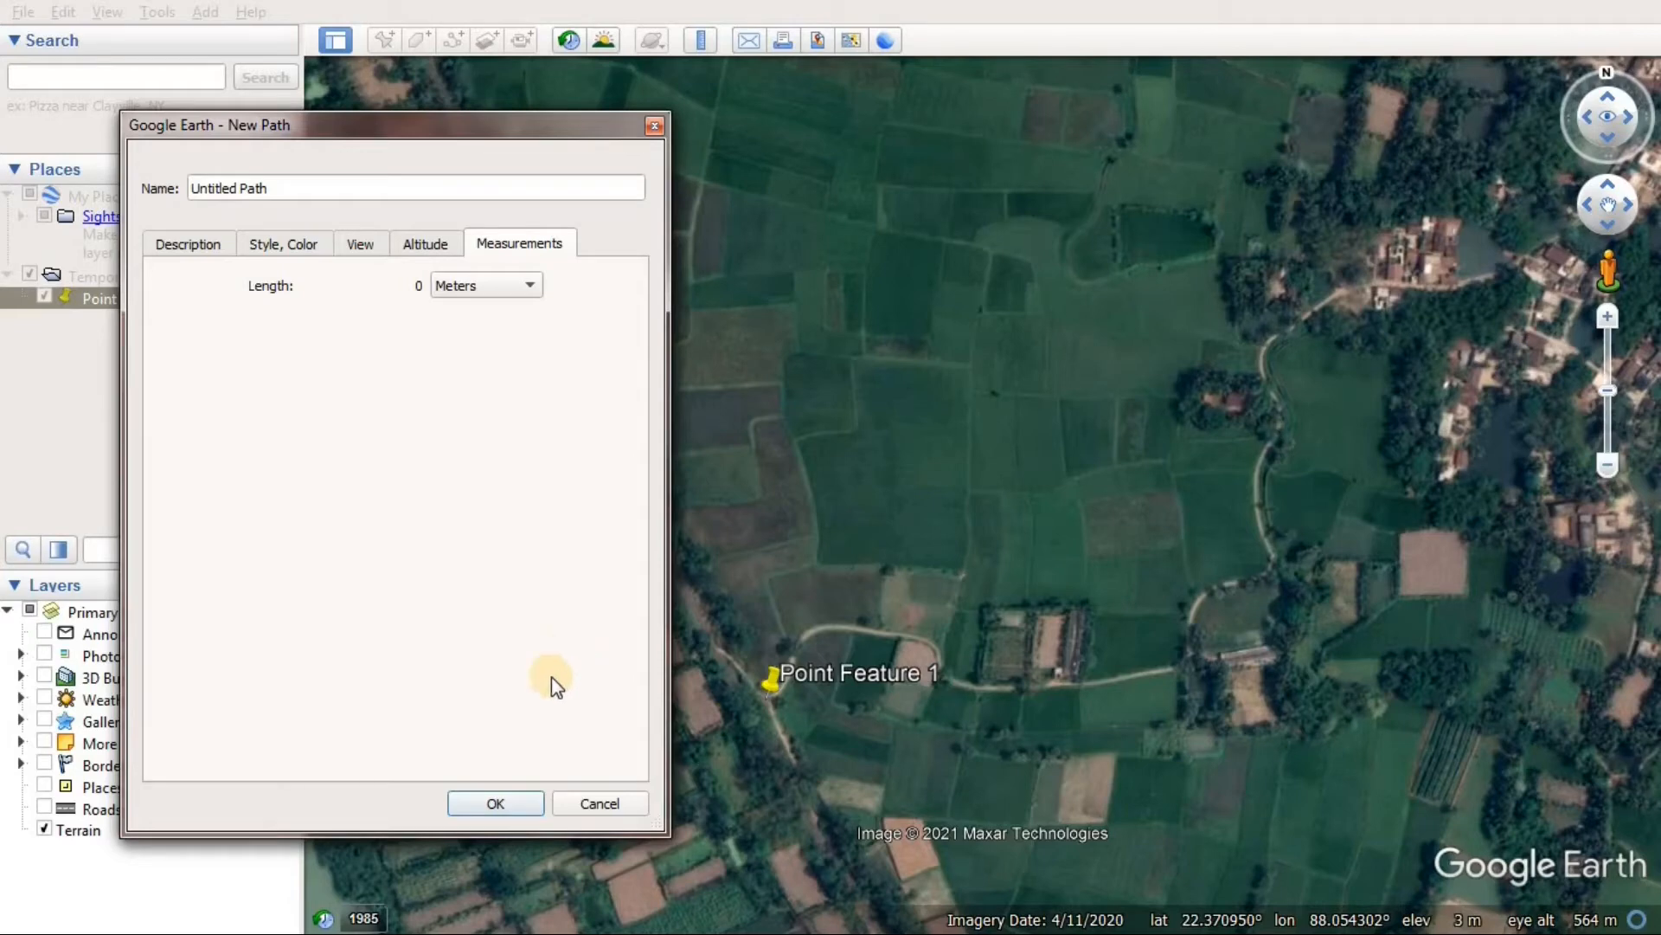
pyautogui.click(511, 803)
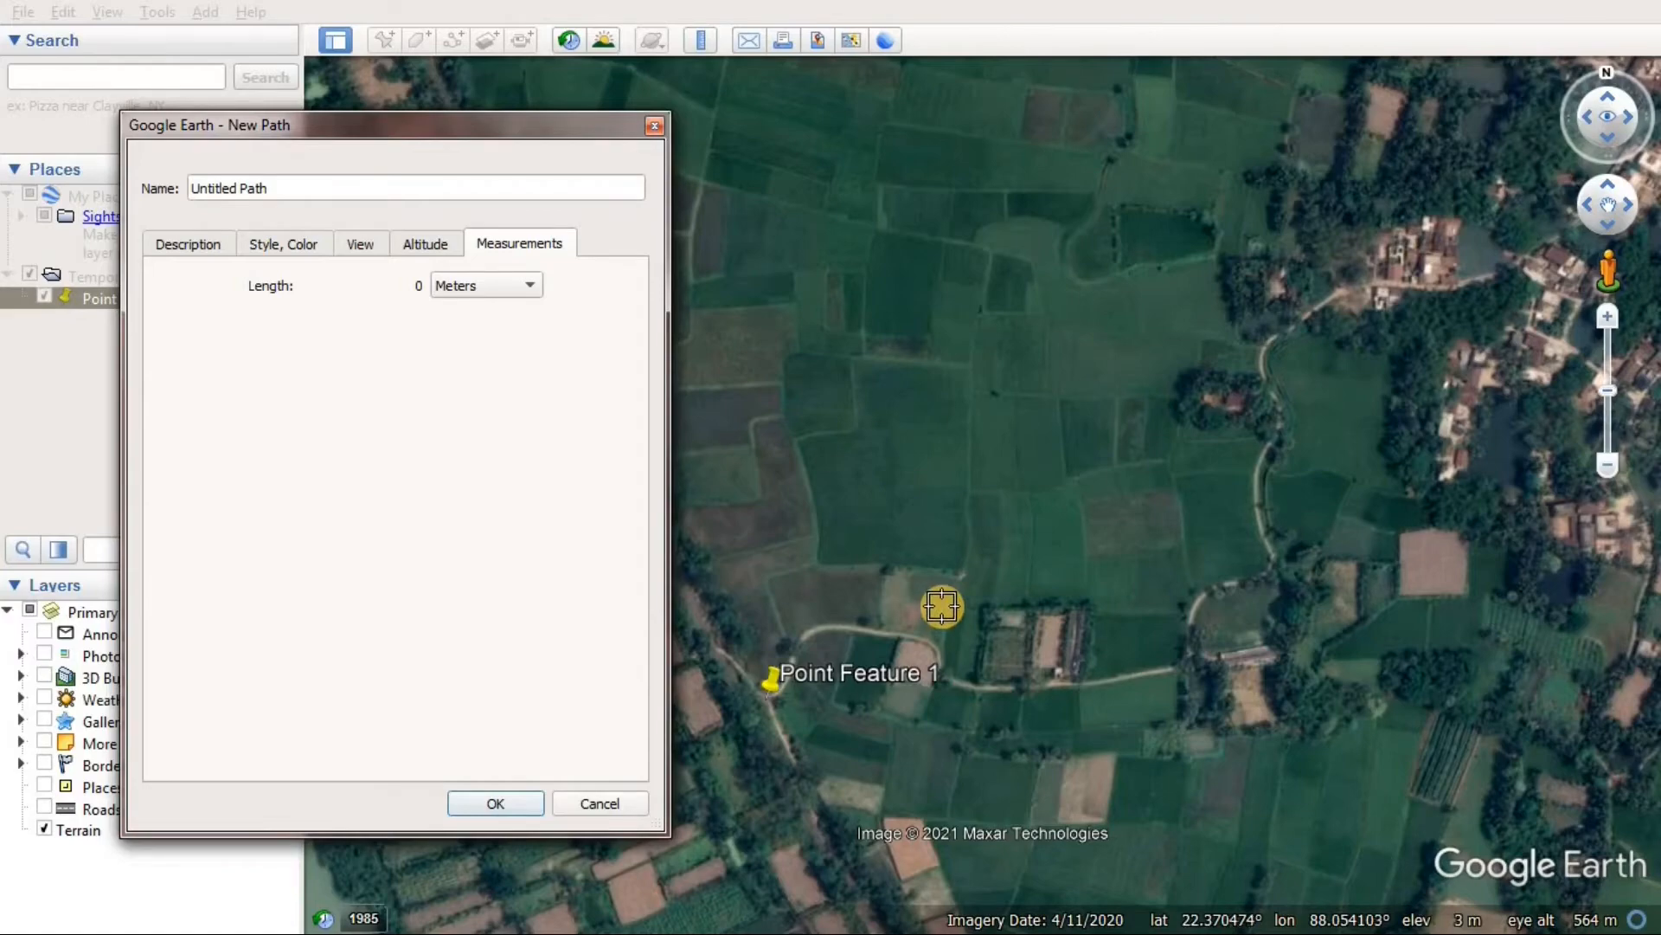
pyautogui.scroll(3, 941, 606)
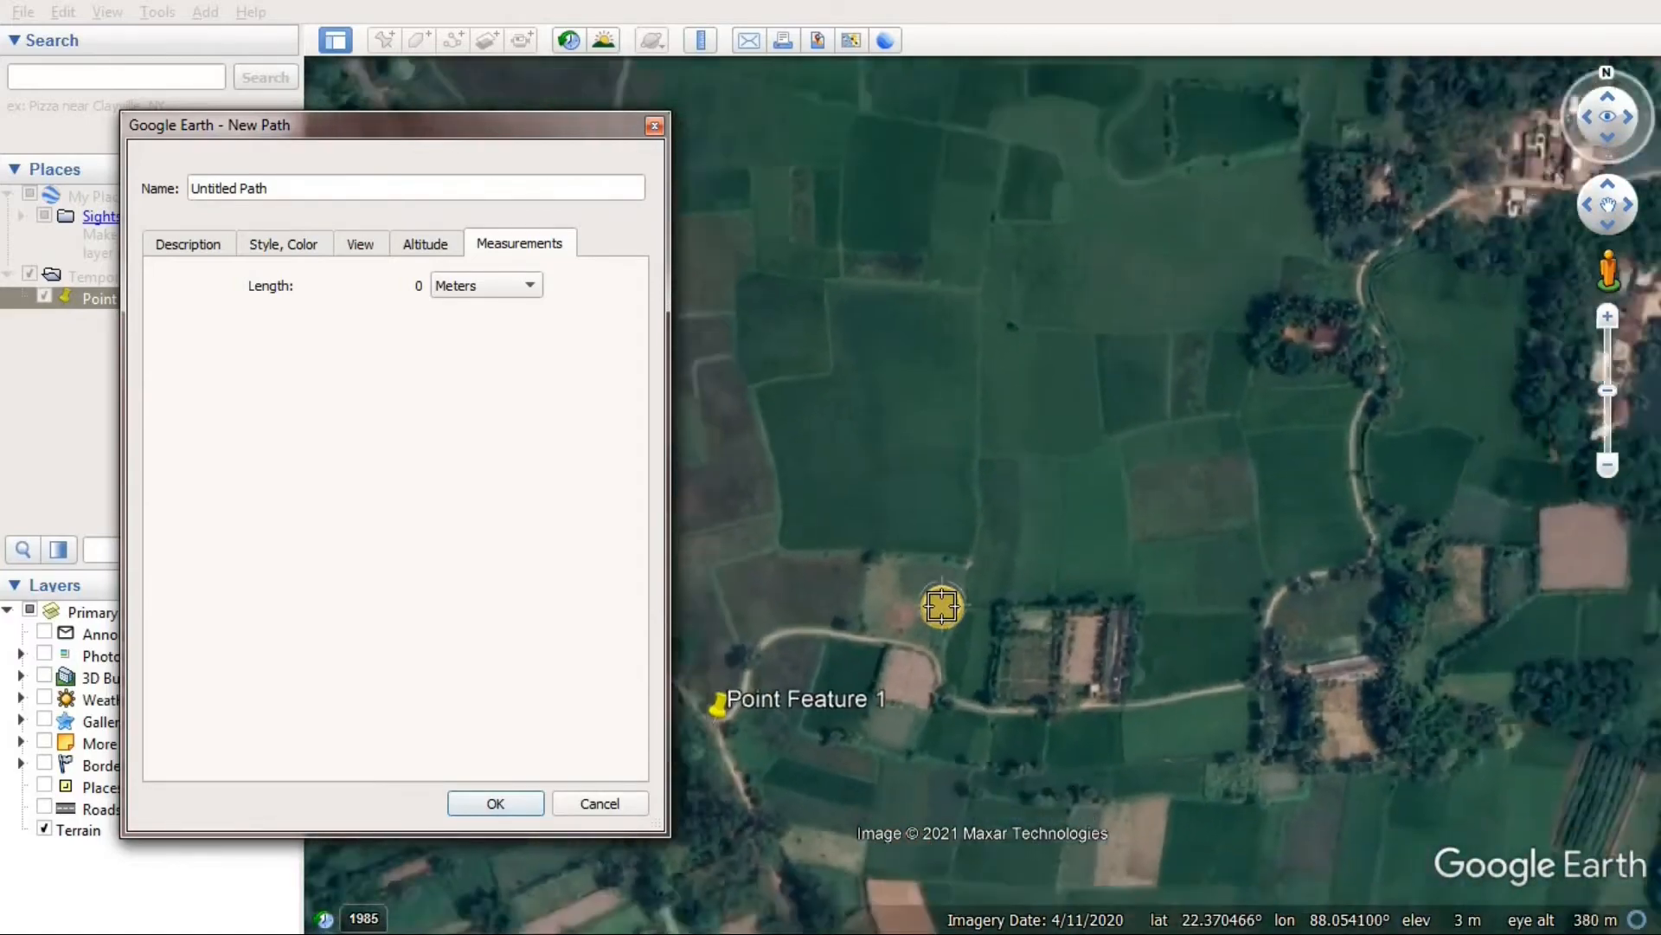
pyautogui.scroll(-3, 942, 606)
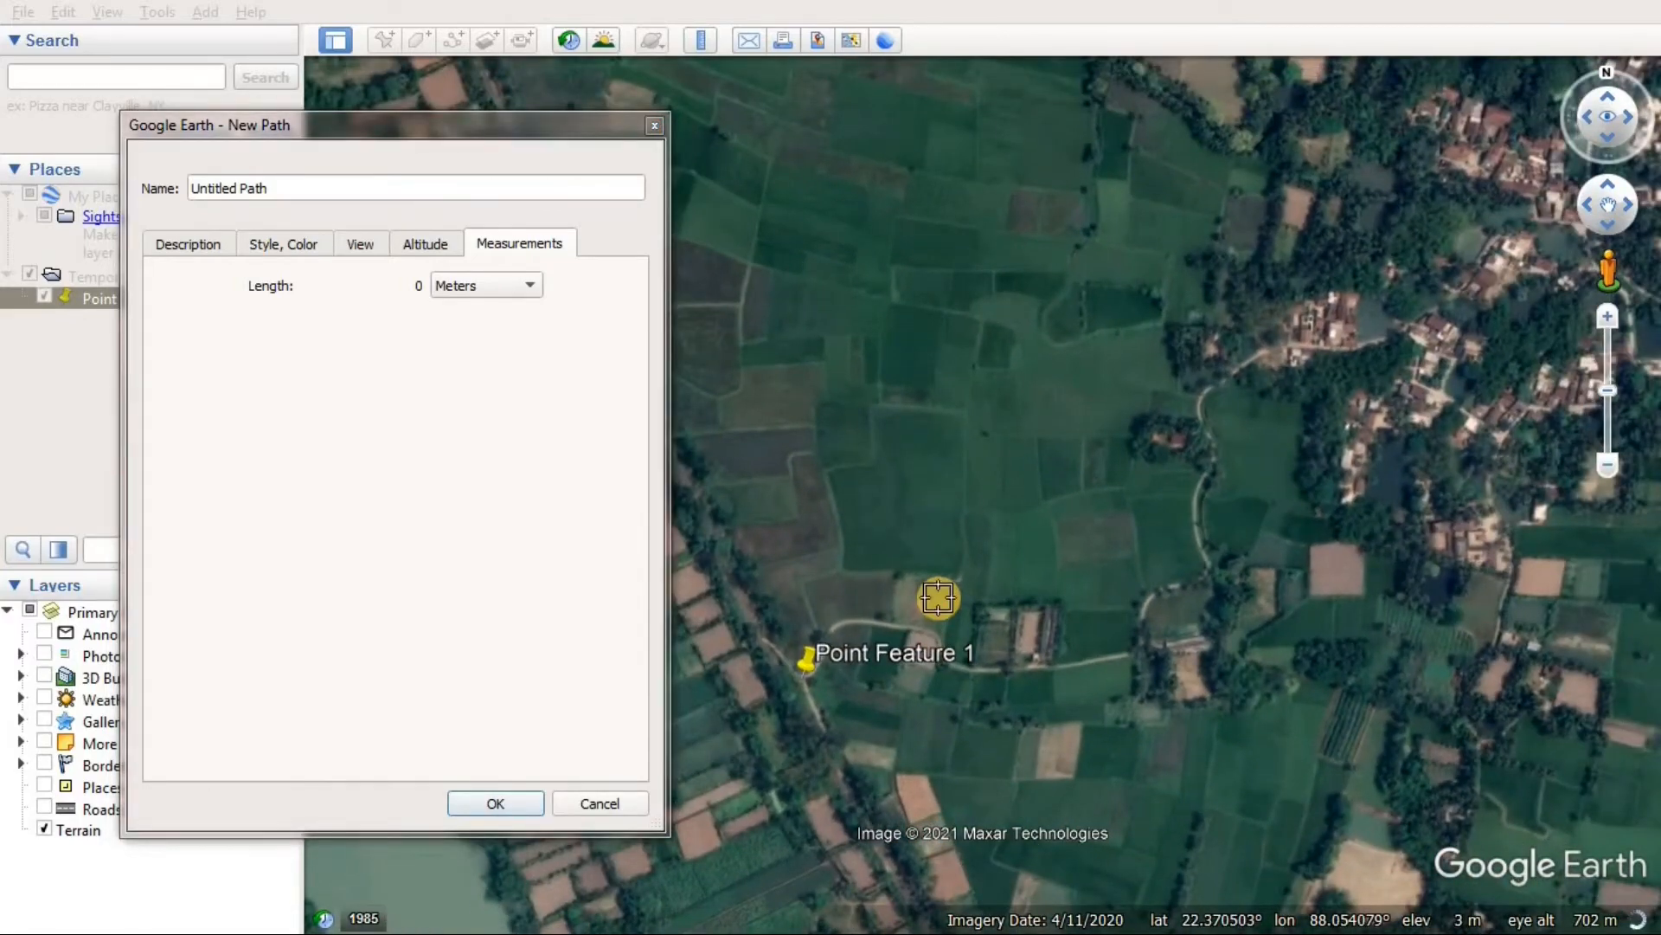
pyautogui.click(931, 585)
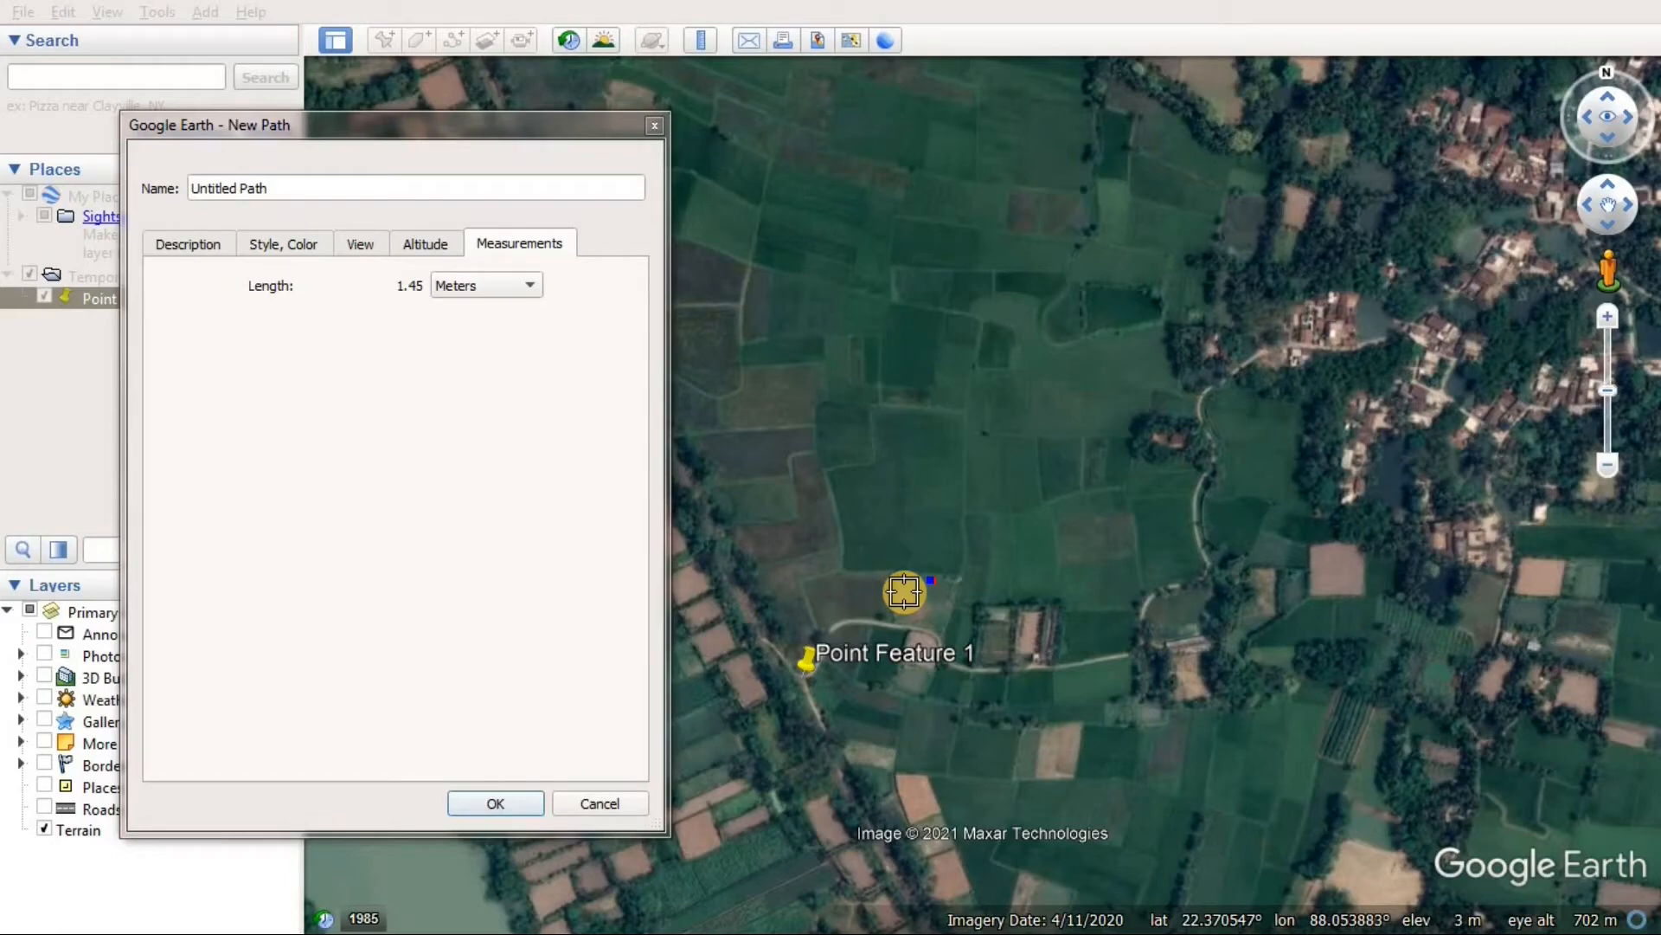
pyautogui.rightClick(904, 592)
pyautogui.rightClick(904, 592)
pyautogui.rightClick(900, 597)
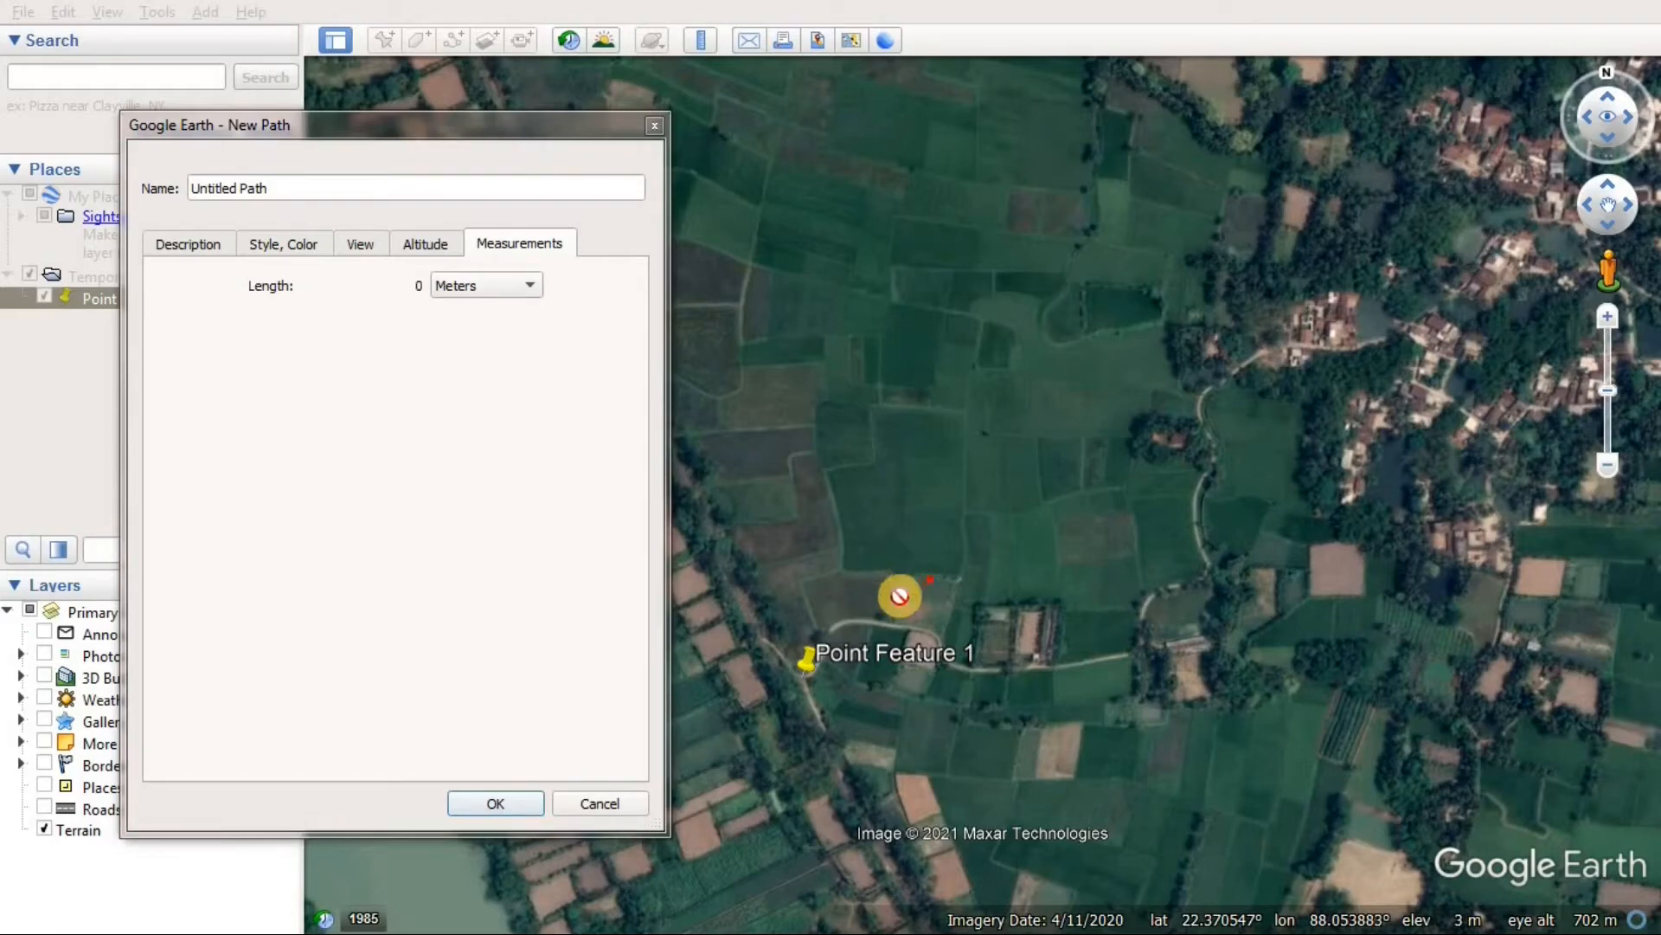
pyautogui.rightClick(900, 595)
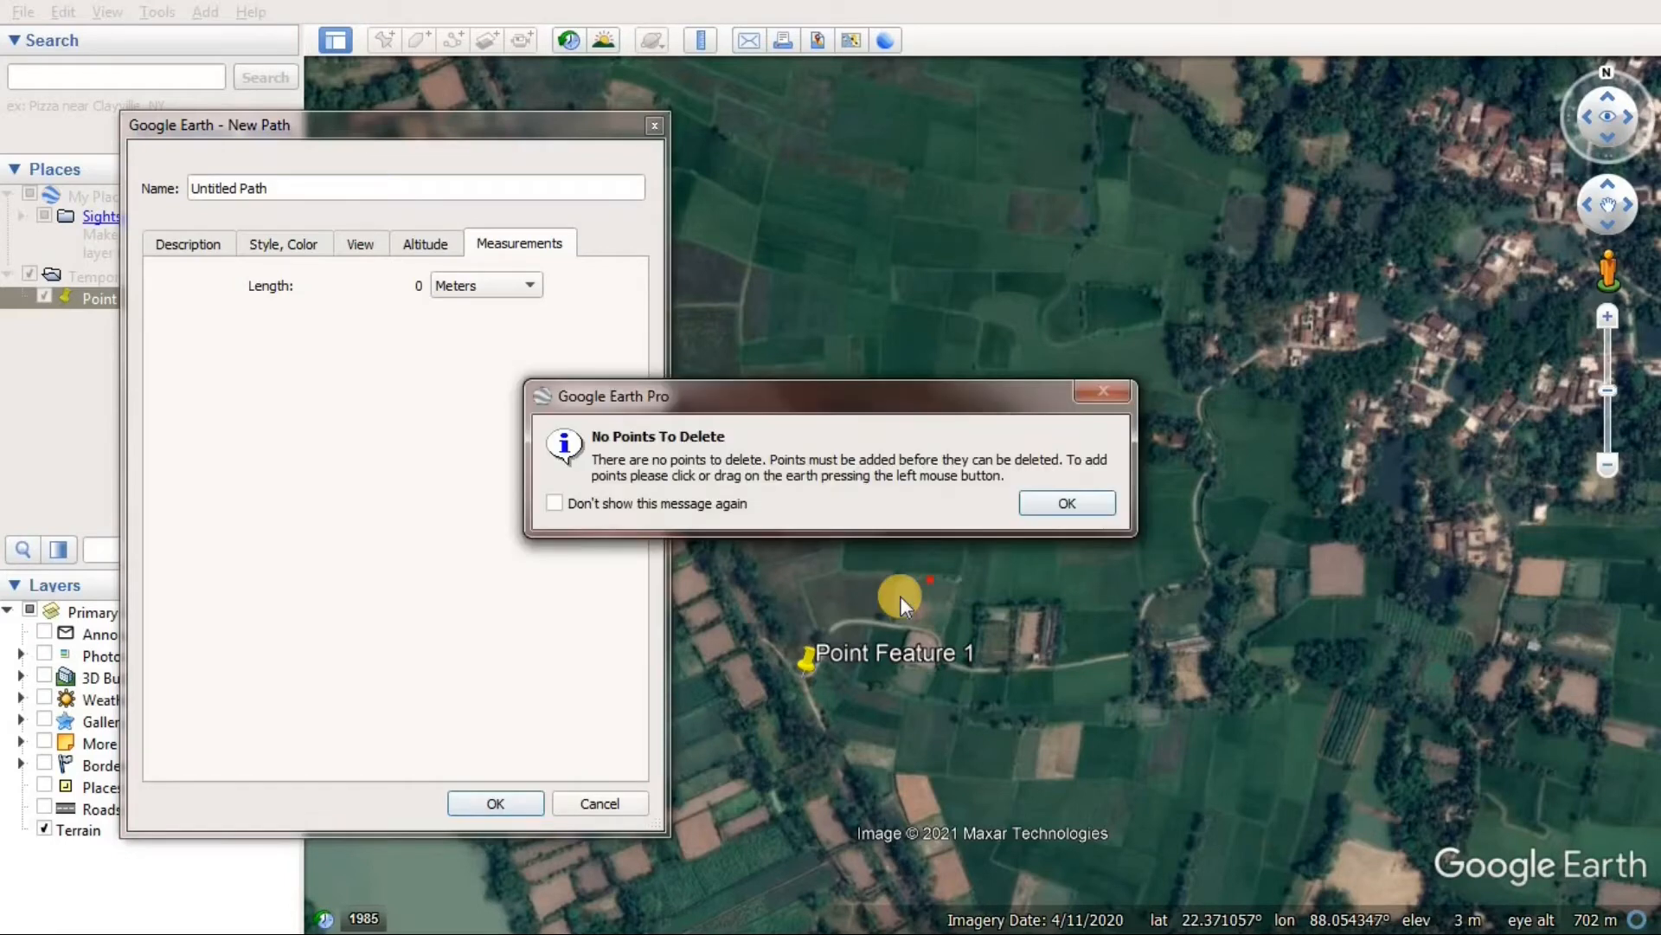
pyautogui.click(1064, 502)
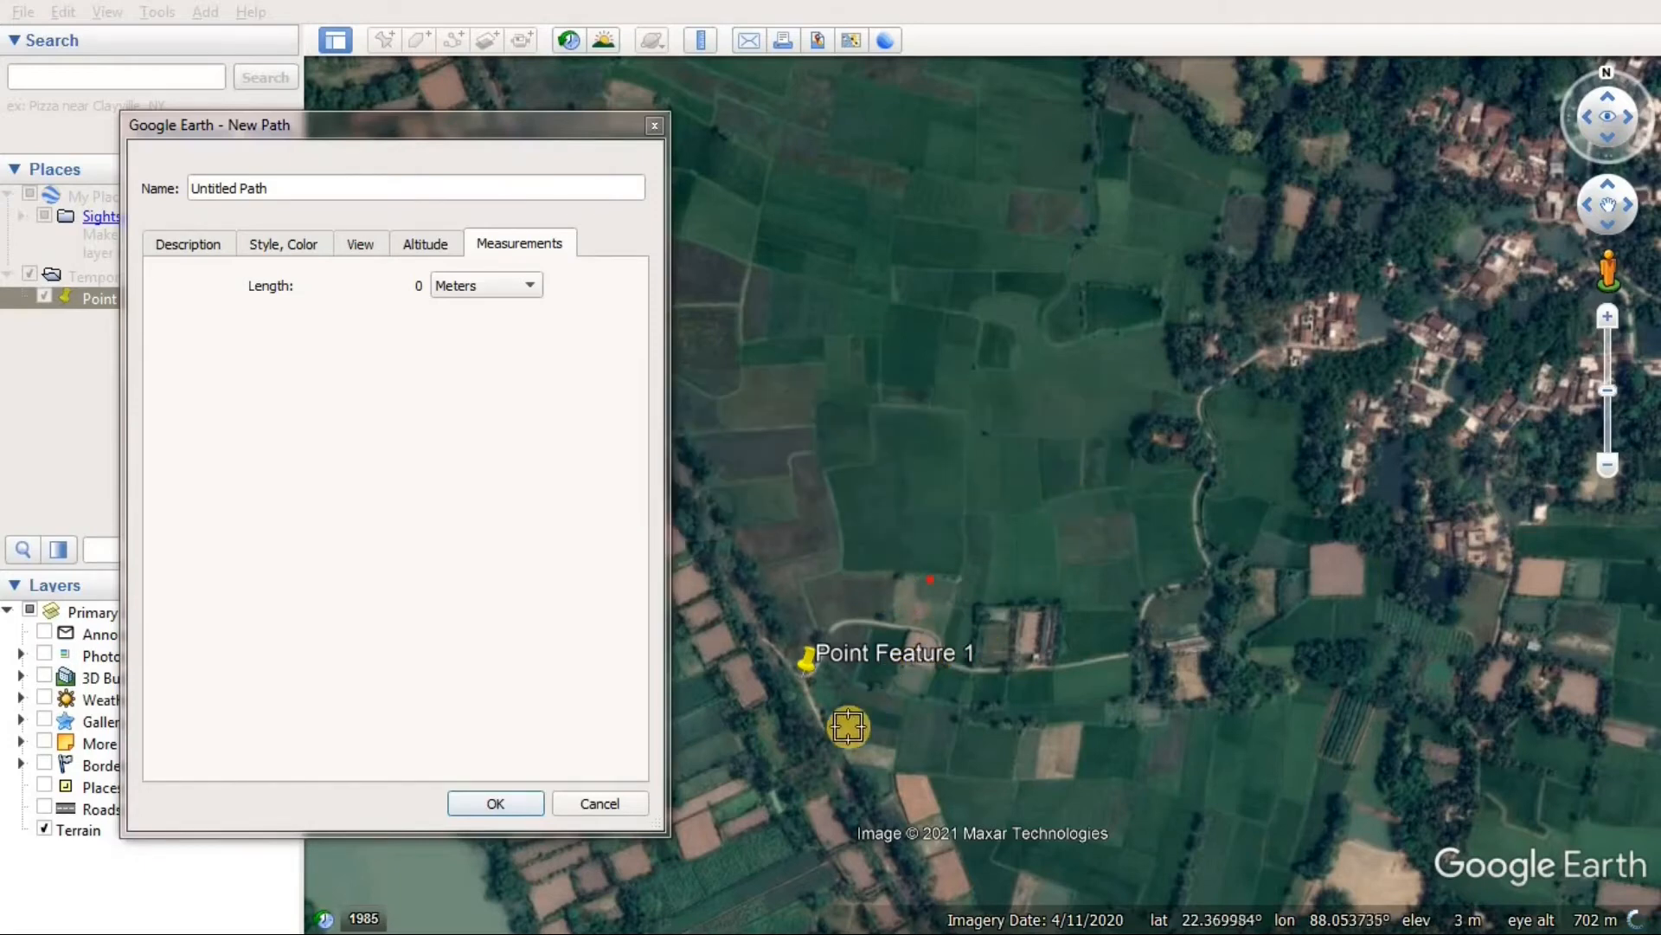
# Trace the first part of the path from Point Feature 1 along the curved road around the small bare field, about 113 m long
pyautogui.scroll(1, 846, 753)
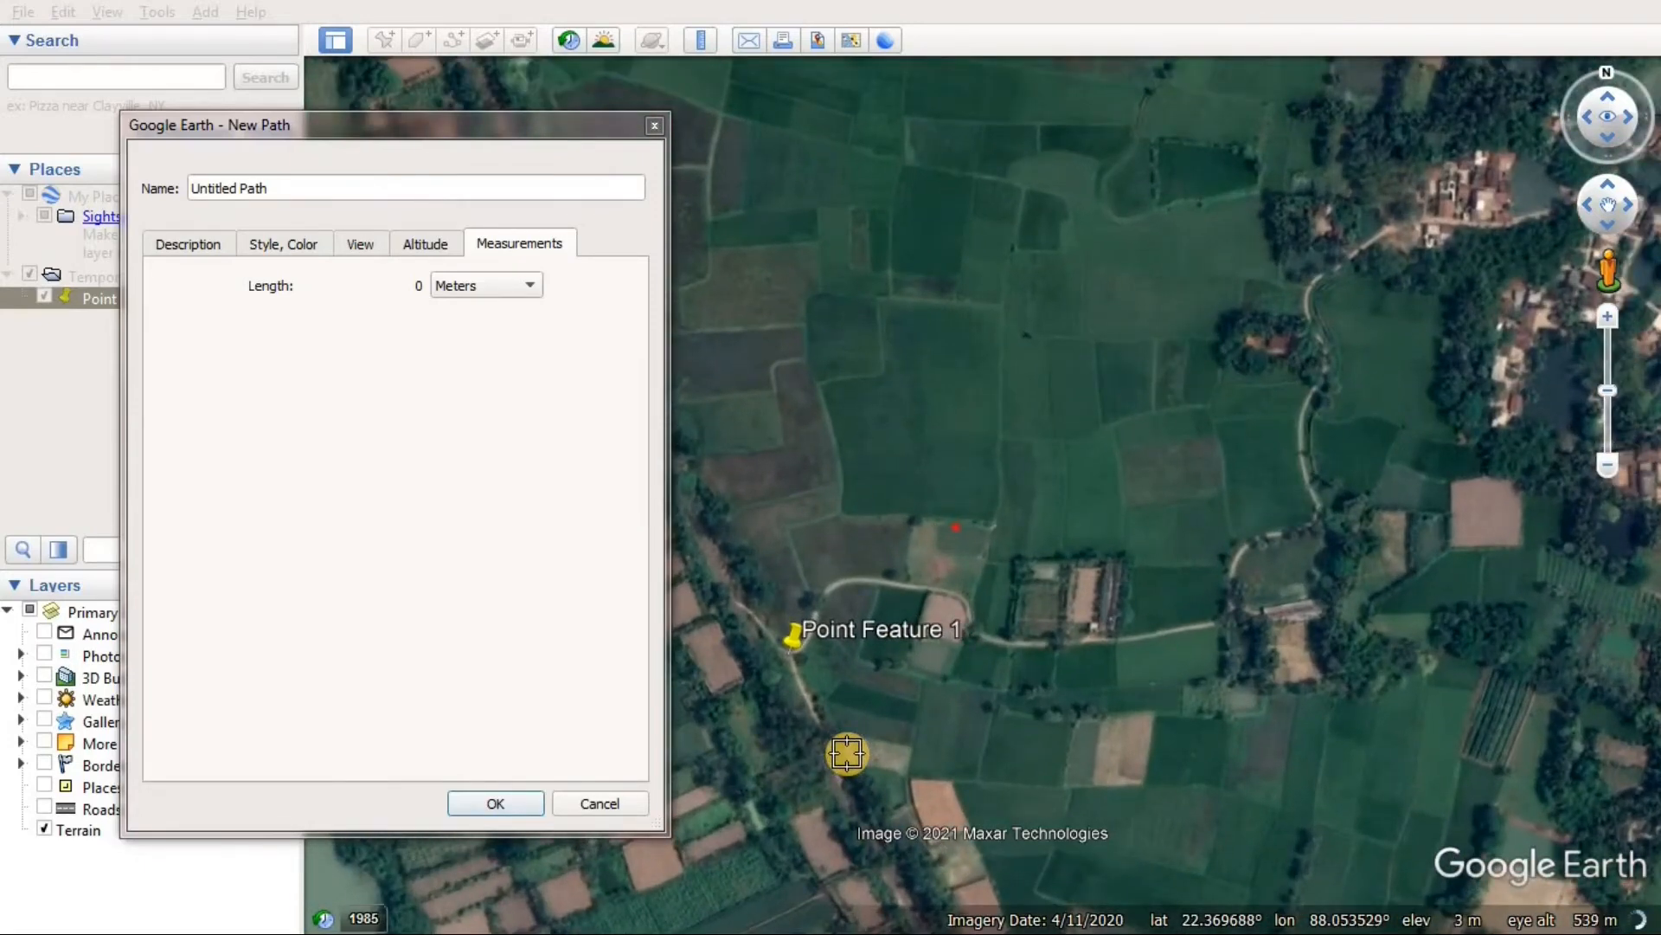
pyautogui.scroll(1, 846, 753)
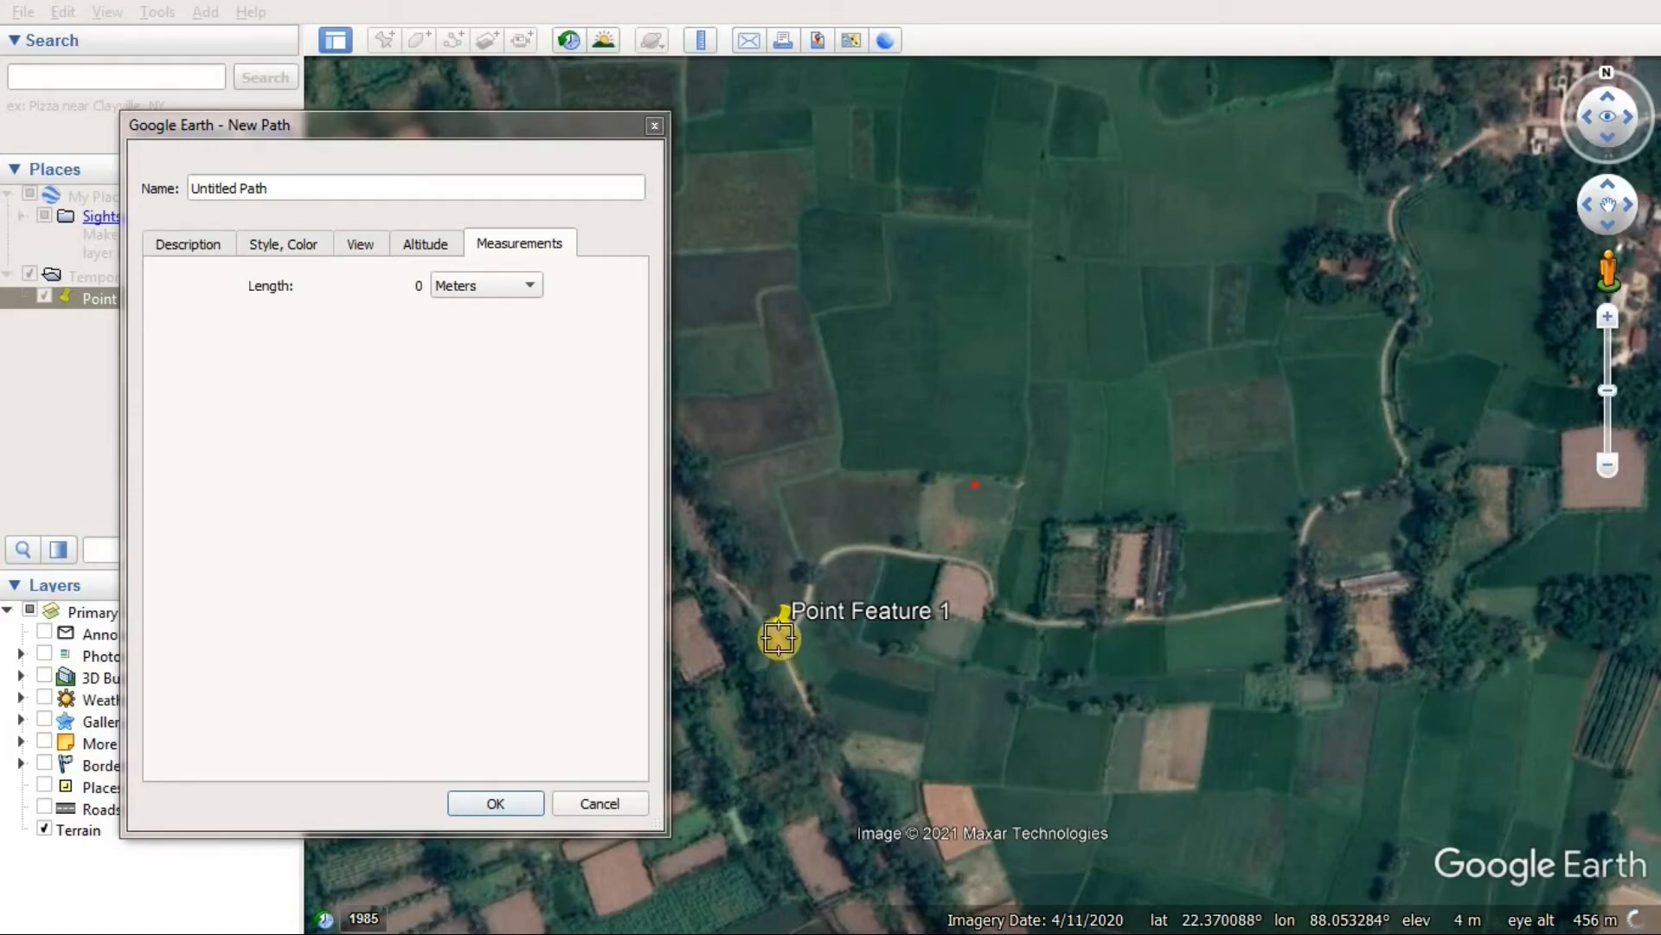
pyautogui.click(780, 642)
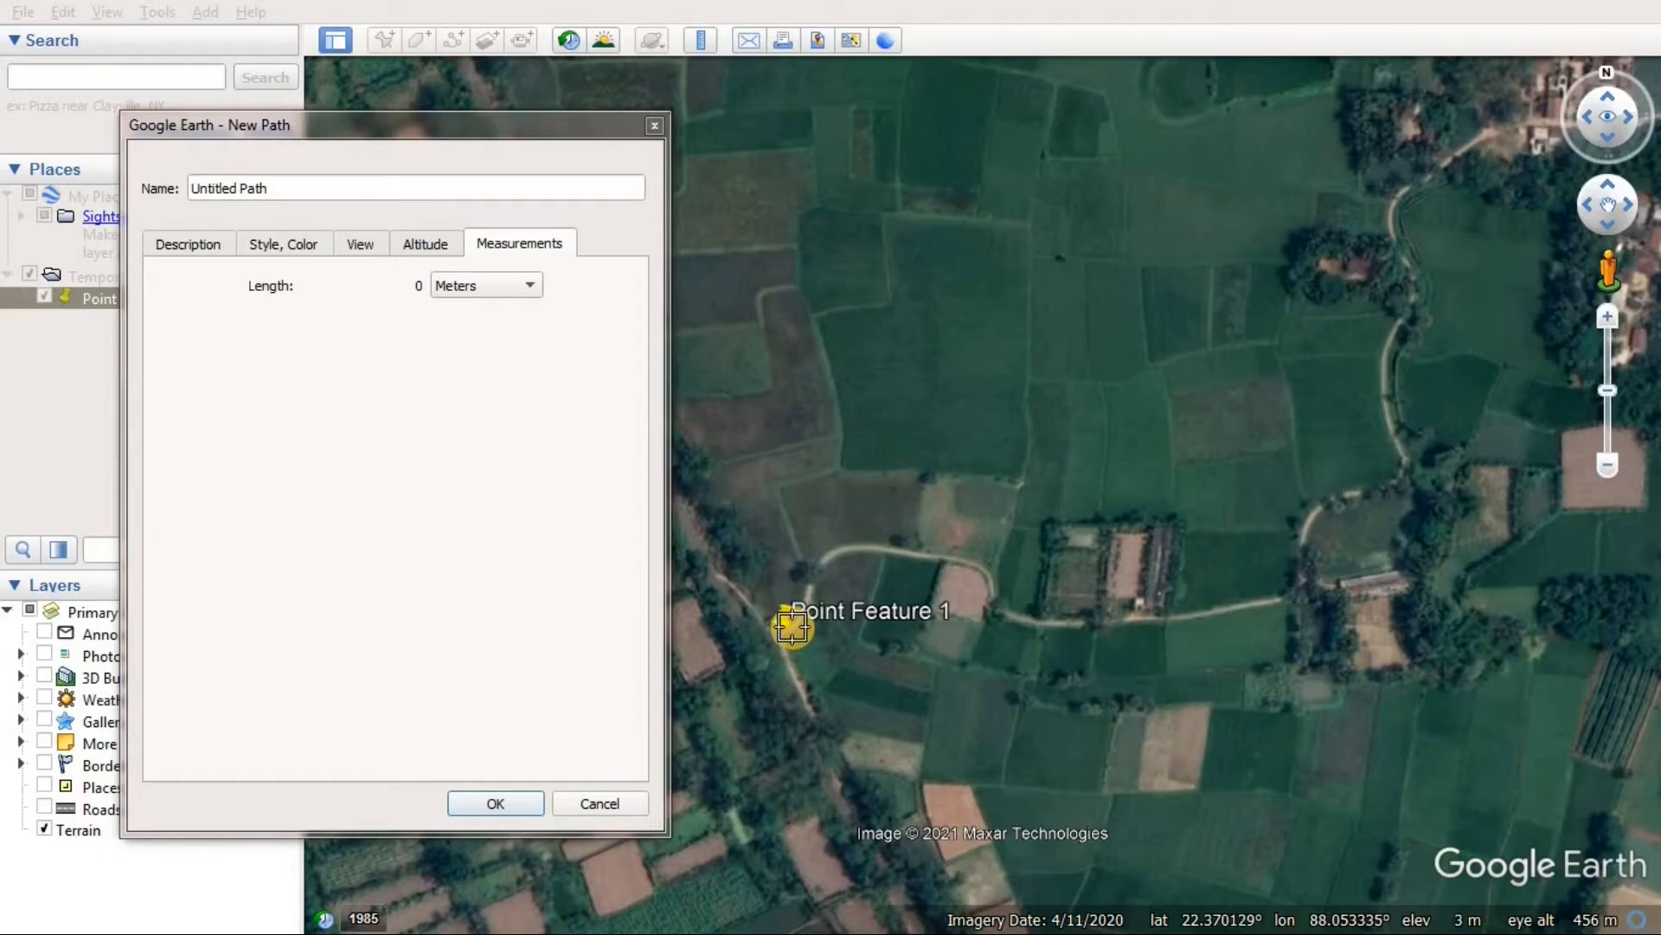
pyautogui.click(793, 626)
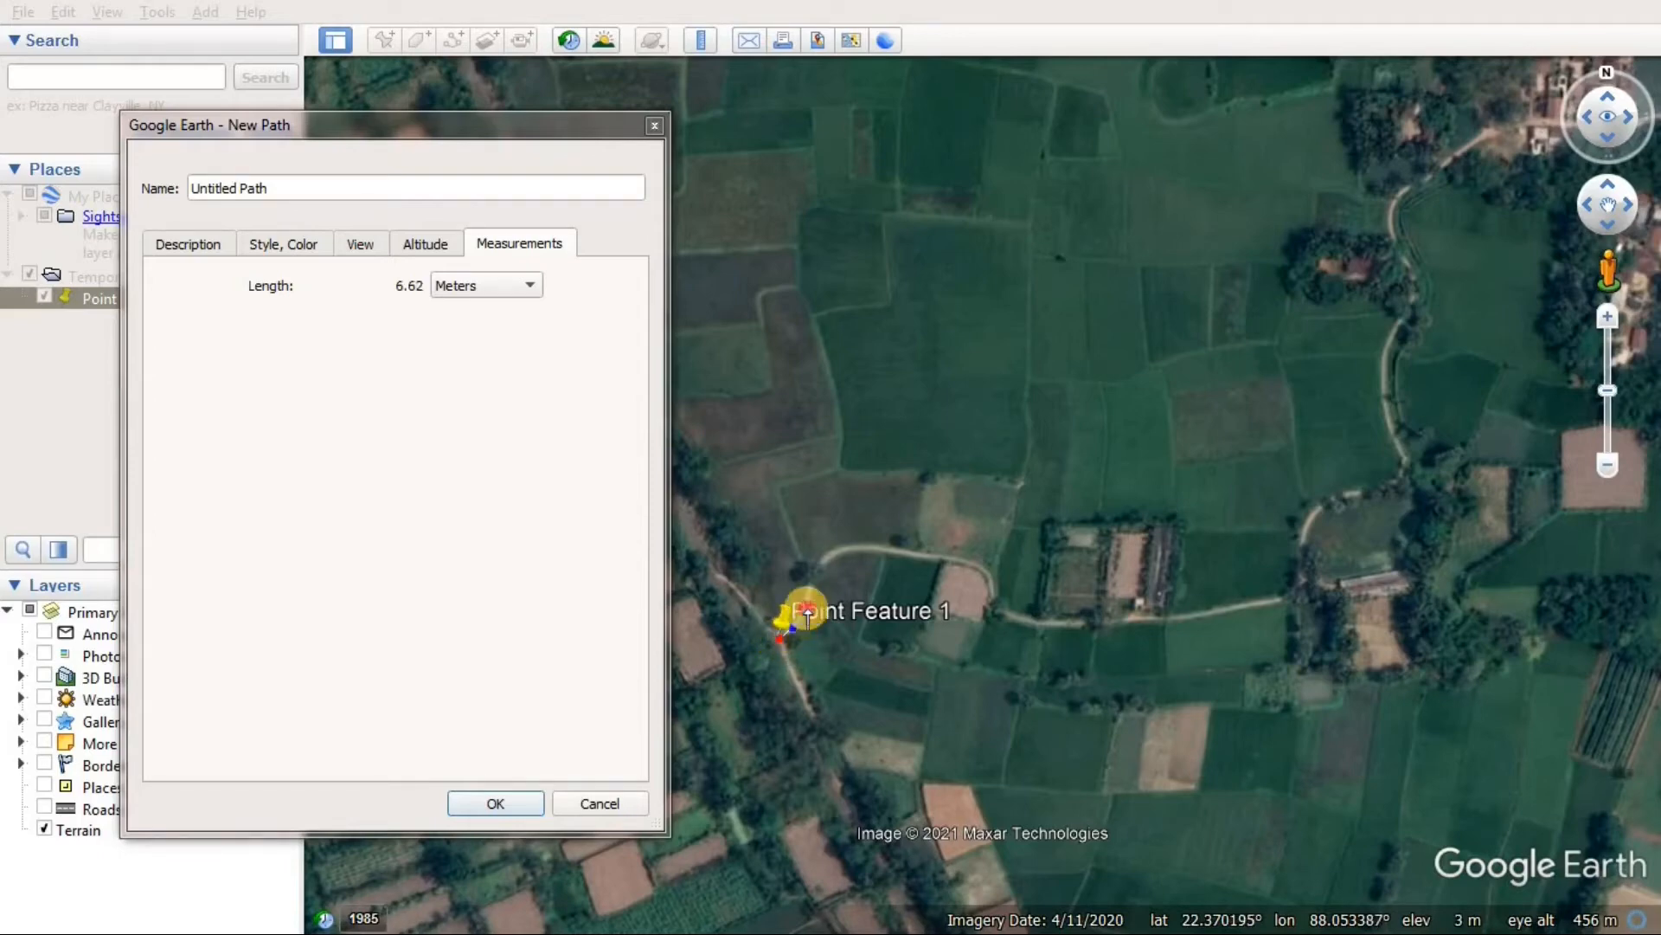
pyautogui.click(797, 616)
pyautogui.click(809, 583)
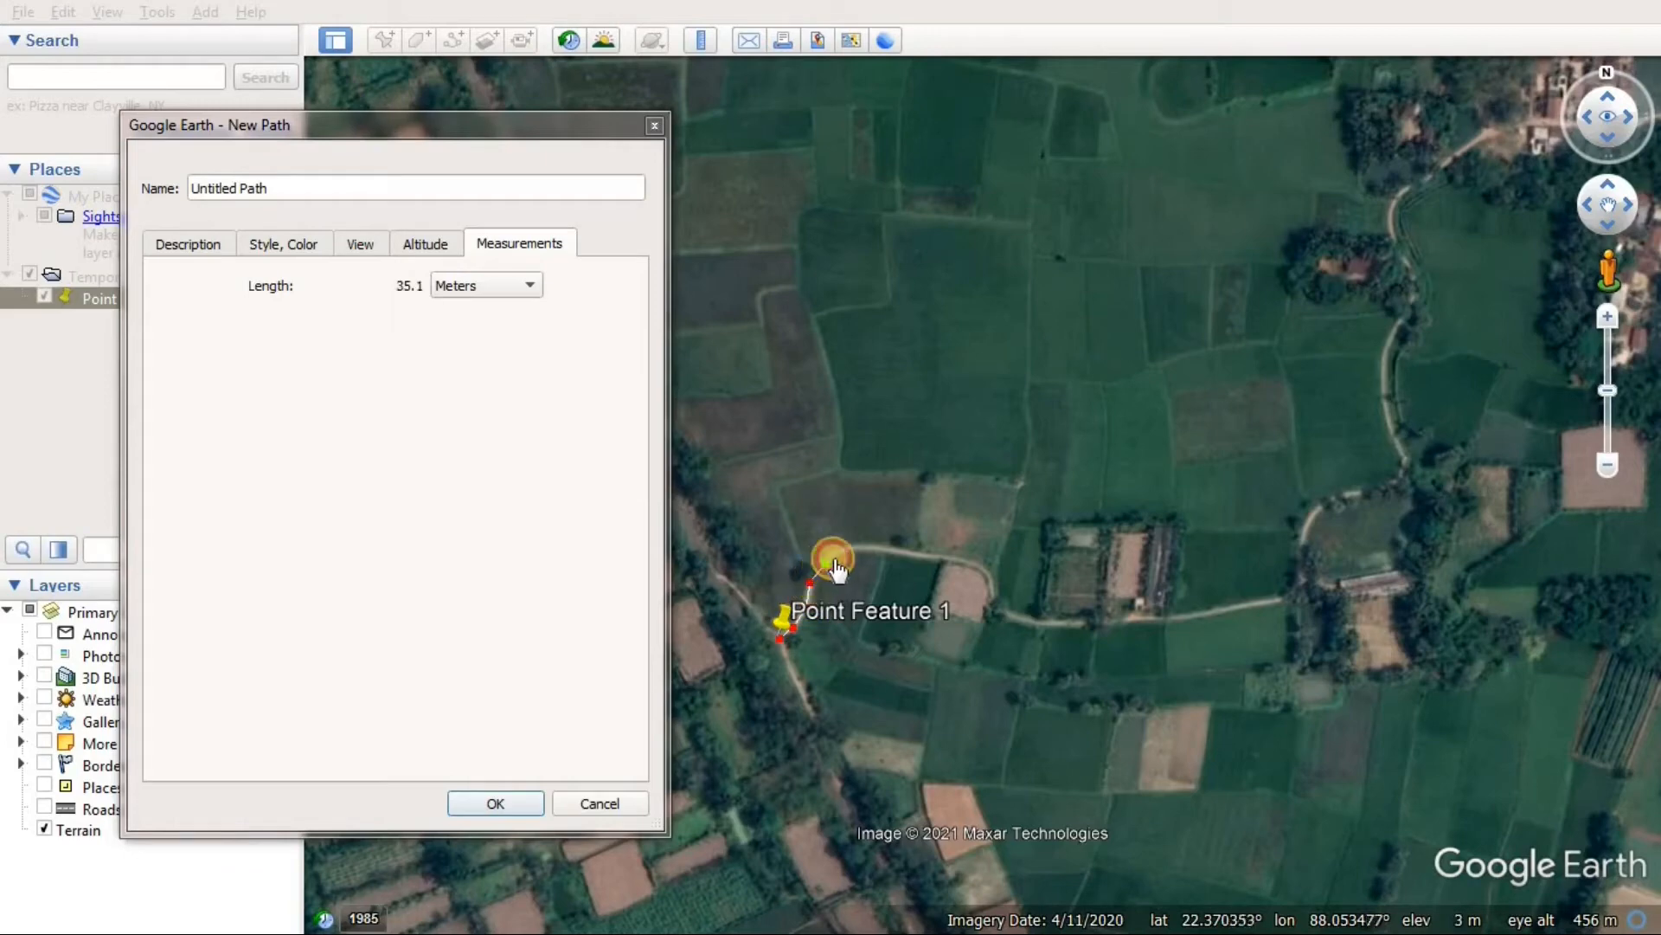
pyautogui.click(841, 551)
pyautogui.click(865, 547)
pyautogui.click(903, 555)
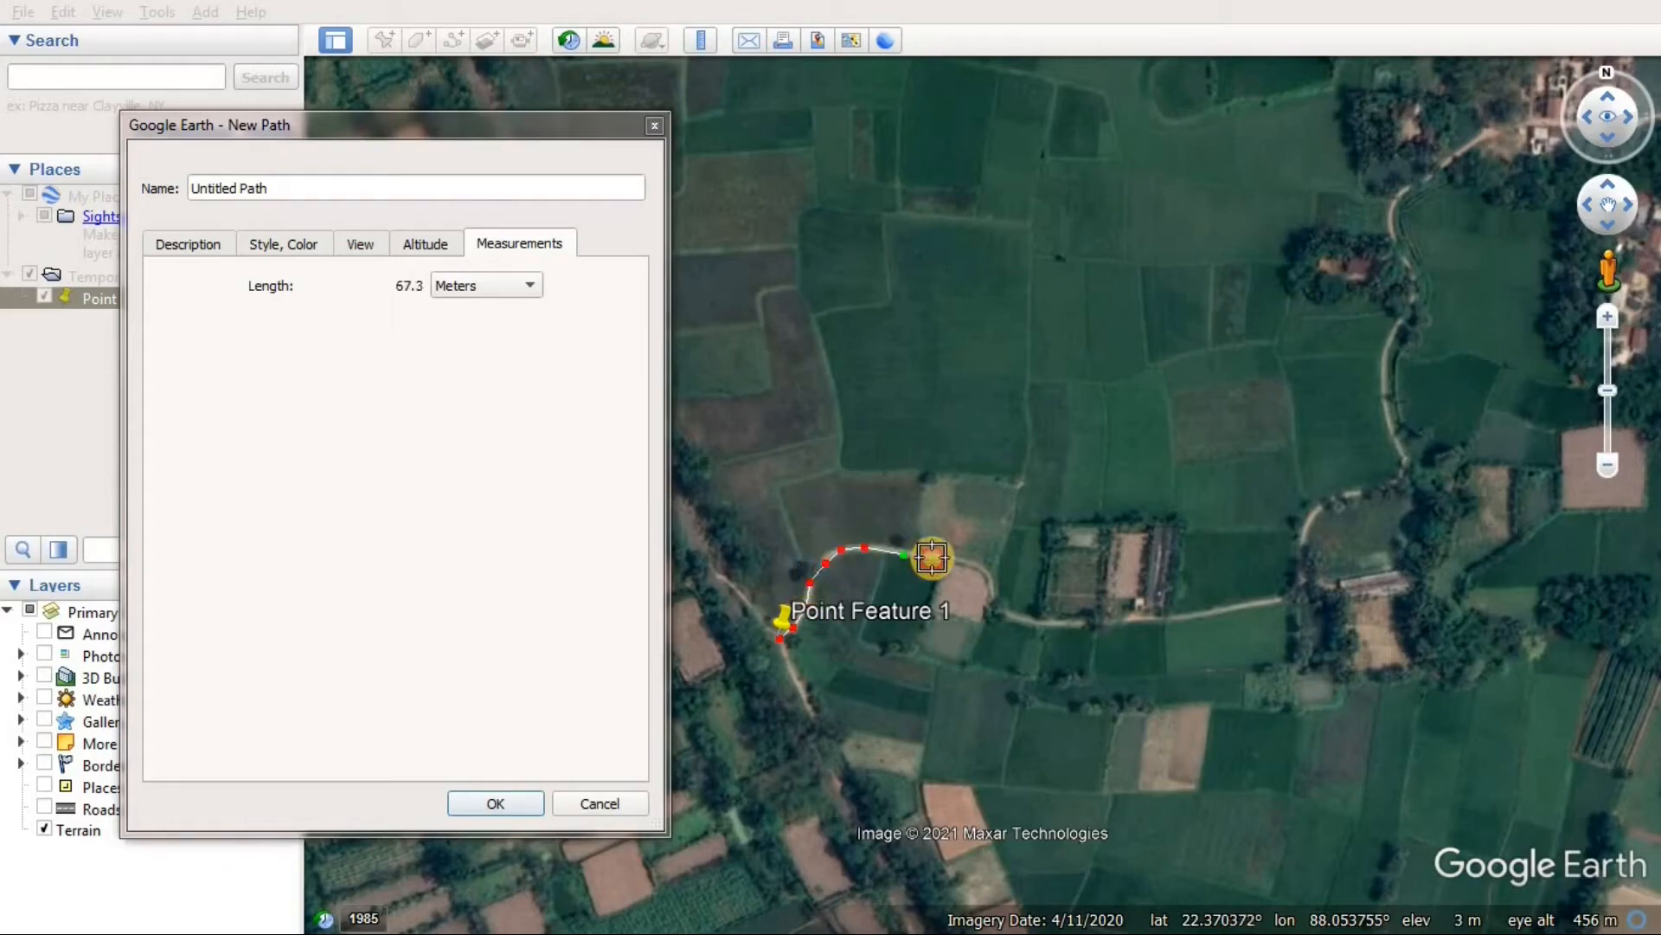
pyautogui.click(940, 561)
pyautogui.click(963, 565)
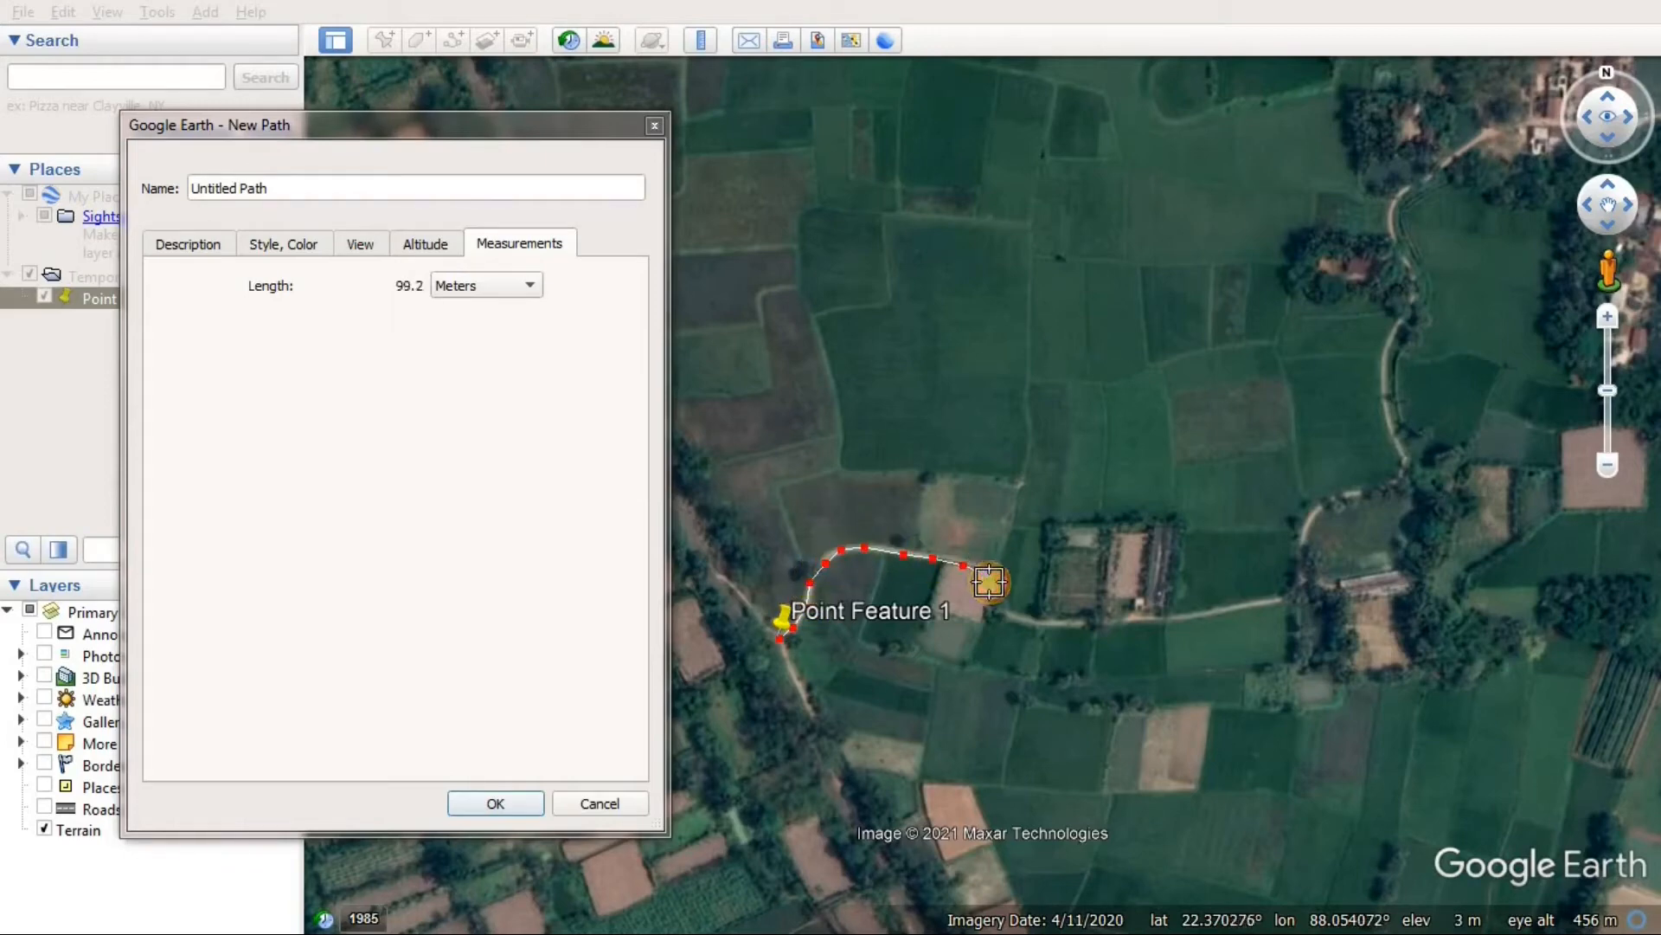
pyautogui.click(984, 573)
pyautogui.click(1000, 606)
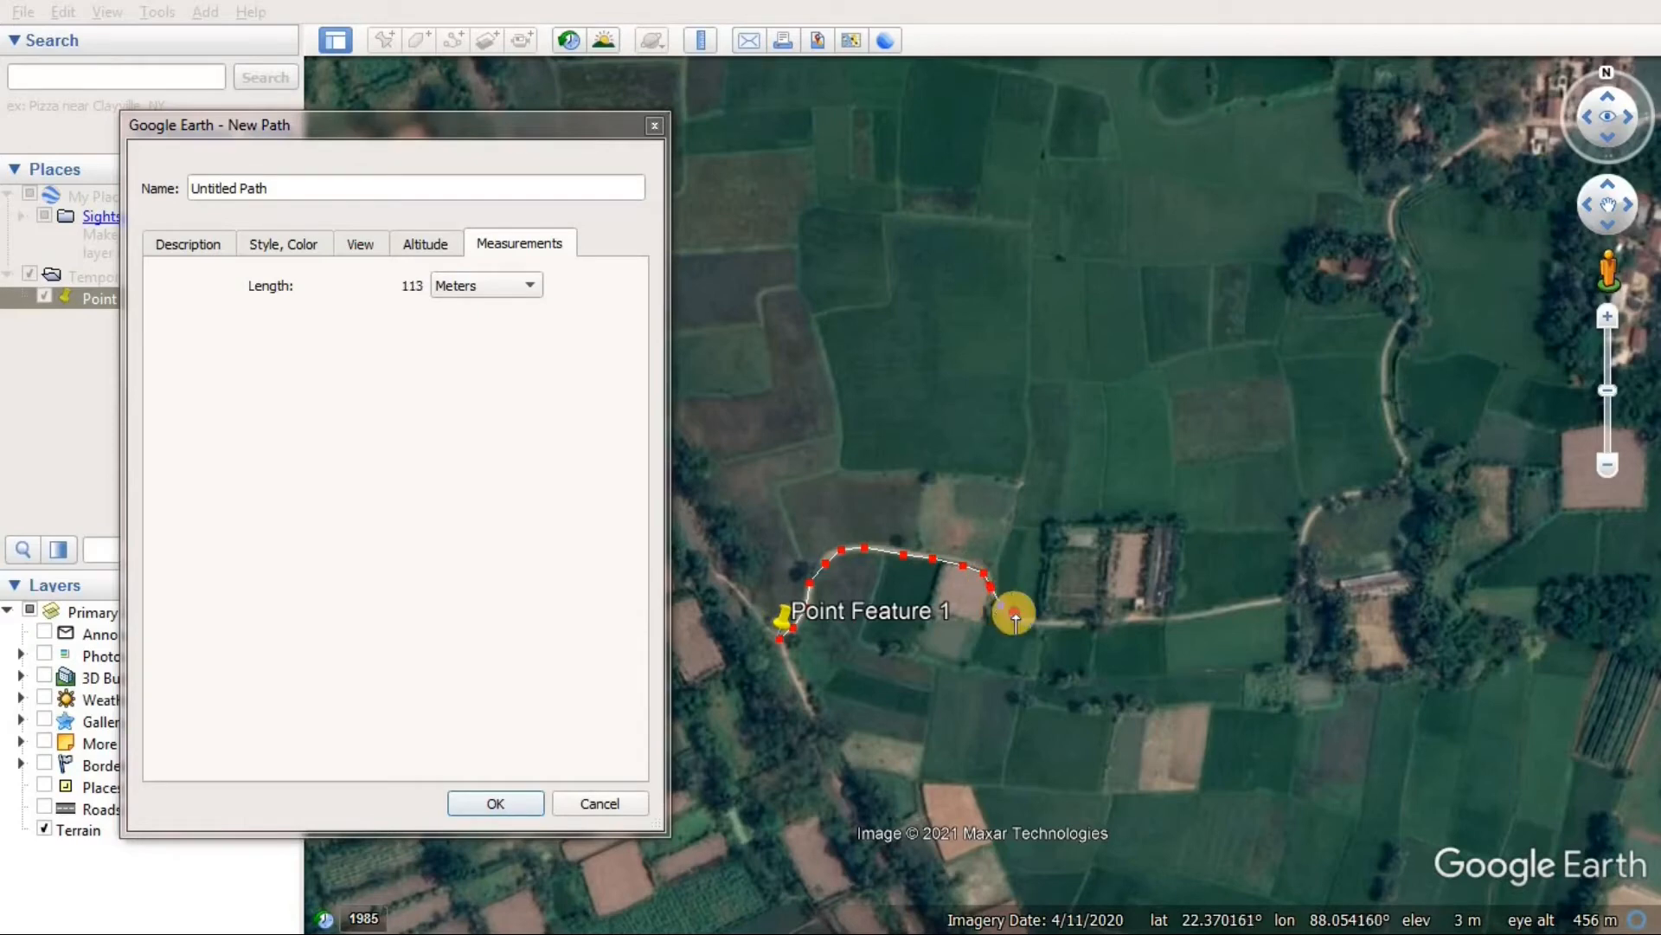
# Extend the path east along the road, past the fenced plots, to a total length of about 187 m
pyautogui.click(1014, 612)
pyautogui.click(1048, 625)
pyautogui.click(1090, 625)
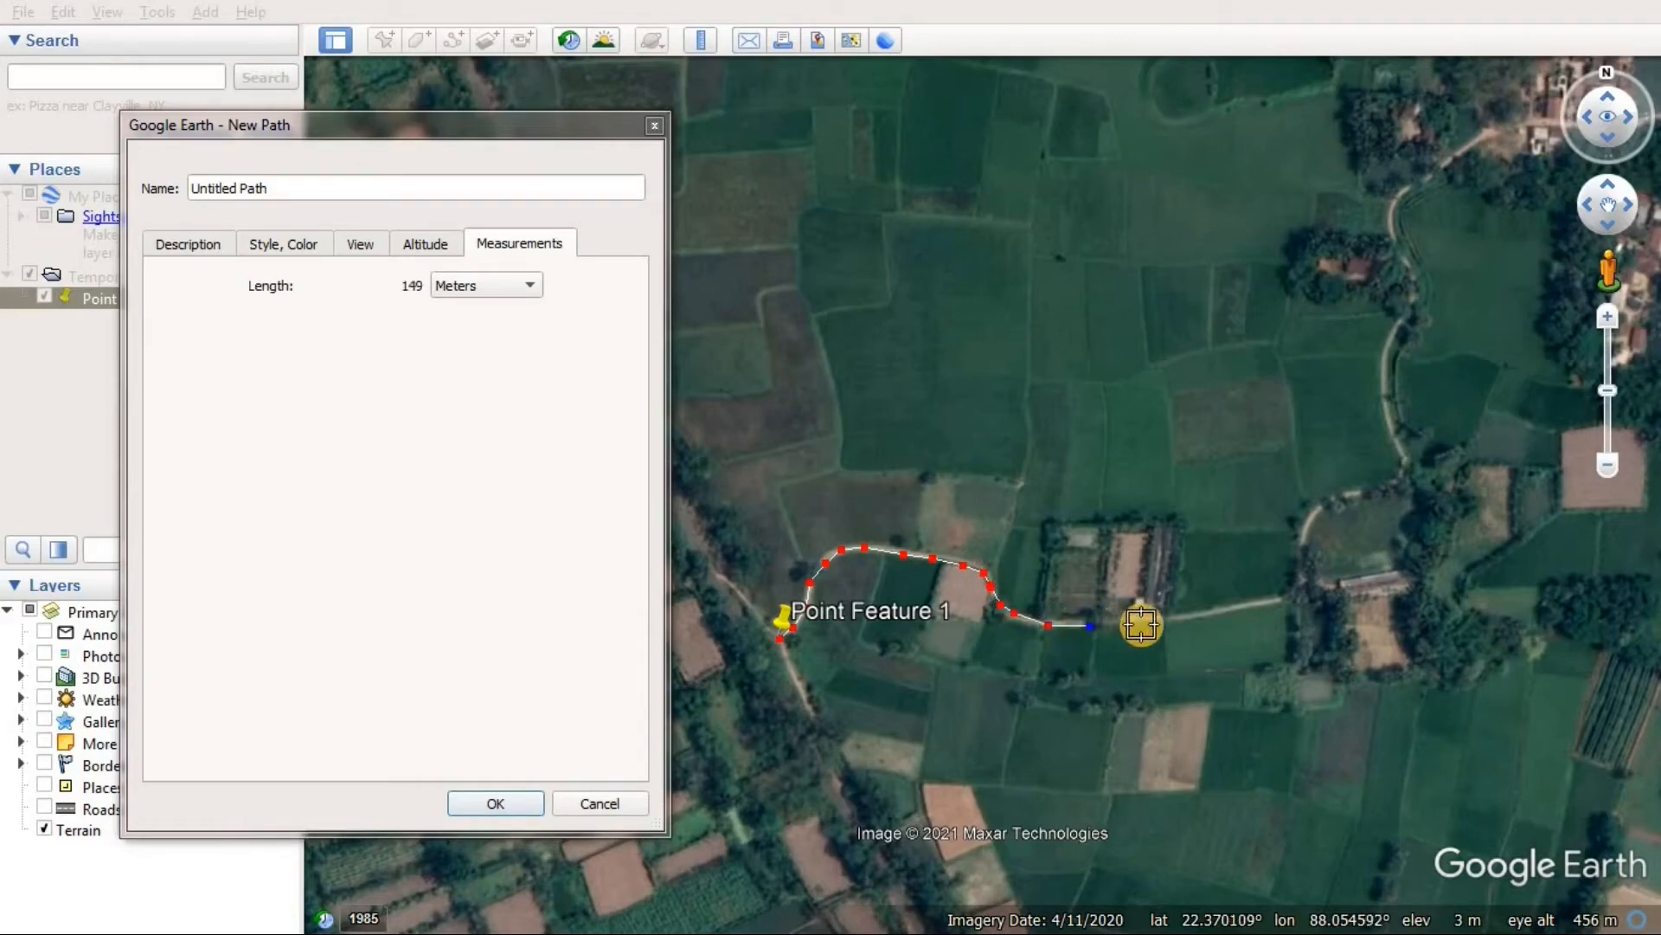
pyautogui.click(1142, 622)
pyautogui.click(1183, 616)
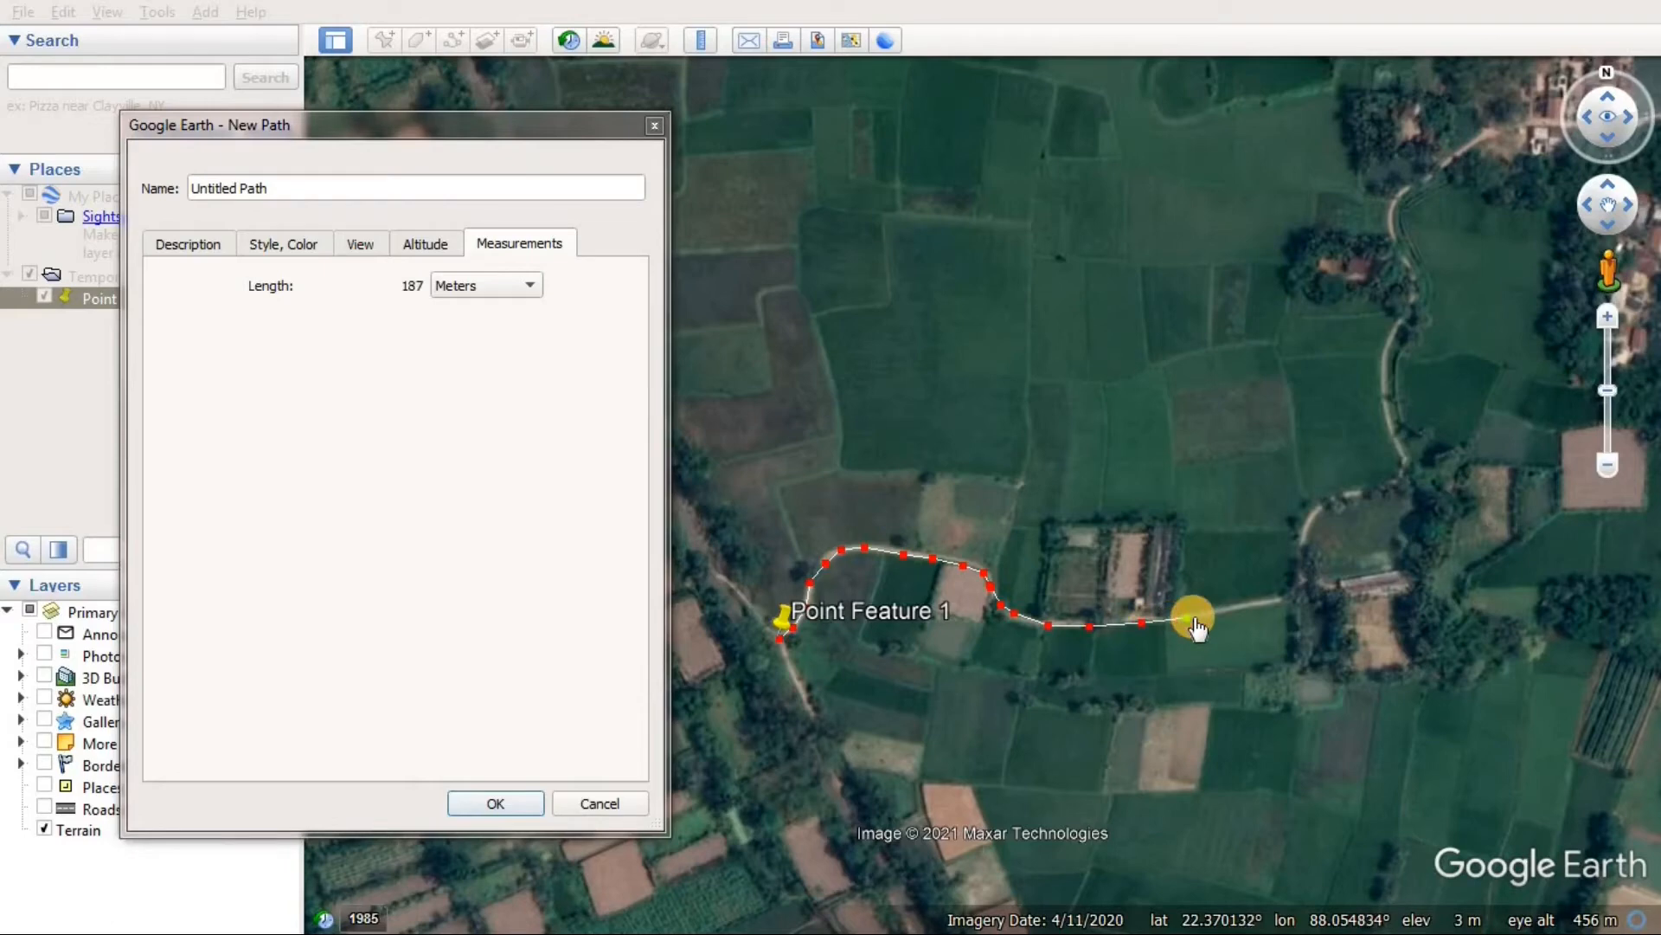
pyautogui.click(1214, 616)
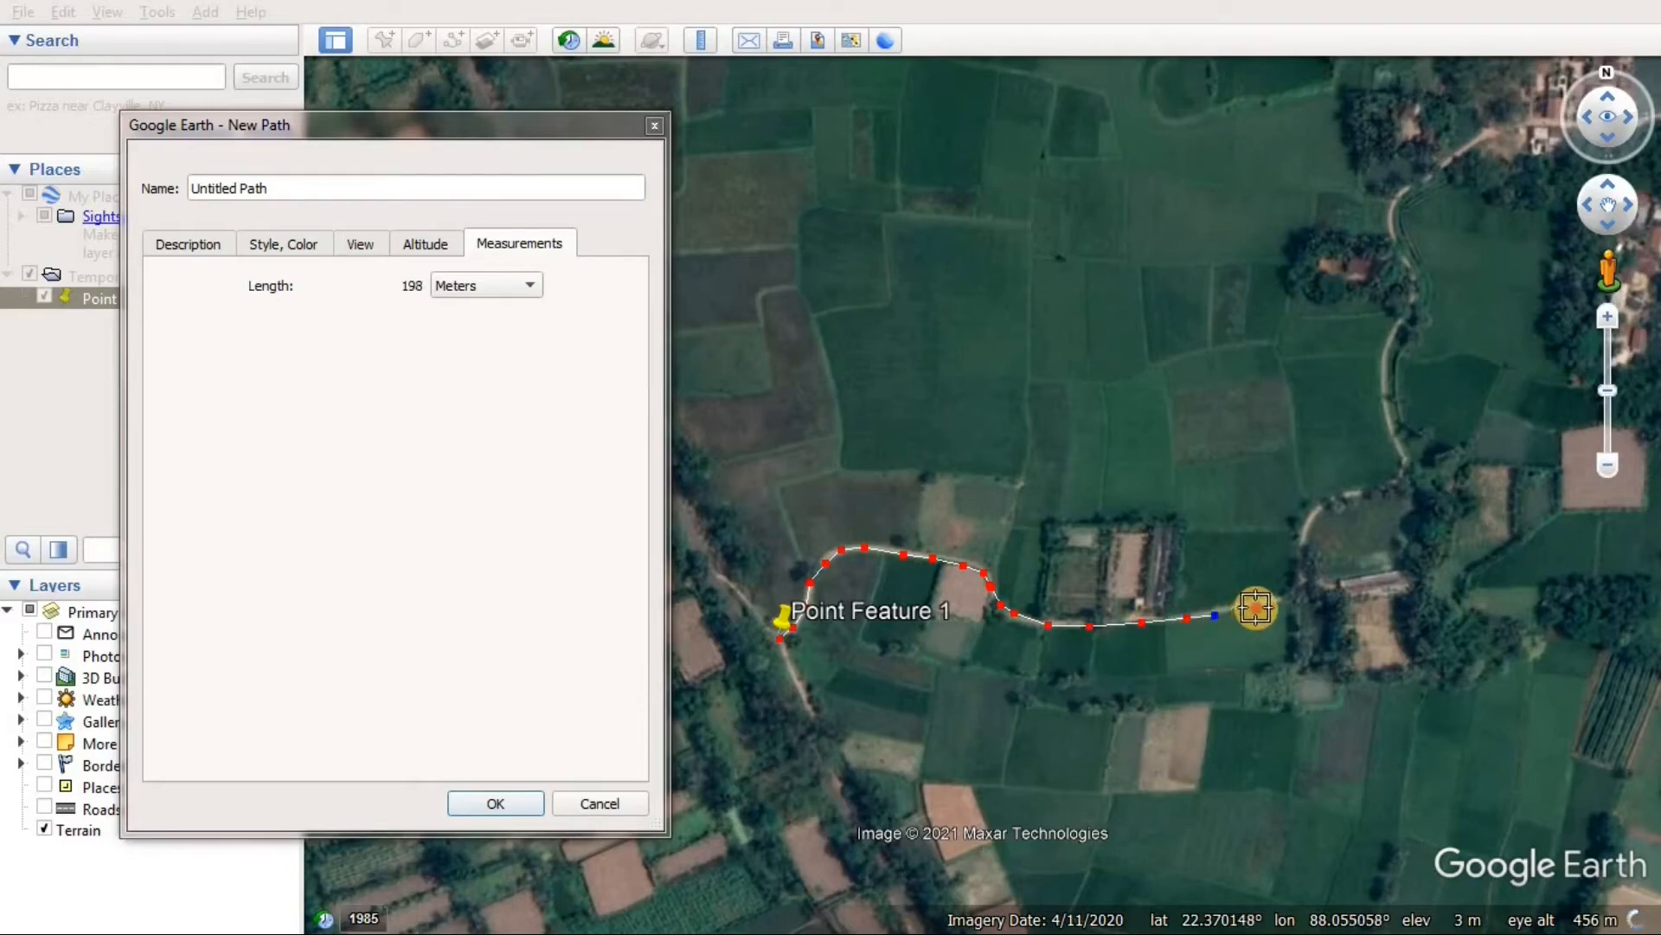
pyautogui.click(1256, 609)
pyautogui.click(1287, 601)
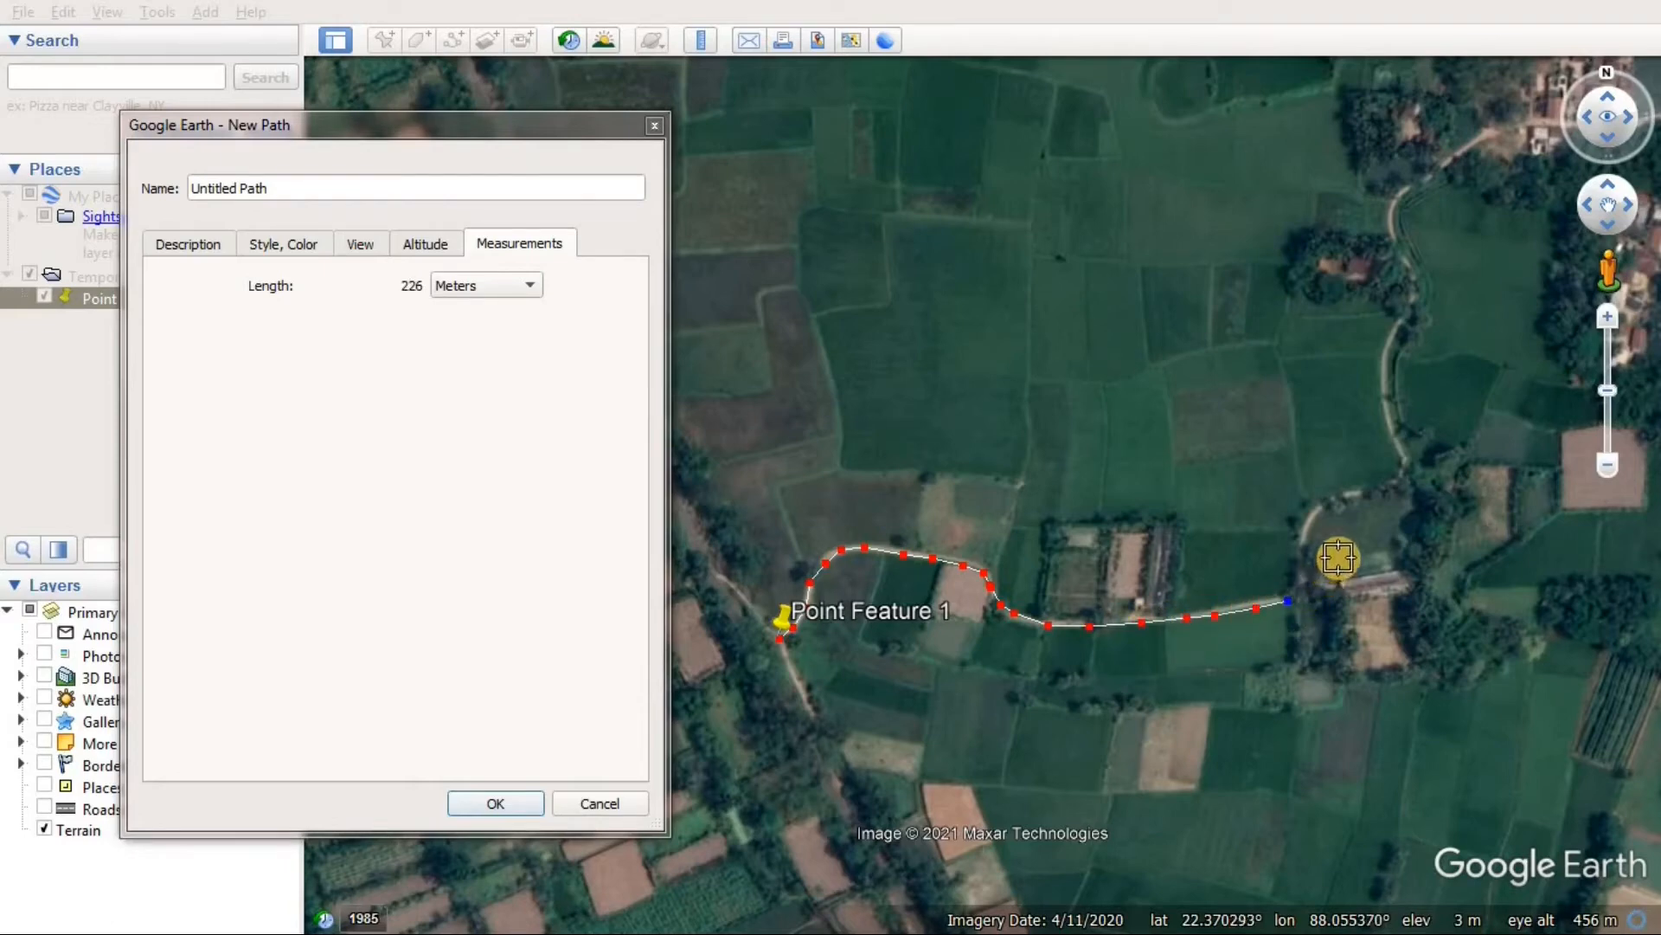
pyautogui.click(1342, 555)
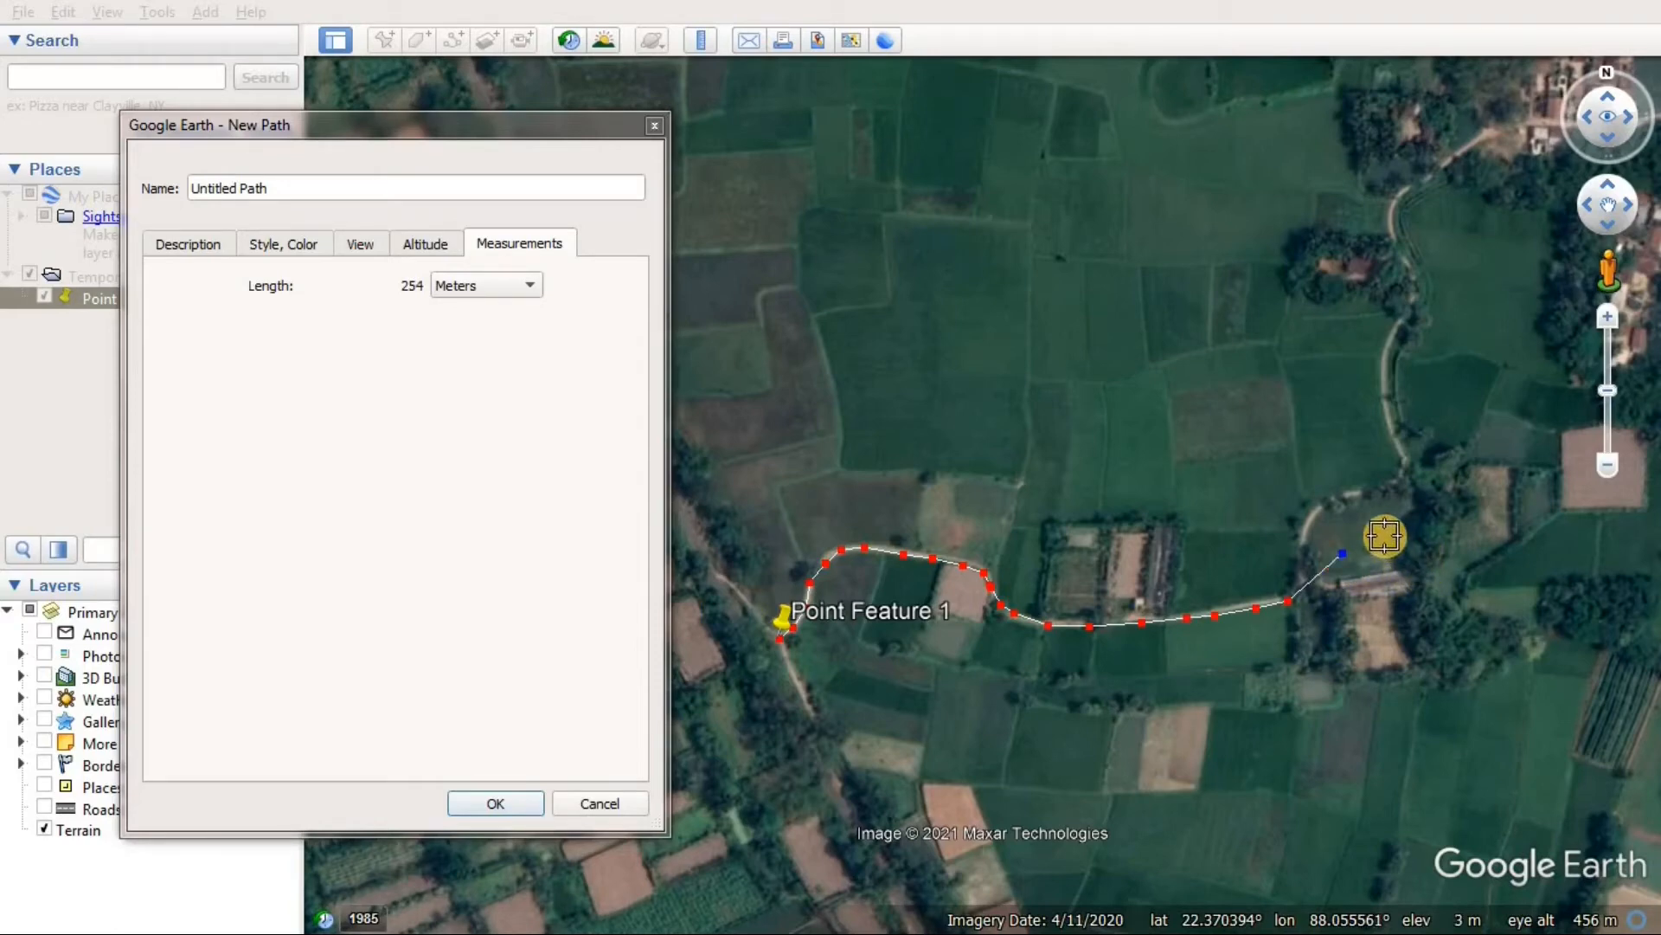
pyautogui.press('Delete')
pyautogui.press('Delete')
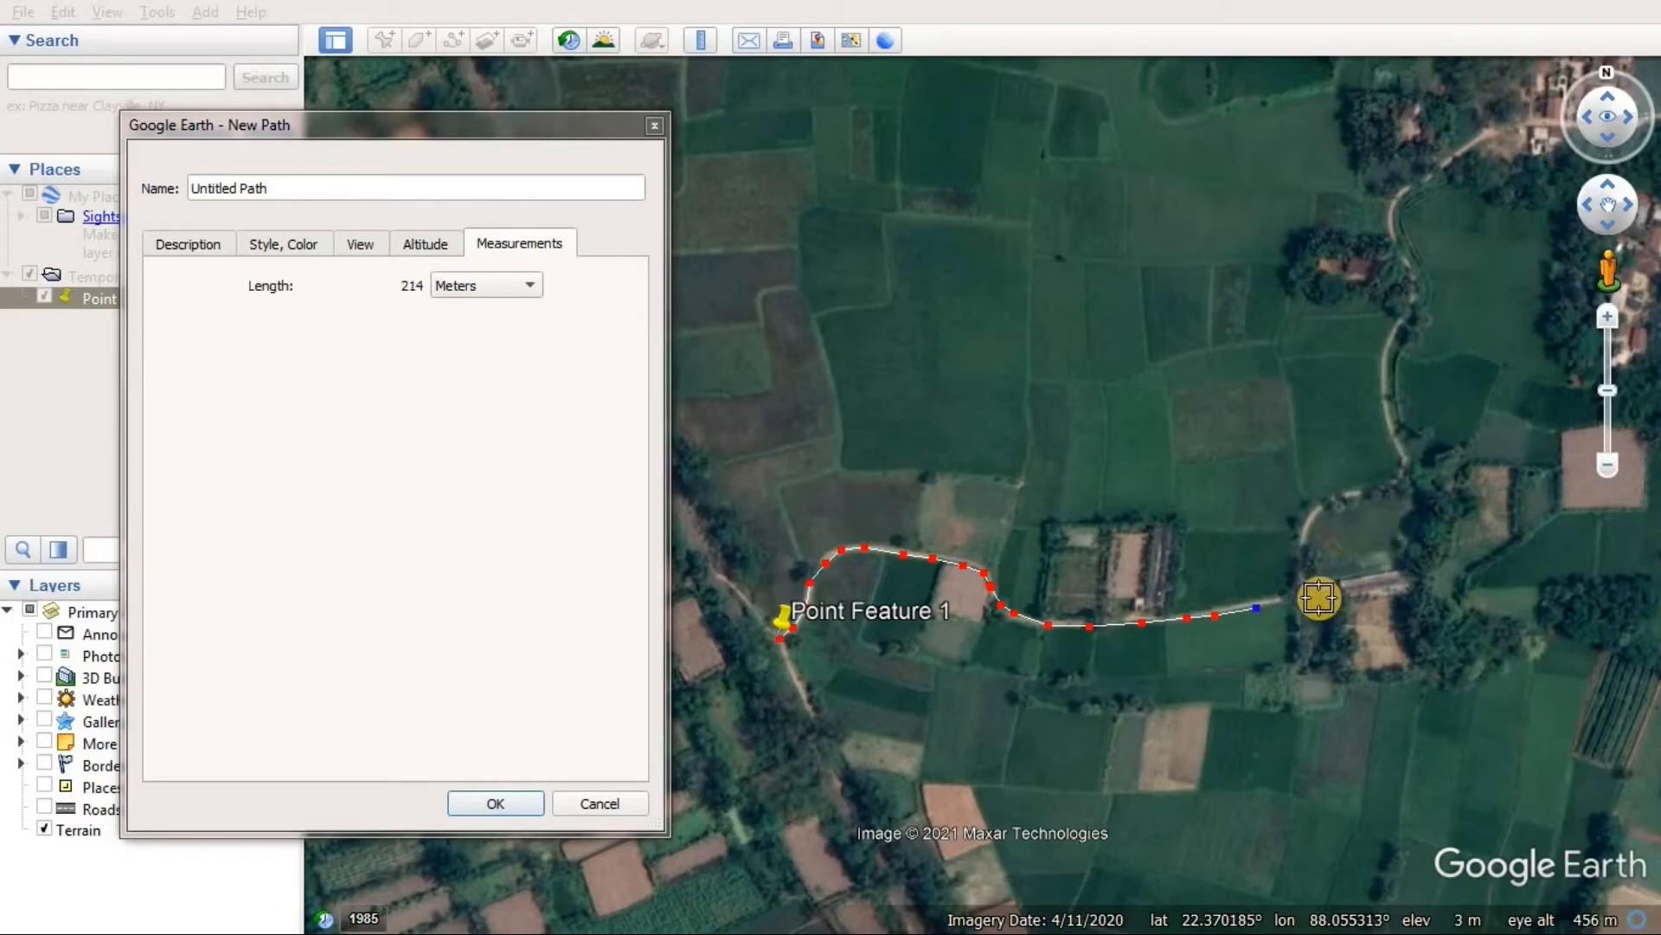
pyautogui.press('Delete')
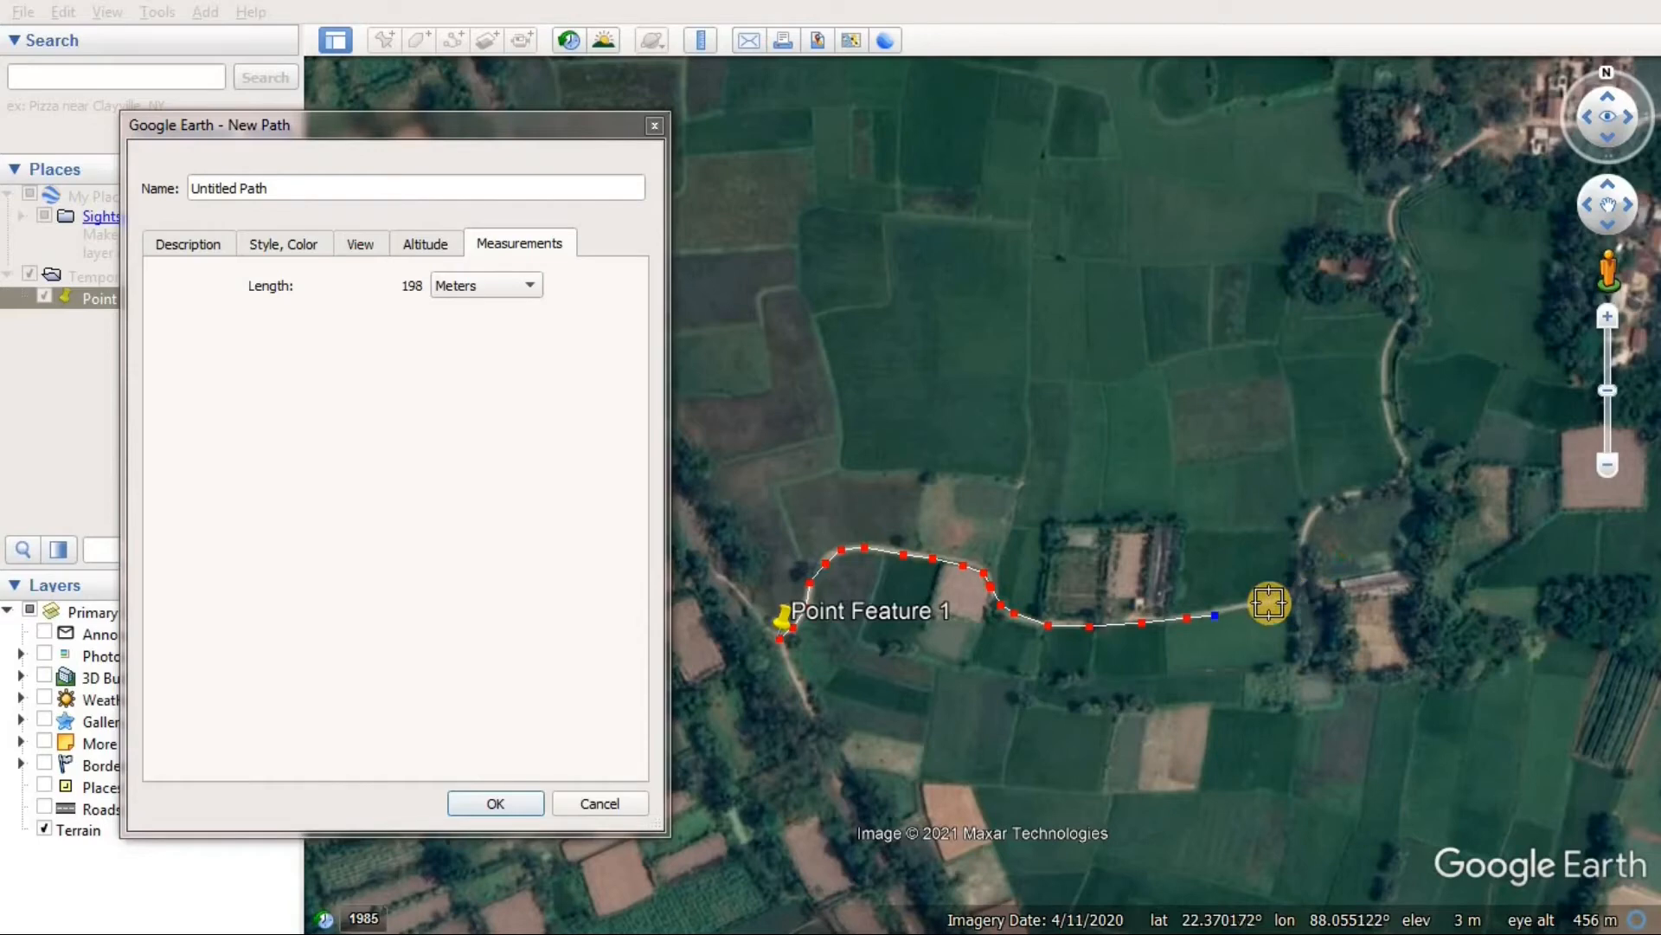
pyautogui.press('Delete')
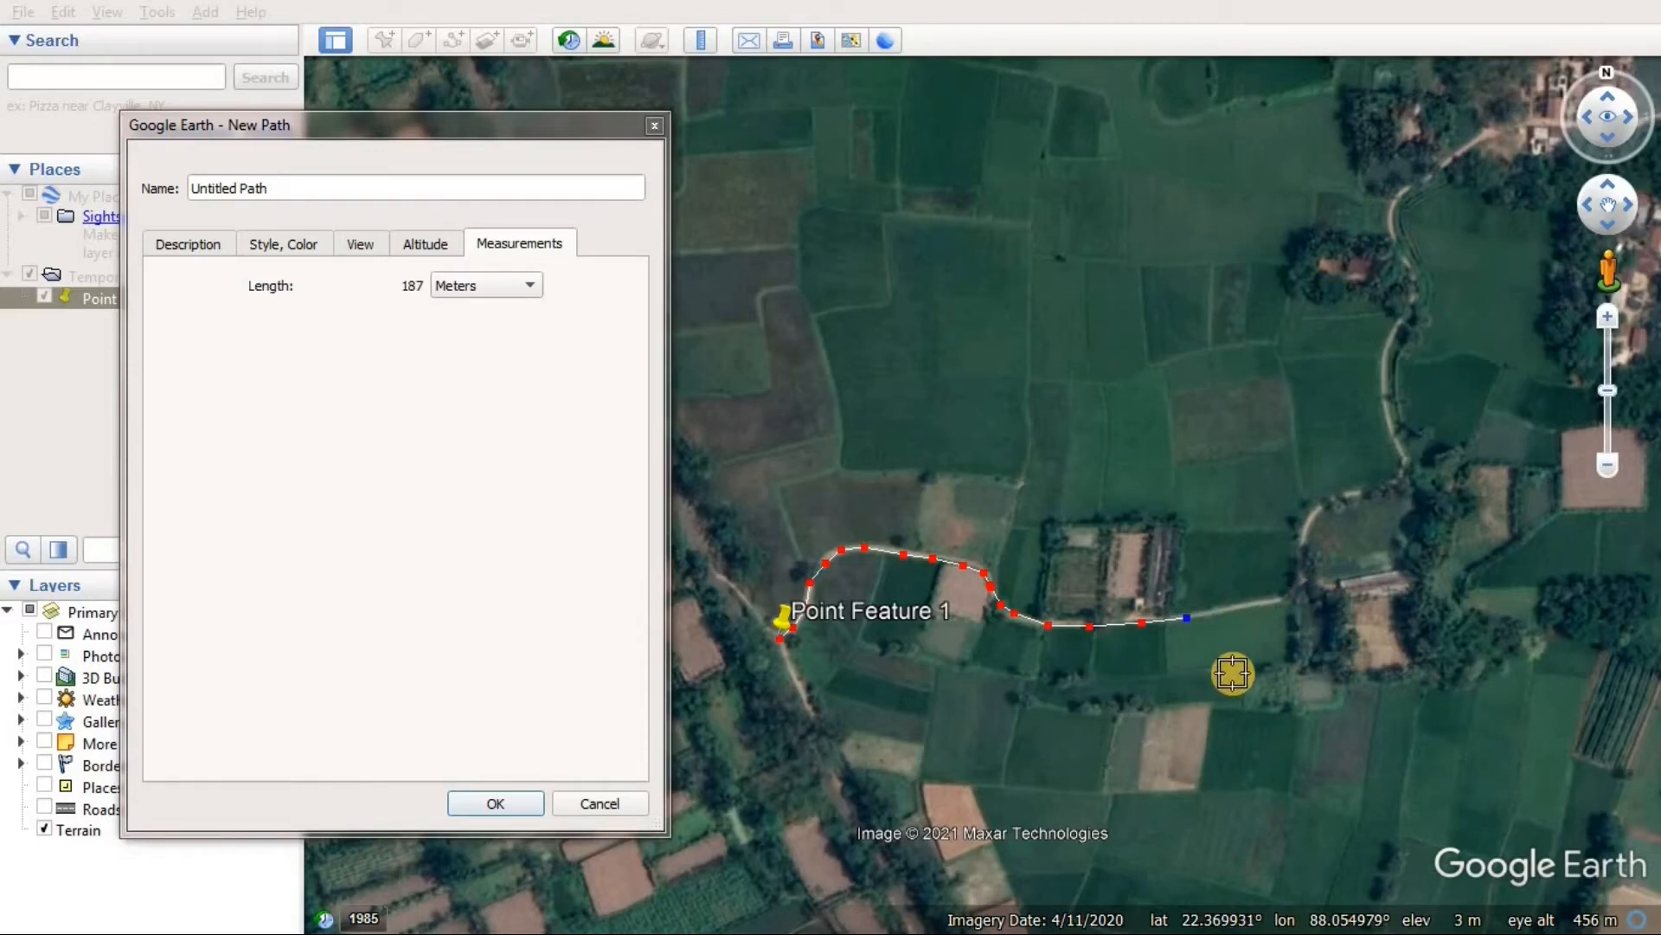
# Continue the path east to the road's bend and around it northward, to a total of about 274 m
pyautogui.click(1238, 608)
pyautogui.click(1283, 599)
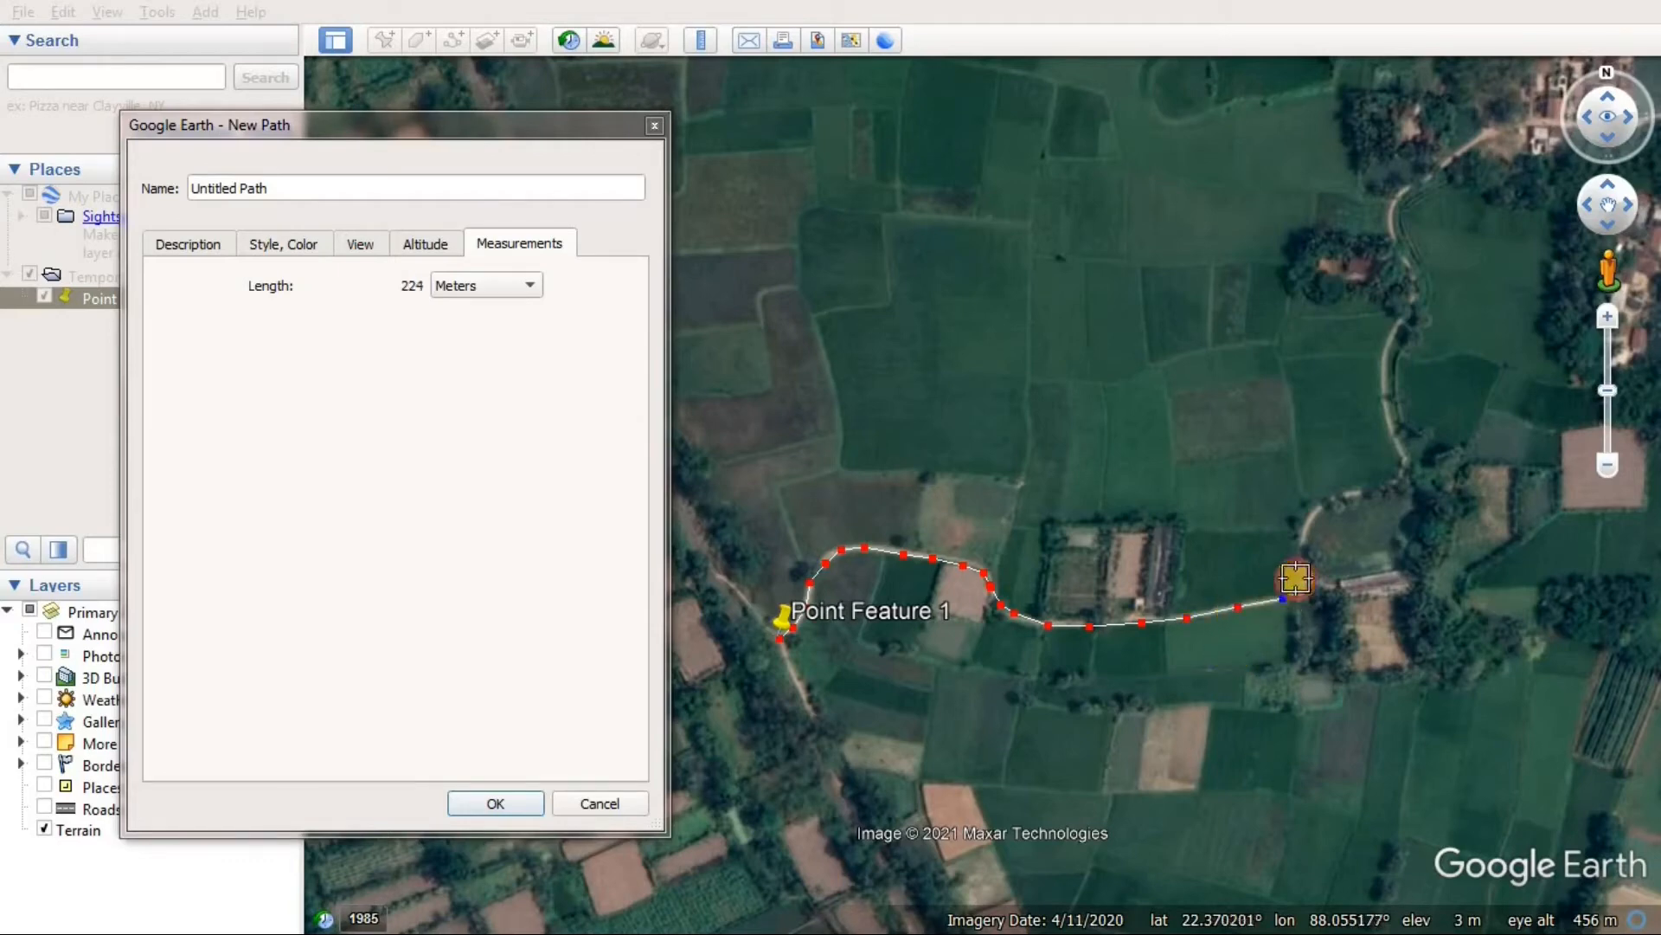
pyautogui.click(1299, 575)
pyautogui.click(1304, 548)
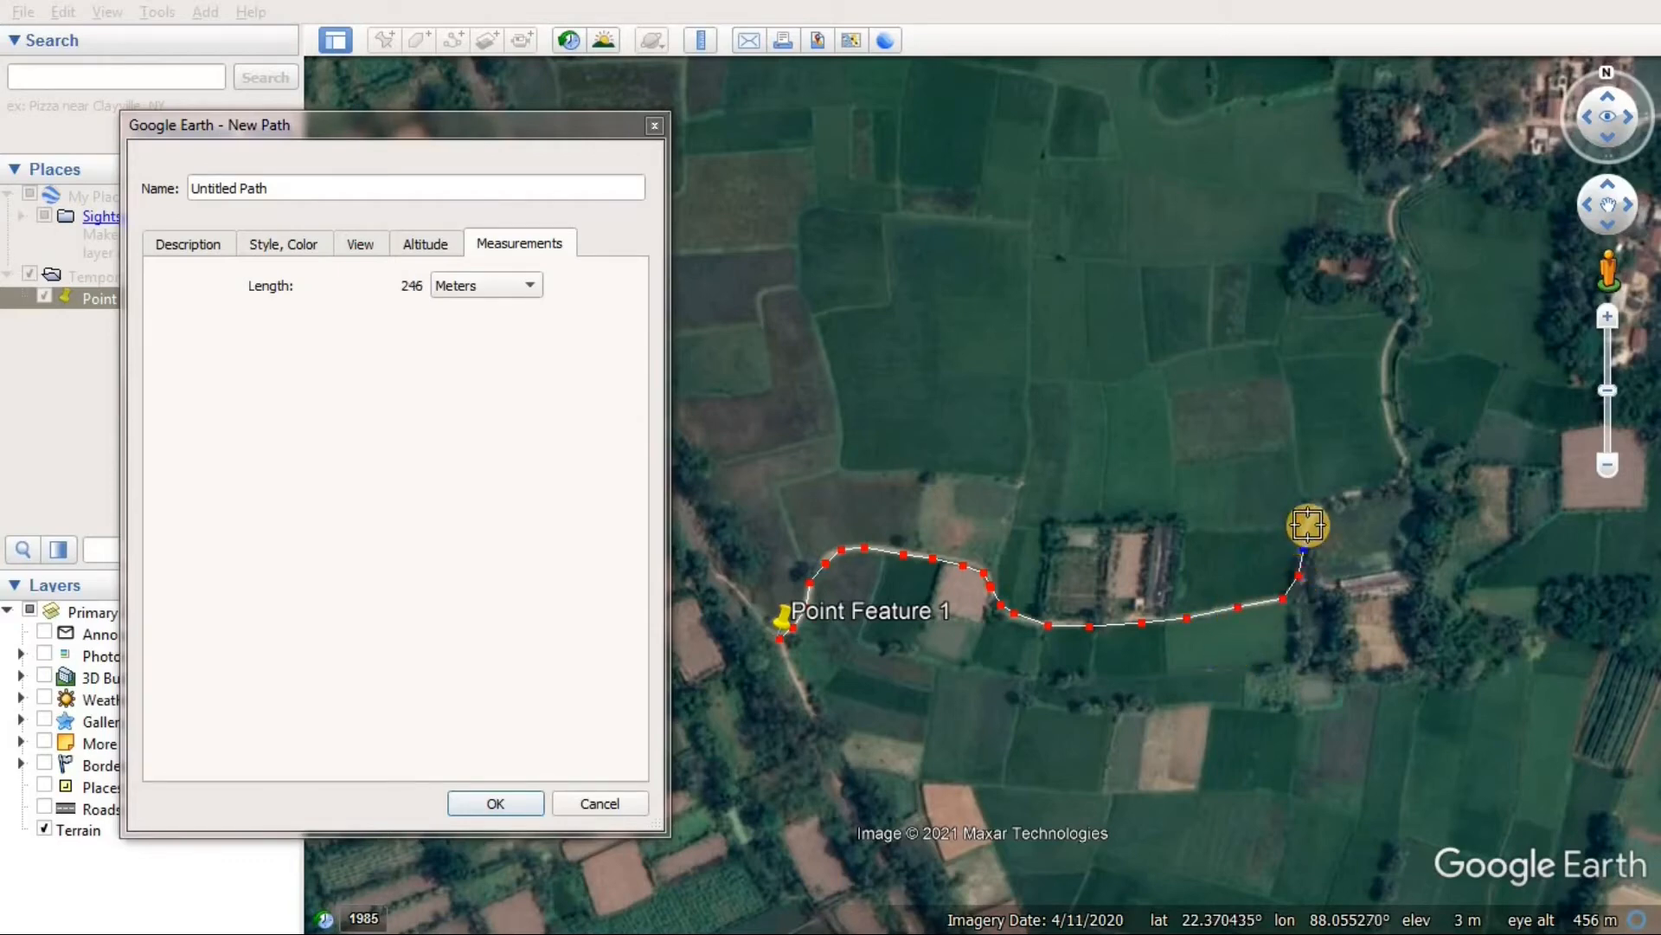
pyautogui.click(1308, 526)
pyautogui.click(1323, 508)
pyautogui.click(1349, 497)
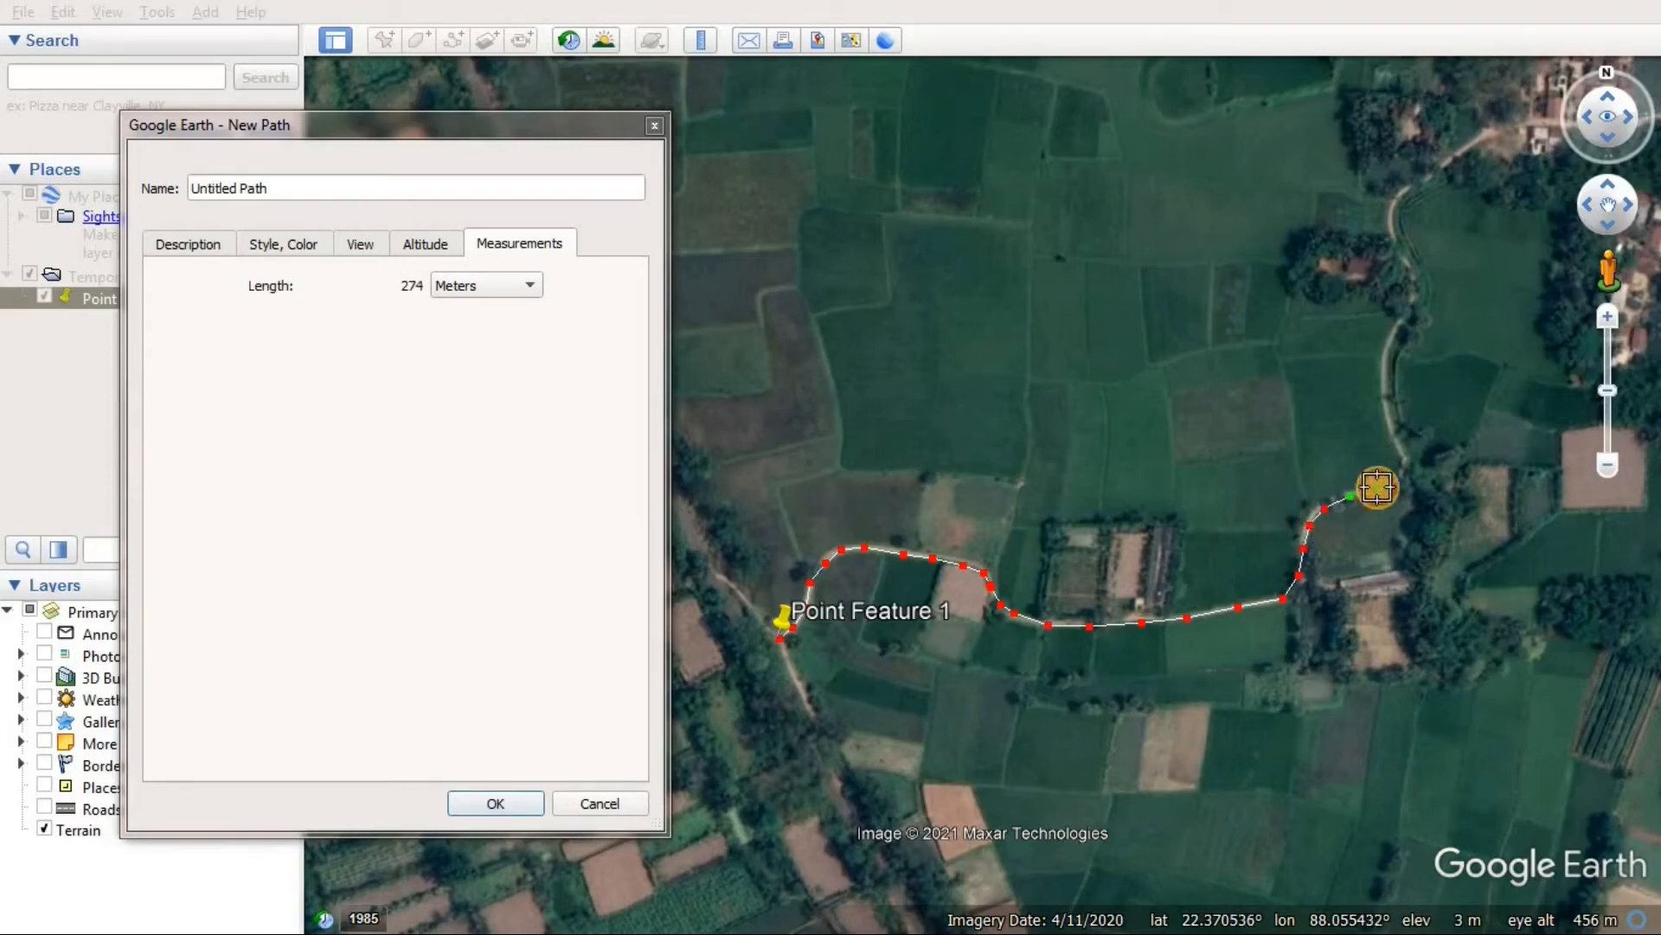
# Trace the path around the corner by the trees and north along the winding road, to about 373 m in total
pyautogui.click(1395, 481)
pyautogui.click(1407, 466)
pyautogui.click(1404, 453)
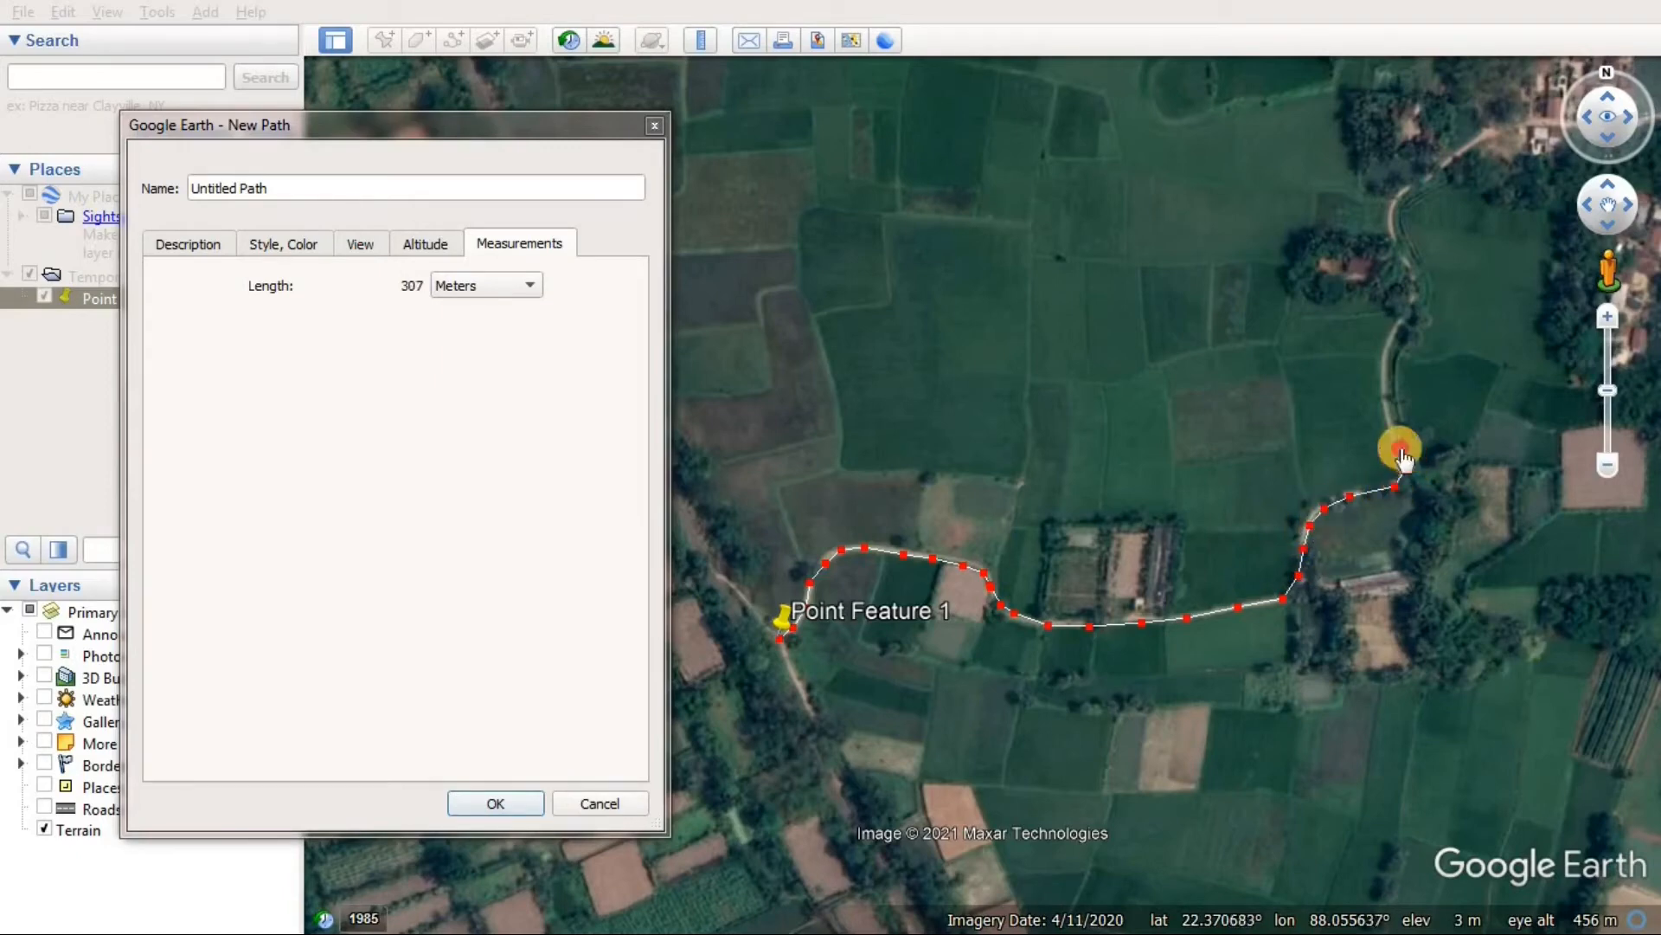
pyautogui.click(1391, 424)
pyautogui.click(1384, 388)
pyautogui.click(1387, 350)
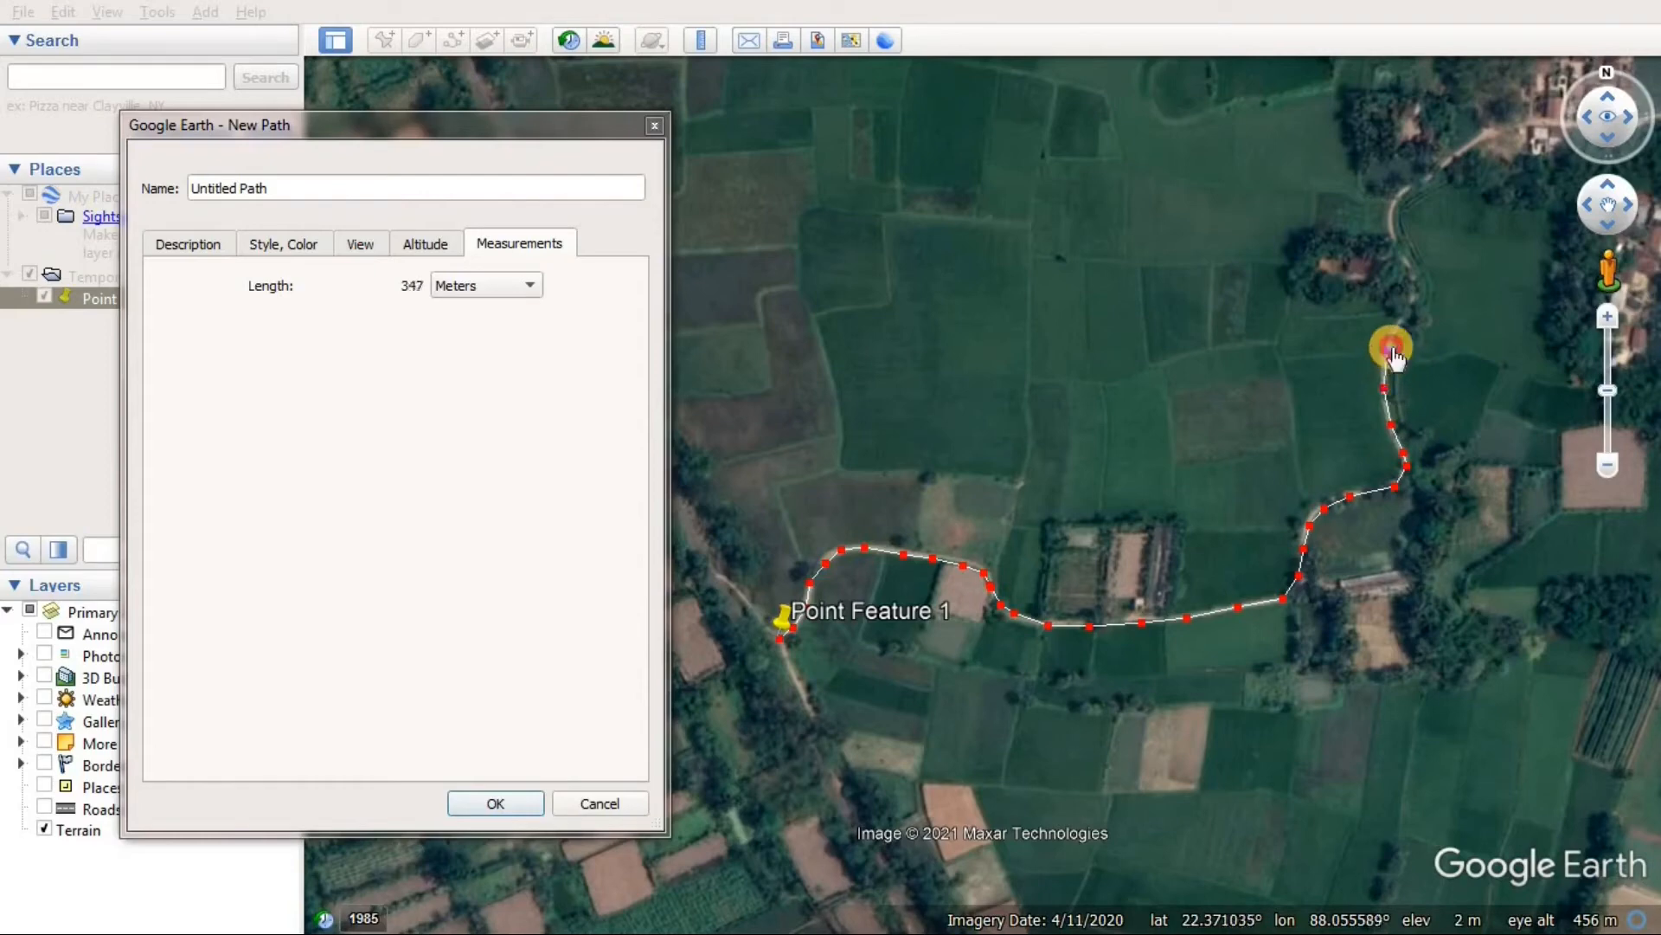
pyautogui.click(1403, 320)
pyautogui.click(1412, 288)
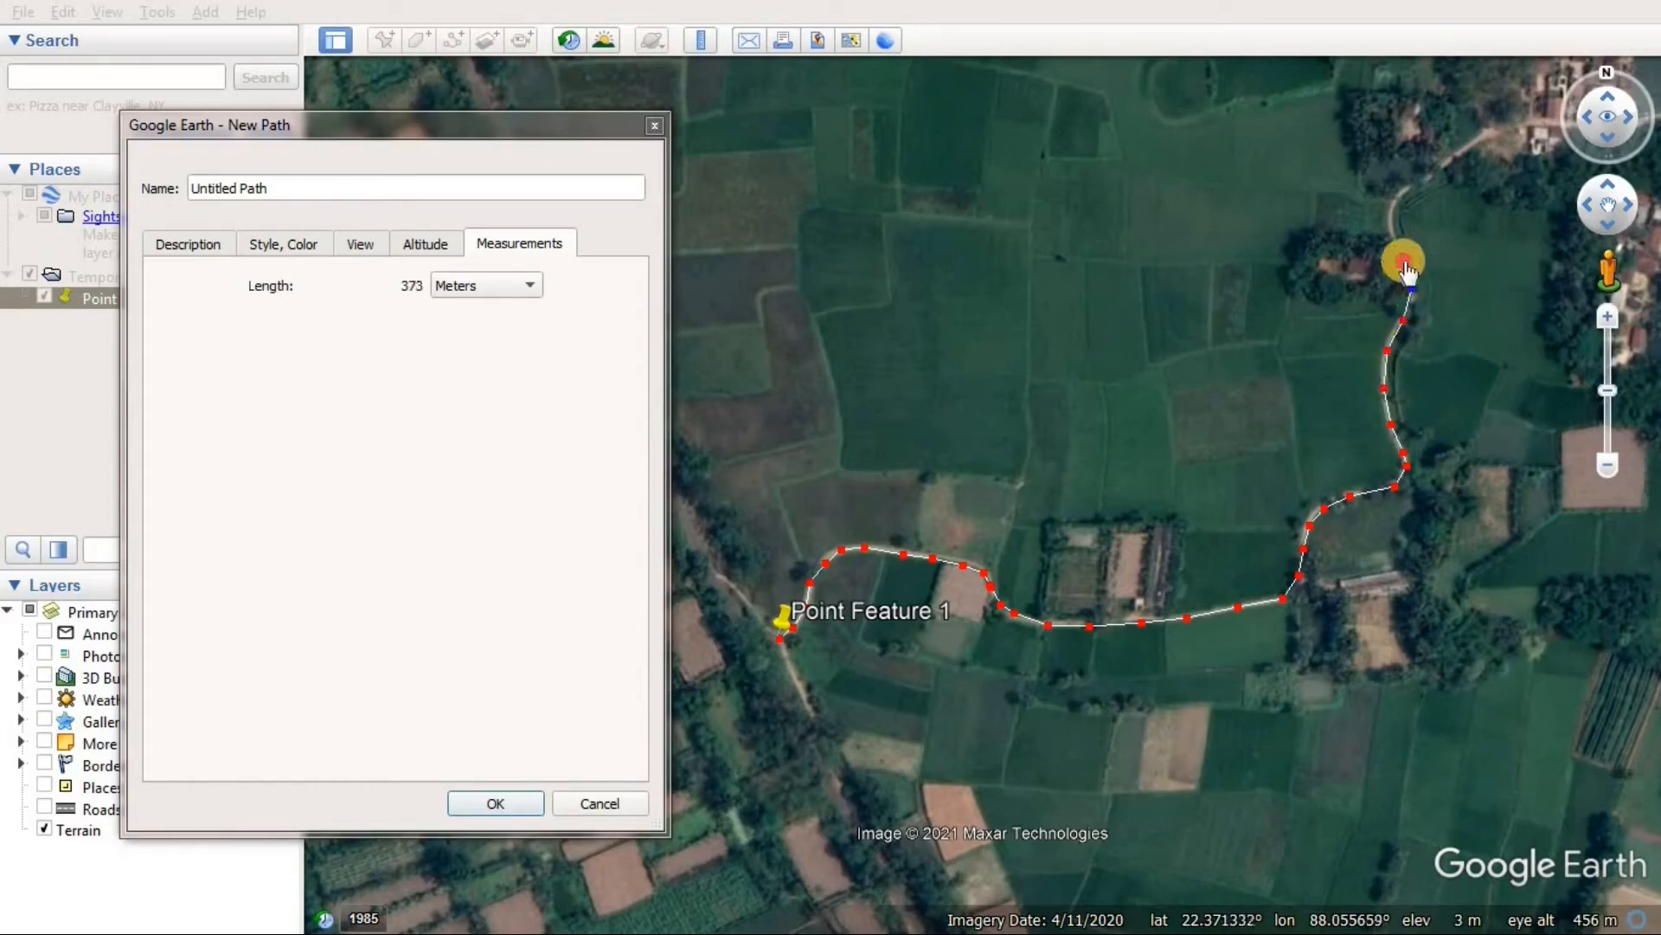
# Finish tracing the road north-east to the village houses, about 465 m in total, and save the path
pyautogui.click(1402, 261)
pyautogui.click(1390, 231)
pyautogui.click(1399, 197)
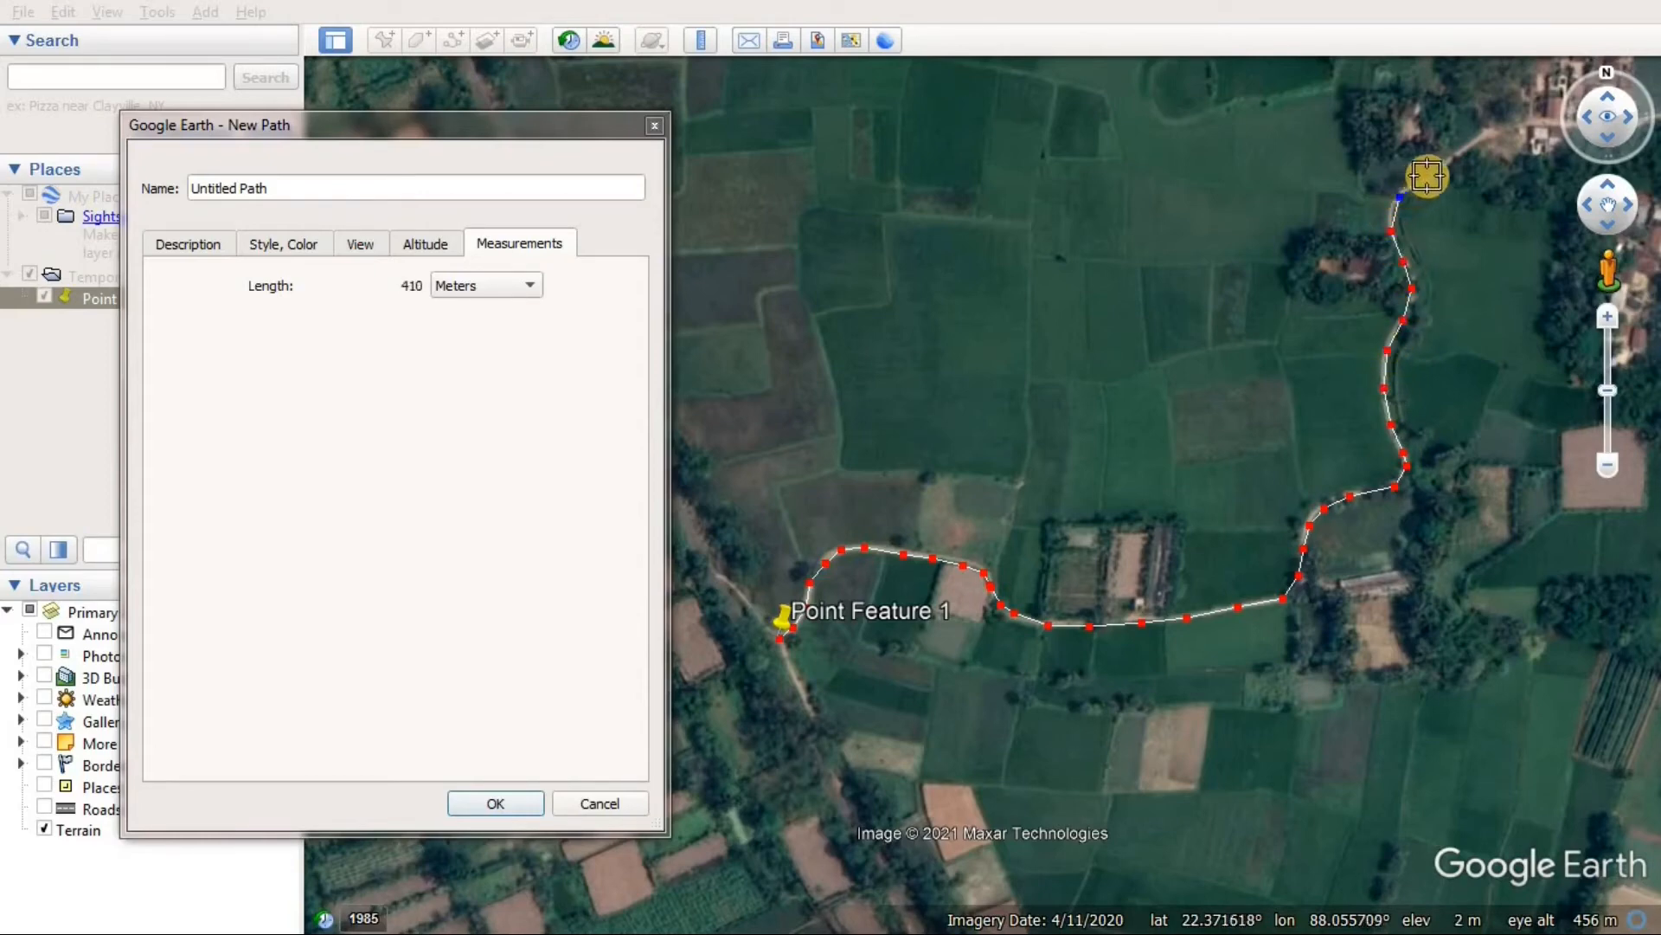
pyautogui.click(1432, 173)
pyautogui.click(1473, 140)
pyautogui.click(1489, 134)
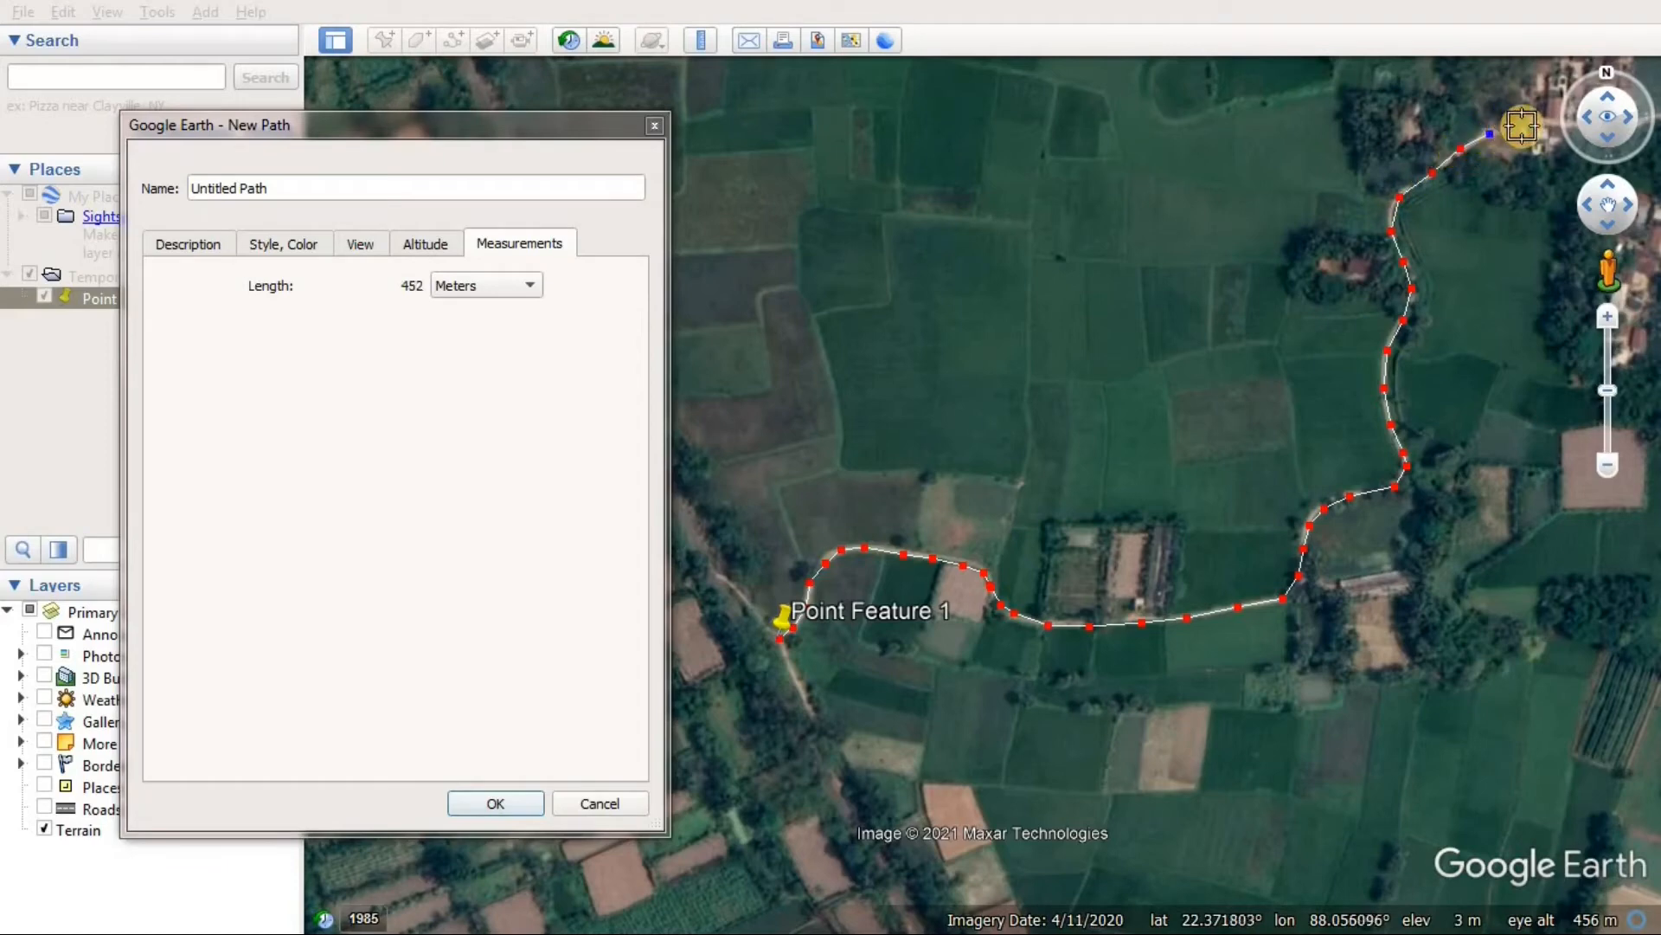
pyautogui.click(1522, 127)
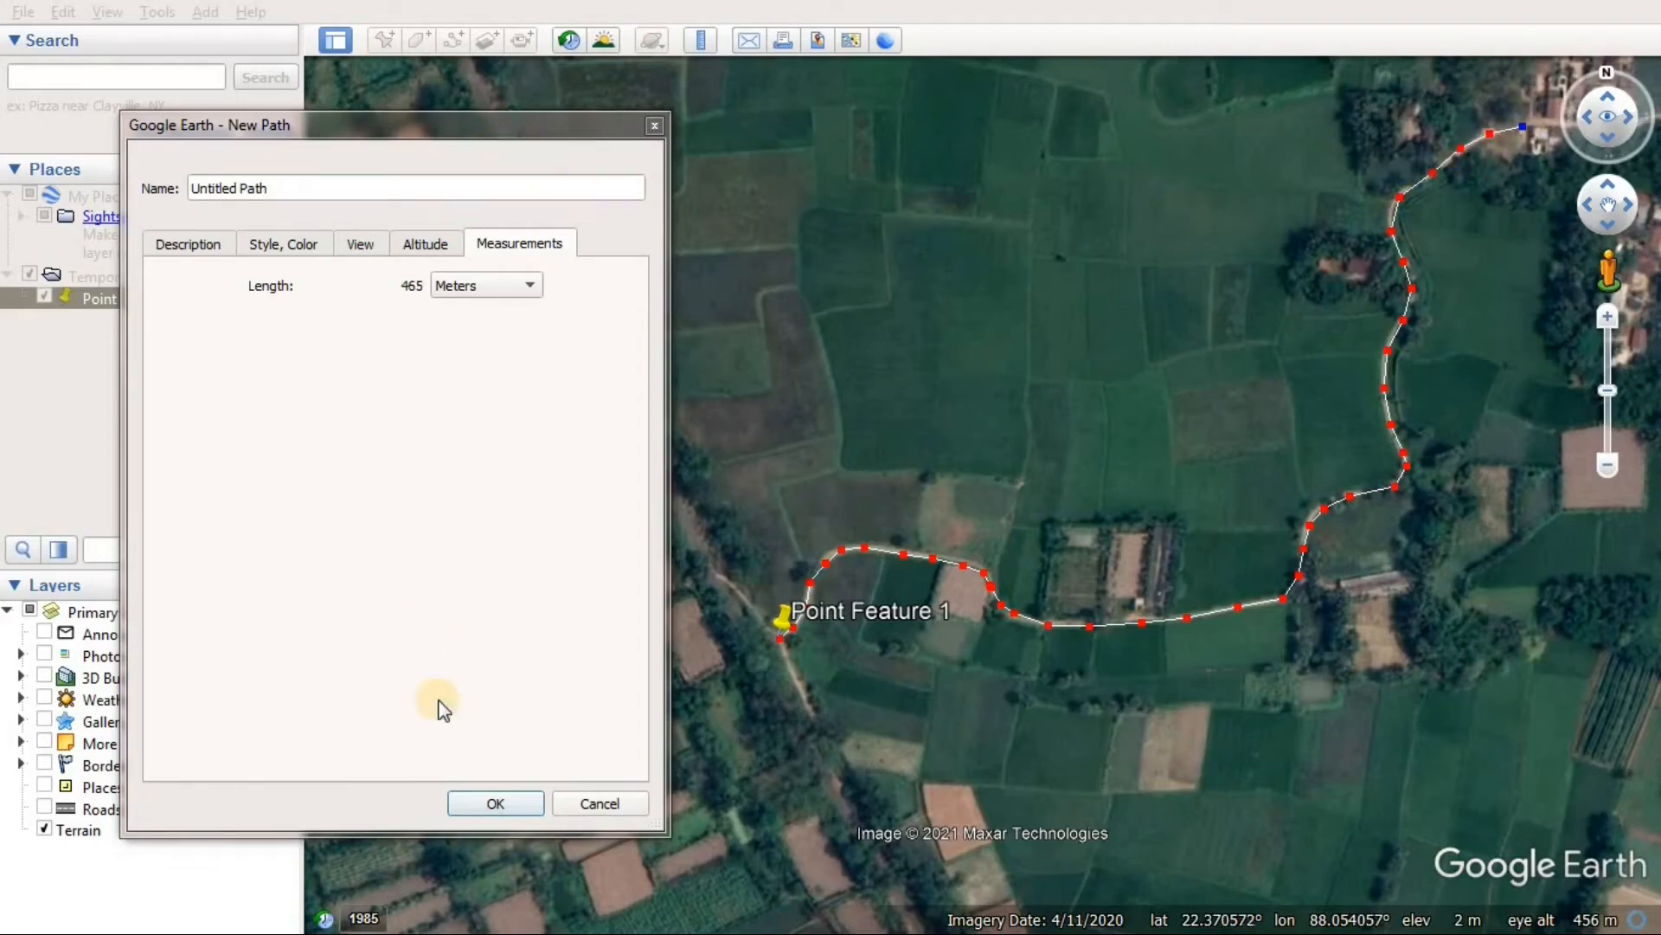
pyautogui.click(497, 803)
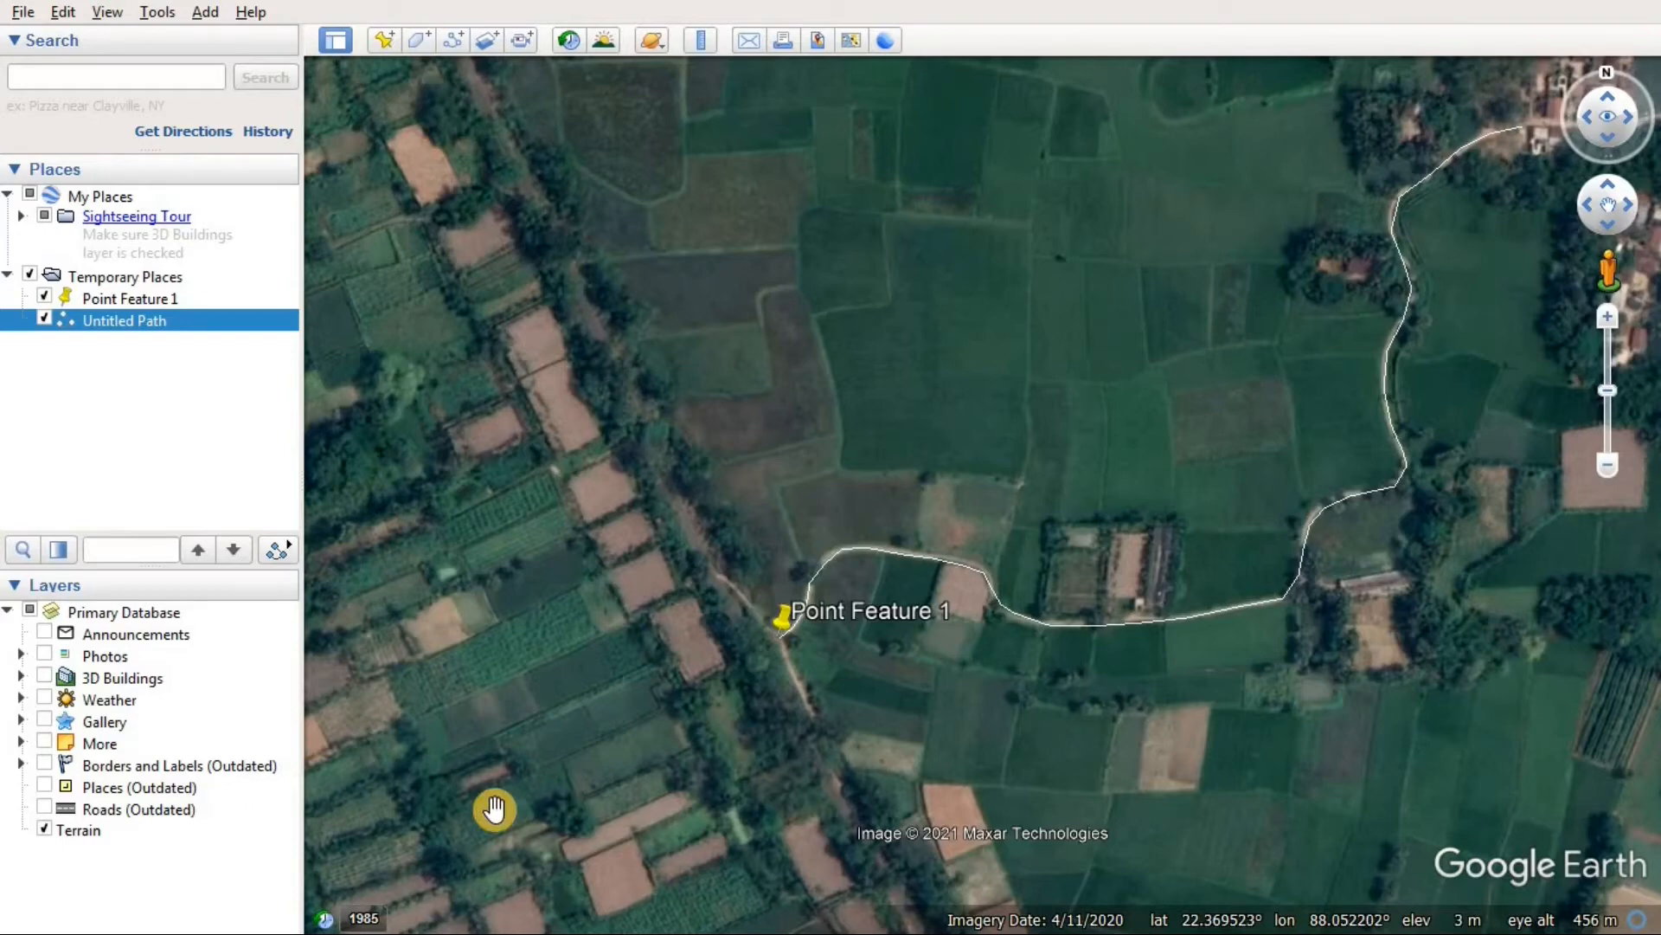
# Open the path's properties and adjust its vertices beside the small bare field to follow the road's curve
pyautogui.rightClick(116, 321)
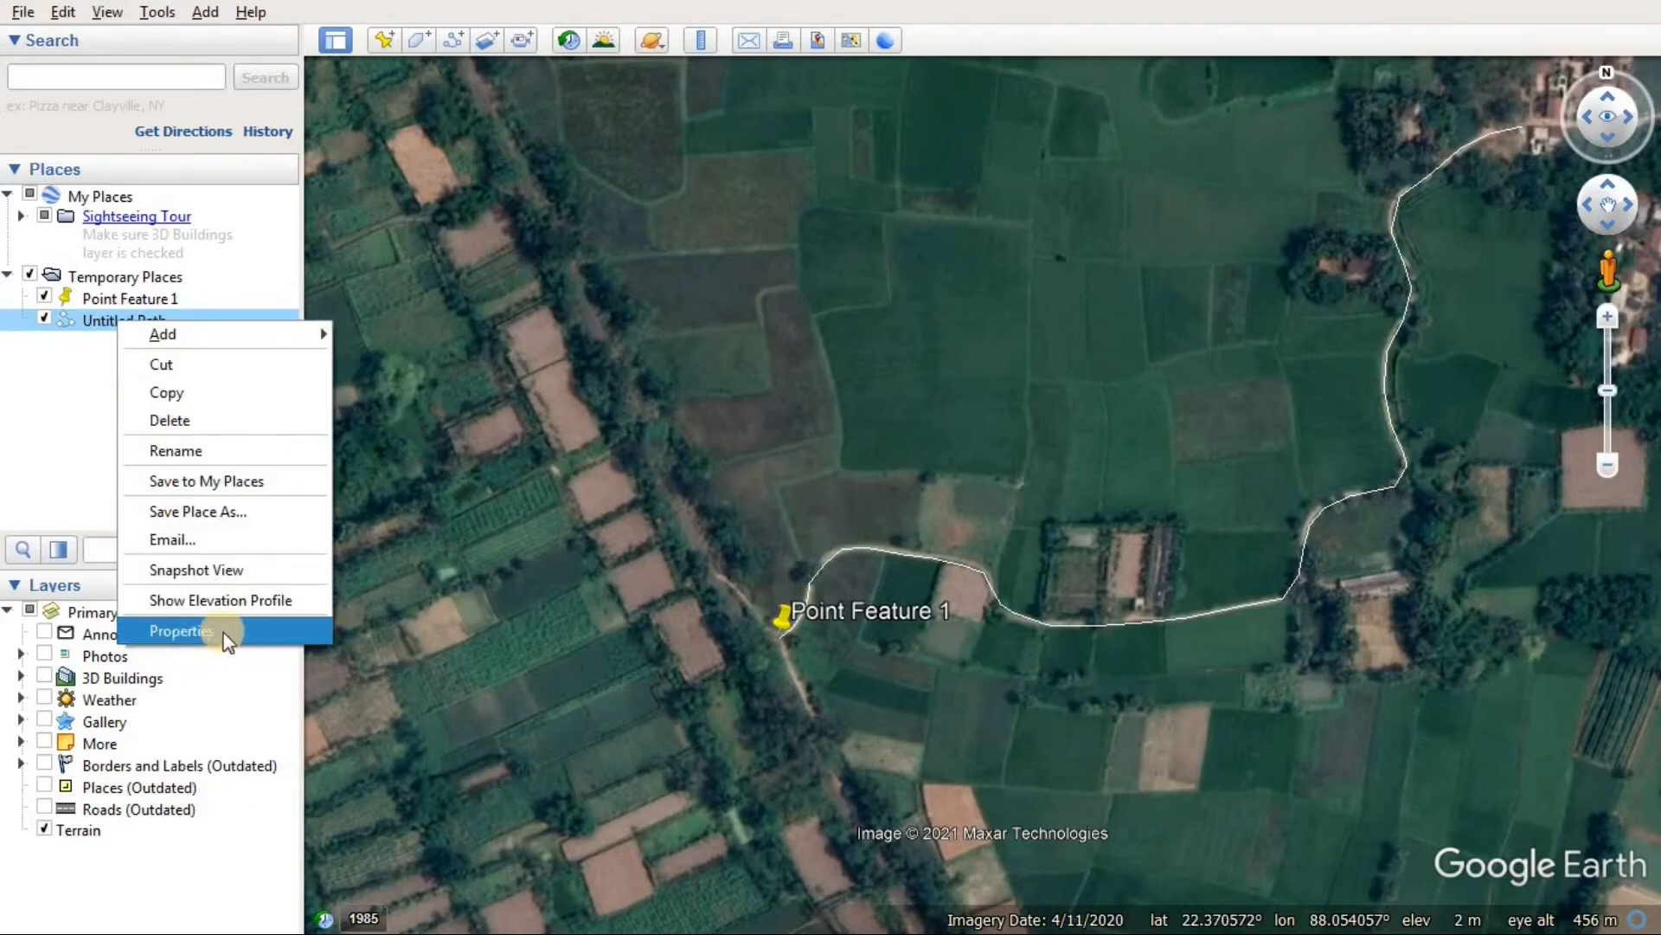
pyautogui.click(251, 629)
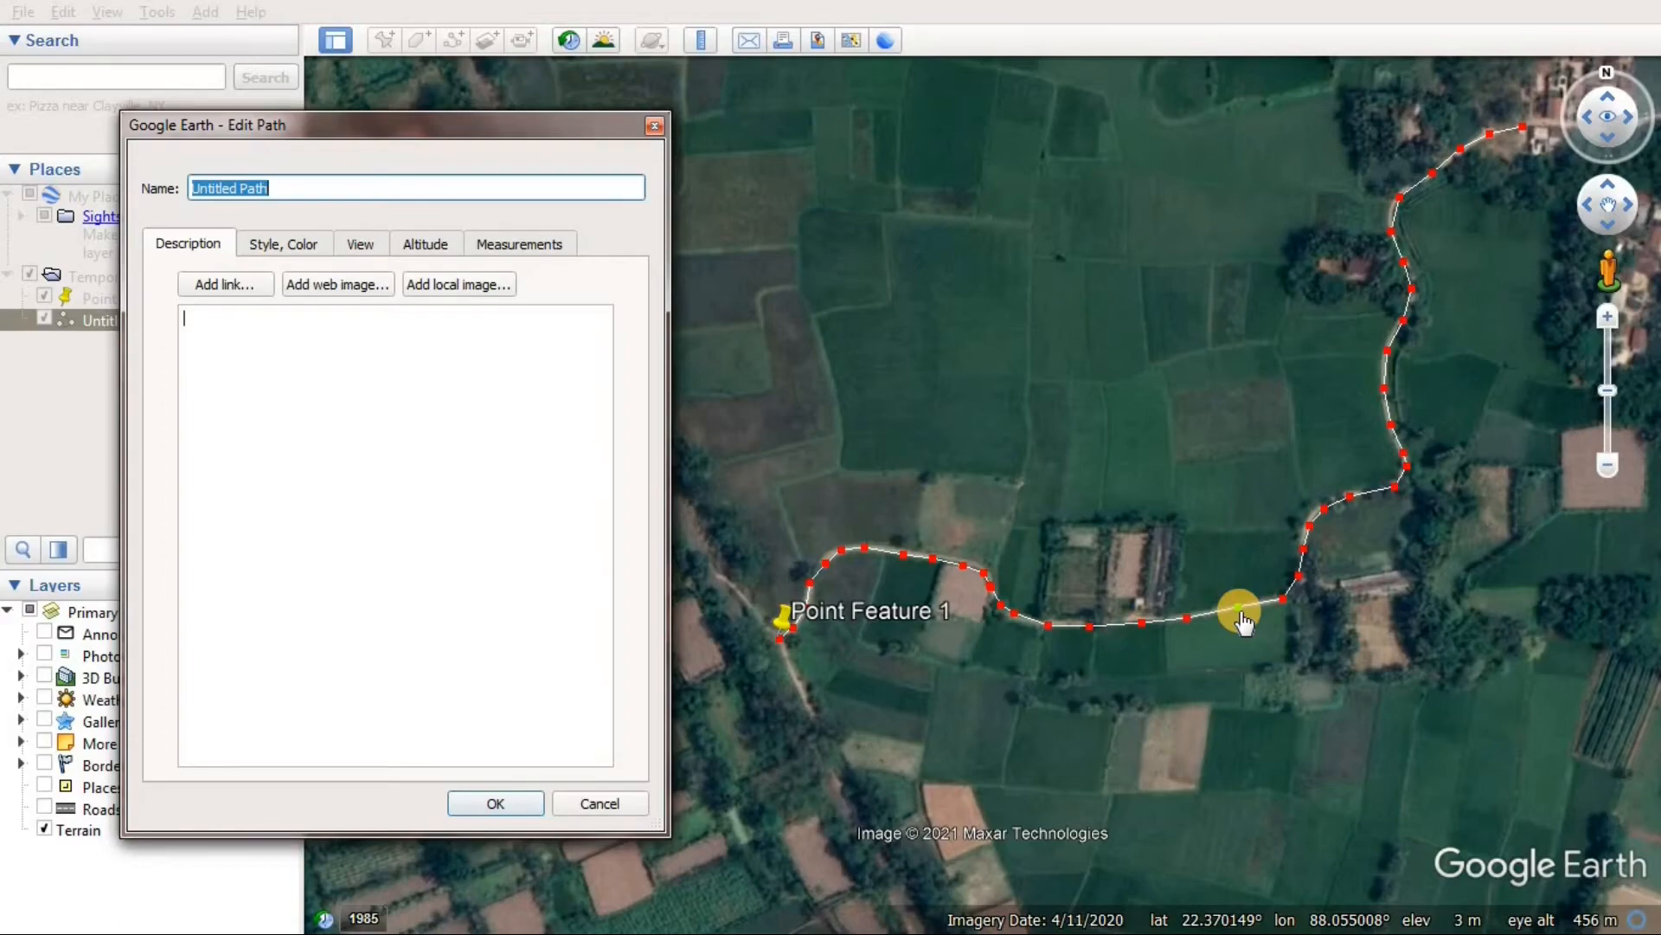
pyautogui.scroll(3, 1240, 616)
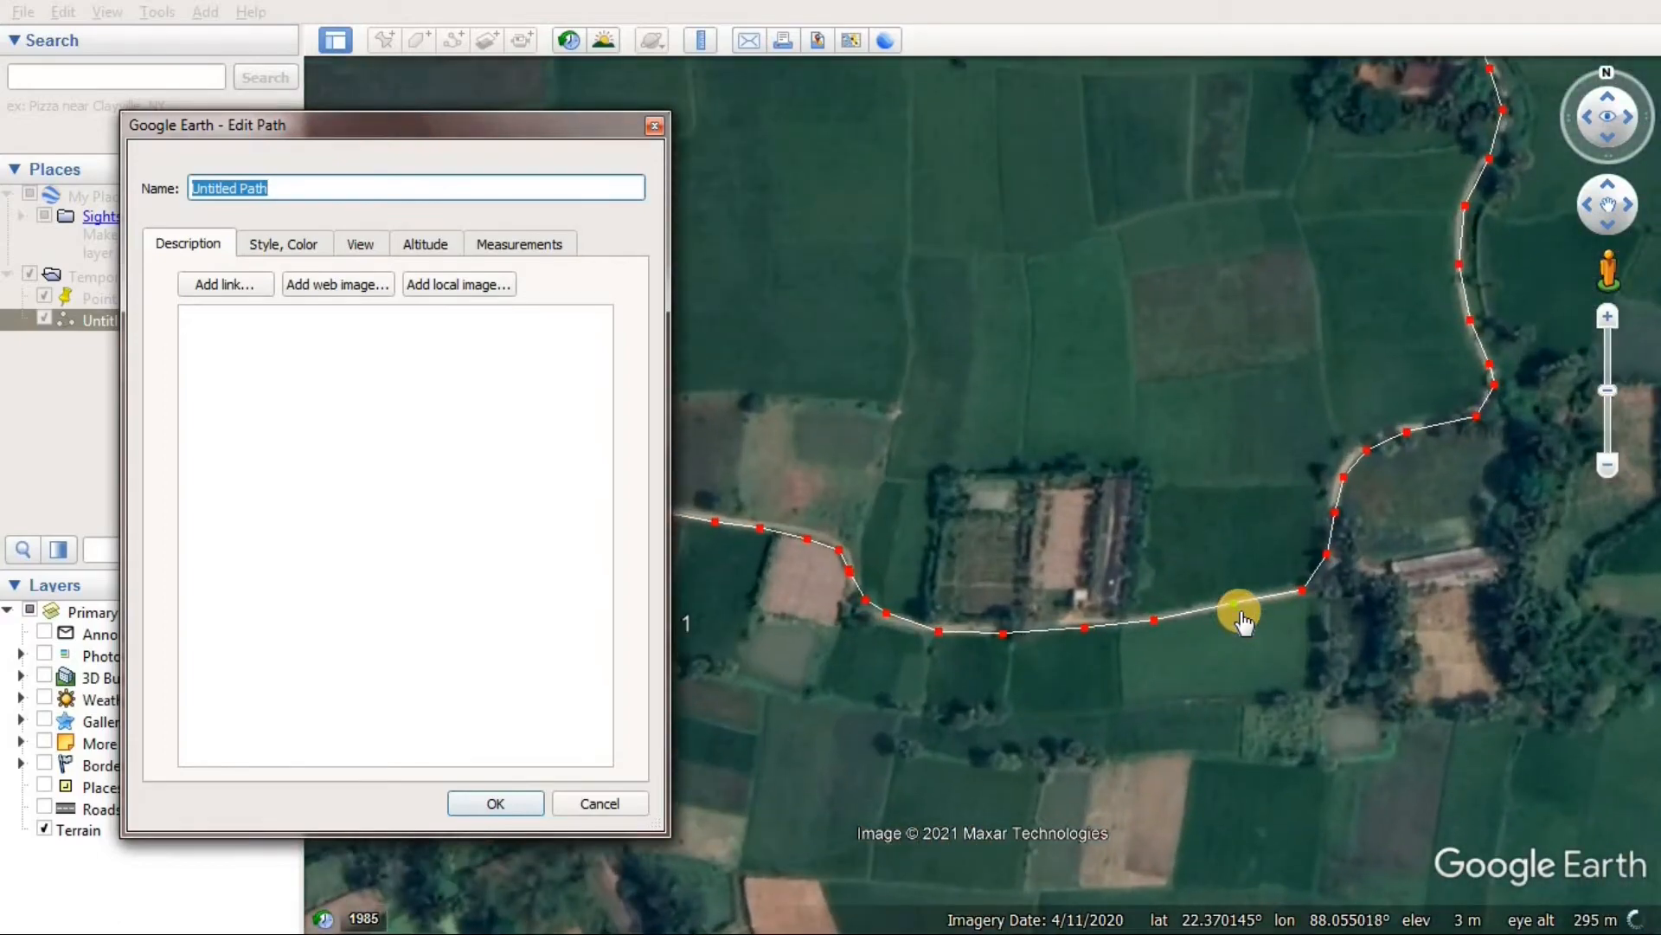
pyautogui.scroll(-3, 1241, 616)
pyautogui.scroll(2, 953, 558)
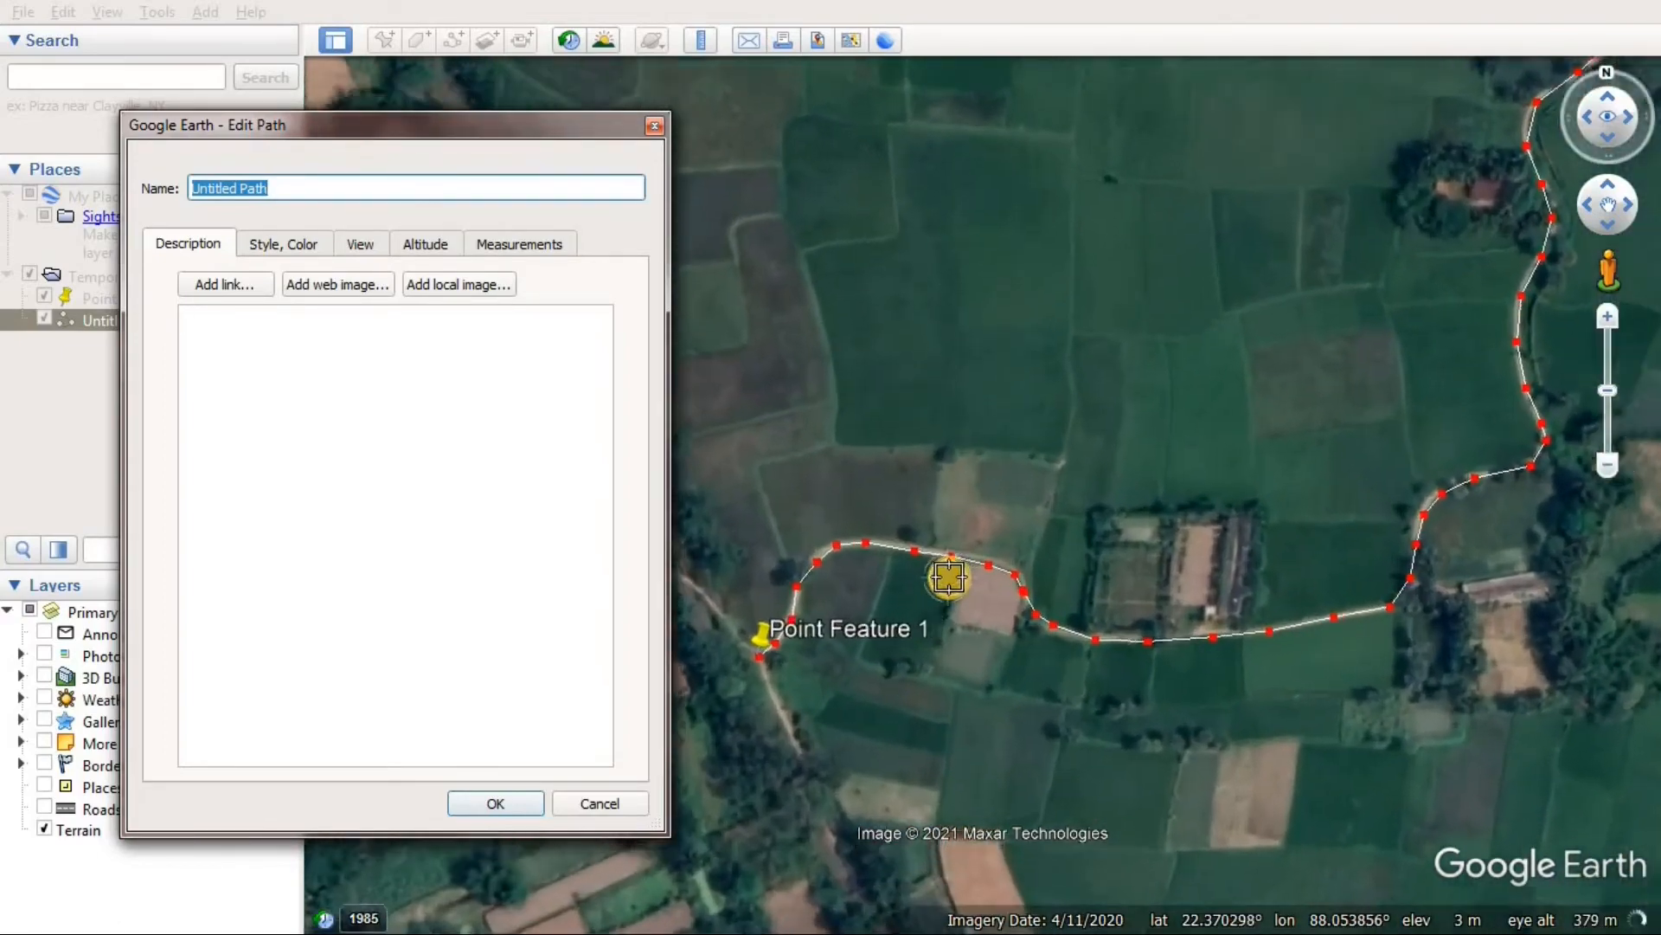
pyautogui.scroll(3, 949, 577)
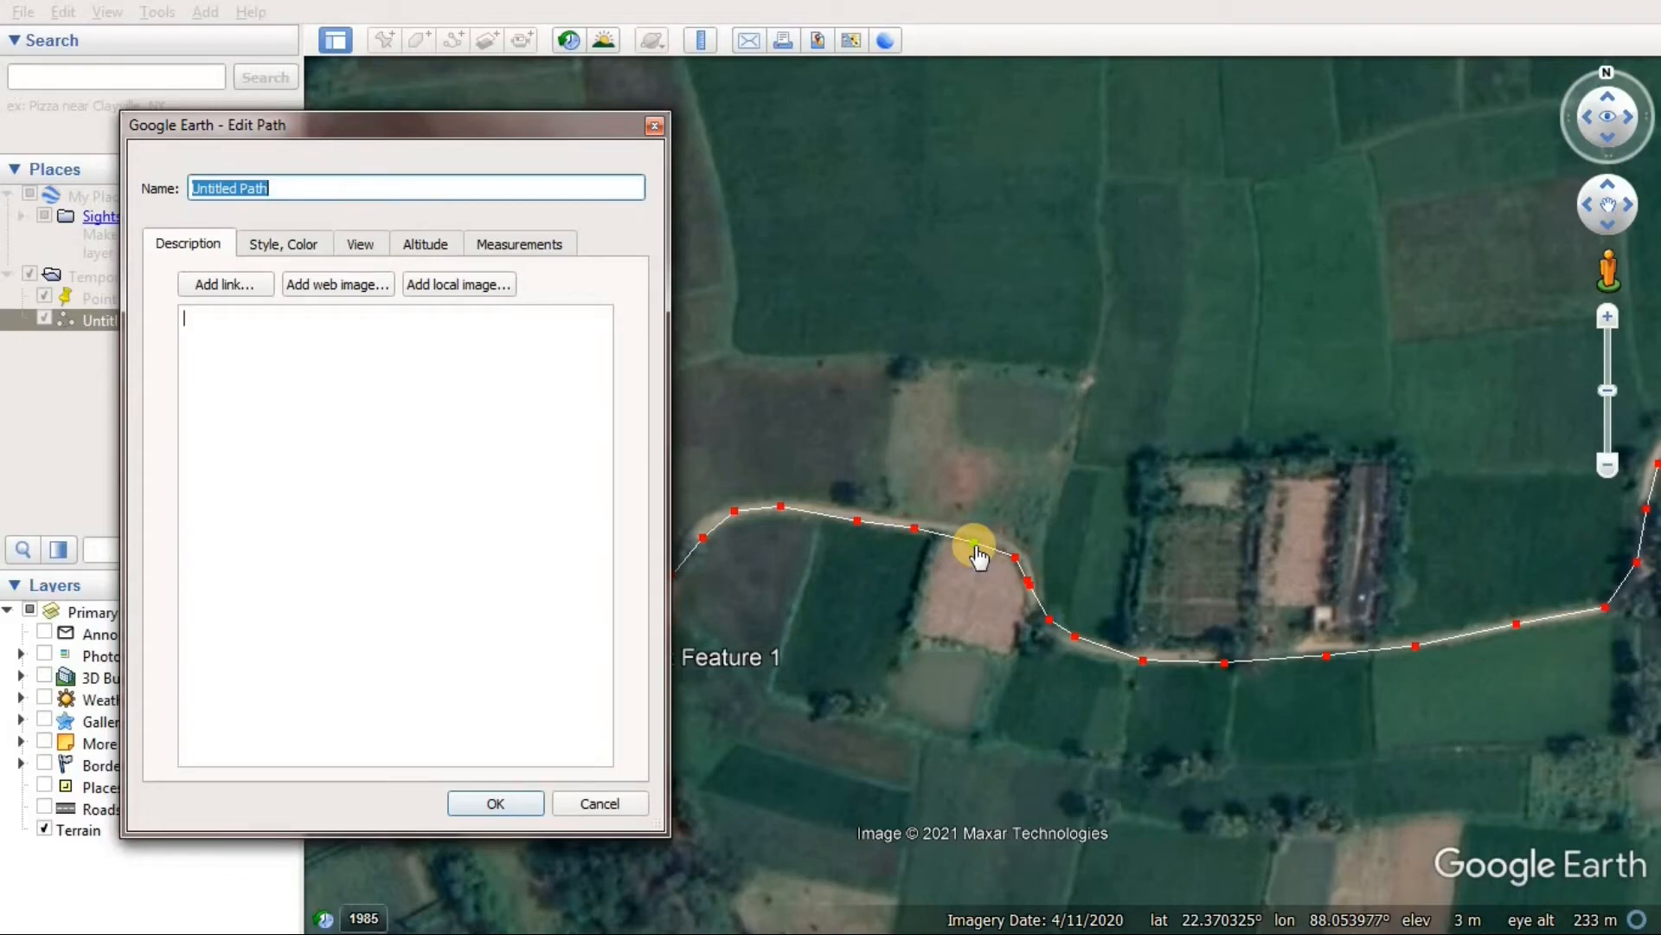
pyautogui.moveTo(975, 545)
pyautogui.mouseDown()
pyautogui.moveTo(960, 557)
pyautogui.moveTo(978, 572)
pyautogui.moveTo(969, 534)
pyautogui.moveTo(984, 546)
pyautogui.mouseUp()
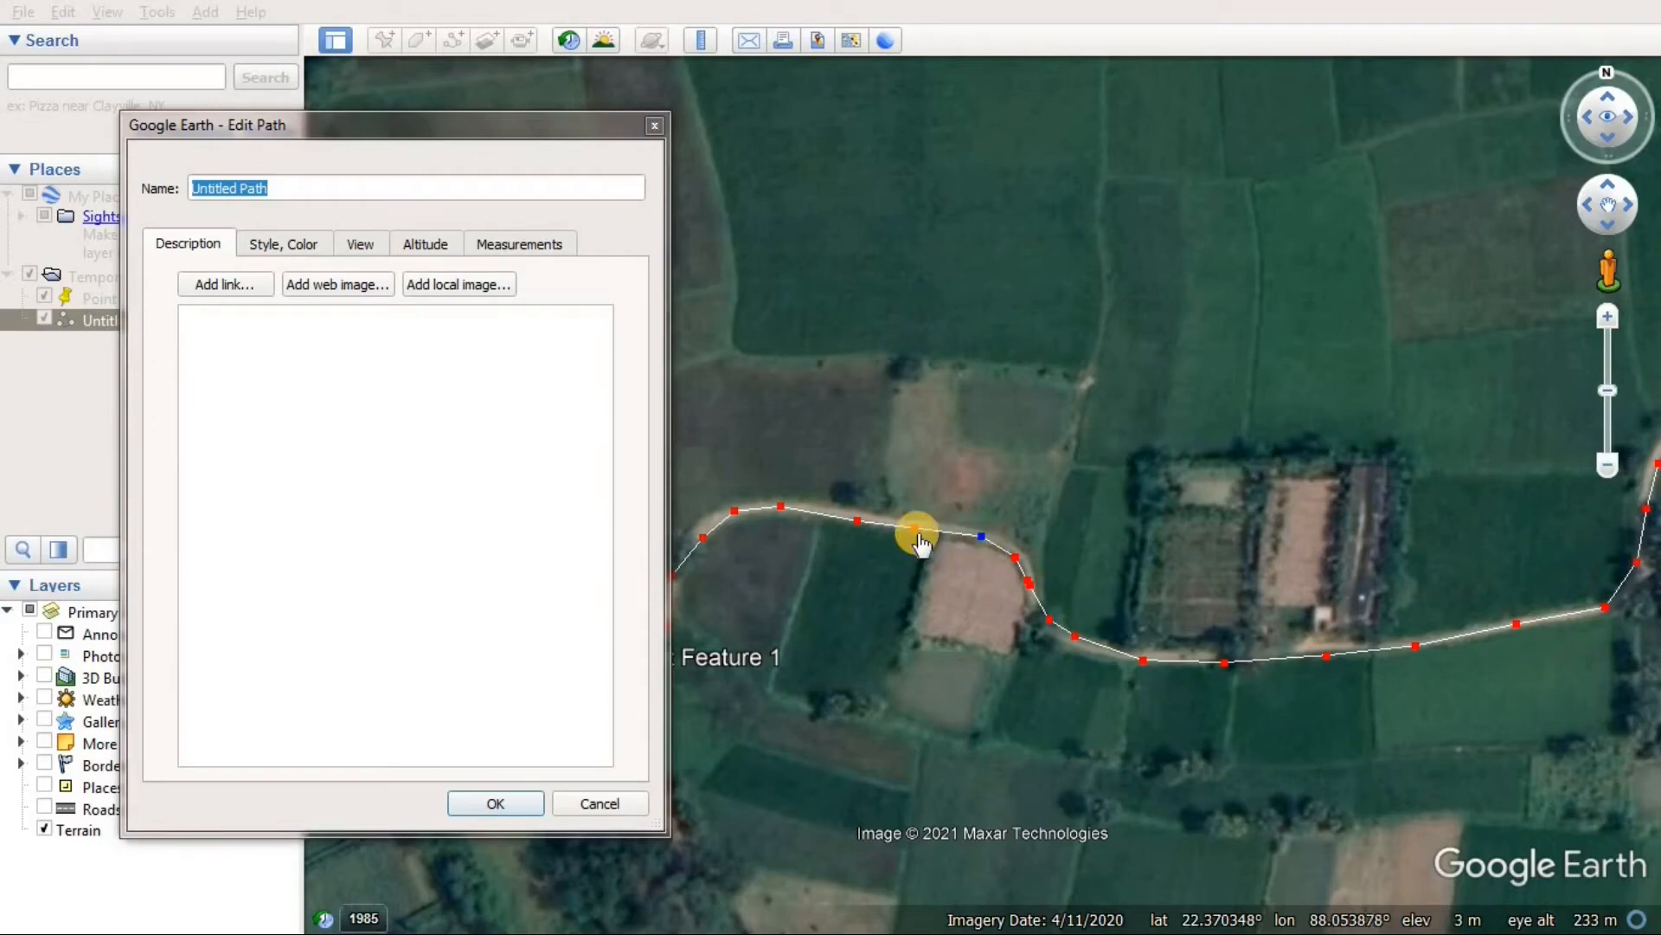
pyautogui.click(917, 529)
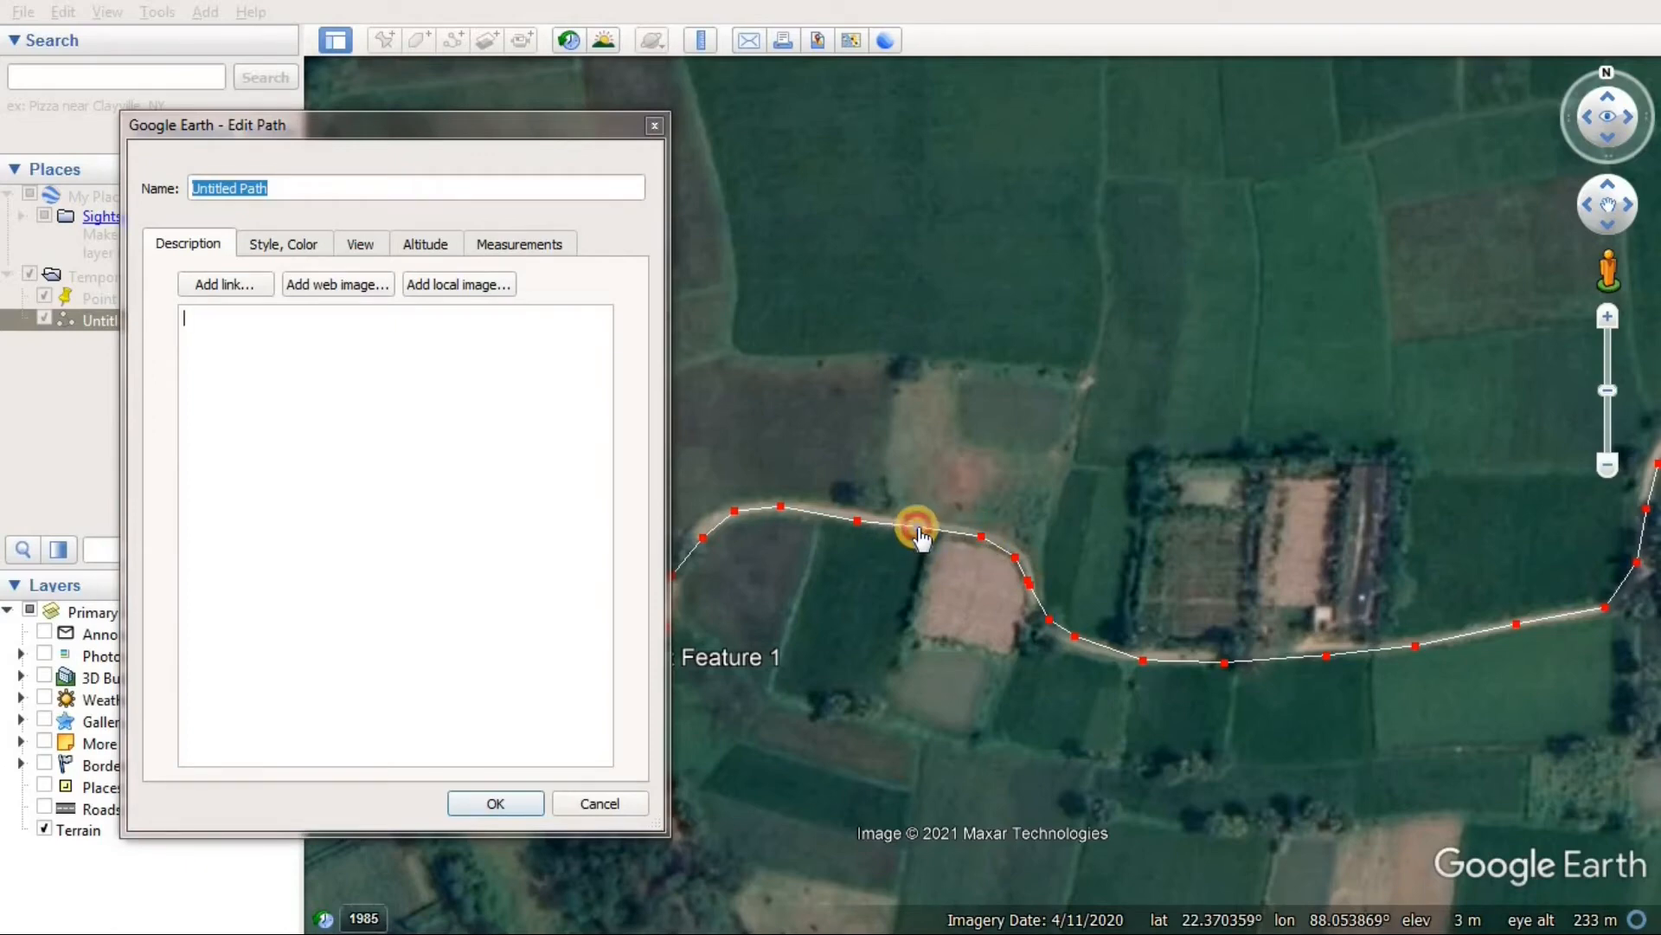
pyautogui.click(1020, 559)
# Set the path's line color to red and its width to 3
pyautogui.click(282, 245)
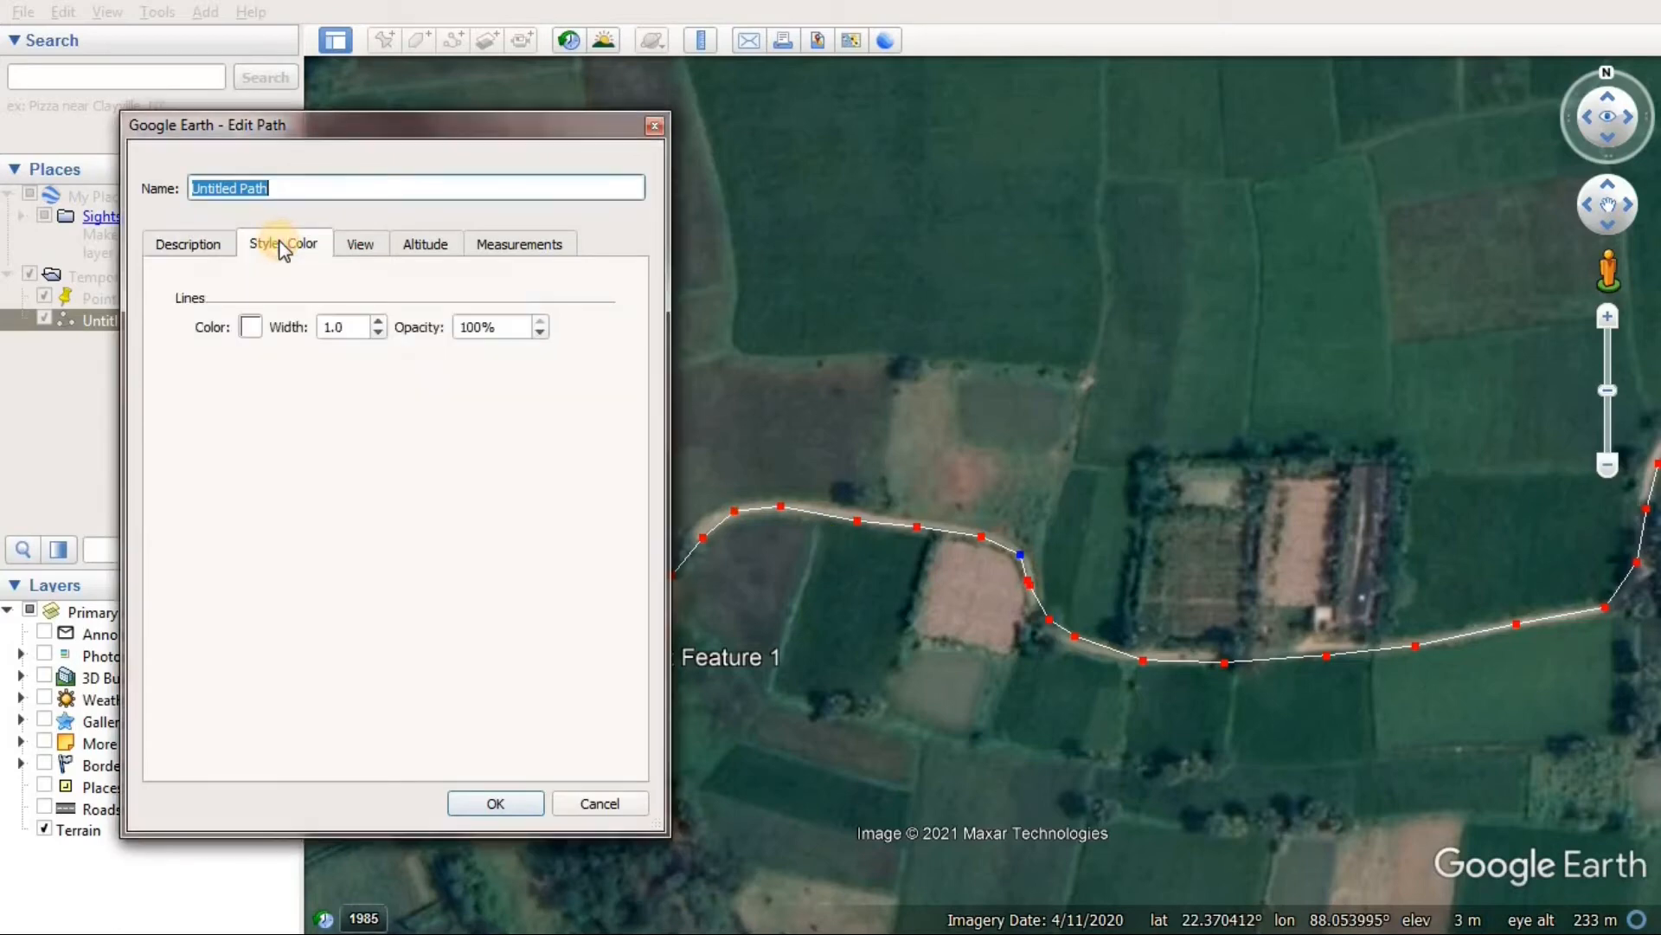
pyautogui.click(250, 327)
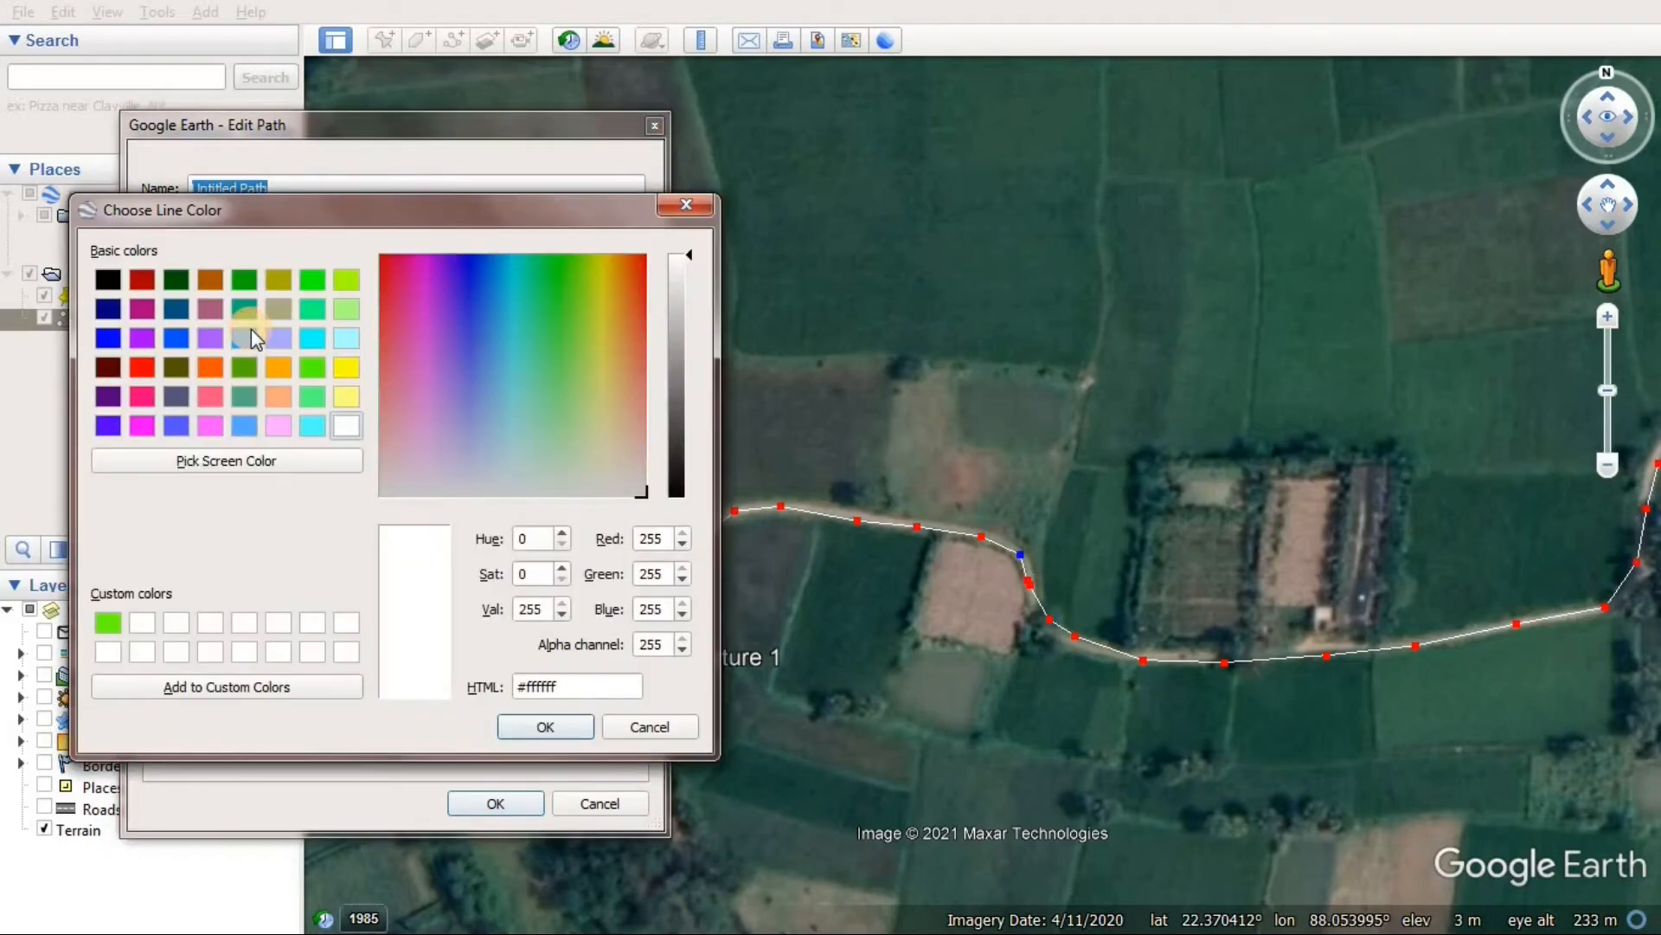
pyautogui.click(135, 368)
pyautogui.click(545, 726)
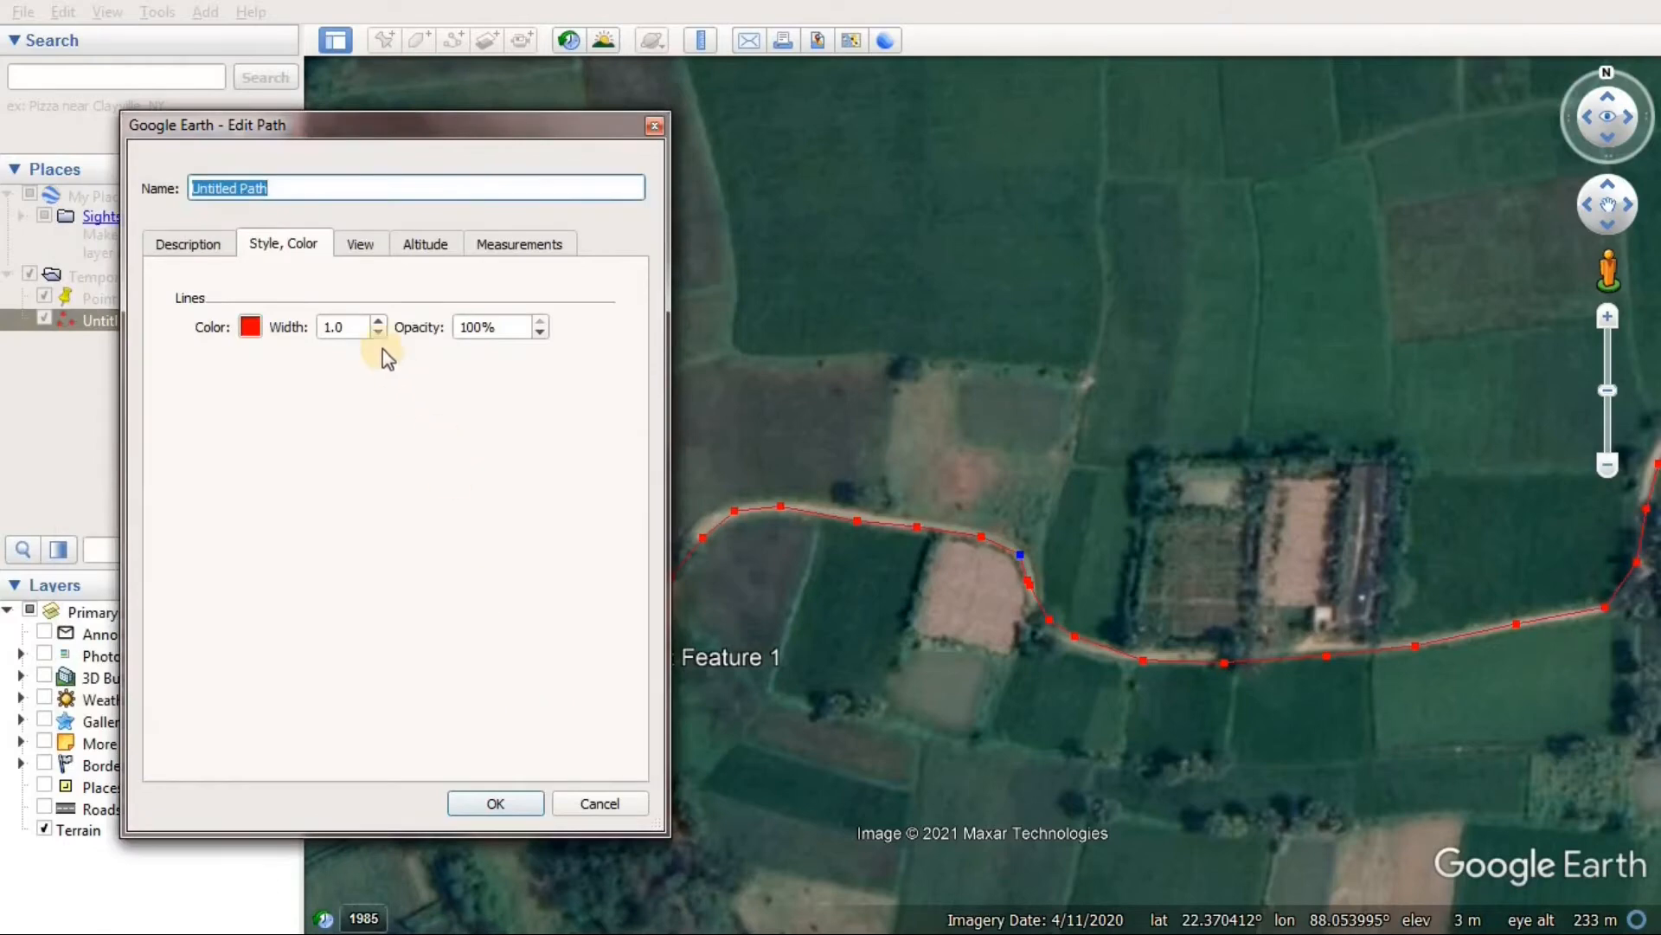
pyautogui.tripleClick(377, 321)
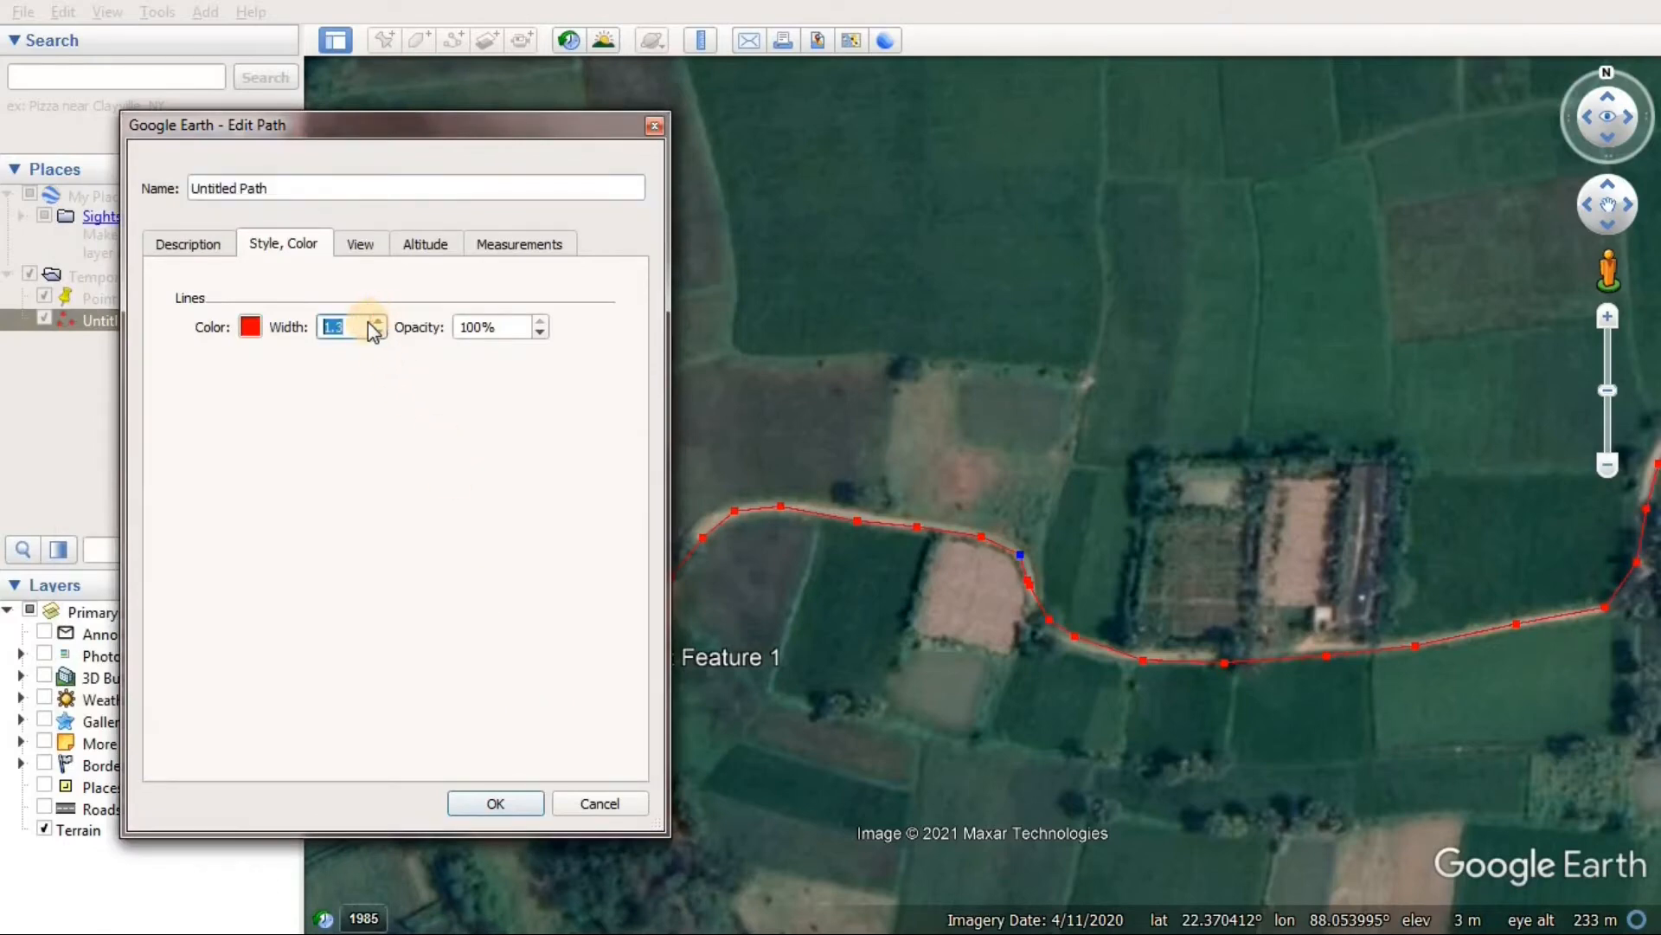
pyautogui.write('3')
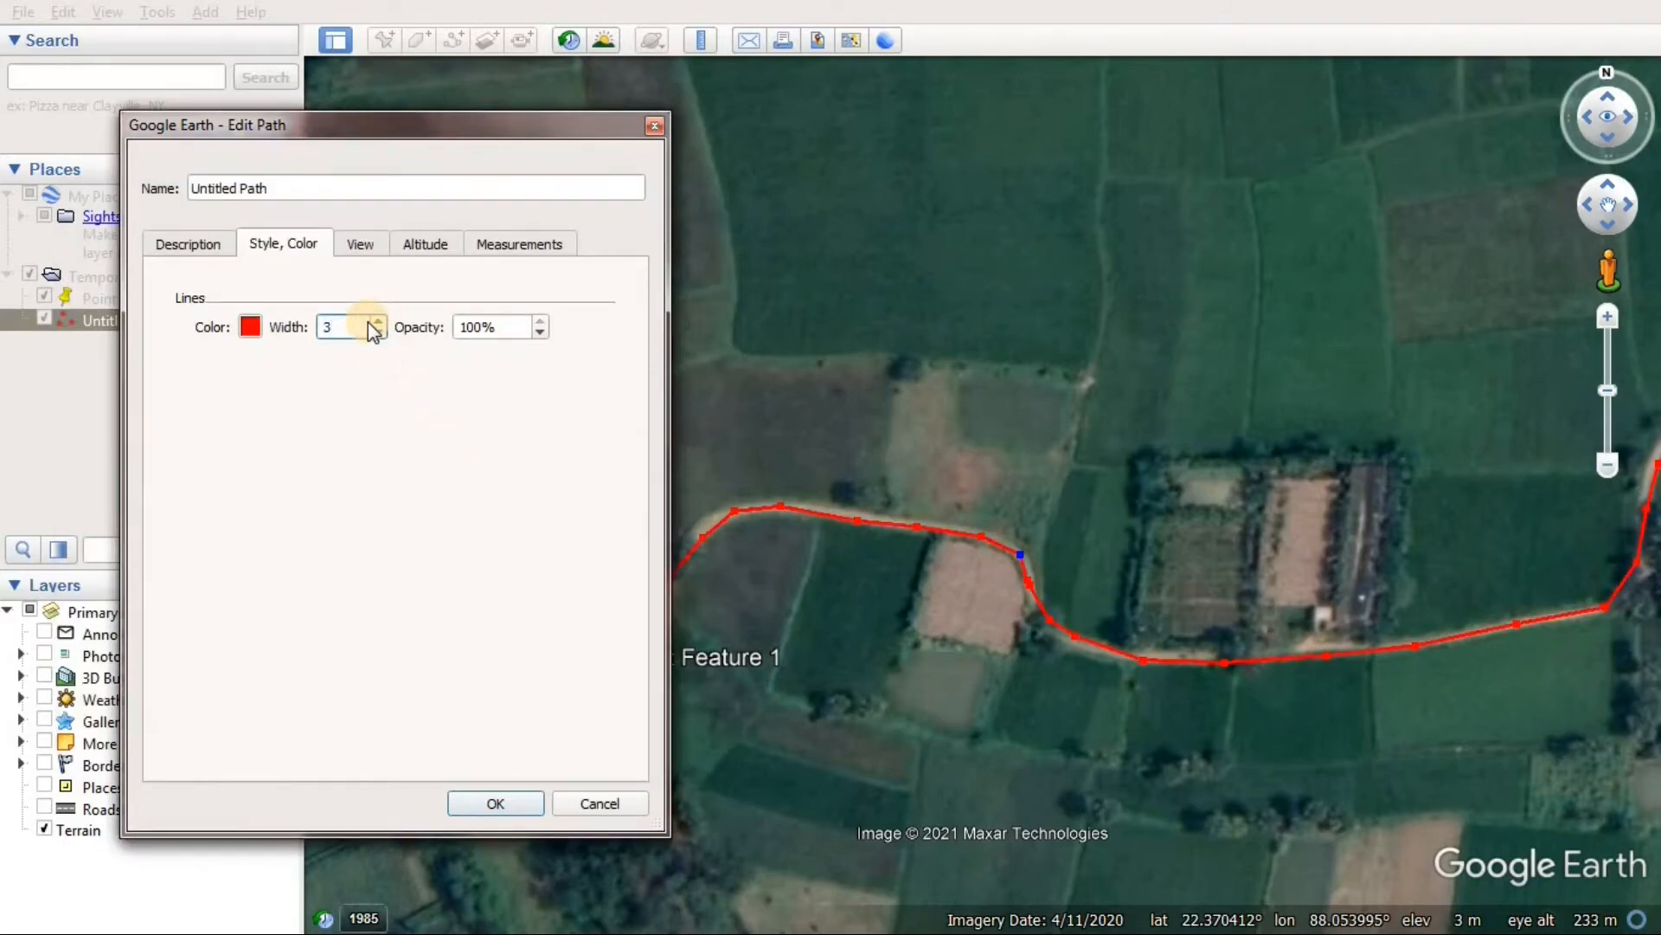
# Check the edited path's length in meters and save the path changes
pyautogui.click(526, 245)
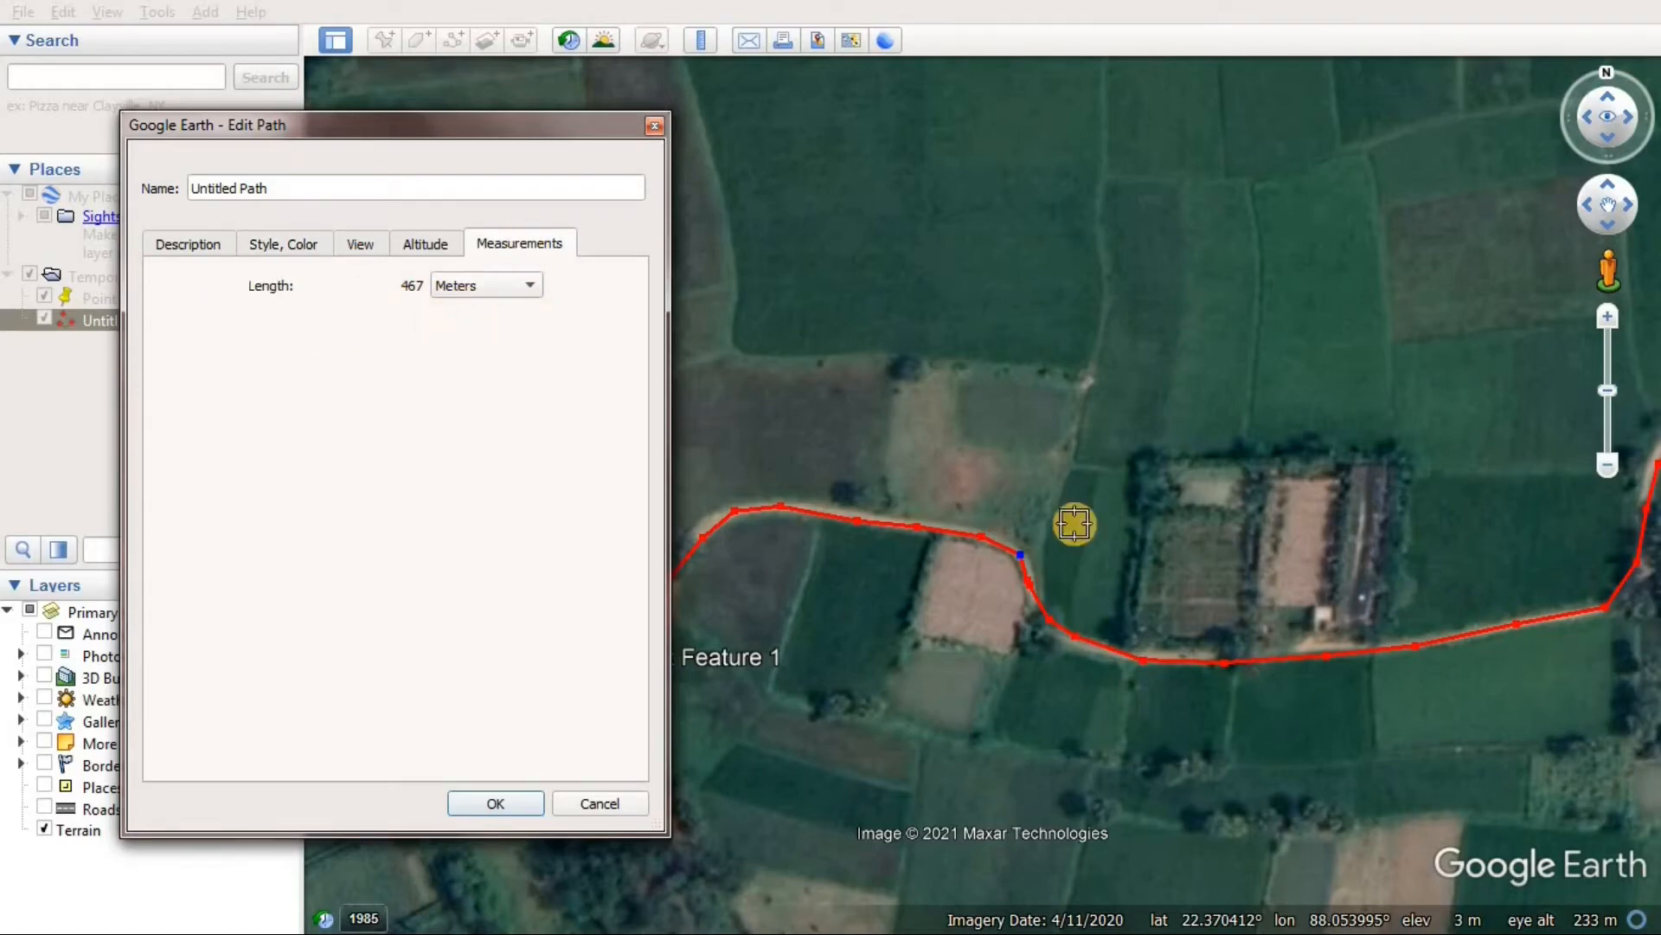
pyautogui.scroll(-1, 1086, 525)
pyautogui.scroll(-1, 1086, 525)
pyautogui.scroll(-1, 1083, 525)
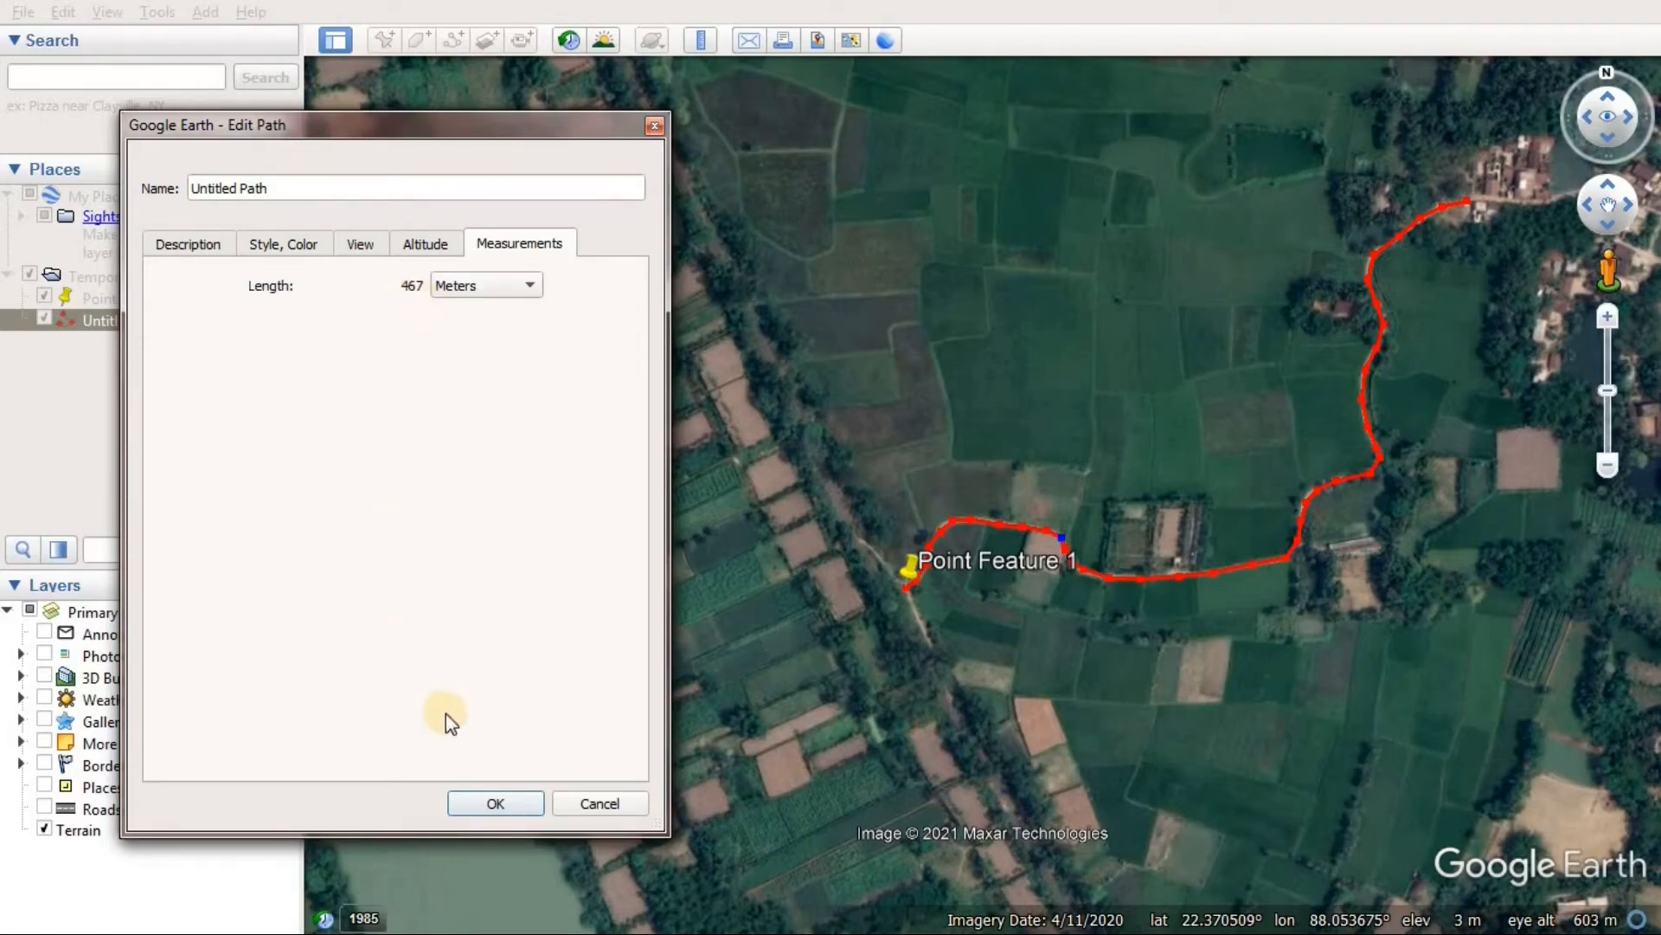
pyautogui.click(509, 803)
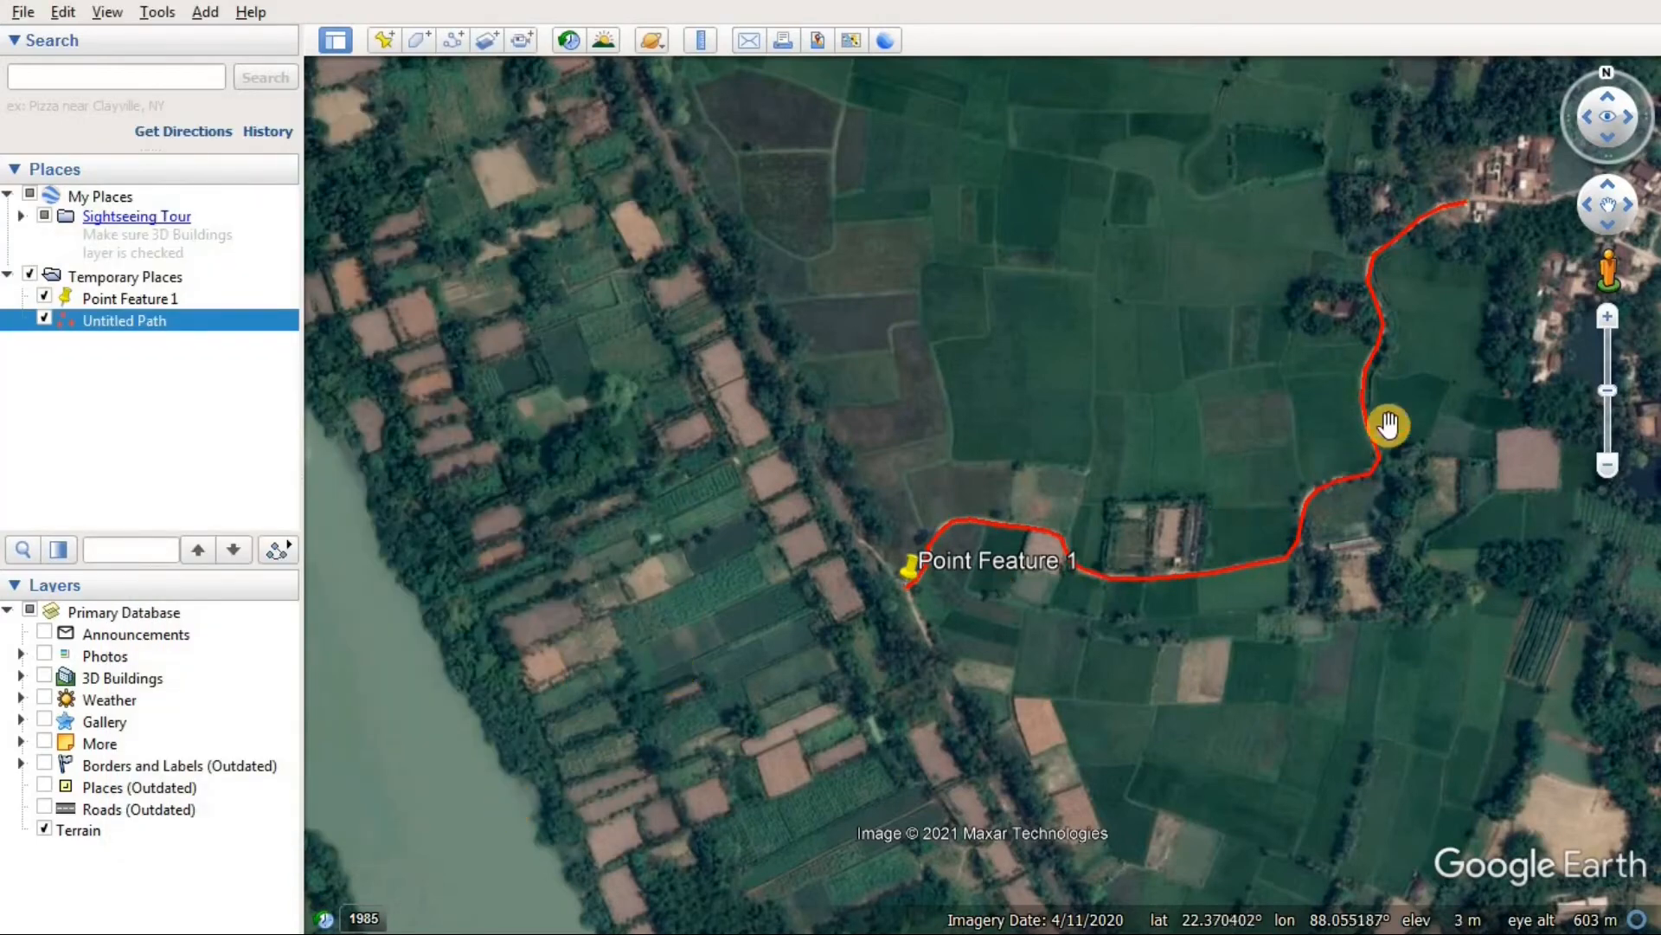
pyautogui.scroll(1, 1353, 358)
pyautogui.moveTo(1250, 360); pyautogui.dragTo(1077, 460)
pyautogui.scroll(1, 1007, 503)
pyautogui.moveTo(980, 512); pyautogui.dragTo(1042, 531)
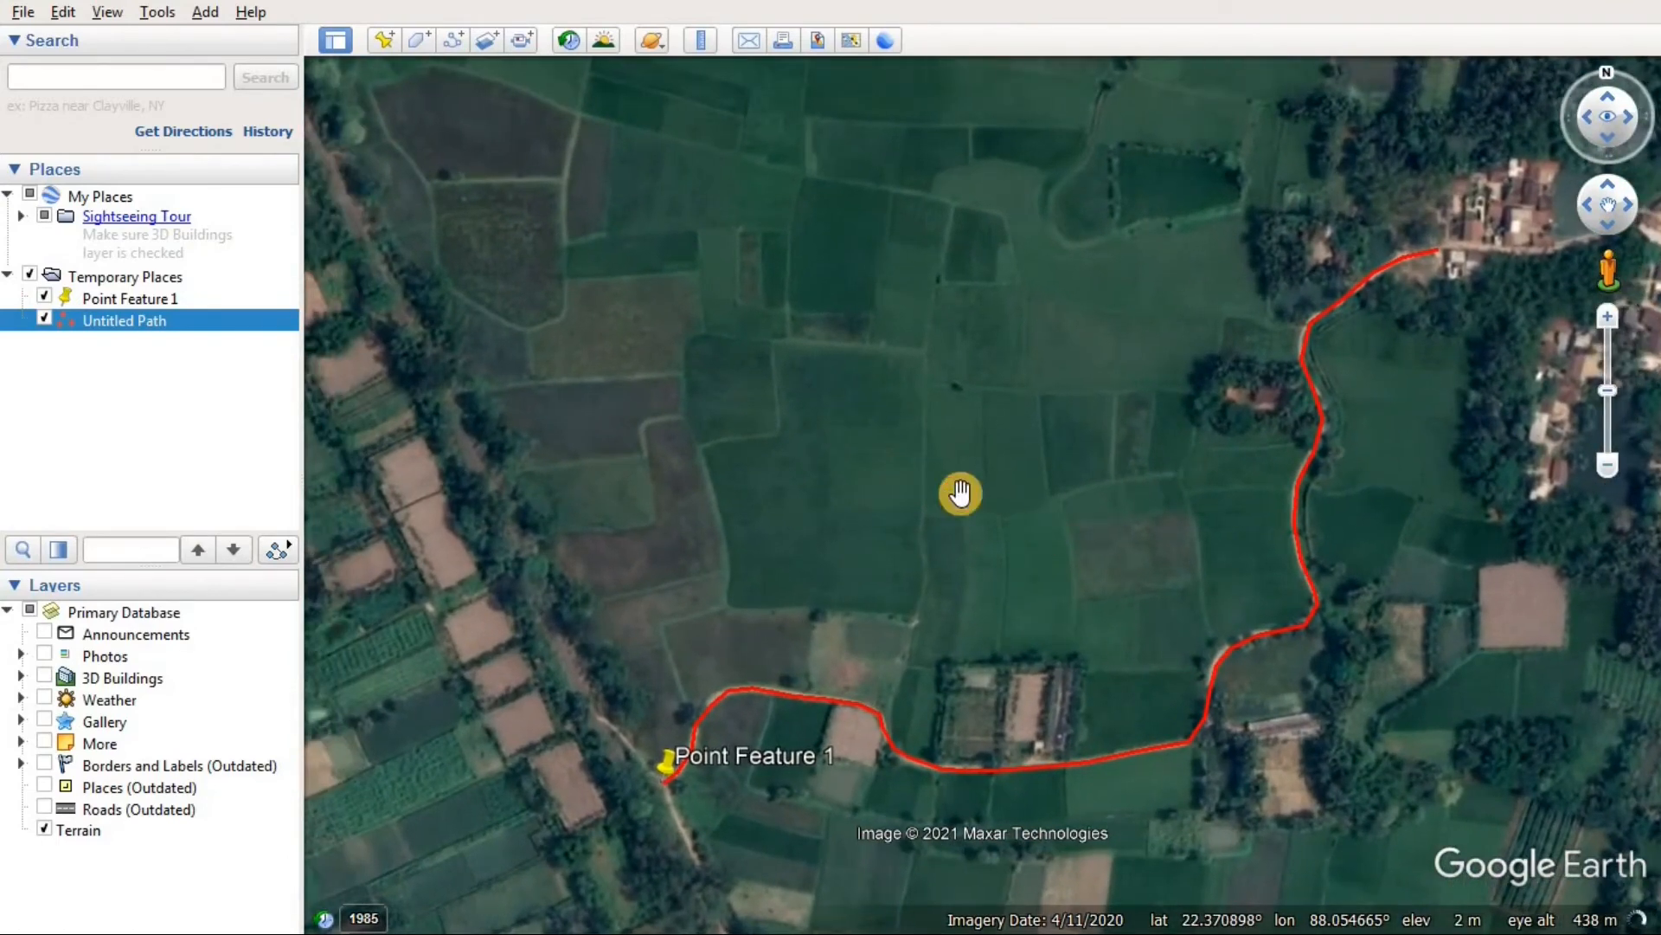
pyautogui.scroll(1, 960, 493)
pyautogui.moveTo(960, 493); pyautogui.dragTo(901, 542)
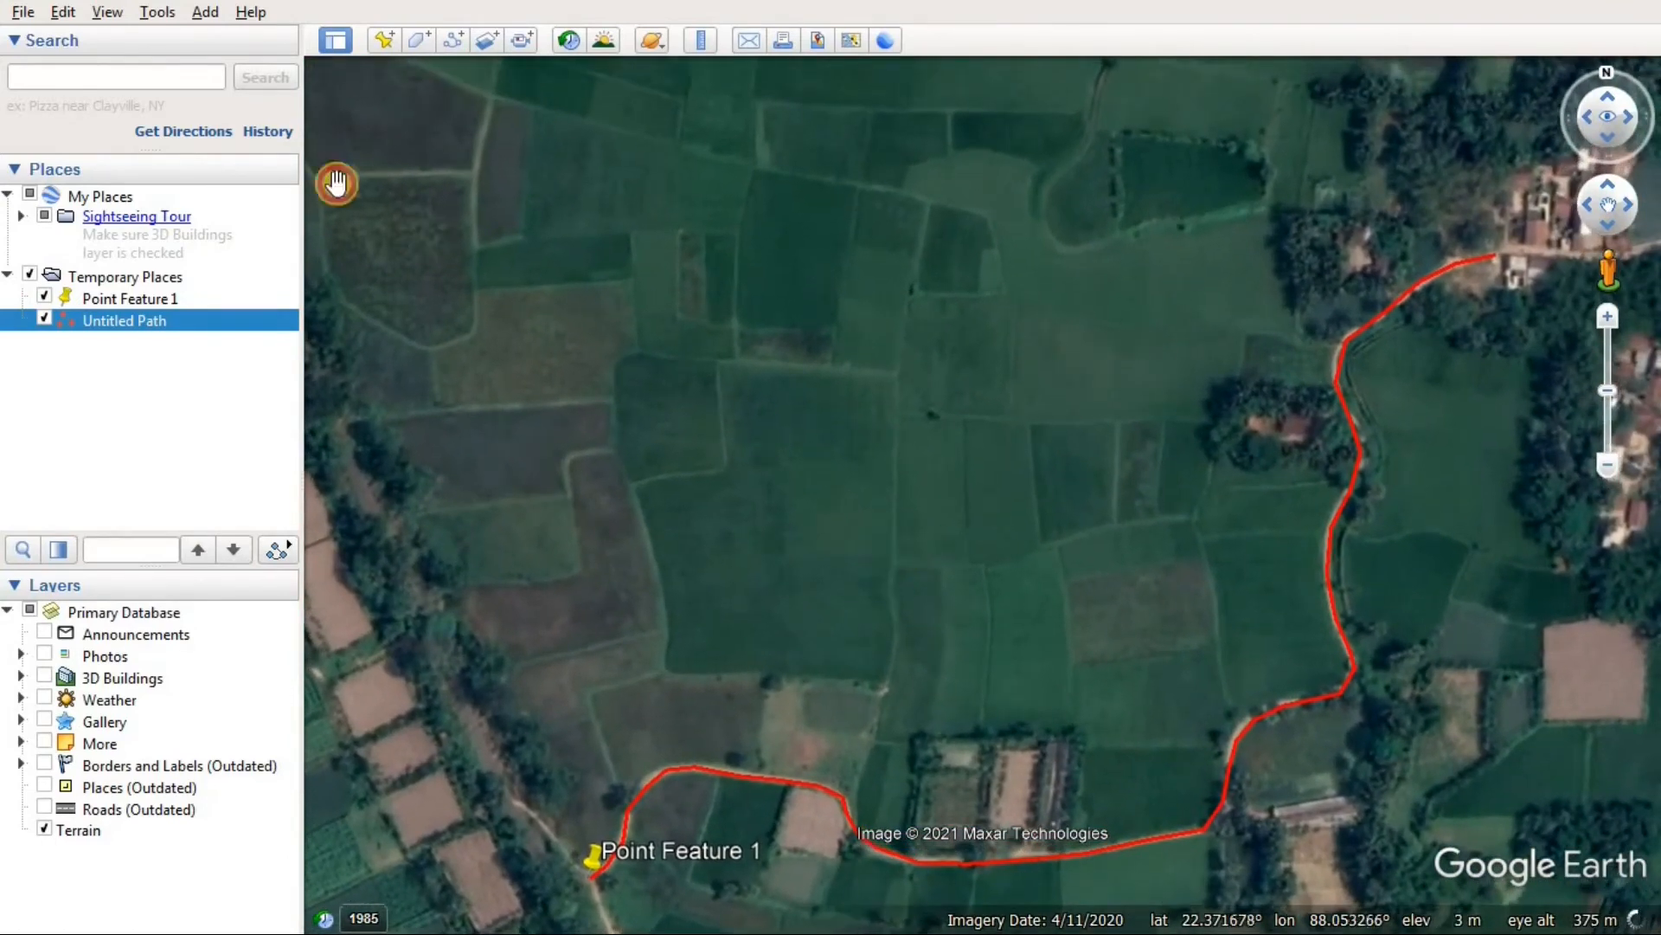
# Start a new polygon named "Proposed Area 1" and move its dialog clear of the fields
pyautogui.click(206, 12)
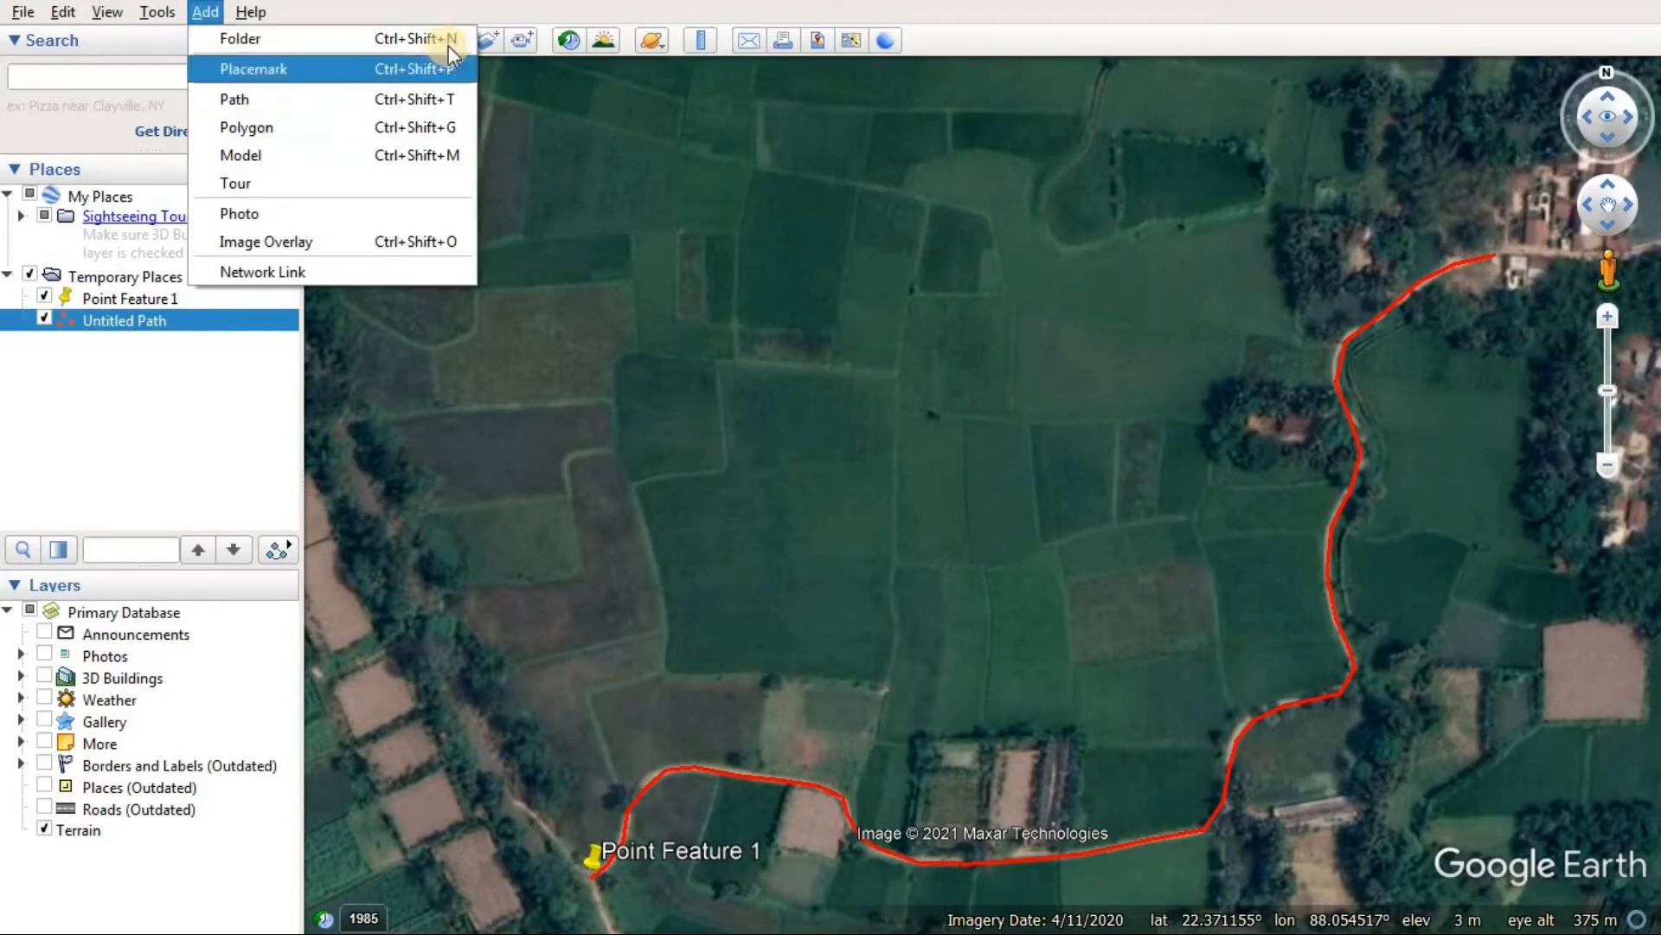
pyautogui.click(474, 8)
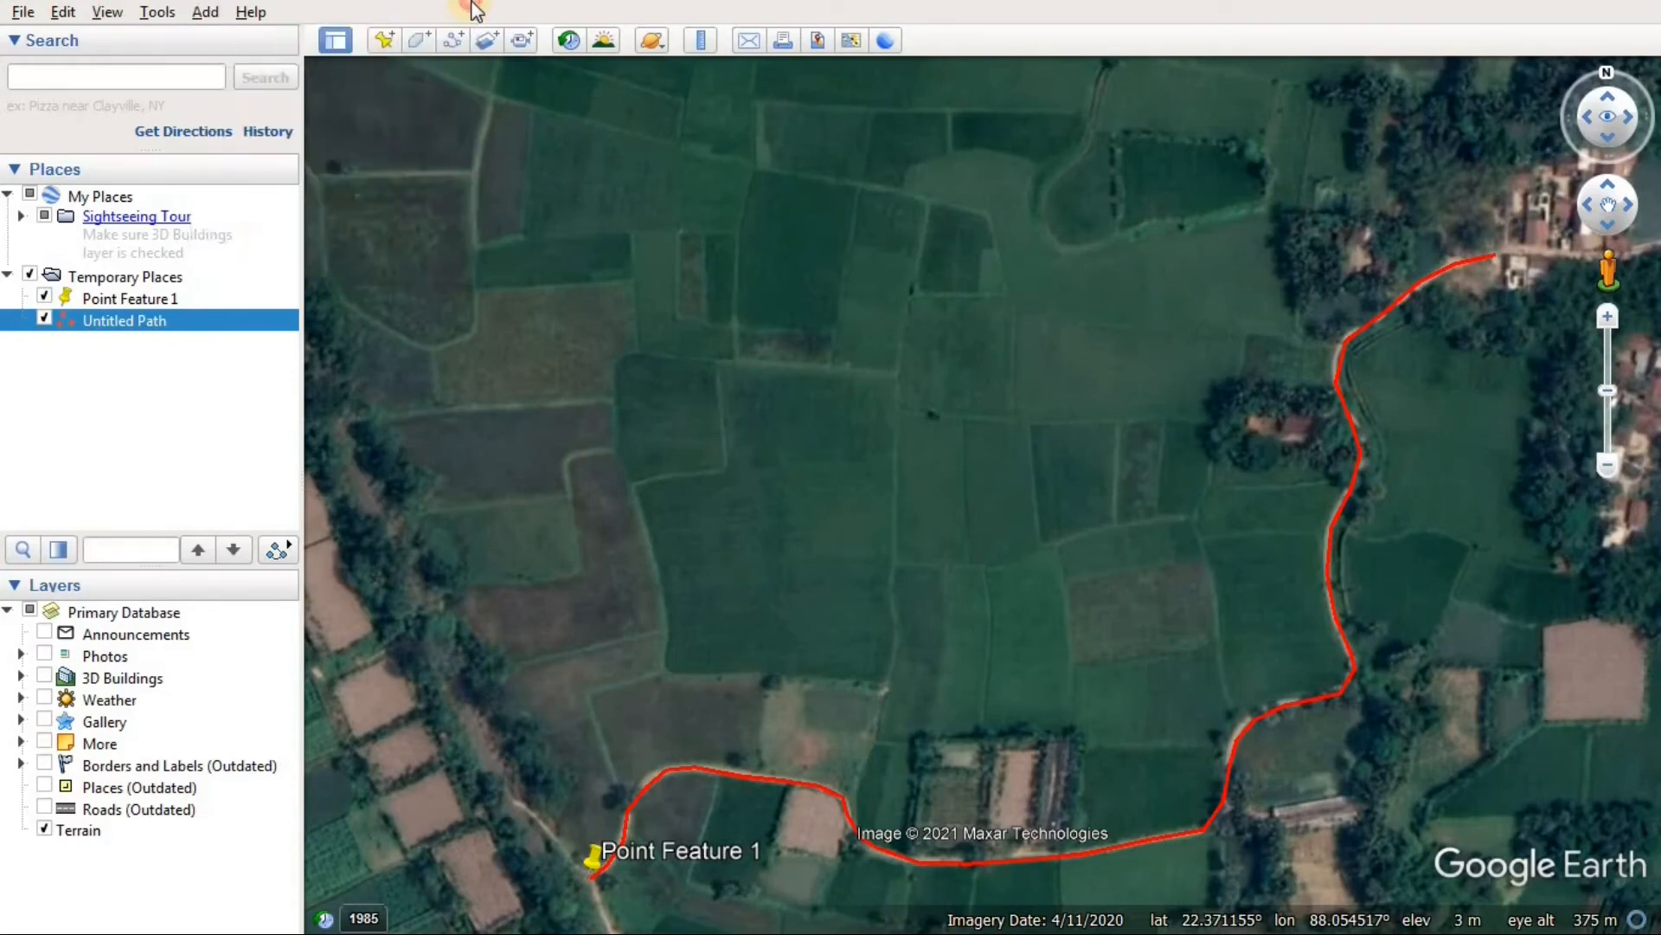
pyautogui.click(421, 42)
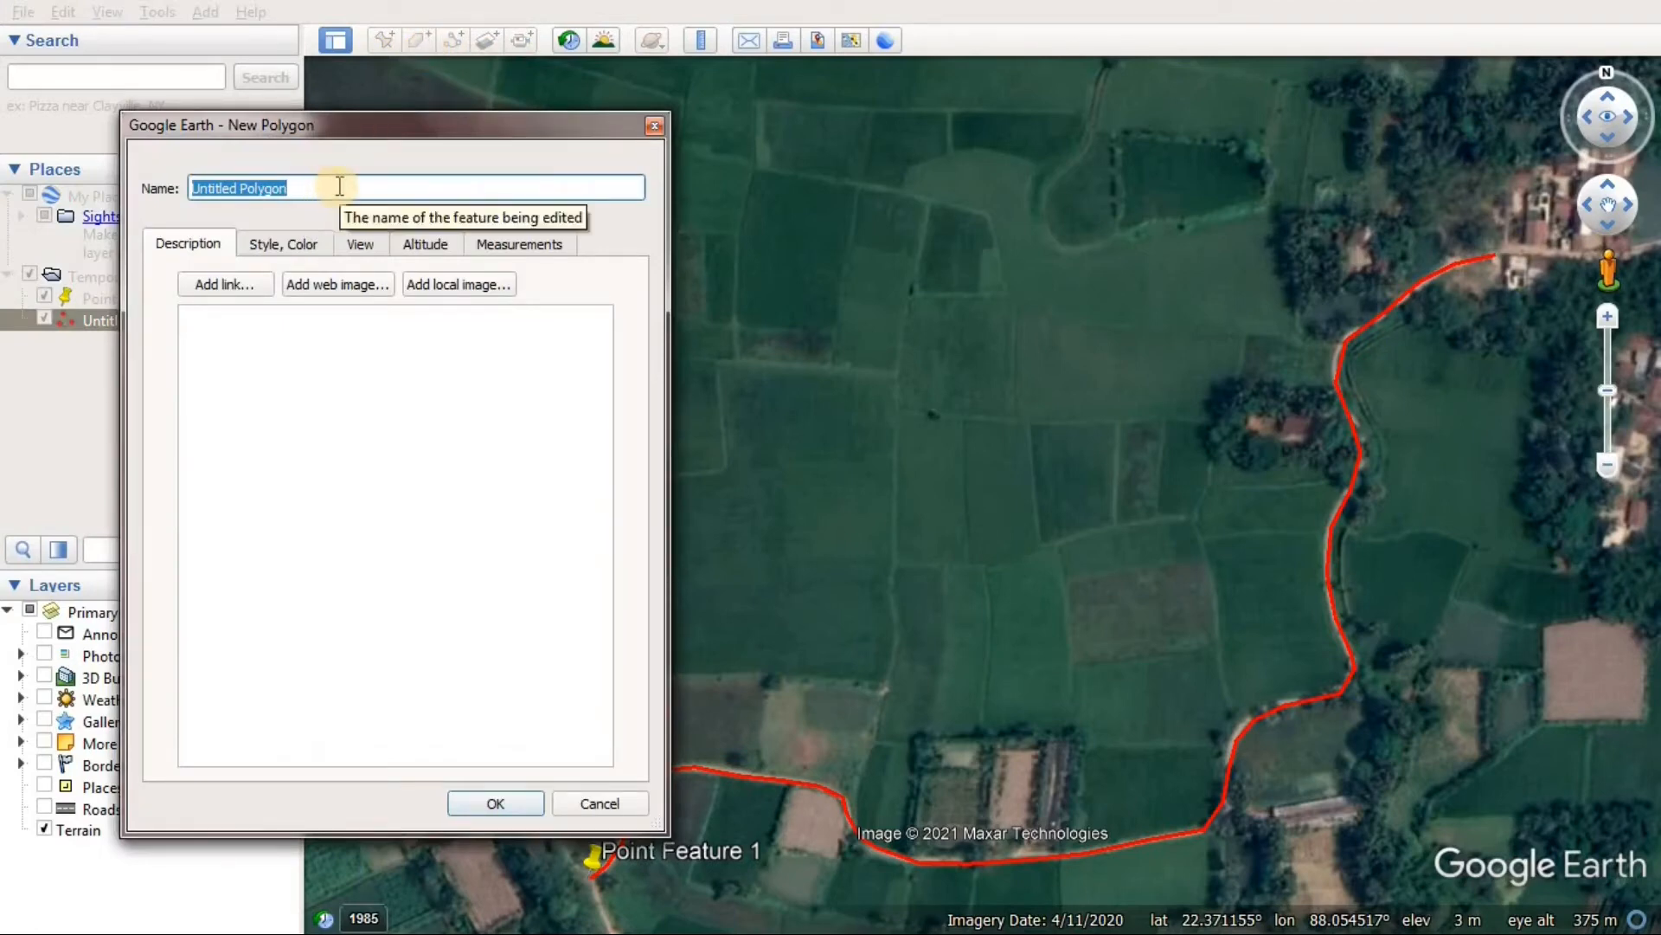
pyautogui.write('Proposed Area 1')
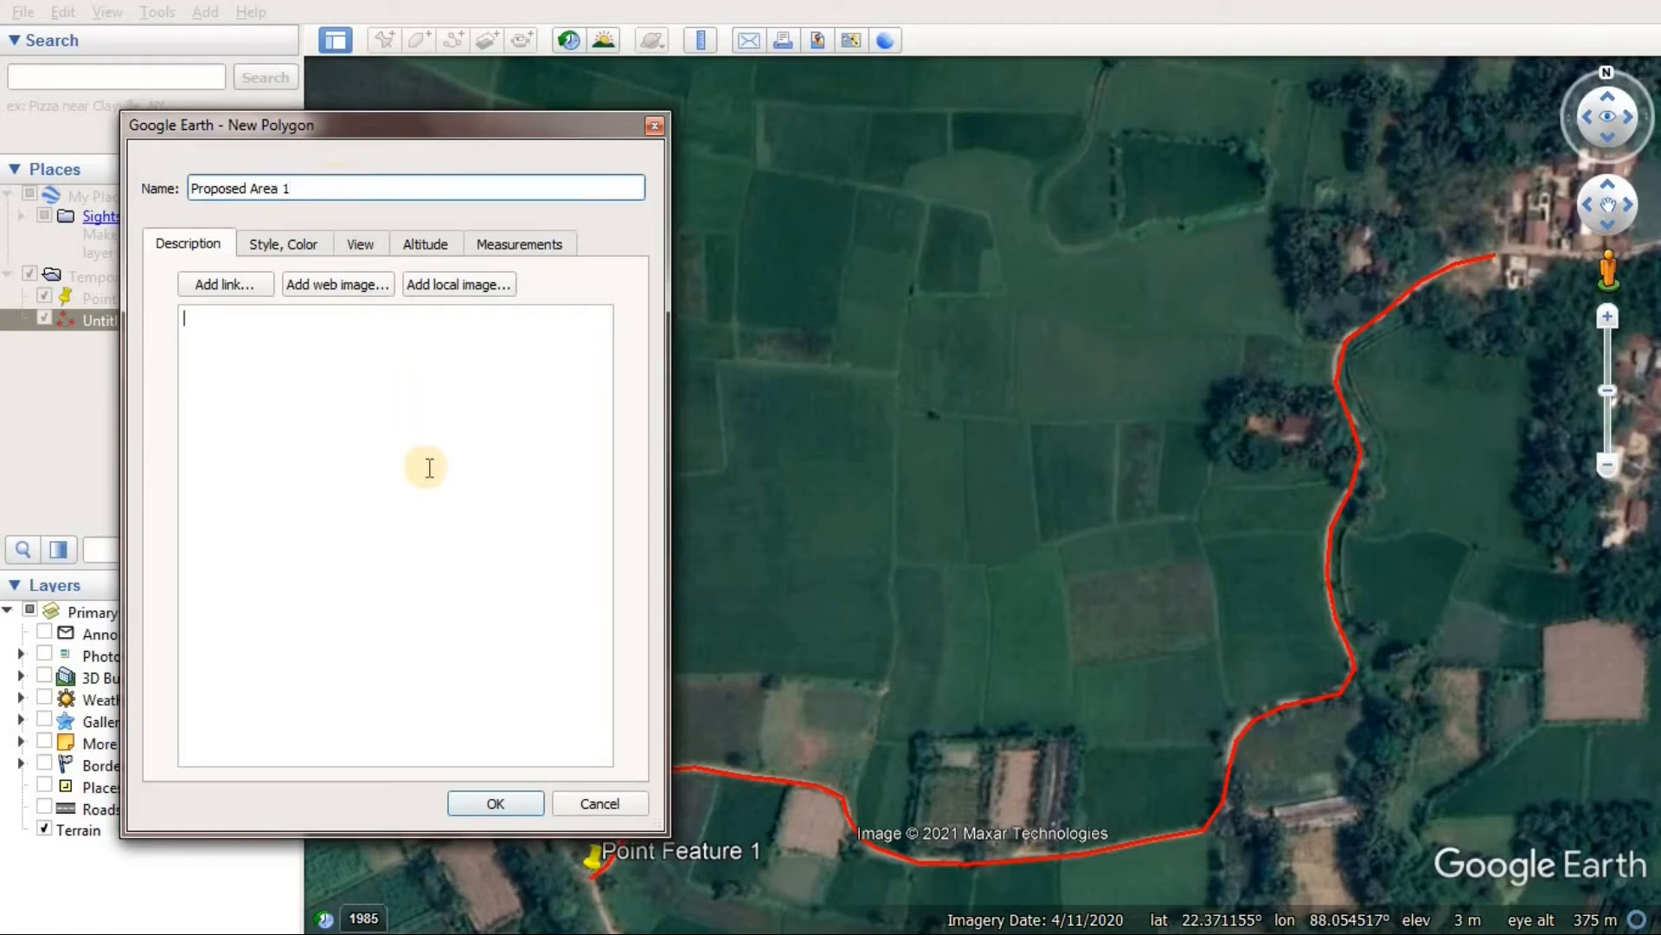
pyautogui.moveTo(419, 128); pyautogui.dragTo(206, 141)
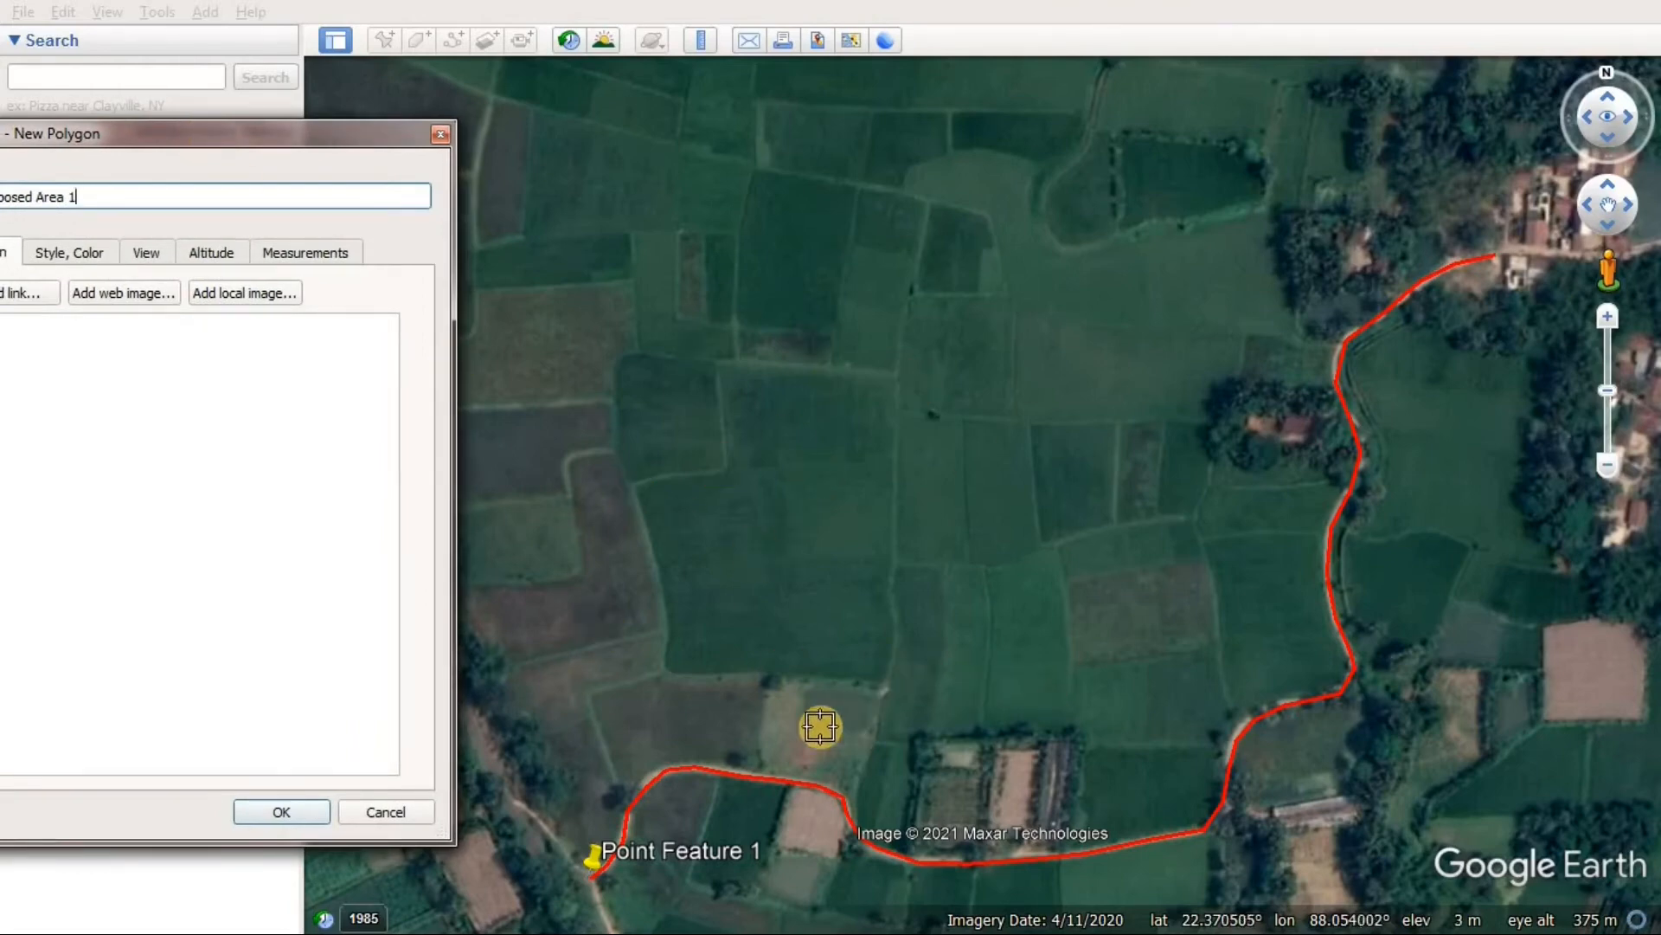
# Trace the large green field's west edge from its south-west corner north to the corner of the adjoining small plot
pyautogui.scroll(2, 675, 605)
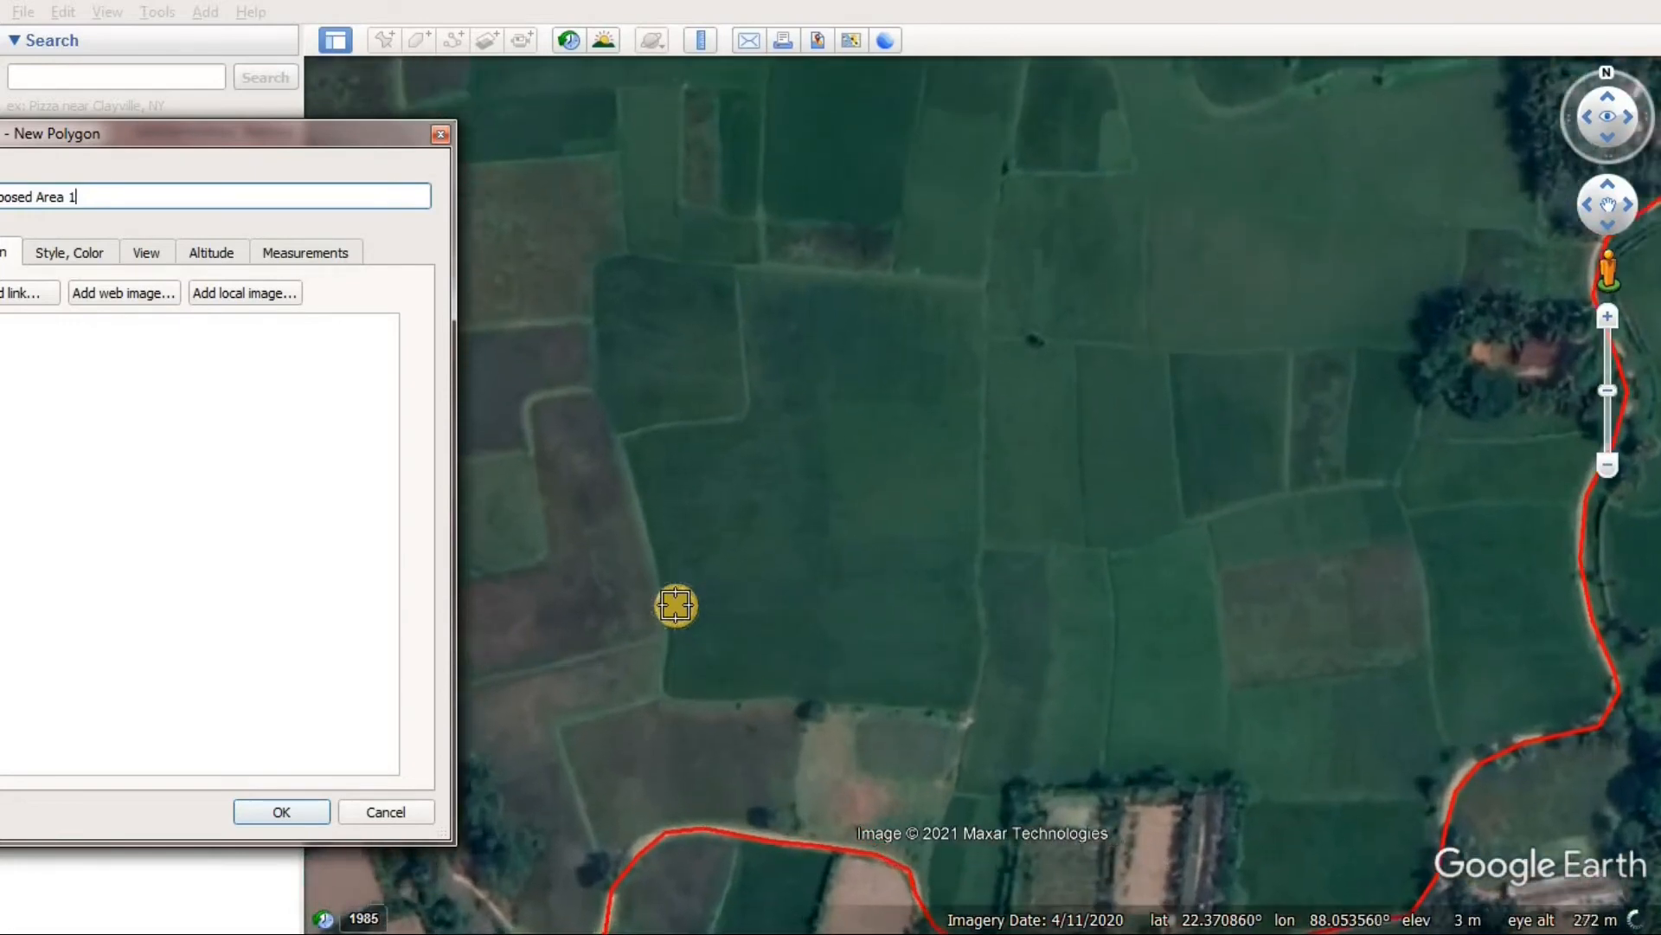
pyautogui.scroll(2, 675, 605)
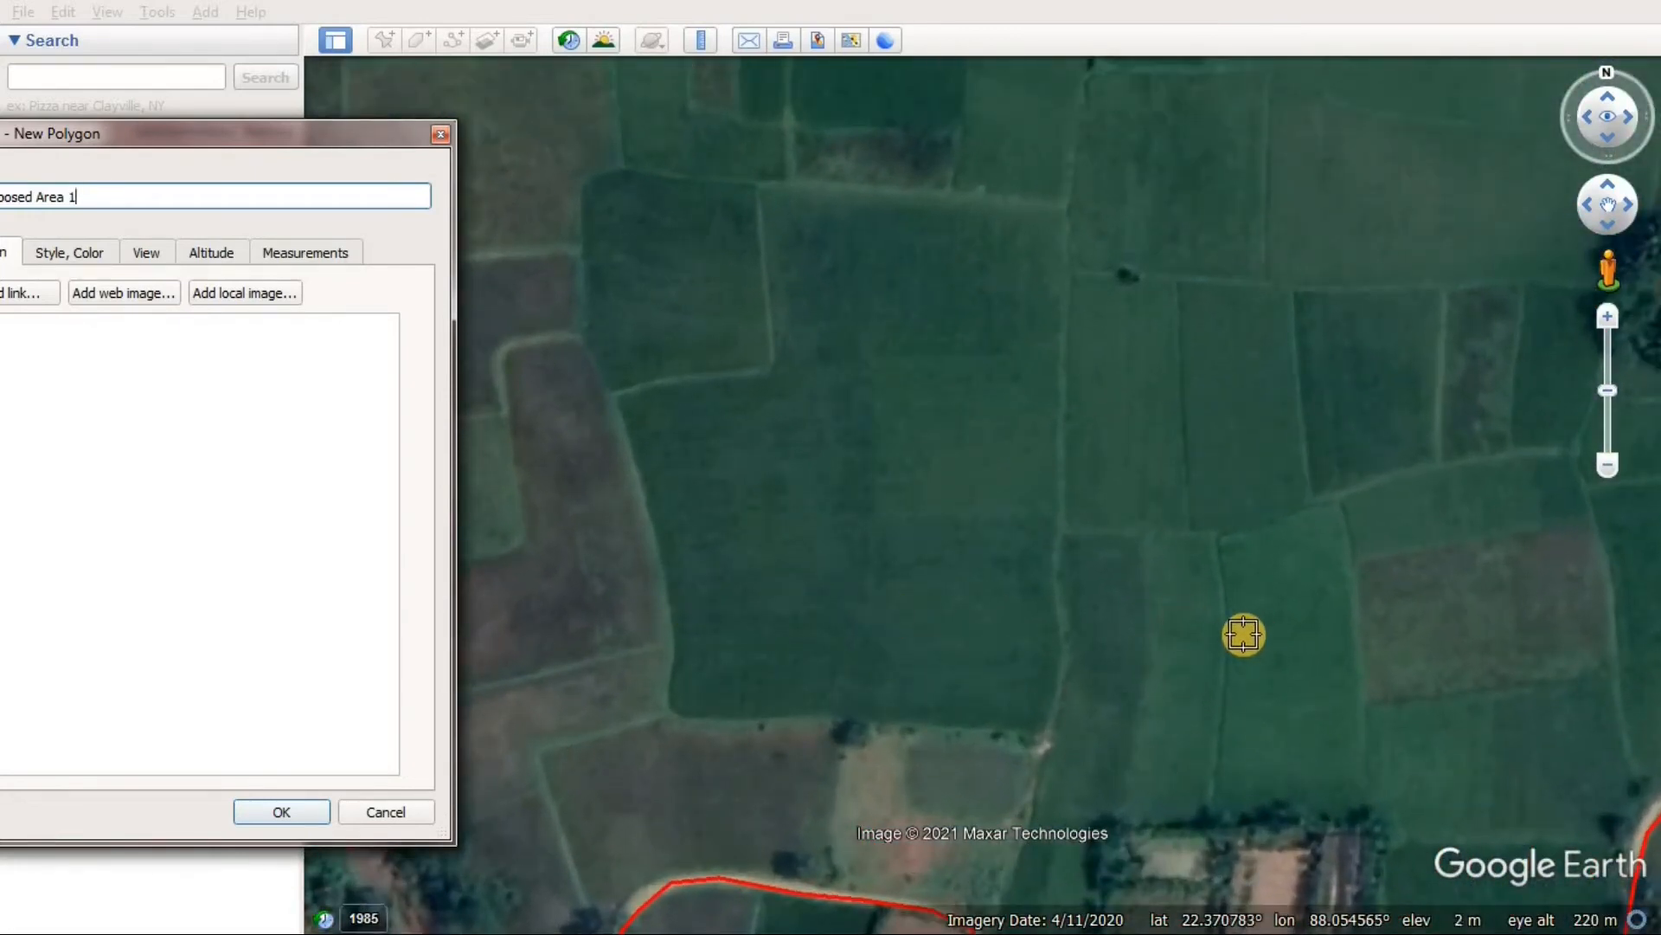
pyautogui.click(669, 714)
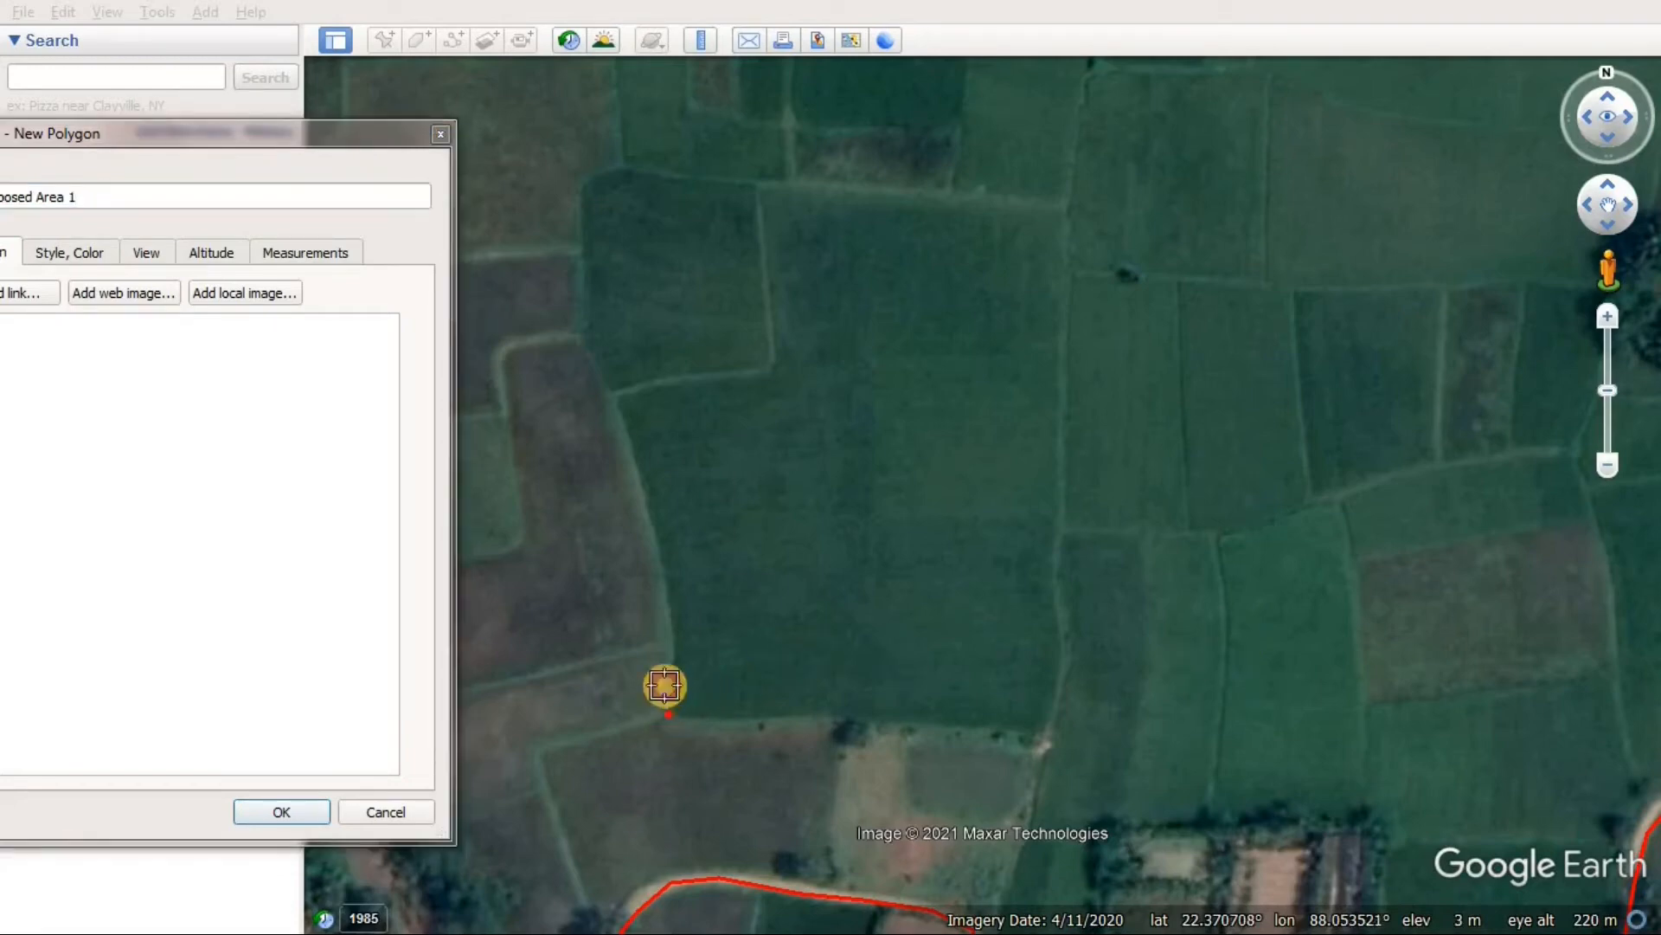
pyautogui.moveTo(669, 670); pyautogui.dragTo(654, 545)
pyautogui.click(644, 509)
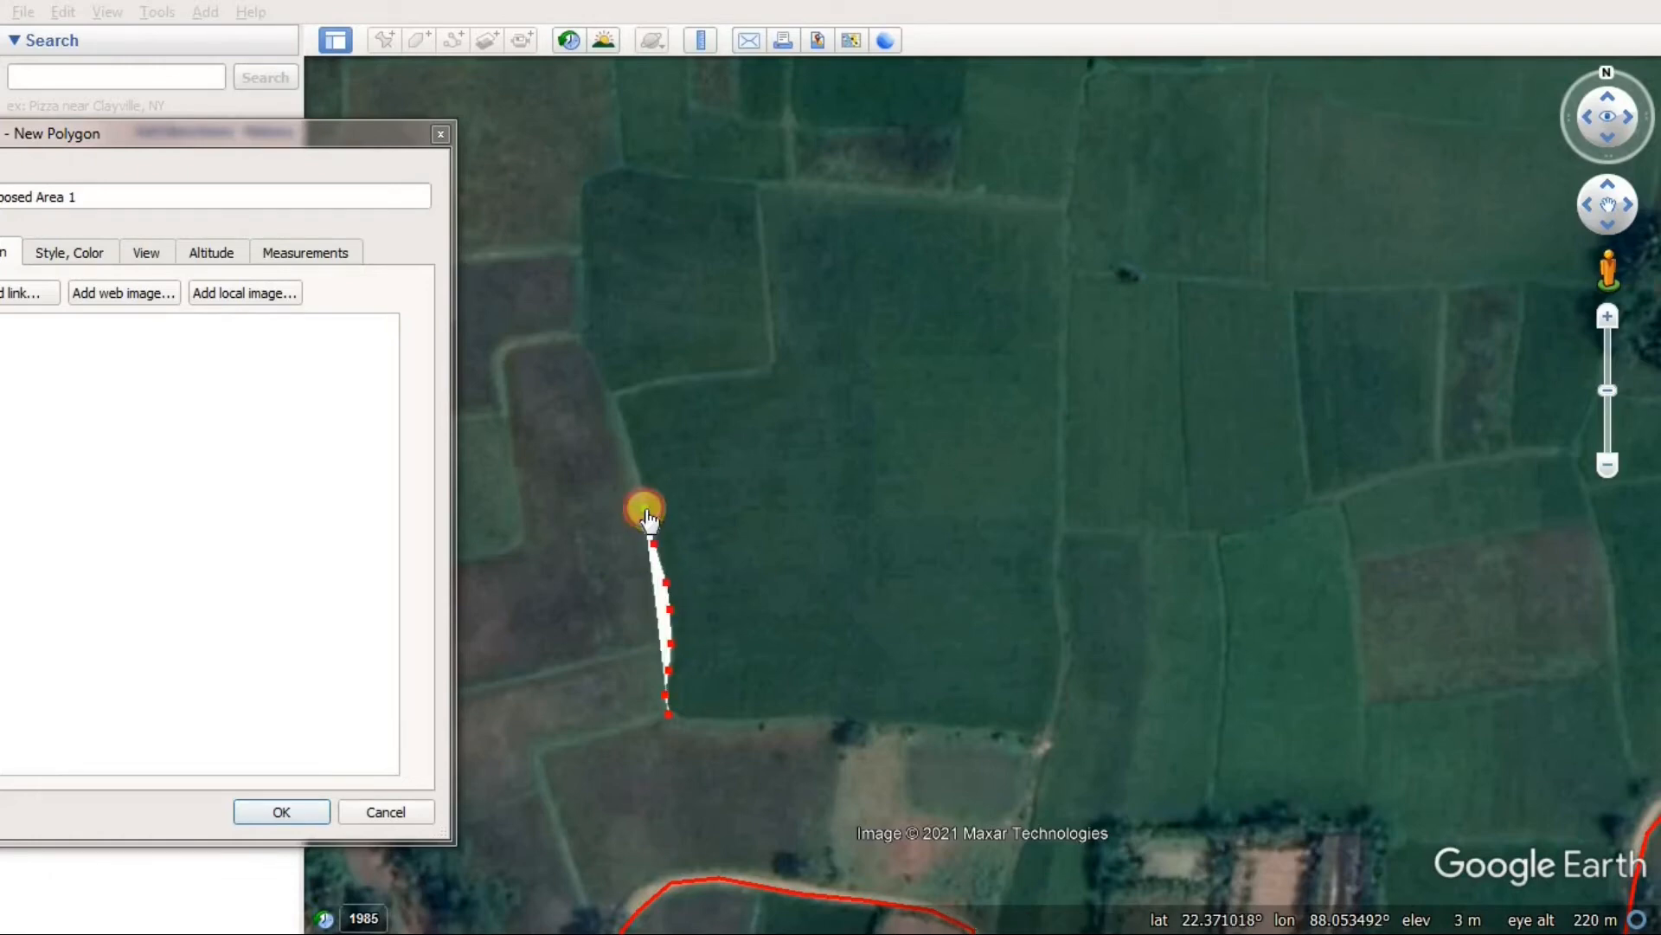
pyautogui.click(639, 475)
pyautogui.click(626, 439)
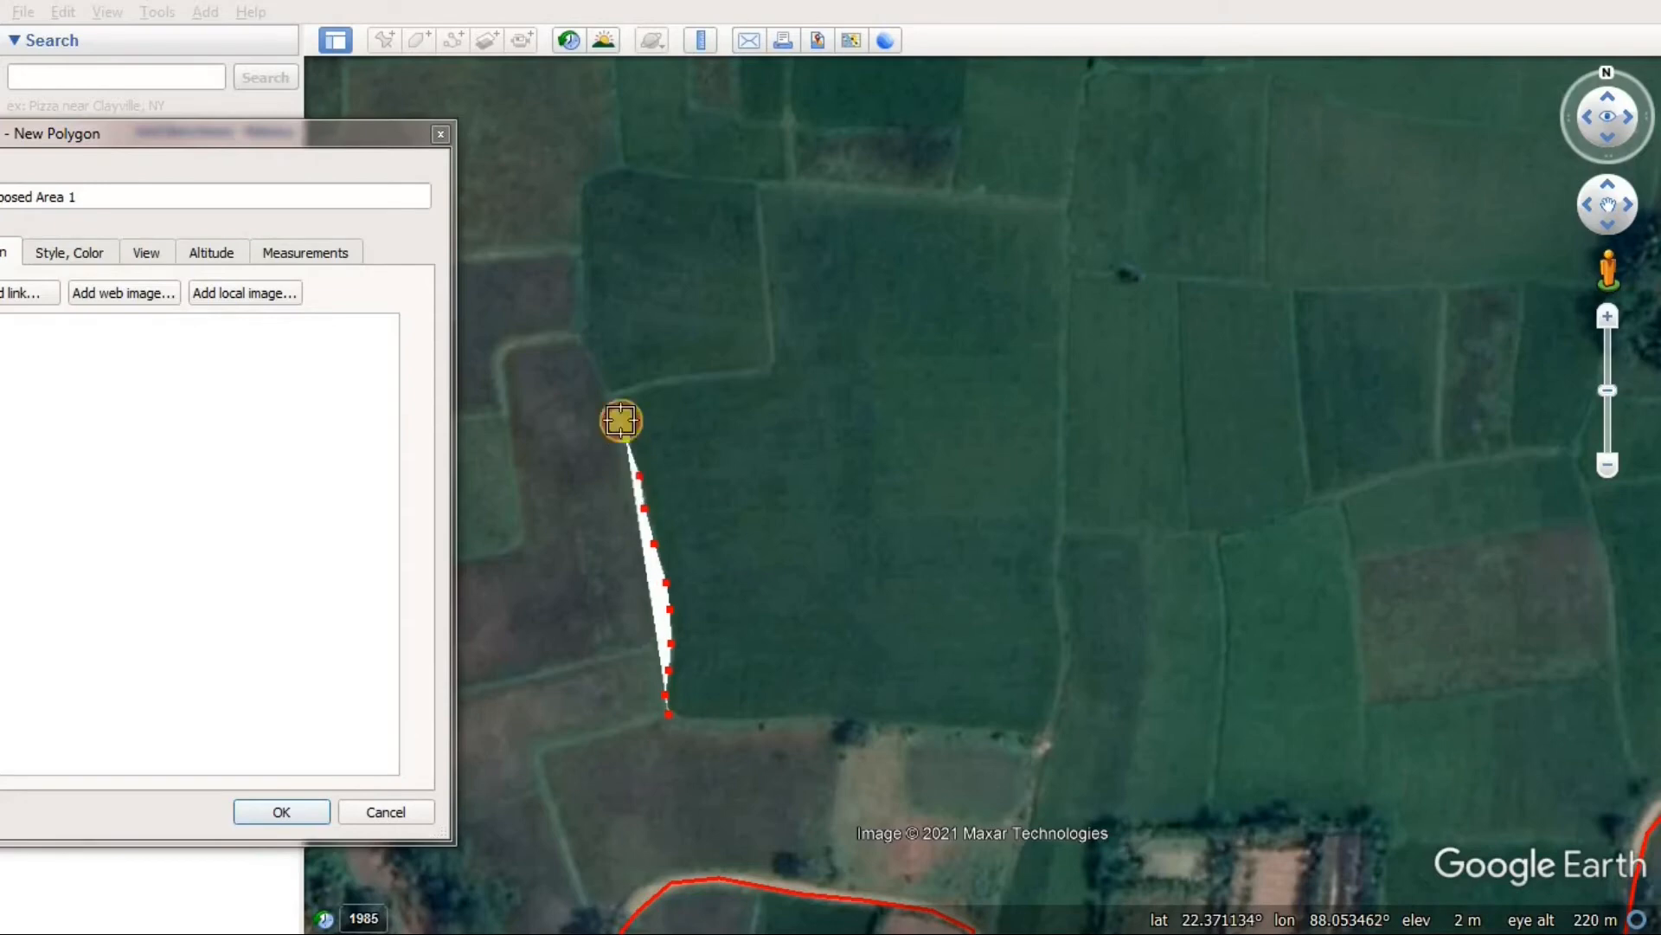
pyautogui.click(616, 399)
# Continue the polygon boundary east along the south edge of the small adjoining plot
pyautogui.click(634, 385)
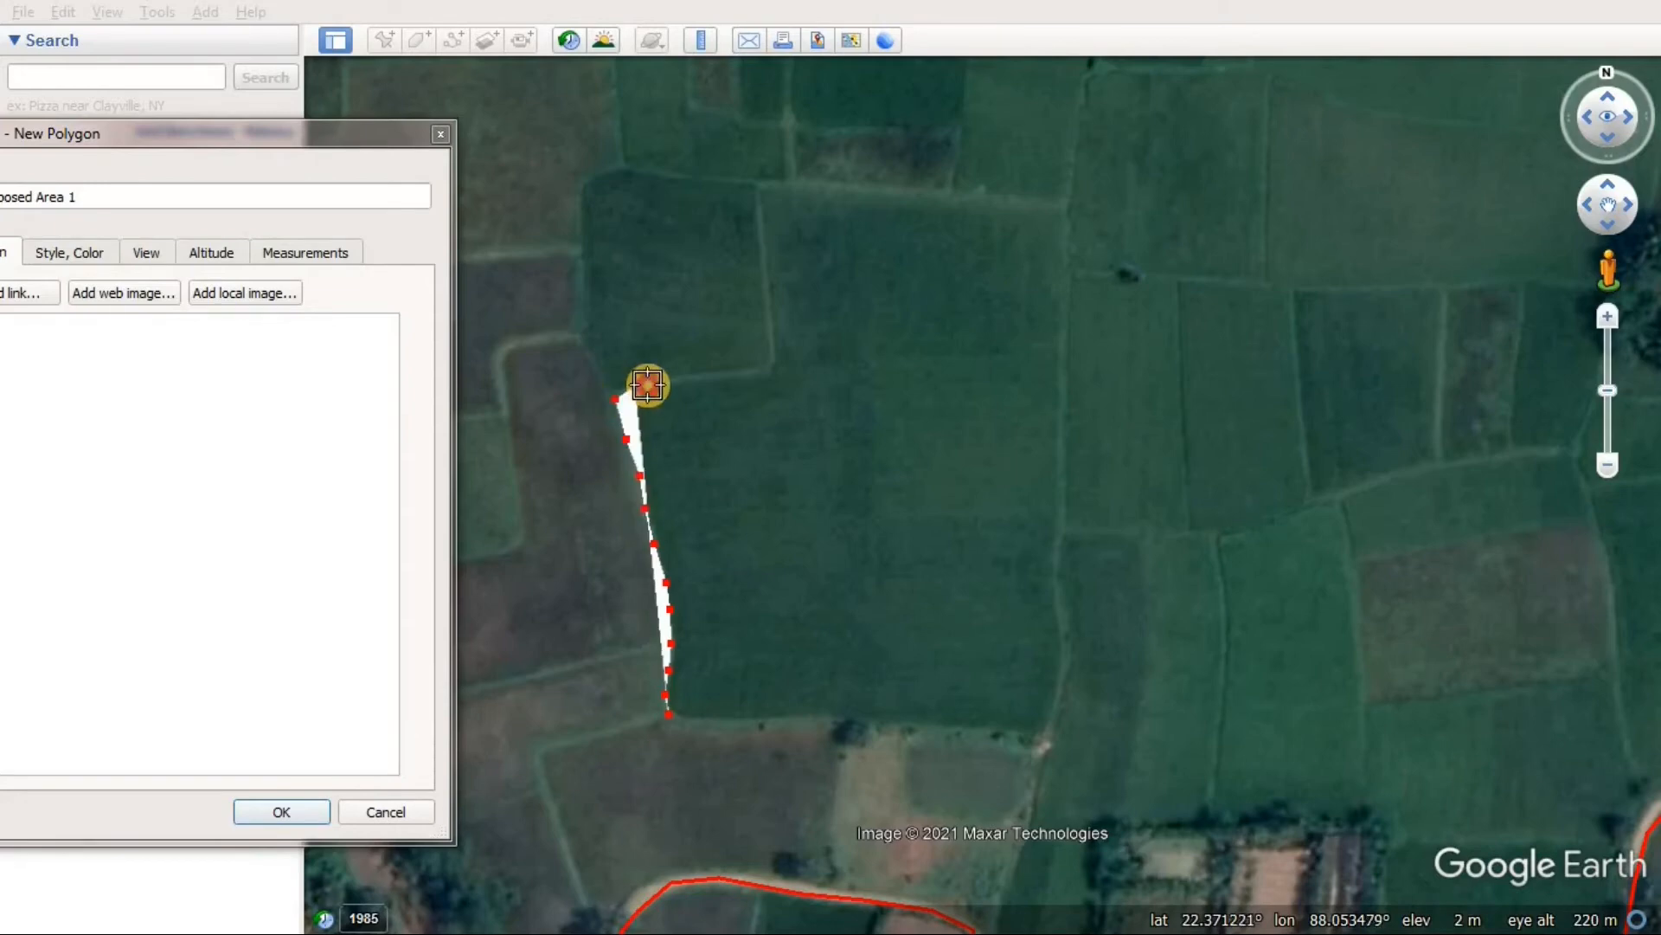
pyautogui.click(667, 384)
pyautogui.click(701, 381)
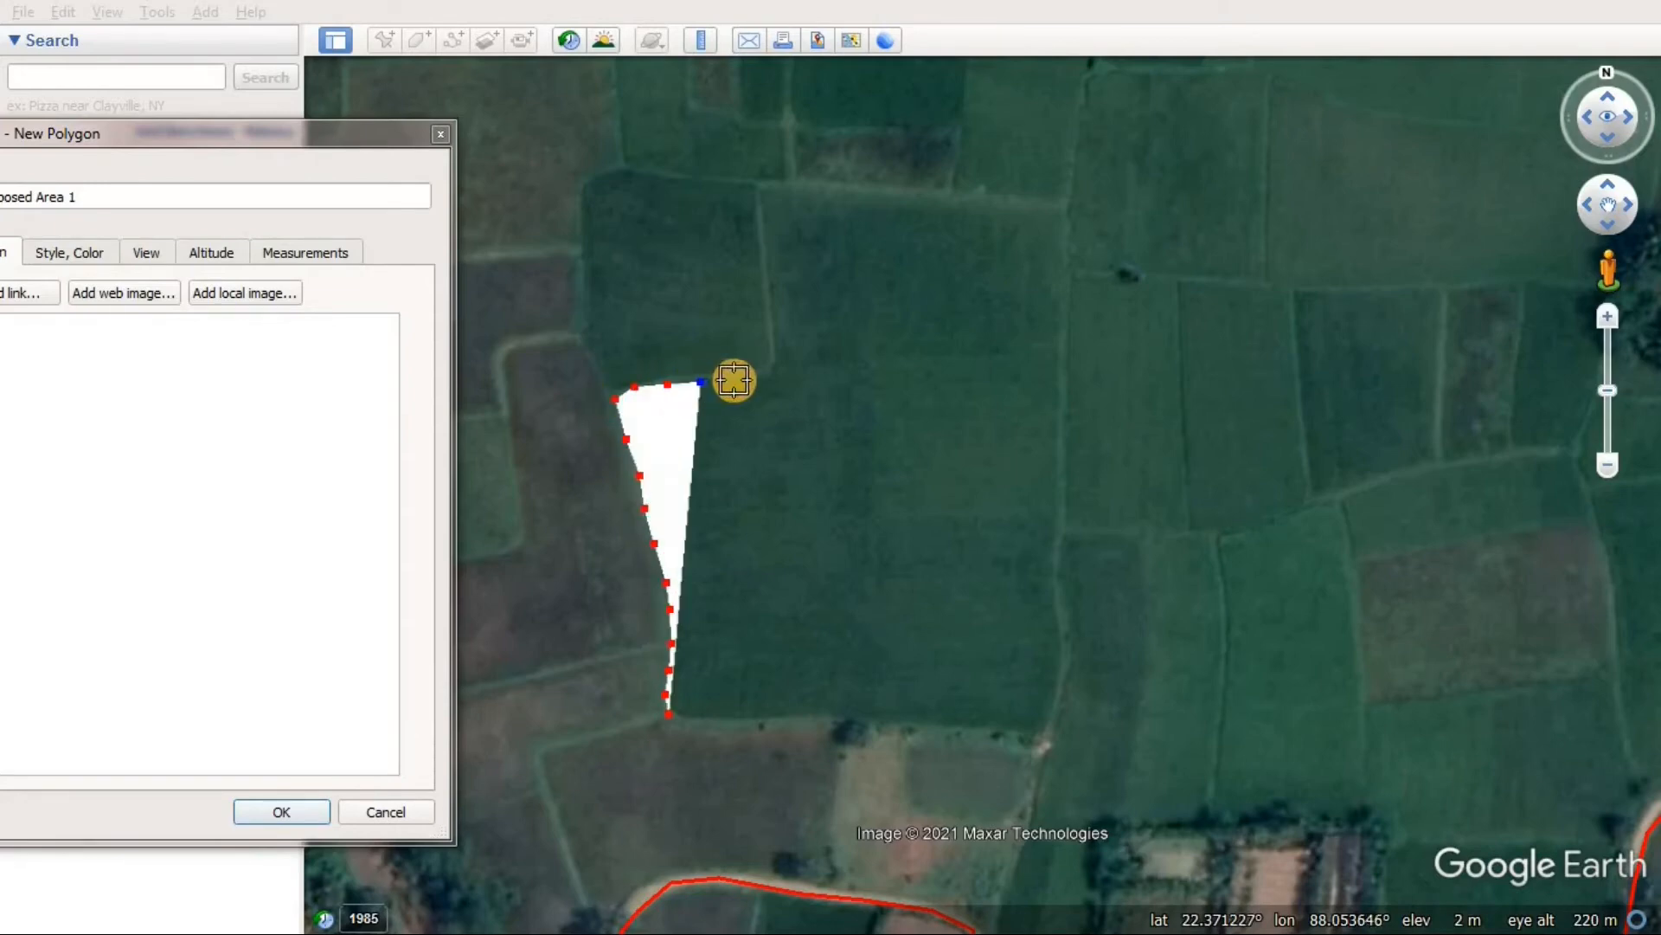
pyautogui.click(734, 380)
pyautogui.click(758, 377)
pyautogui.click(770, 366)
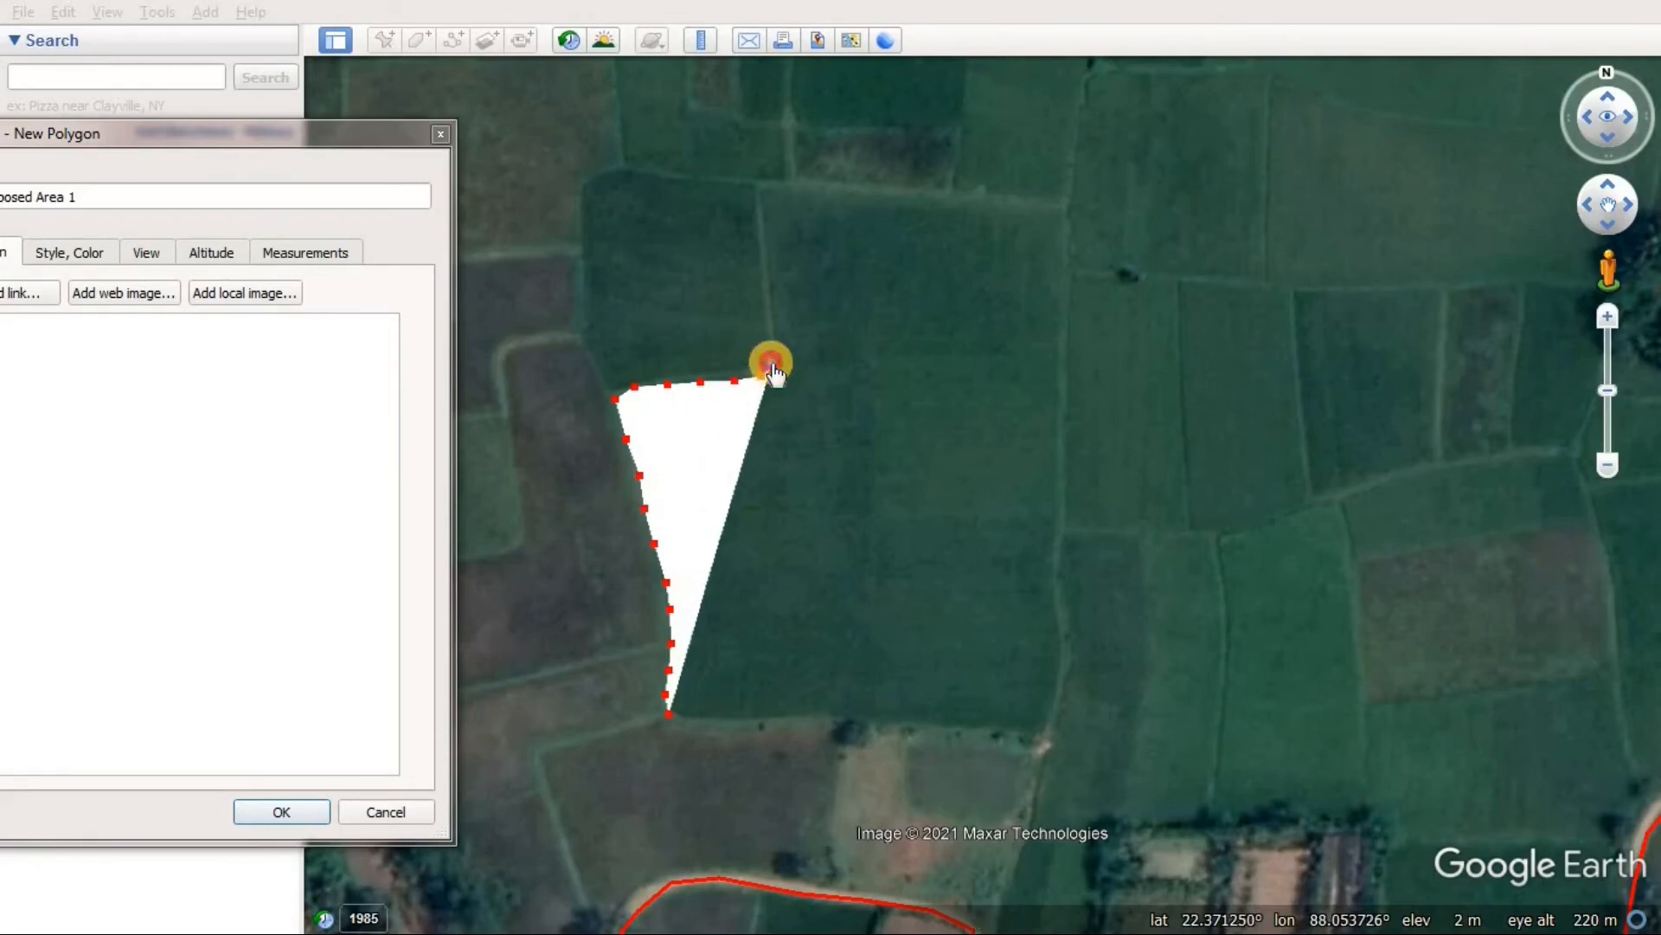
pyautogui.click(770, 333)
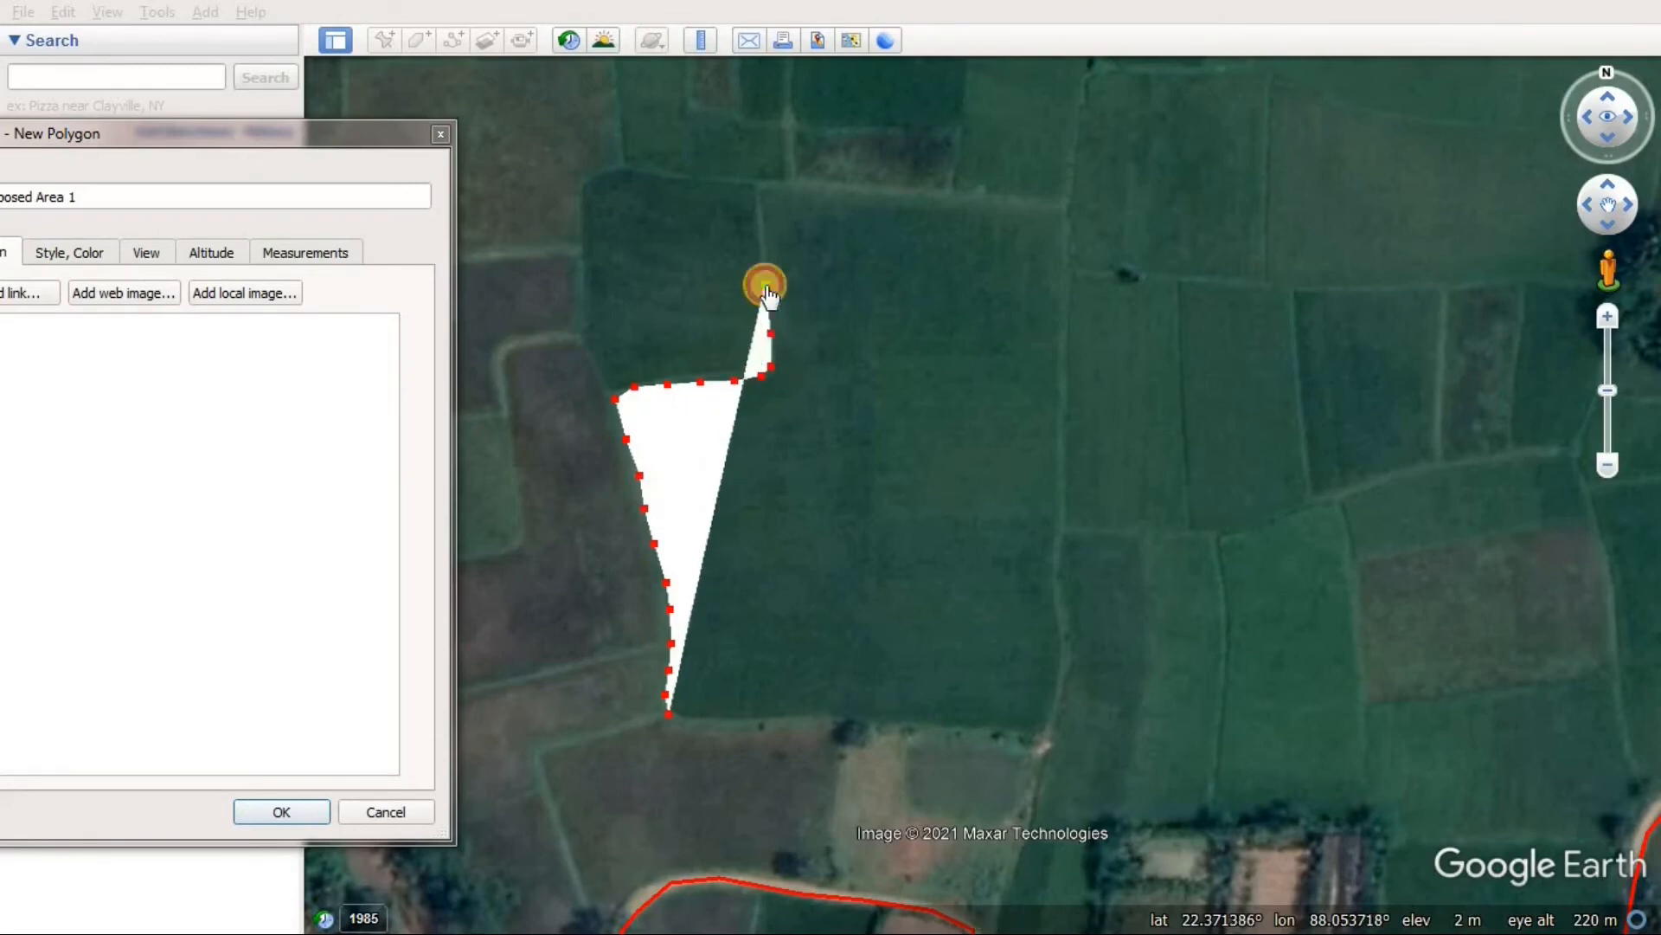
pyautogui.press('Delete')
pyautogui.press('Delete')
pyautogui.press('Delete')
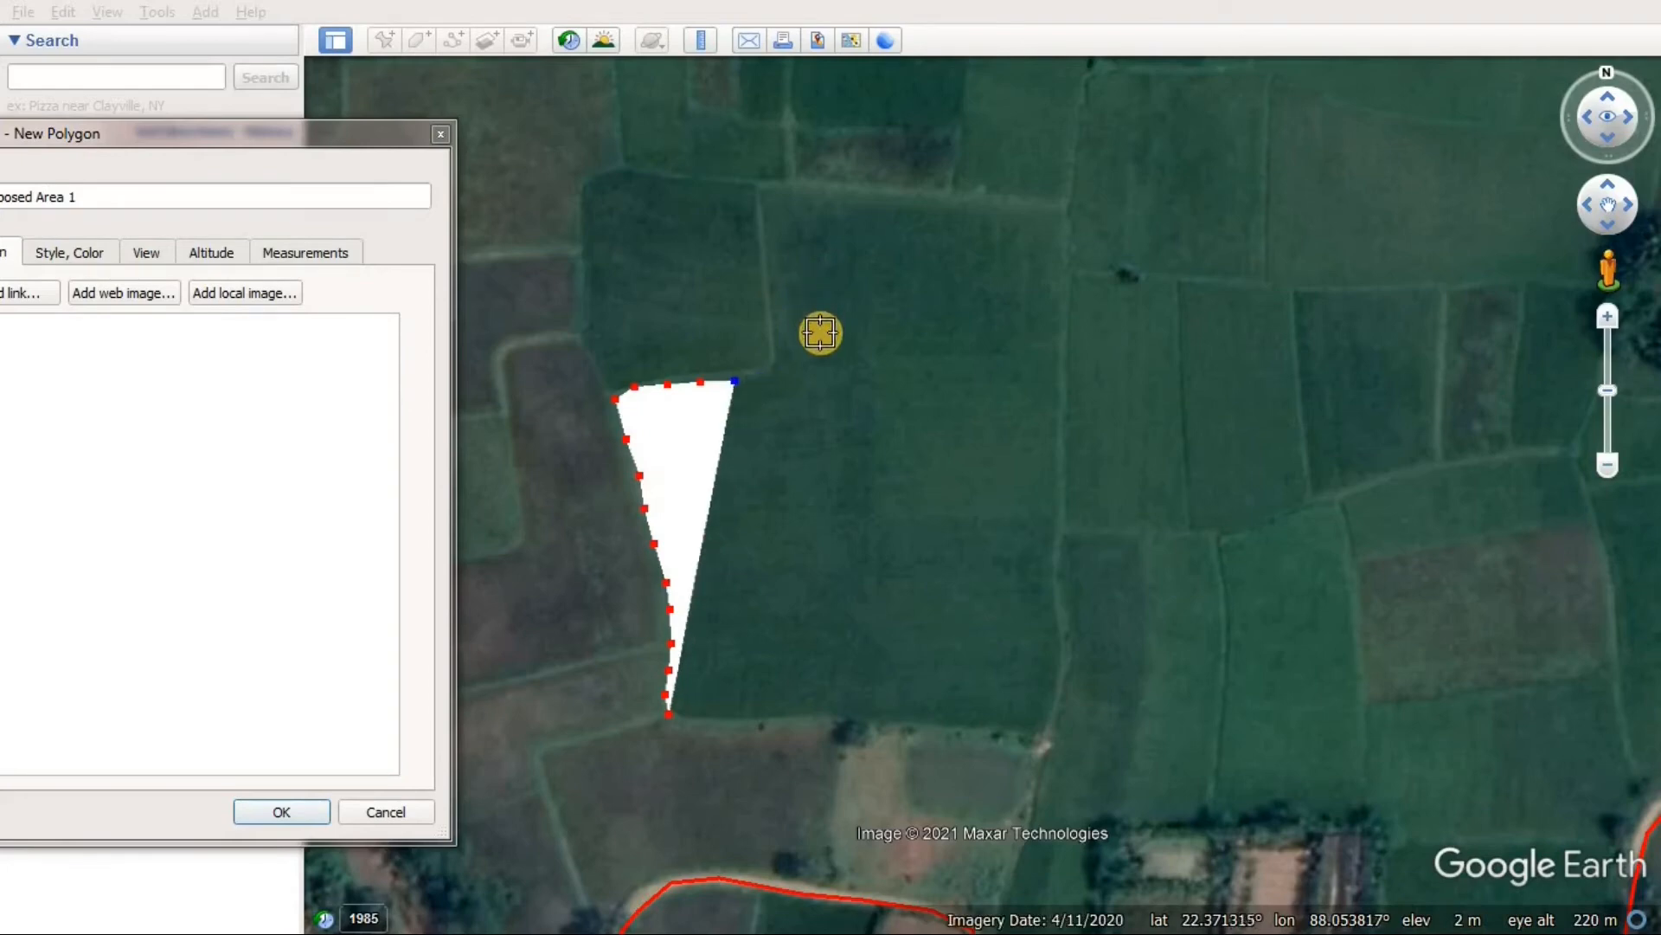
# Continue the boundary around the small plot's south-east corner and north along its east edge to the large field's north-west corner
pyautogui.click(767, 367)
pyautogui.click(773, 357)
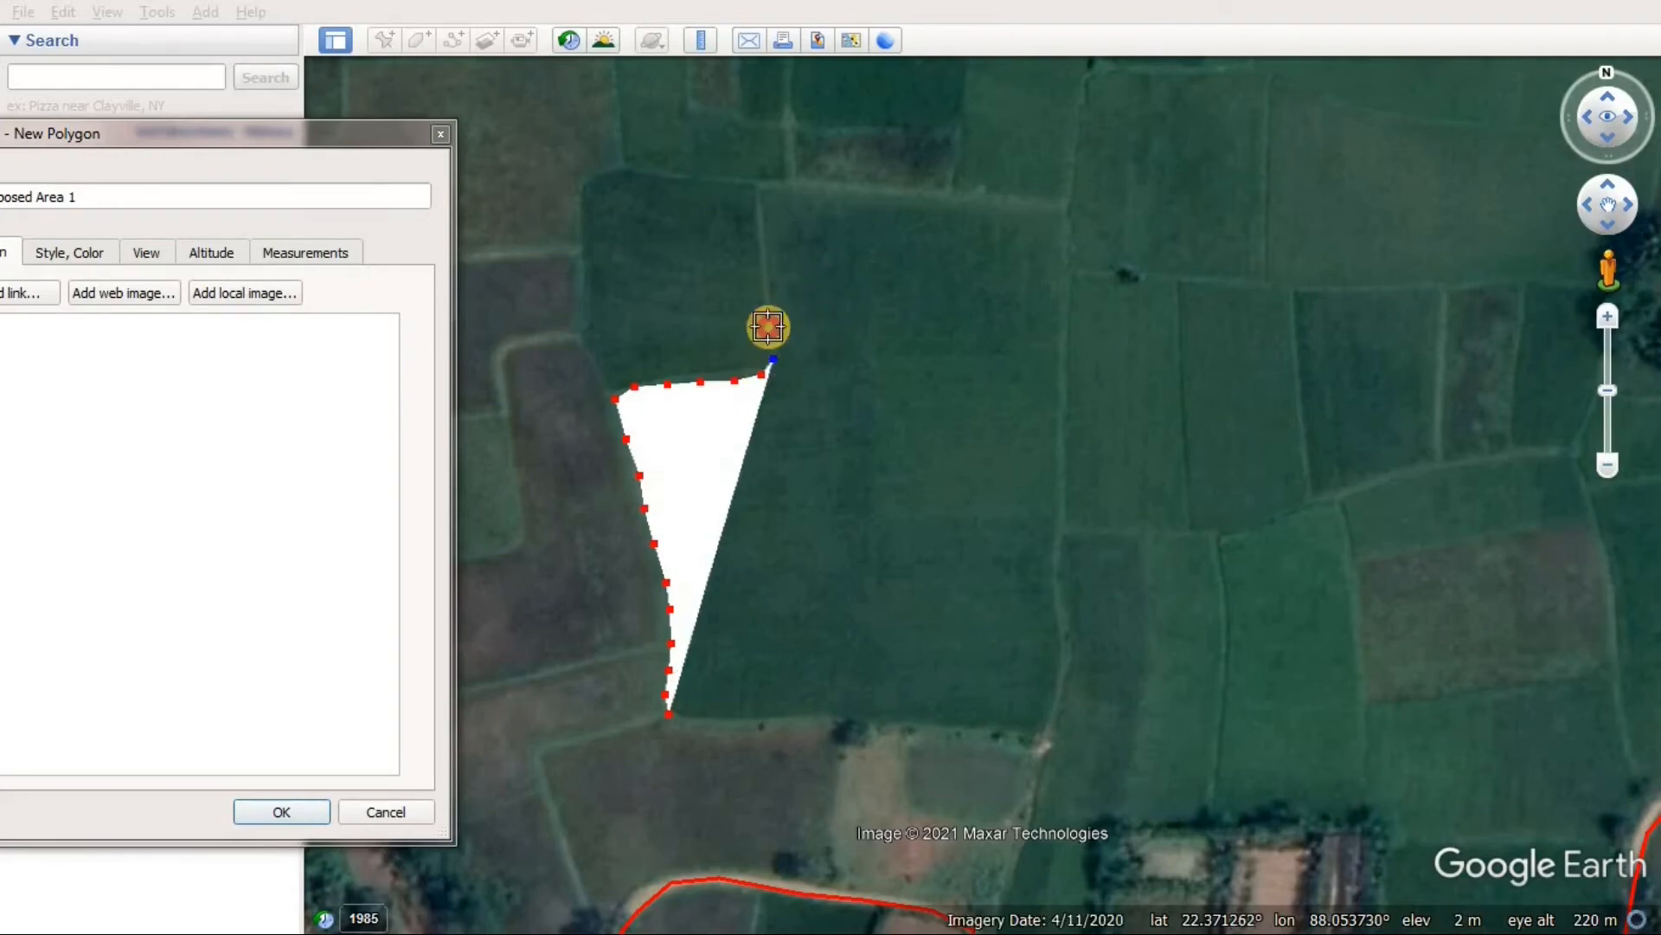
pyautogui.click(767, 306)
pyautogui.click(761, 230)
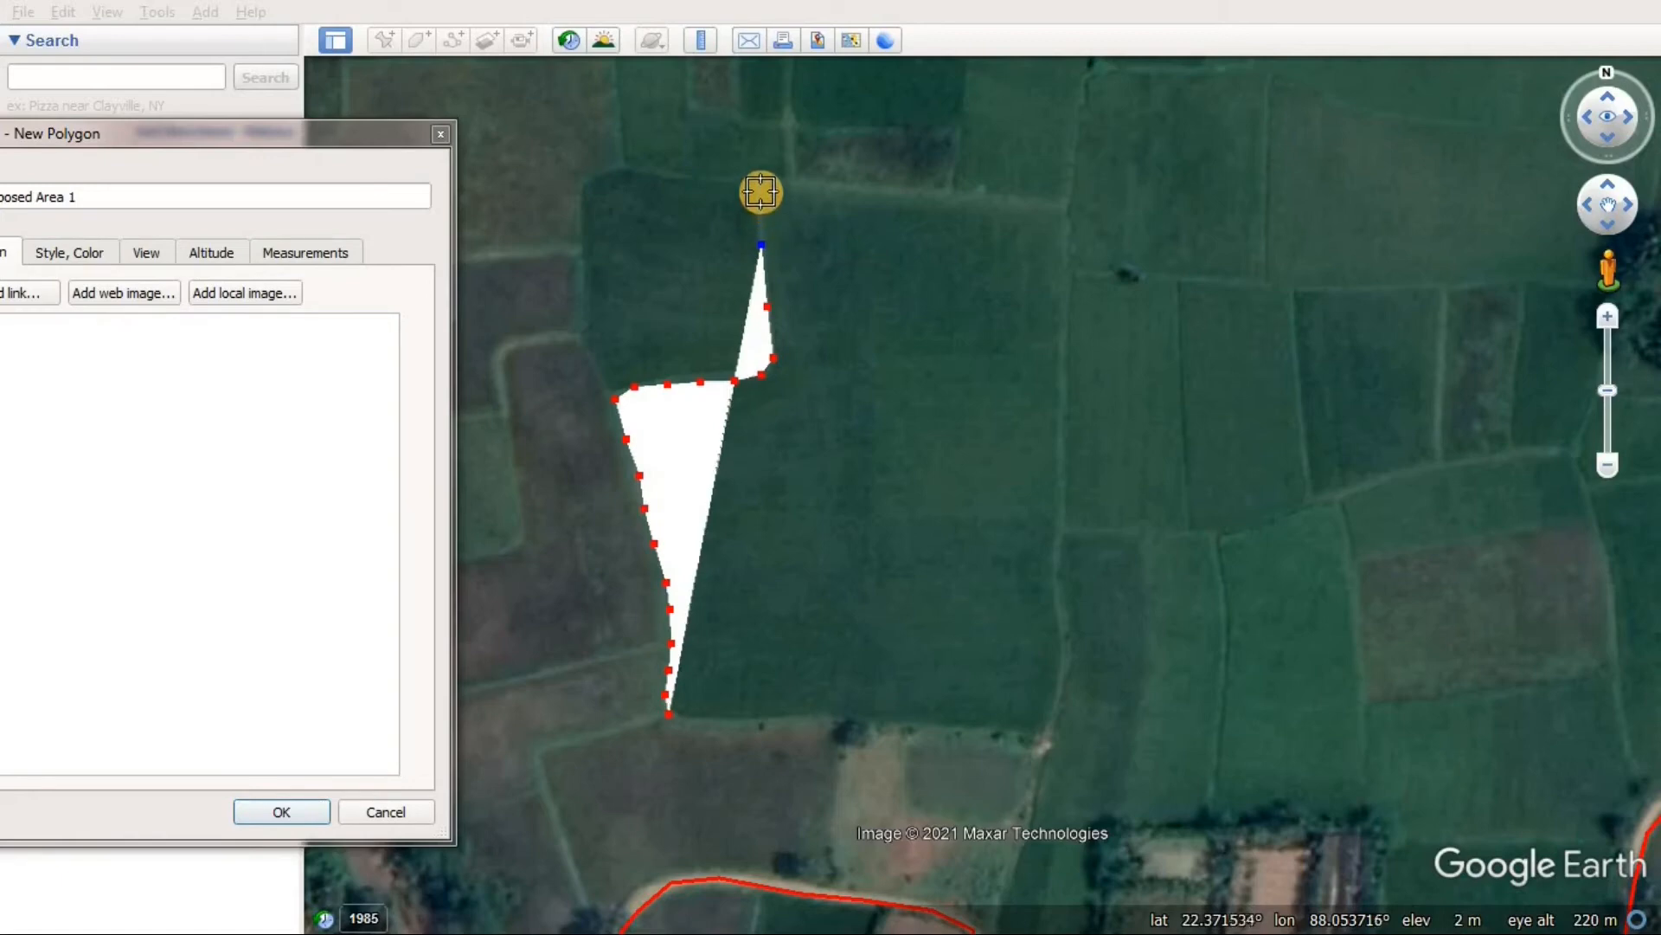
pyautogui.click(762, 190)
# Trace the large field's north edge east to its north-east corner
pyautogui.click(792, 184)
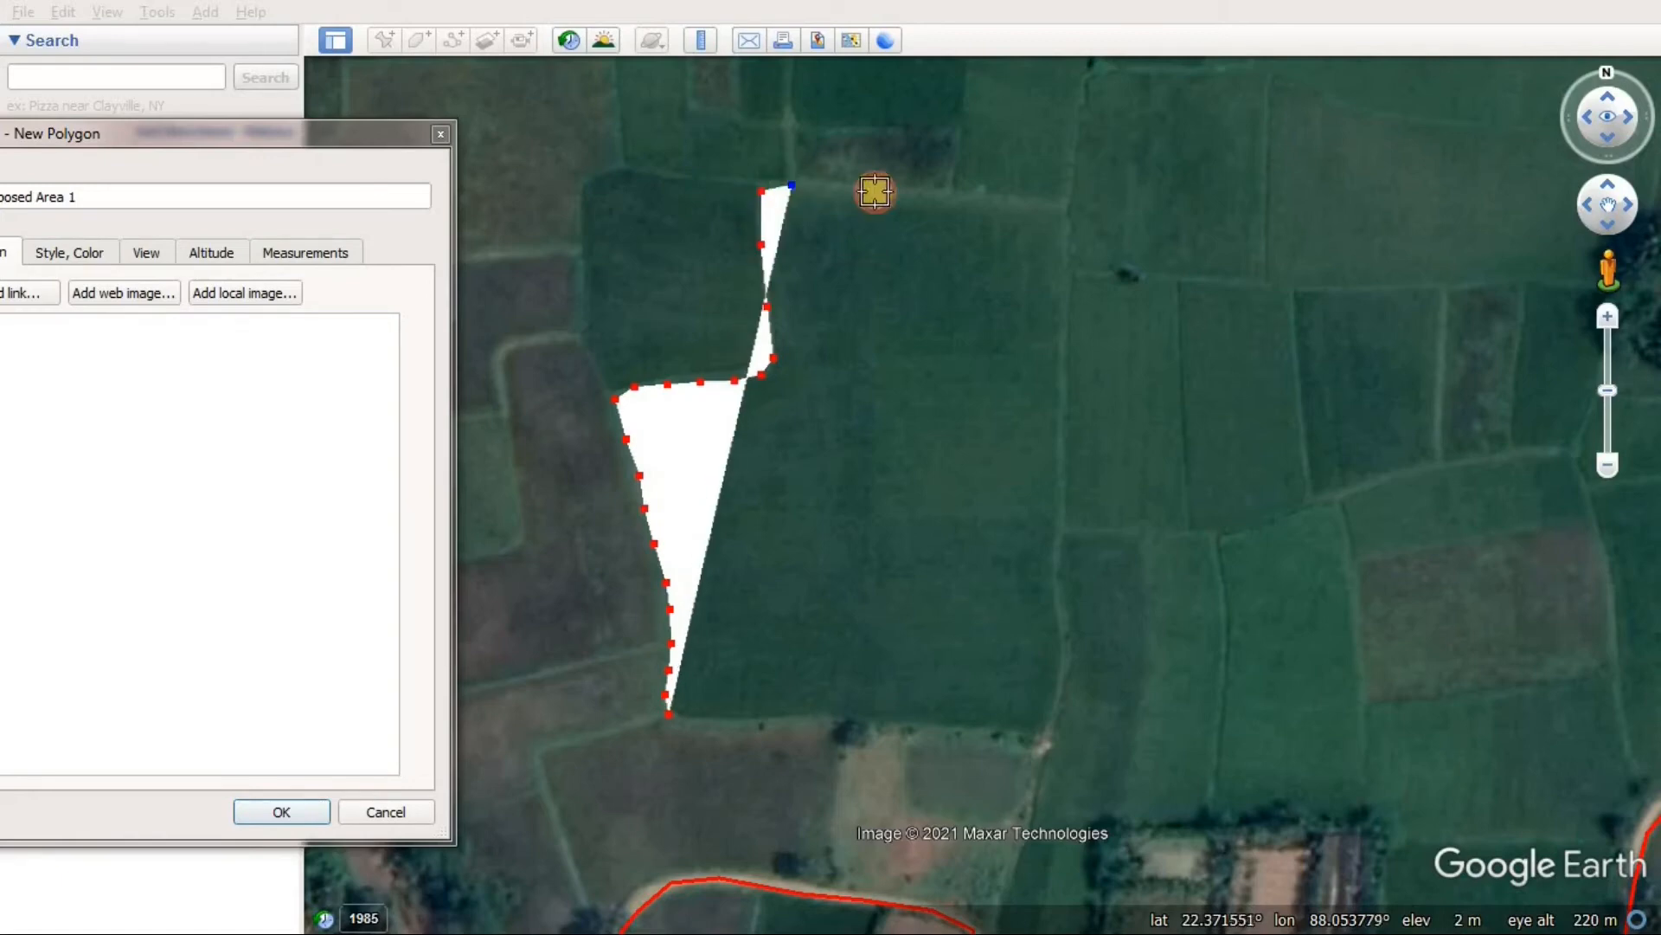
pyautogui.click(879, 190)
pyautogui.click(942, 196)
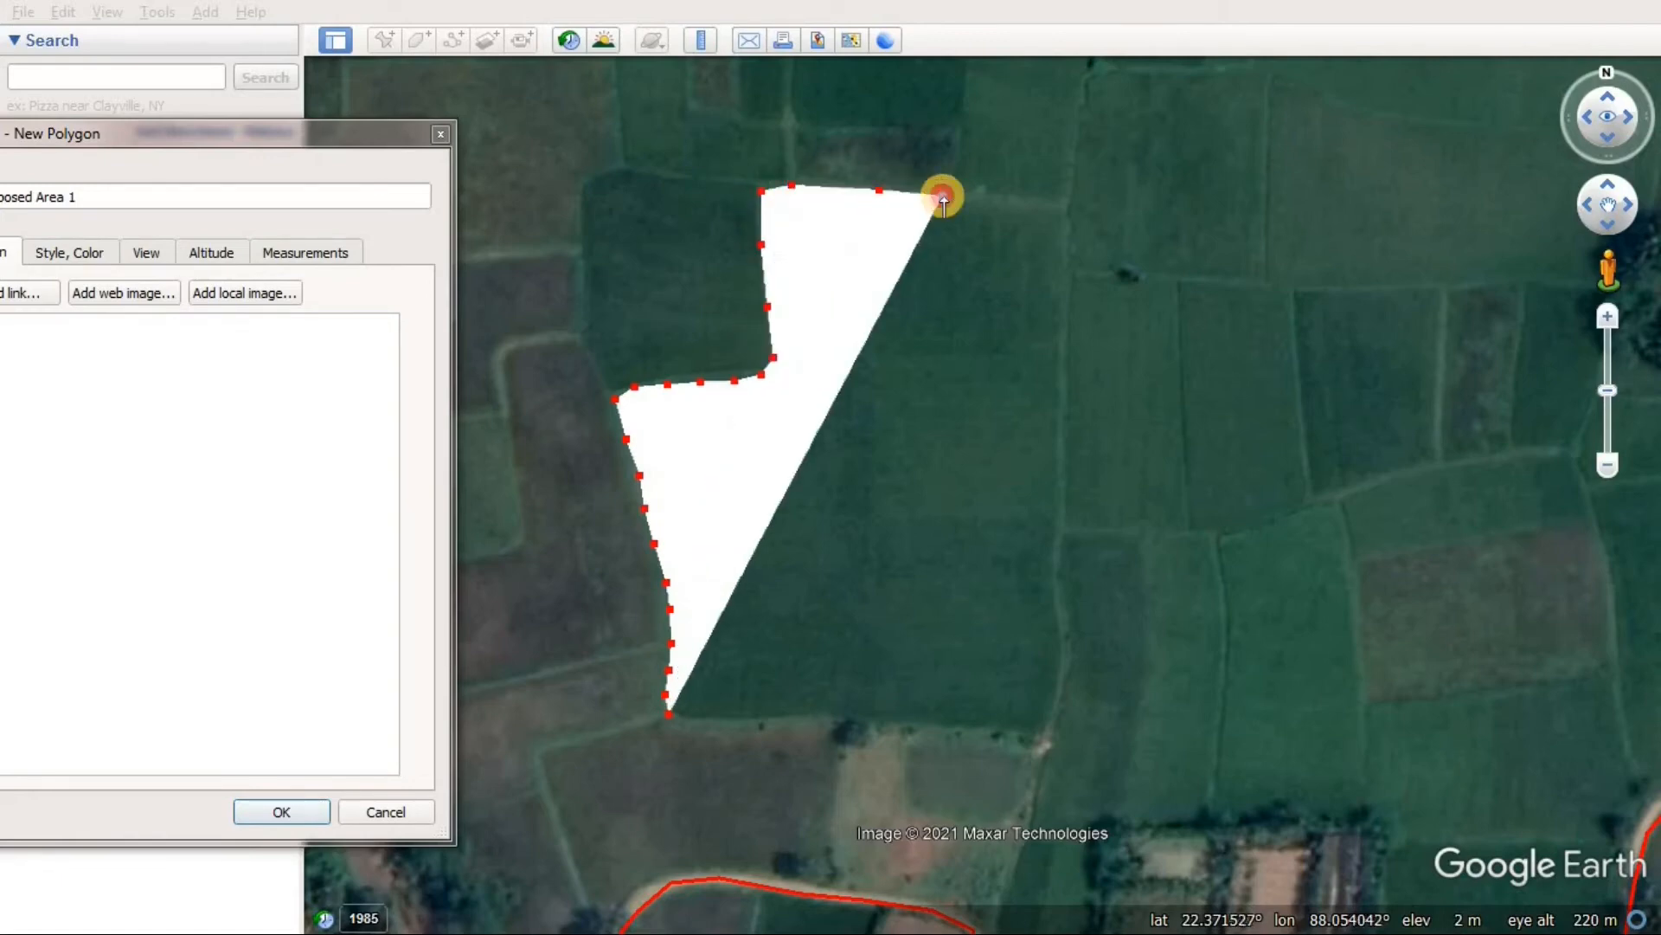
pyautogui.click(998, 201)
pyautogui.click(1061, 207)
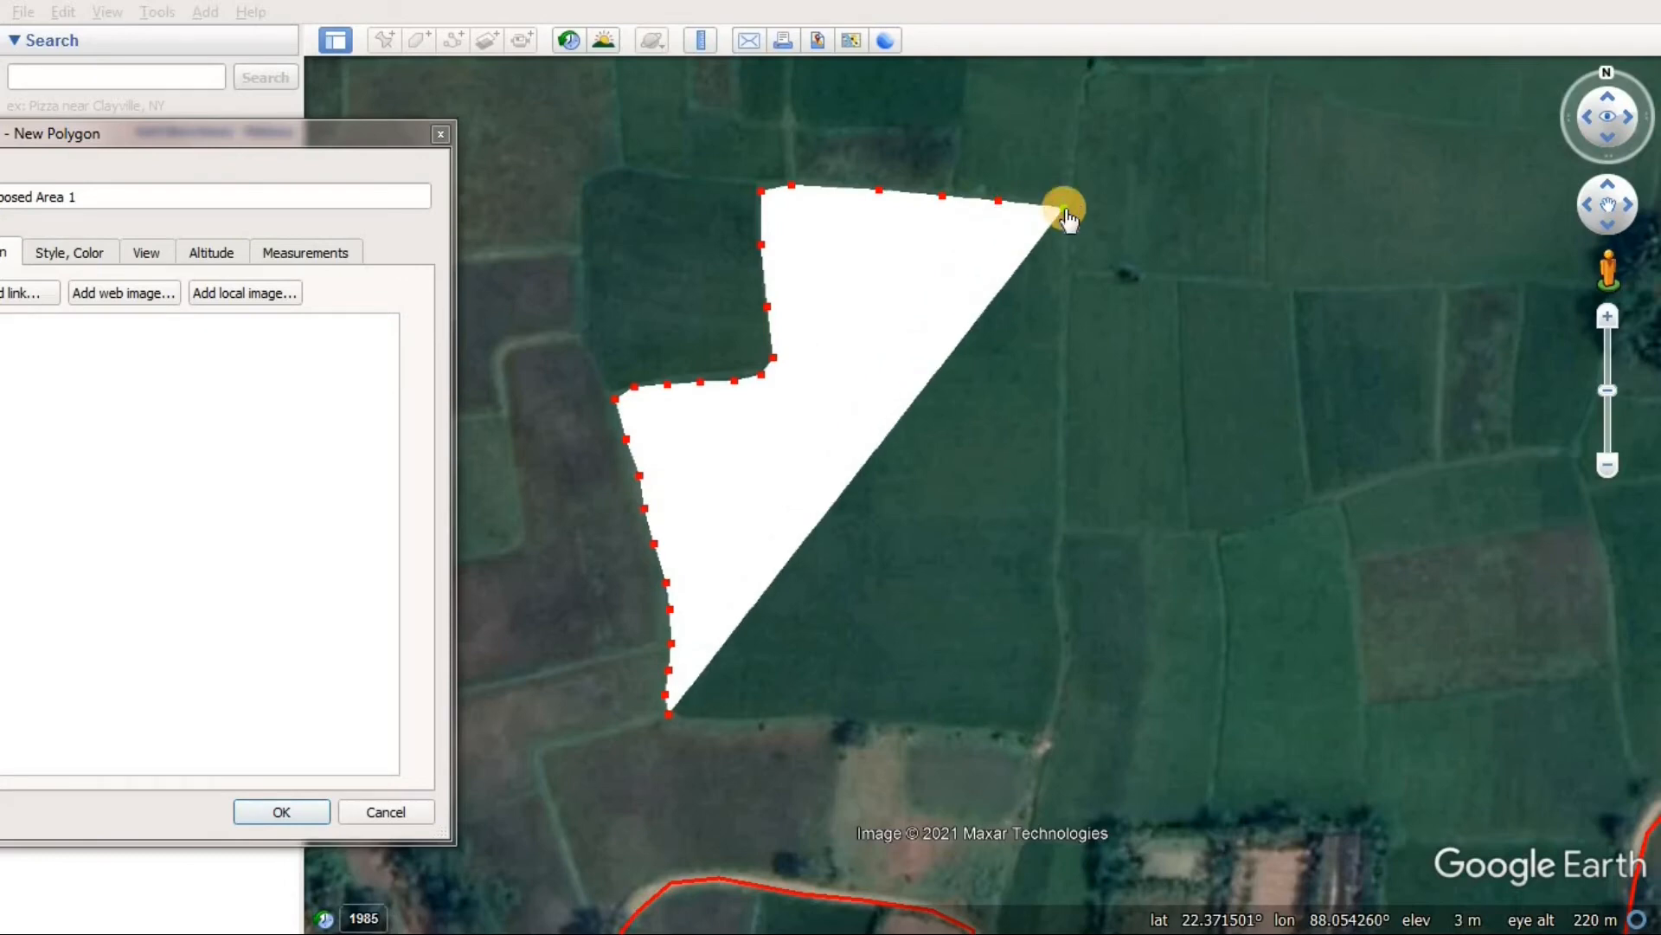
# Trace the large field's east edge south to its south-east corner
pyautogui.click(1065, 235)
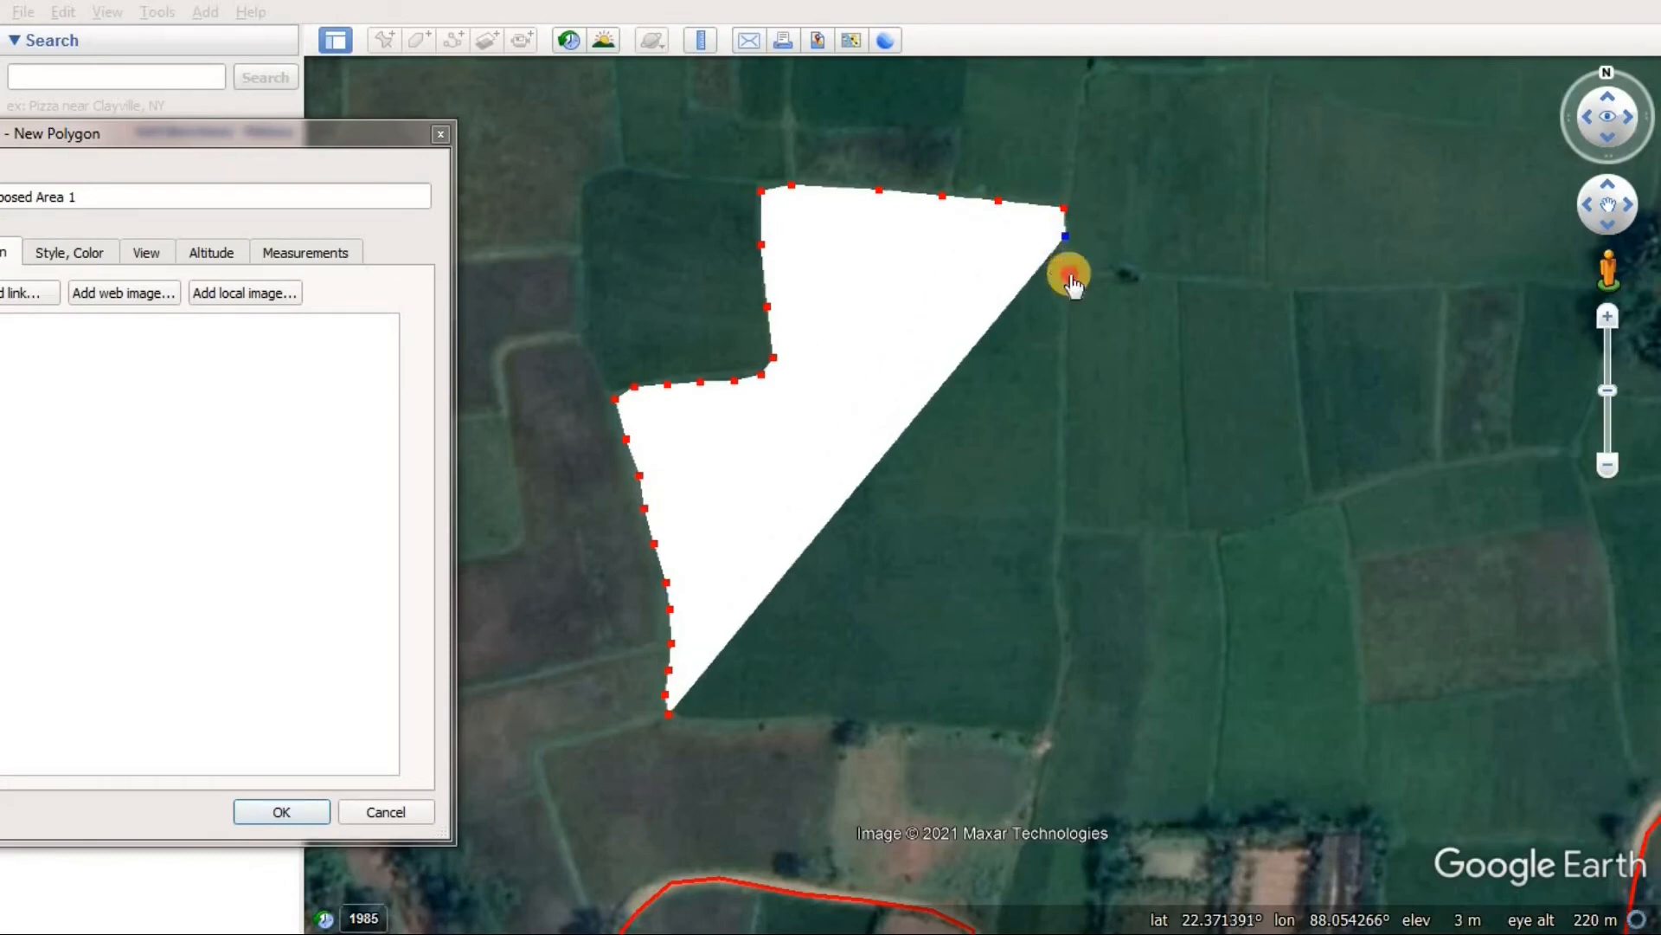
pyautogui.click(1068, 273)
pyautogui.click(1062, 338)
pyautogui.click(1060, 408)
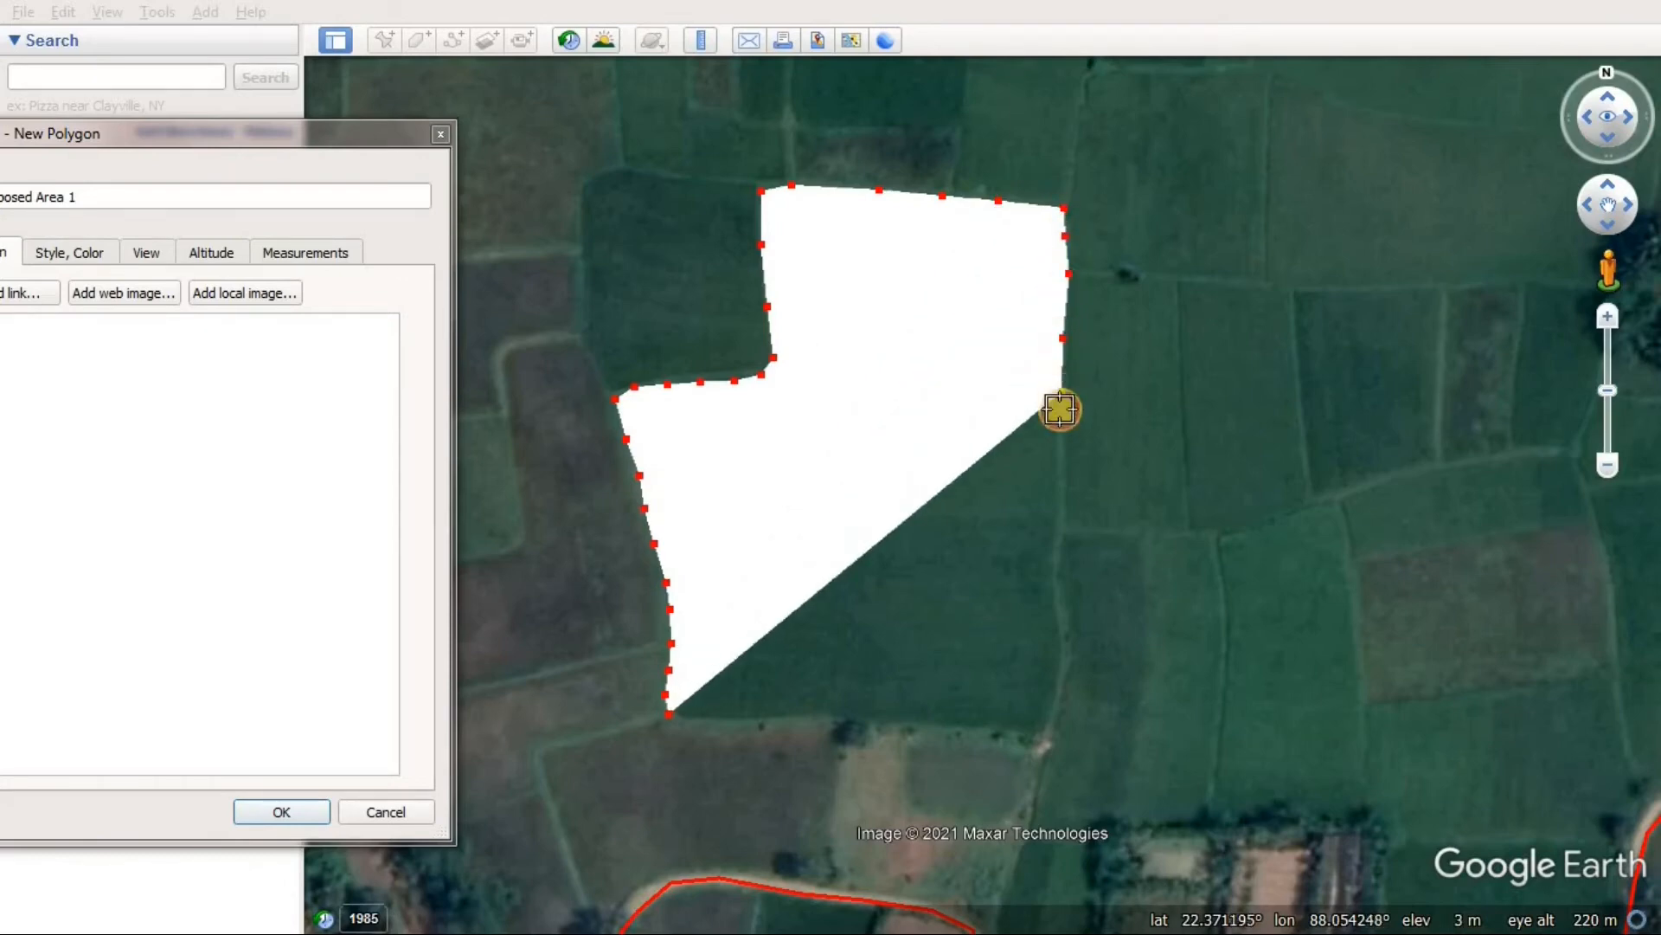
pyautogui.click(1060, 456)
pyautogui.click(1057, 530)
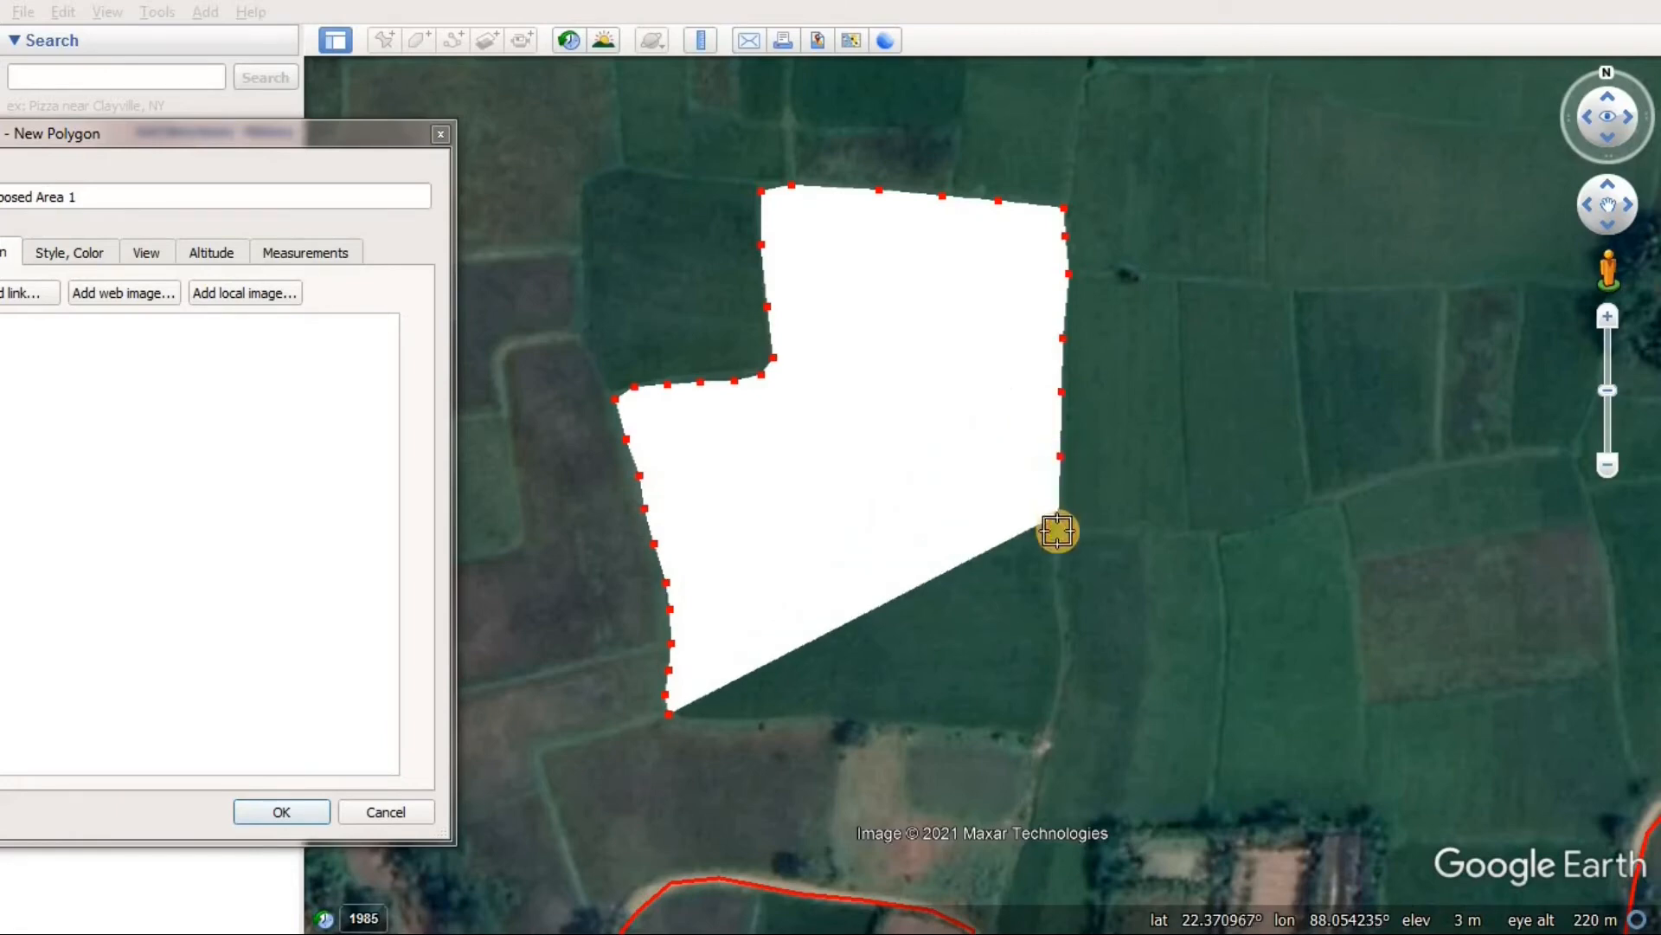
pyautogui.click(1058, 565)
pyautogui.click(1061, 619)
pyautogui.click(1061, 662)
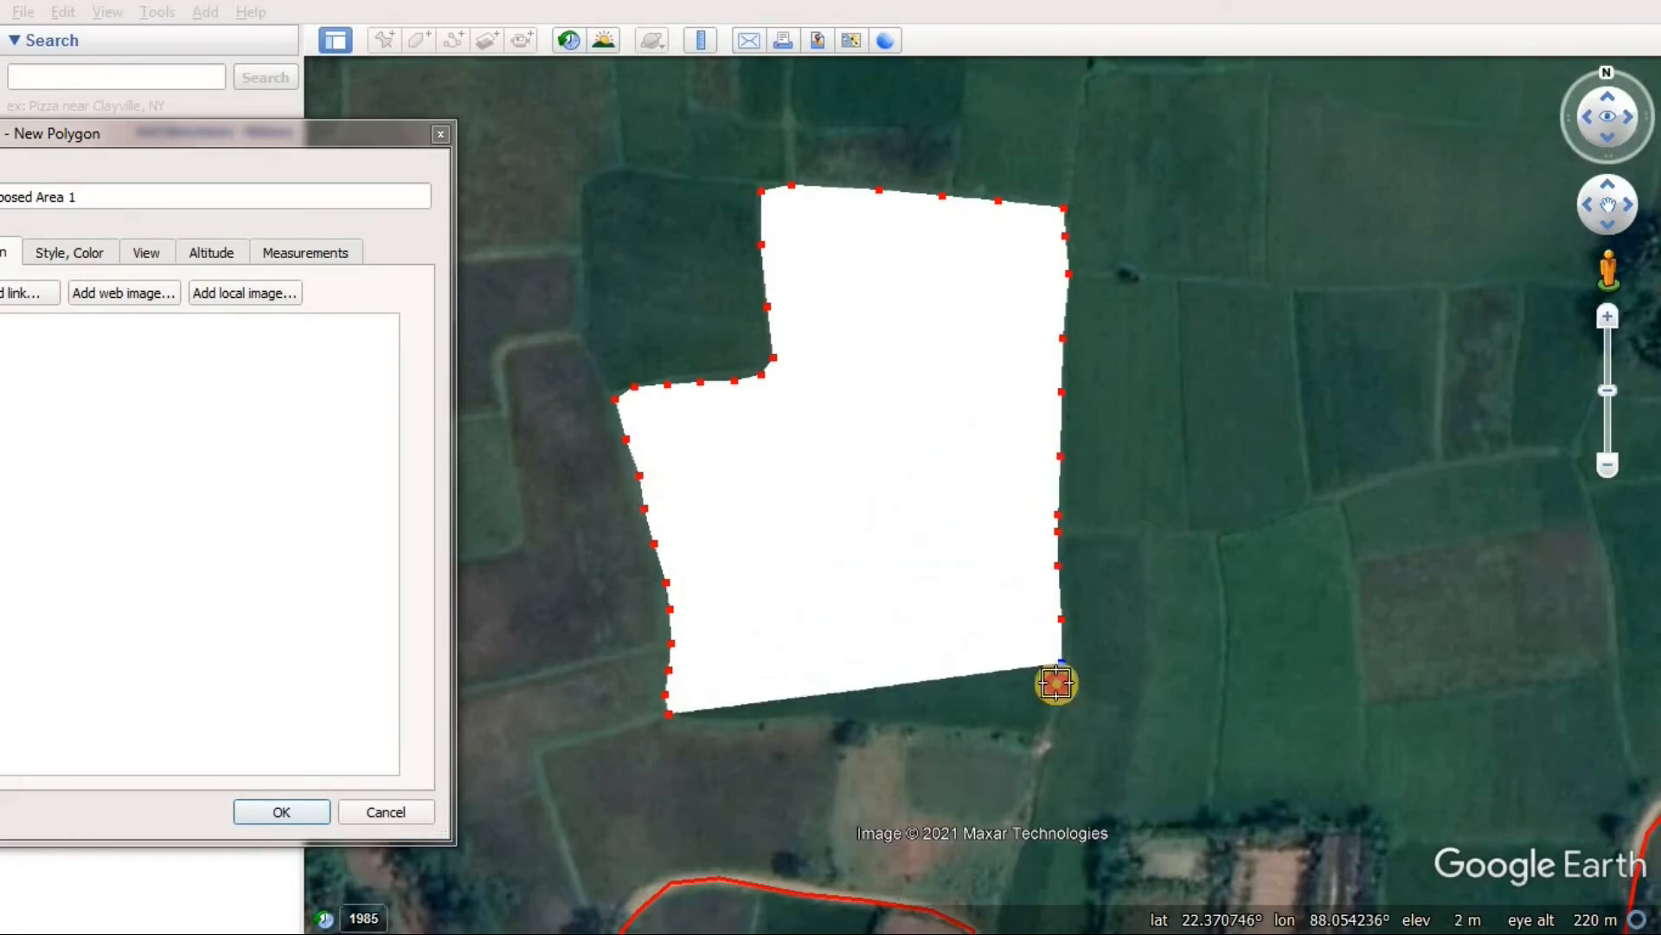
pyautogui.click(1050, 720)
pyautogui.click(1035, 742)
# Trace the field's south edge west toward the starting vertex and save the polygon
pyautogui.click(966, 732)
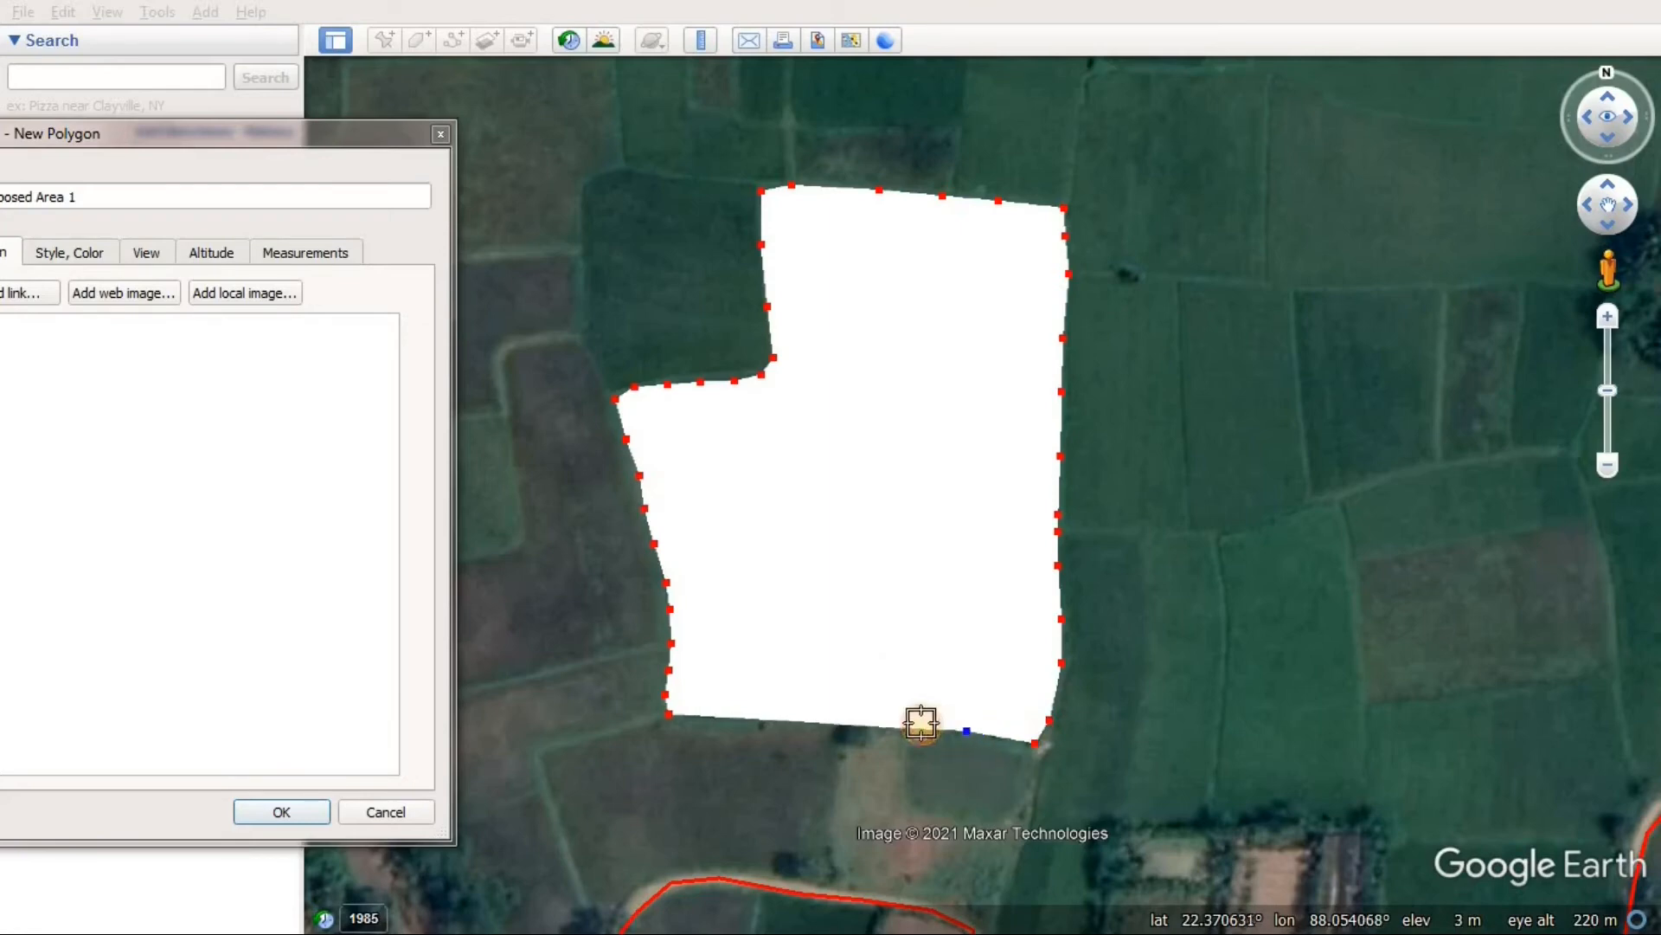
pyautogui.click(873, 724)
pyautogui.click(794, 720)
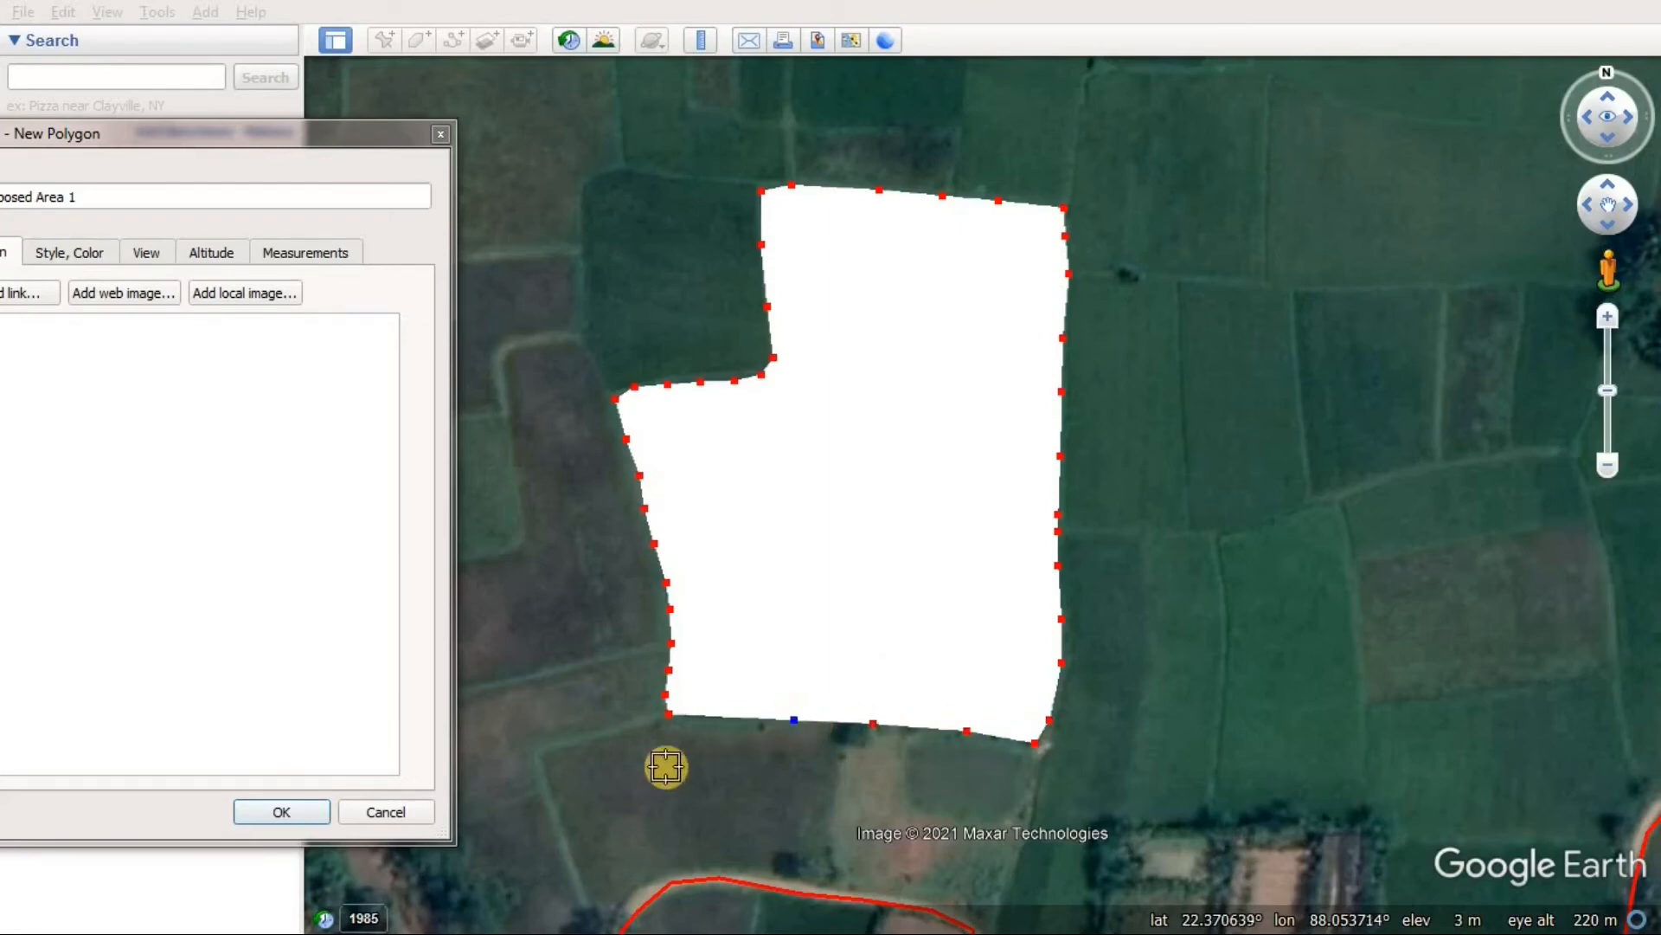
pyautogui.click(281, 813)
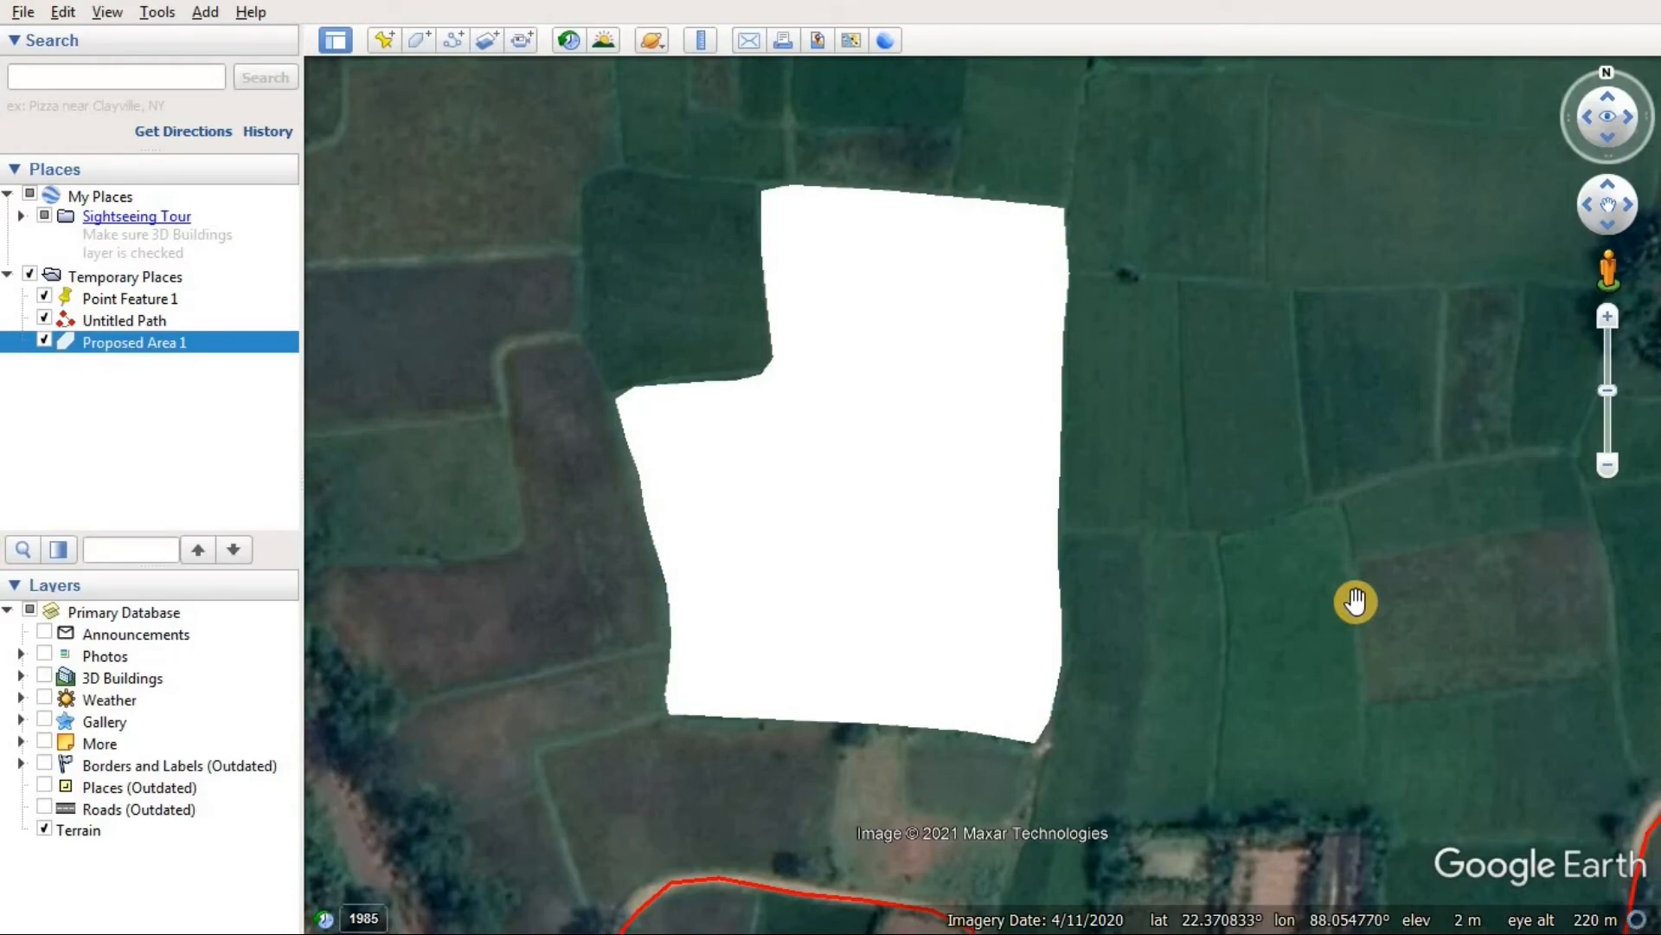
# Open the style and color properties of the Proposed Area 1 polygon for editing
pyautogui.rightClick(889, 500)
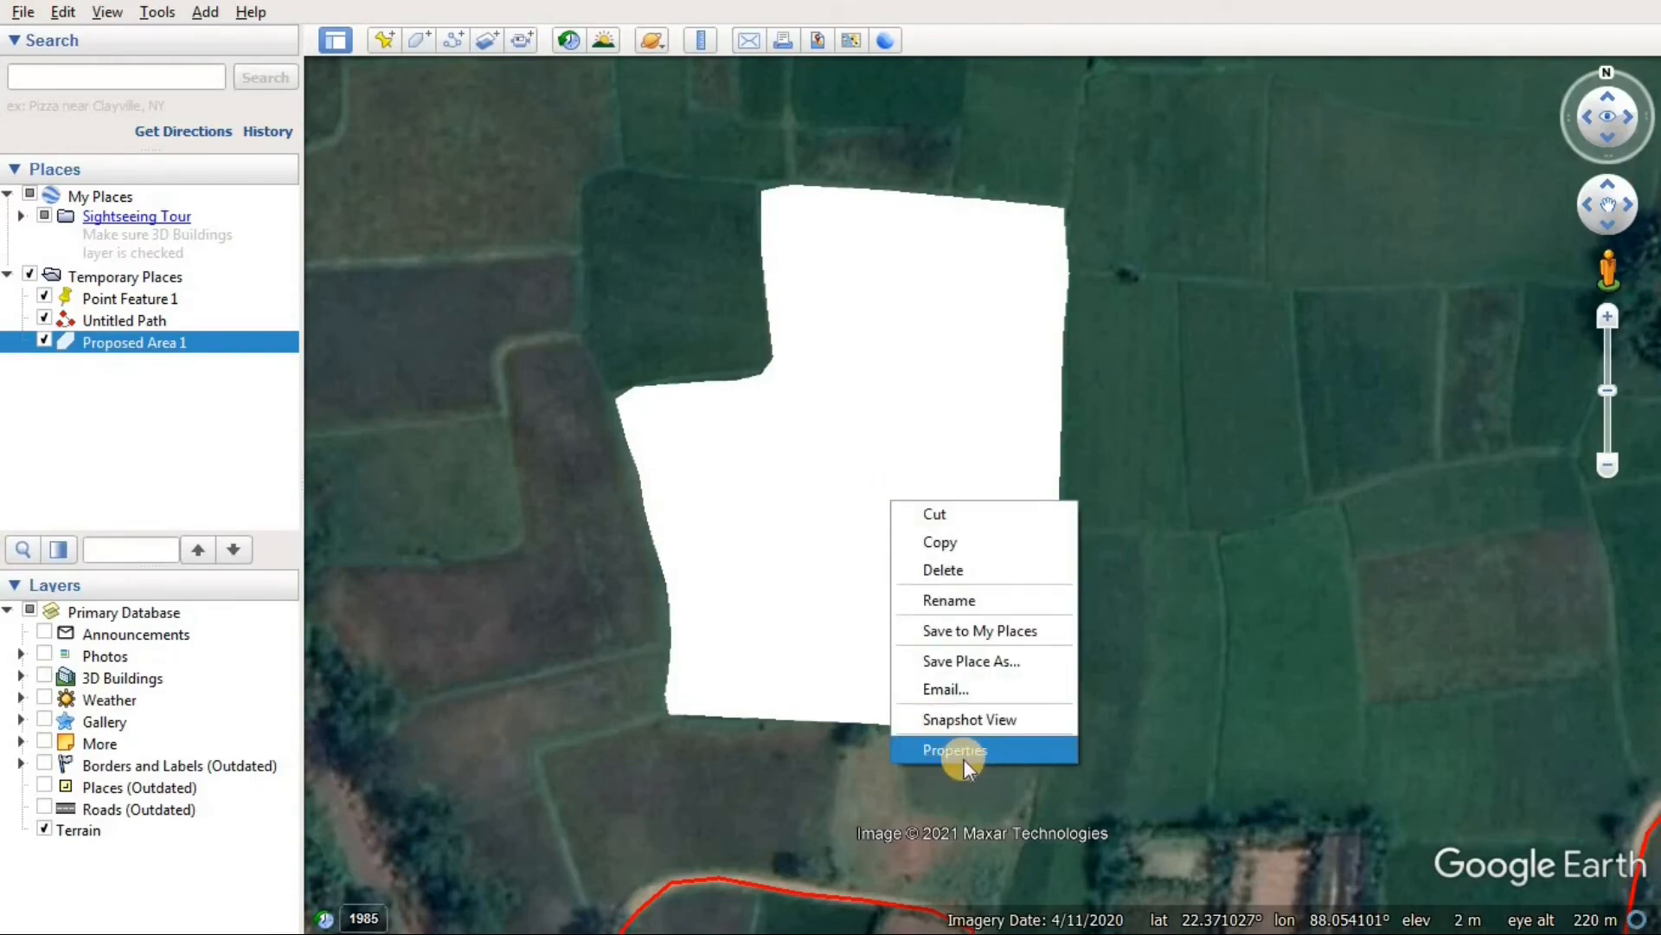
pyautogui.rightClick(122, 347)
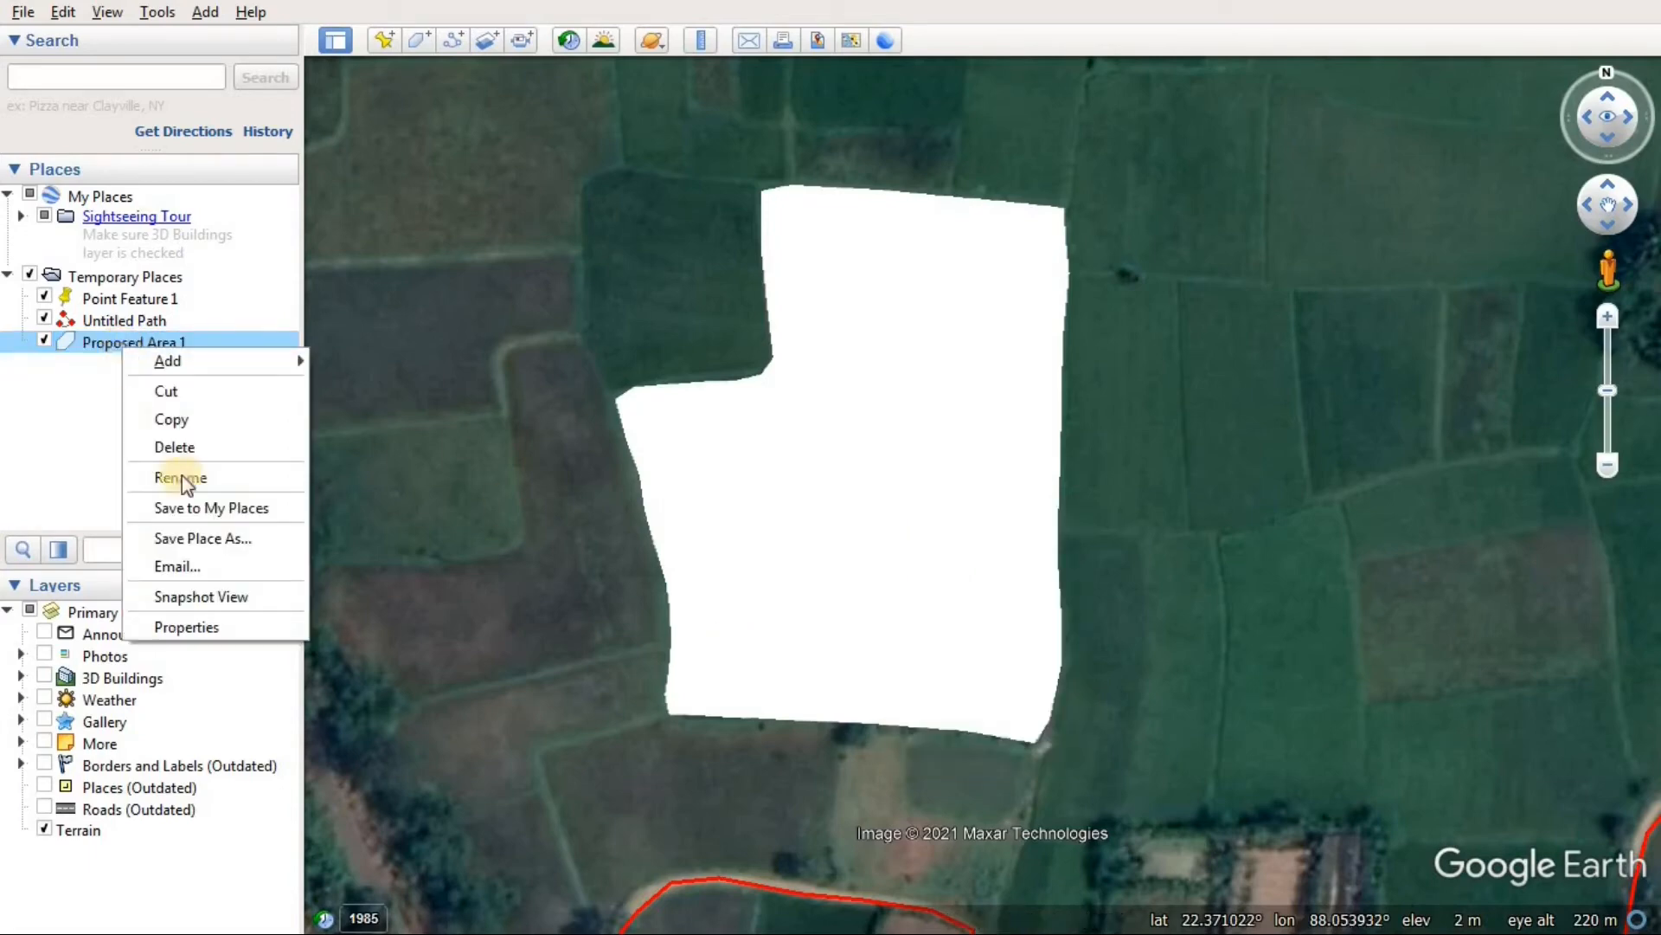
pyautogui.click(226, 636)
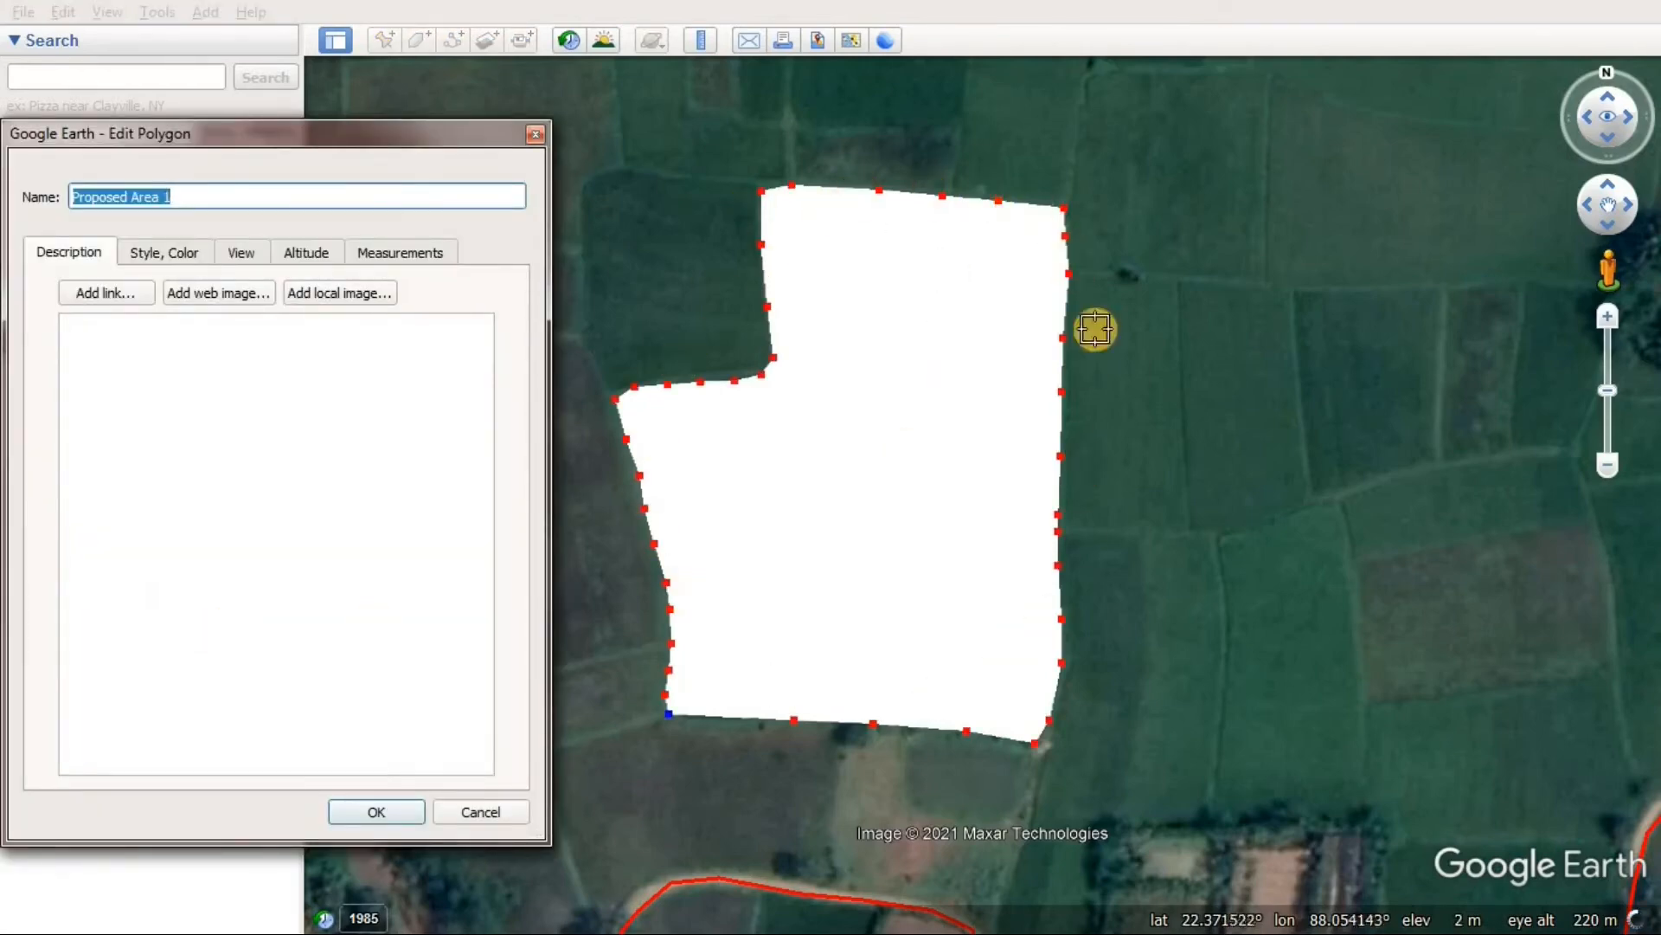
pyautogui.click(1204, 269)
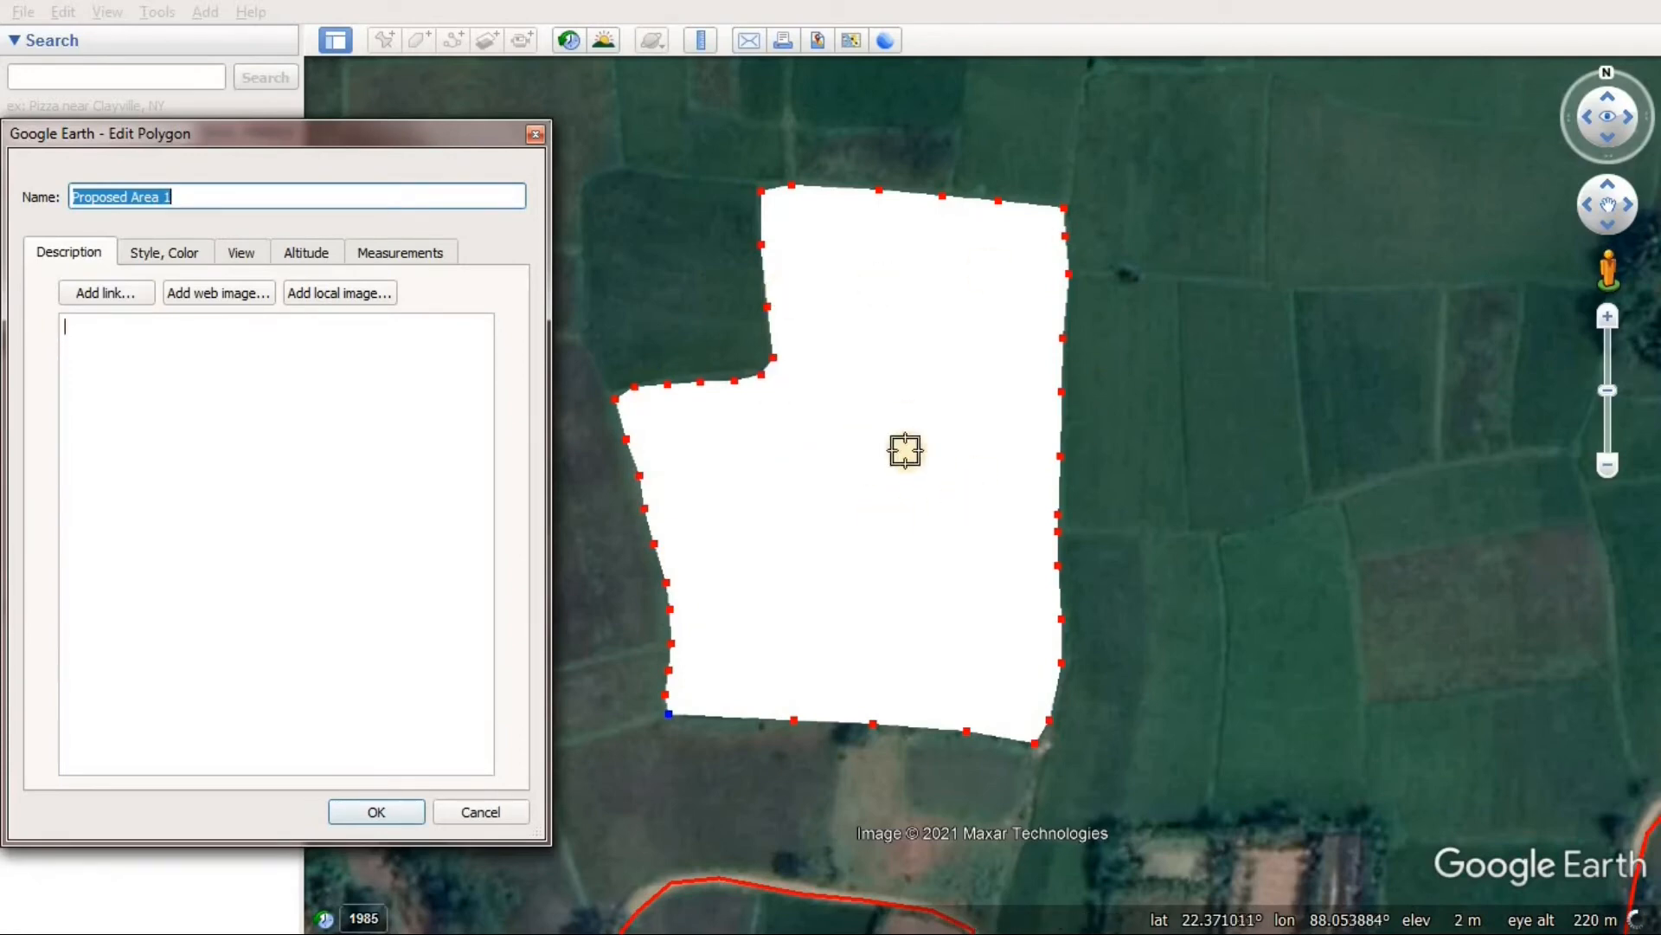
pyautogui.click(1244, 419)
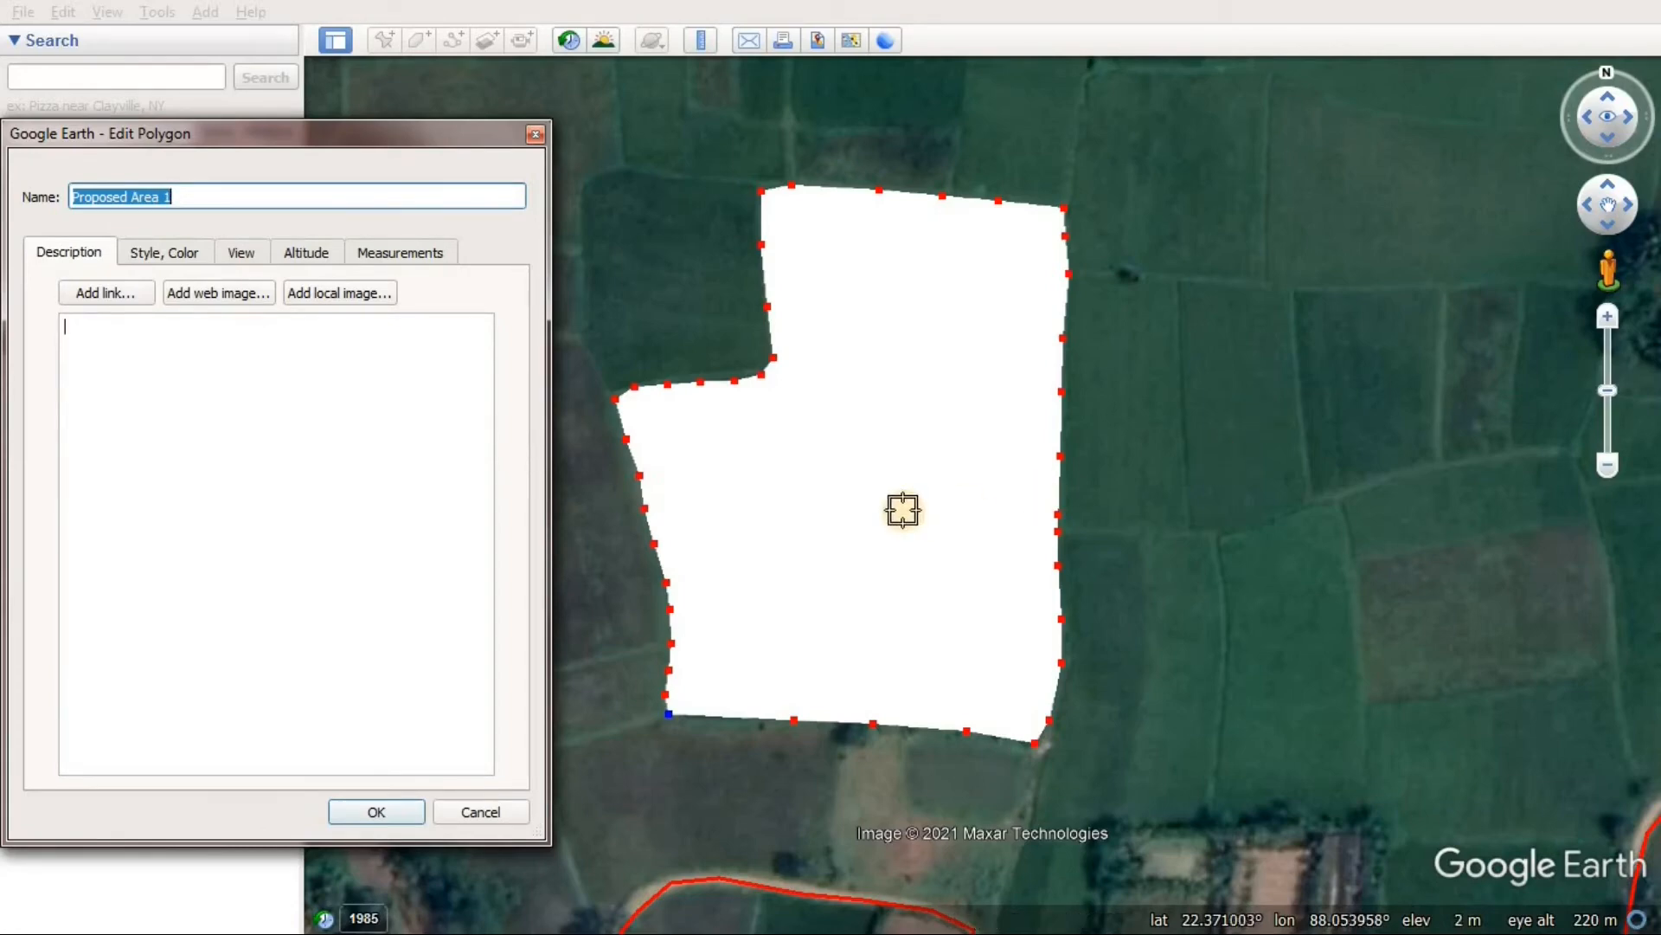
pyautogui.scroll(1, 623, 452)
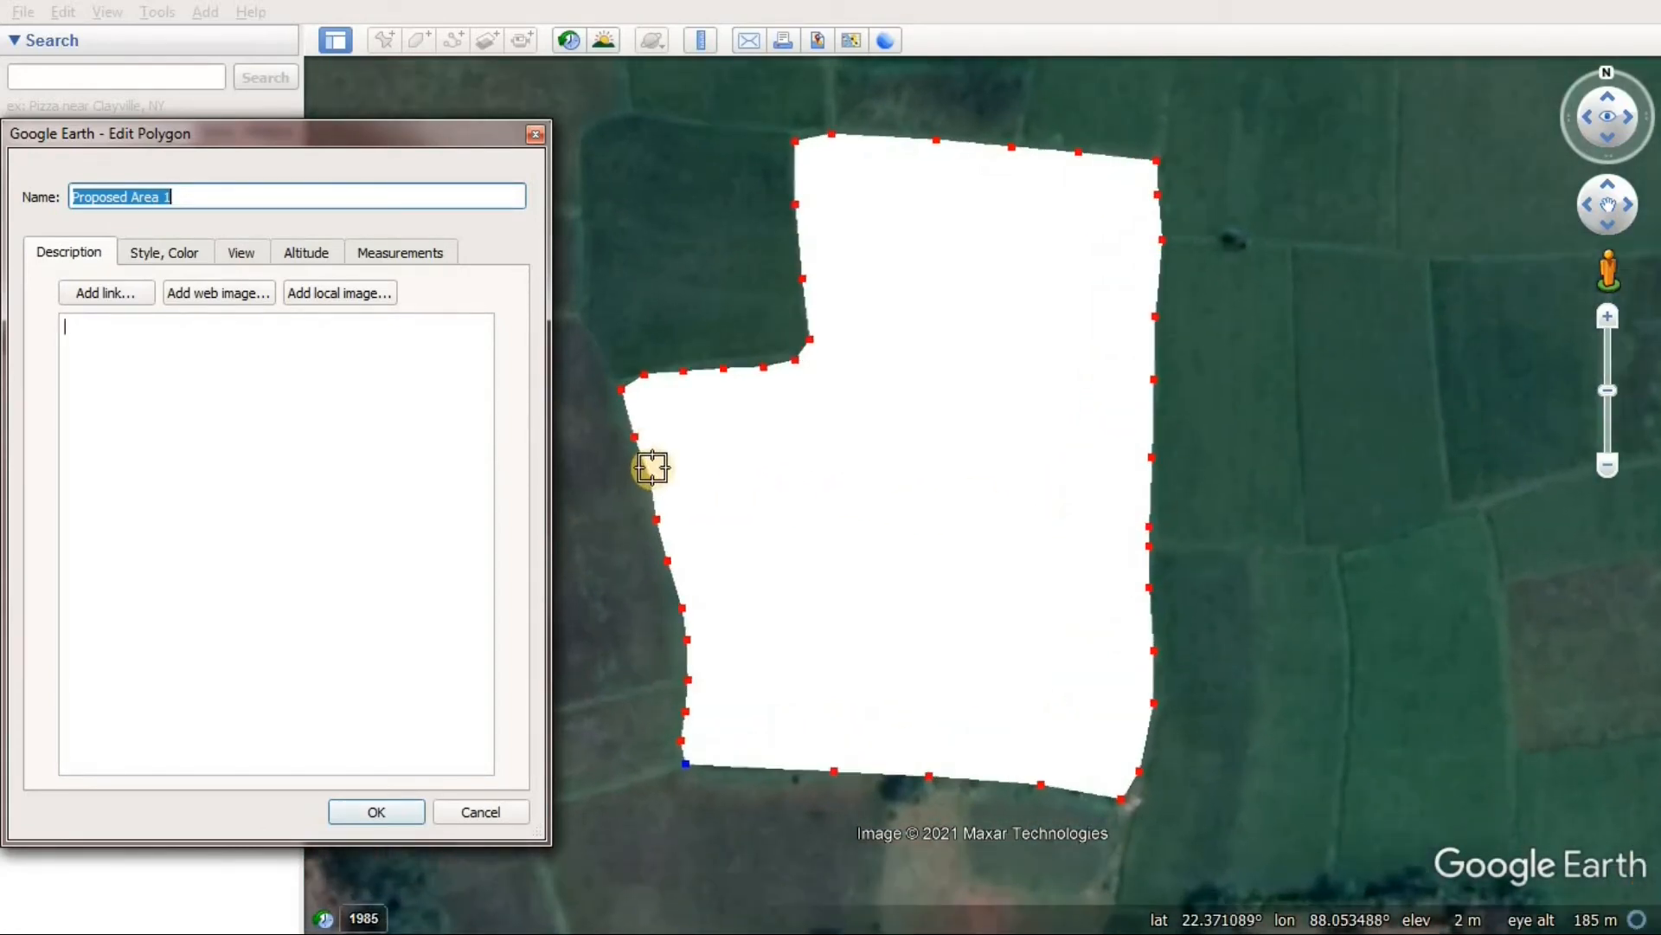
pyautogui.scroll(-1, 653, 468)
pyautogui.scroll(2, 651, 468)
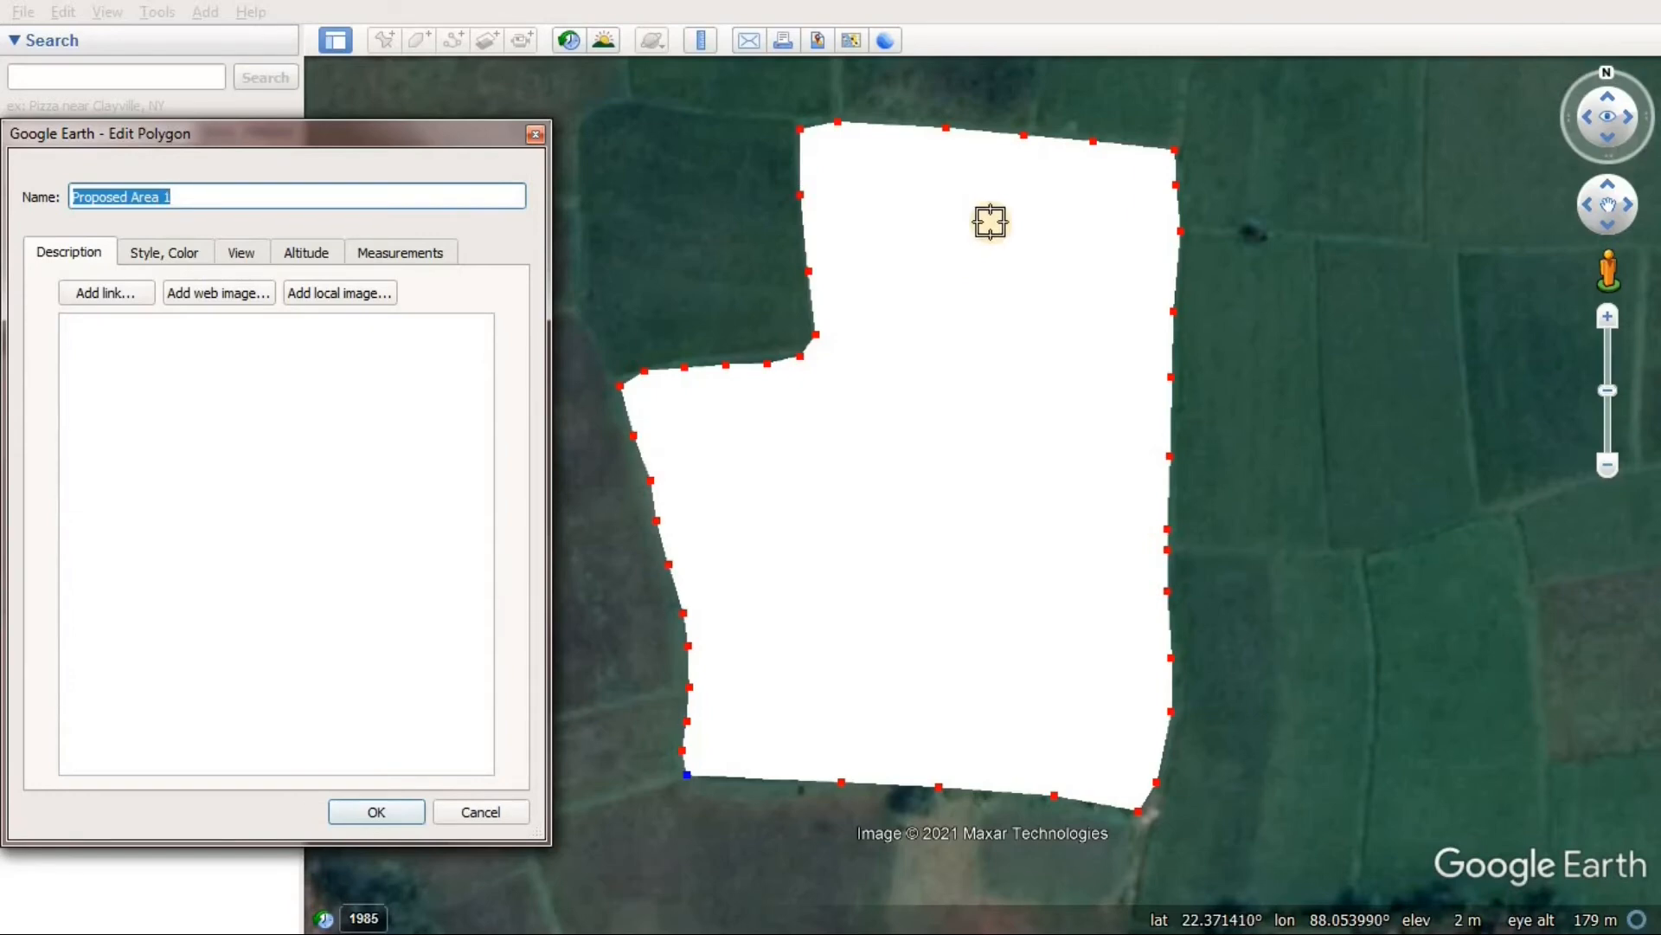
pyautogui.click(174, 252)
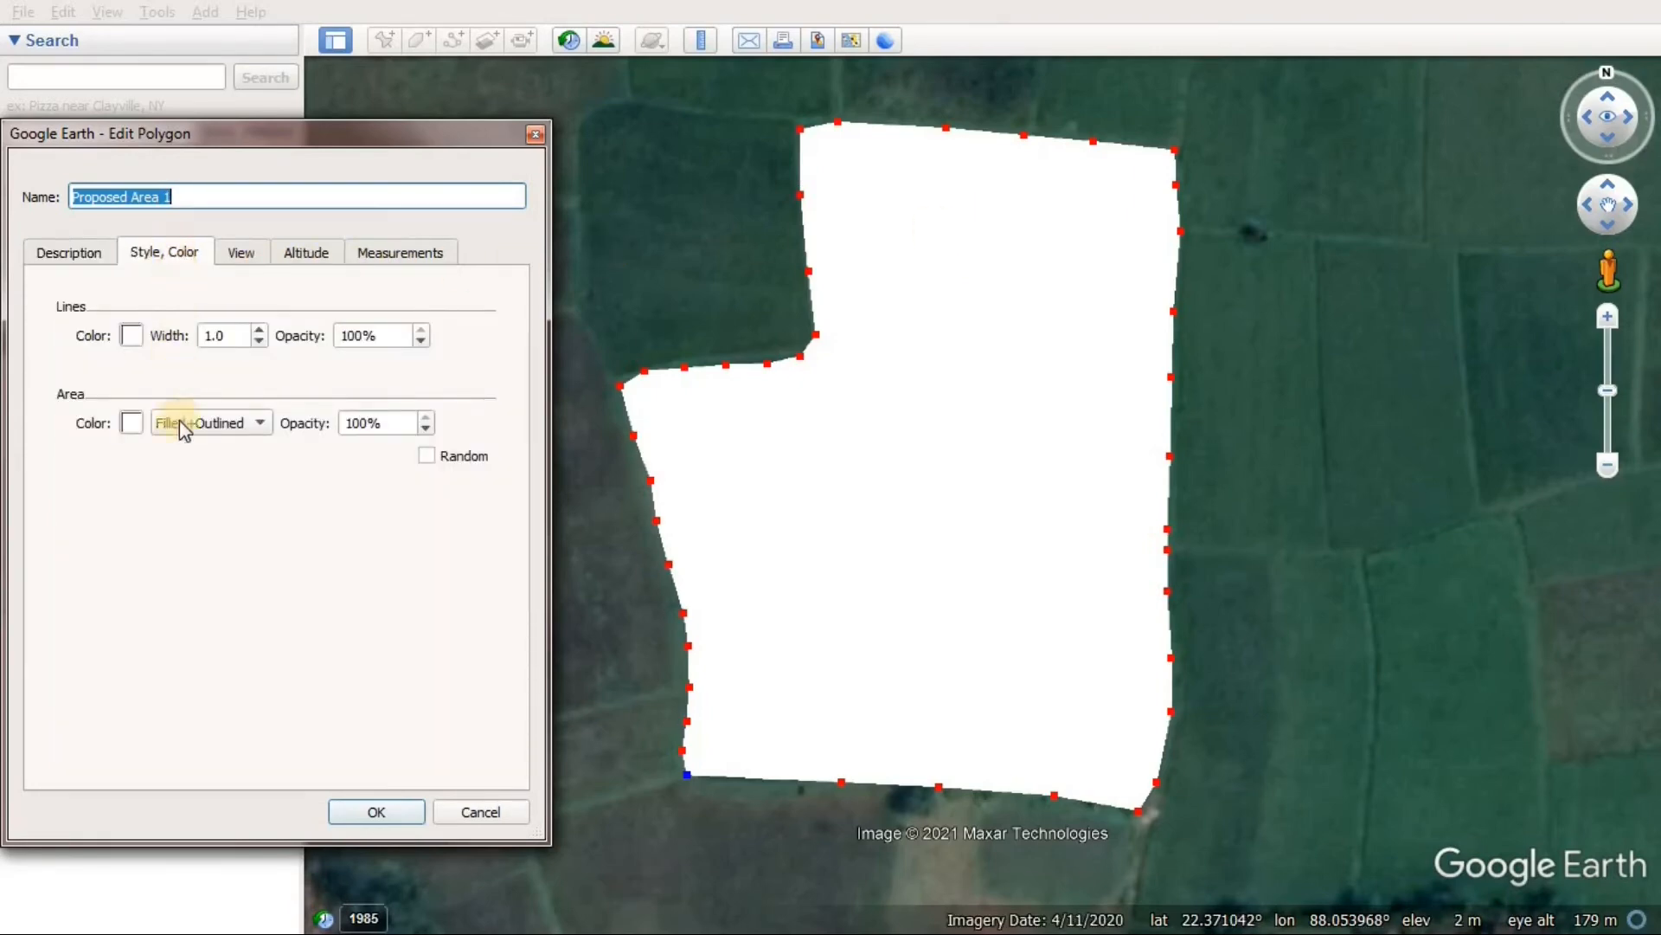
# Try the Outlined area style on the polygon and return it to Filled+Outlined
pyautogui.click(262, 423)
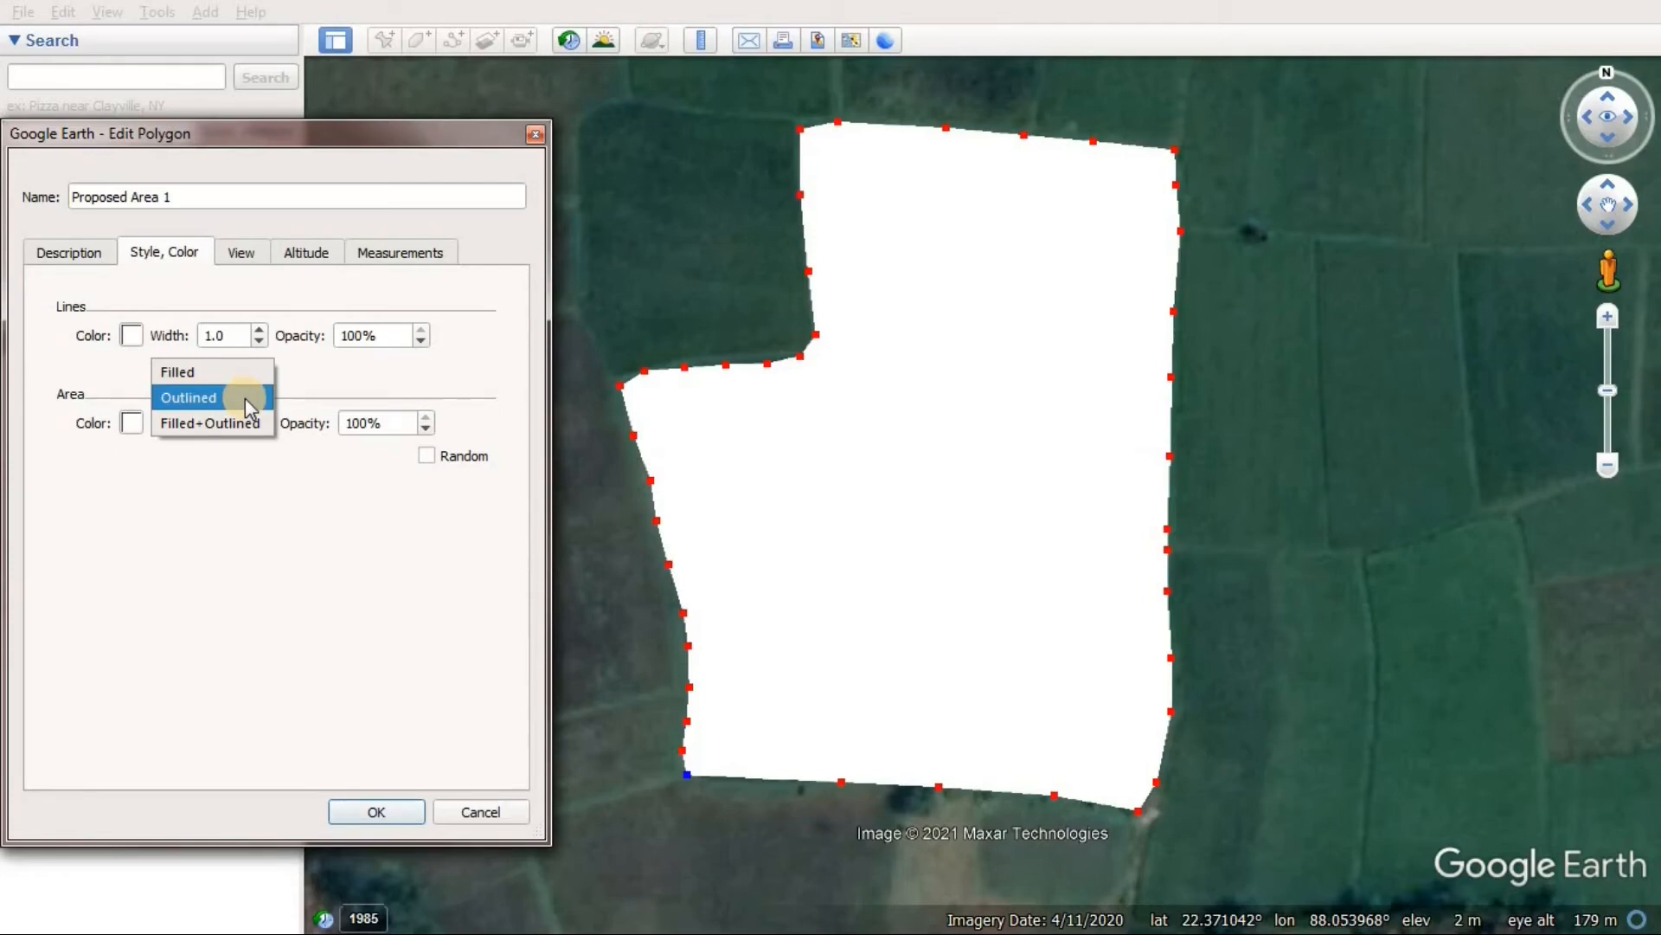
pyautogui.click(245, 398)
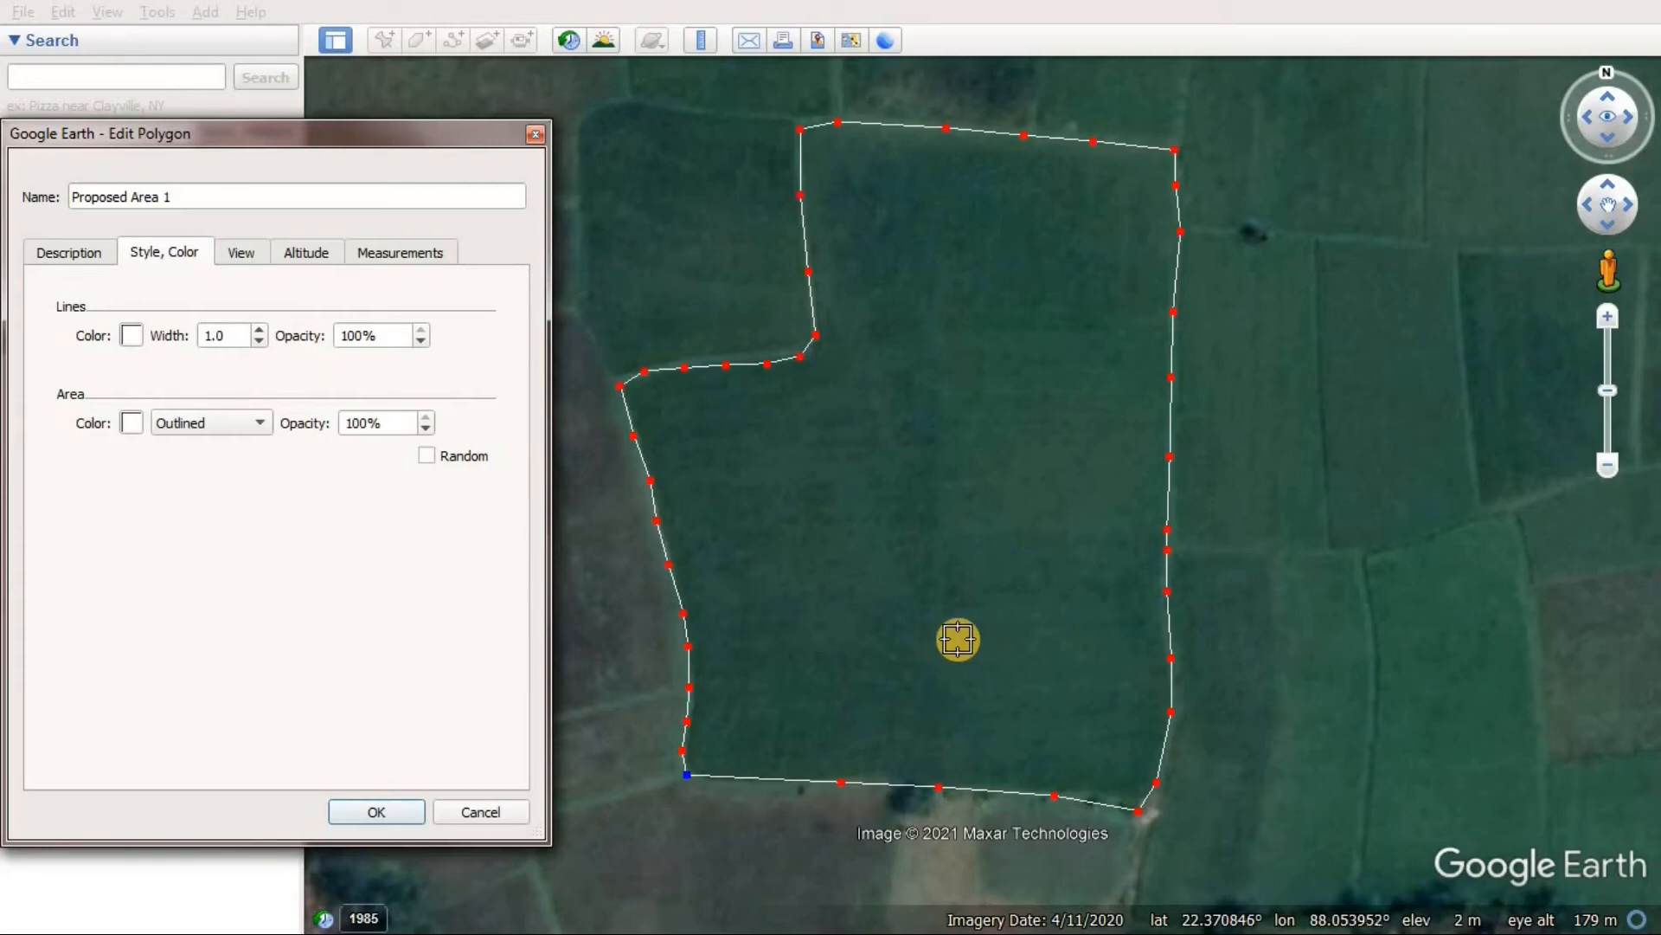
pyautogui.click(250, 426)
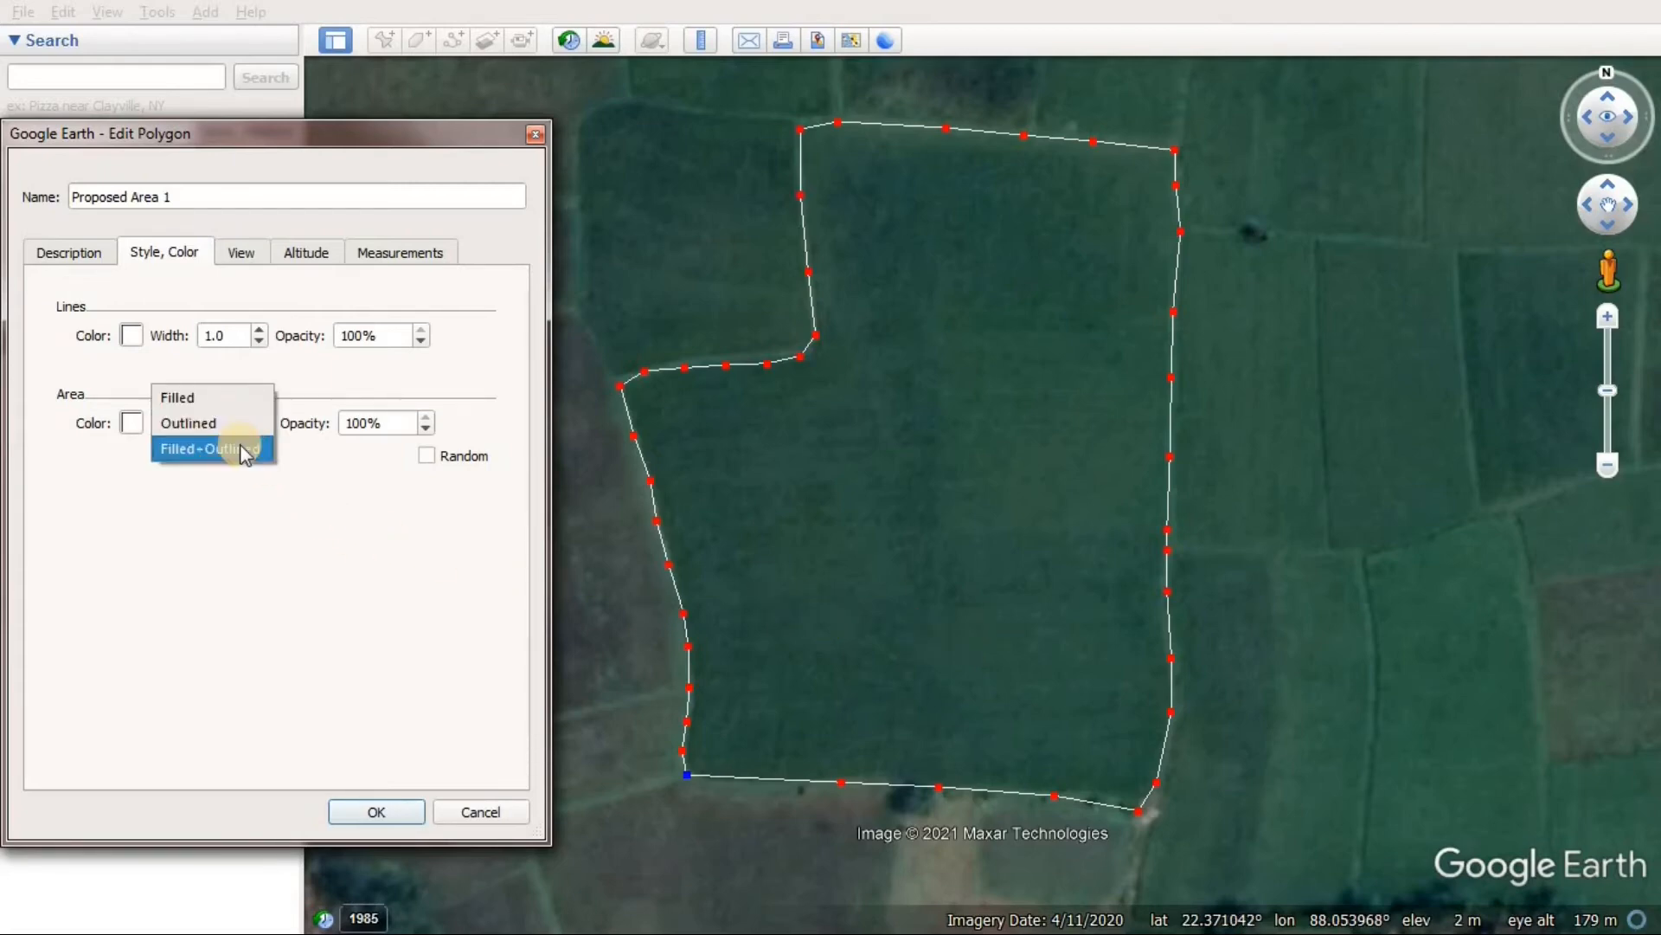
pyautogui.click(244, 449)
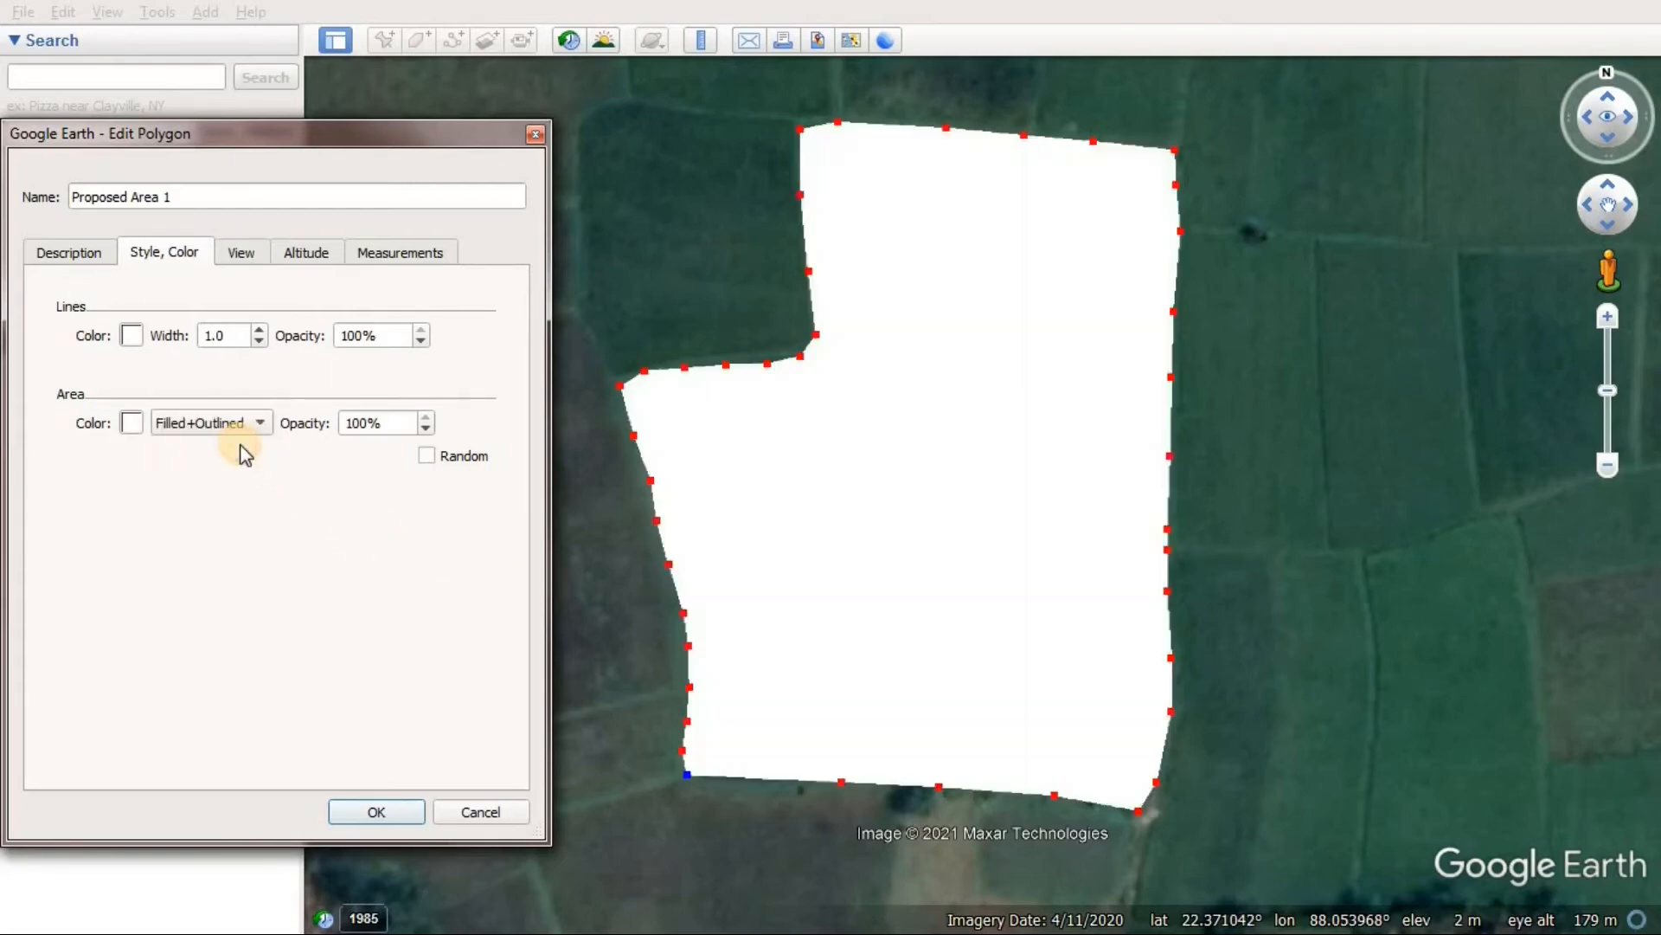
# Set the polygon's line color to green (#55ff00) and its area color to blue (#0000ff)
pyautogui.click(131, 335)
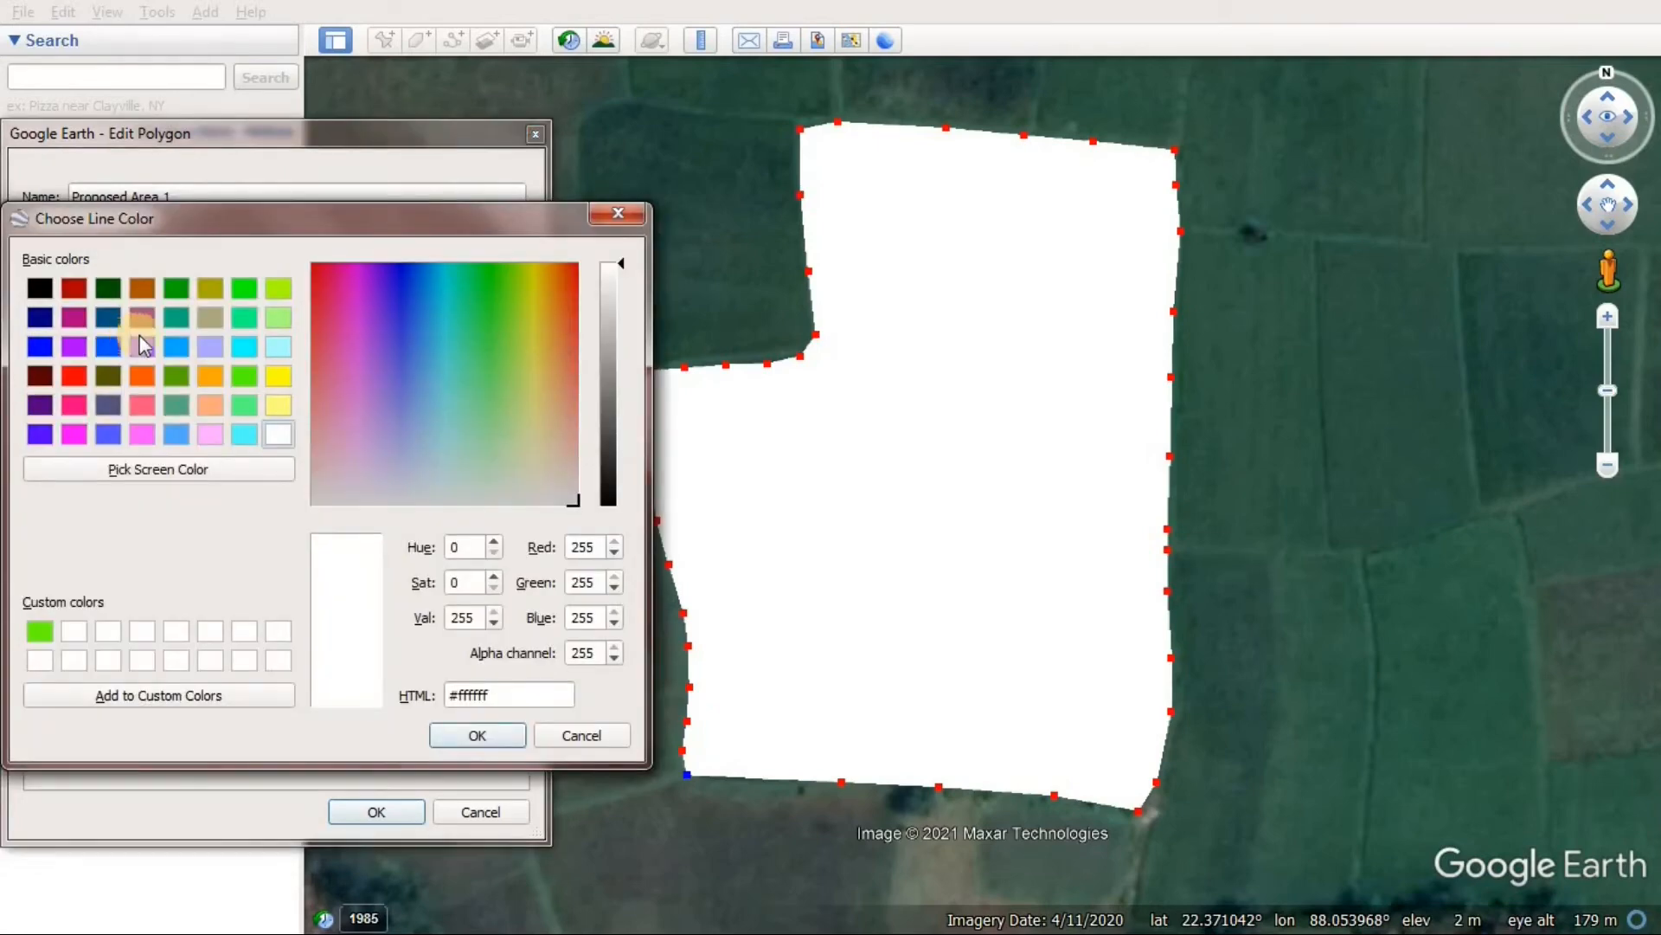
pyautogui.click(246, 376)
pyautogui.click(471, 738)
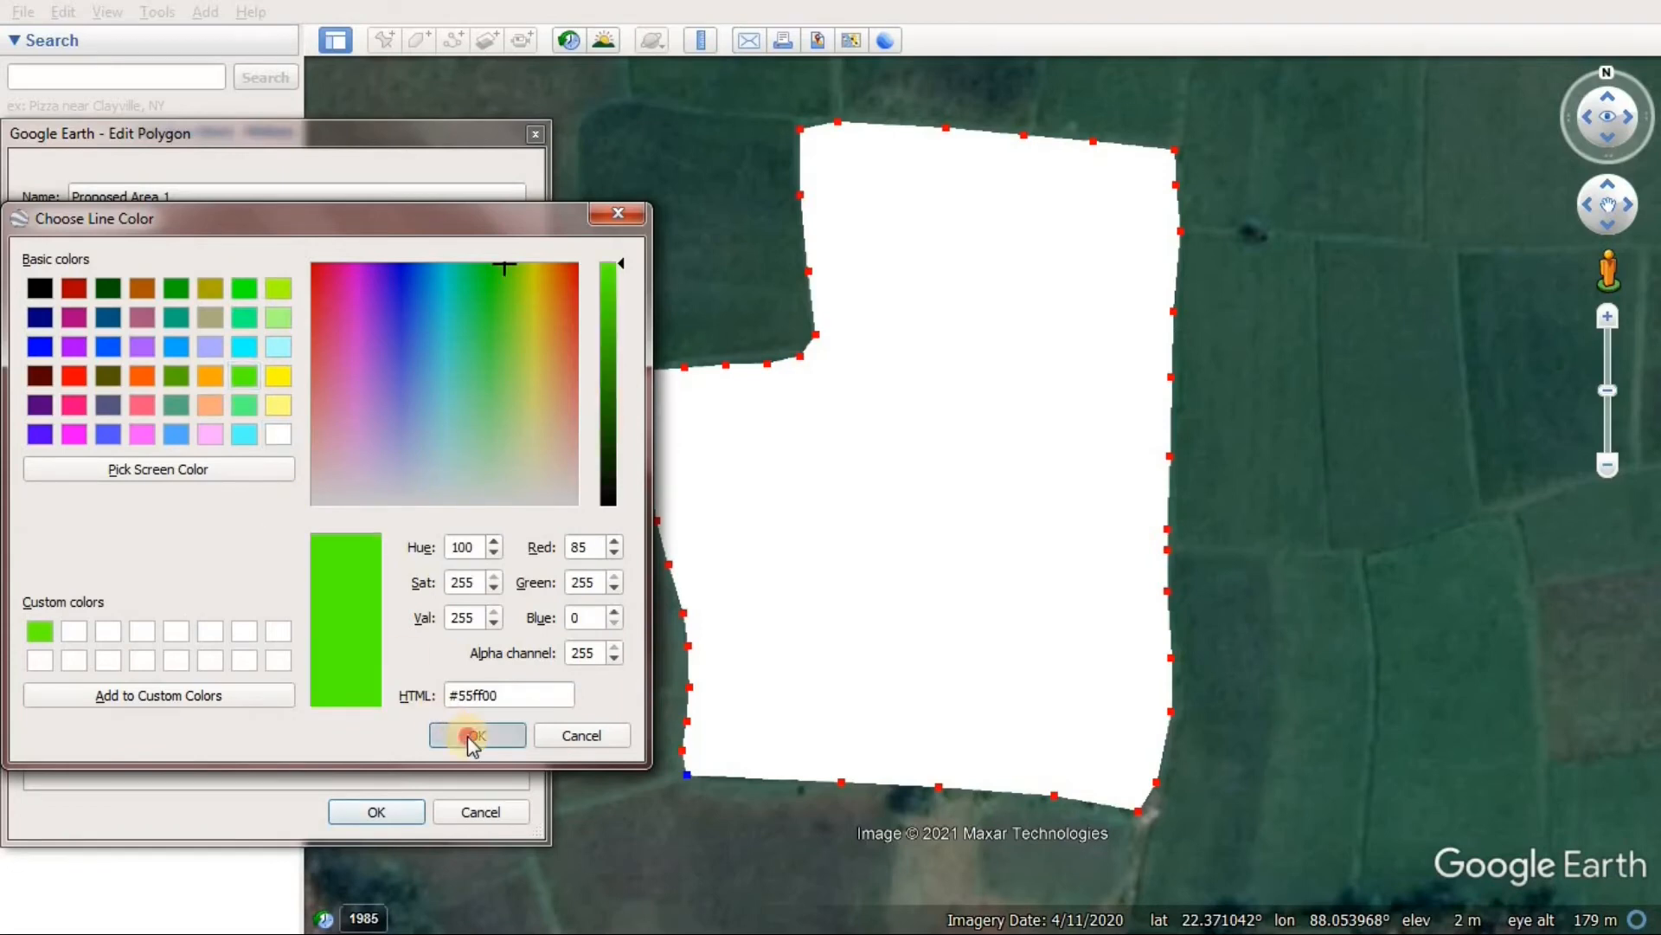
pyautogui.click(133, 423)
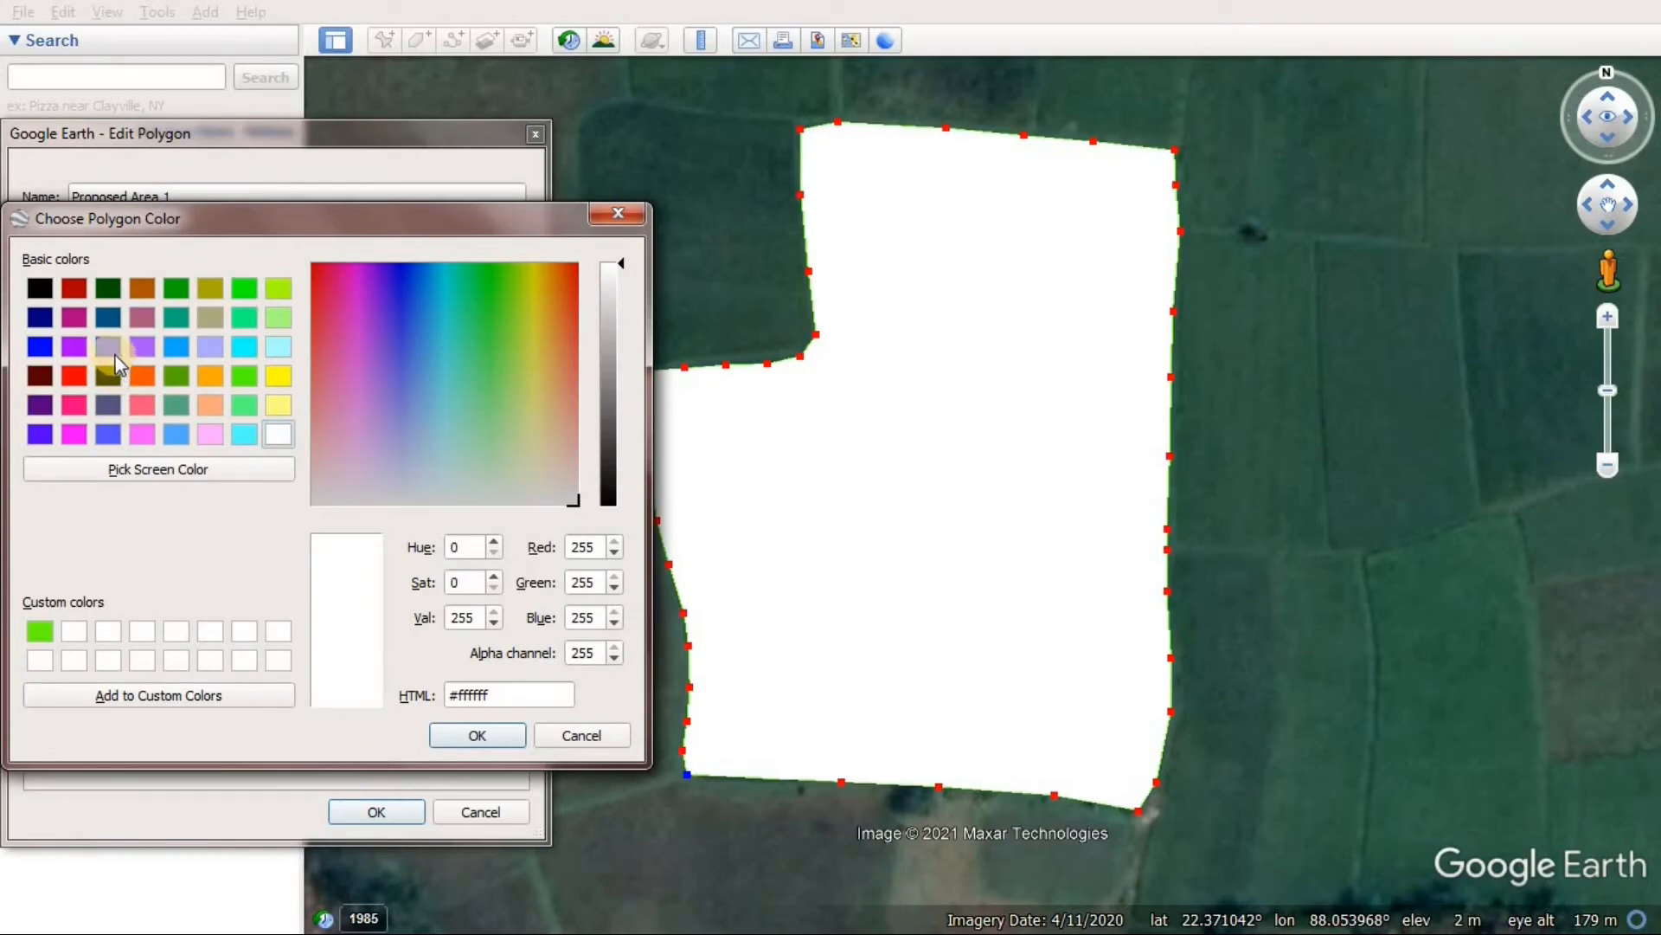
pyautogui.click(40, 346)
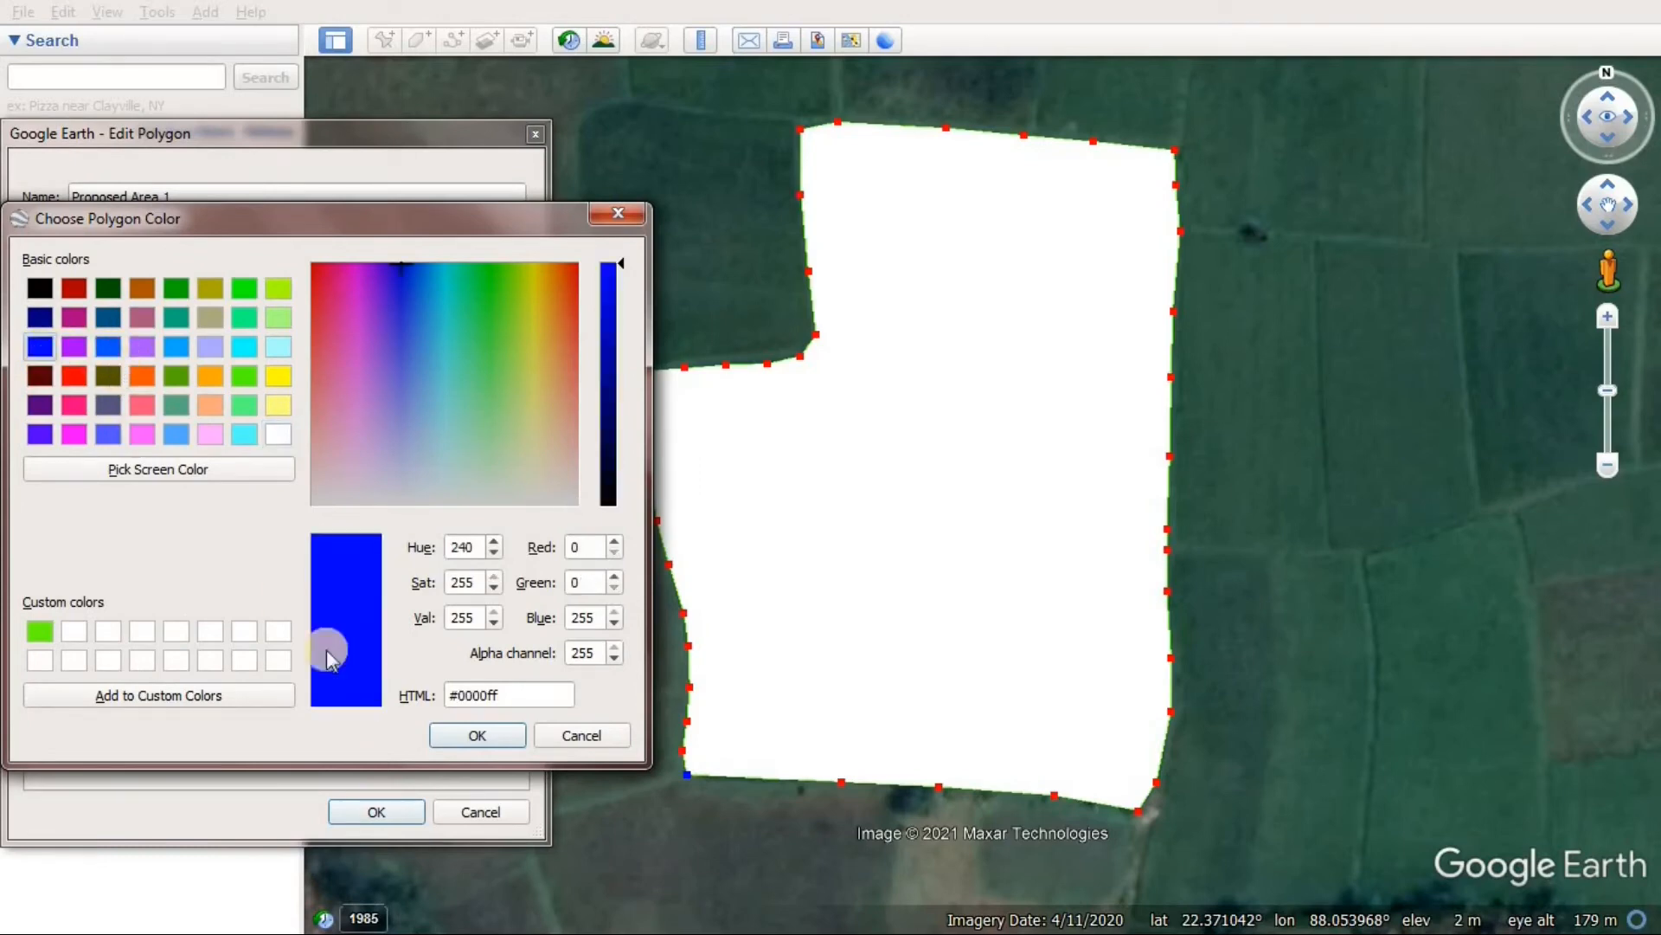
pyautogui.click(477, 735)
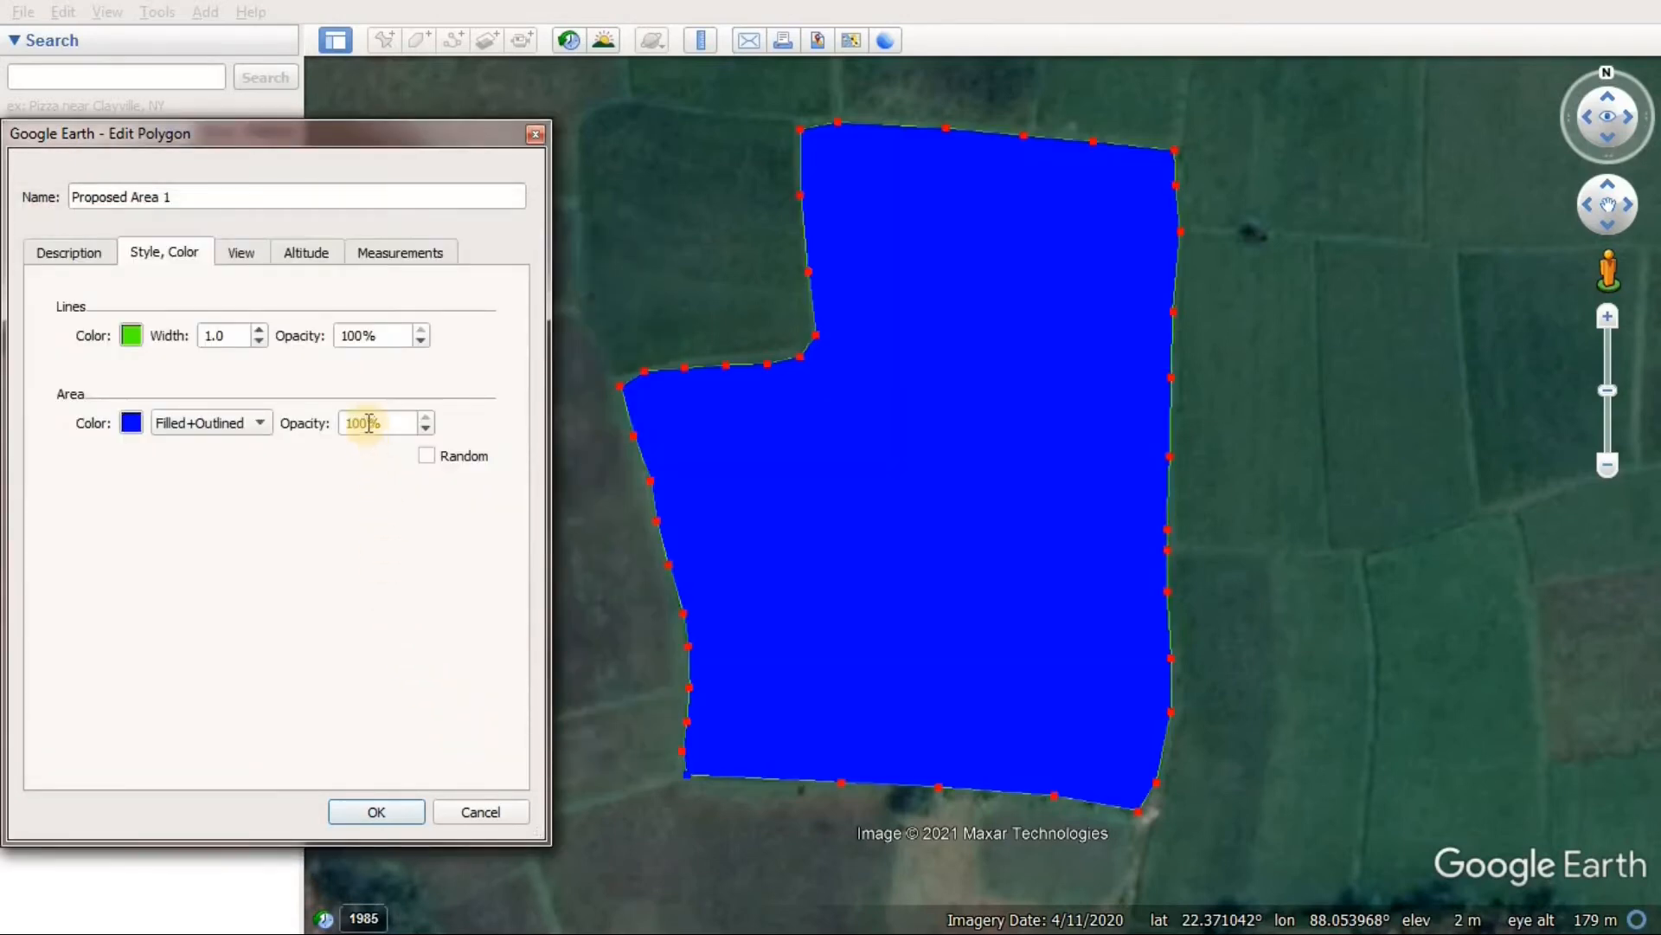
# Set the polygon's line width to 3.0 and its area opacity to 30%
pyautogui.moveTo(369, 422); pyautogui.dragTo(336, 423)
pyautogui.write('5')
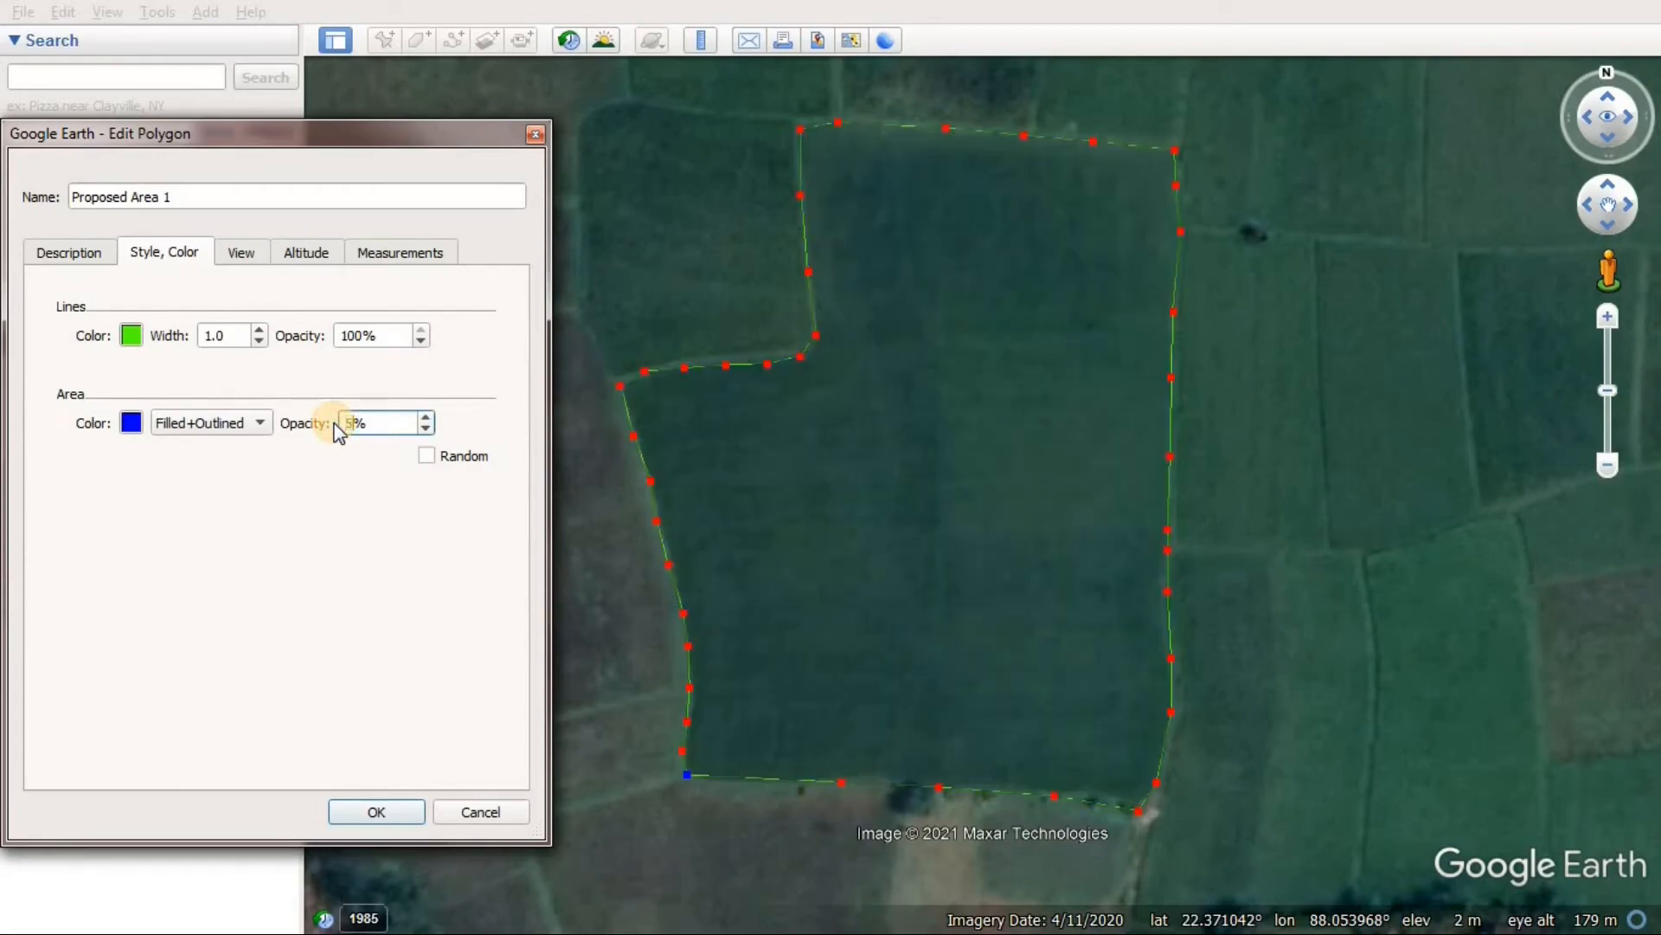
pyautogui.write('0')
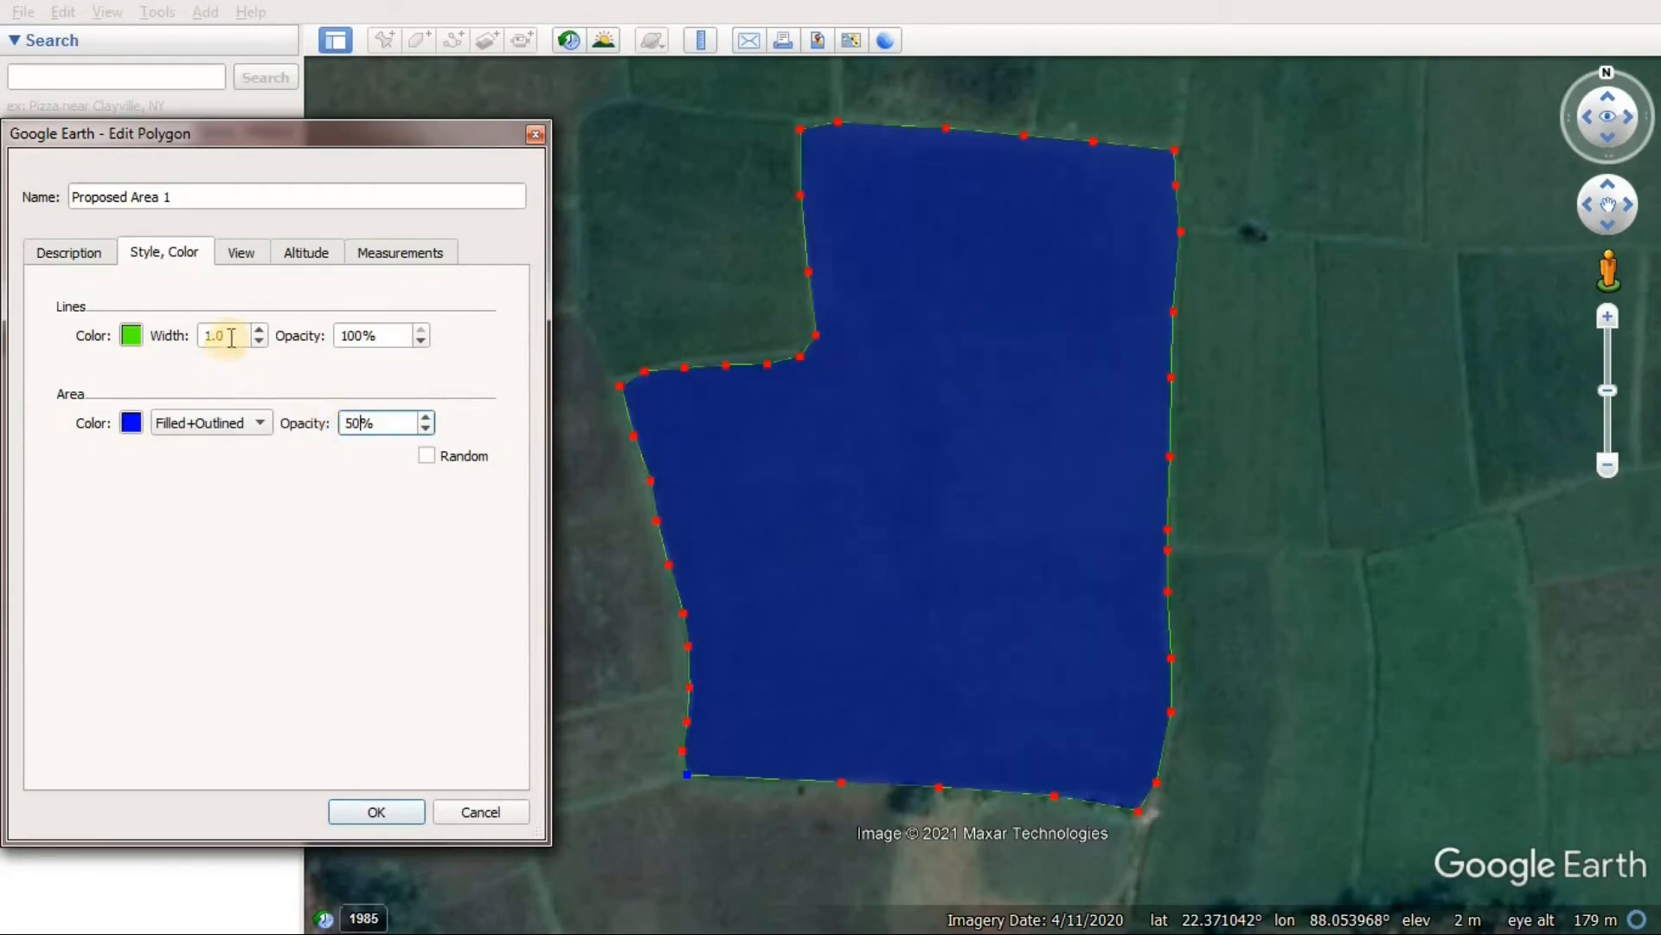
pyautogui.moveTo(227, 336); pyautogui.dragTo(202, 345)
pyautogui.write('3')
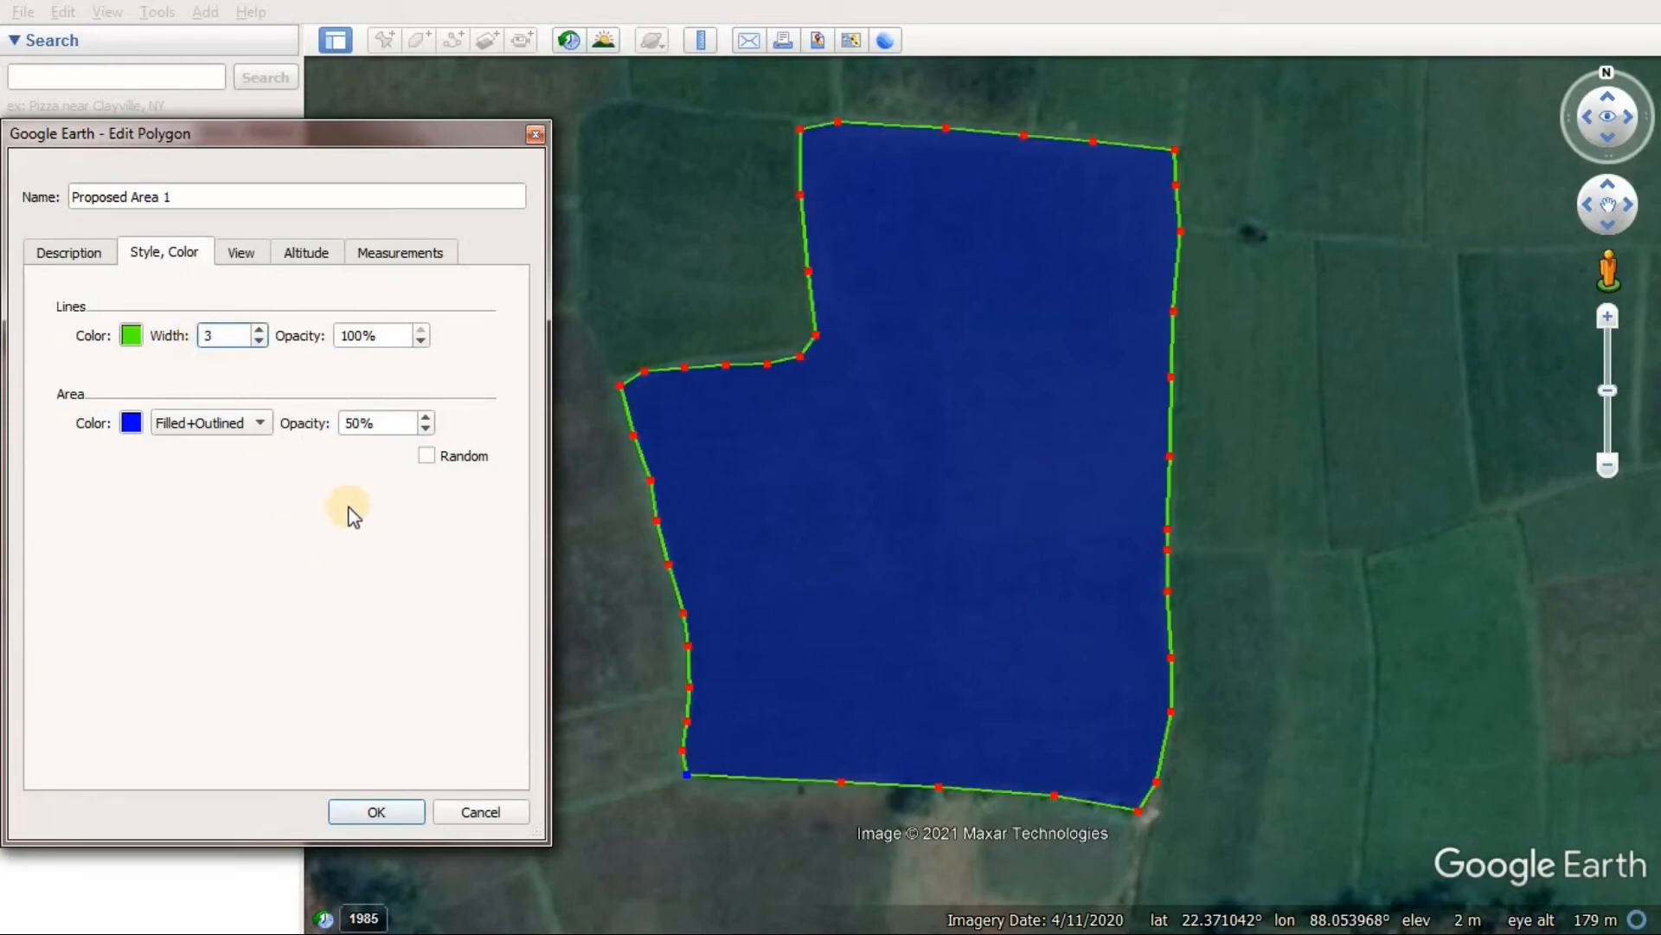
pyautogui.moveTo(357, 424); pyautogui.dragTo(339, 427)
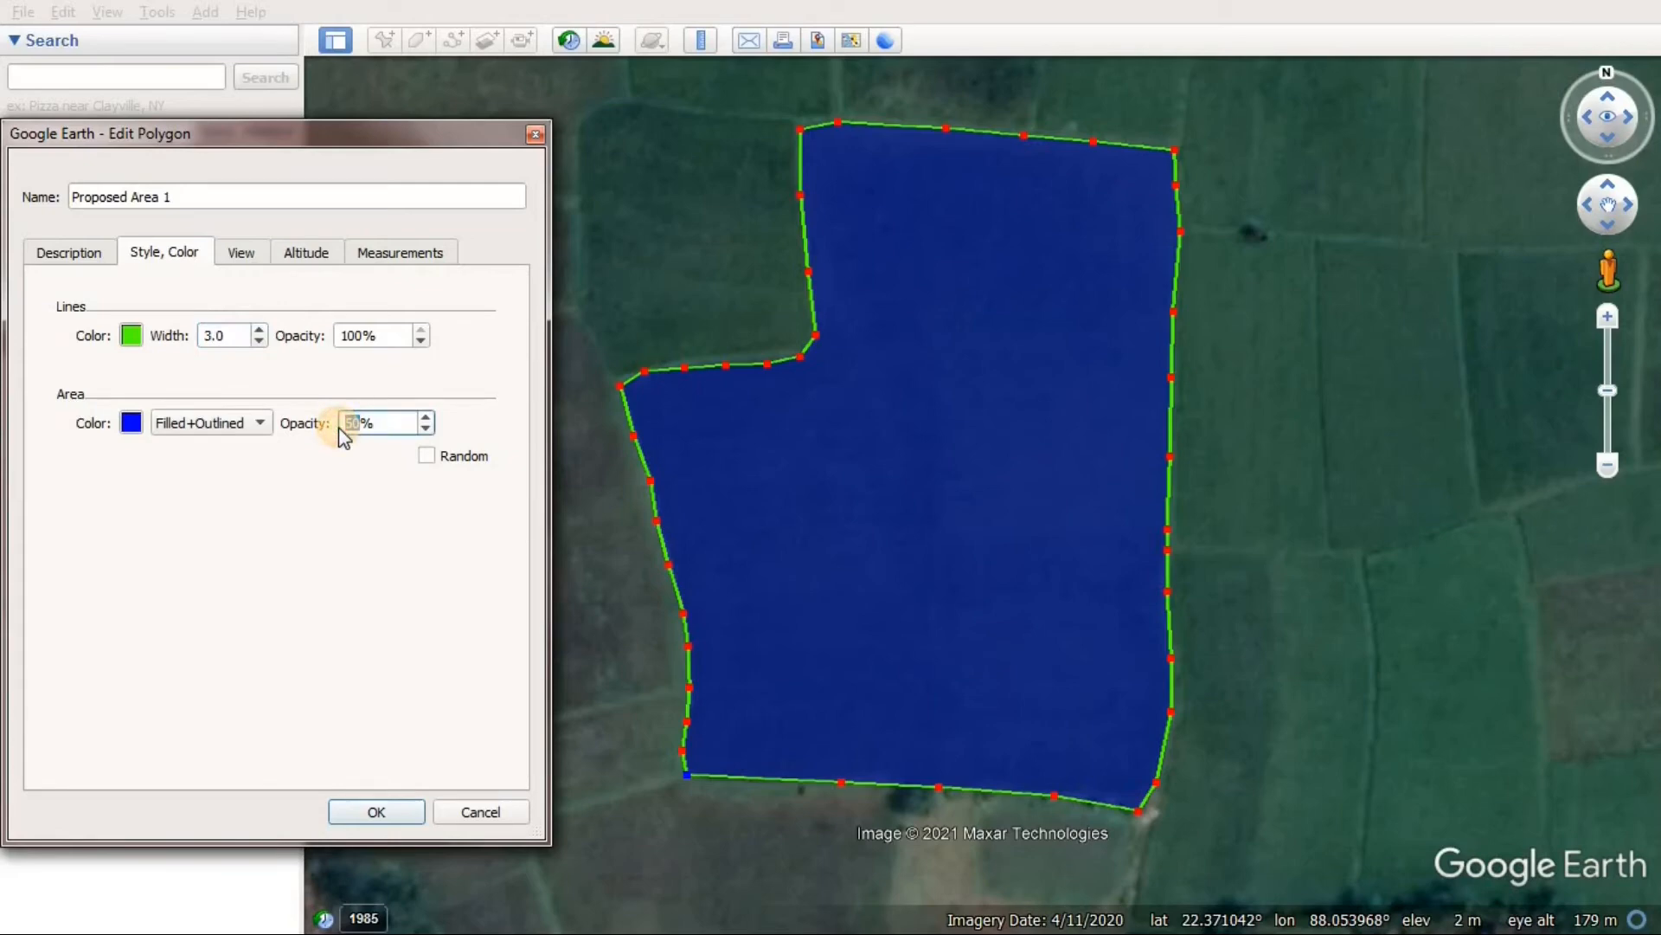
pyautogui.write('30')
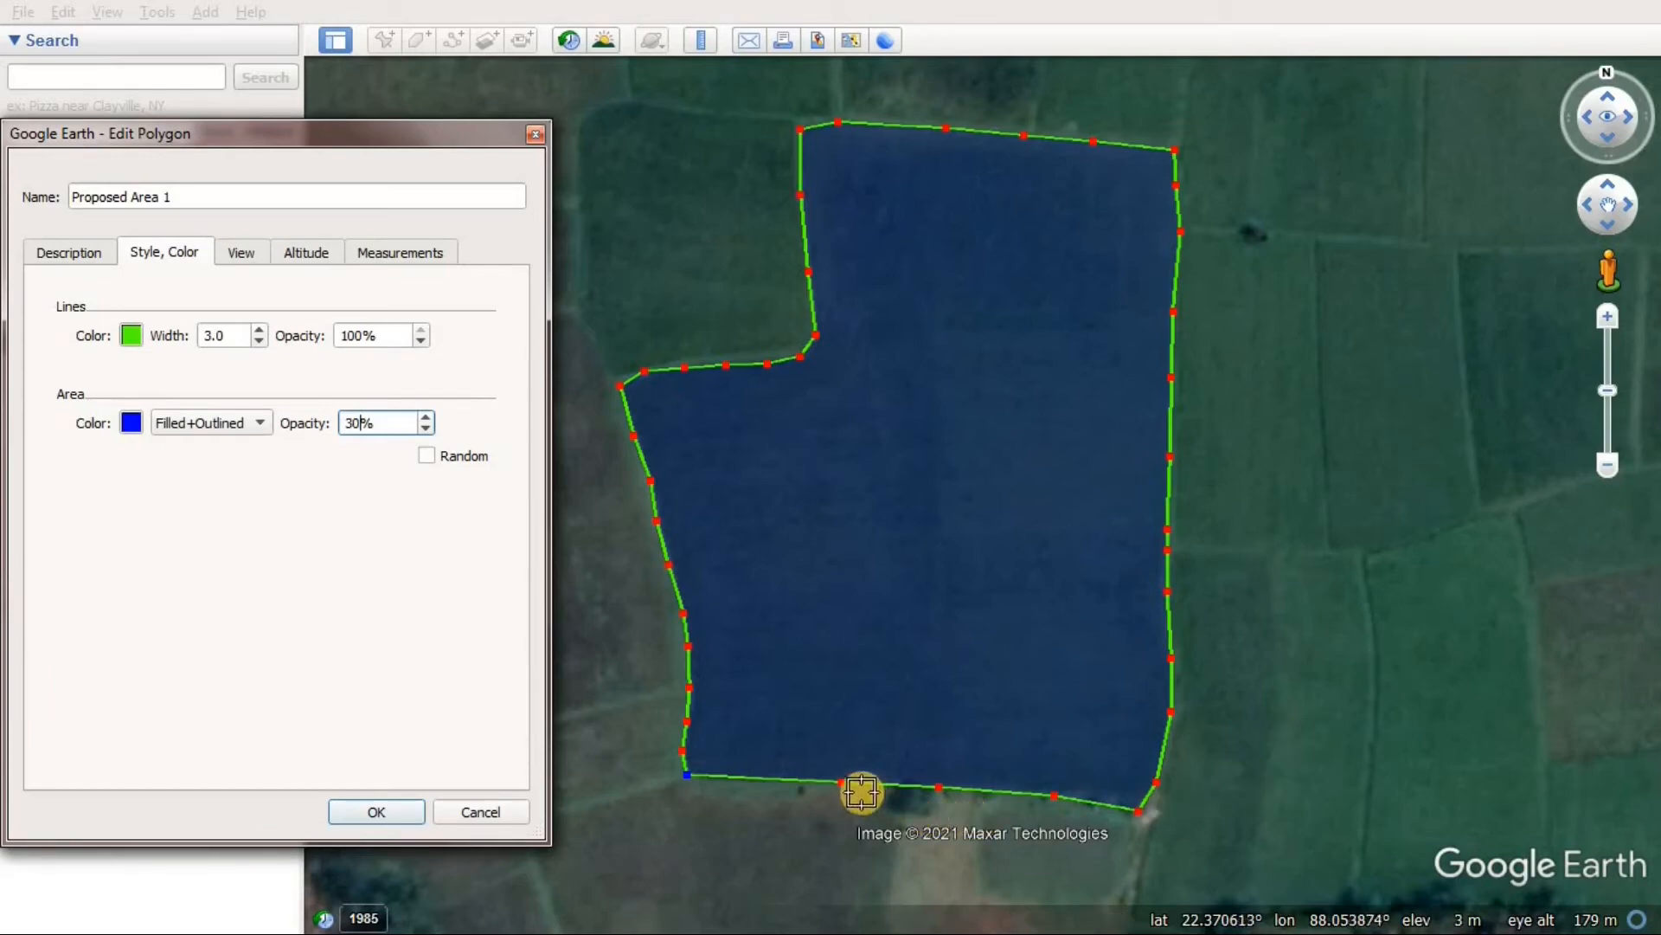
# Adjust the polygon's vertices along the south edge, at the north-west corner and along the inner notch edge, and save the changes
pyautogui.moveTo(843, 784); pyautogui.dragTo(765, 785)
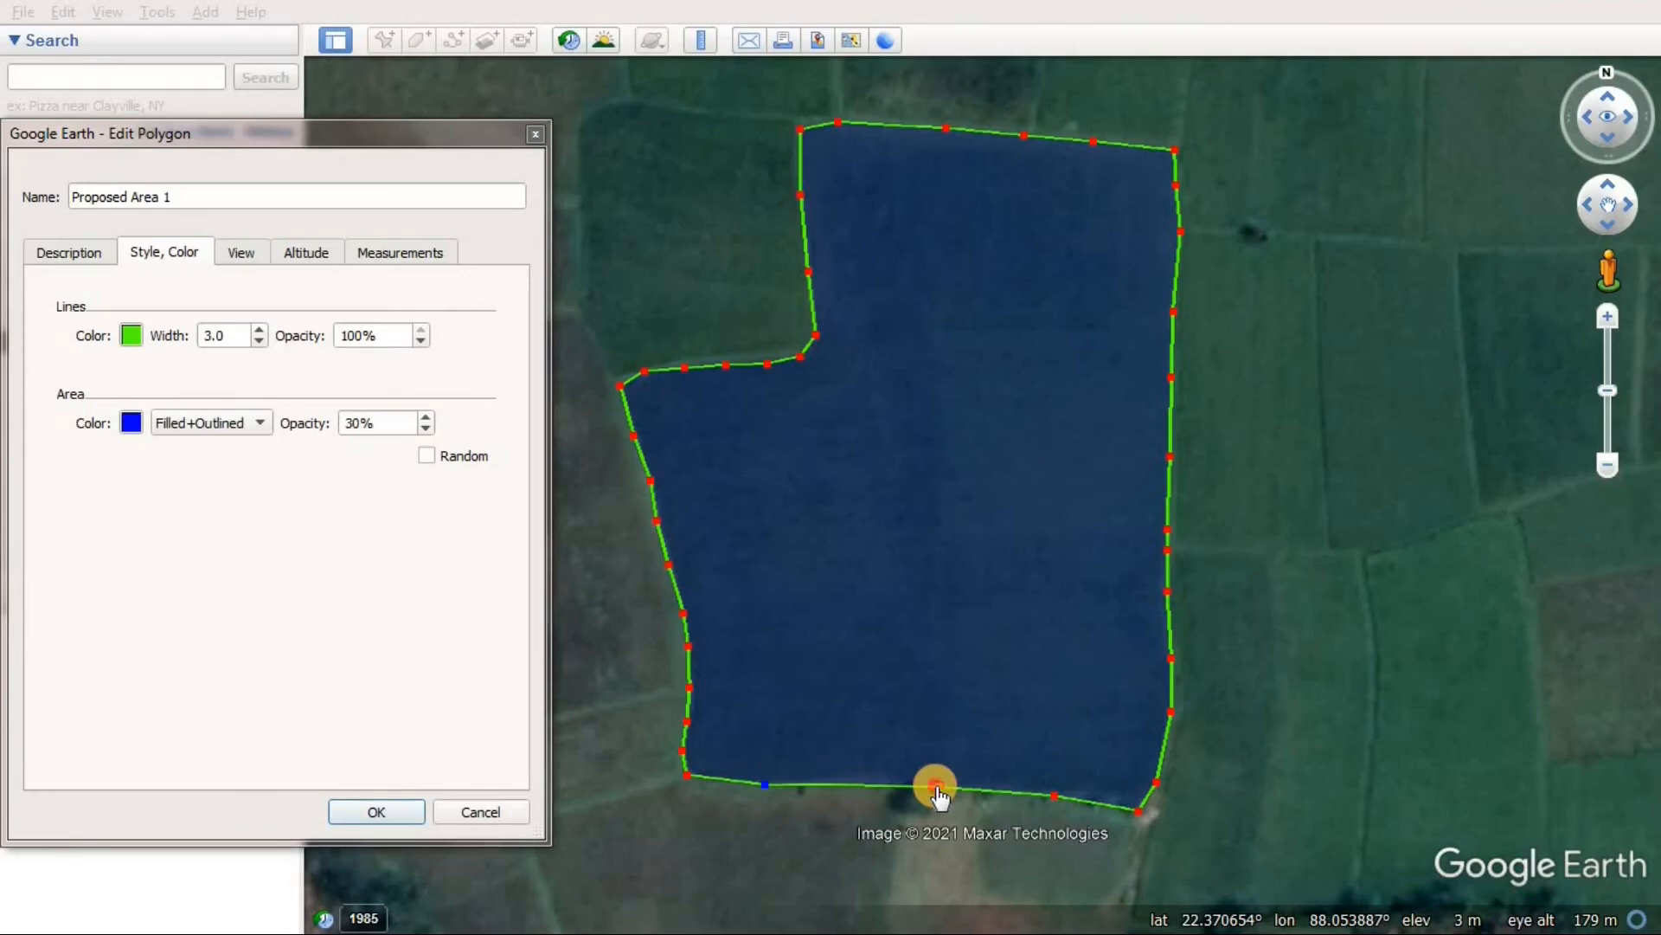
pyautogui.moveTo(937, 787); pyautogui.dragTo(865, 783)
pyautogui.moveTo(1138, 811); pyautogui.dragTo(1057, 796)
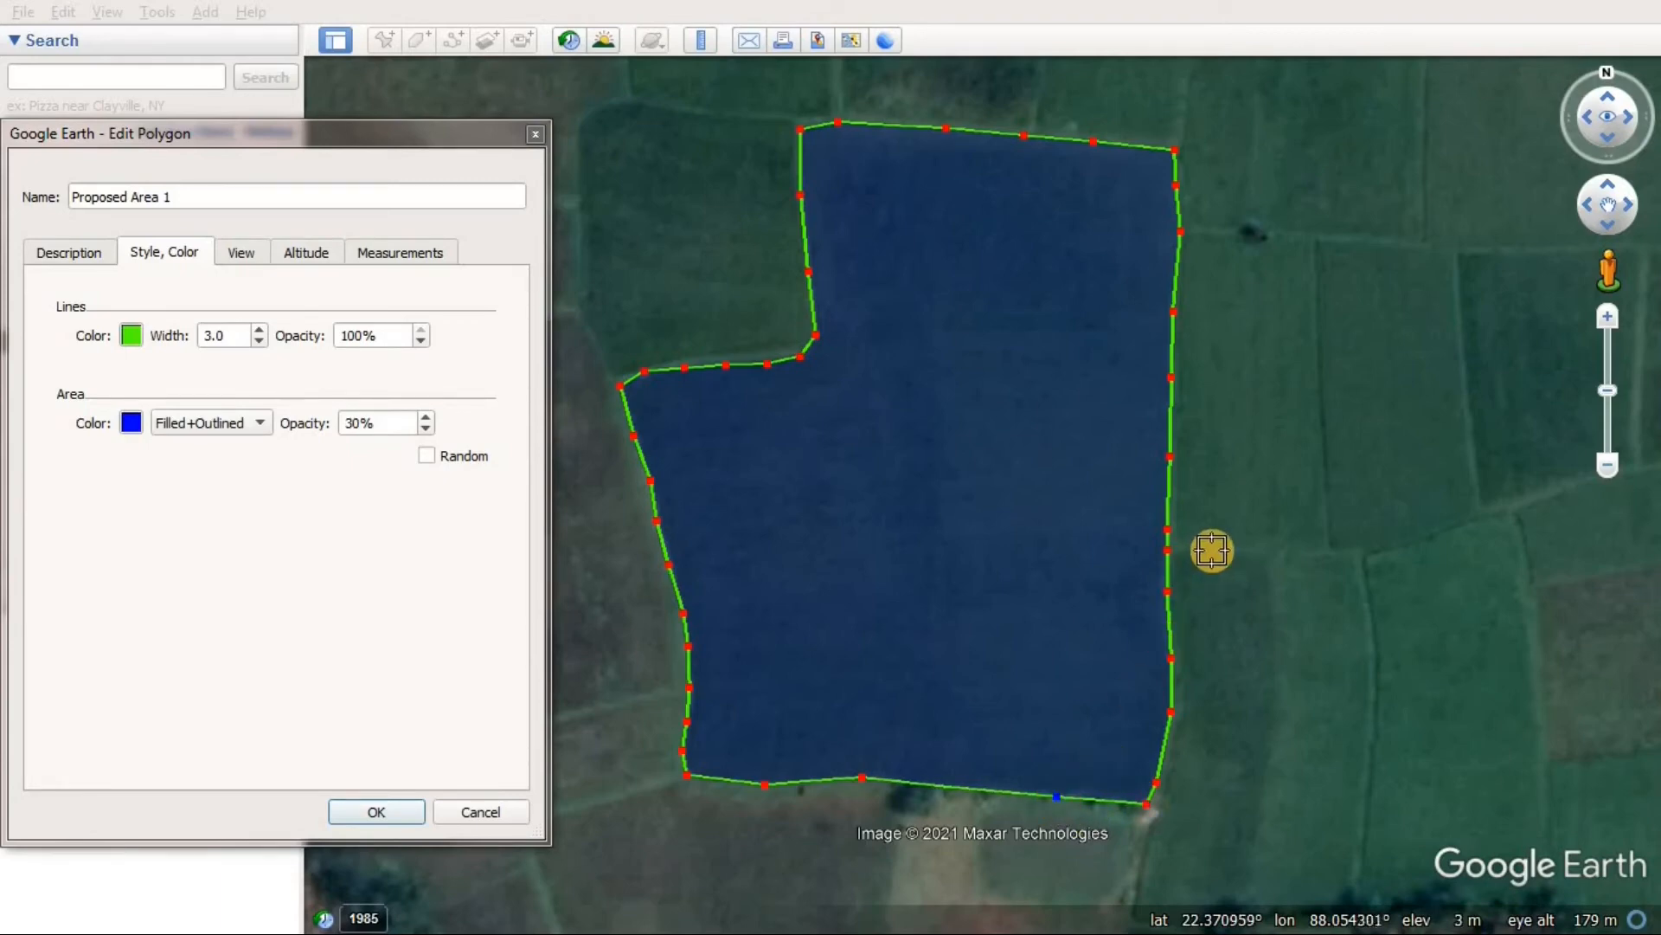
pyautogui.moveTo(801, 130); pyautogui.dragTo(801, 122)
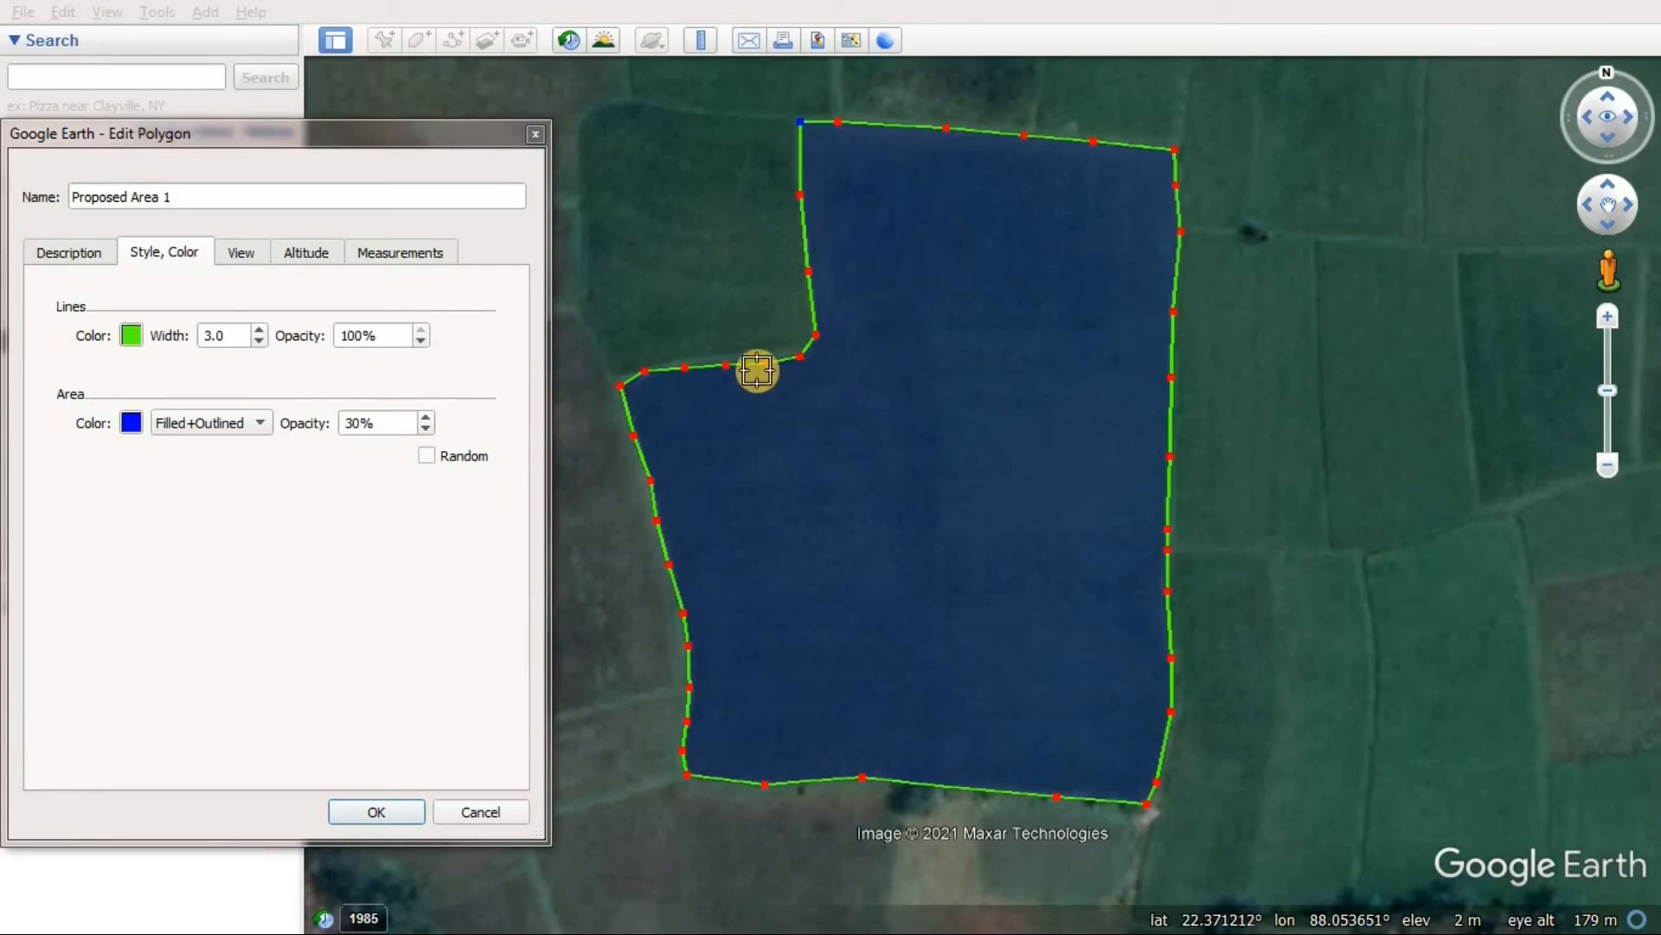
pyautogui.moveTo(766, 364); pyautogui.dragTo(684, 363)
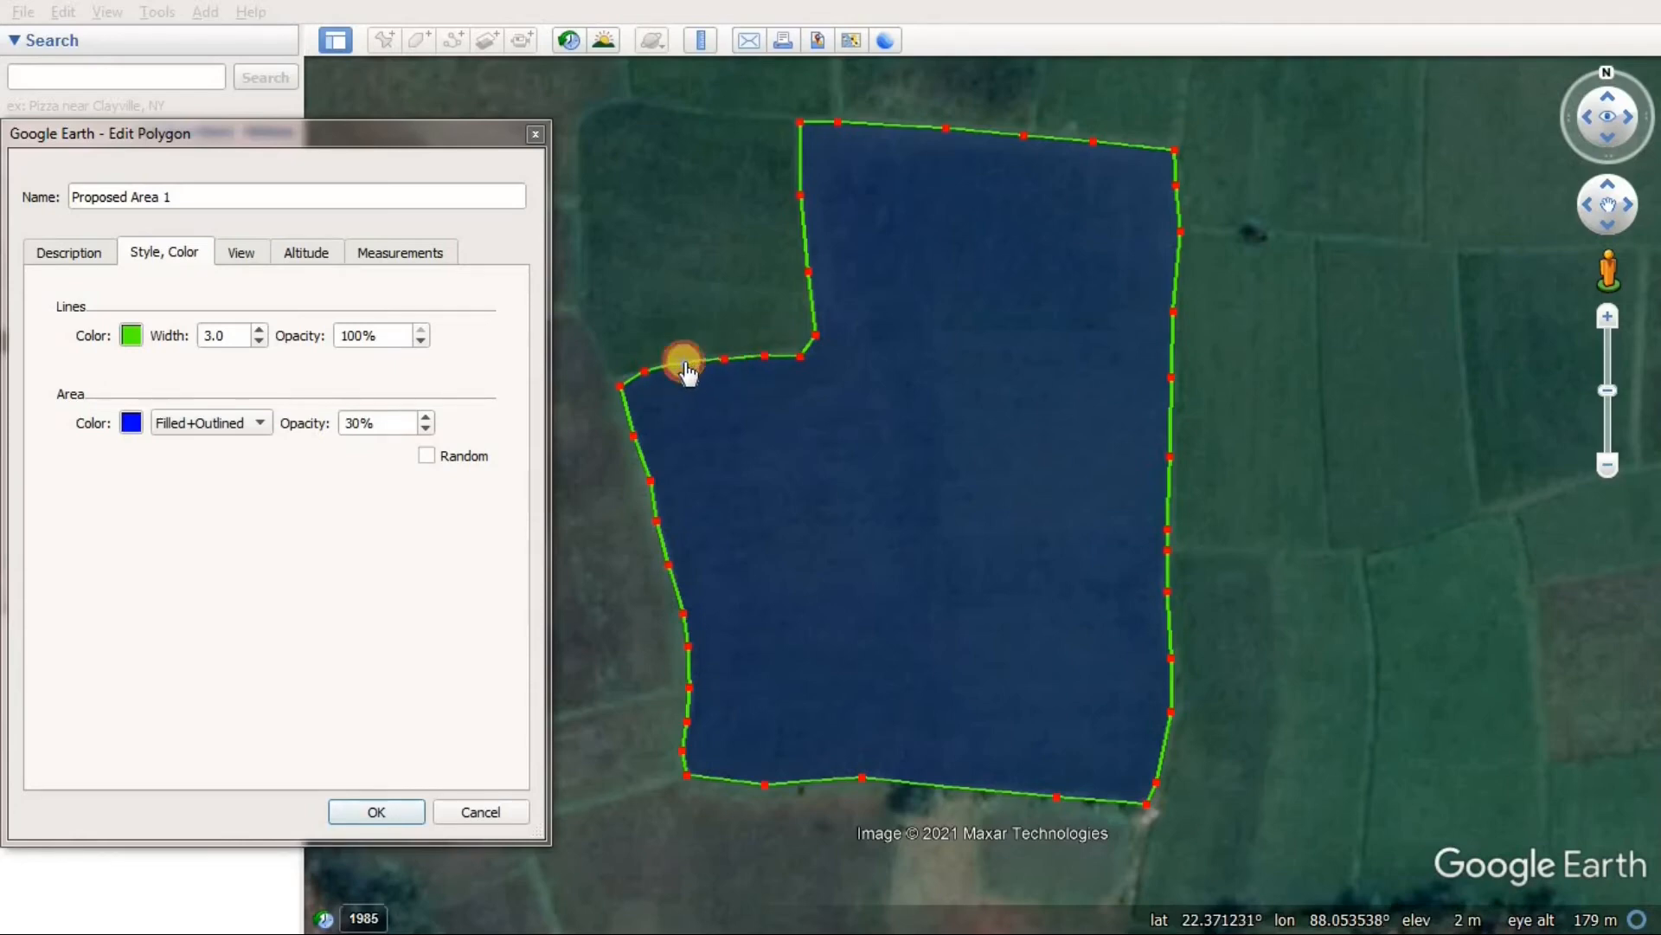
pyautogui.click(378, 810)
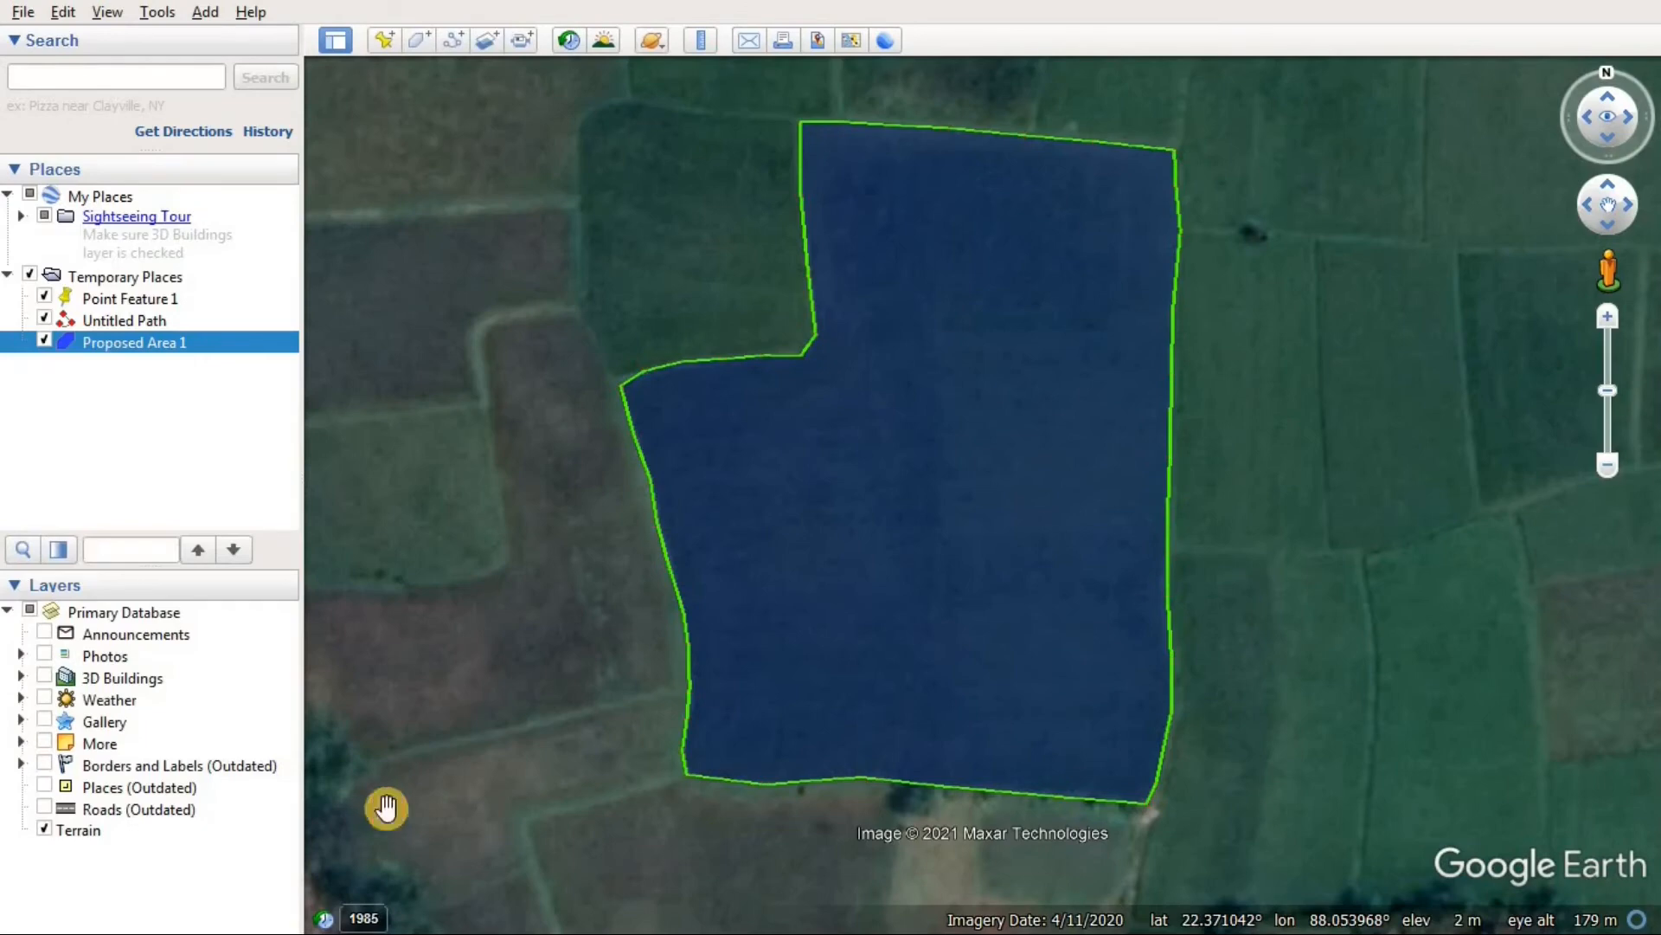
# Show the Proposed Area 1 polygon's area measurement in Square Meters and save its properties
pyautogui.rightClick(916, 466)
pyautogui.click(987, 716)
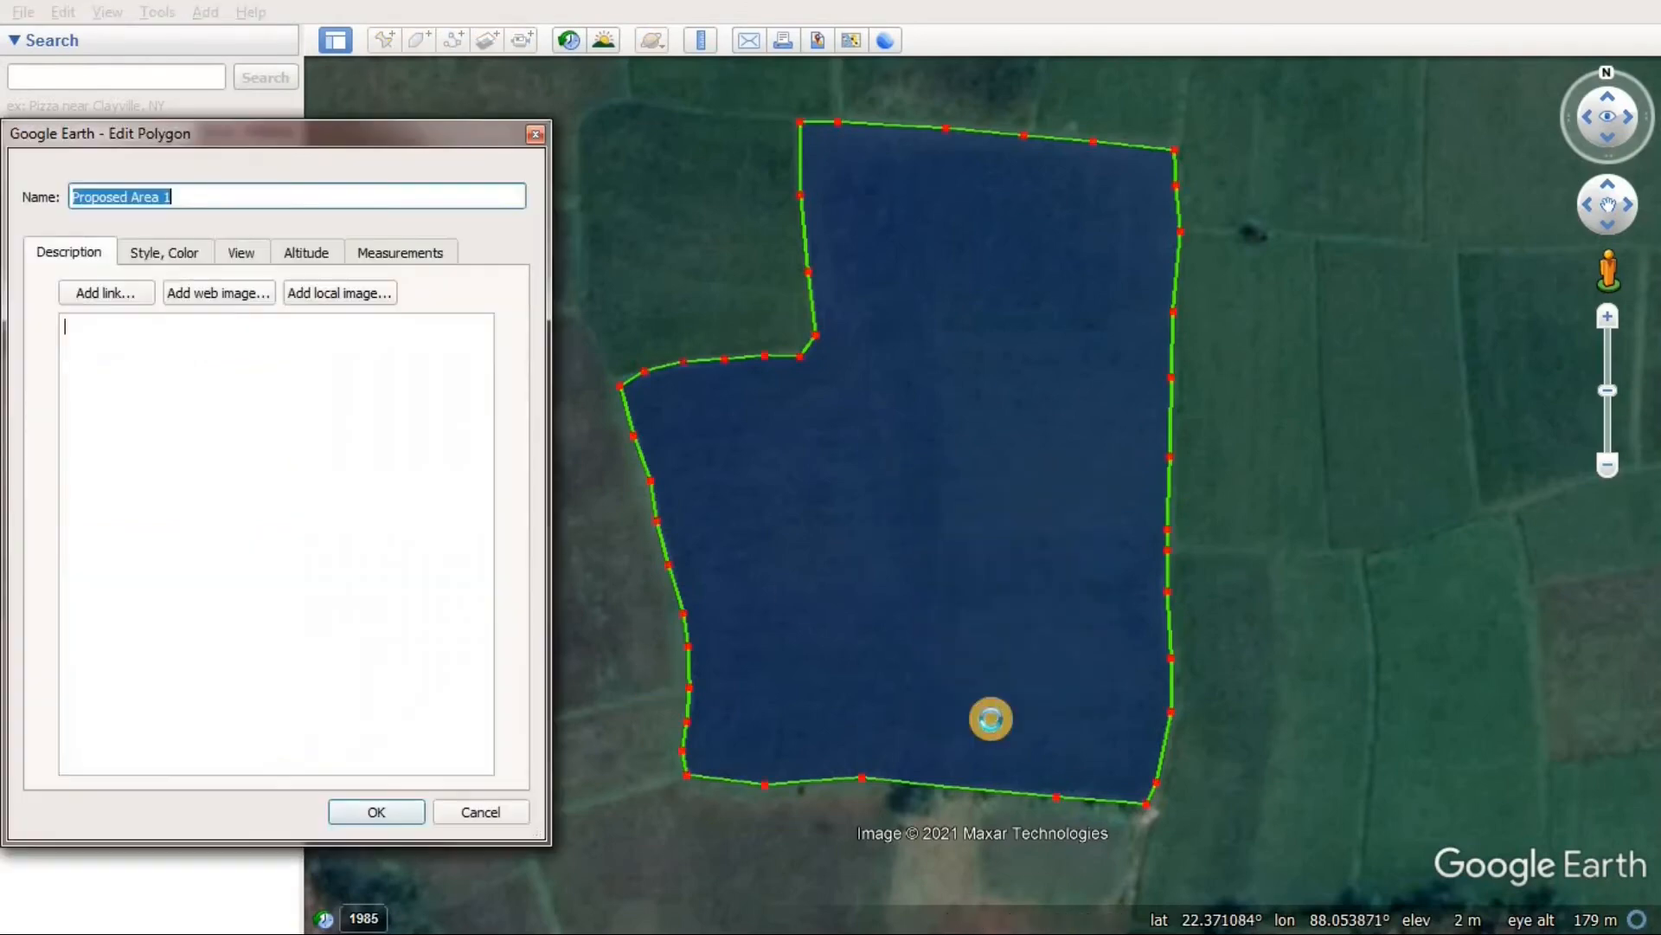
pyautogui.click(412, 251)
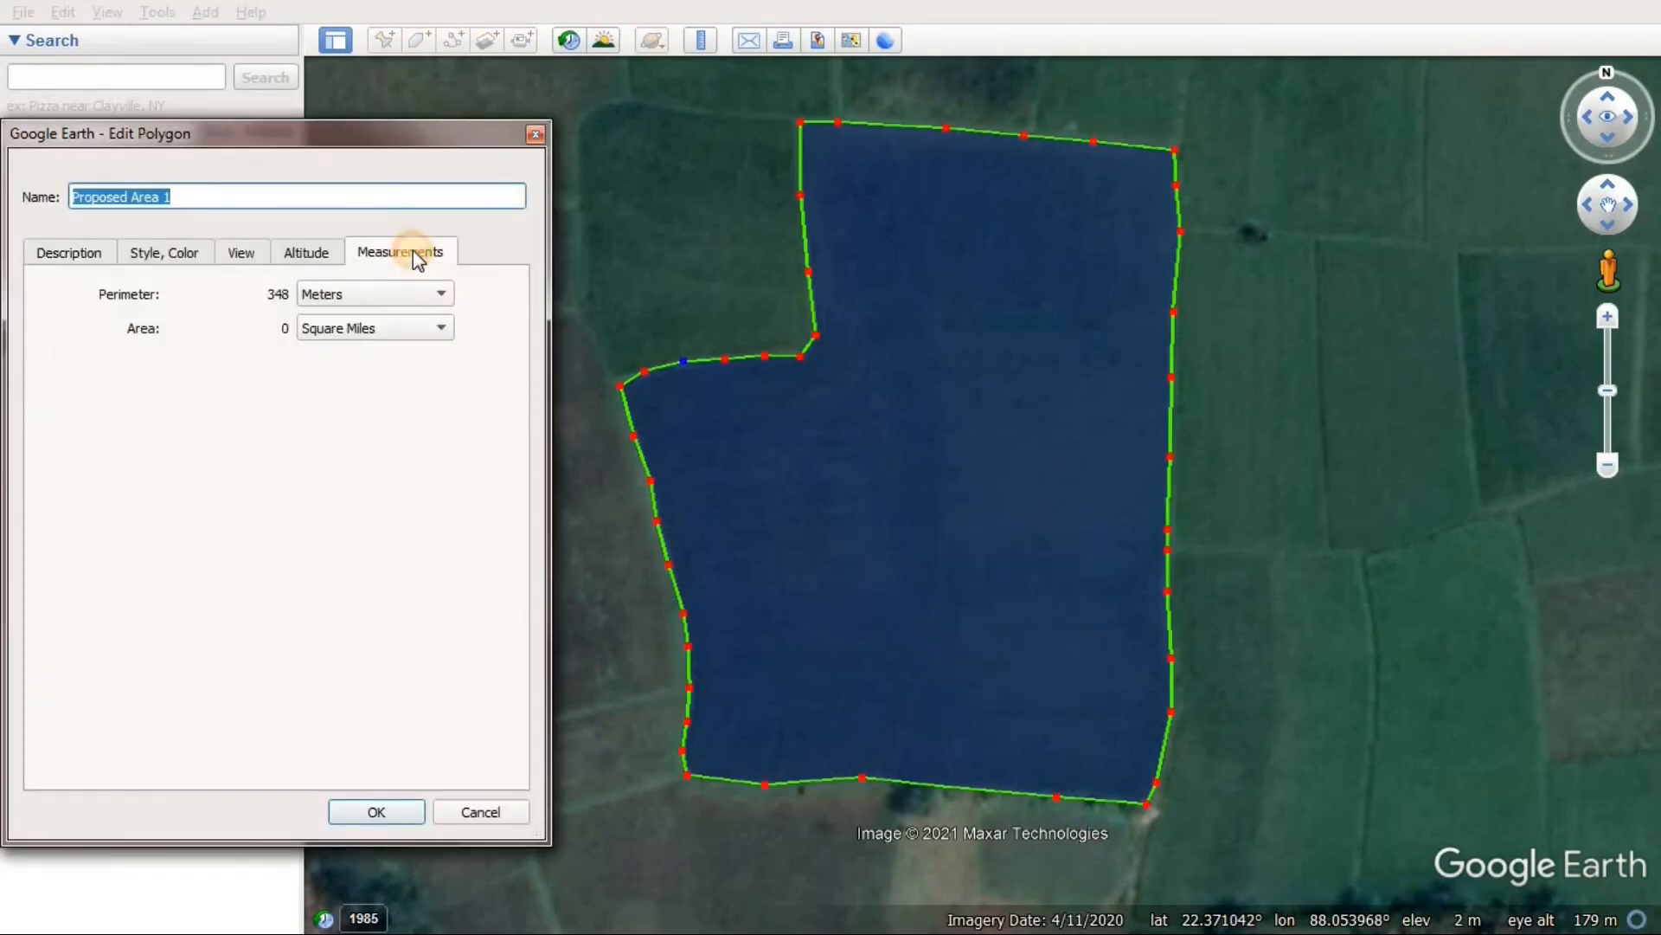
pyautogui.click(396, 331)
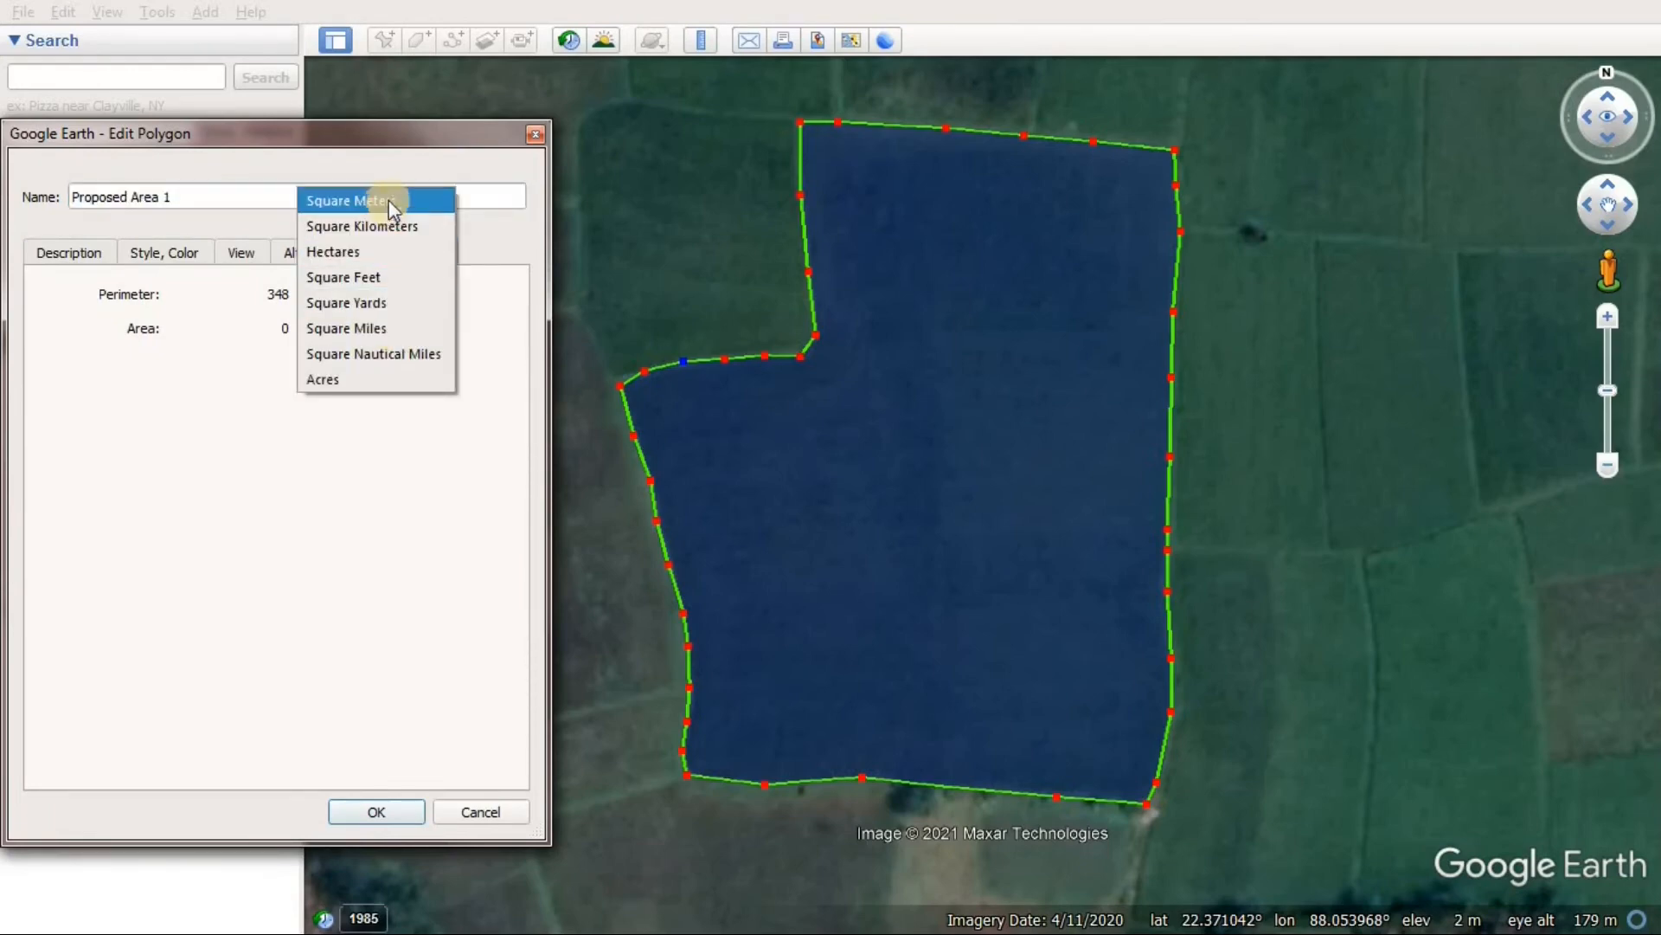
pyautogui.click(388, 200)
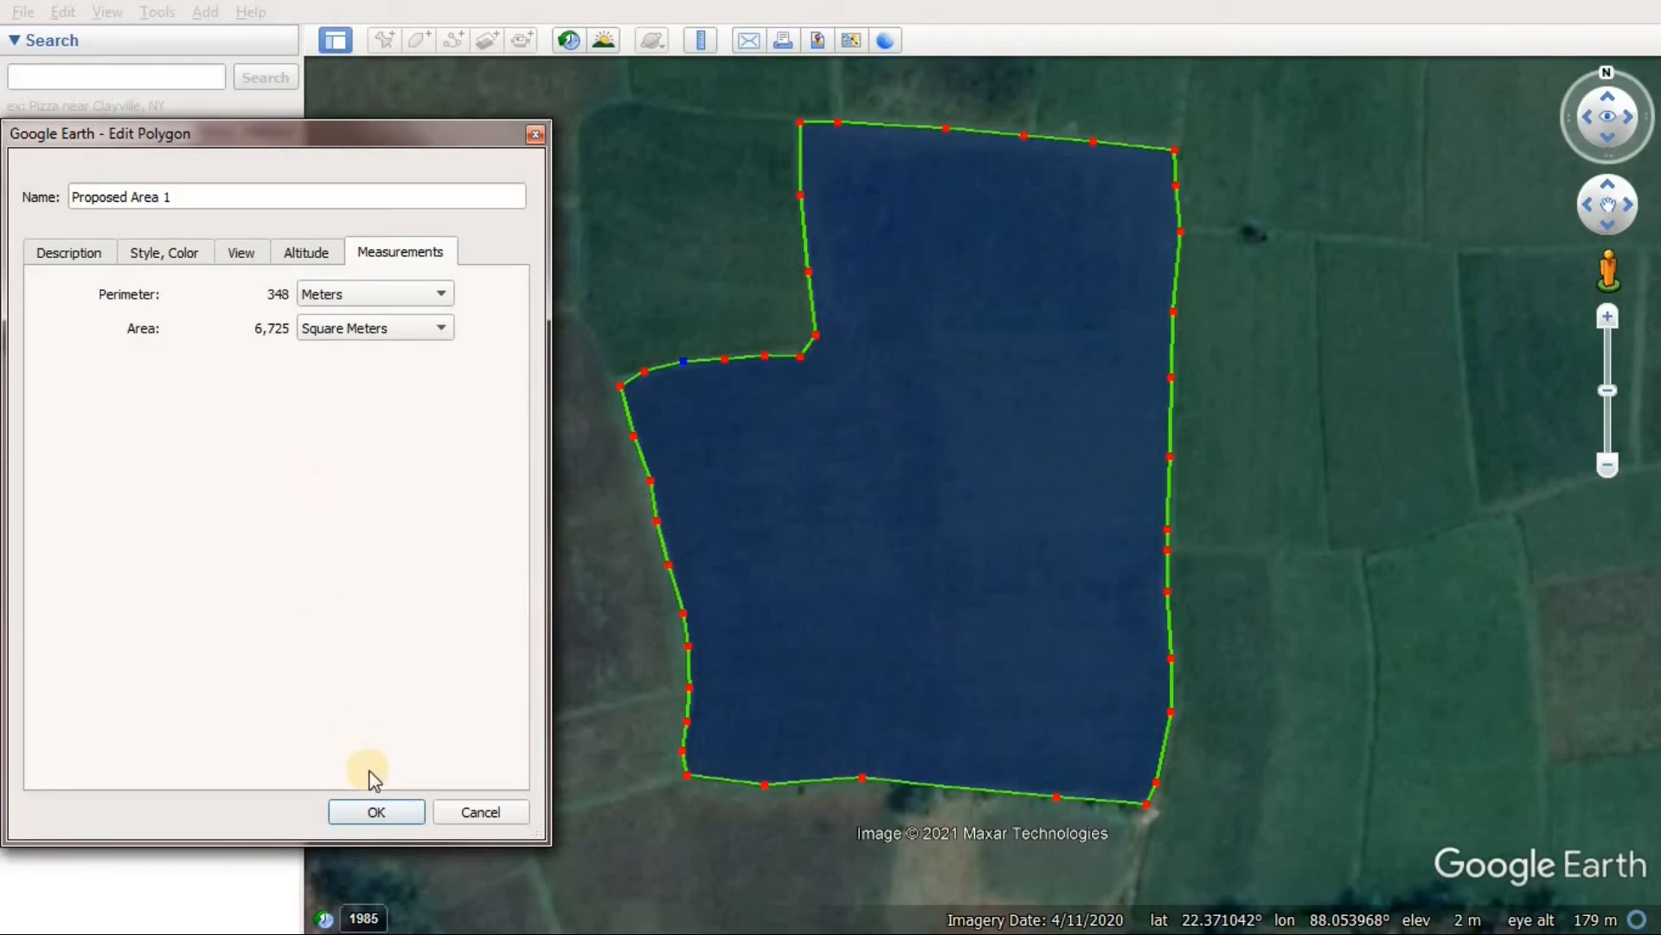
pyautogui.click(377, 812)
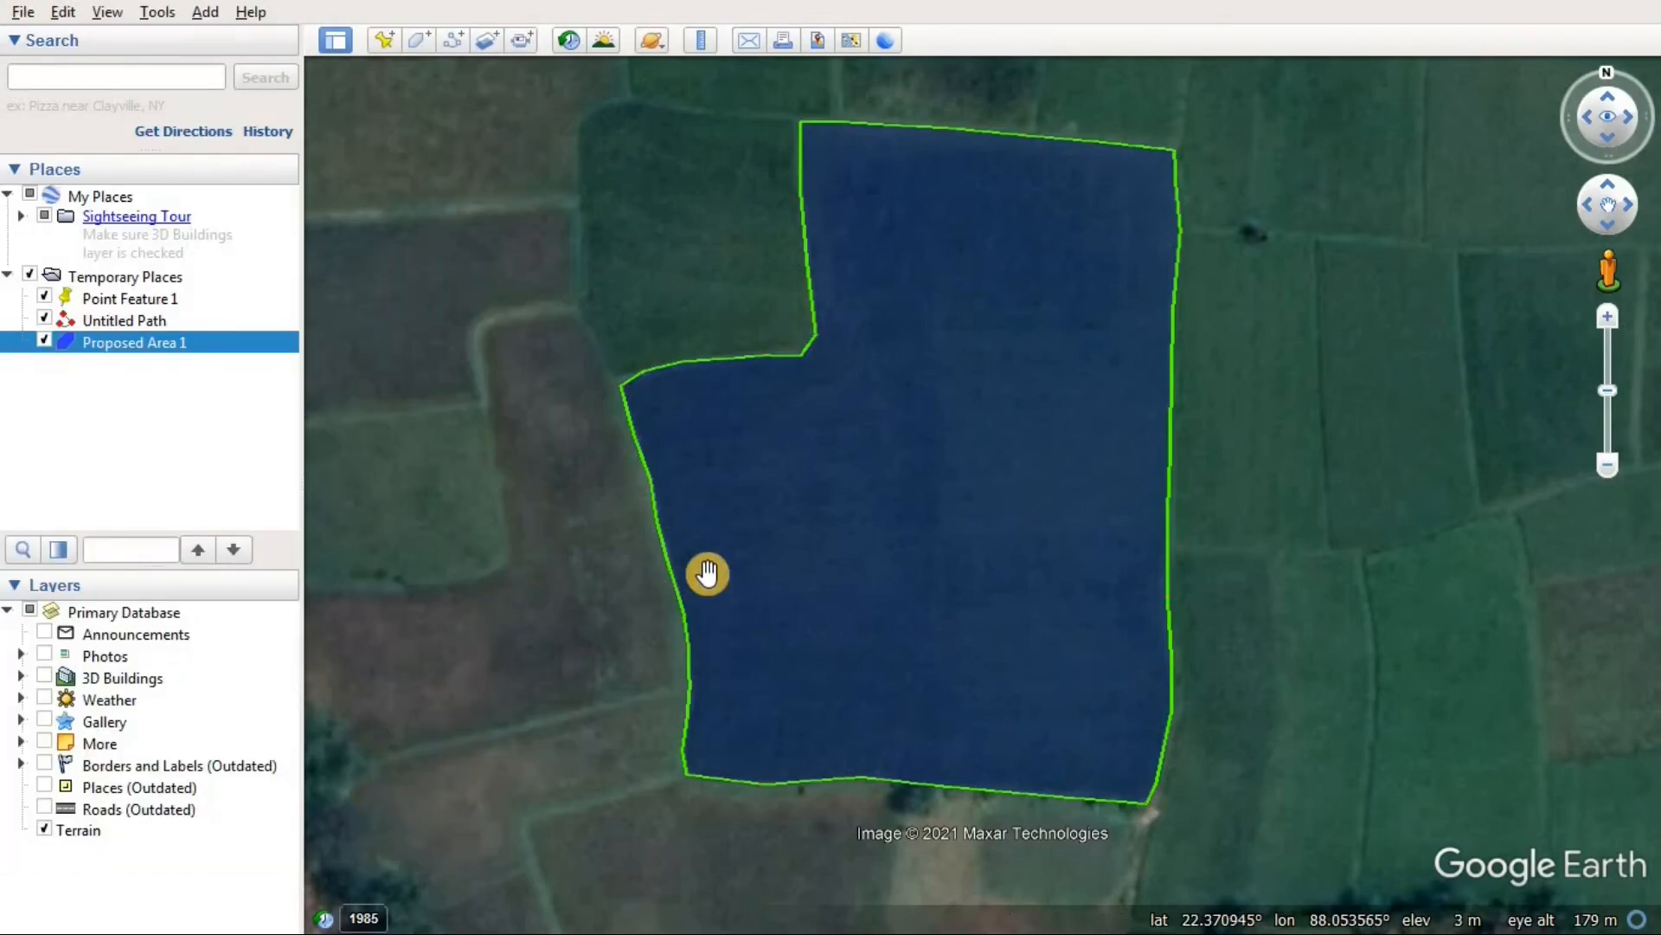
# Open the Ruler and place its window clear of the Proposed Area 1 polygon
pyautogui.scroll(-3, 705, 567)
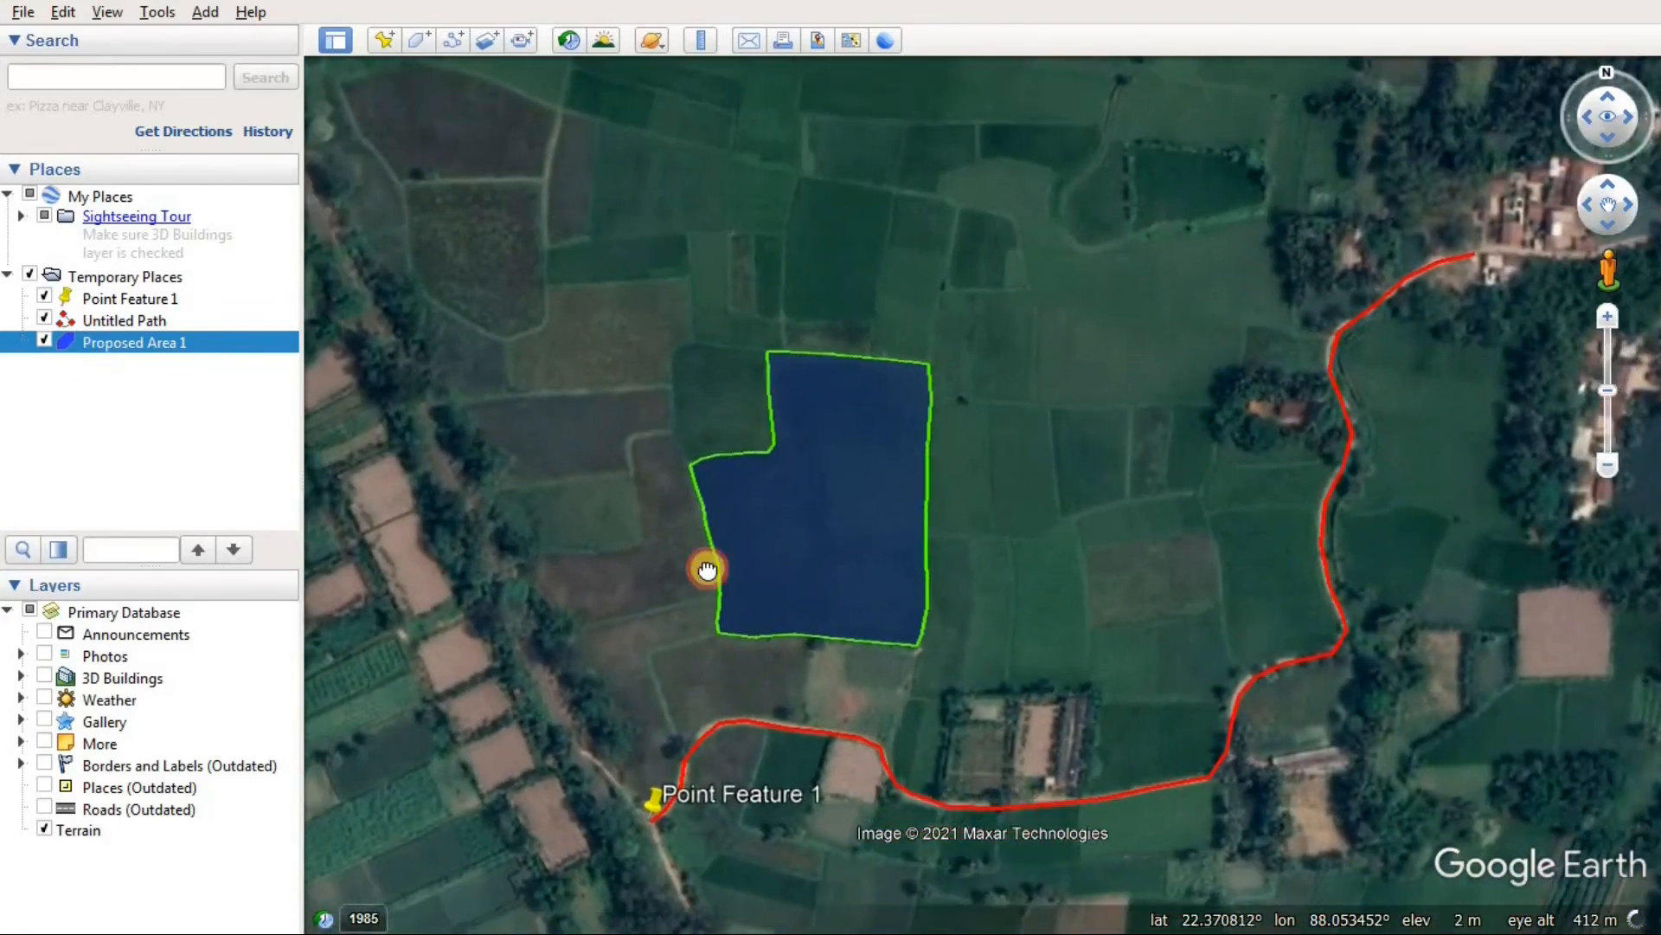
pyautogui.moveTo(707, 569); pyautogui.dragTo(706, 523)
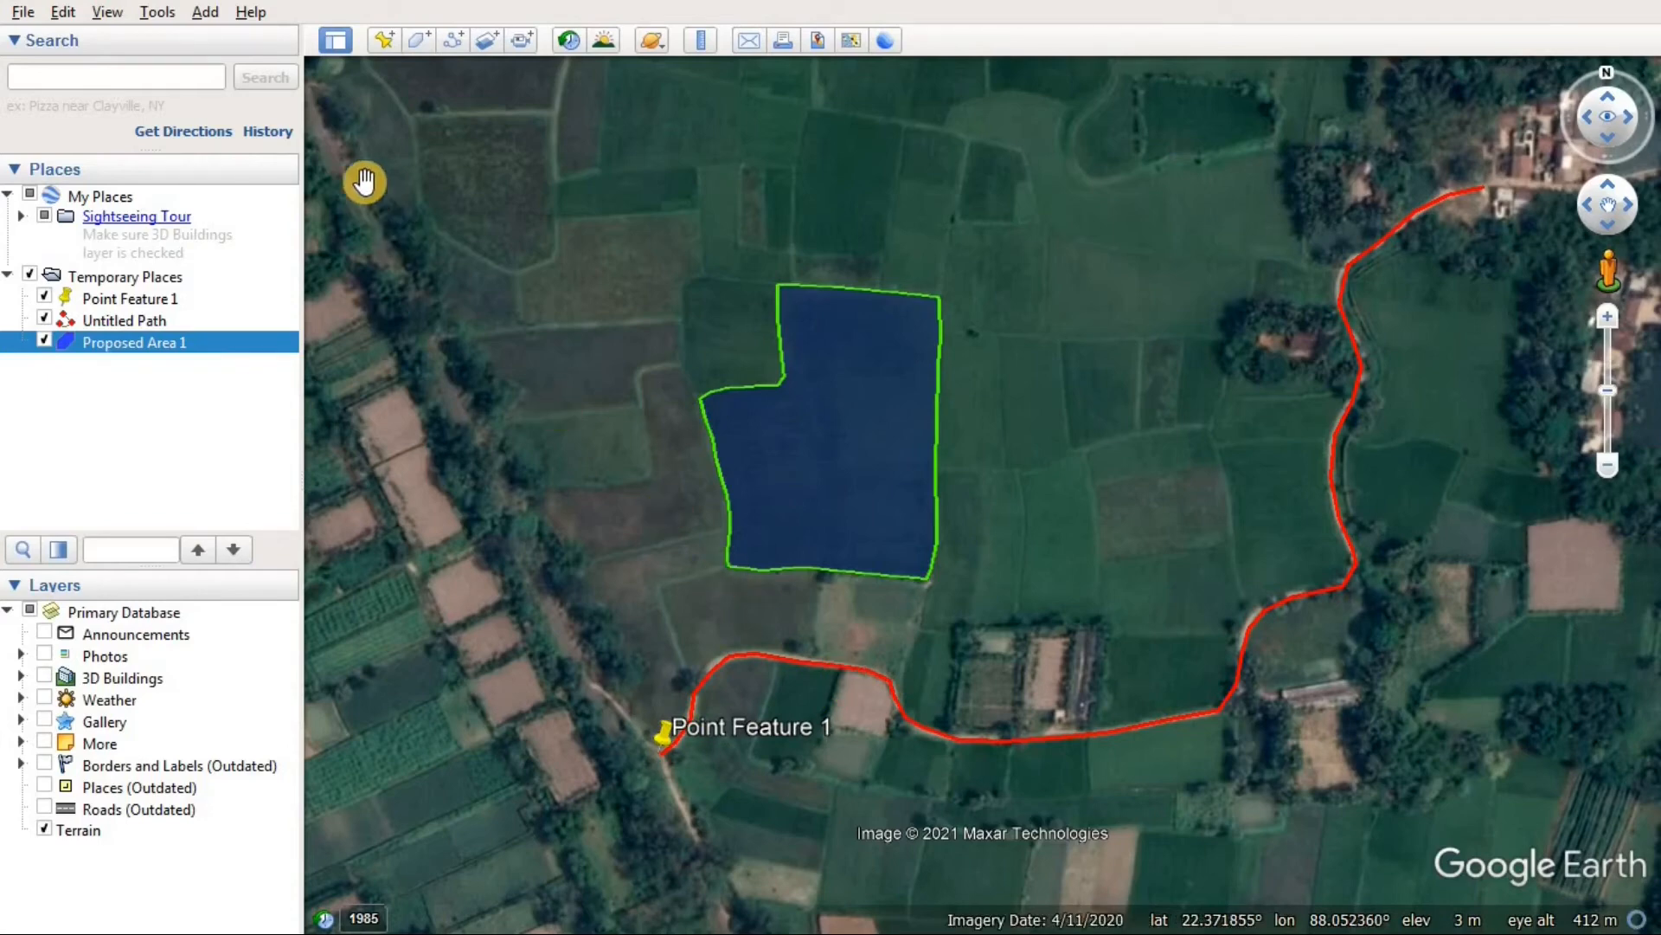
pyautogui.click(156, 12)
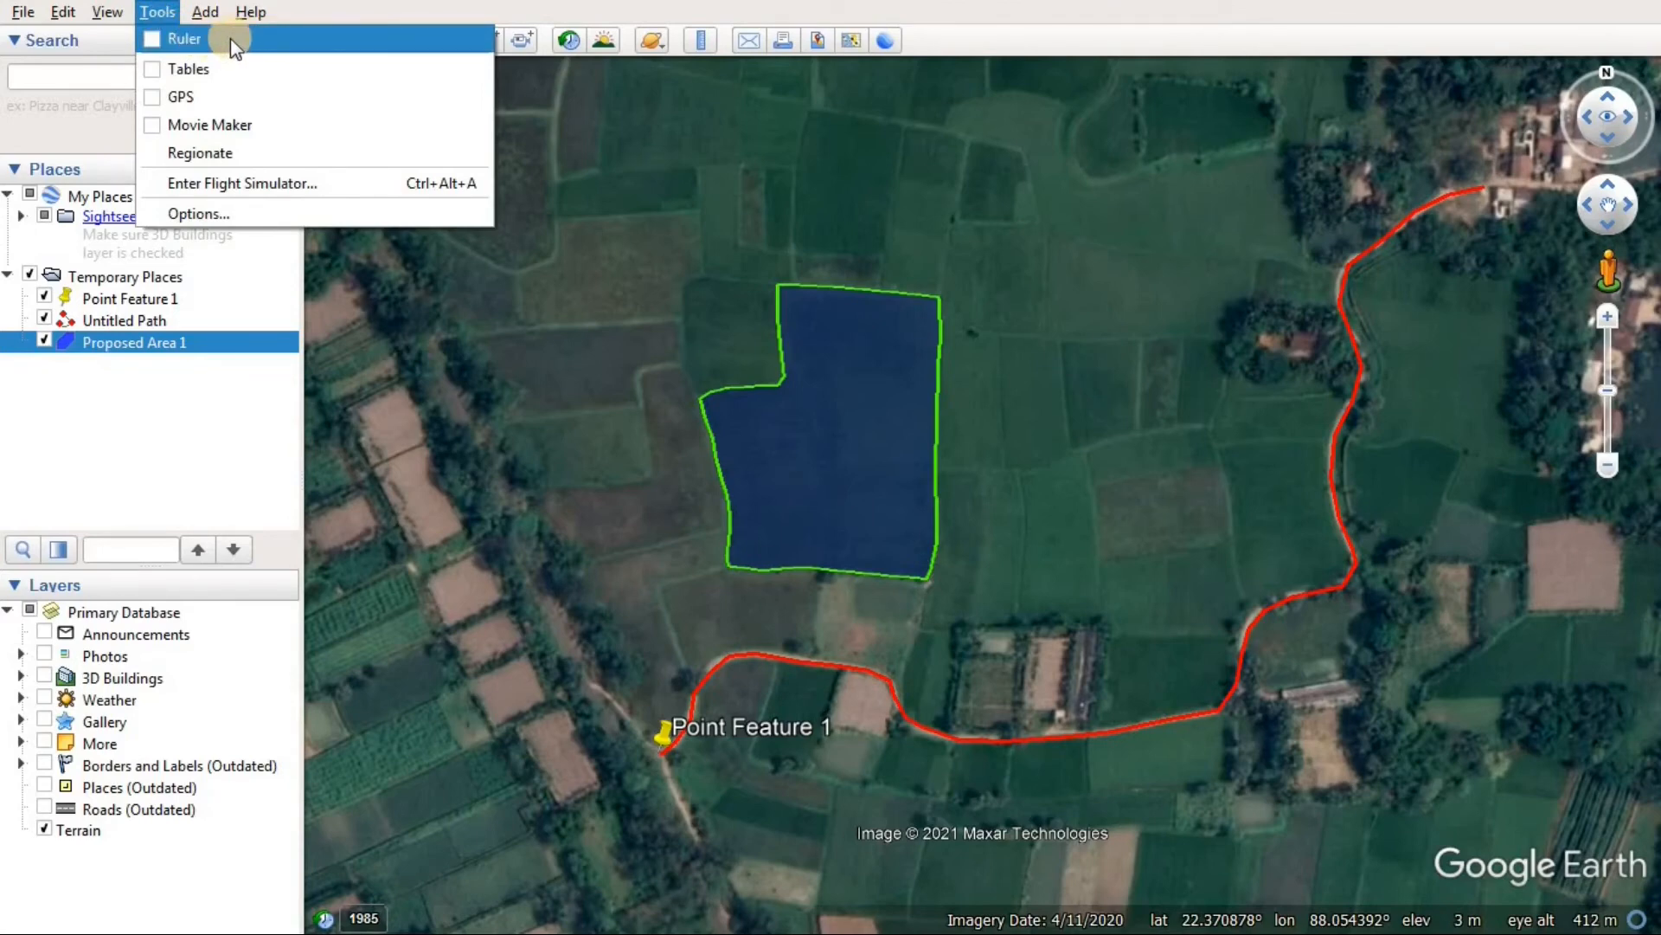
pyautogui.click(359, 6)
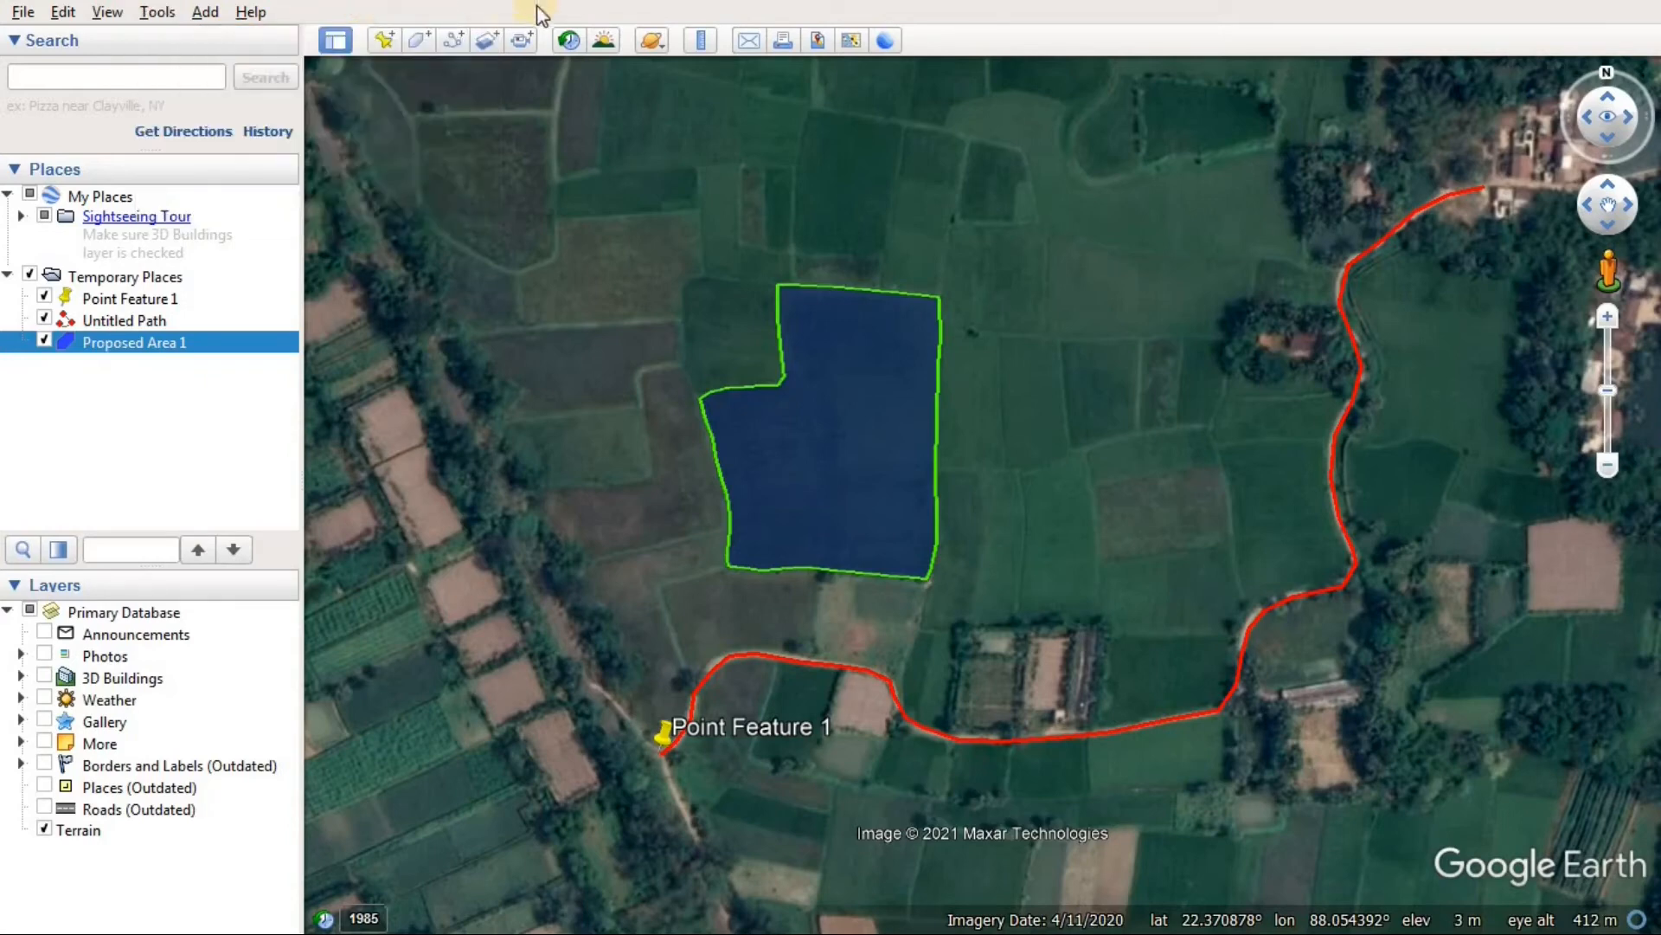
pyautogui.click(703, 41)
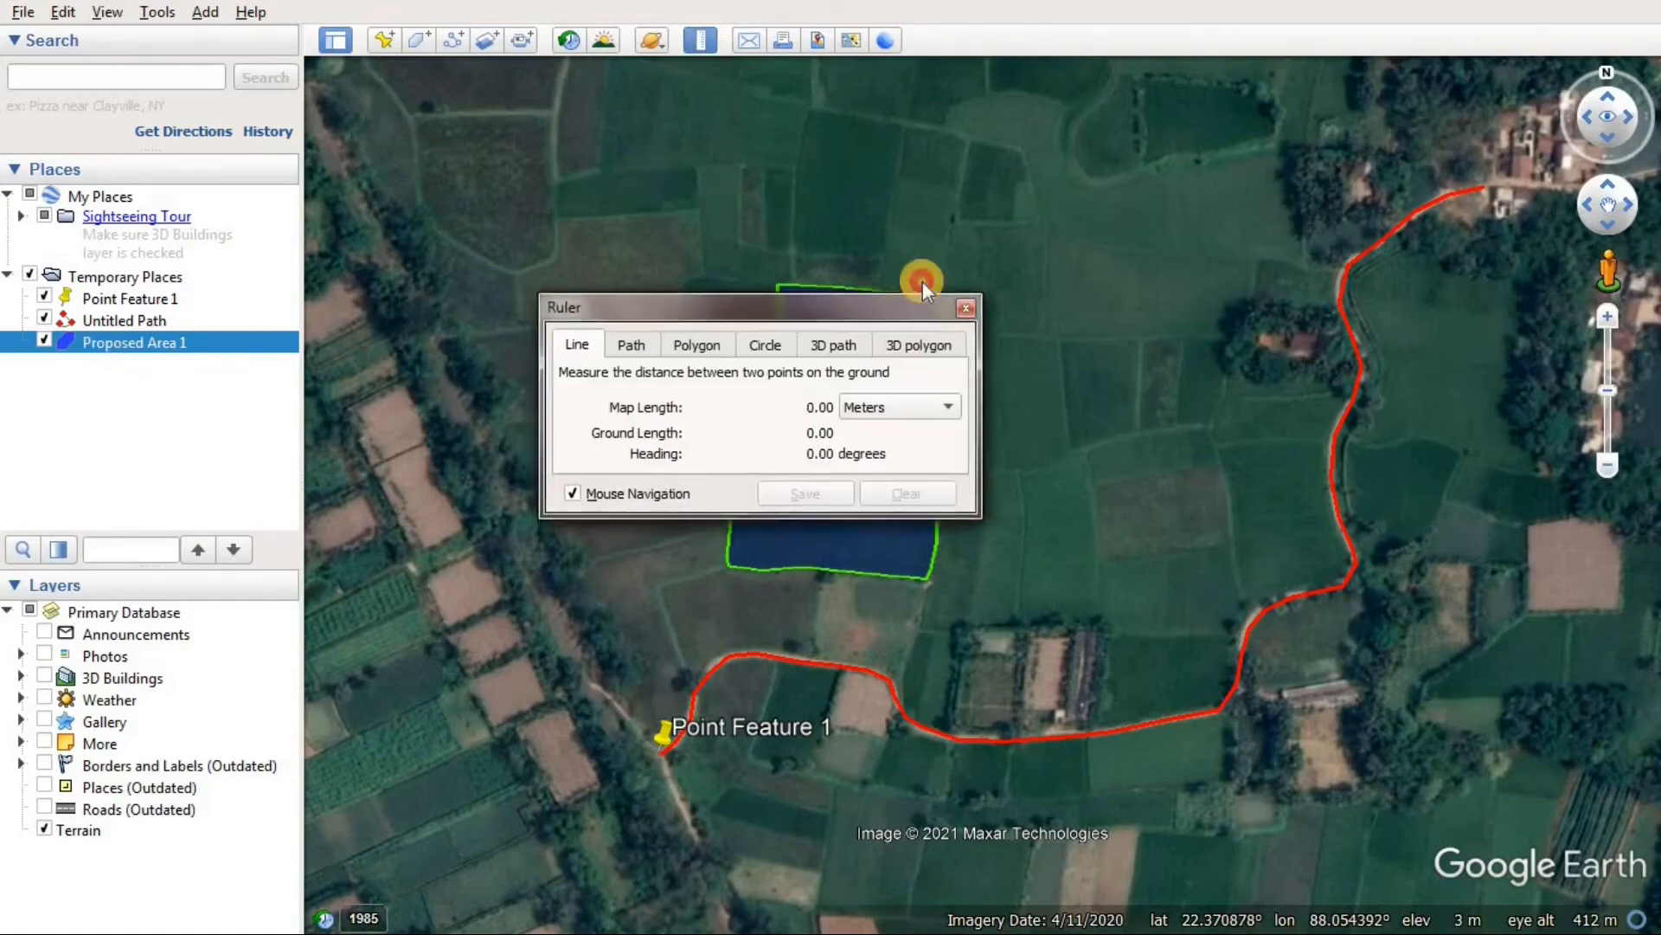
pyautogui.moveTo(923, 282); pyautogui.dragTo(1394, 90)
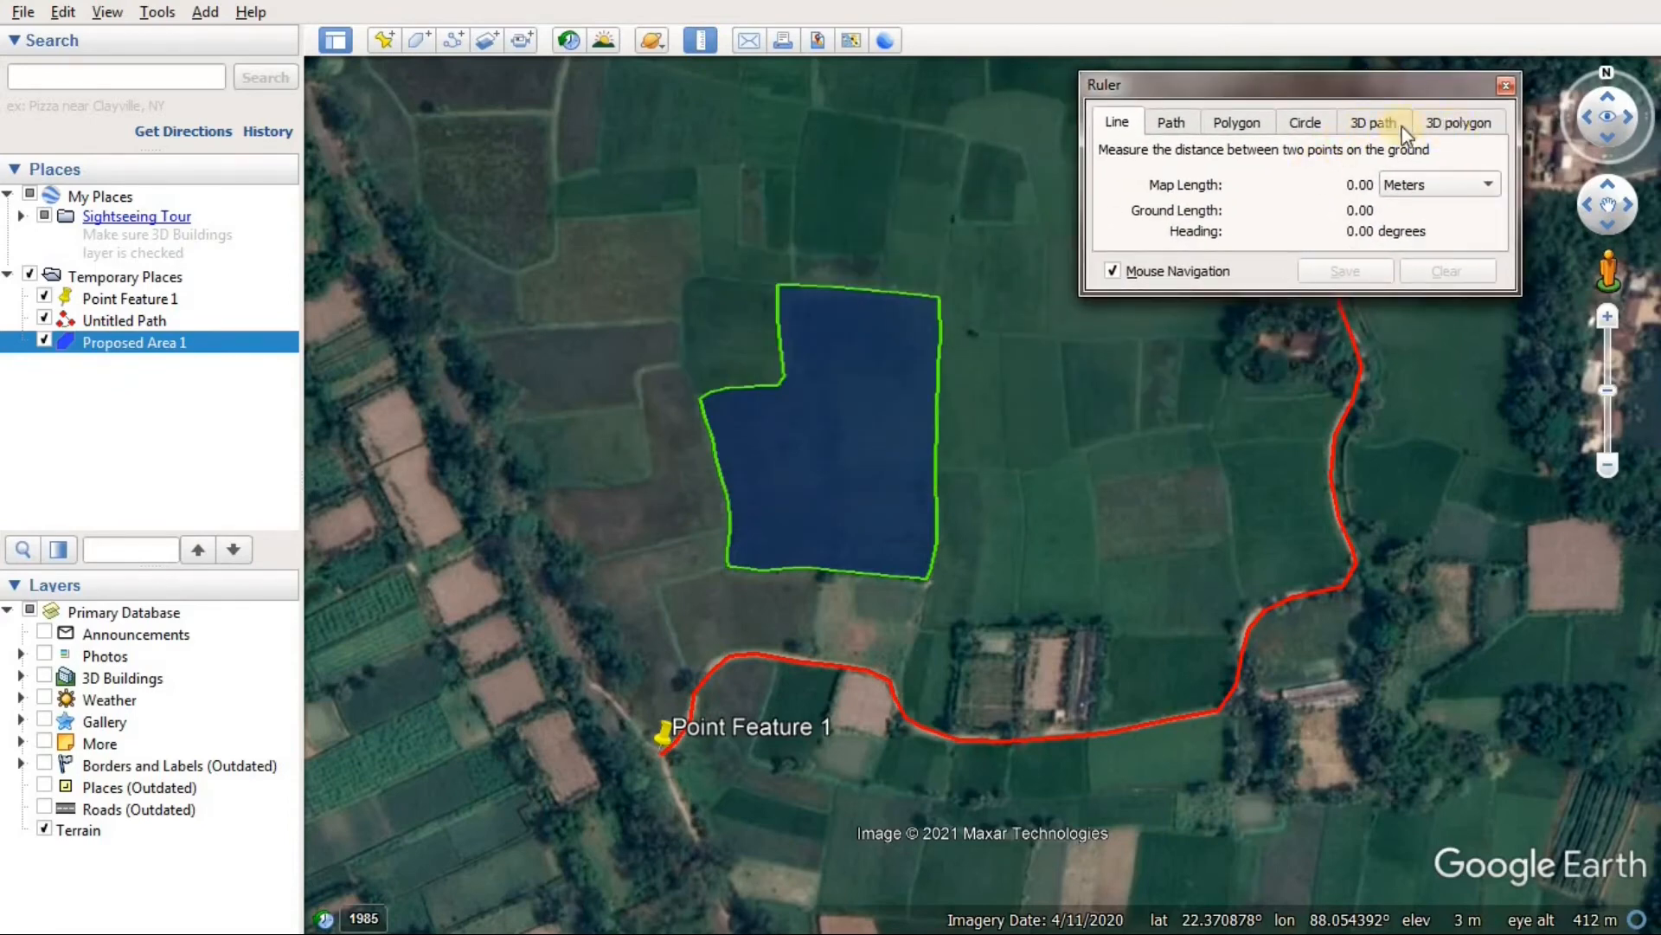
# Examine the Ruler's Path, Polygon, Circle, 3D path and 3D polygon measuring modes
pyautogui.click(1187, 123)
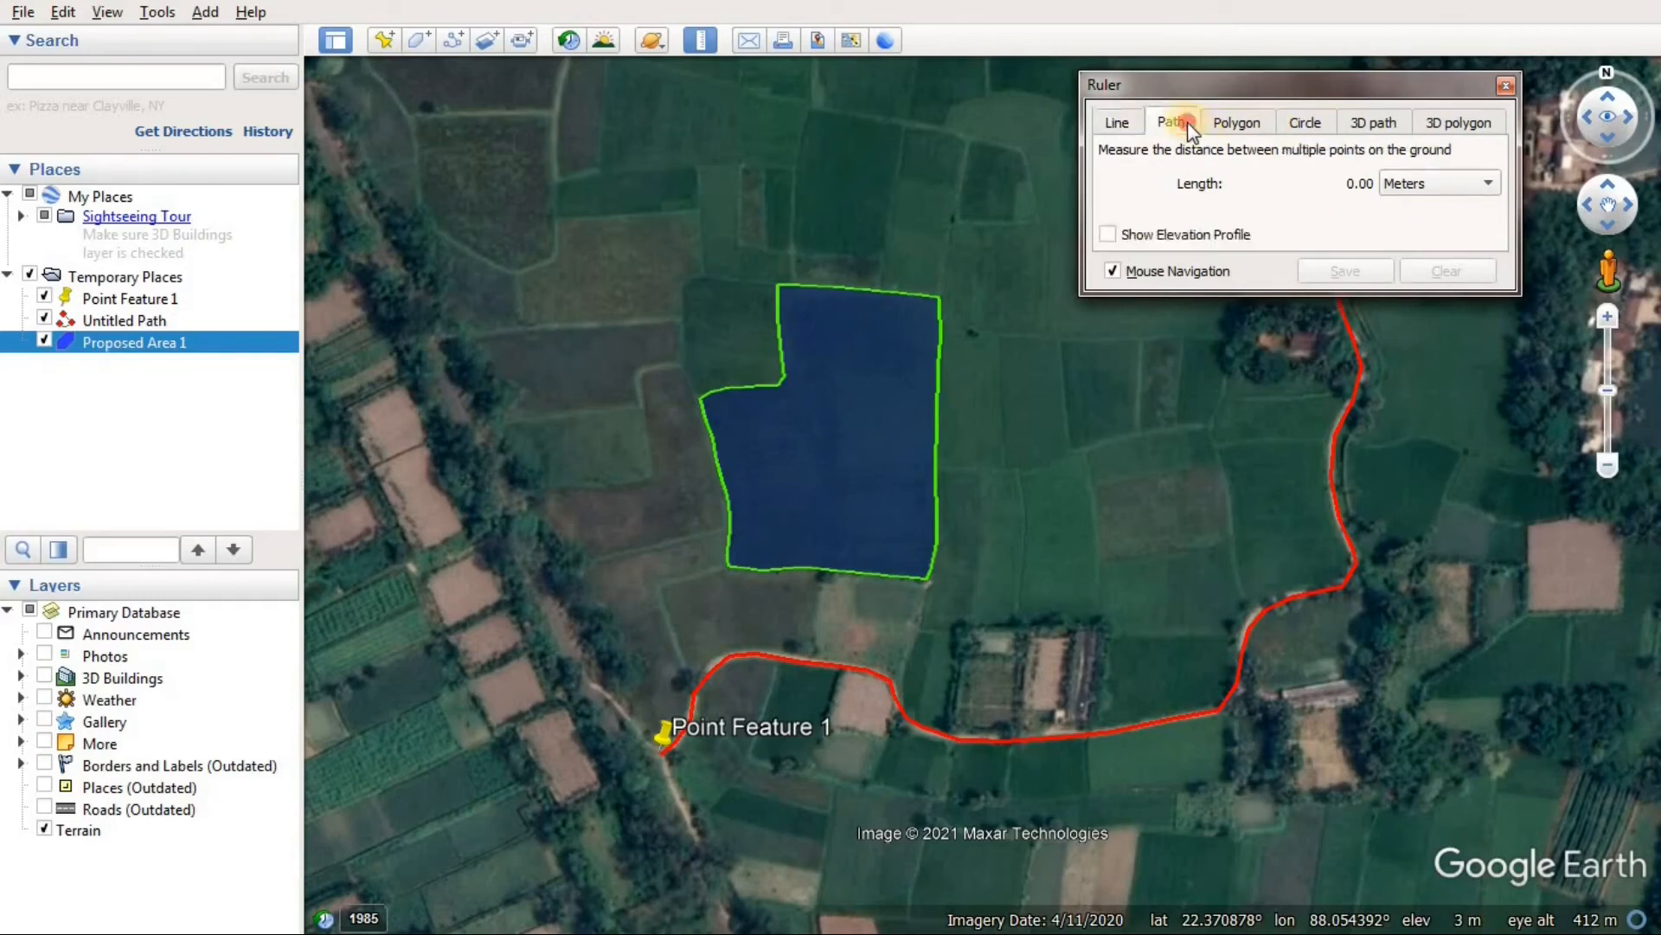
pyautogui.click(1238, 123)
pyautogui.click(1305, 123)
pyautogui.click(1376, 122)
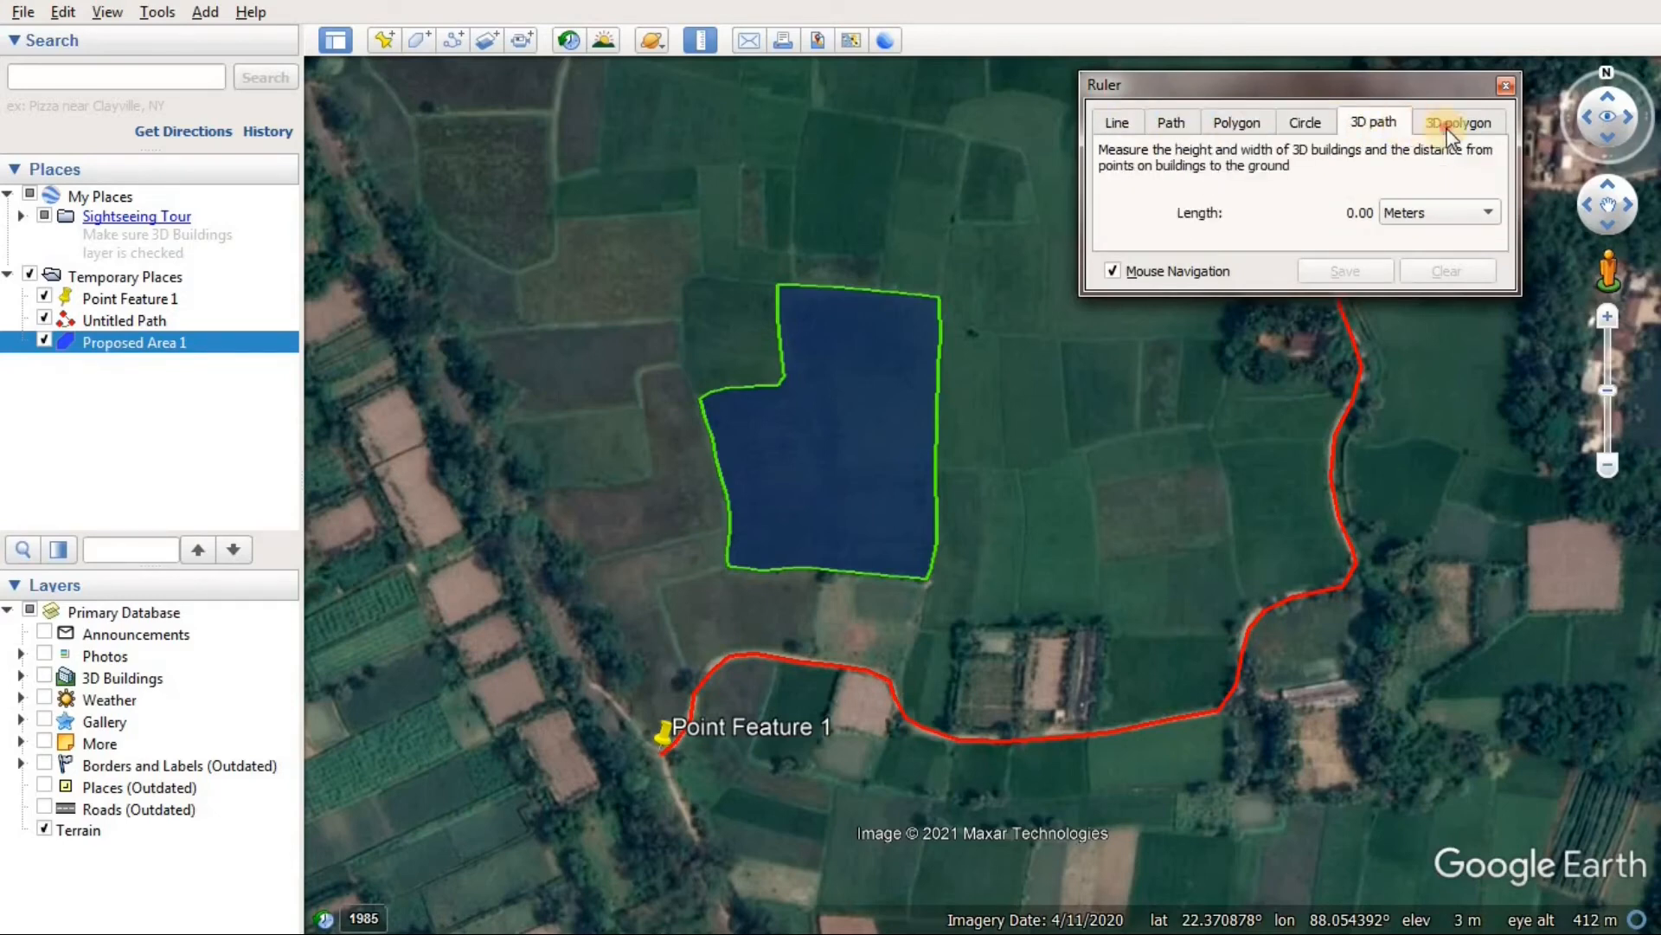
pyautogui.click(1450, 126)
pyautogui.click(1172, 126)
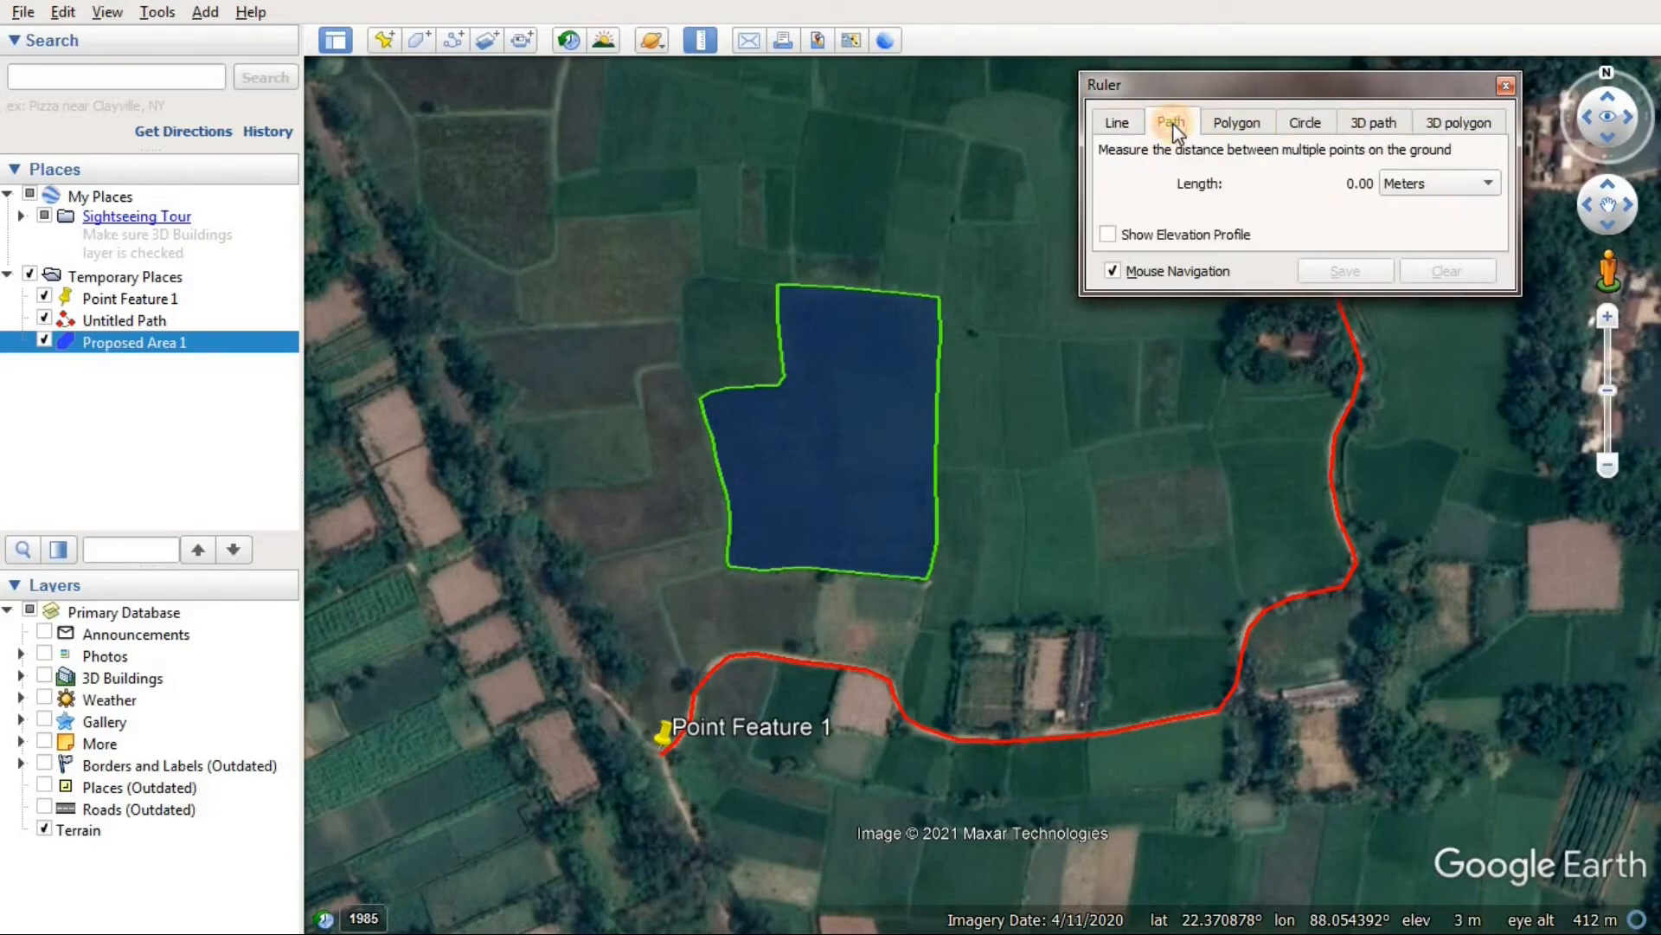
pyautogui.click(1235, 131)
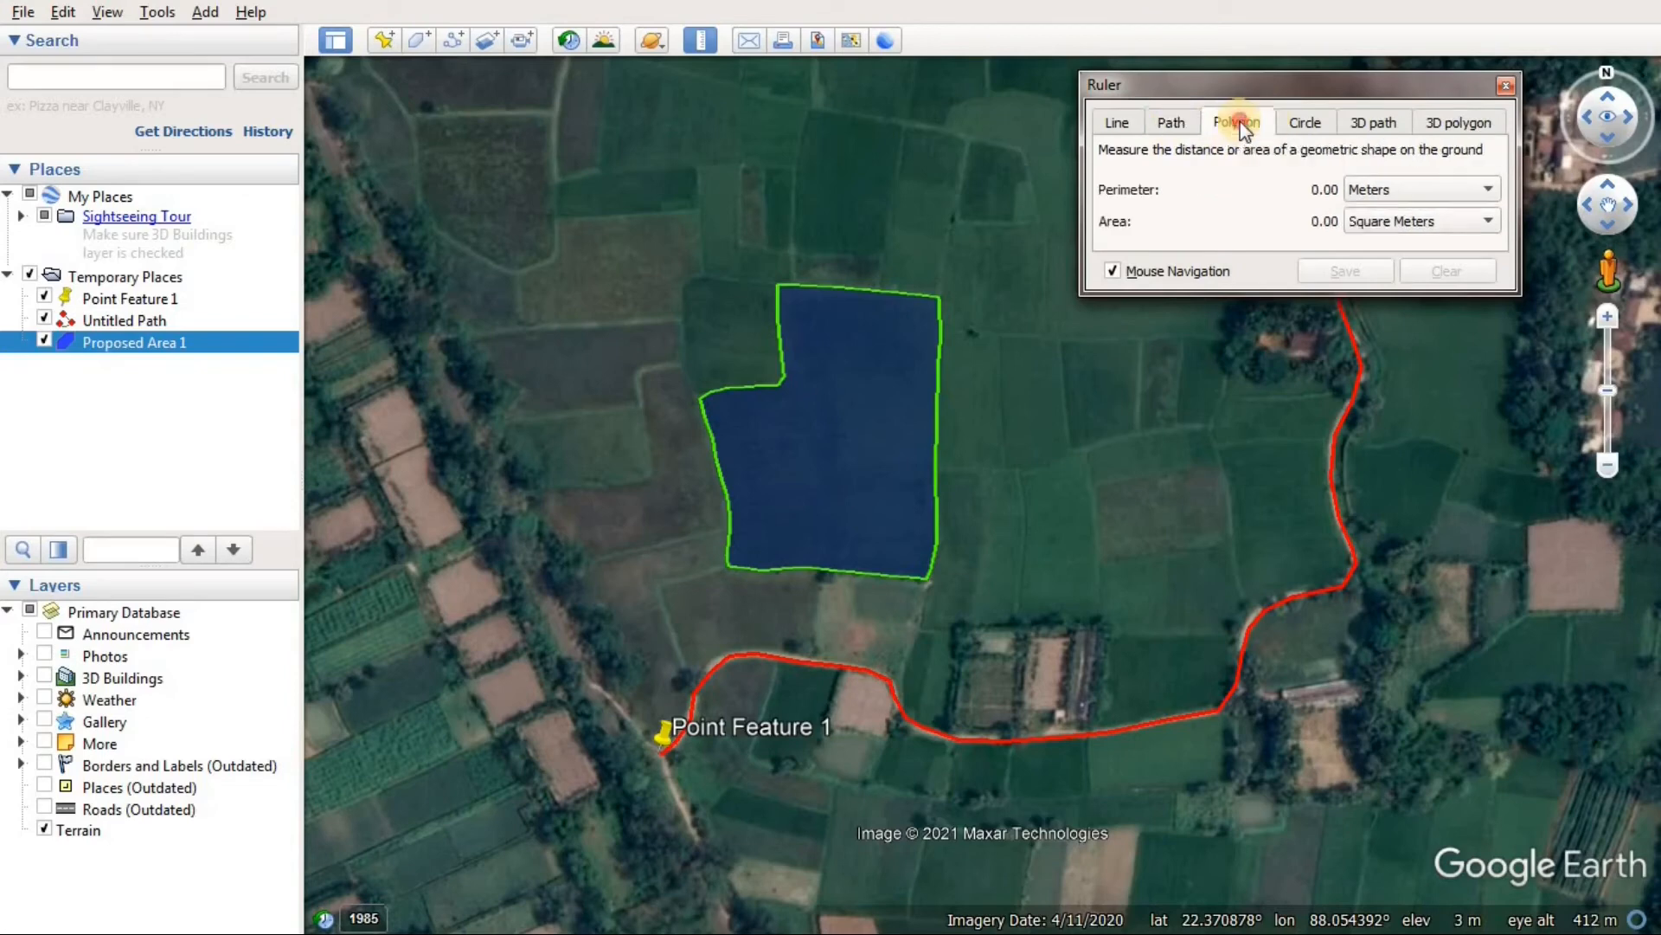
pyautogui.click(1194, 128)
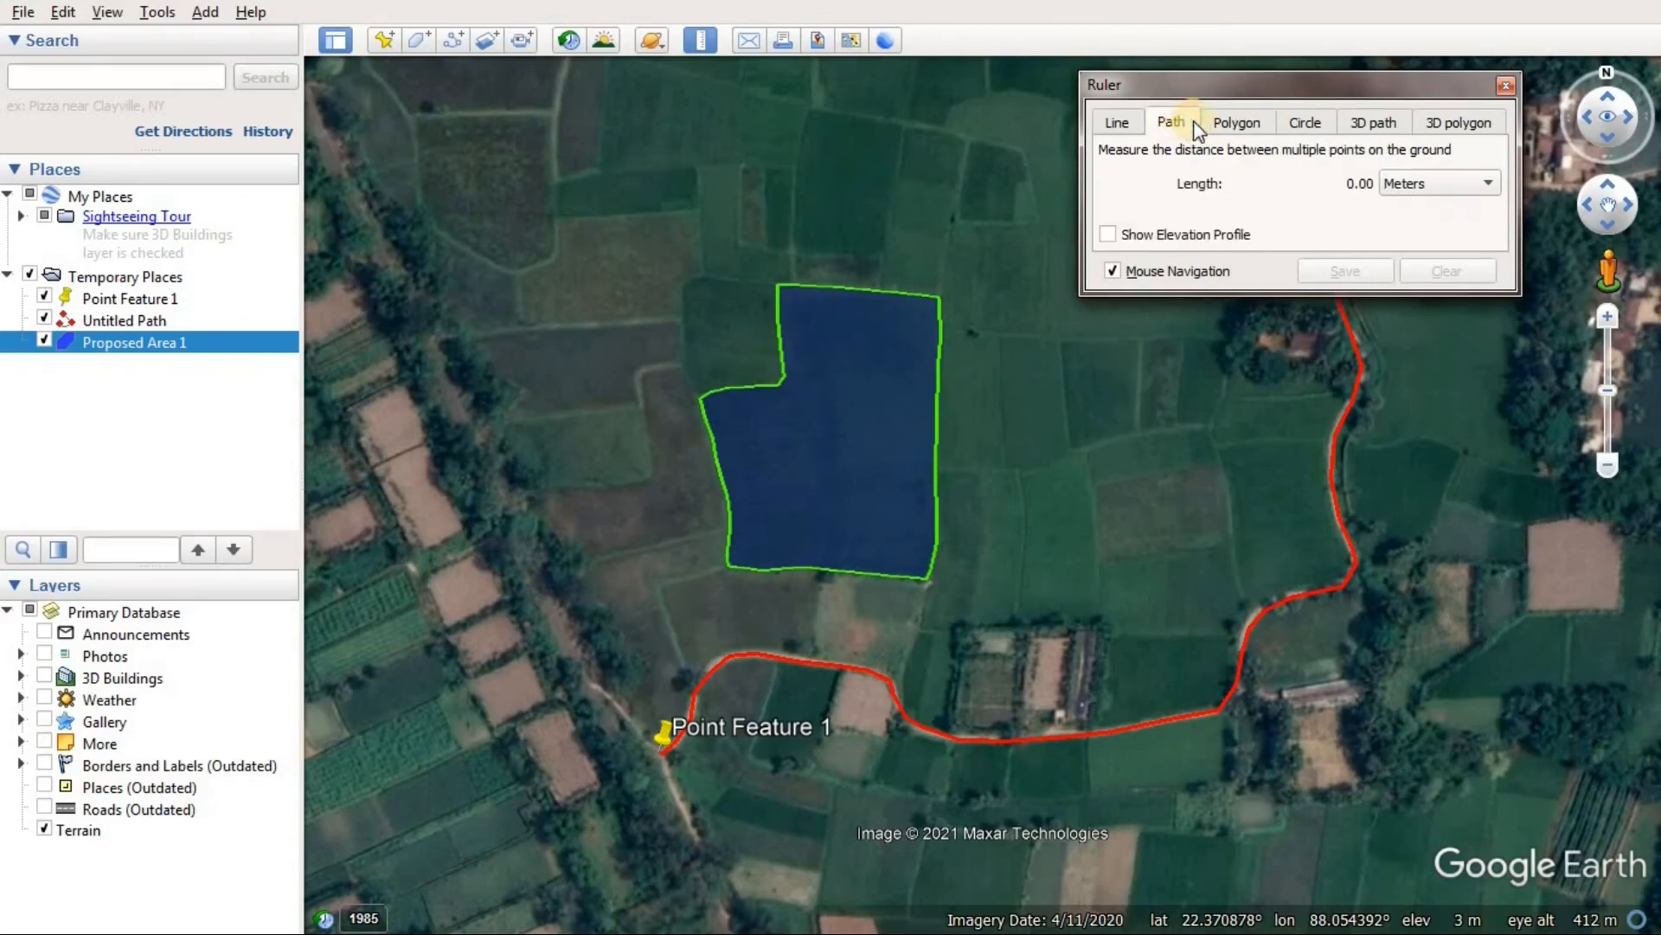
pyautogui.click(1255, 124)
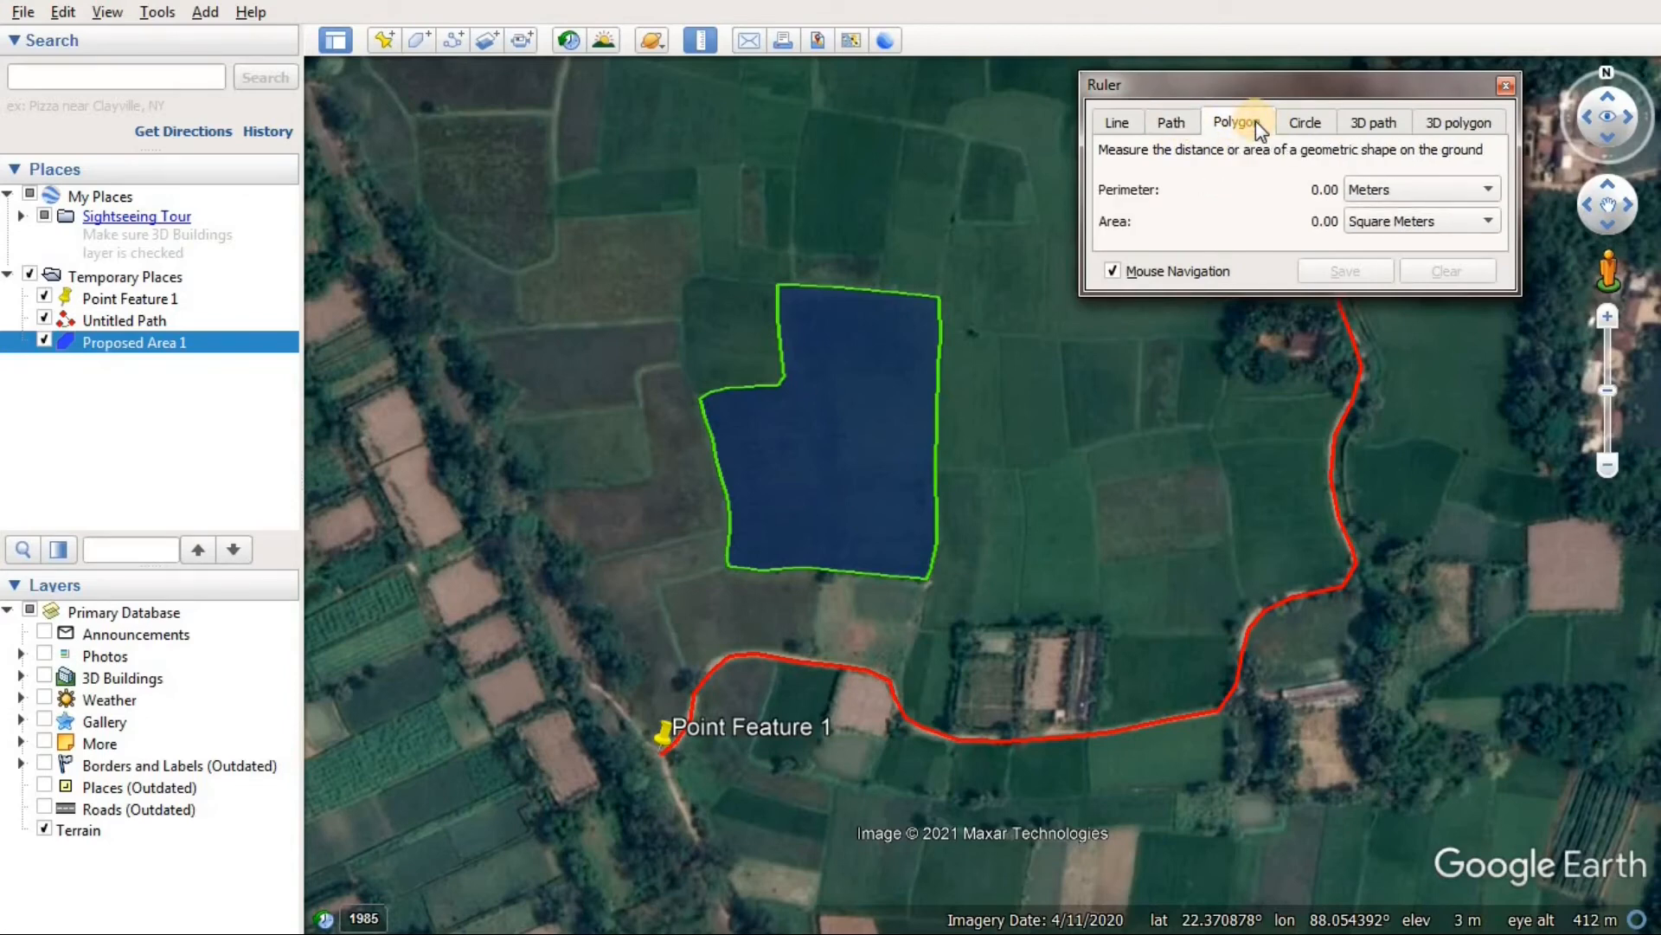
pyautogui.click(1172, 126)
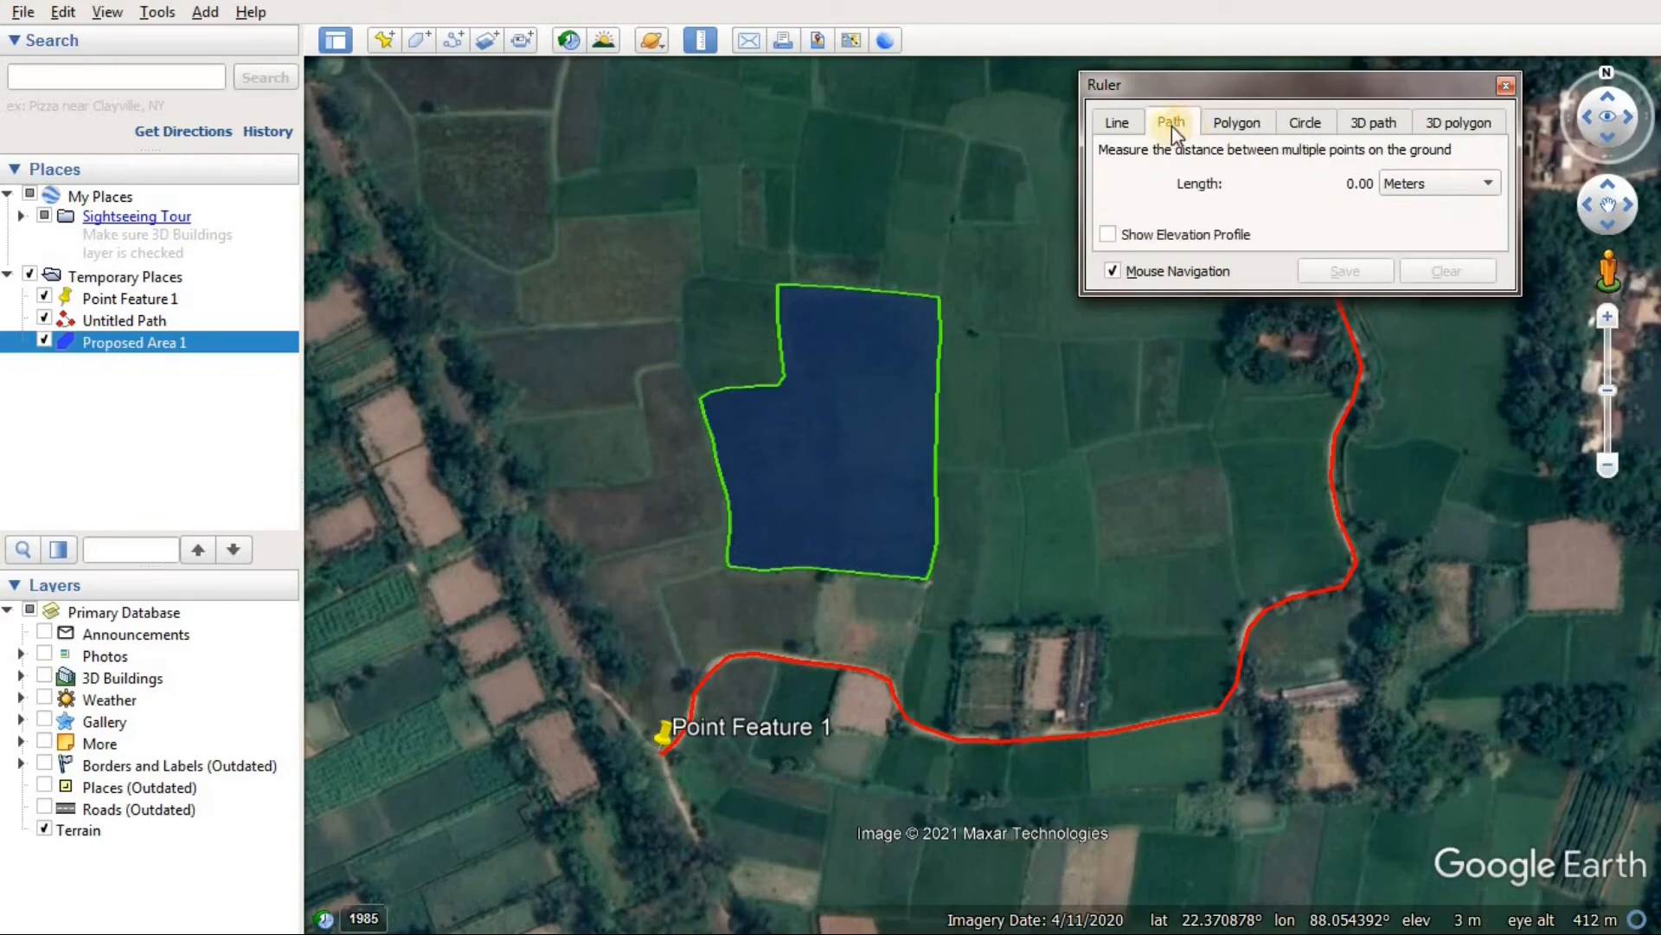
pyautogui.click(1120, 128)
pyautogui.click(1329, 126)
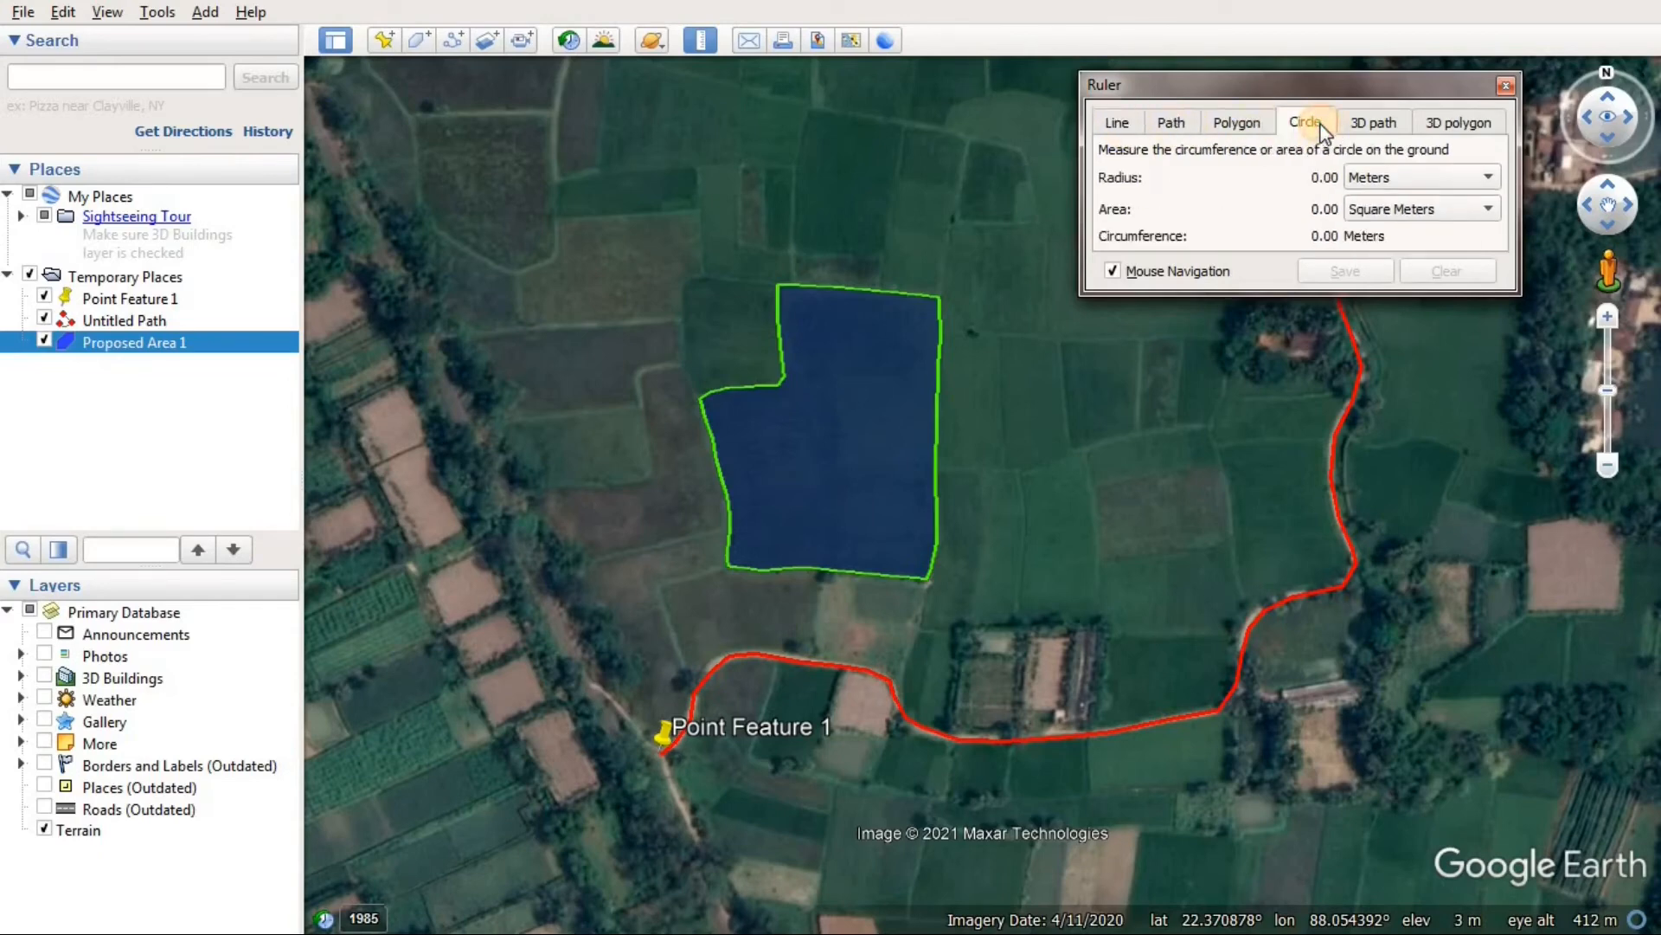
# Measure a straight line about 176 m long from the track just northwest of Point Feature 1 along the tree belt, in Meters
pyautogui.click(1119, 126)
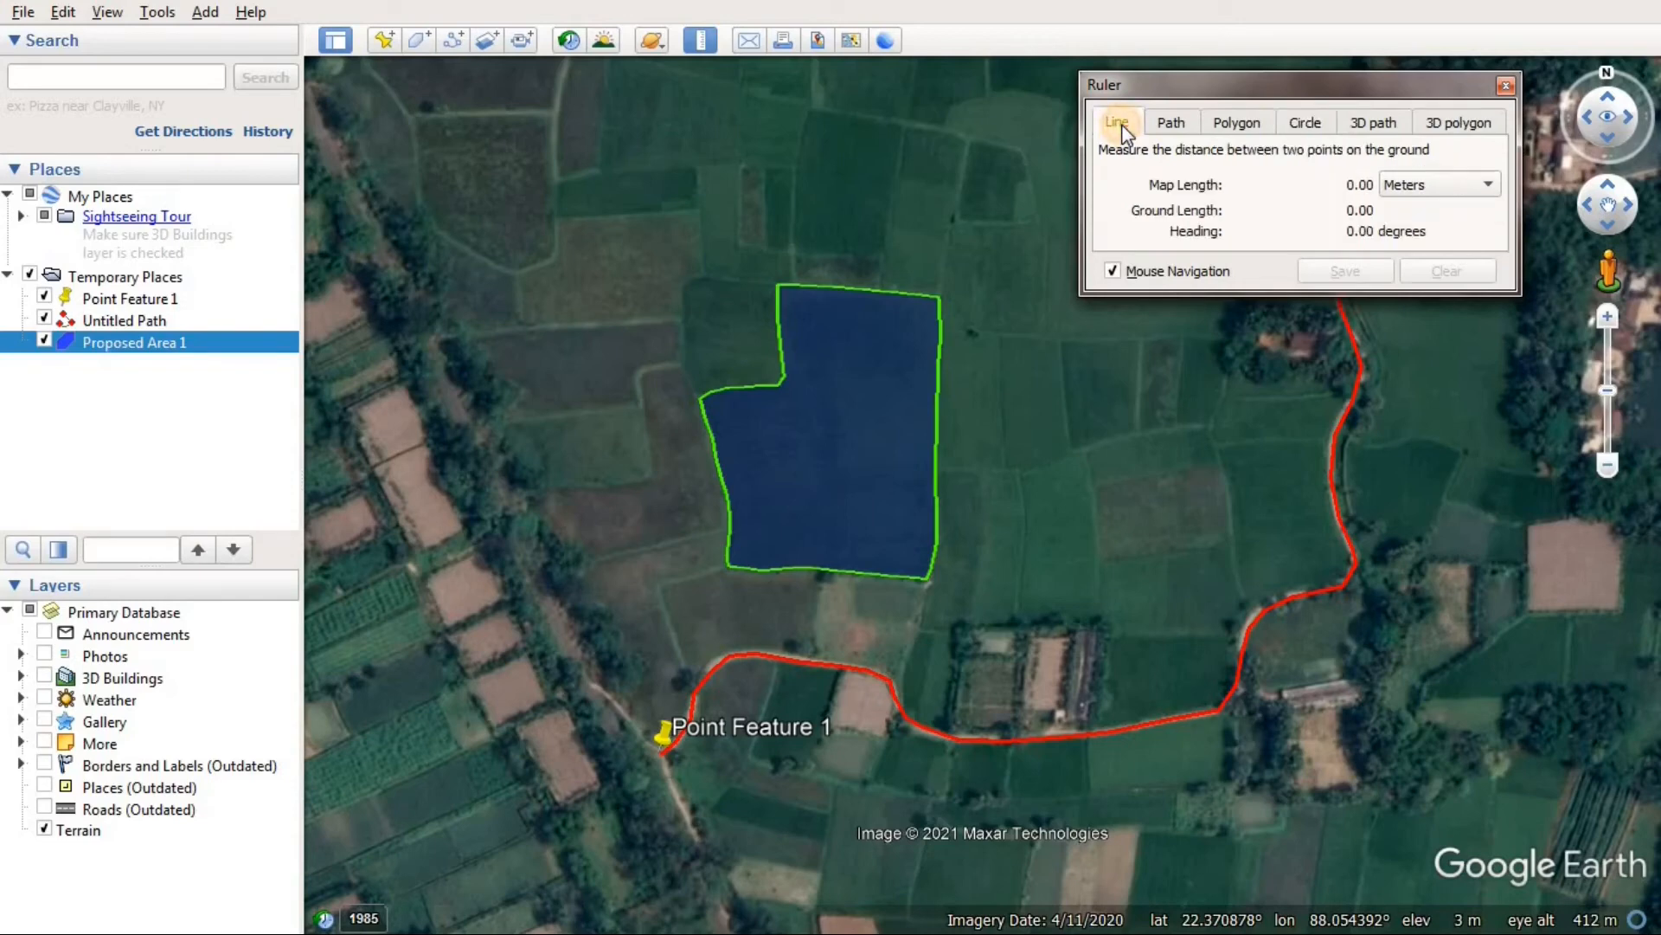
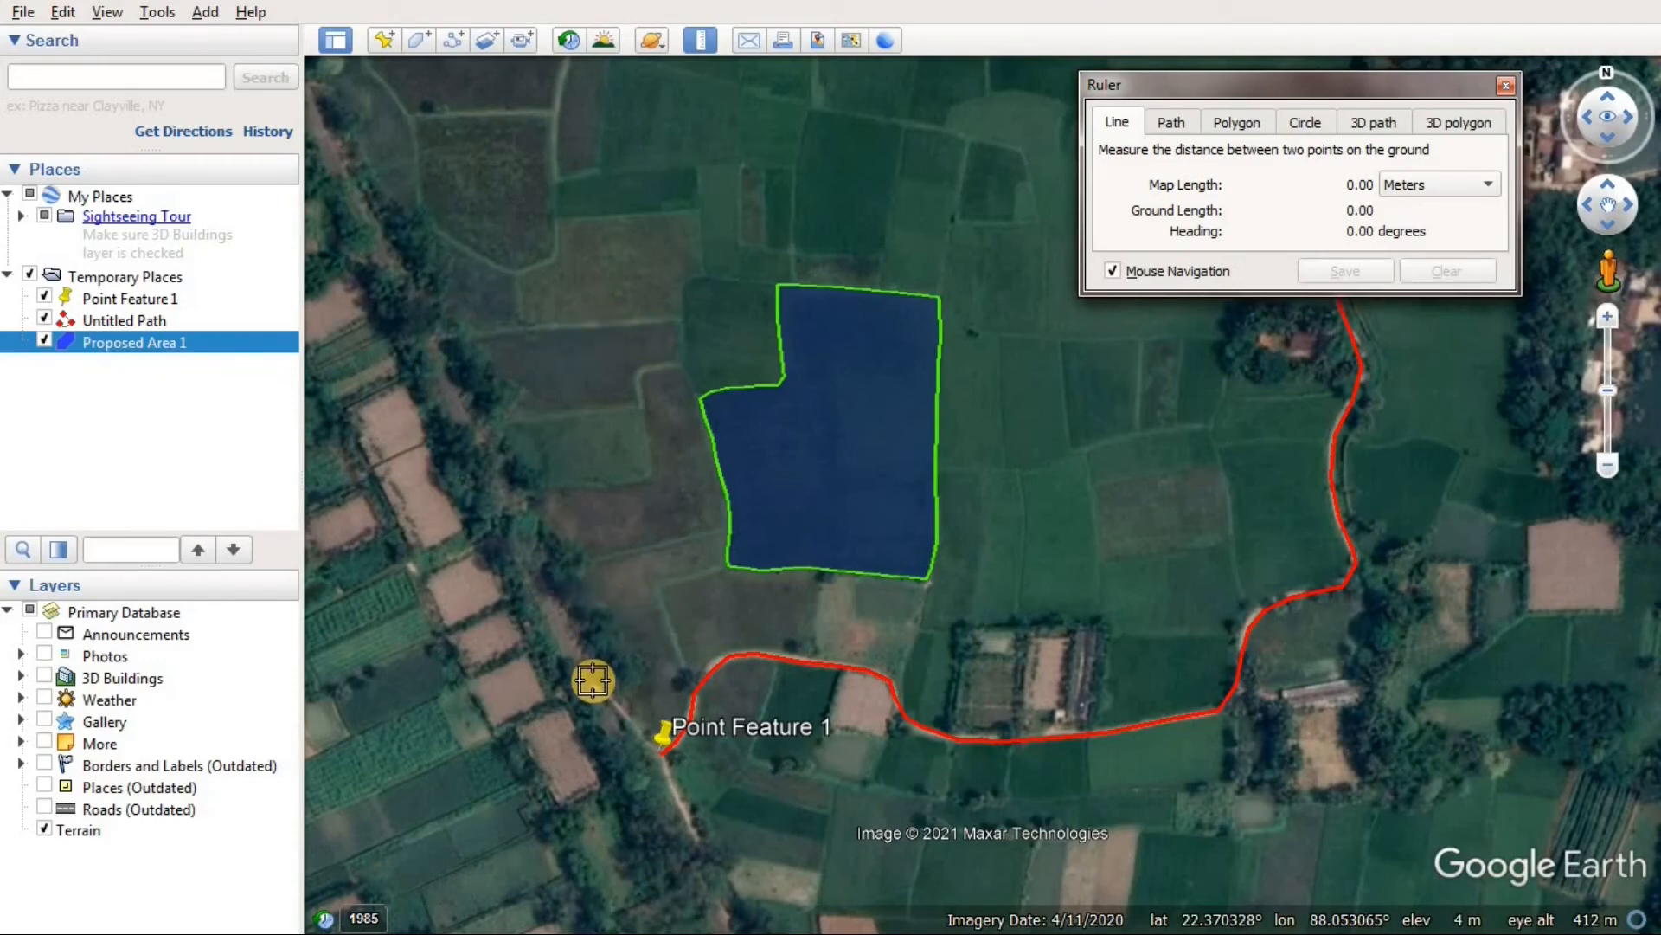
pyautogui.click(593, 681)
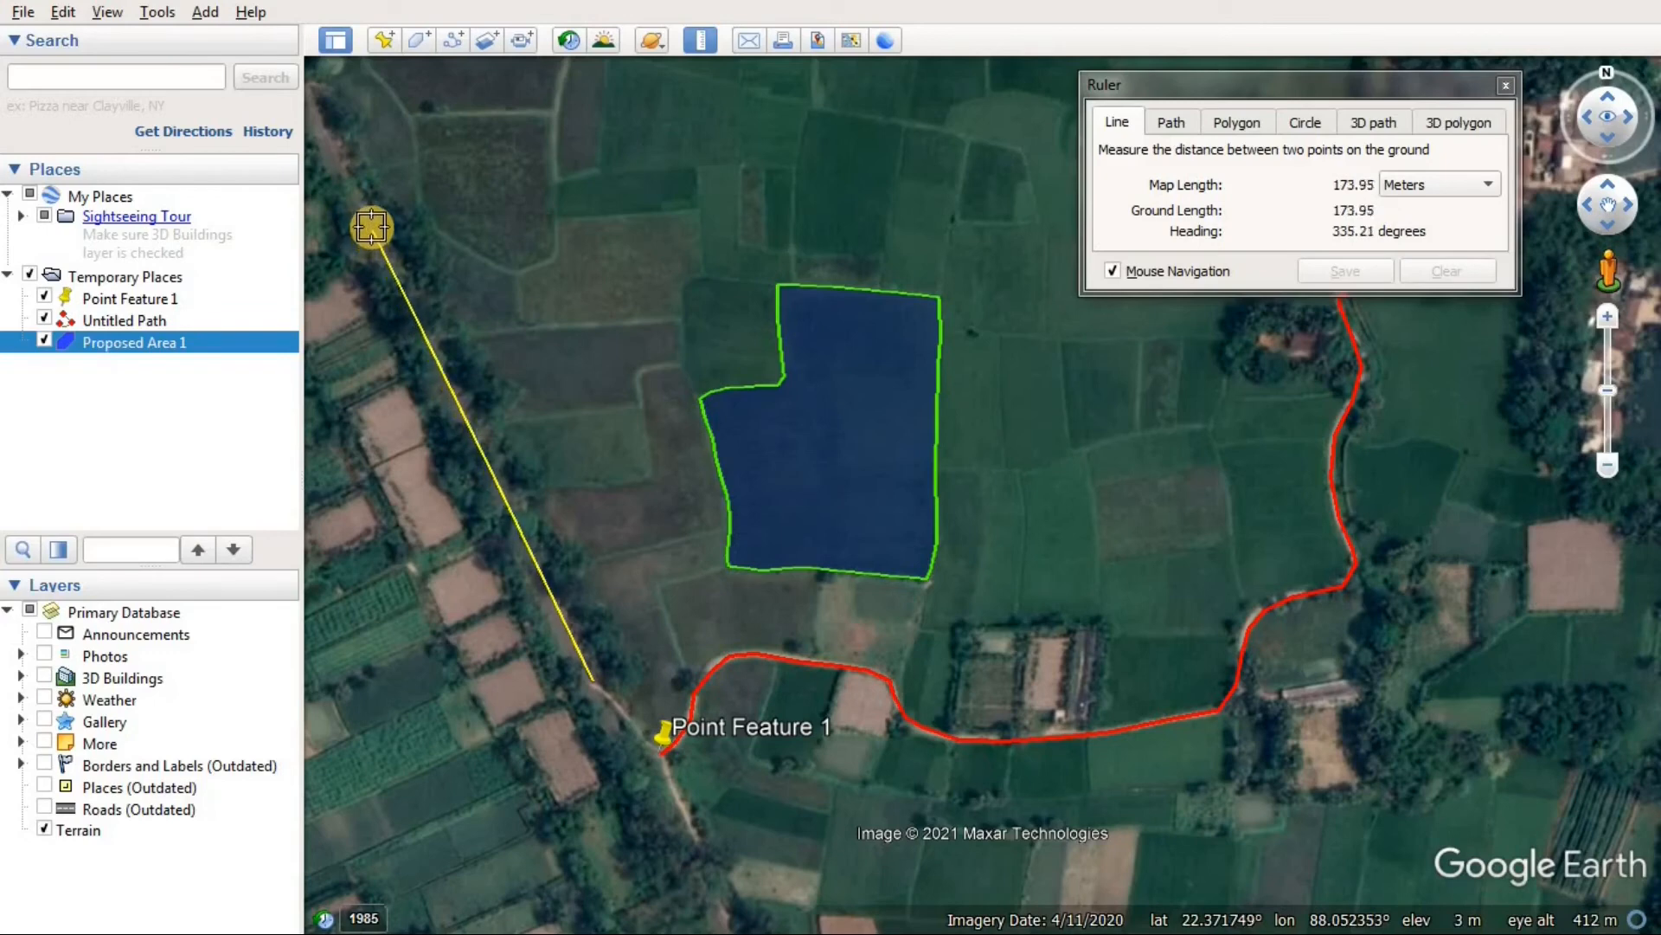
pyautogui.click(369, 223)
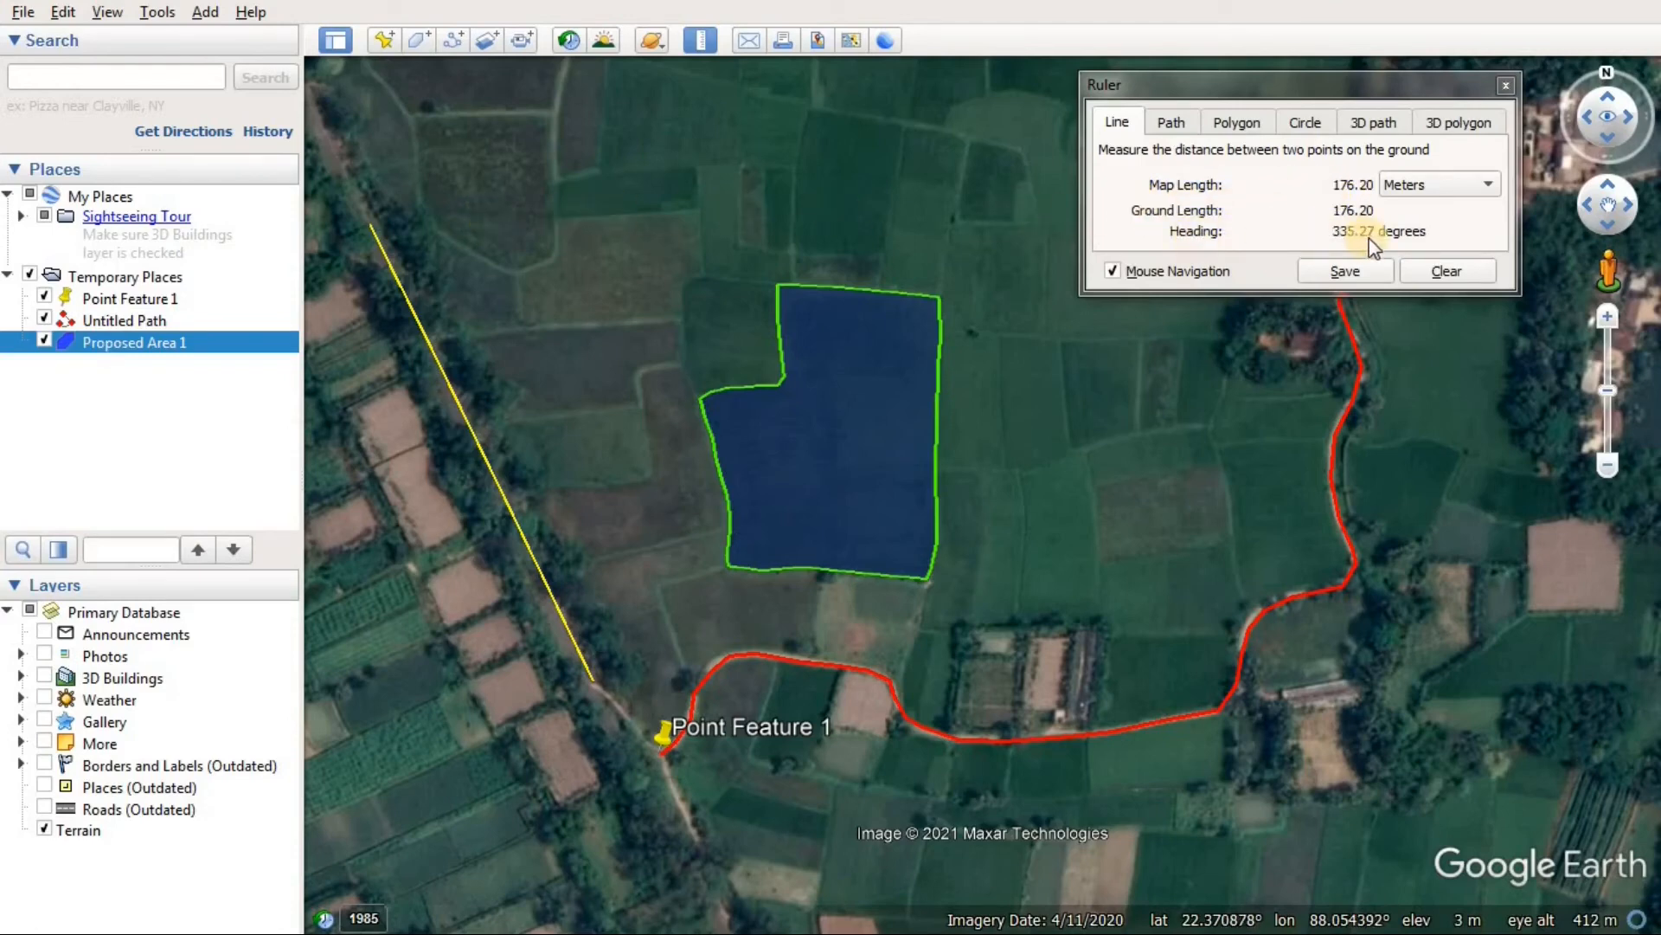
pyautogui.click(1430, 184)
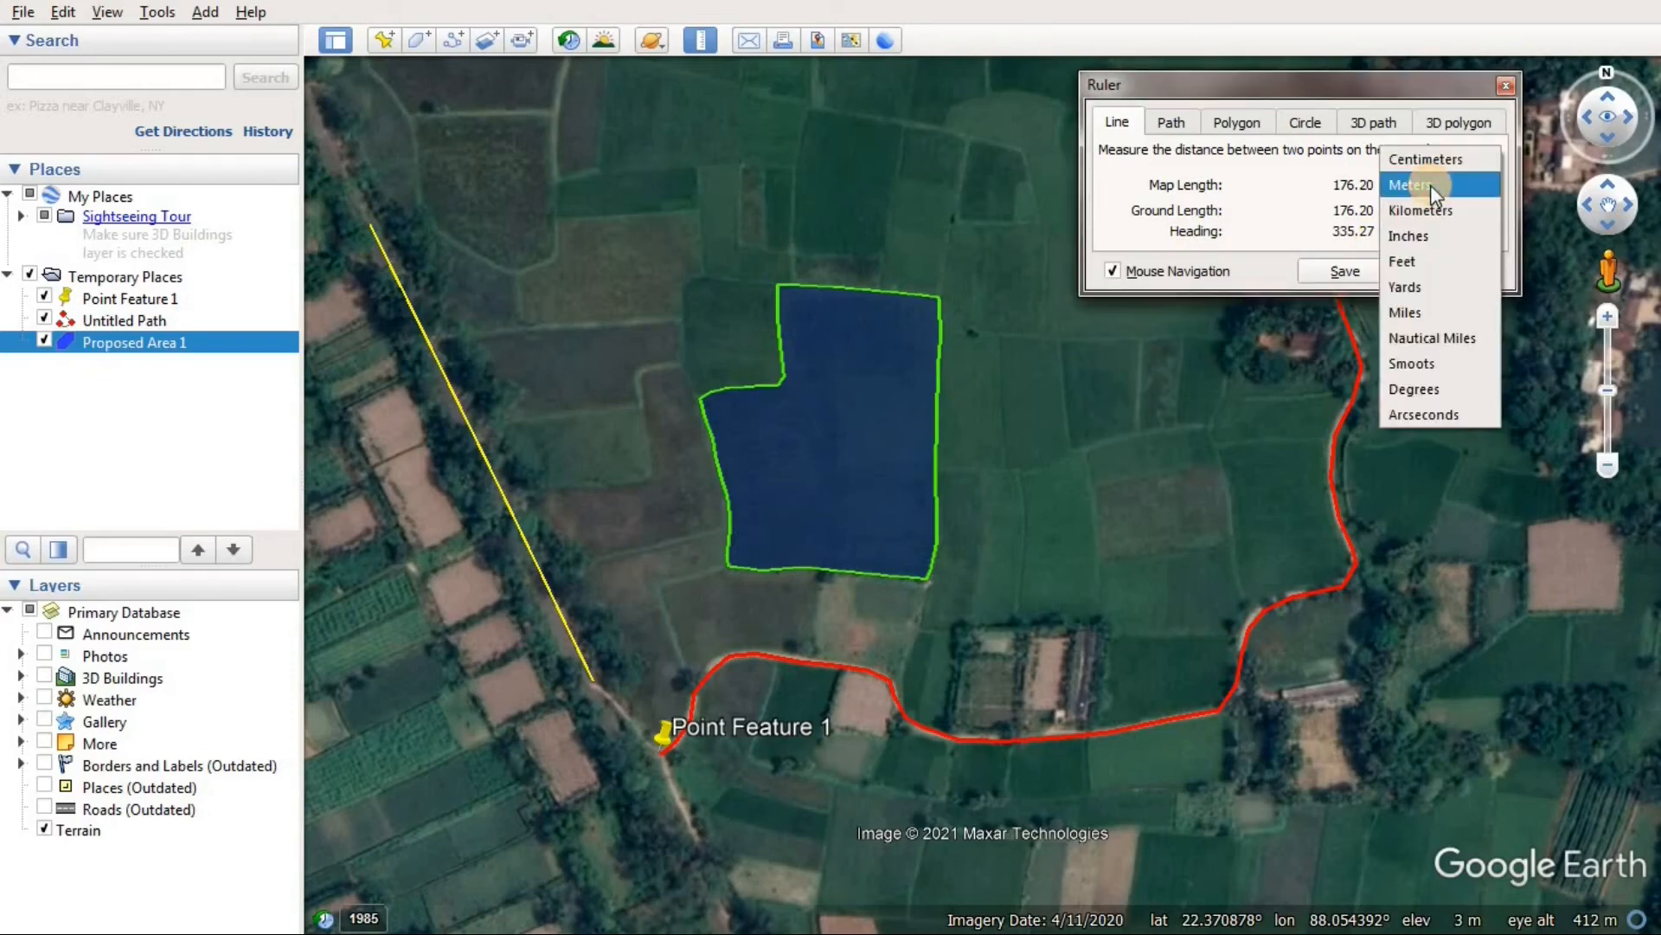
pyautogui.click(1430, 184)
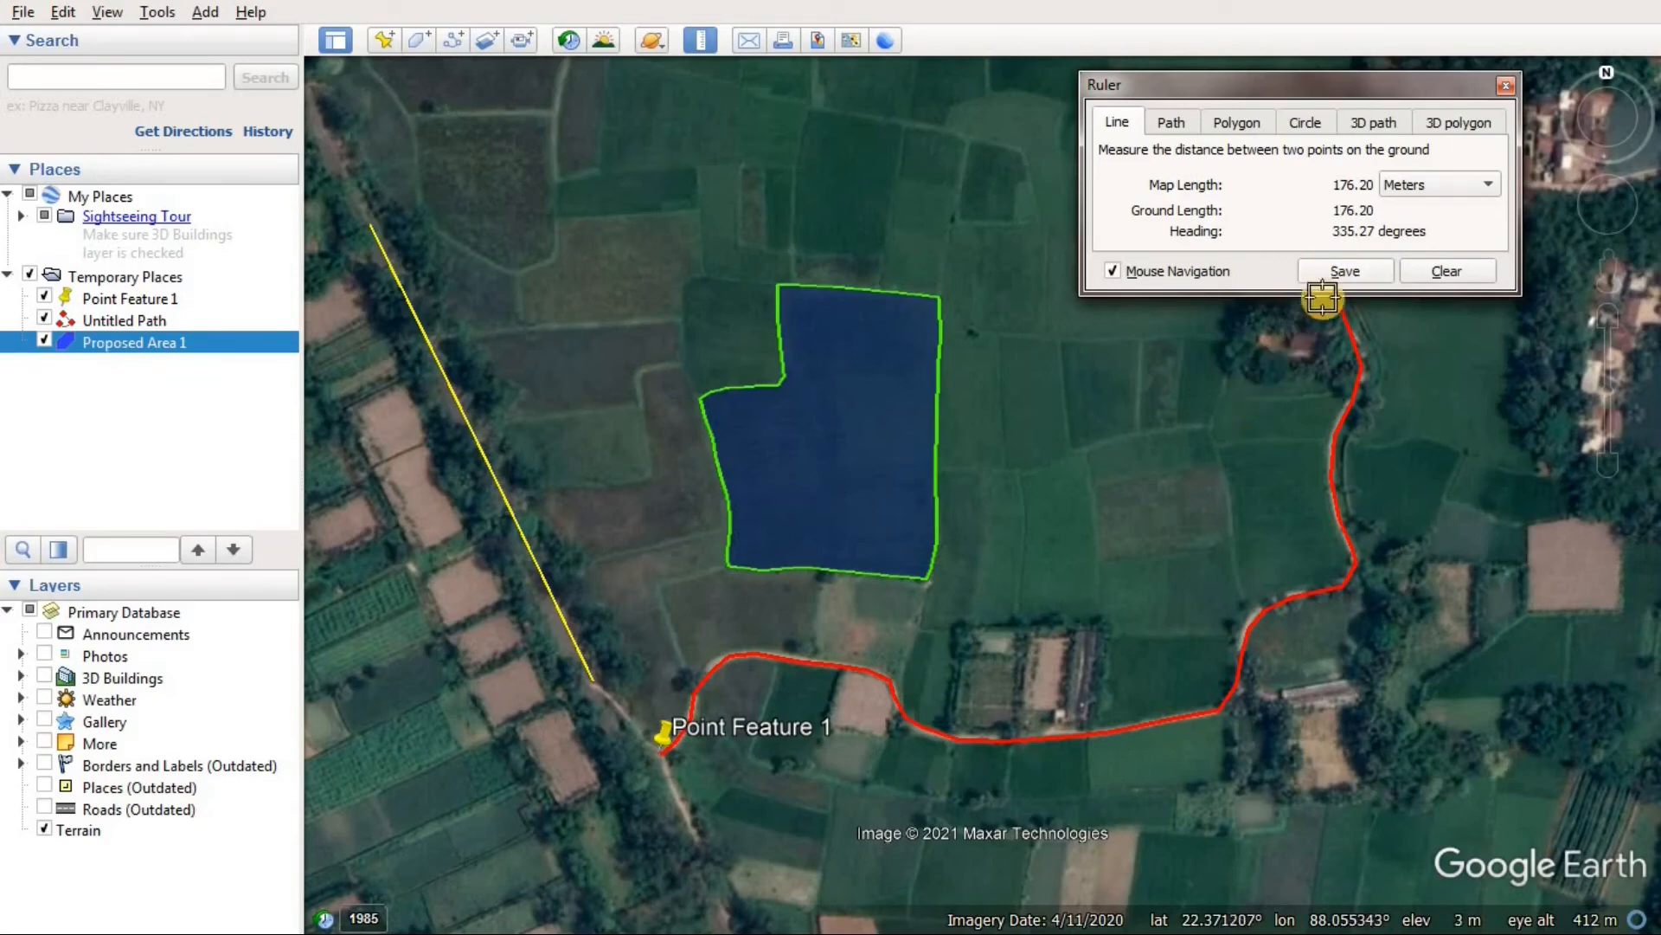
# Save the measured line as a new path under its default name
pyautogui.click(1363, 268)
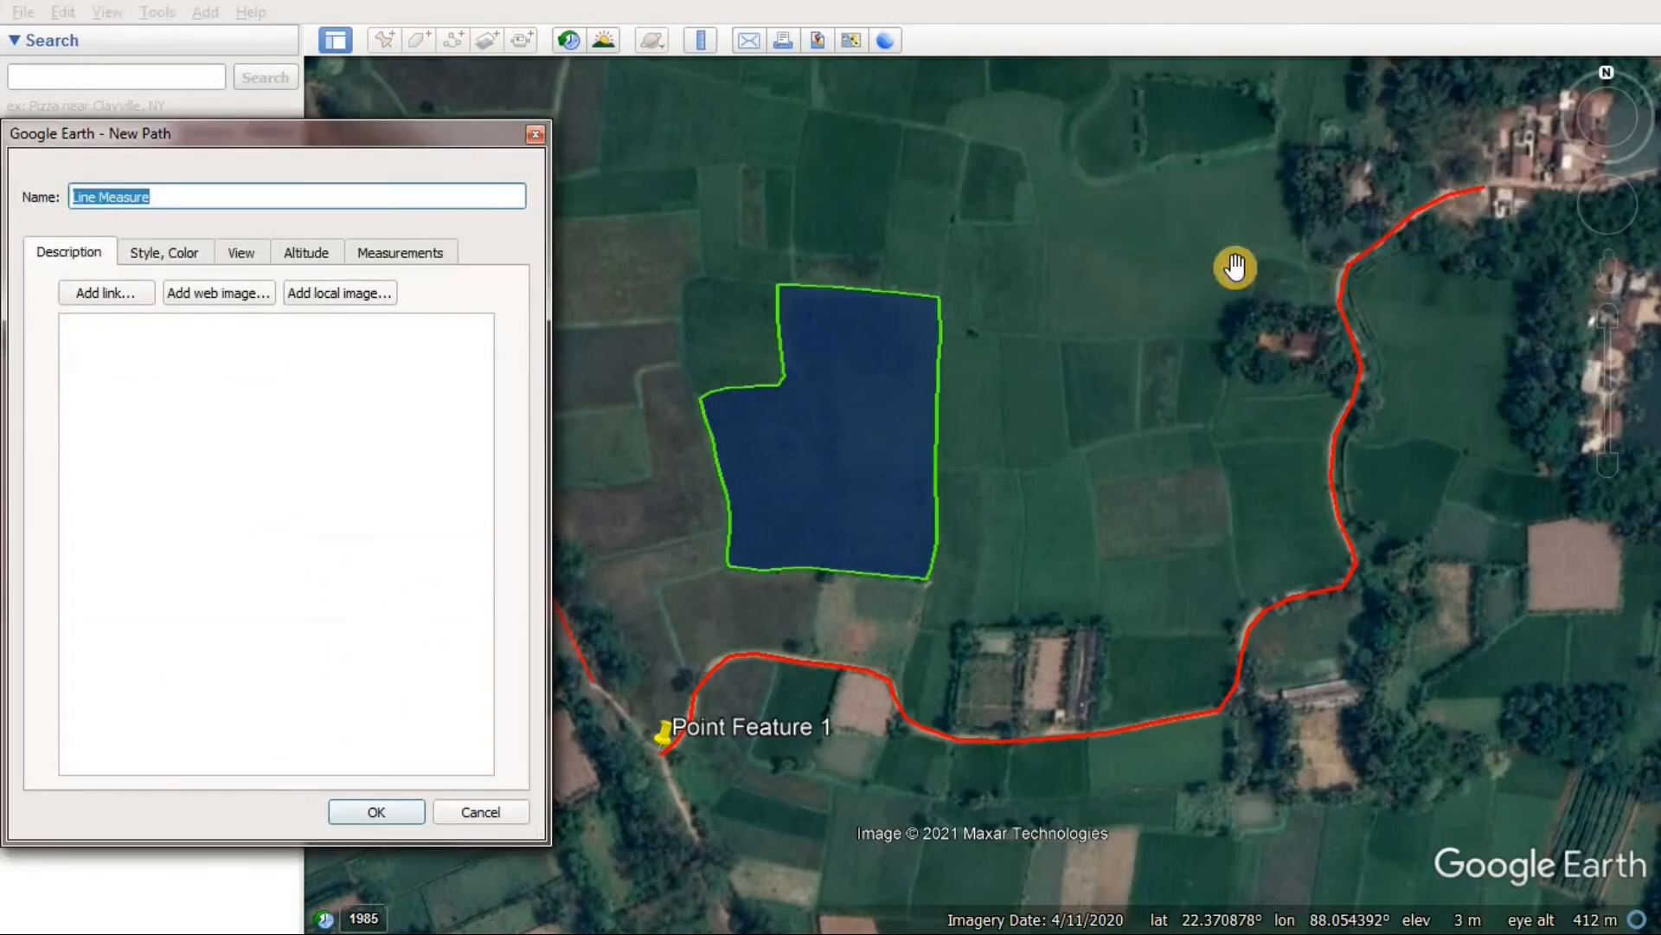
pyautogui.moveTo(393, 134); pyautogui.dragTo(1073, 114)
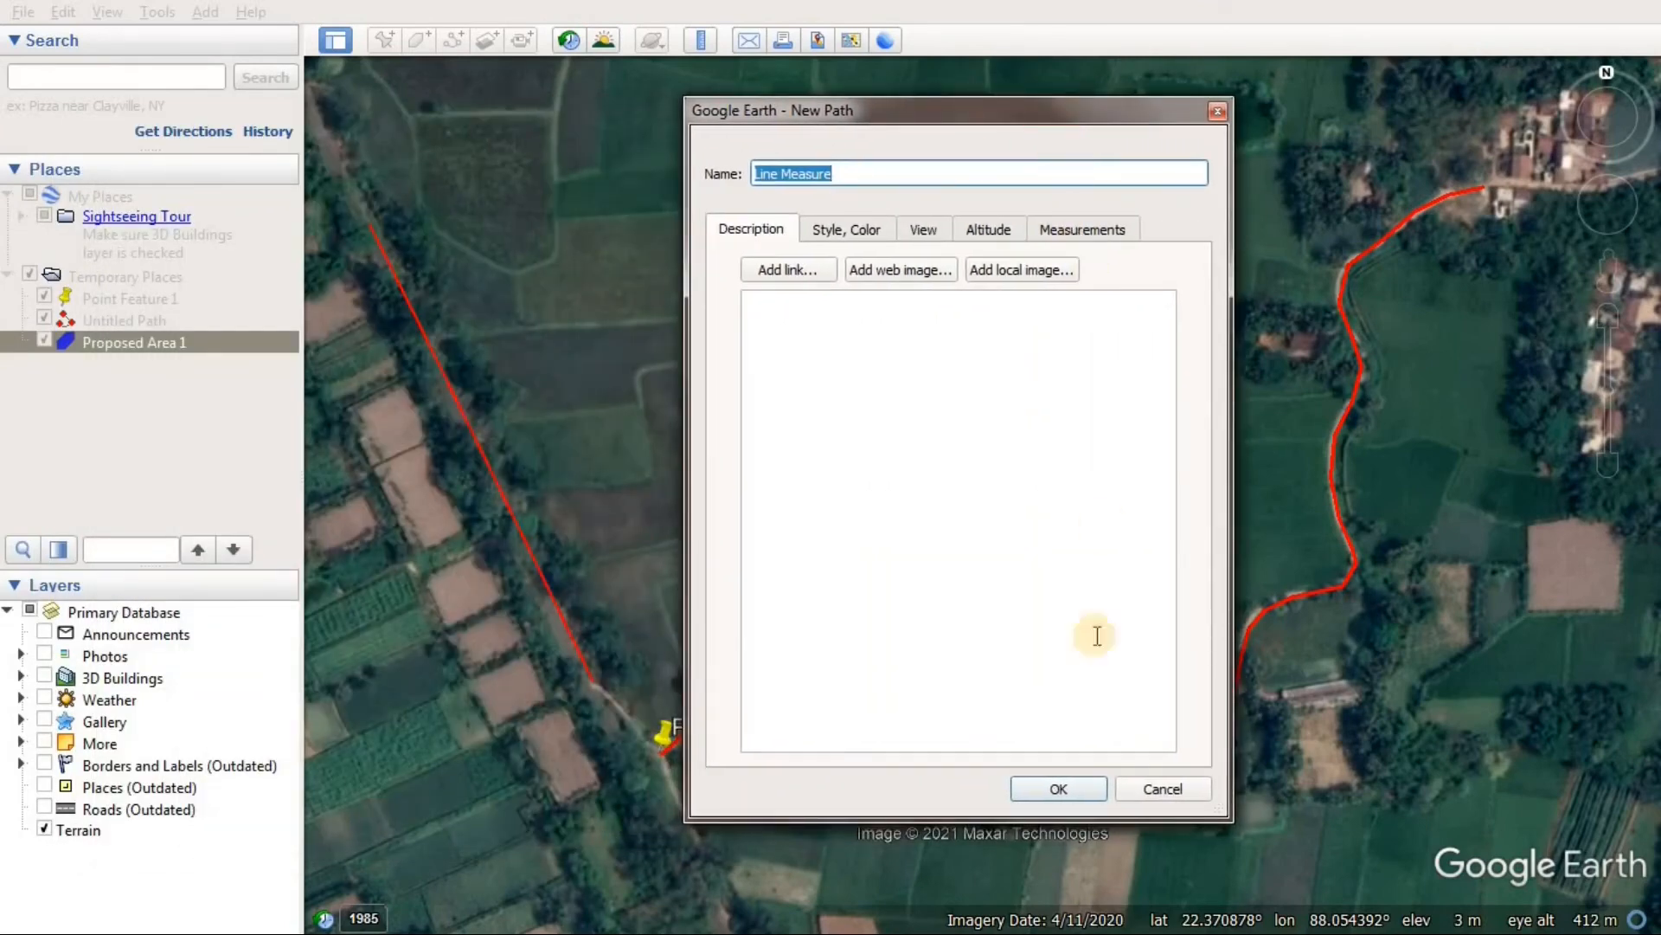
pyautogui.click(1075, 787)
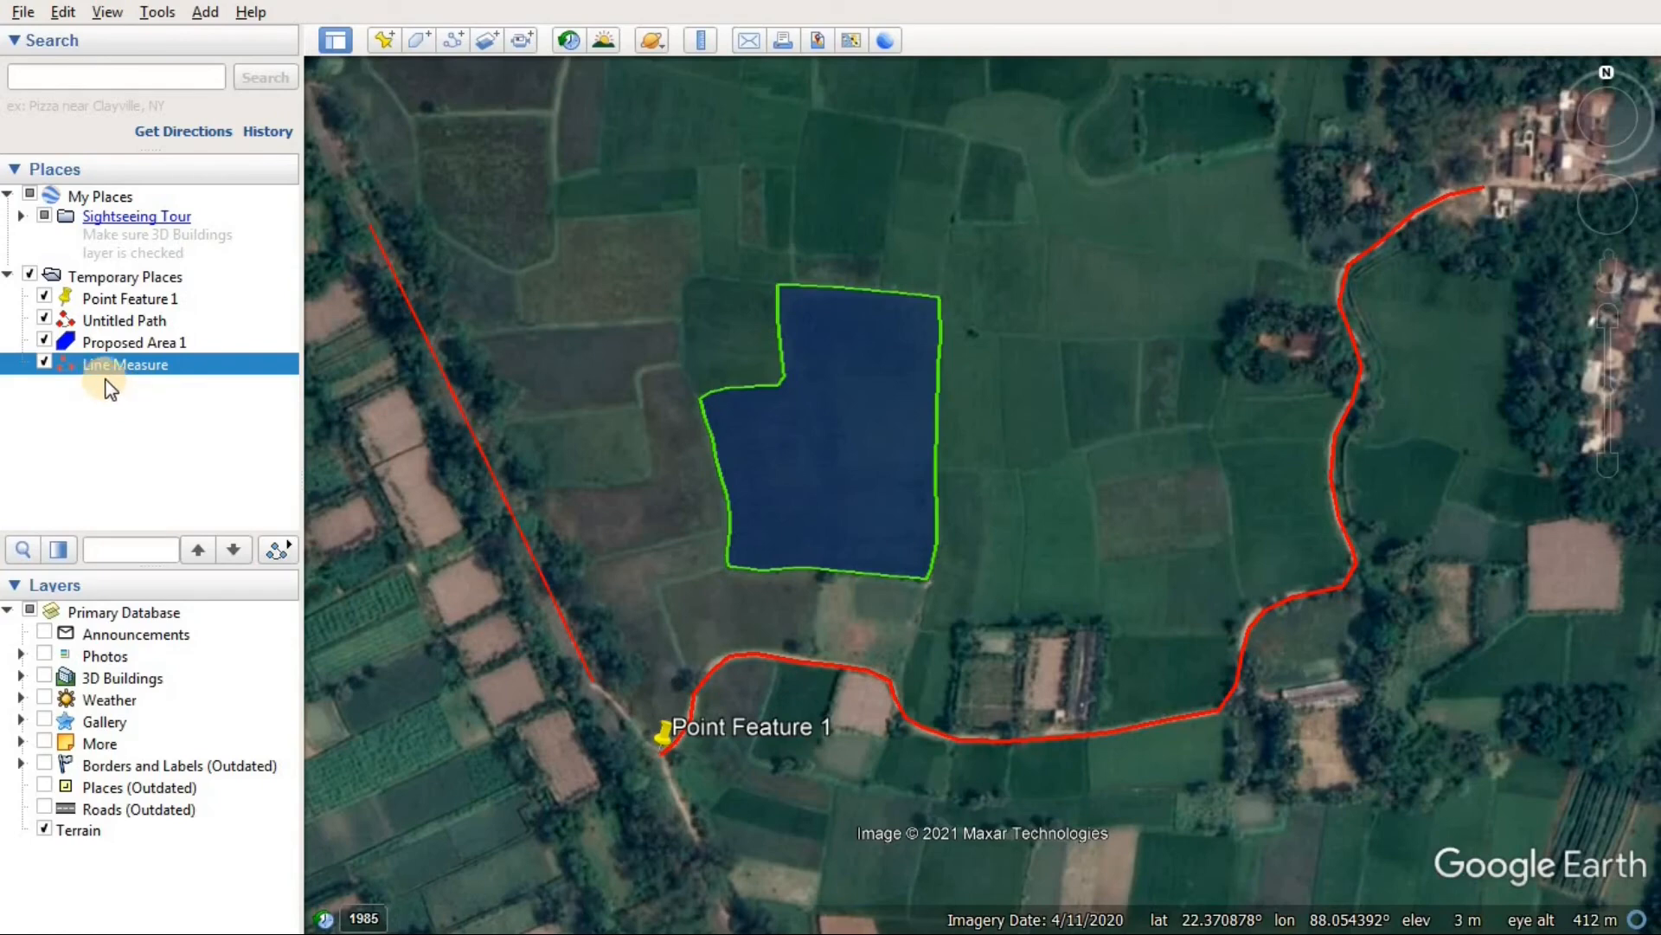
# Set the Line Measure path's color to yellow (#ffff00) and its width to 3, and save the changes
pyautogui.rightClick(149, 372)
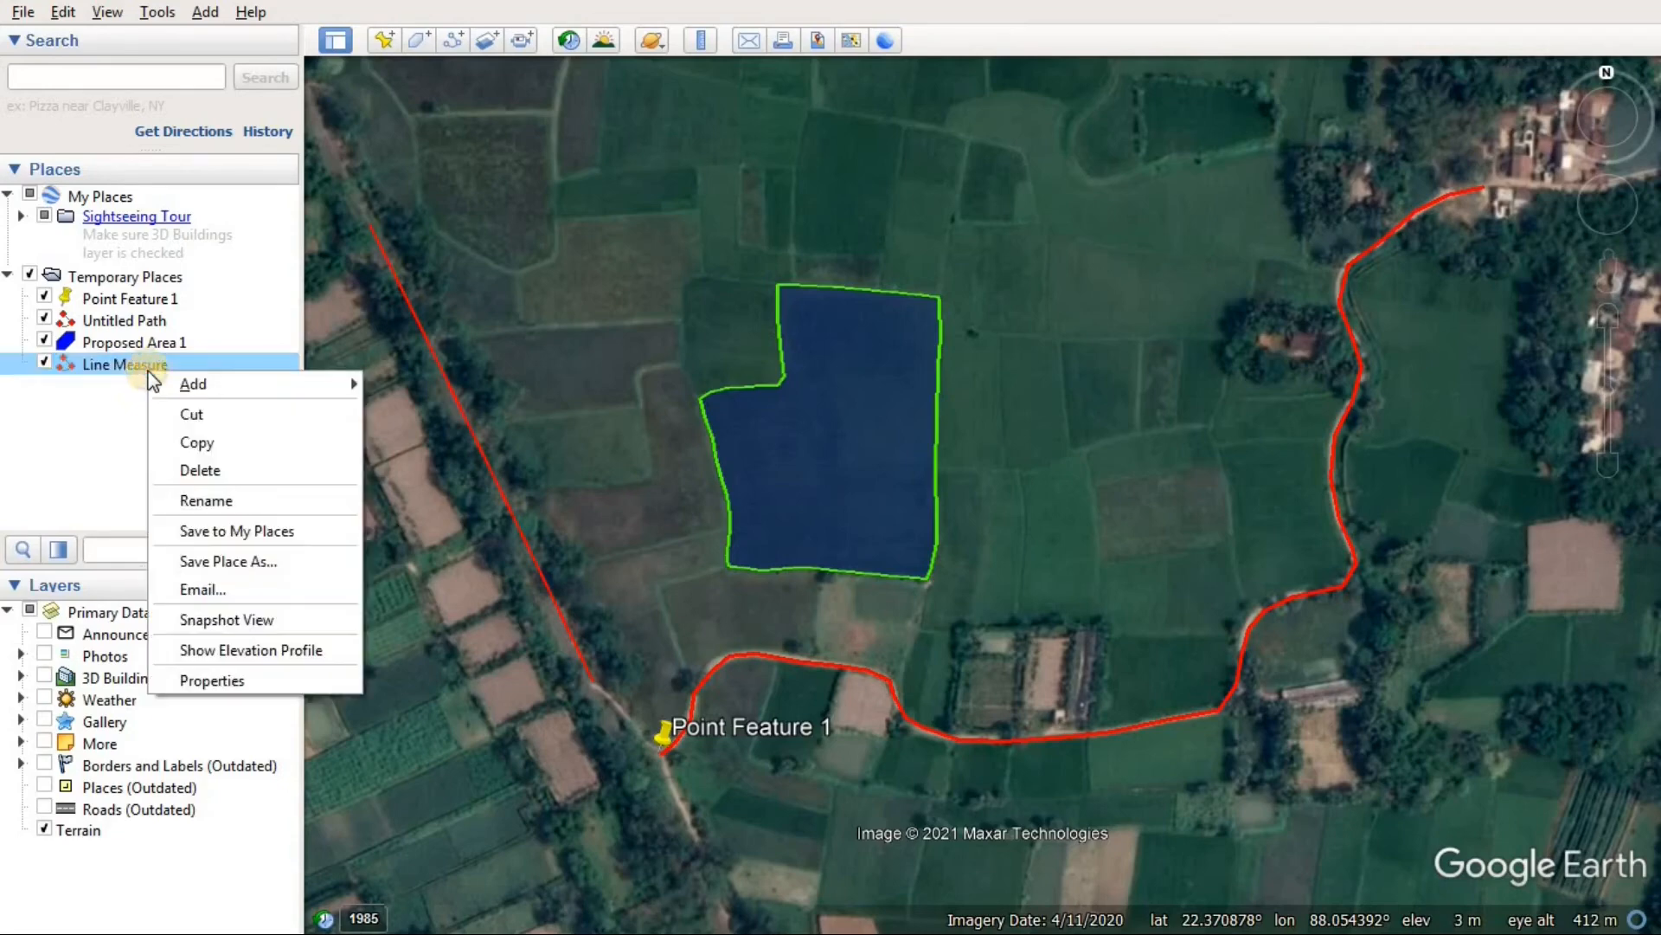
pyautogui.click(242, 682)
pyautogui.click(868, 229)
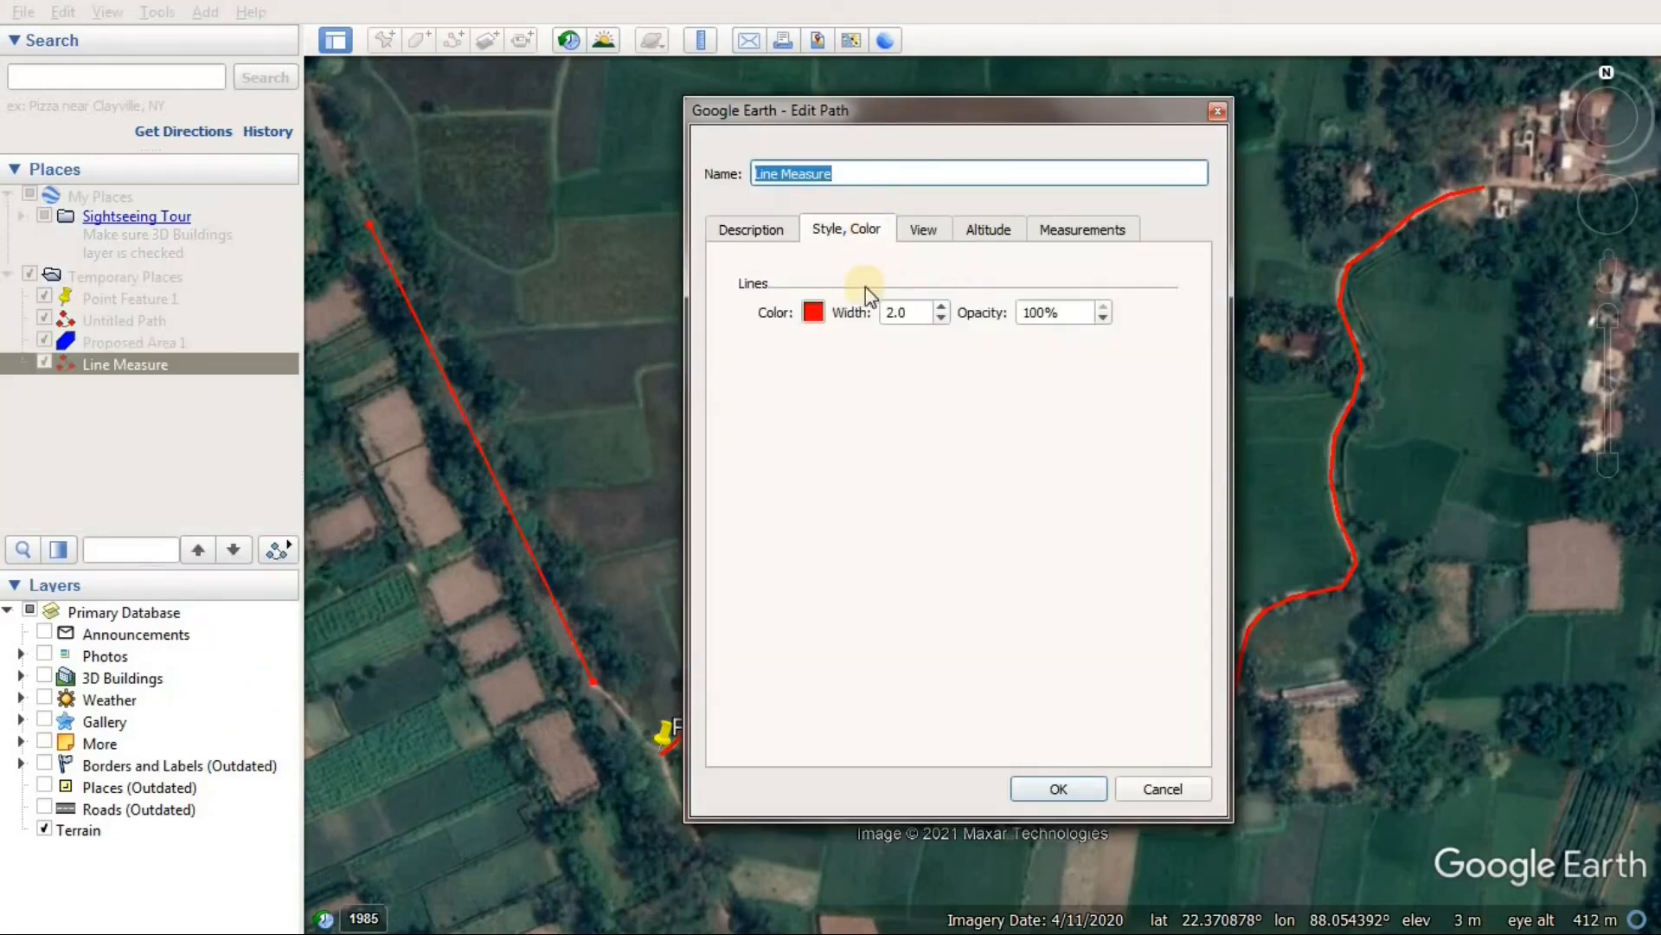
pyautogui.click(813, 312)
pyautogui.click(908, 351)
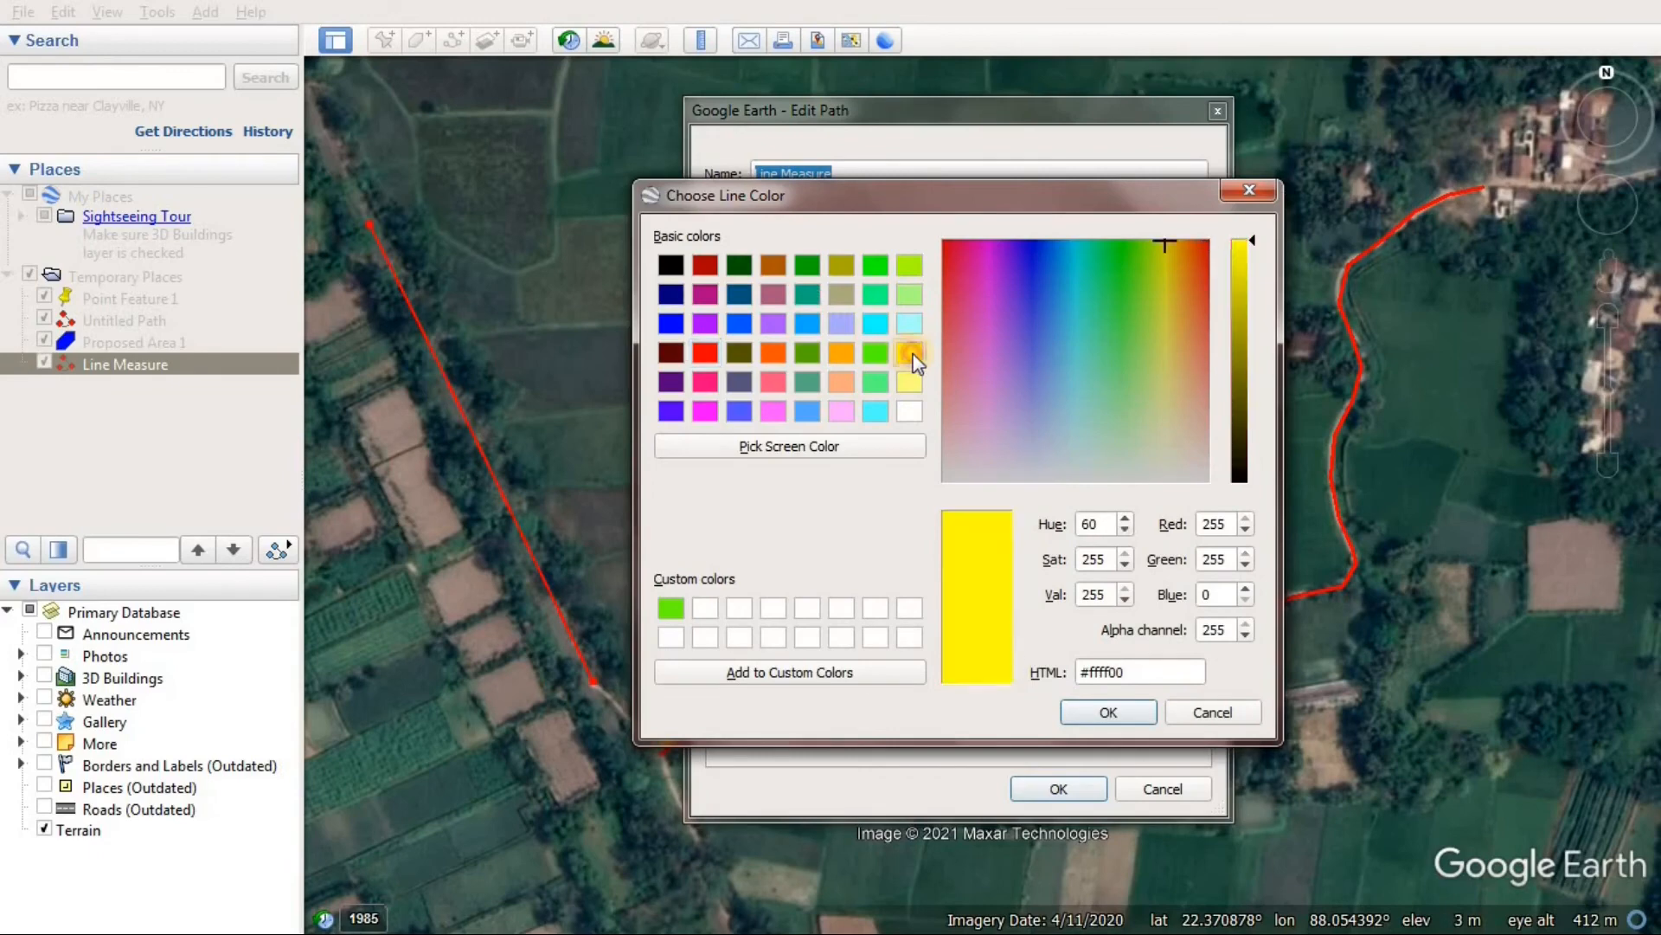
pyautogui.click(1108, 713)
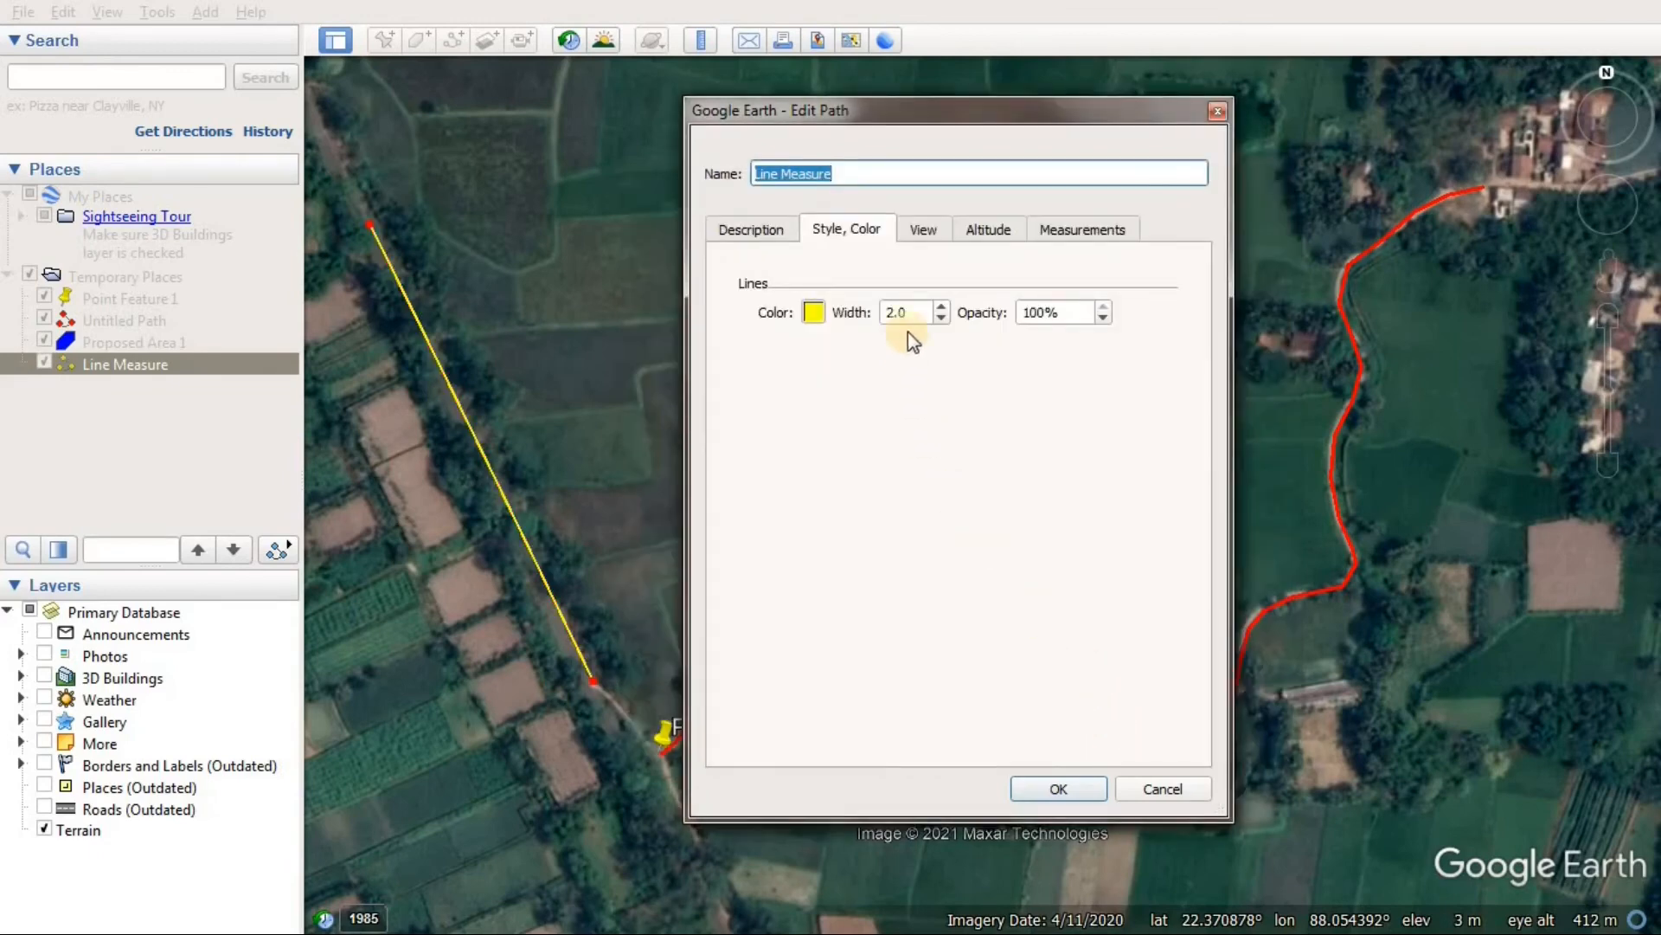
pyautogui.moveTo(904, 312); pyautogui.dragTo(850, 322)
pyautogui.write('3')
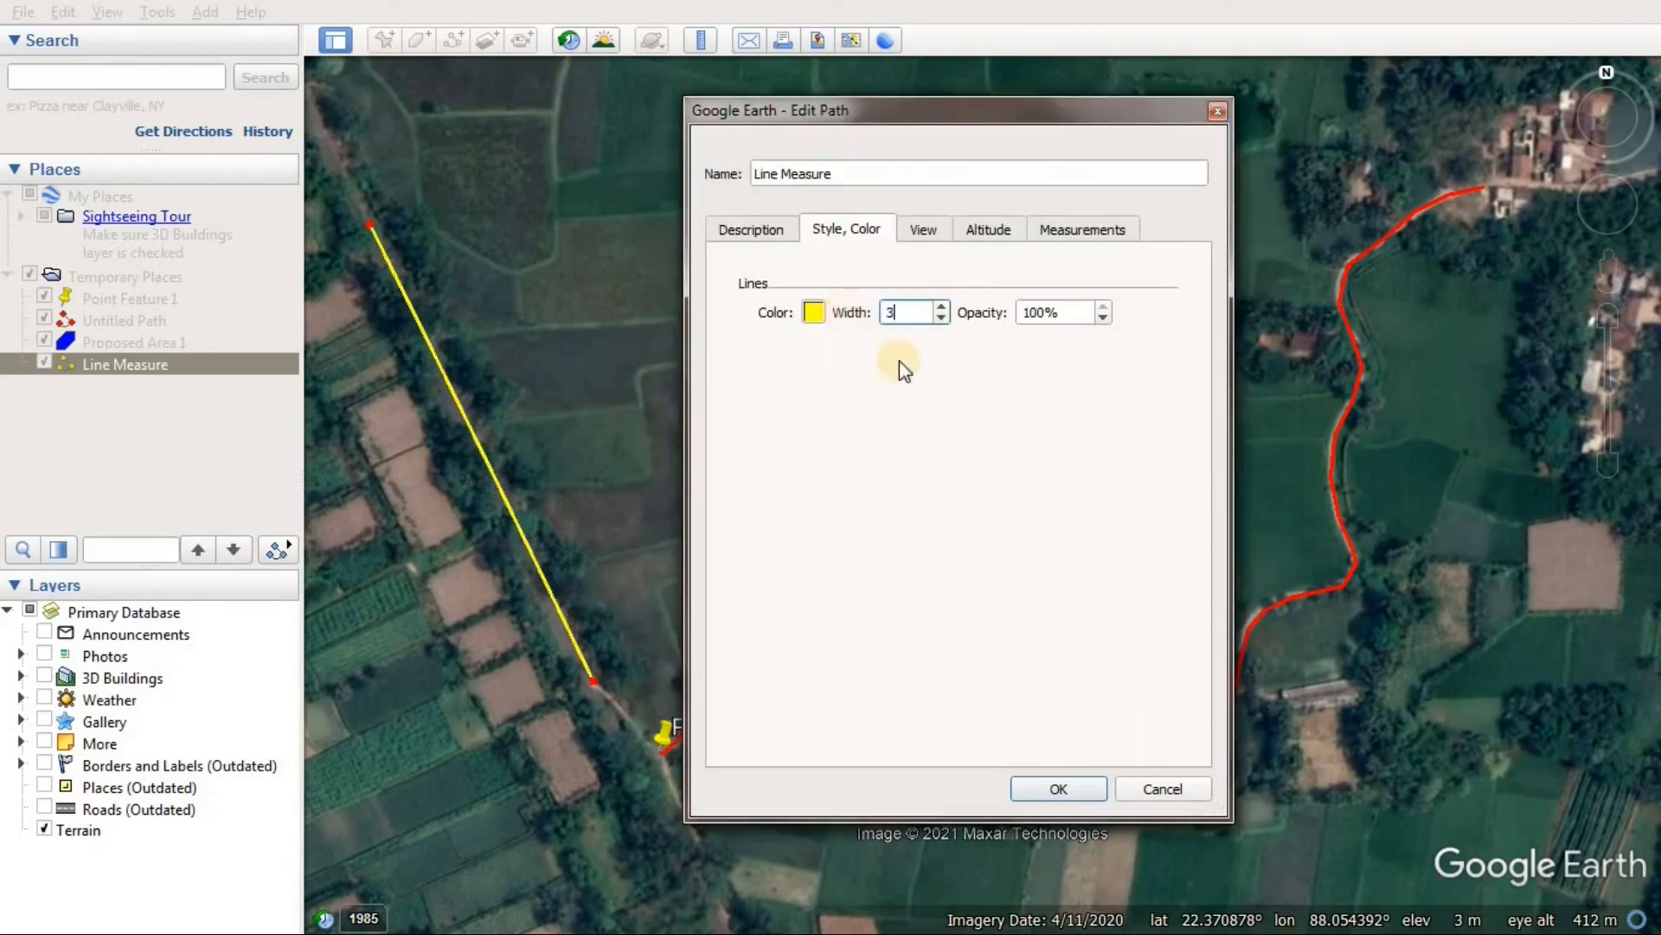
pyautogui.click(1079, 784)
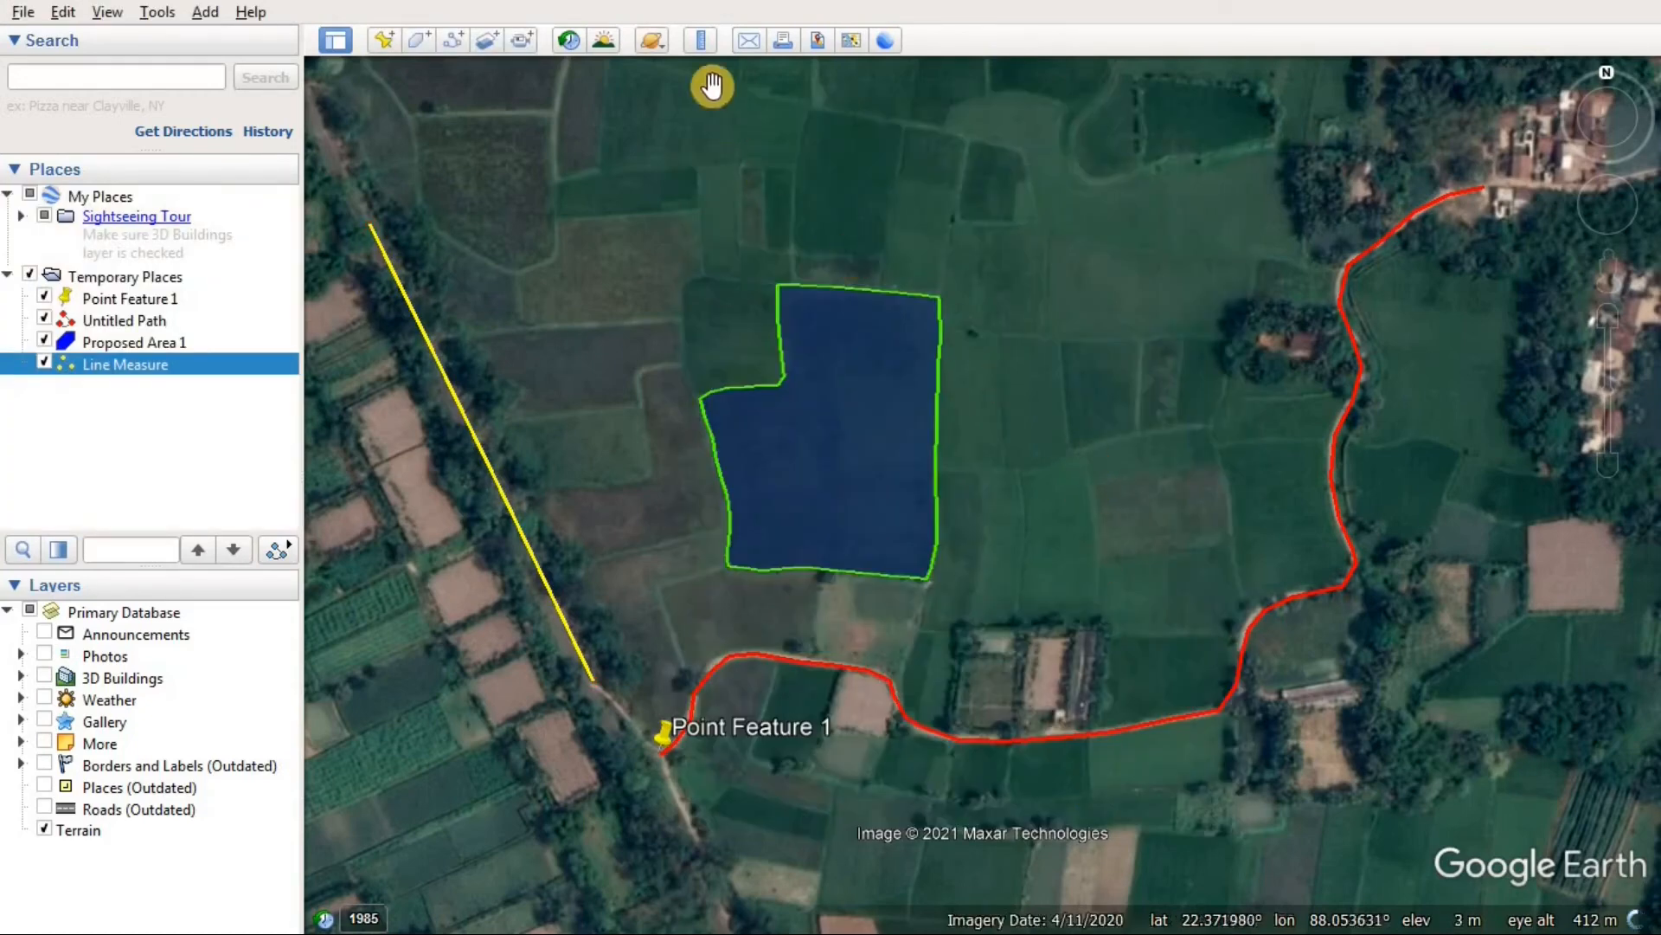
# Measure a circle with a radius of about 100 m centered on Point Feature 1
pyautogui.click(701, 41)
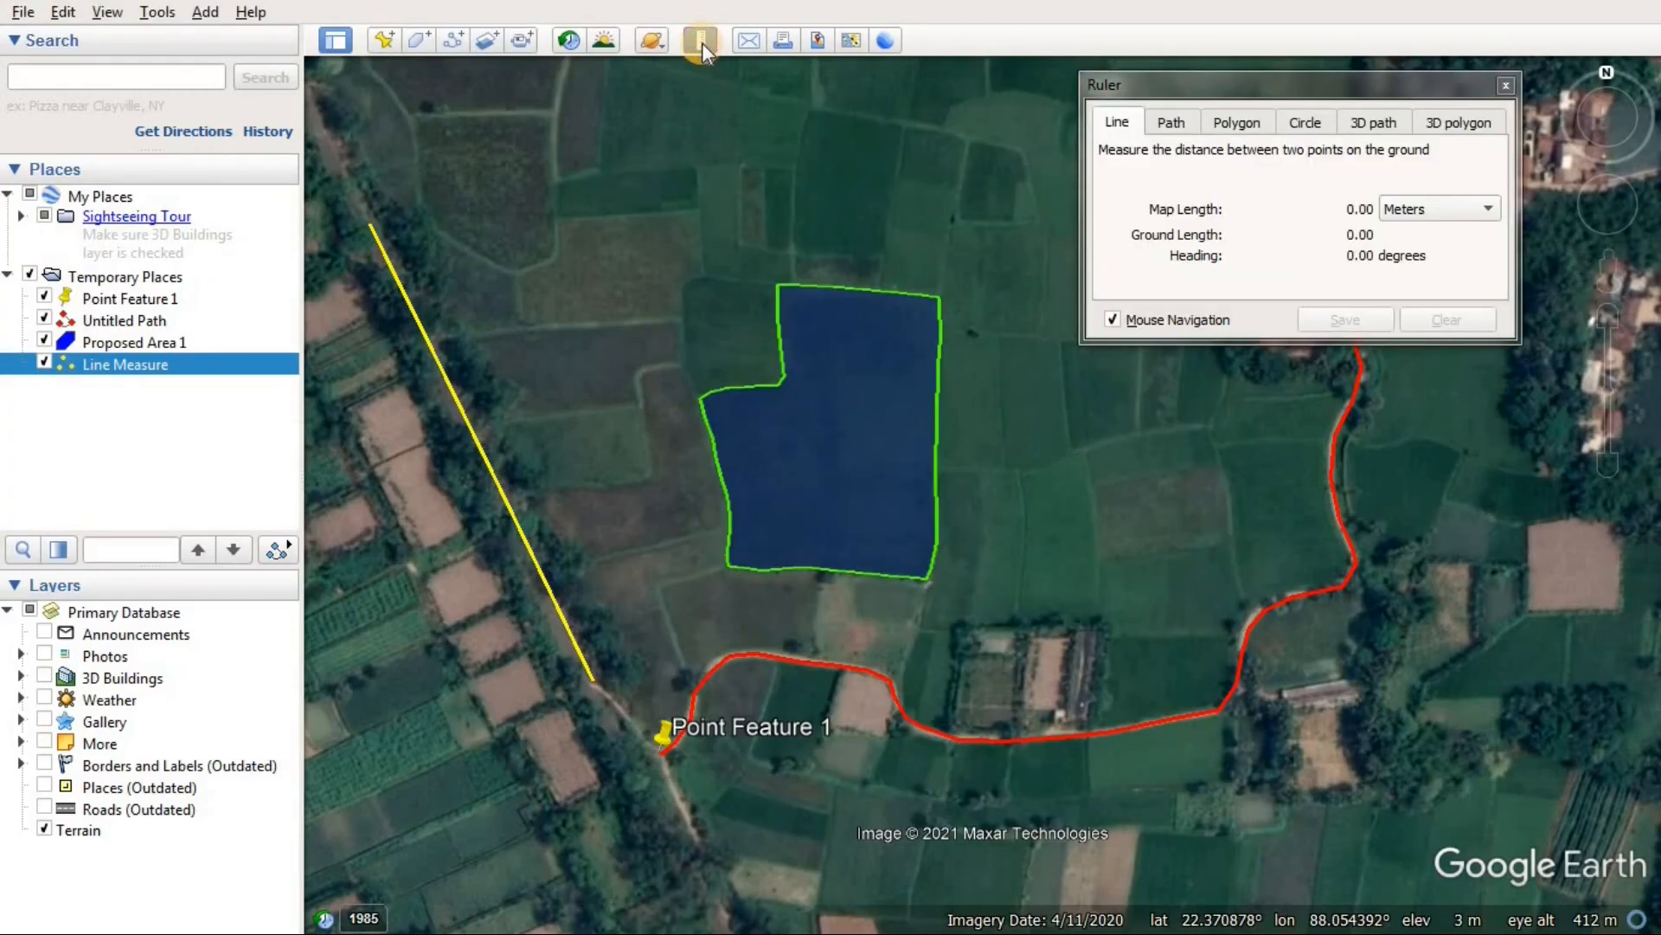
pyautogui.click(1312, 123)
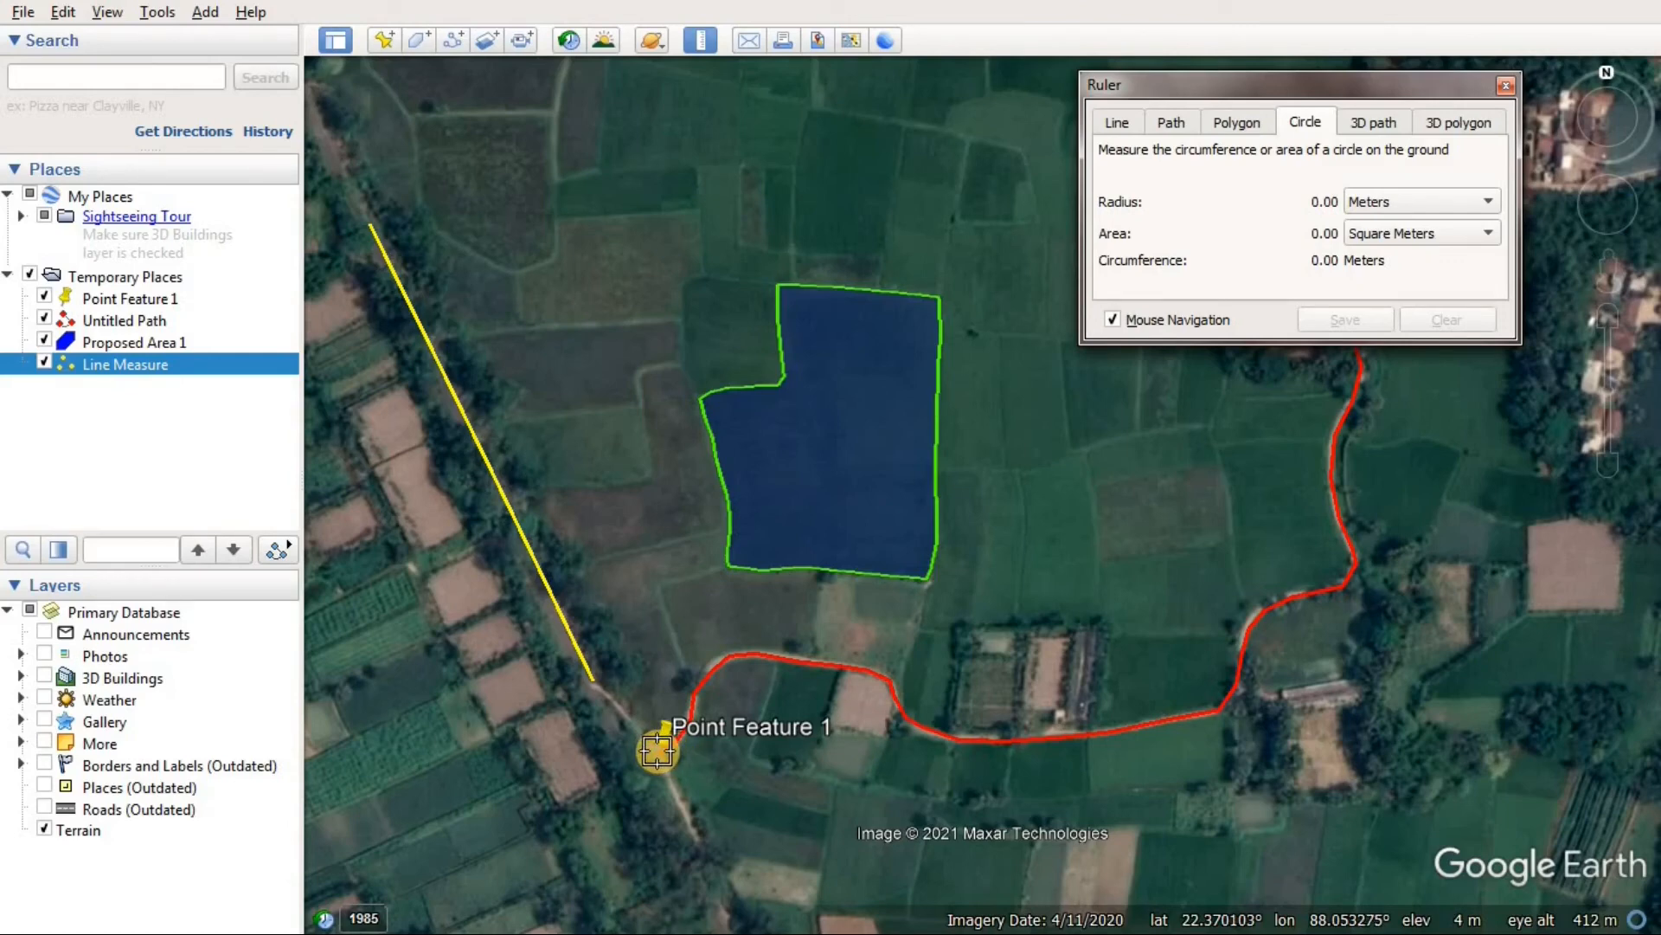
pyautogui.click(658, 751)
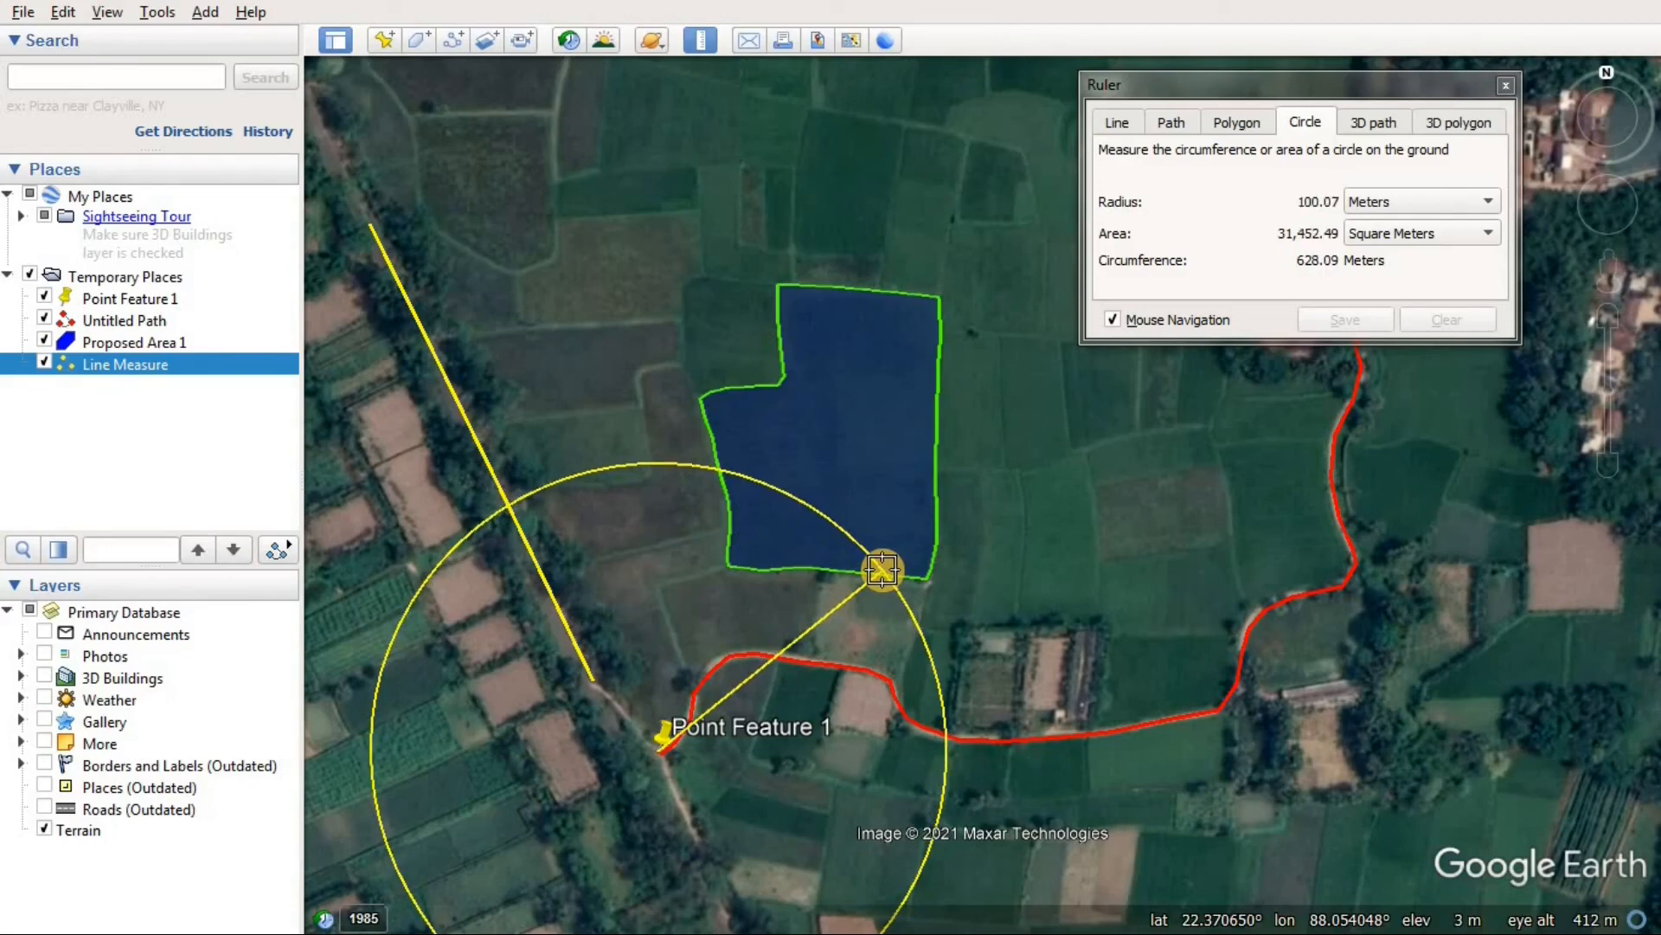
pyautogui.click(882, 569)
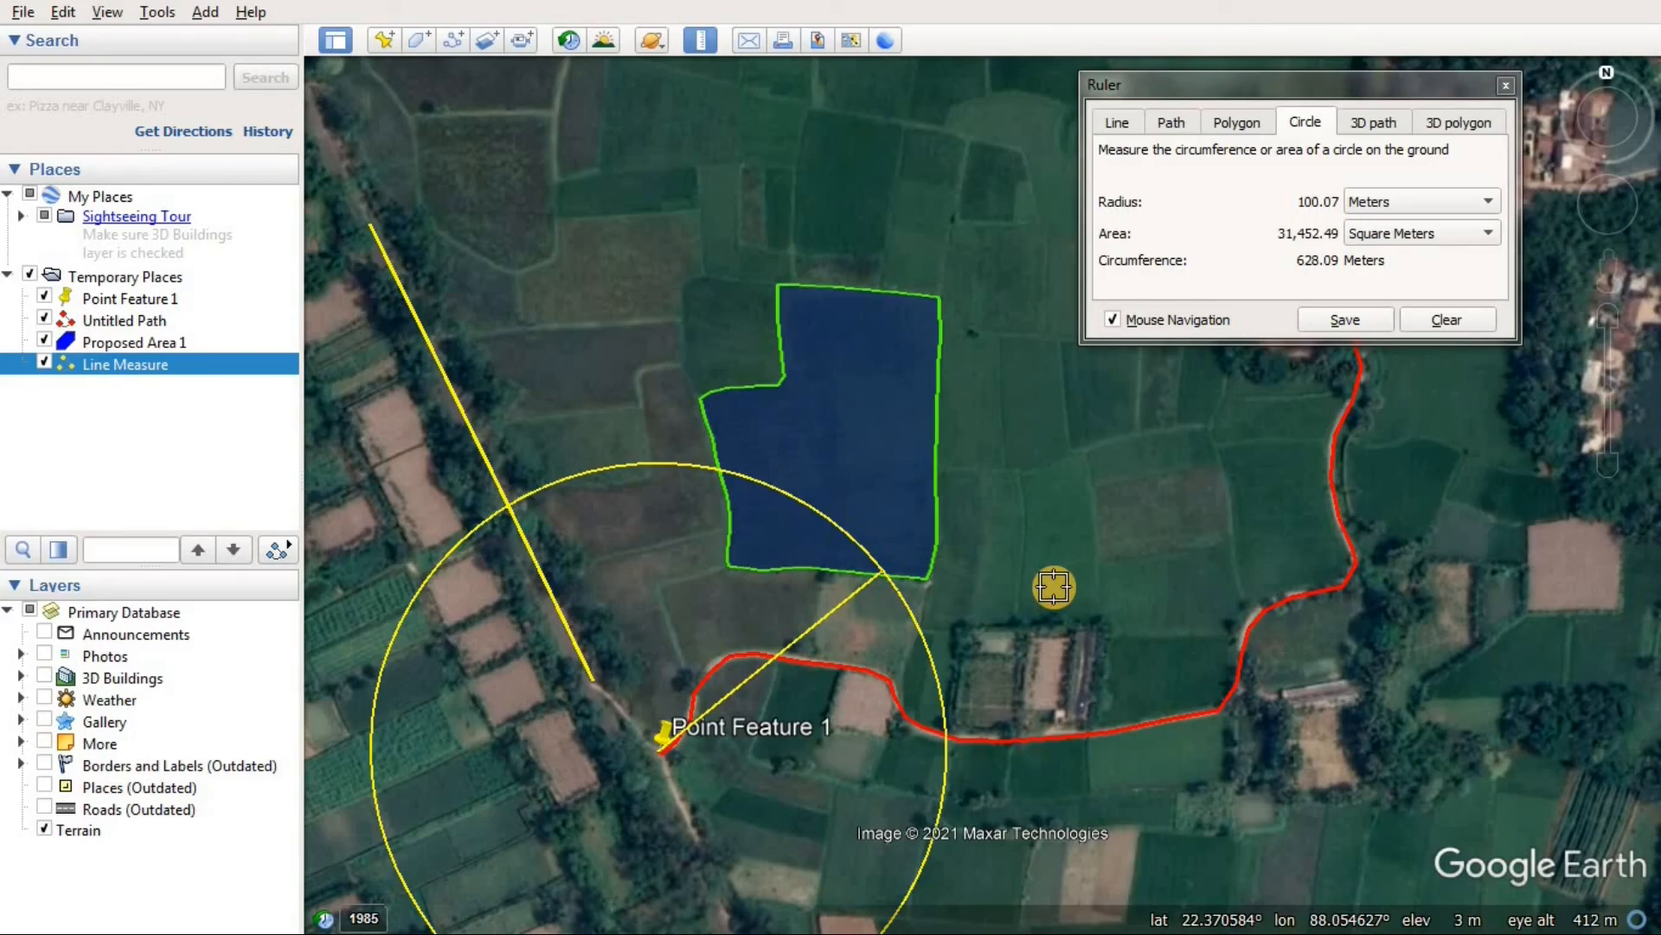
# Save the measured circle as a path under its default name, with the line color set to violet (#5500ff)
pyautogui.click(1343, 320)
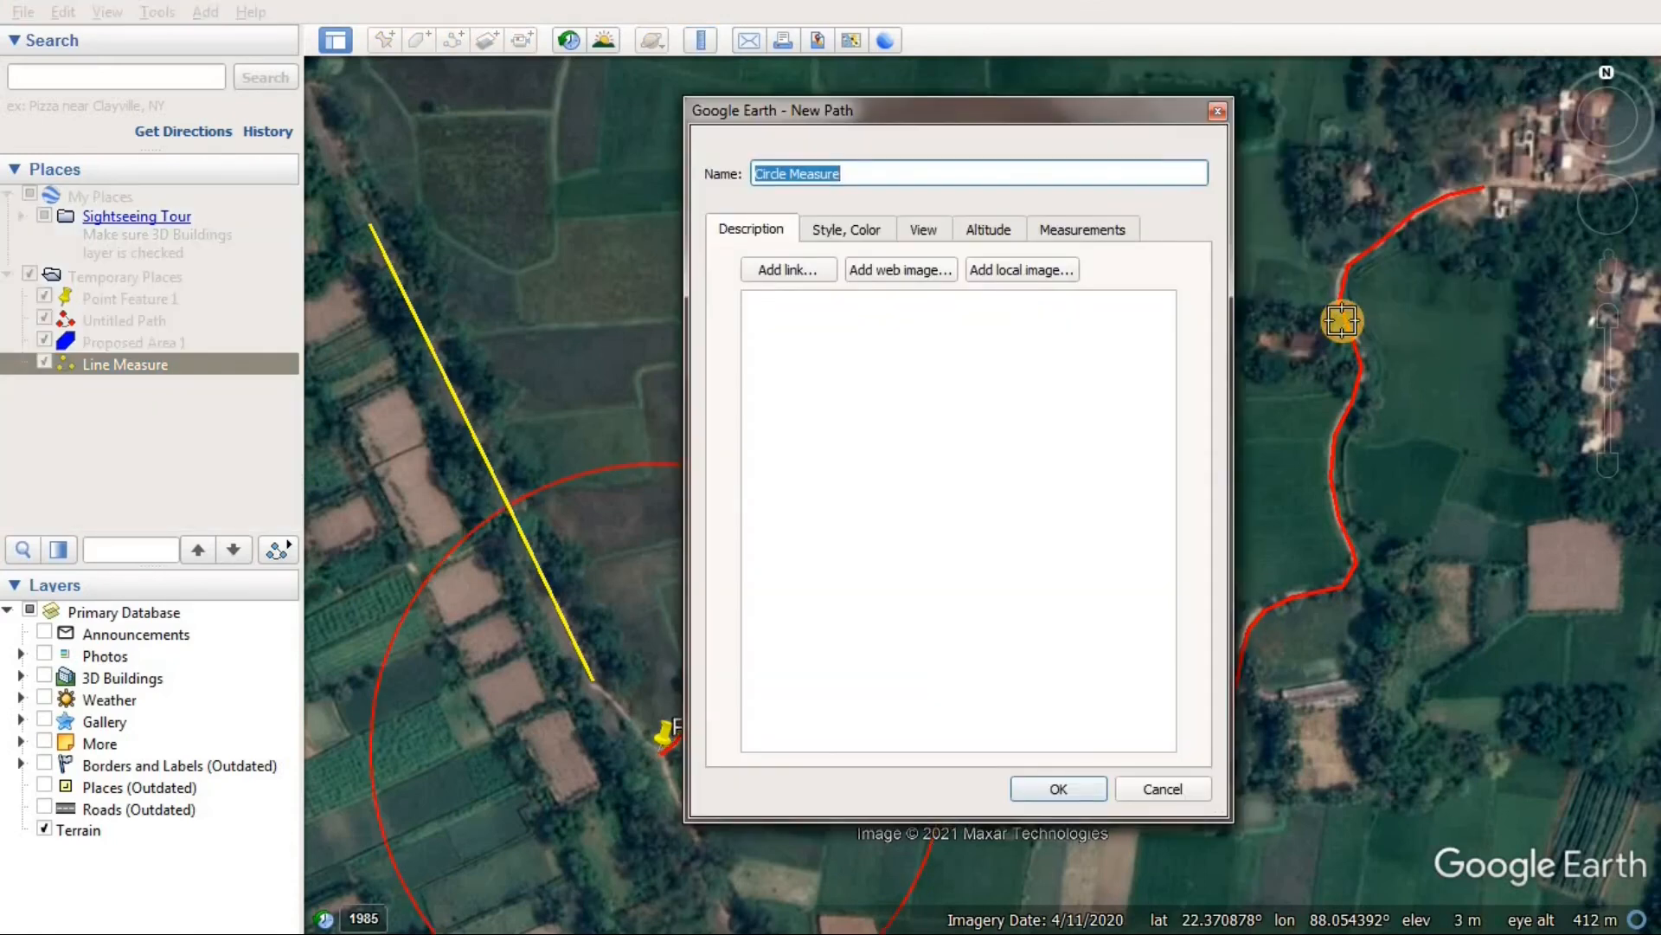
pyautogui.click(863, 230)
pyautogui.click(813, 312)
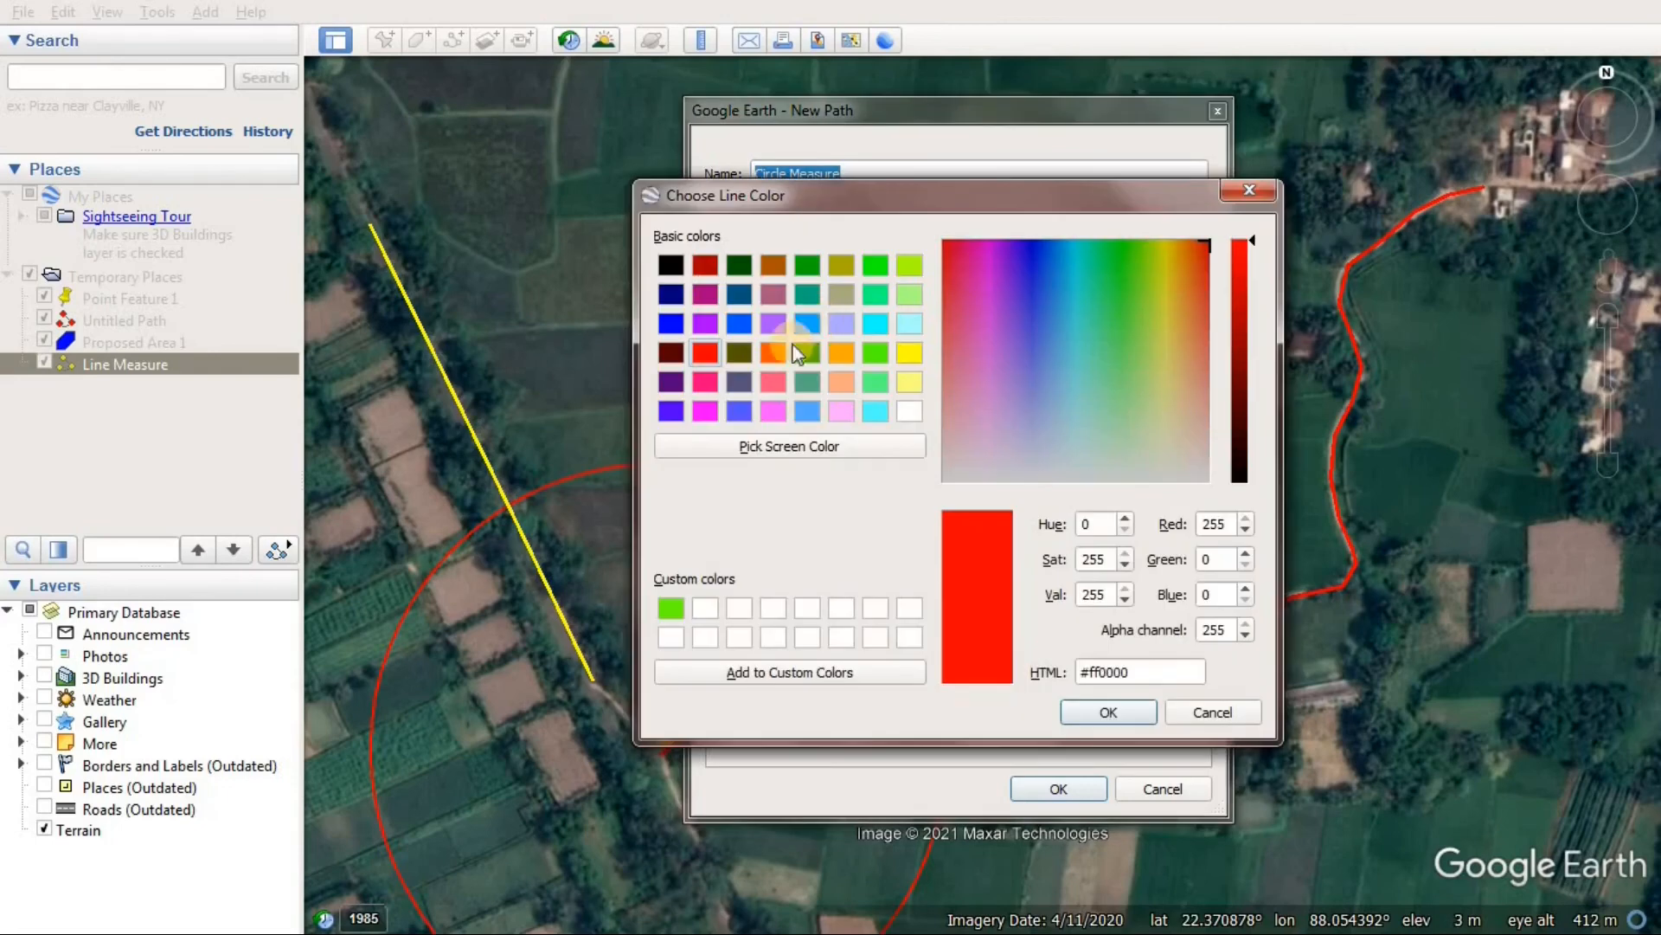
pyautogui.click(671, 411)
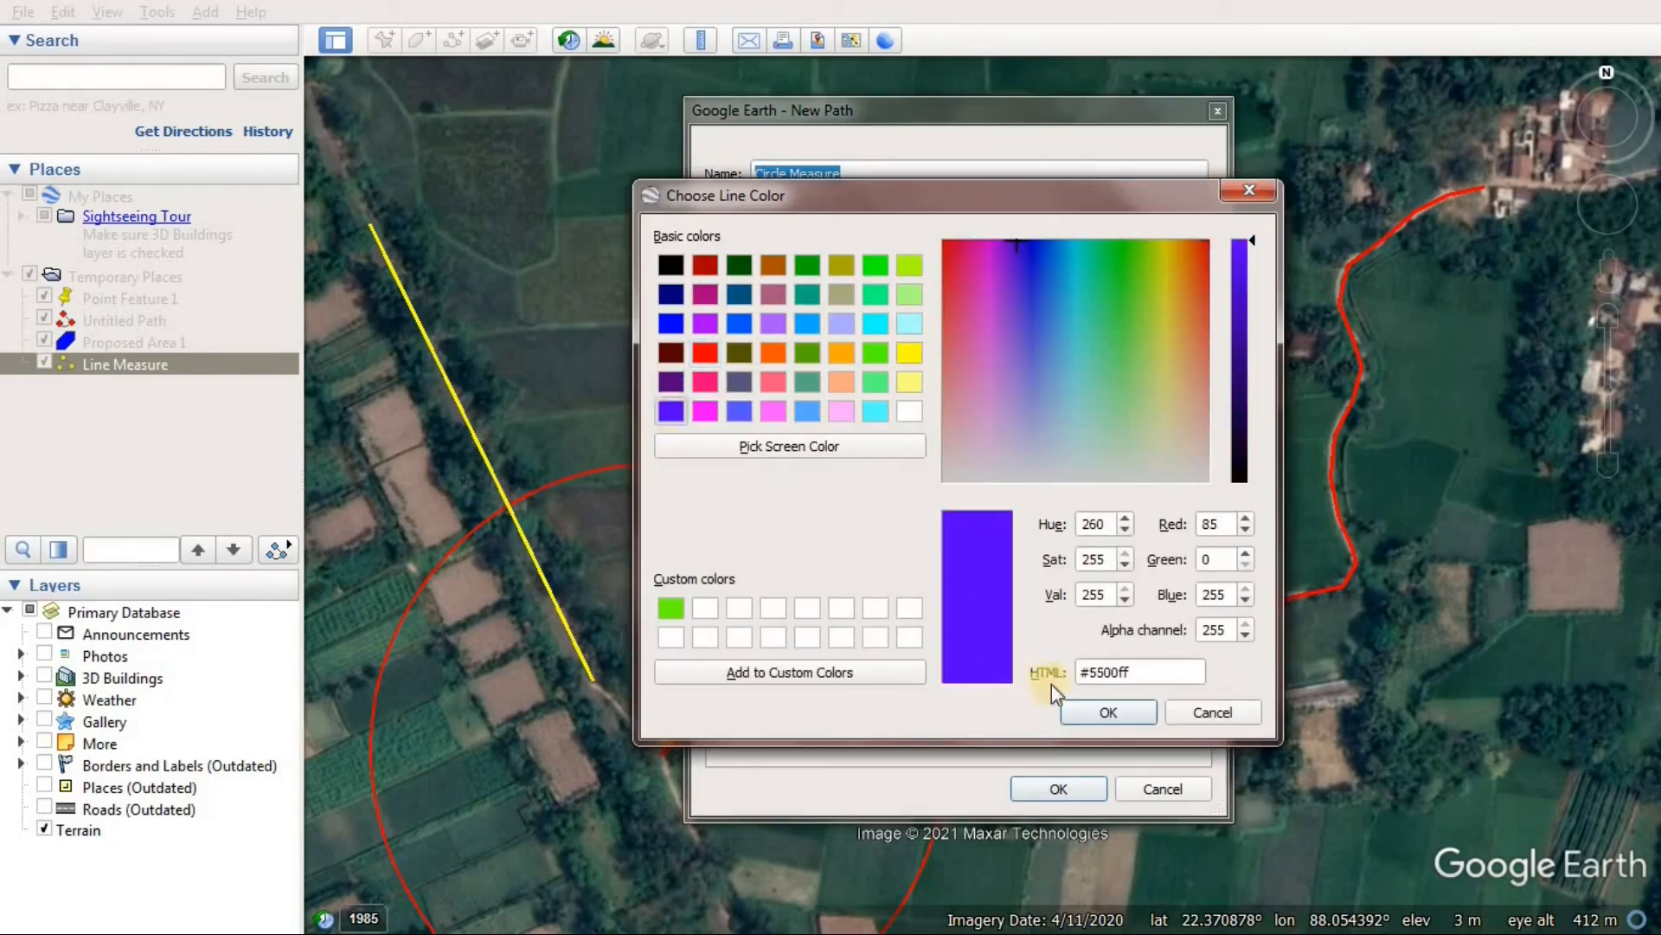
pyautogui.click(1094, 706)
pyautogui.click(1069, 786)
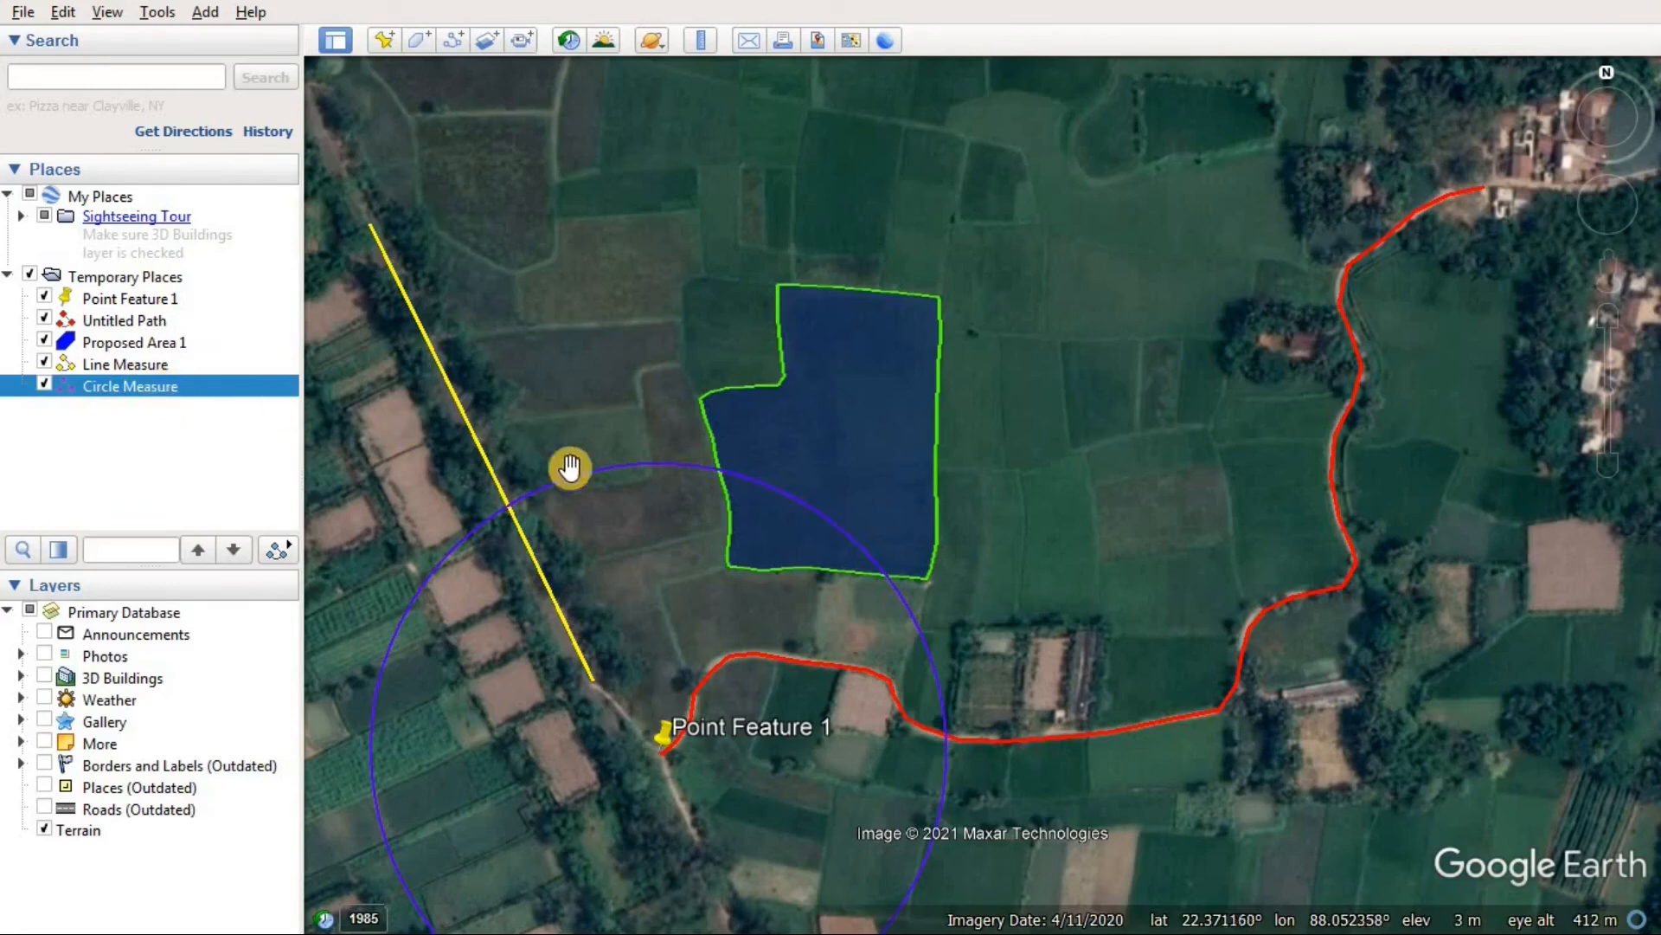
# Delete the Circle Measure path from Temporary Places
pyautogui.rightClick(621, 466)
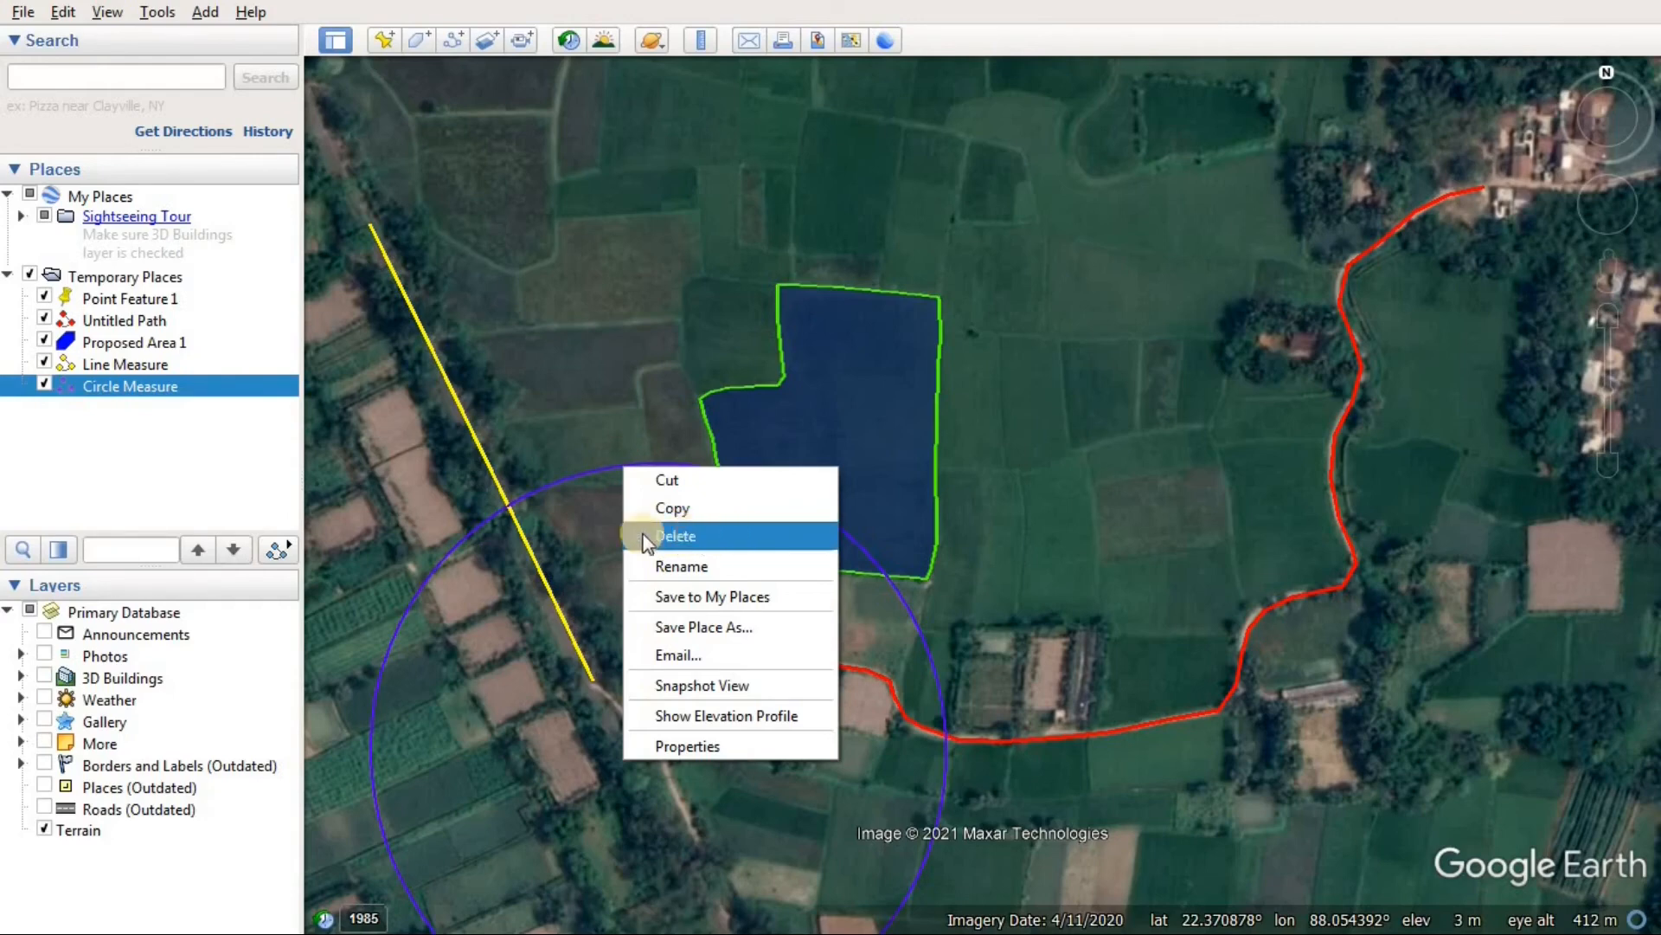
pyautogui.click(143, 402)
pyautogui.rightClick(138, 391)
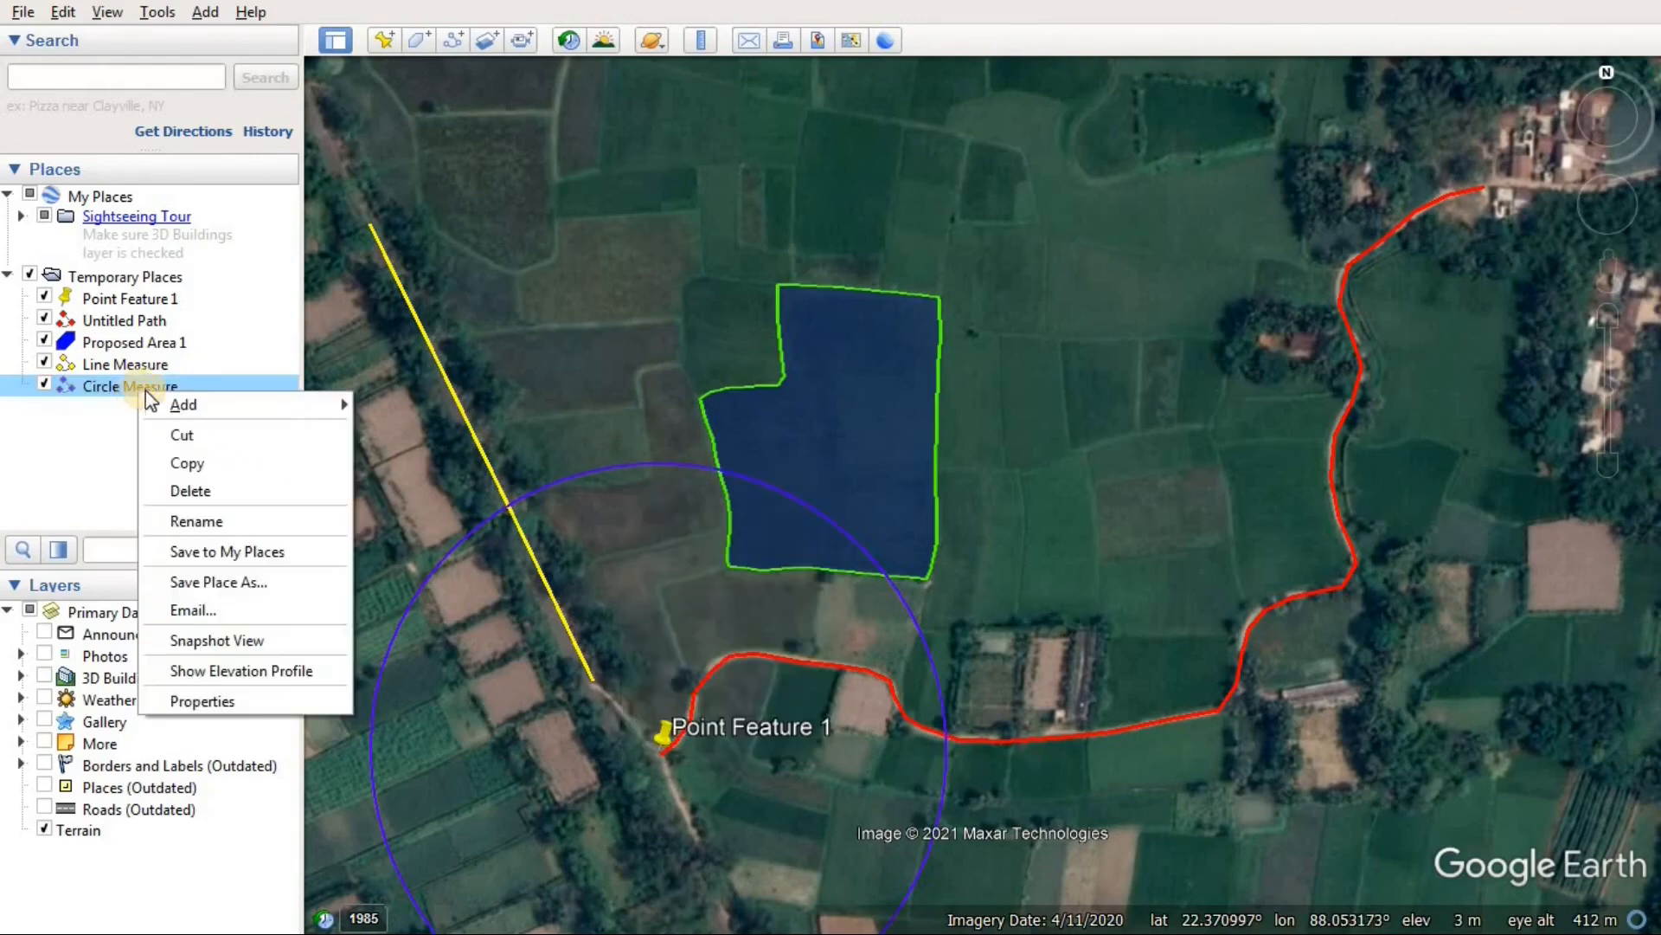
pyautogui.click(237, 491)
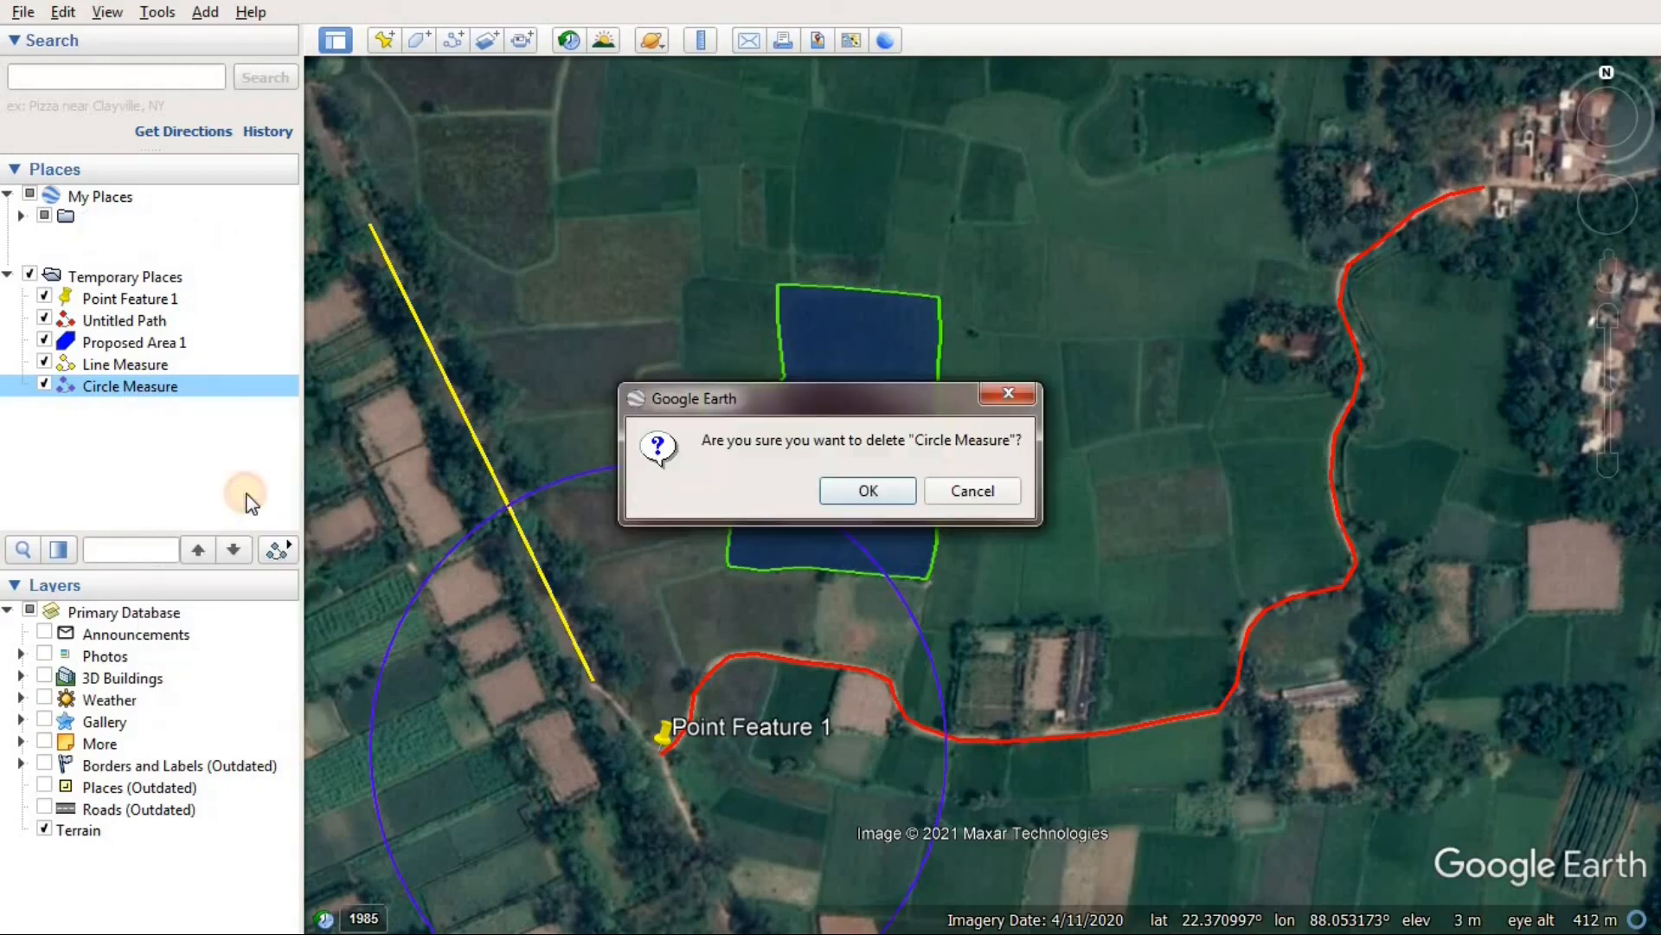
pyautogui.click(871, 490)
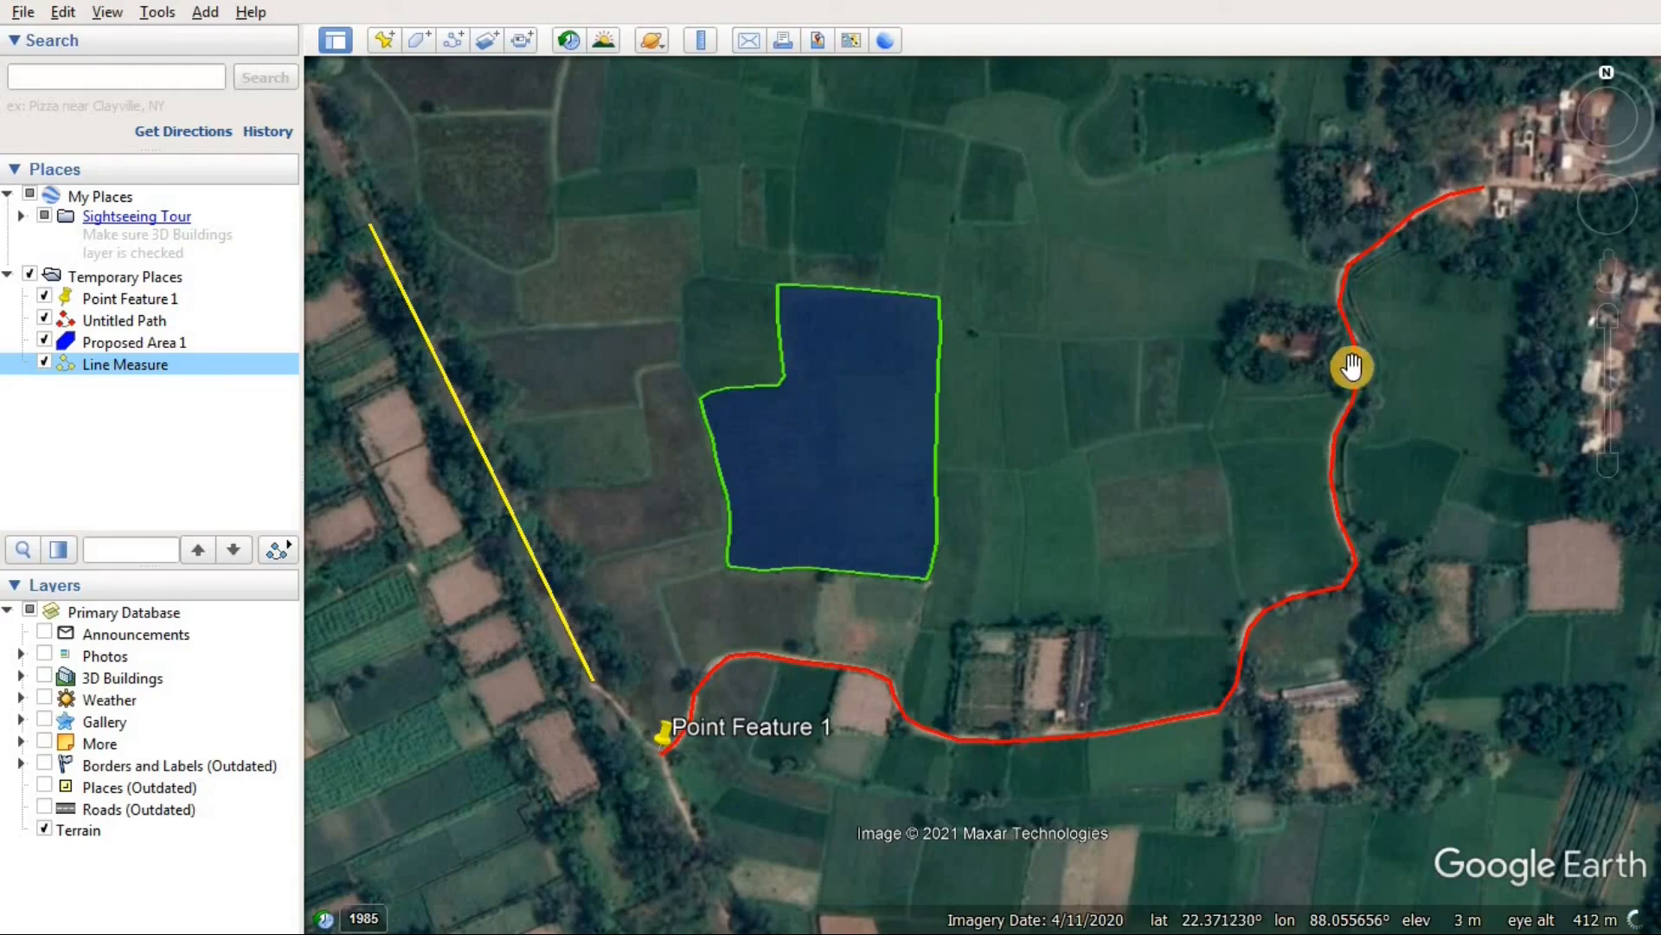
# Show the elevation profile of the red Untitled Path
pyautogui.click(131, 320)
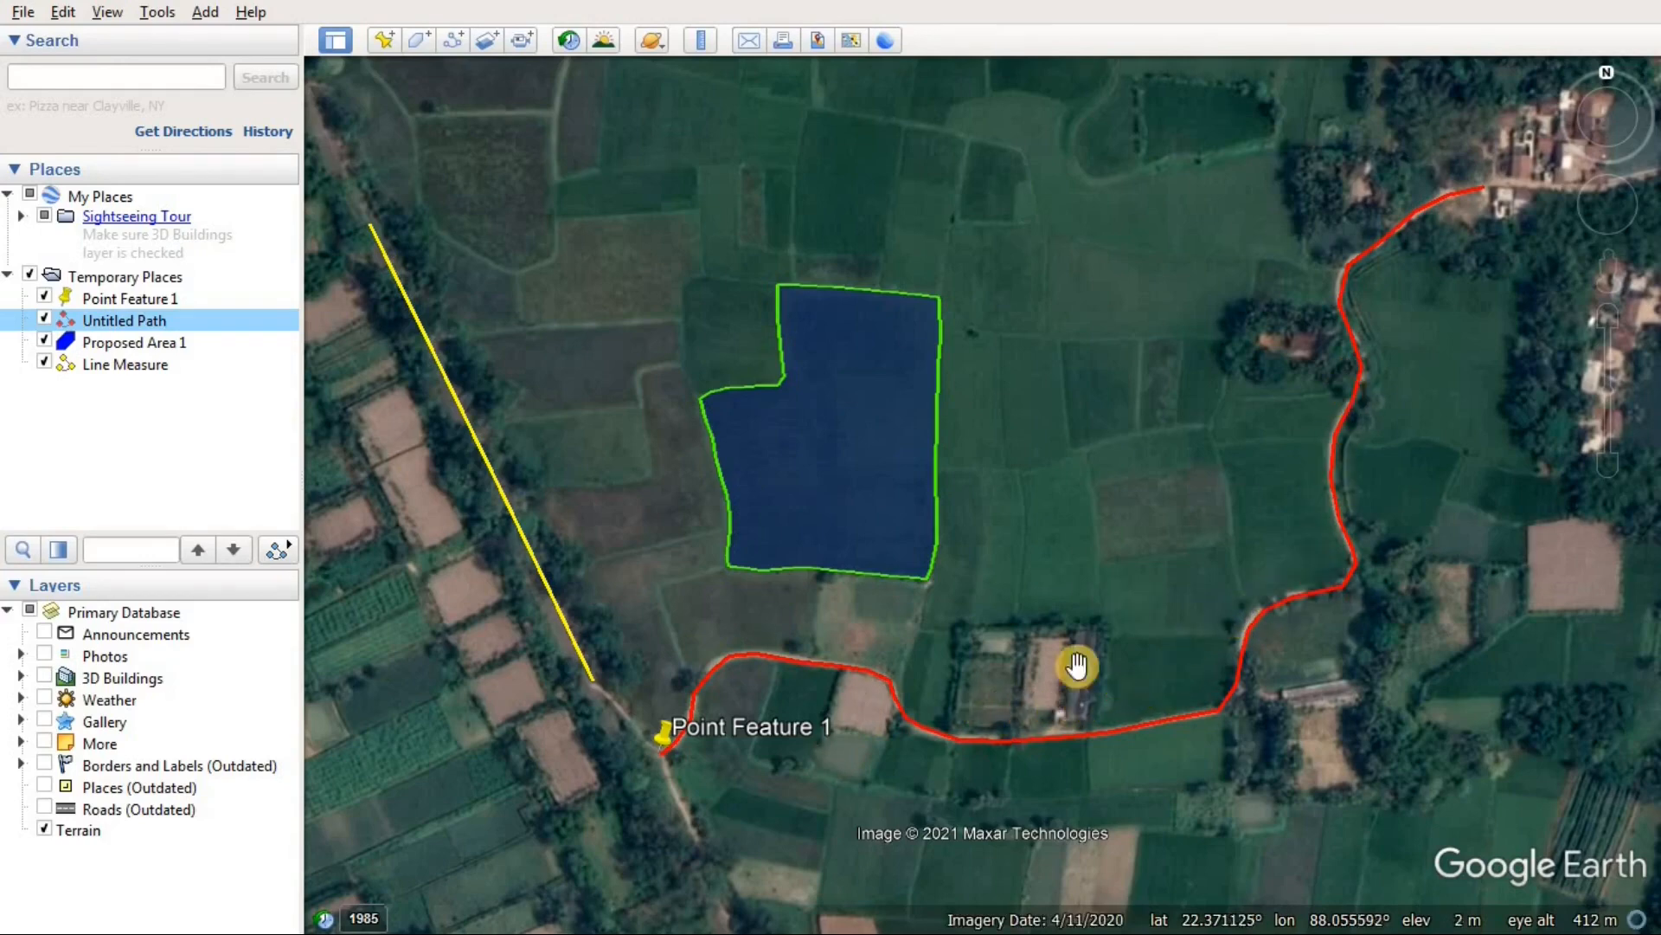
pyautogui.click(1082, 731)
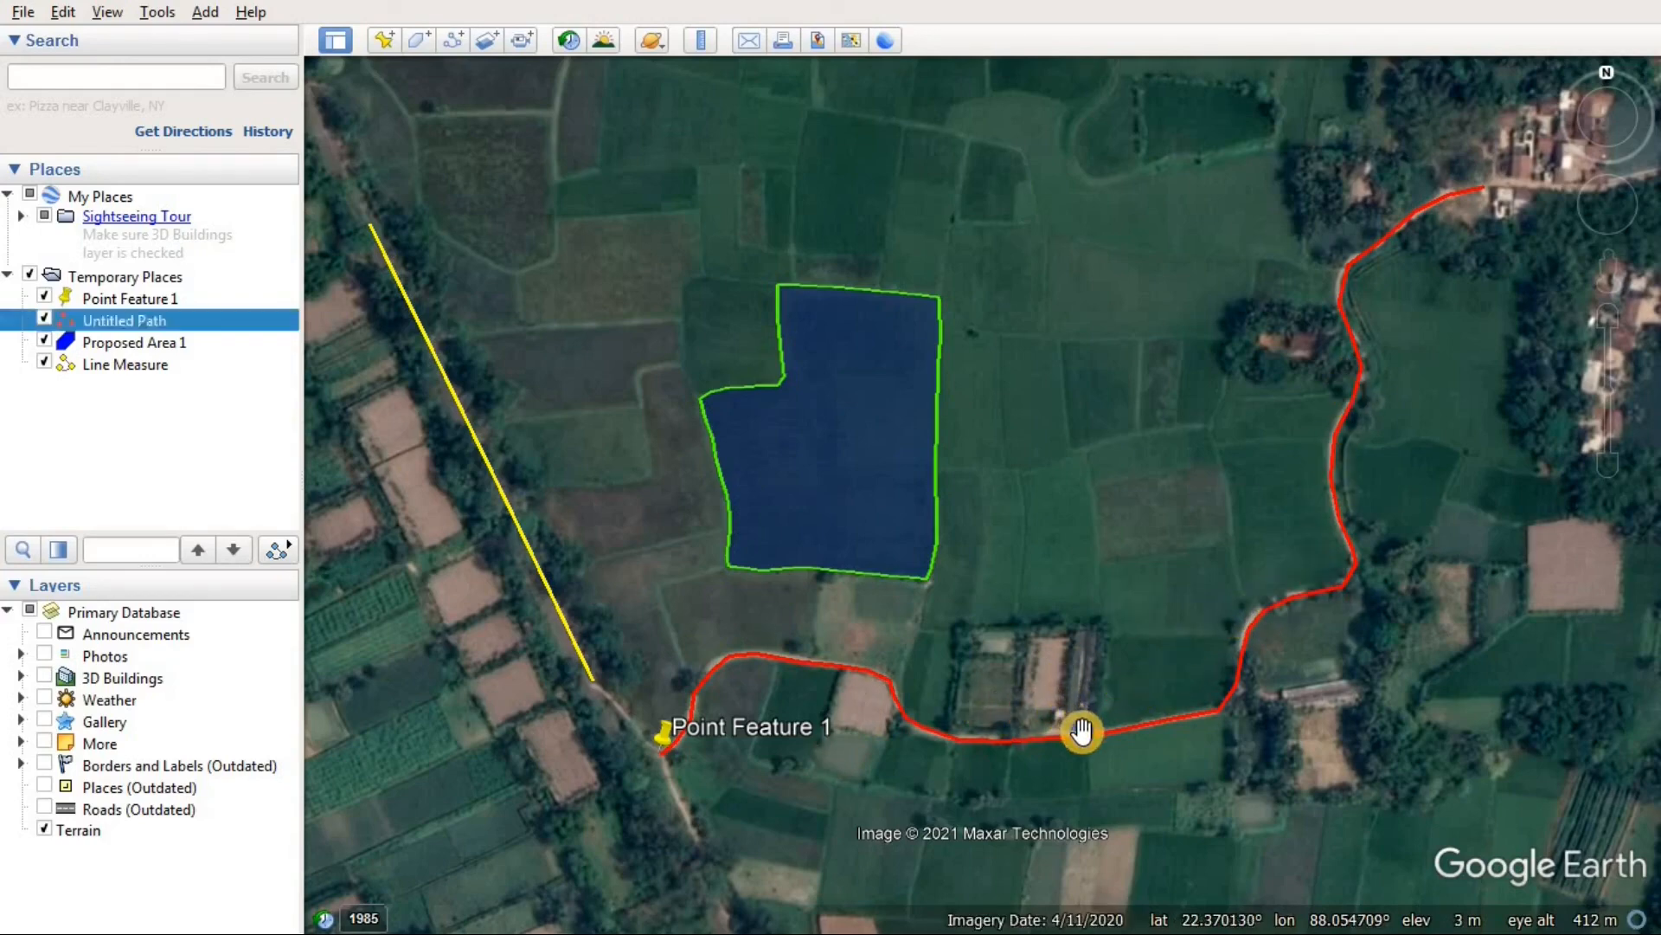
pyautogui.rightClick(1082, 731)
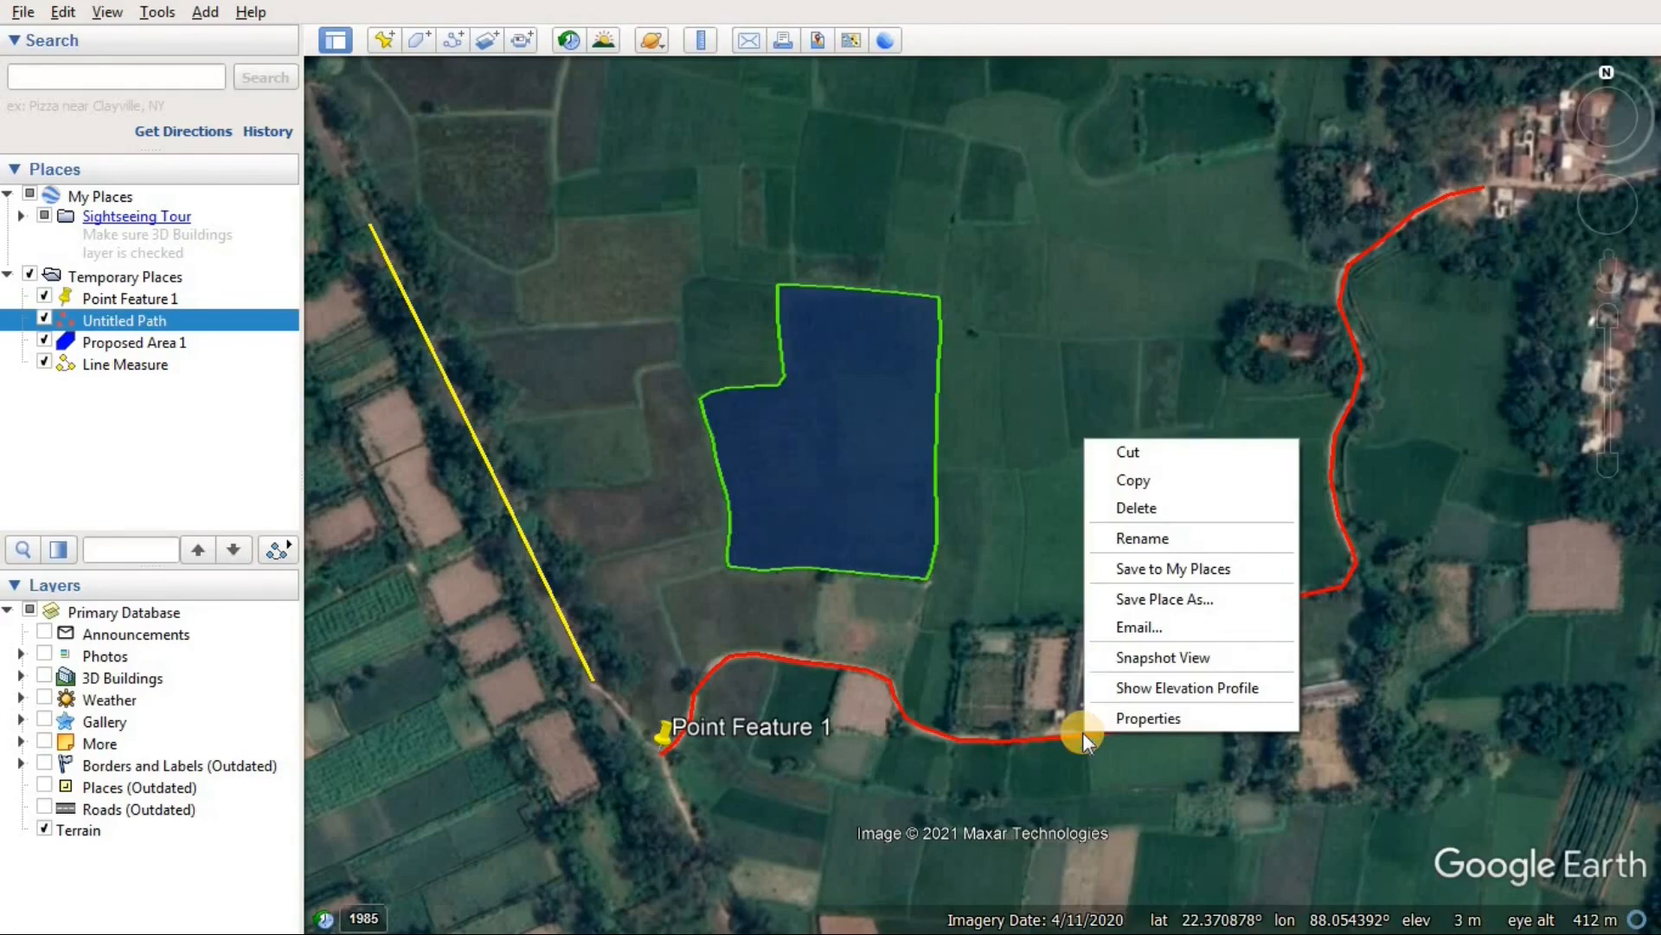
pyautogui.click(138, 382)
pyautogui.rightClick(132, 320)
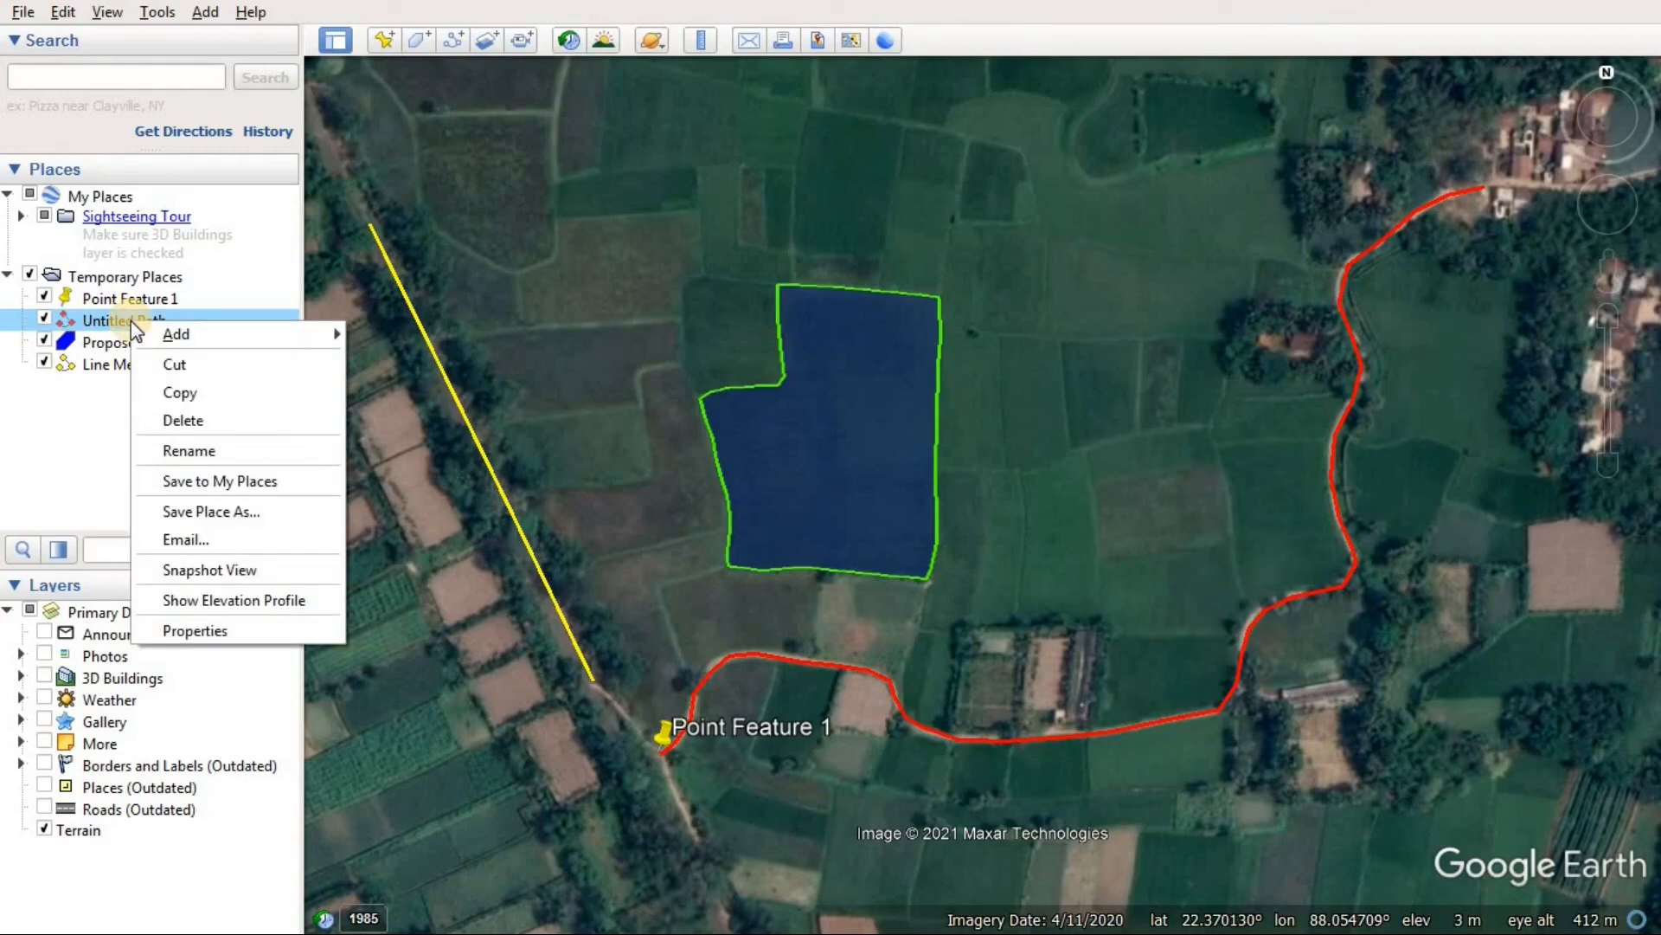
pyautogui.click(294, 613)
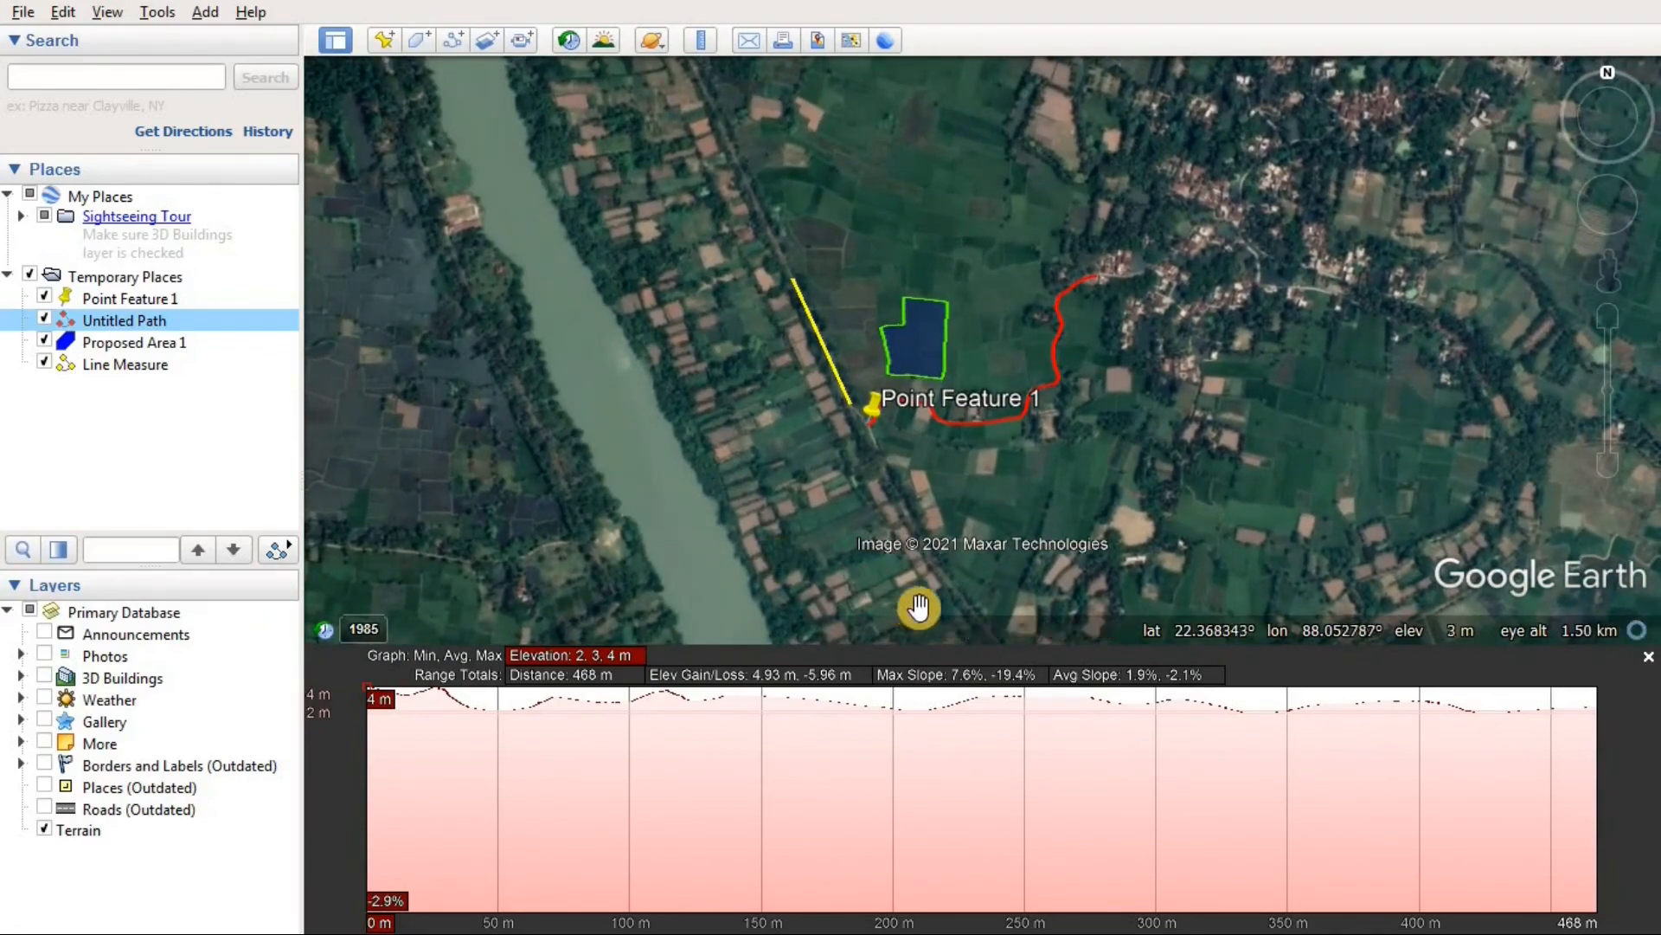
# Enlarge the elevation profile graph to examine the terrain along the whole Untitled Path, and close the profile
pyautogui.moveTo(971, 656)
pyautogui.moveTo(971, 649); pyautogui.dragTo(958, 401)
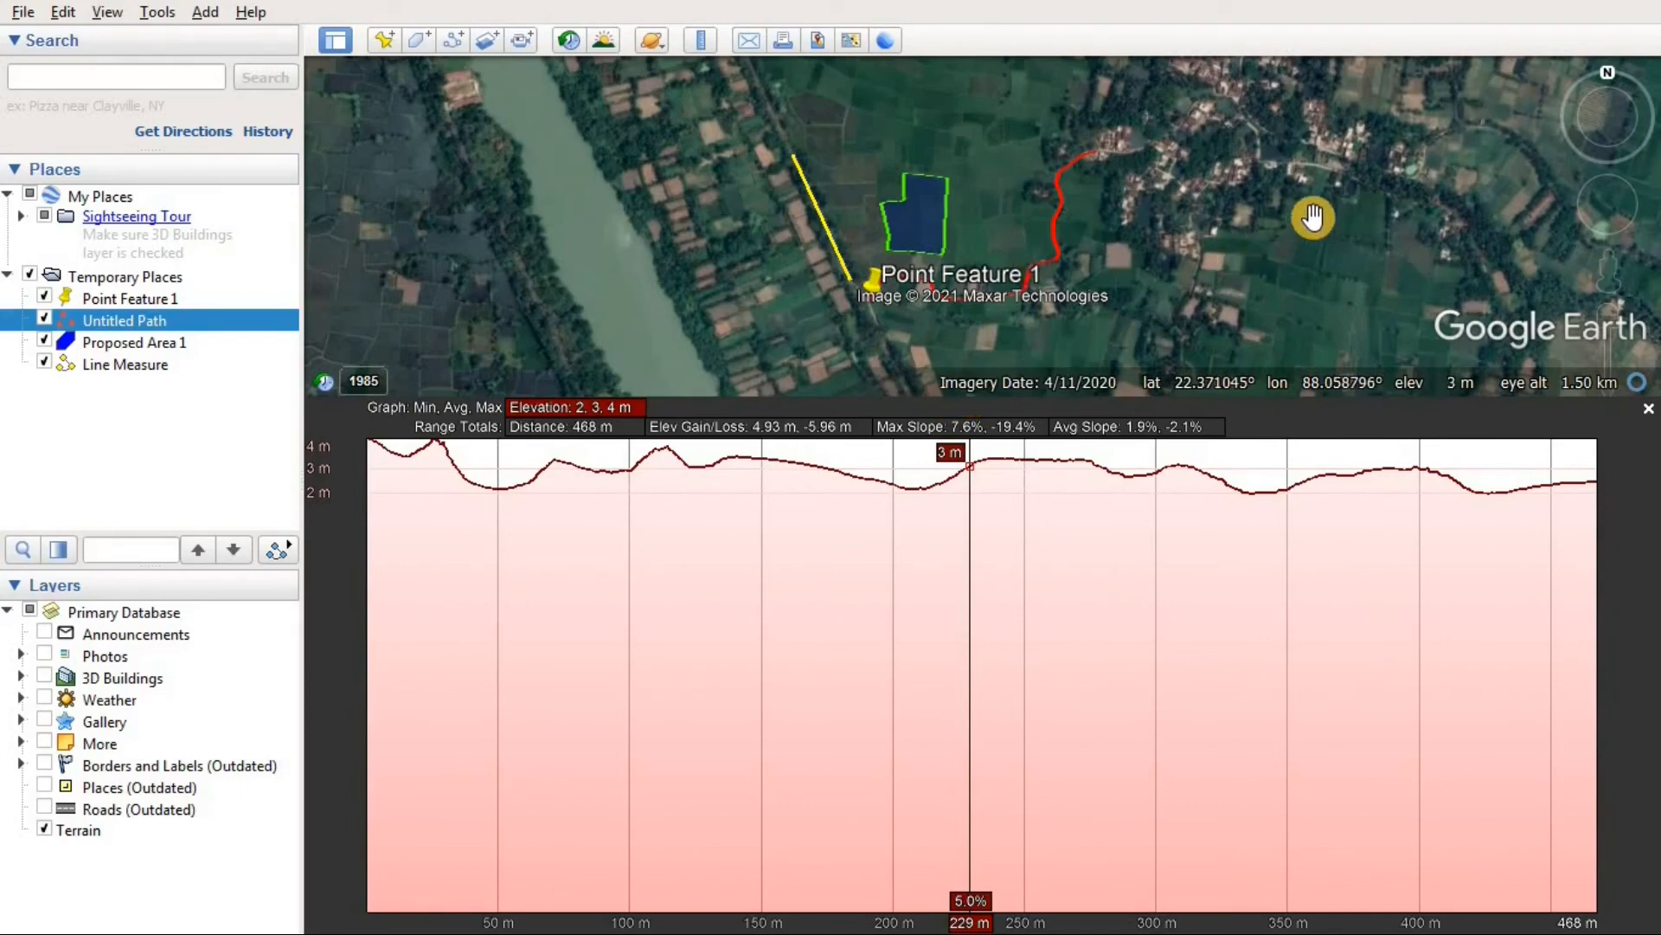
pyautogui.moveTo(1313, 218); pyautogui.dragTo(1264, 165)
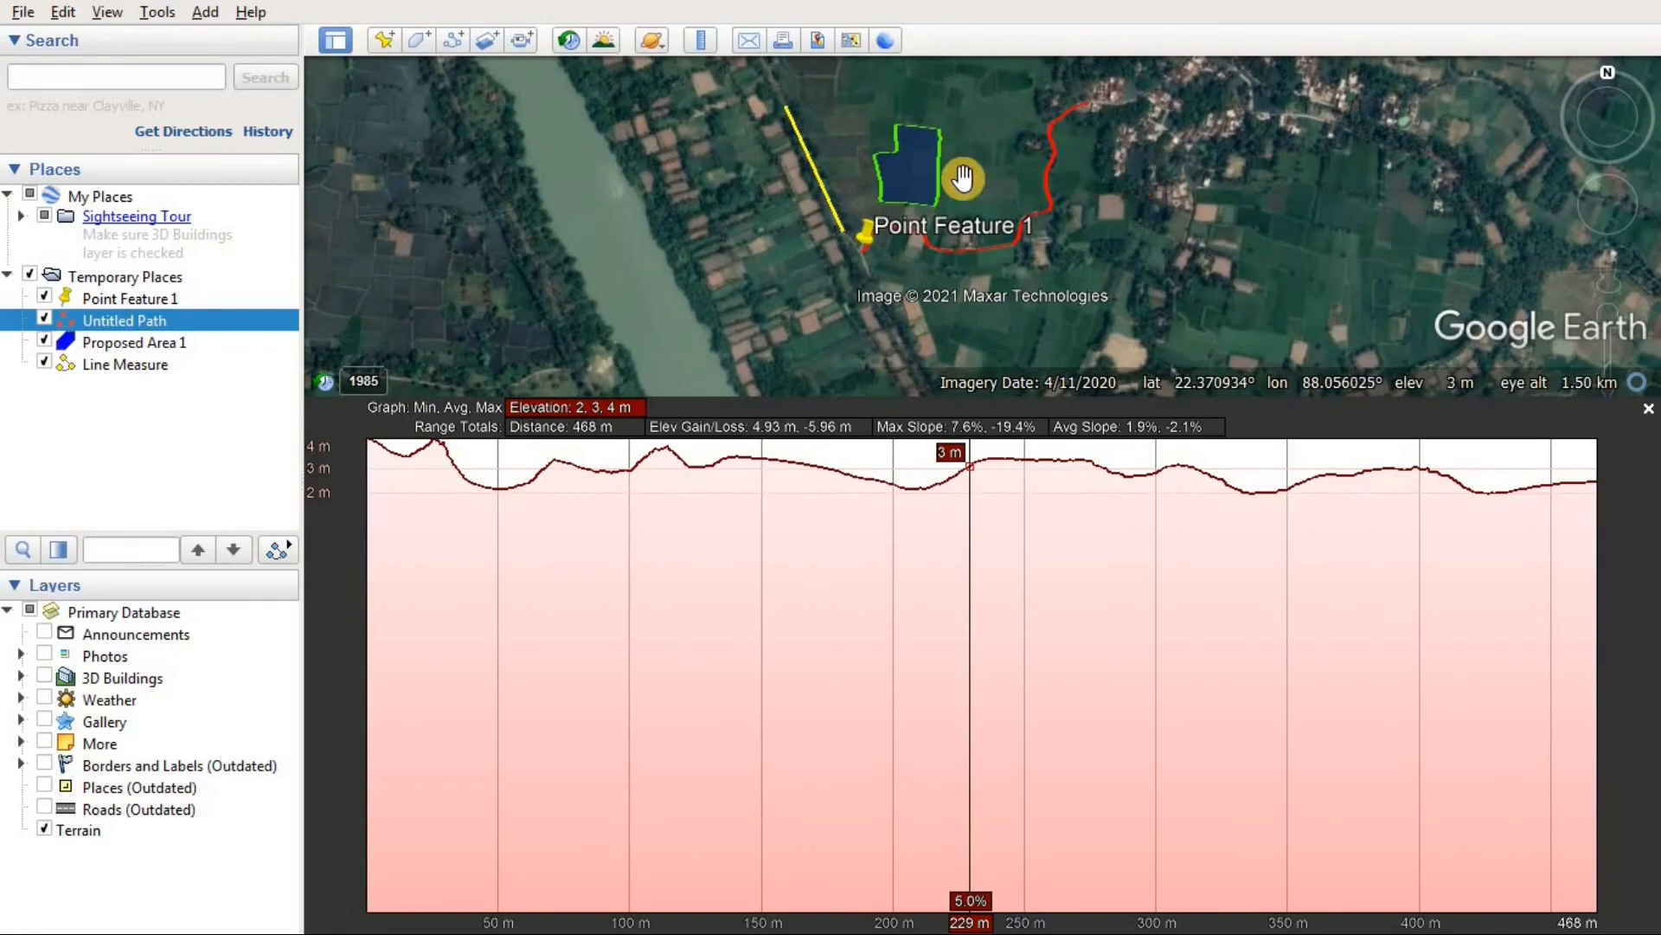
pyautogui.scroll(2, 963, 177)
pyautogui.scroll(1, 963, 179)
pyautogui.moveTo(1228, 184); pyautogui.dragTo(1231, 170)
pyautogui.moveTo(1085, 230); pyautogui.dragTo(1072, 267)
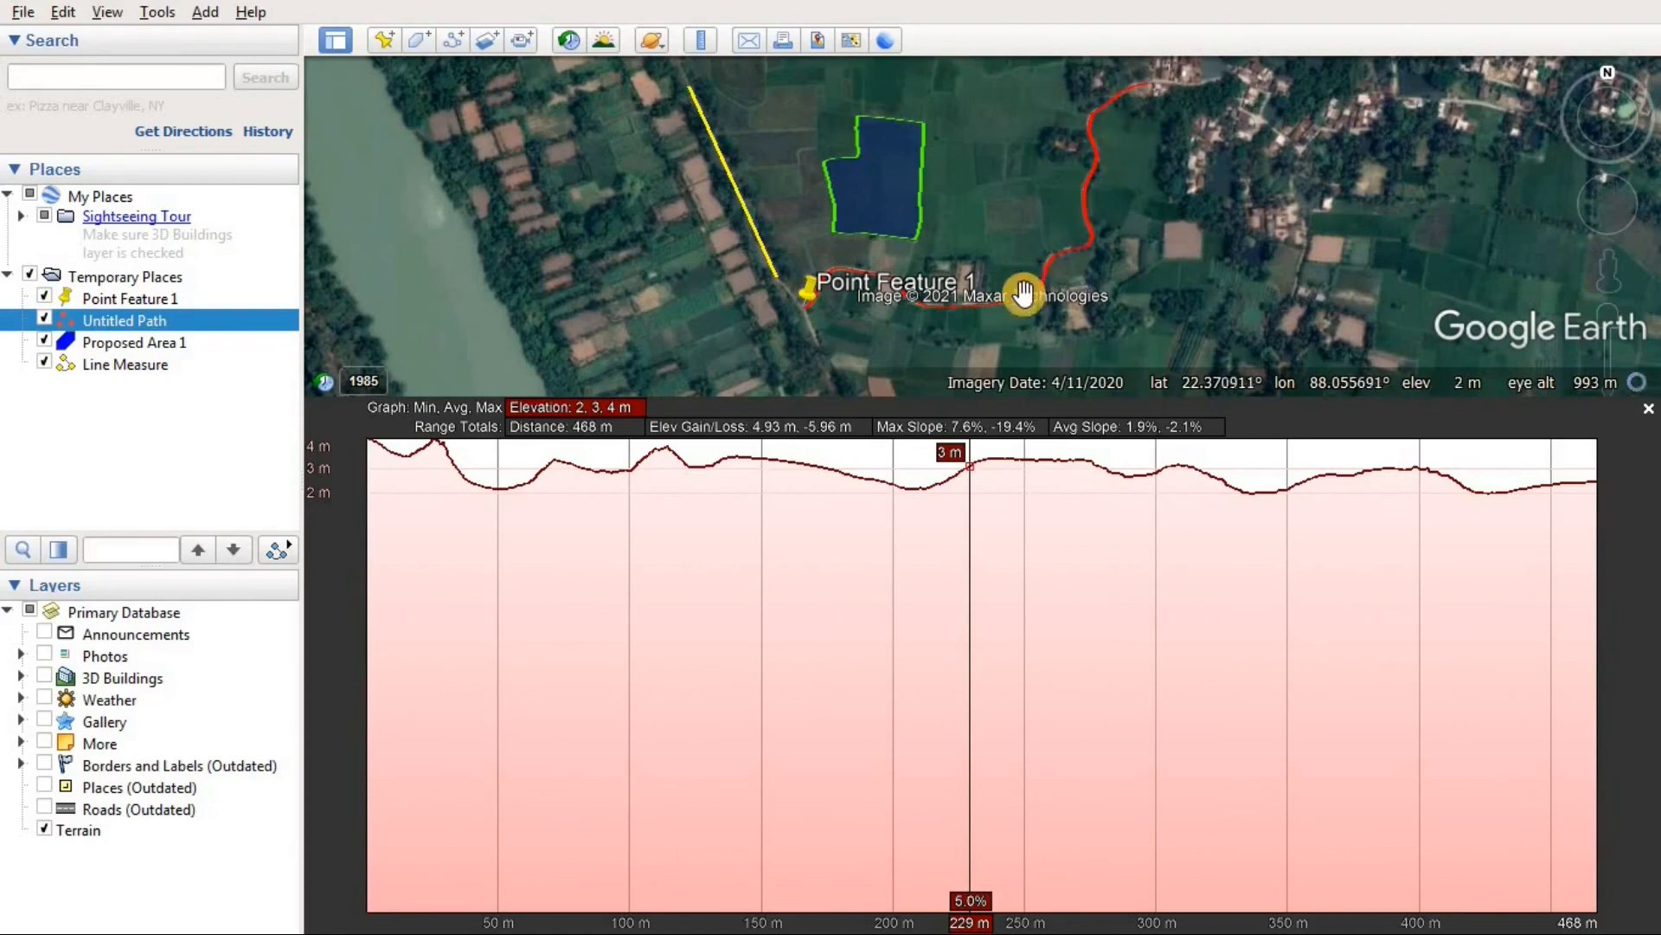
pyautogui.moveTo(1184, 245); pyautogui.dragTo(1207, 215)
pyautogui.scroll(-2, 1204, 213)
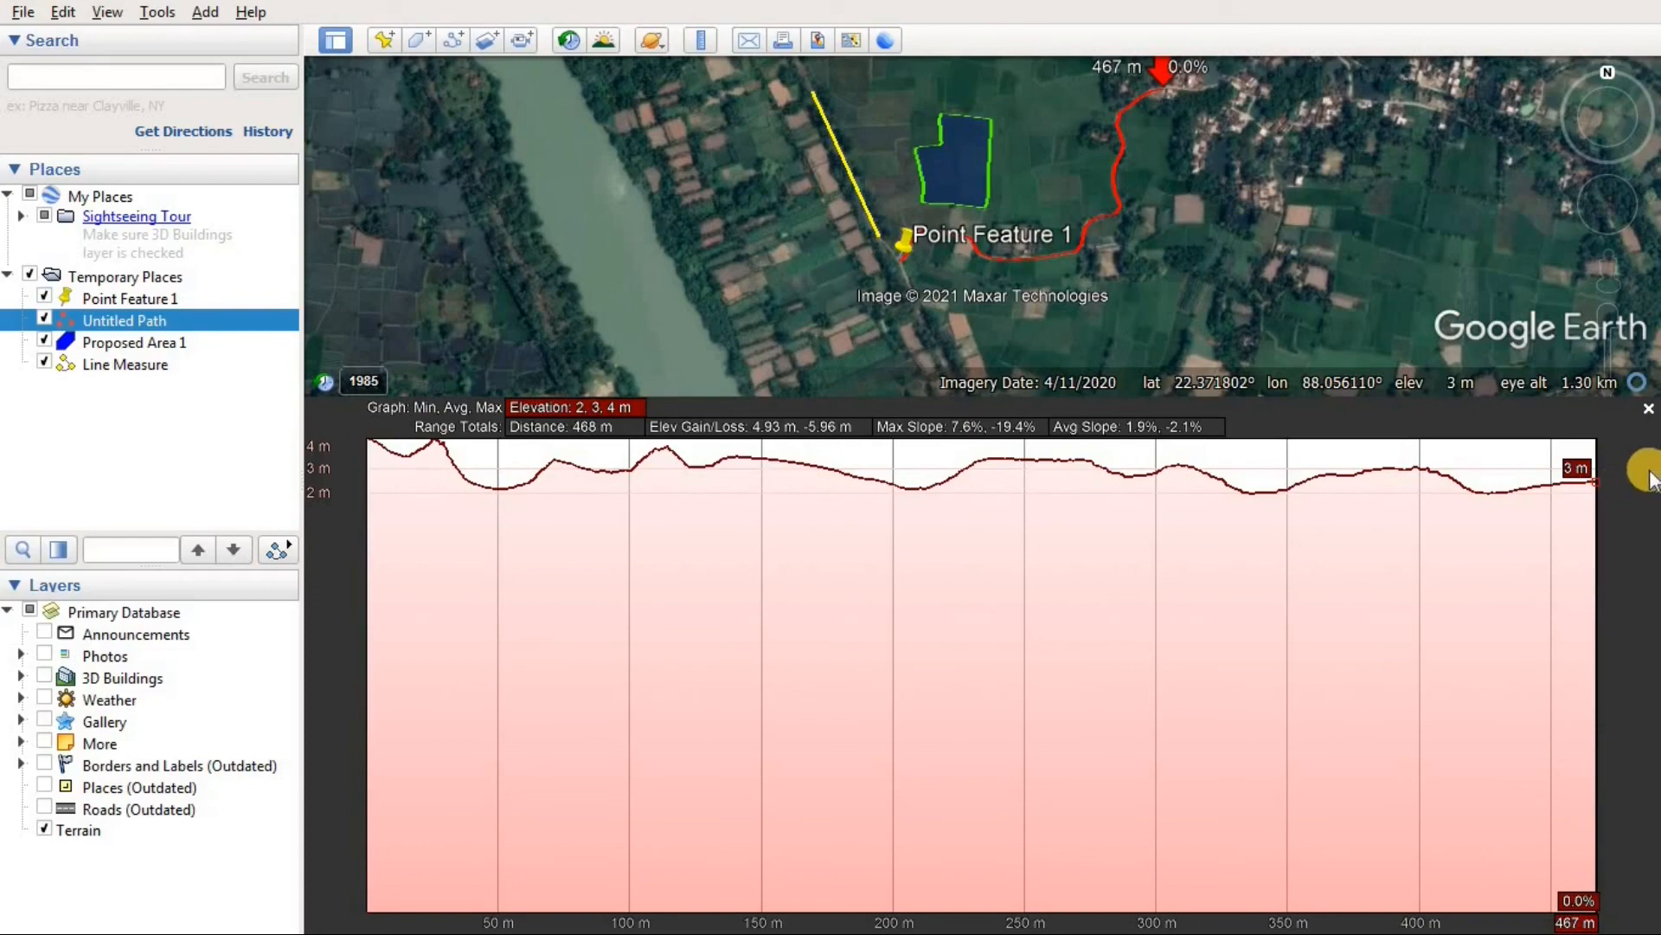
pyautogui.click(1646, 409)
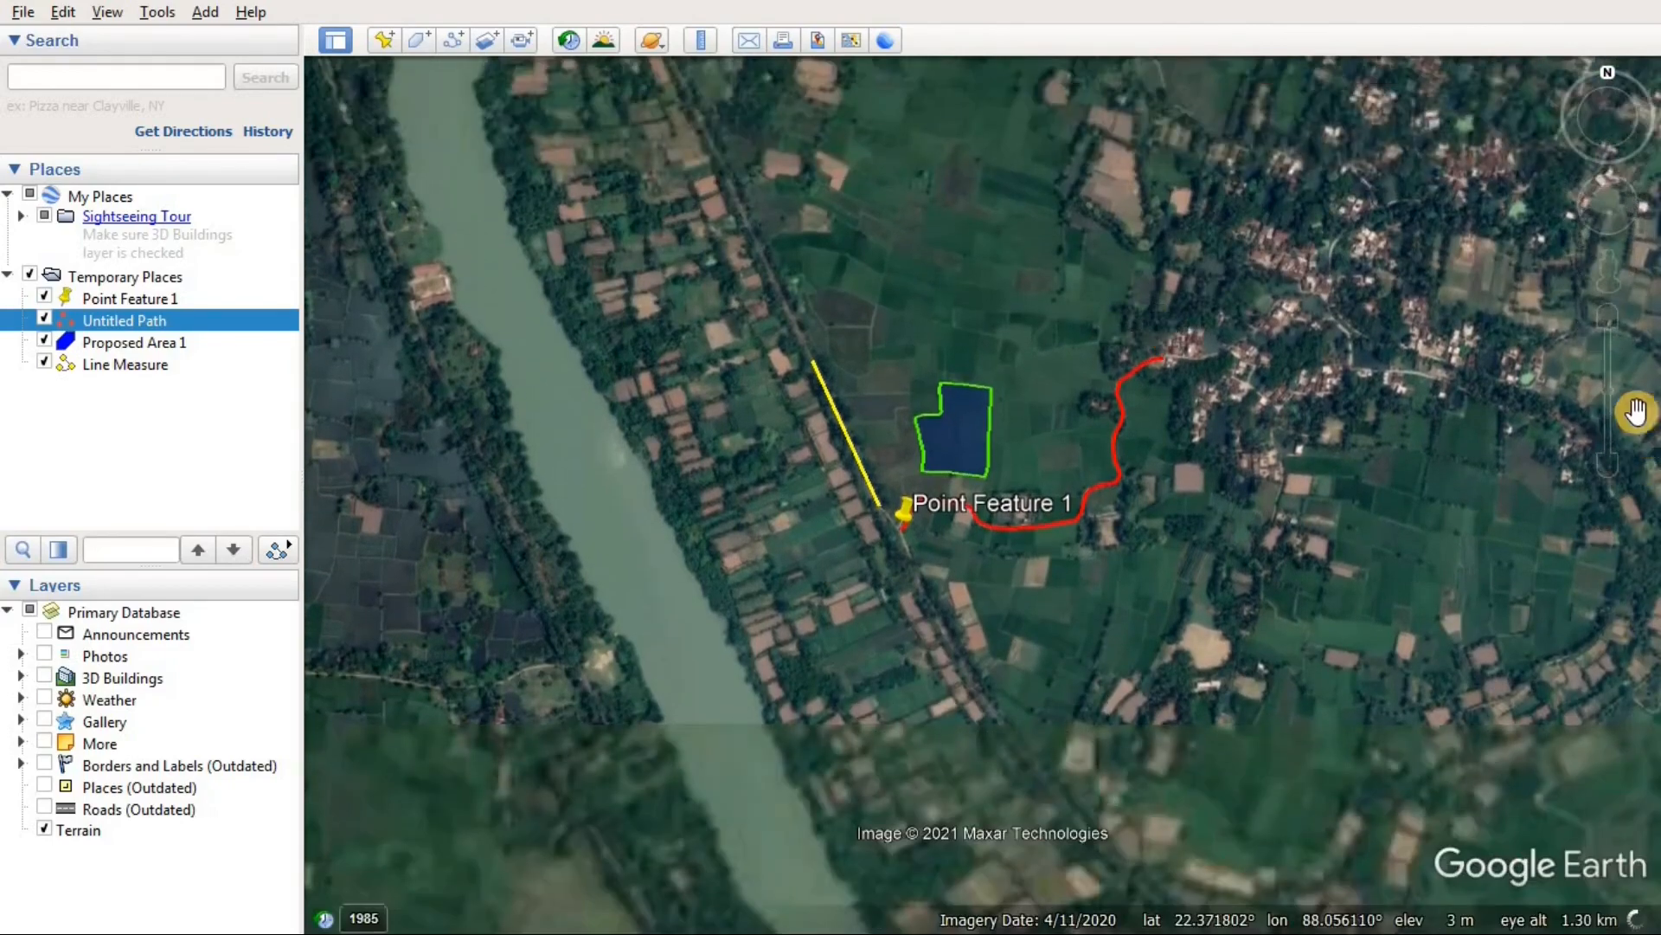
pyautogui.scroll(2, 1048, 452)
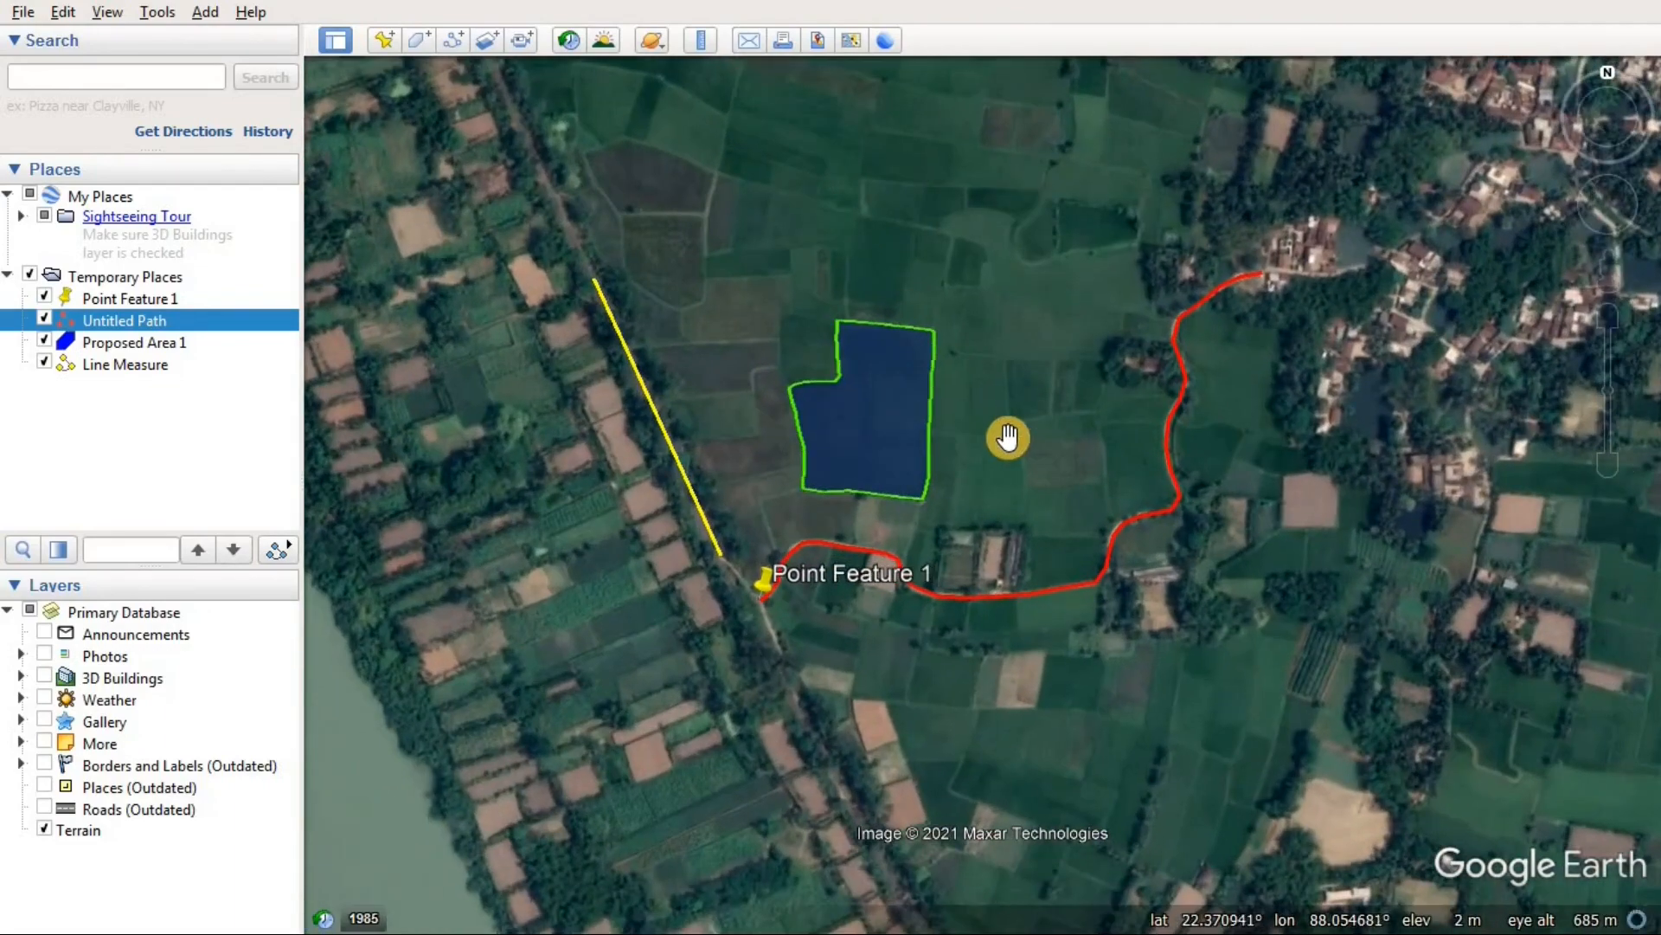
pyautogui.scroll(2, 1004, 440)
pyautogui.moveTo(1015, 445); pyautogui.dragTo(1101, 568)
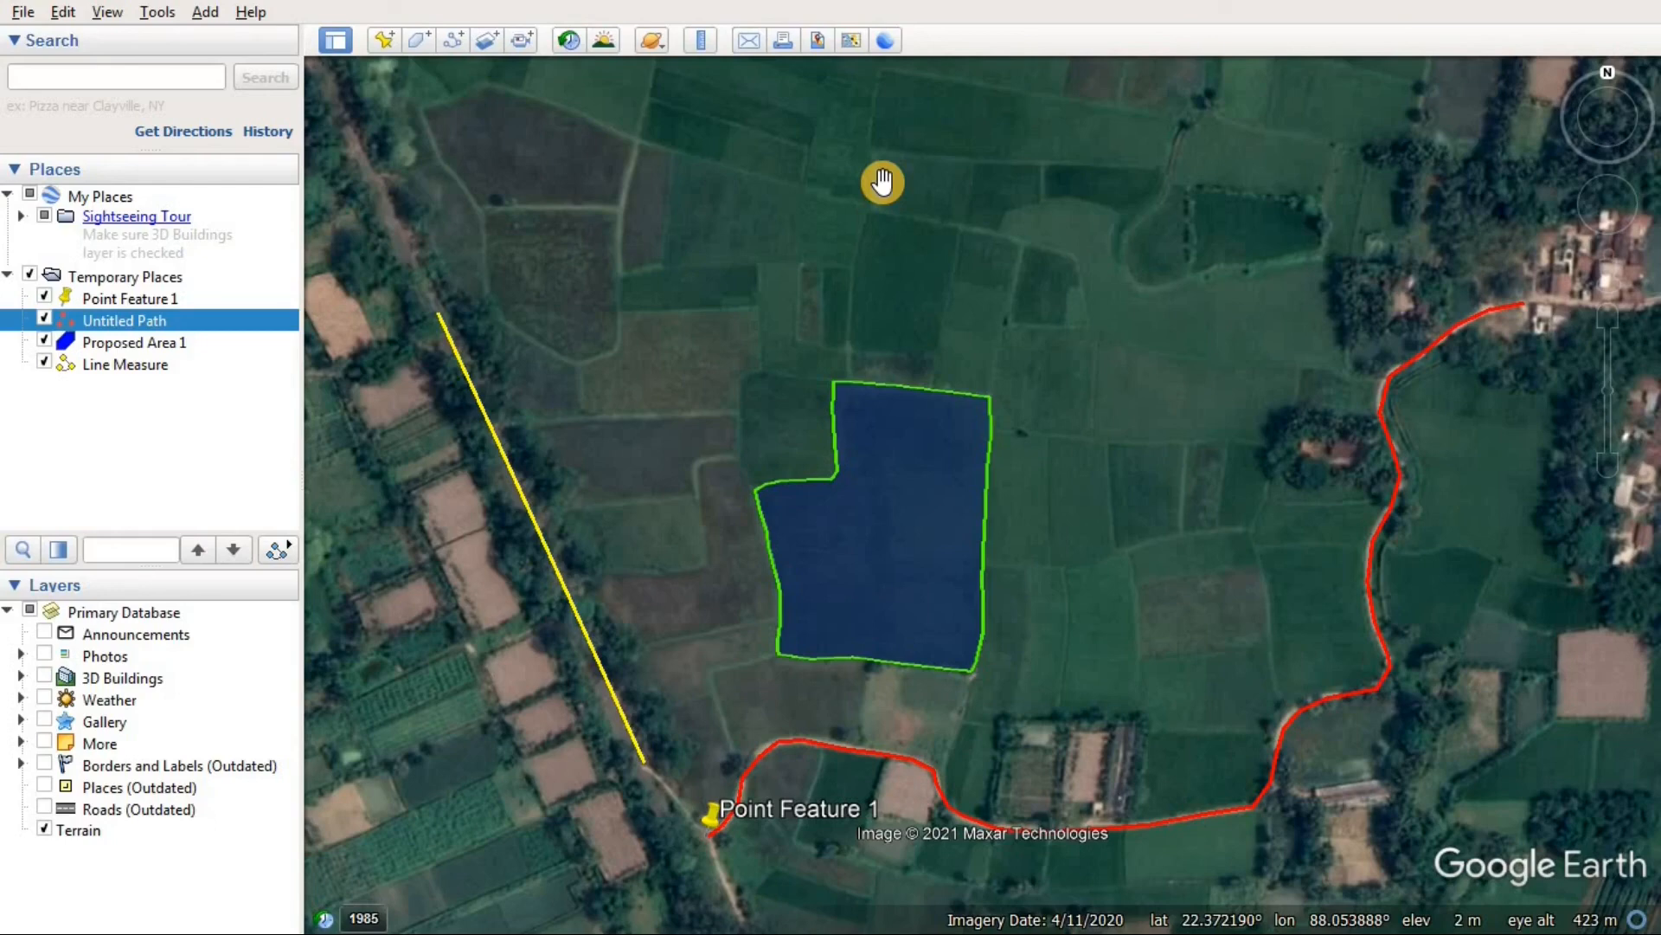
pyautogui.rightClick(119, 321)
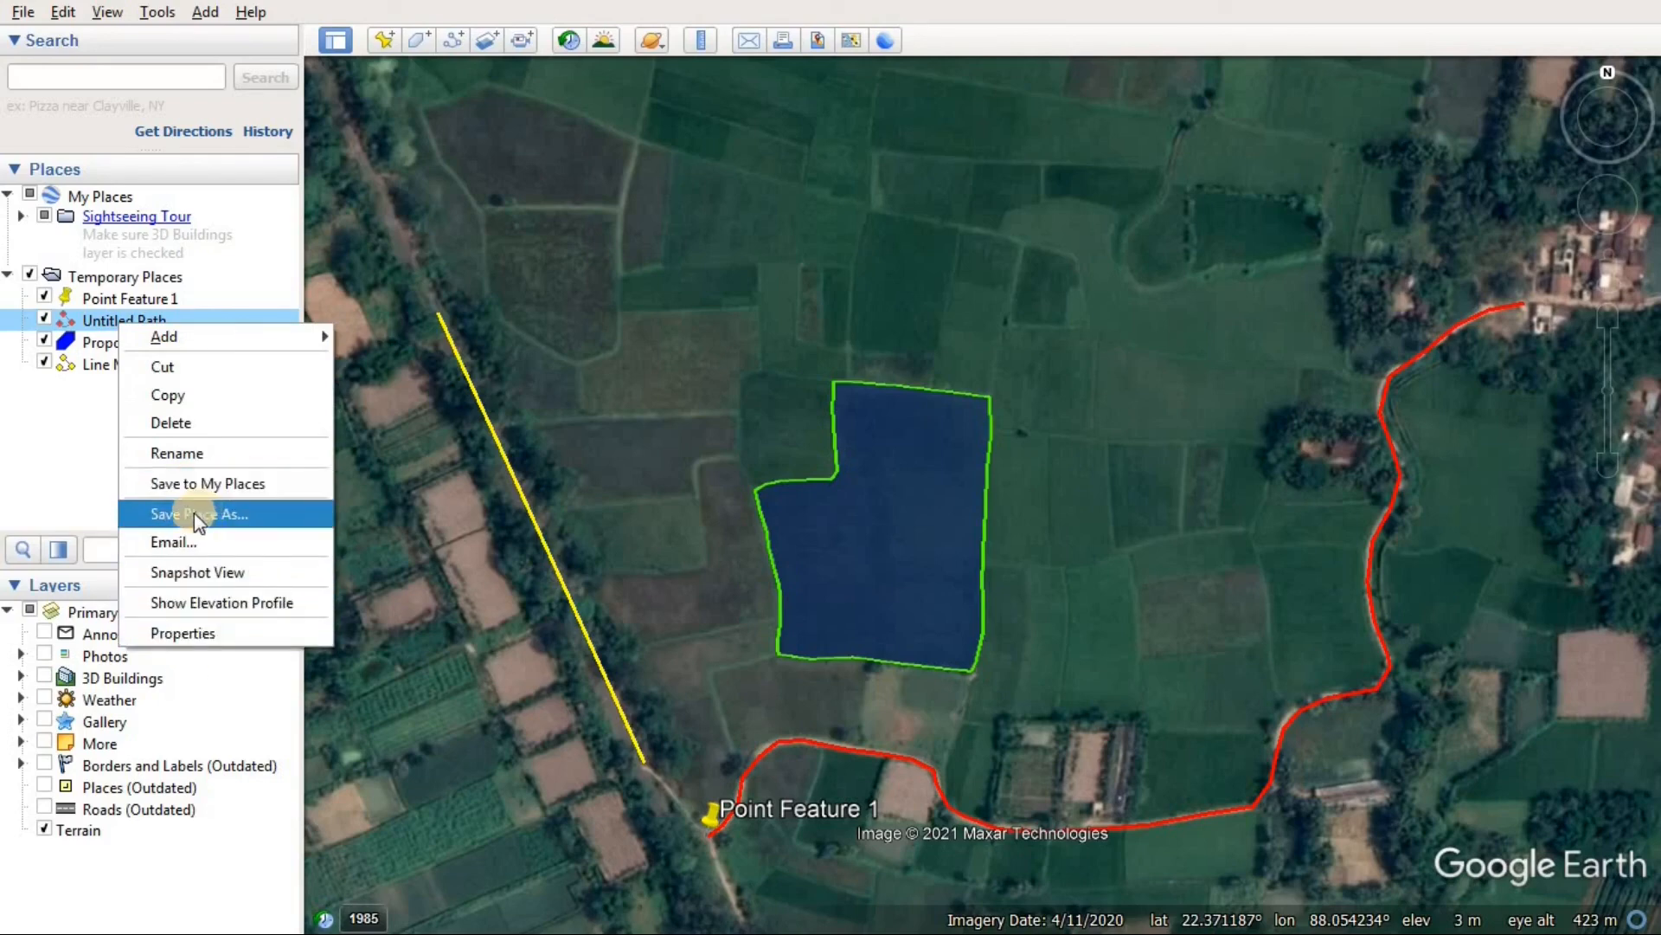
pyautogui.click(71, 454)
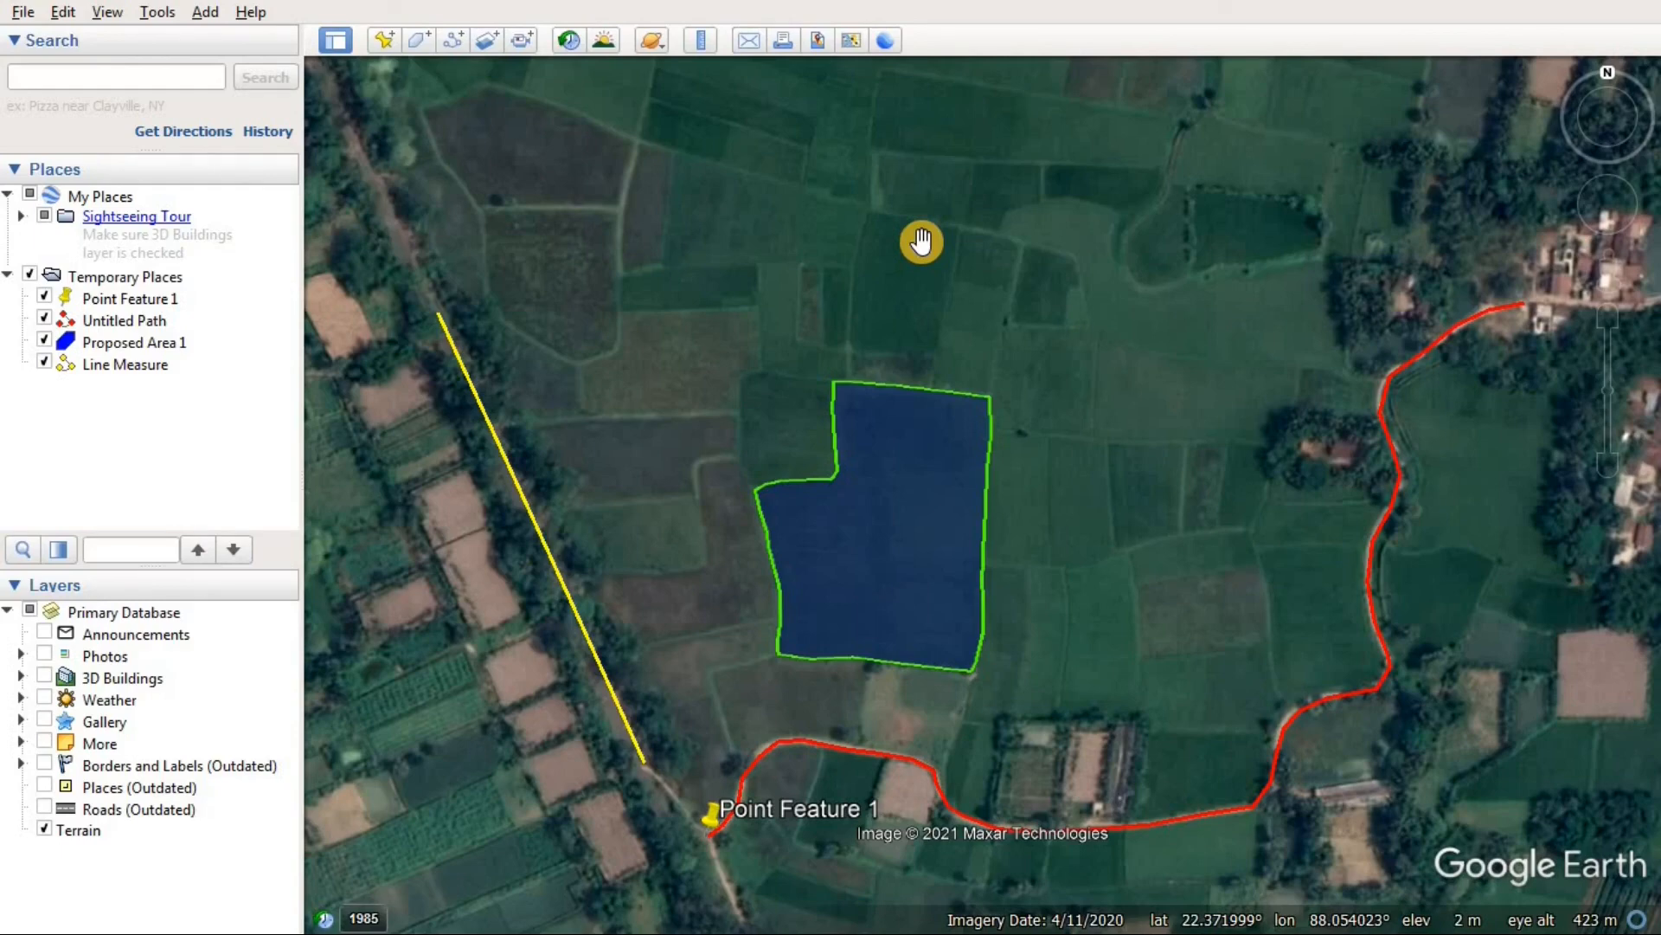
pyautogui.scroll(-5, 994, 223)
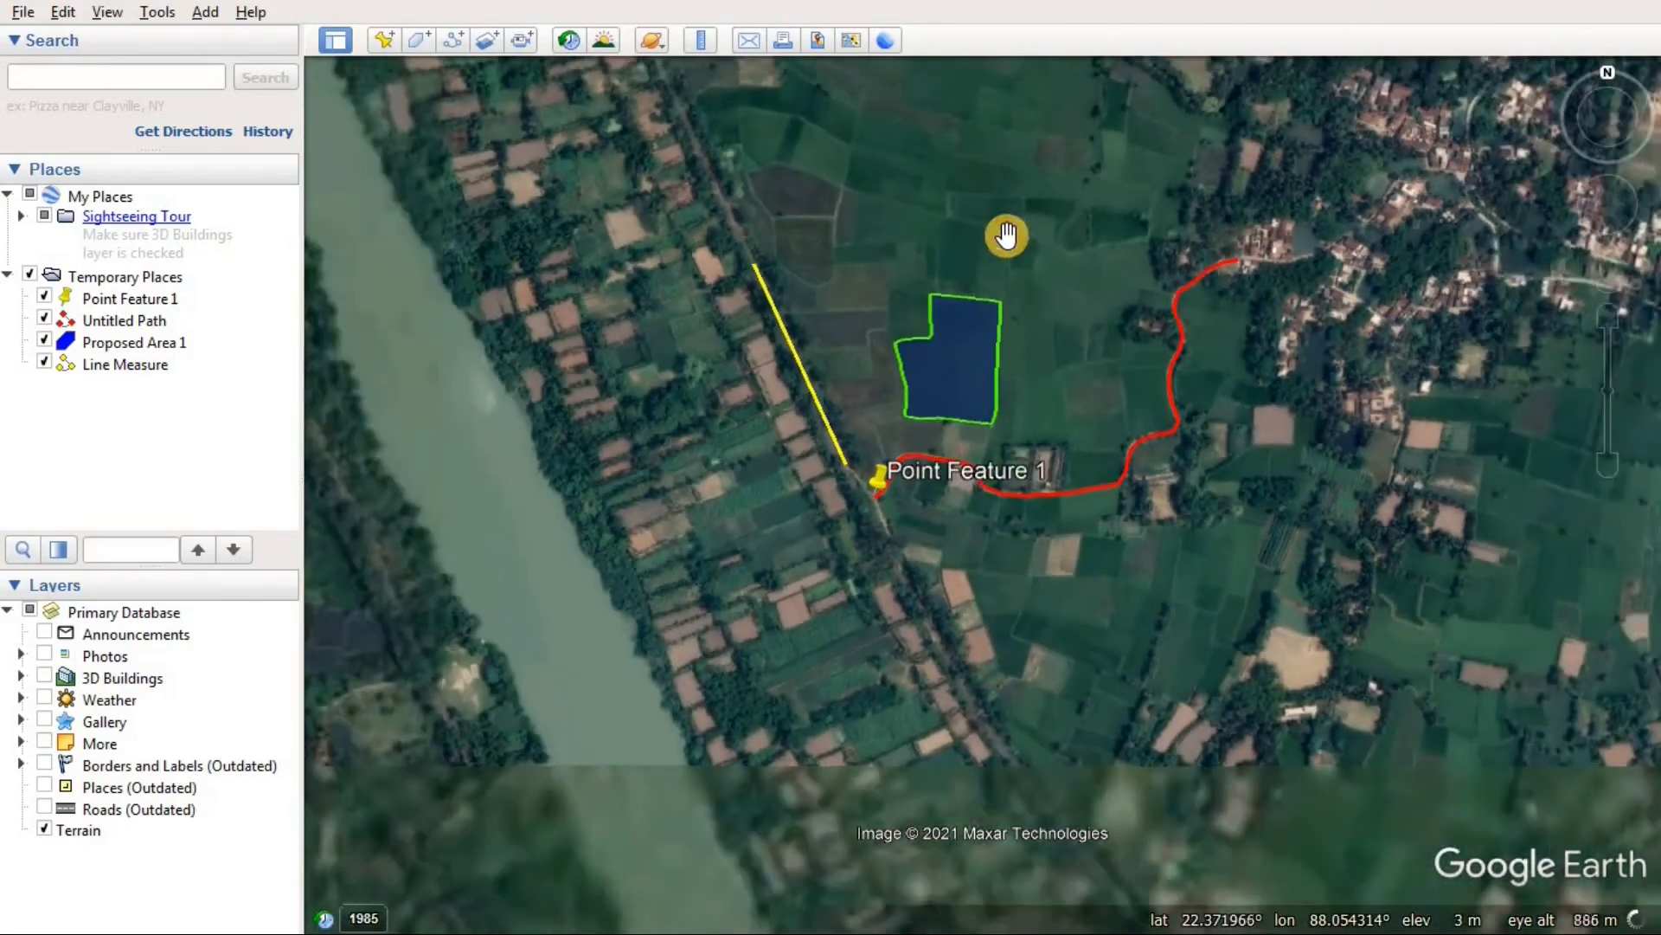
pyautogui.scroll(-6, 1020, 272)
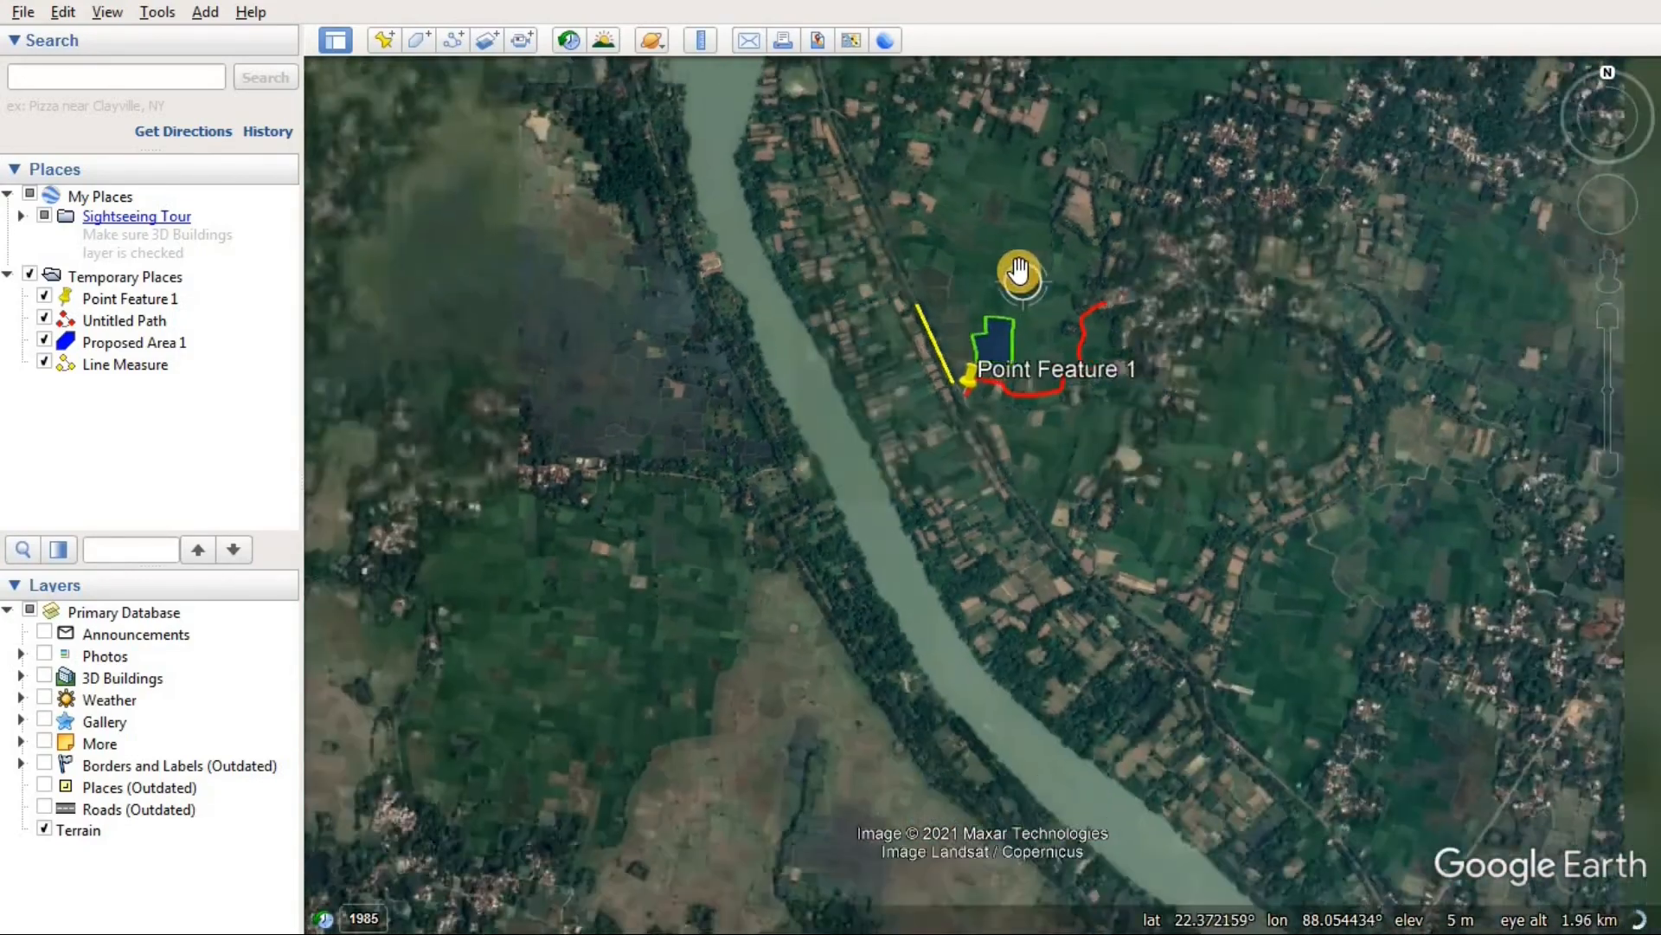
pyautogui.scroll(-4, 1017, 270)
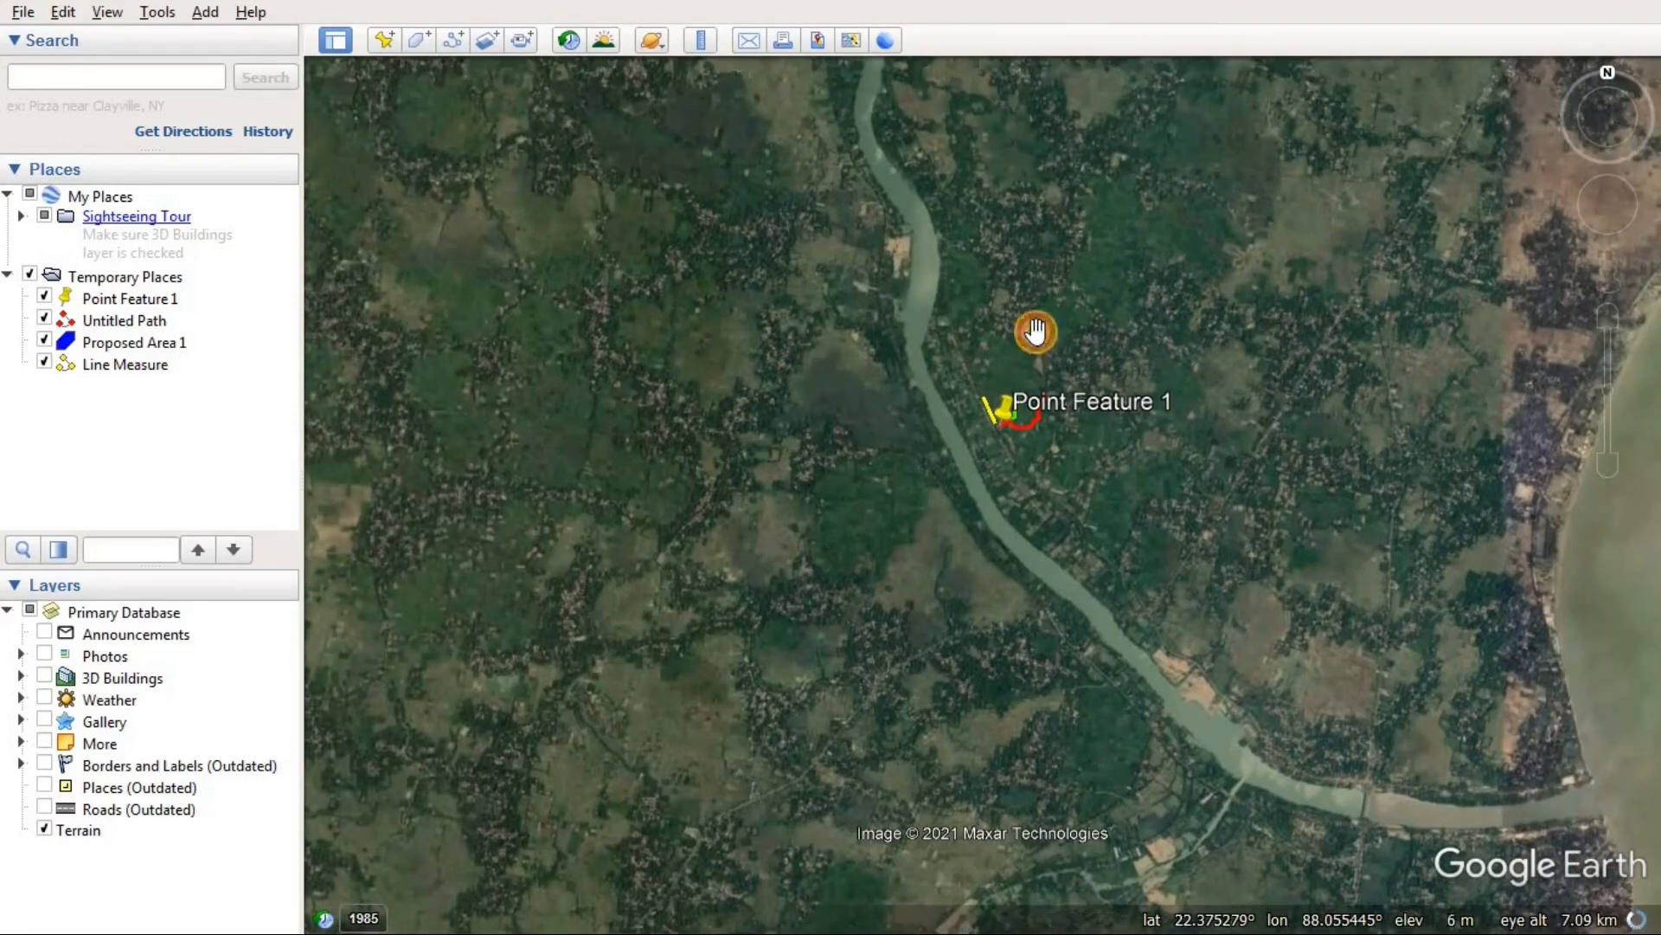
pyautogui.scroll(10, 1001, 378)
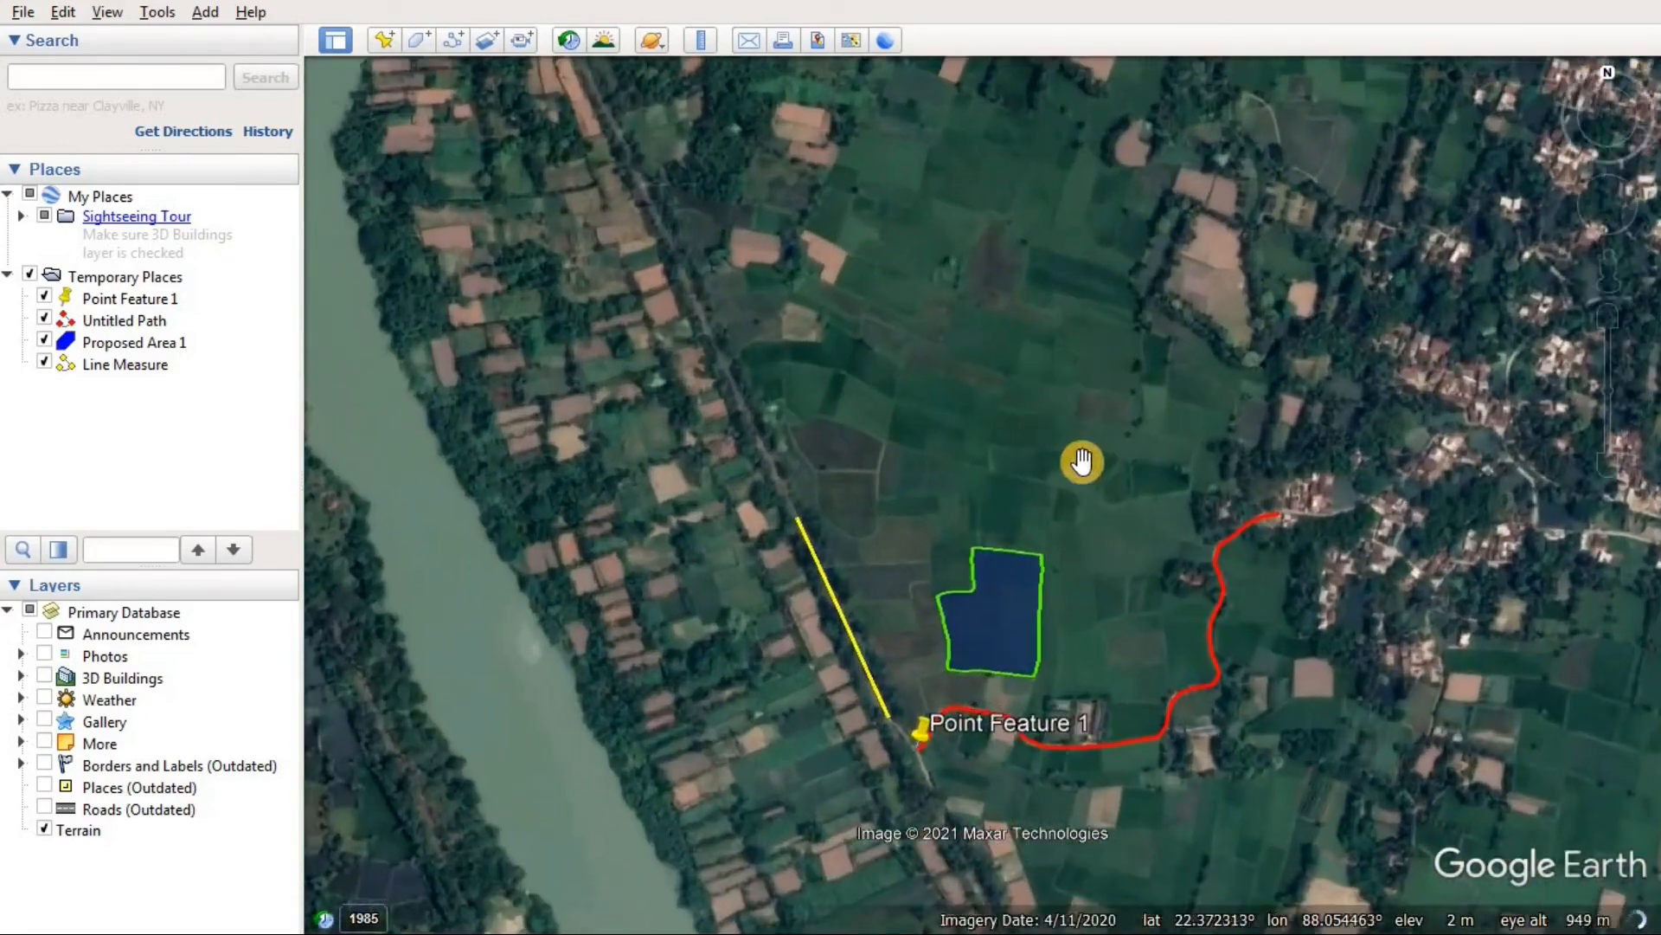
pyautogui.moveTo(1081, 462); pyautogui.dragTo(1024, 375)
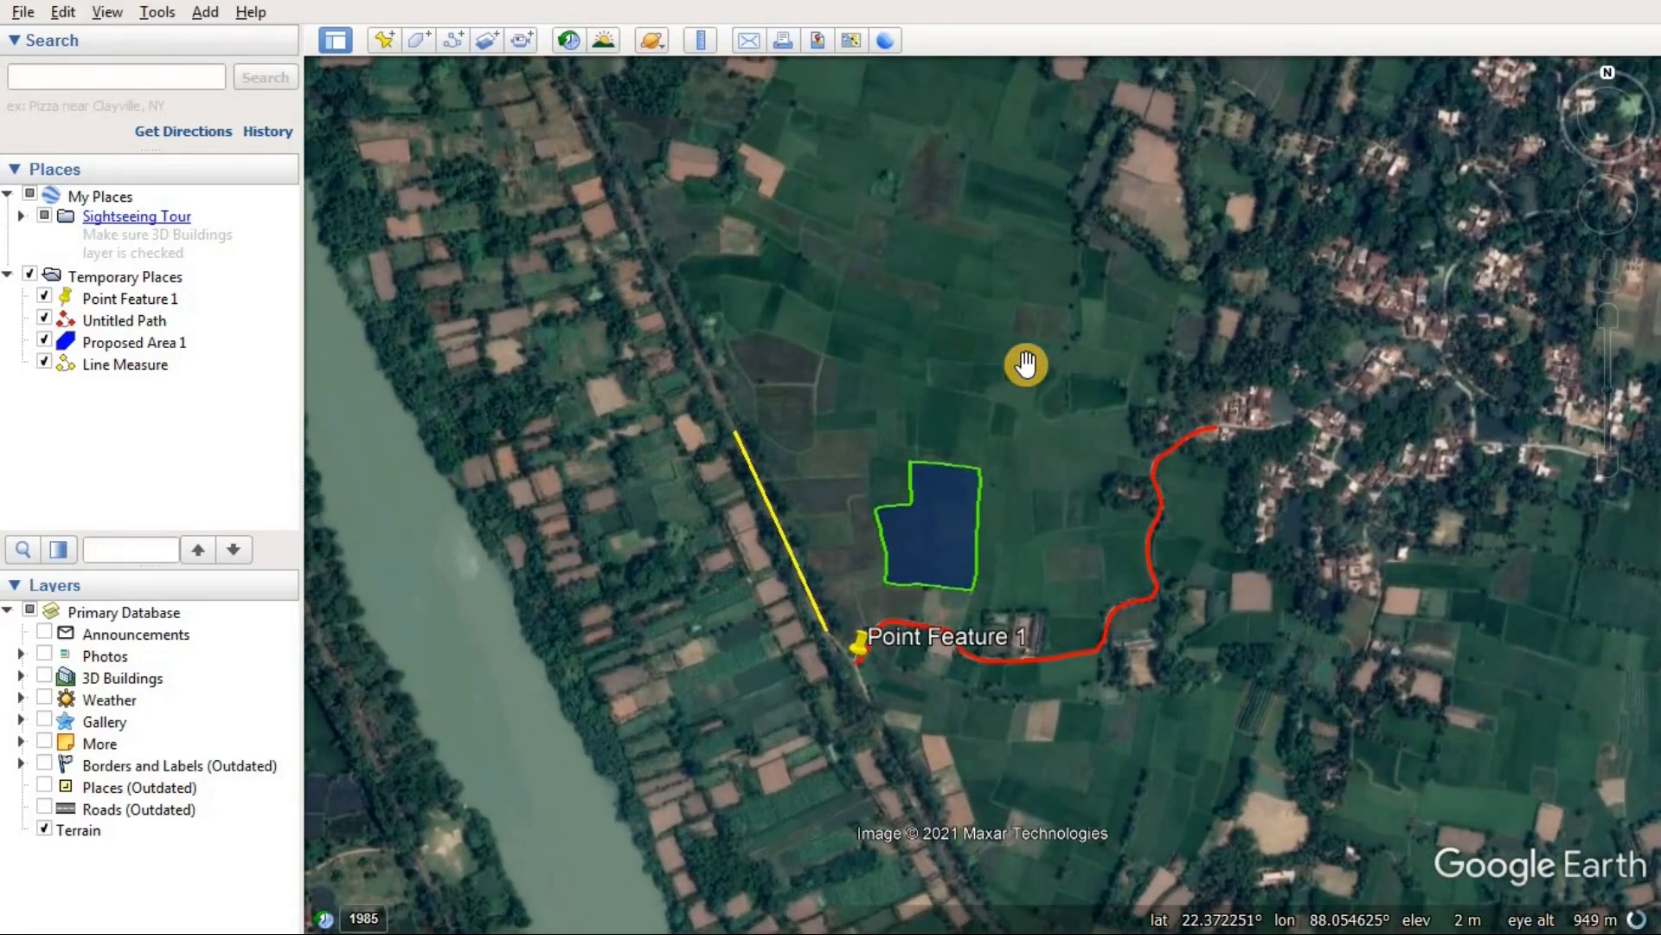